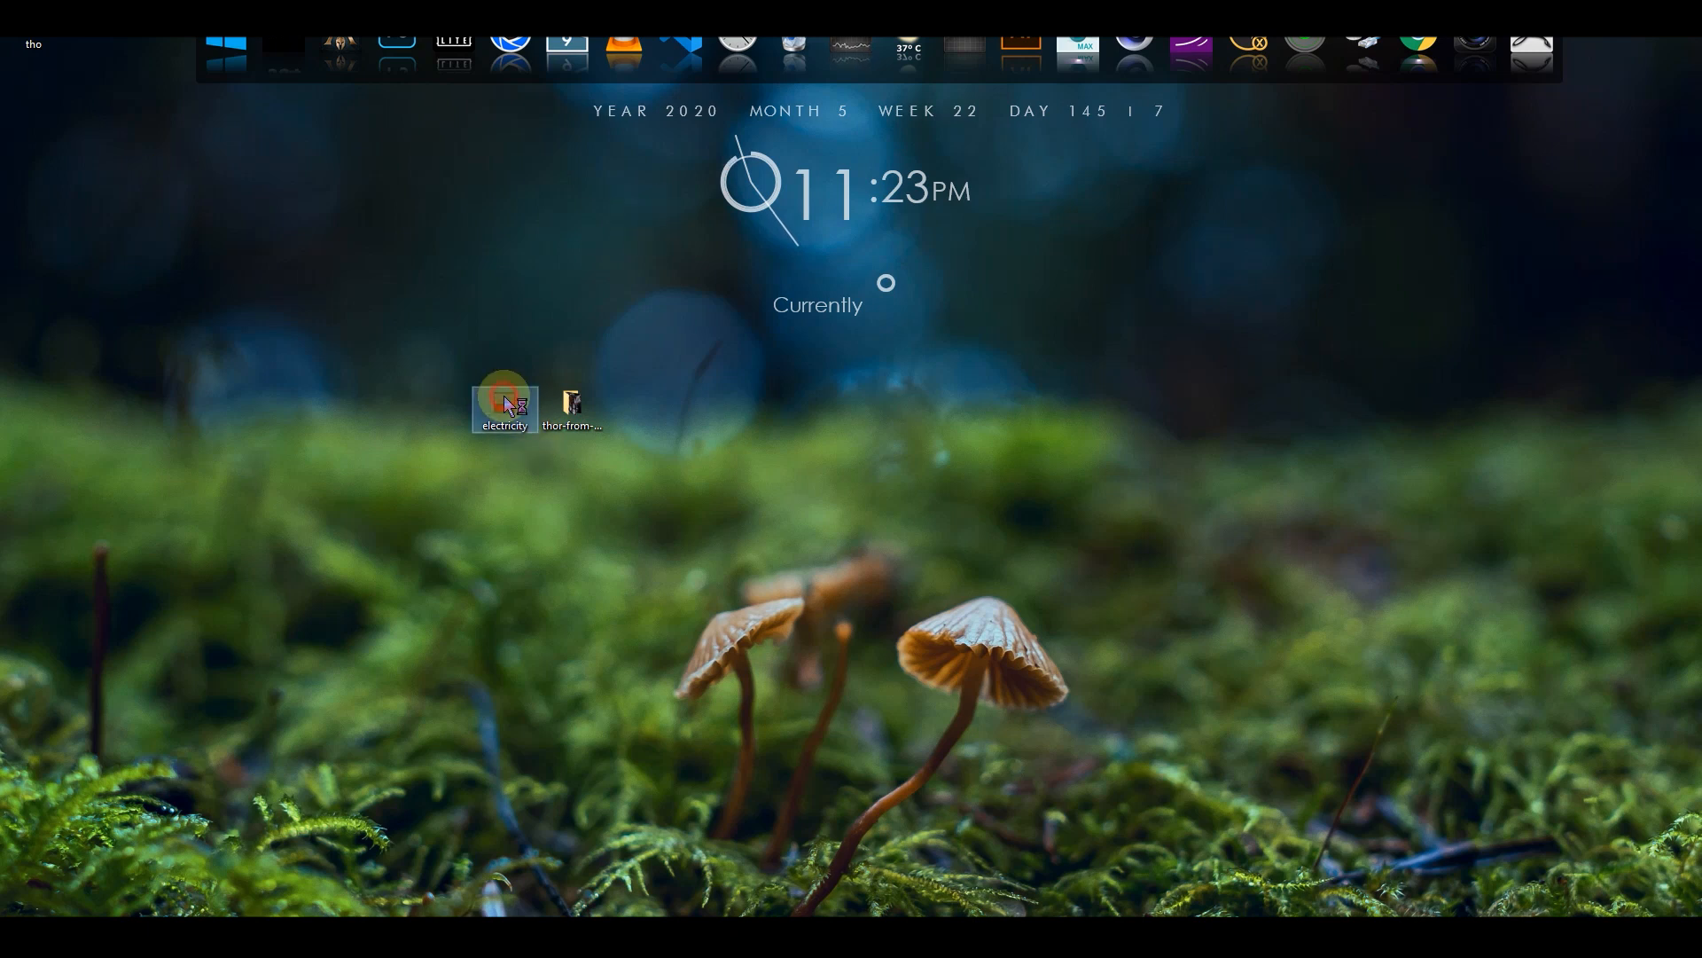
Step: Play electricity.mp4 in VLC full screen to review the ground-smash animation, and pause it back in the windowed player
double_click(504, 398)
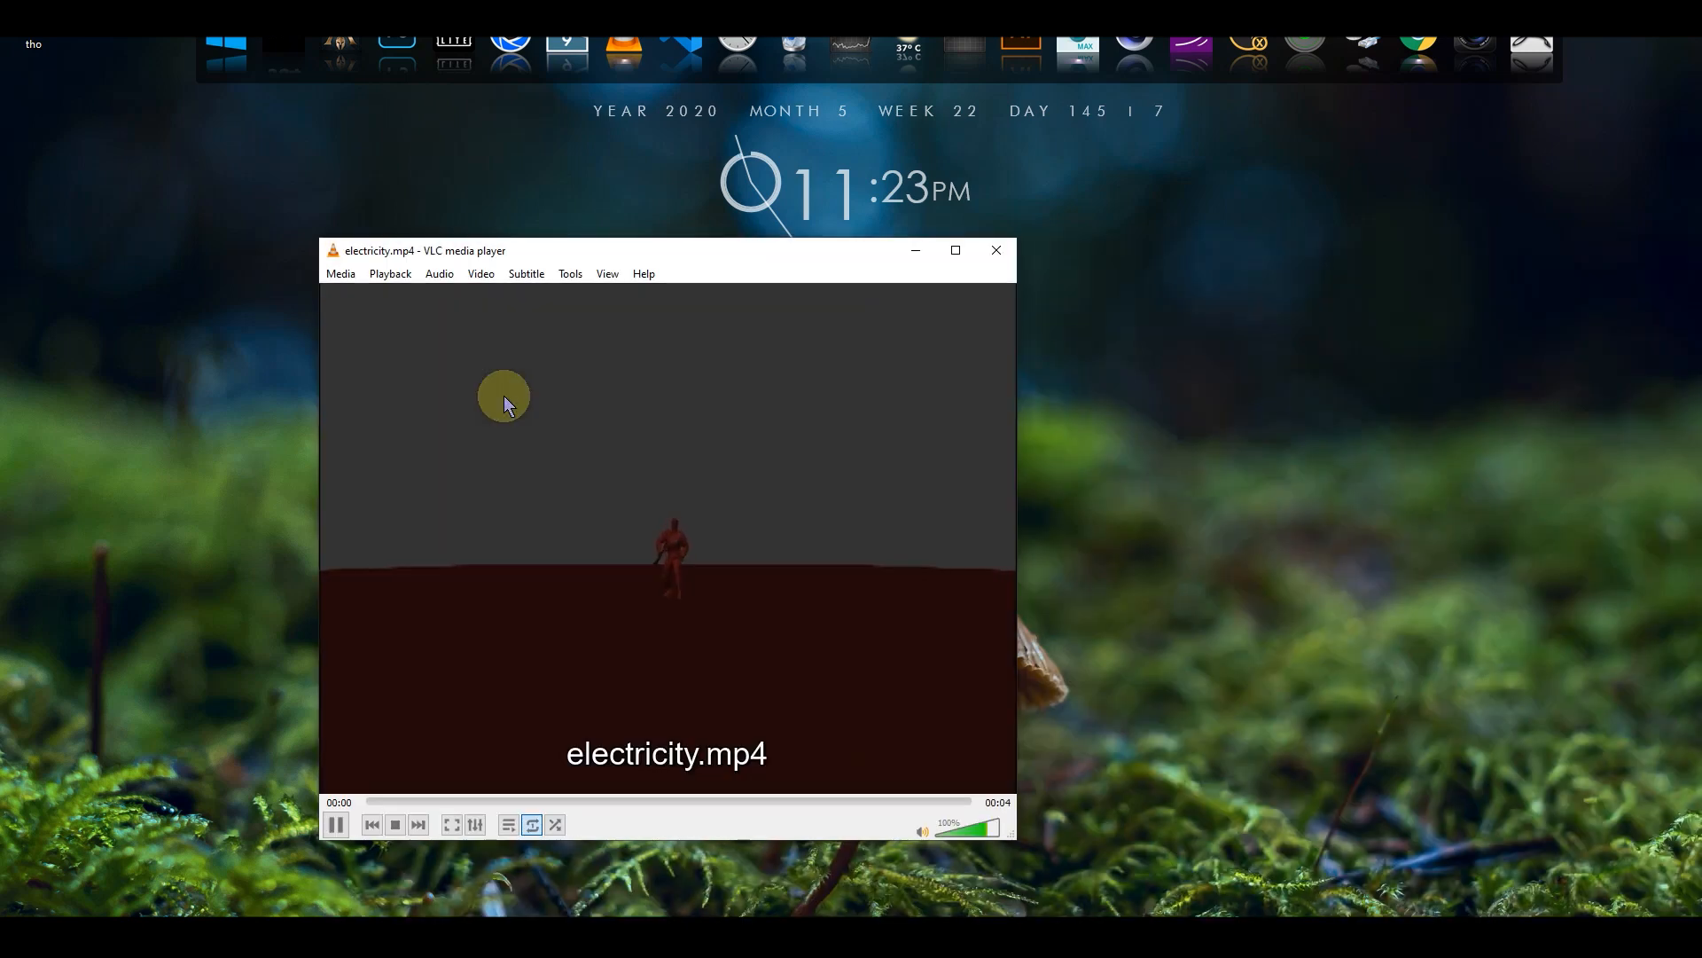
double_click(666, 441)
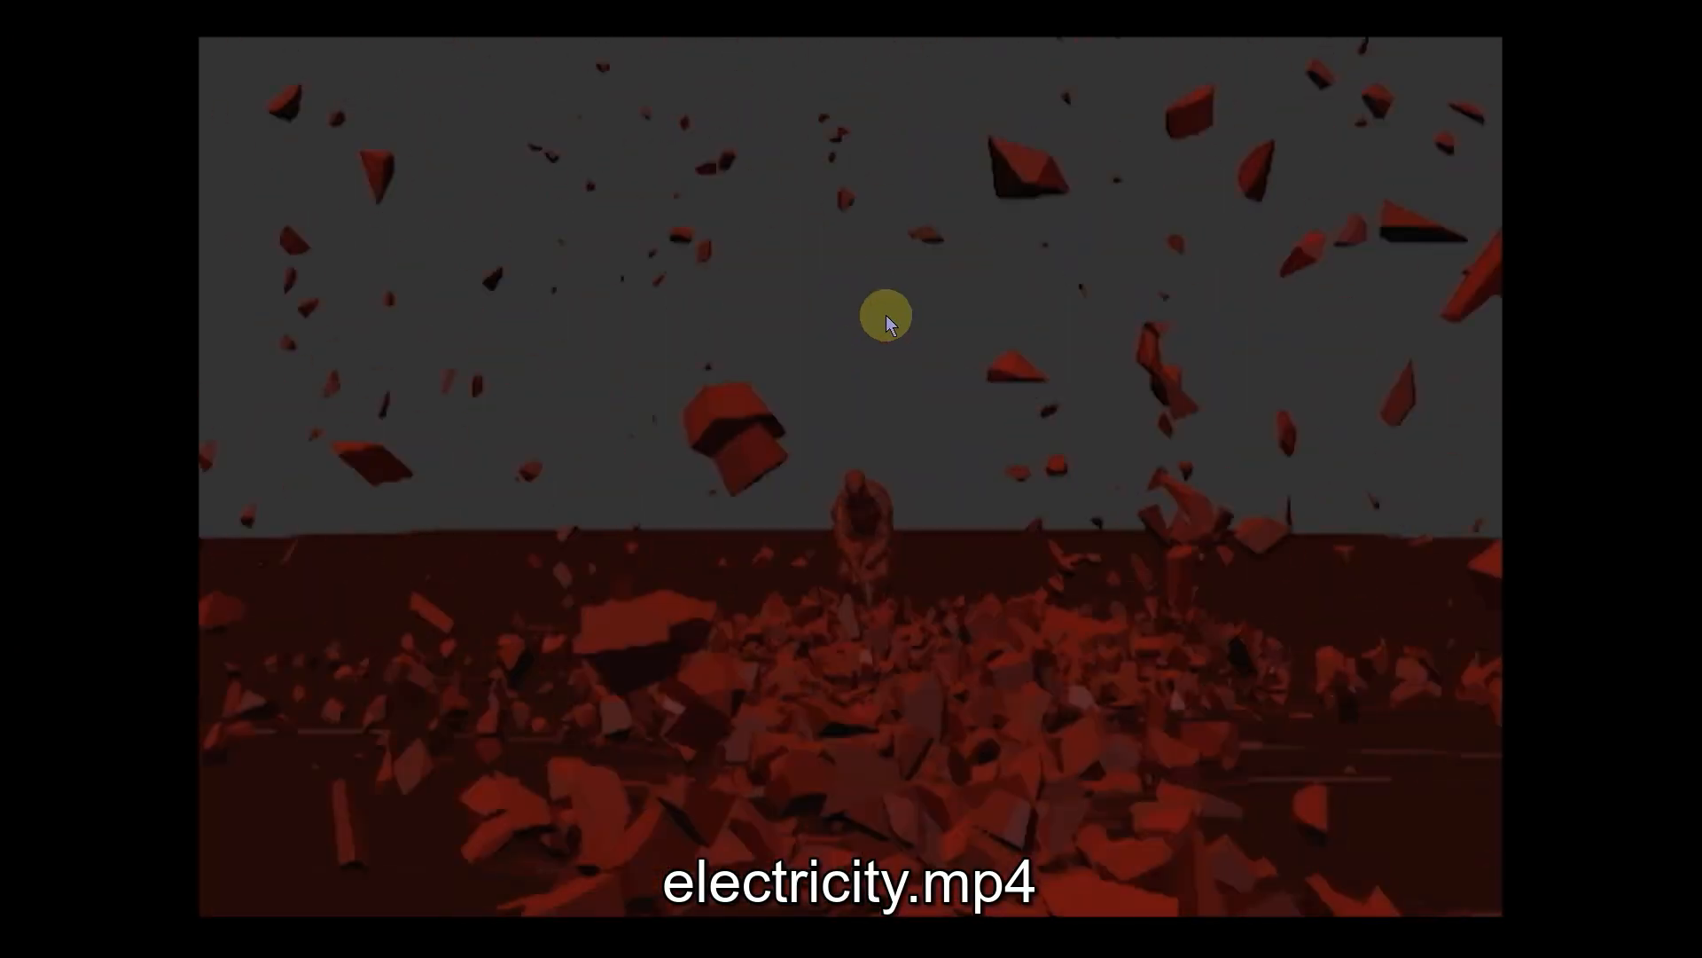
double_click(868, 517)
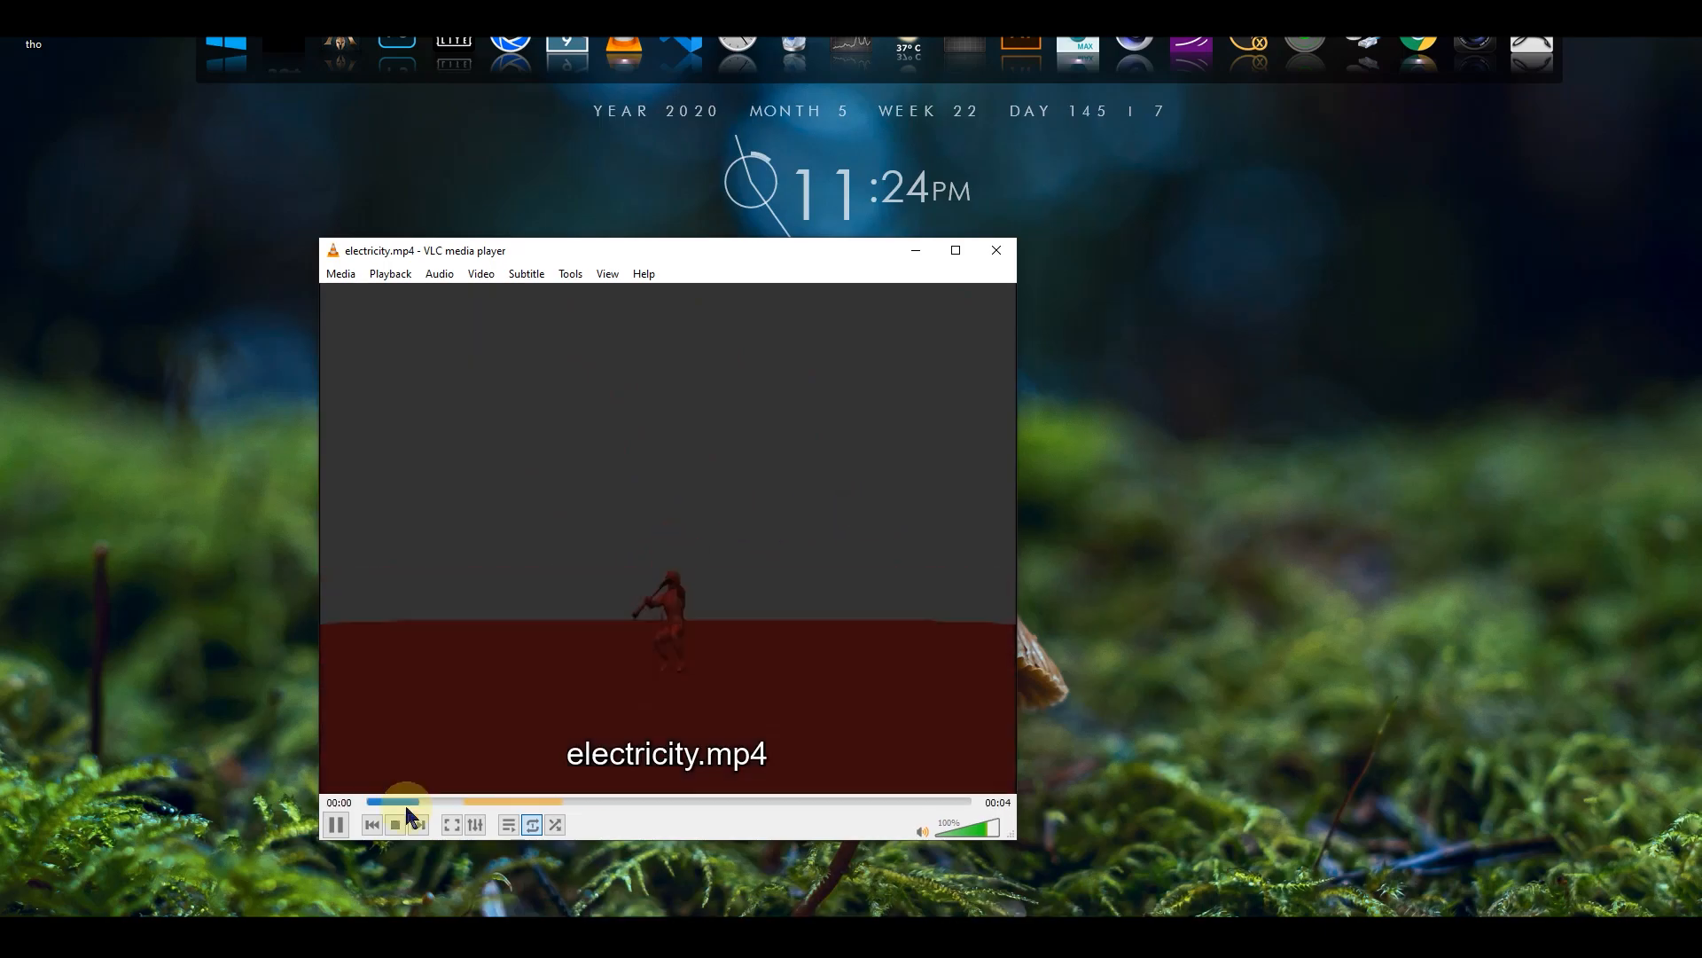
left_click(335, 828)
left_click_drag(805, 257, 941, 267)
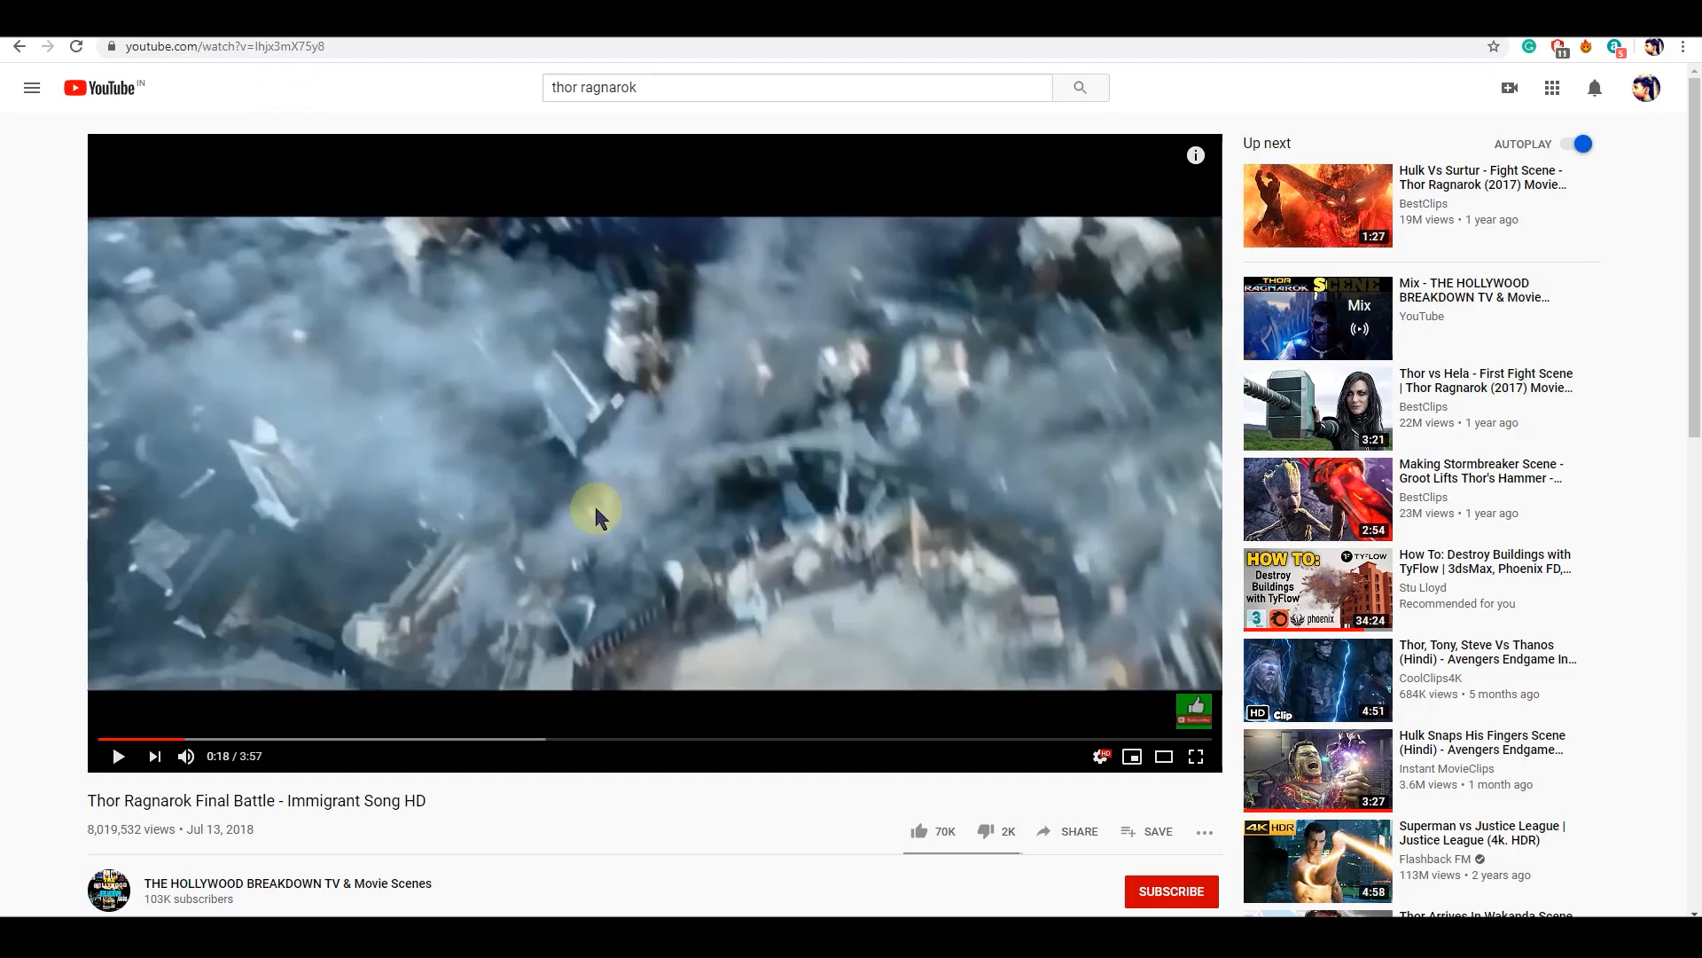
Step: Play part of the Thor Ragnarok final battle clip on YouTube, pause it, and bring the VLC preview alongside for comparison
left_click(597, 509)
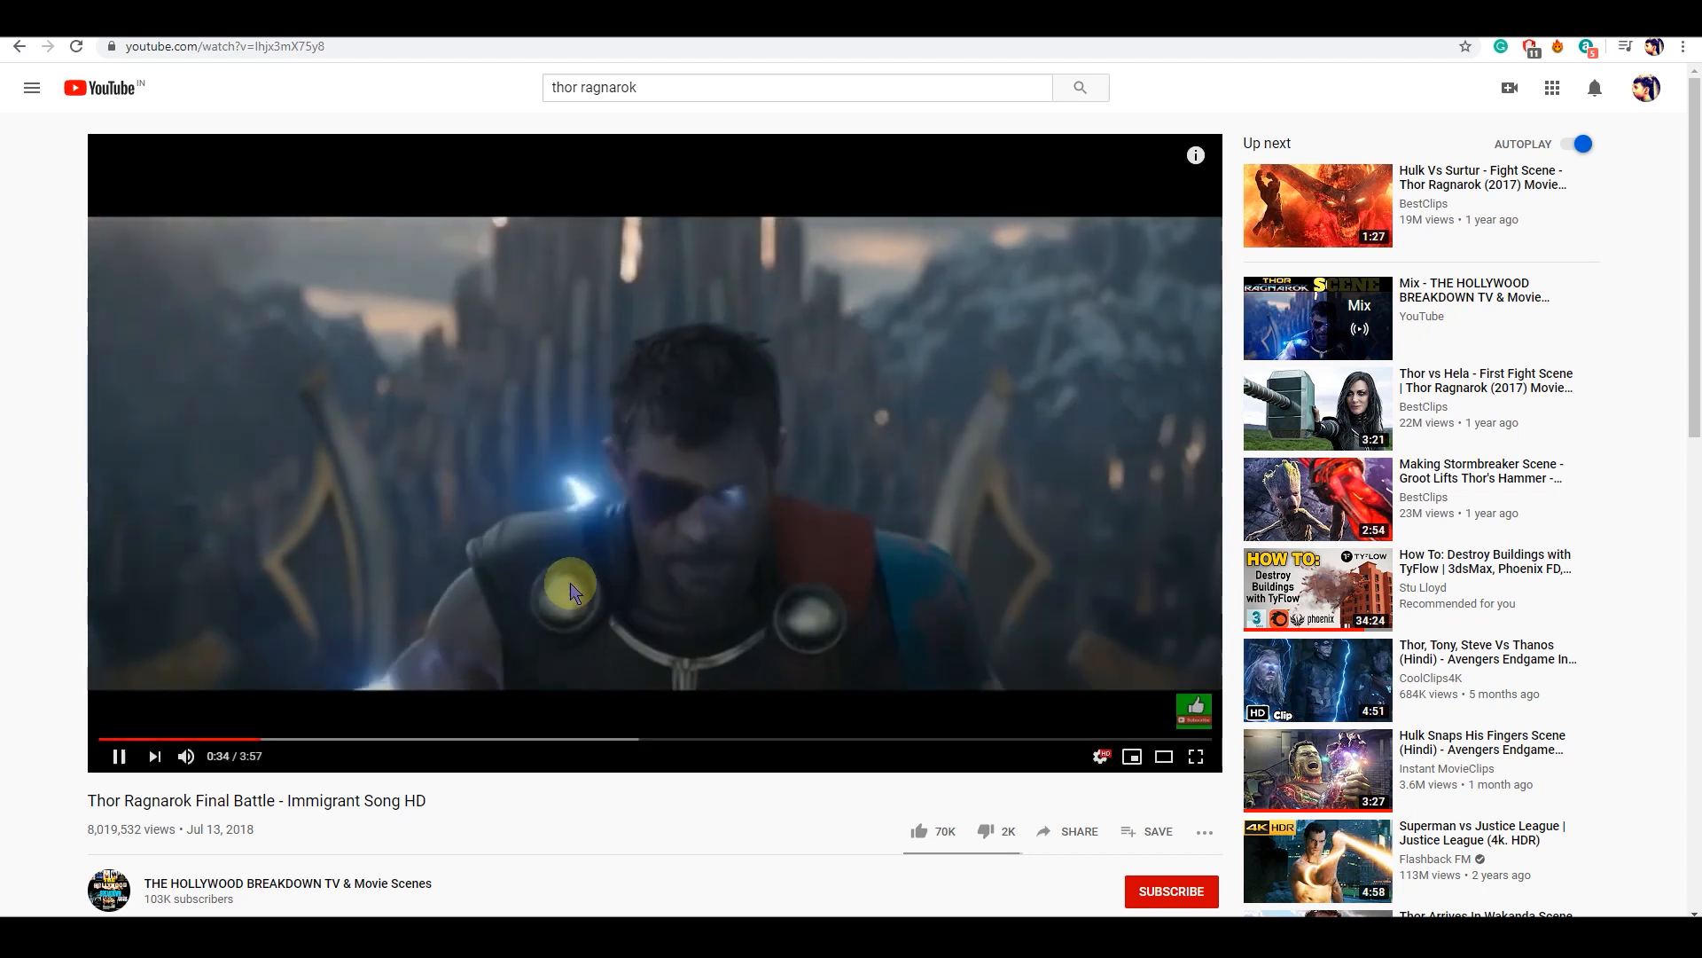
left_click(551, 636)
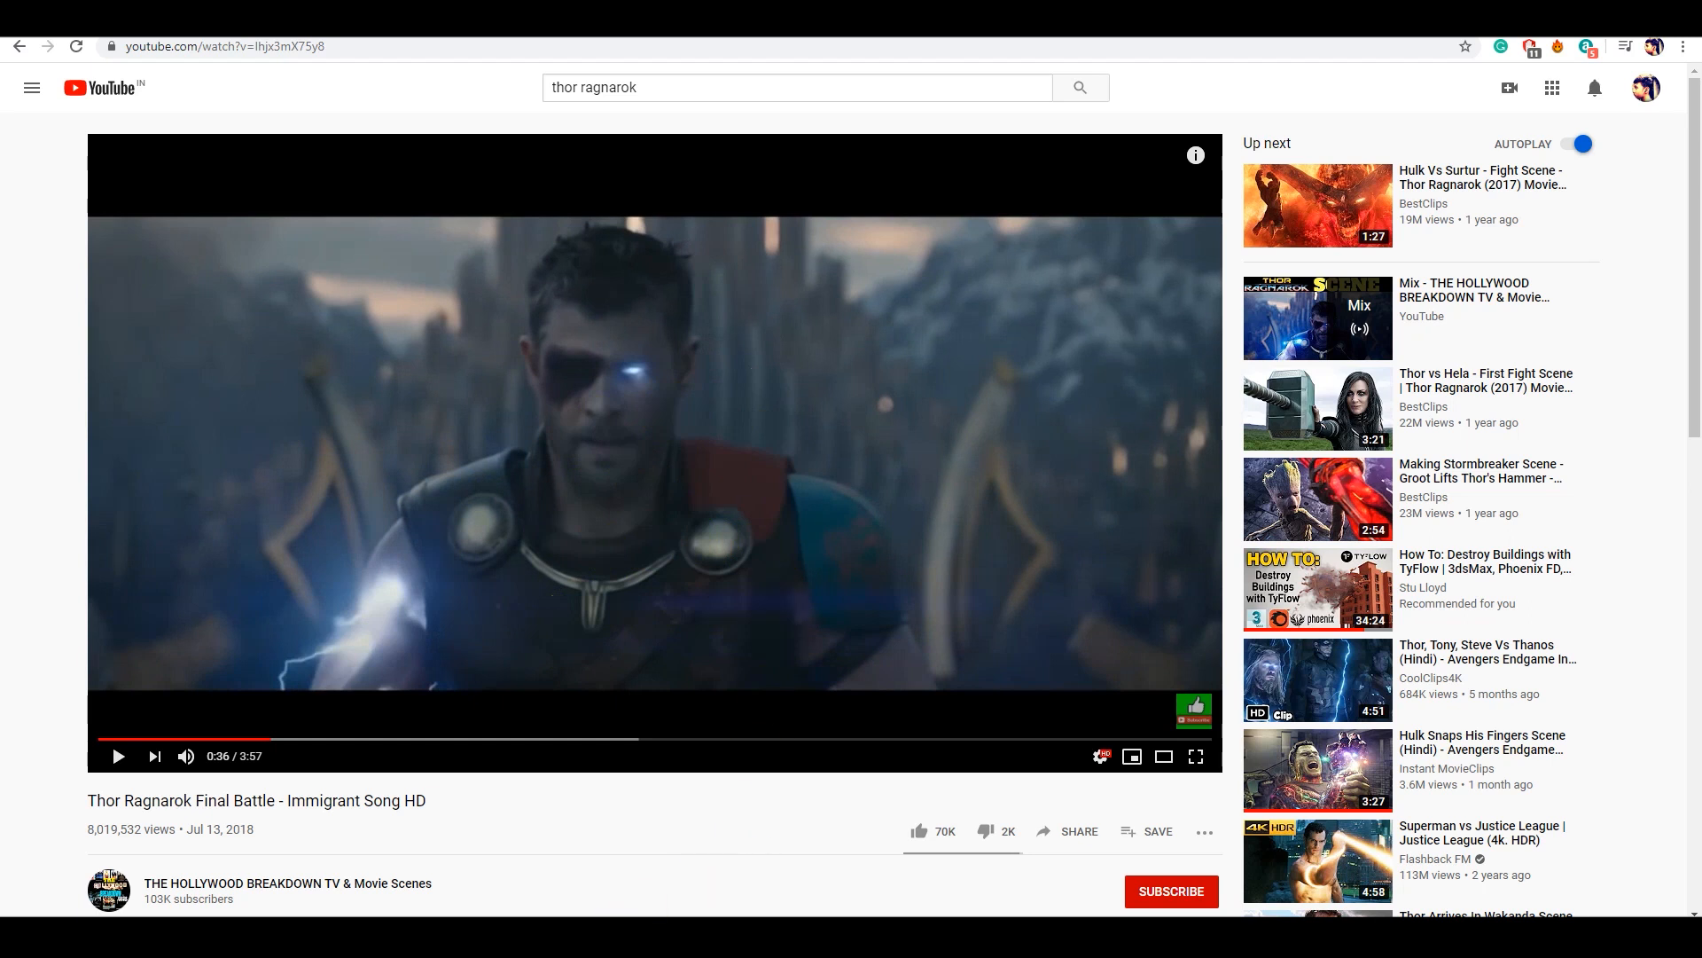
key("alt+Tab")
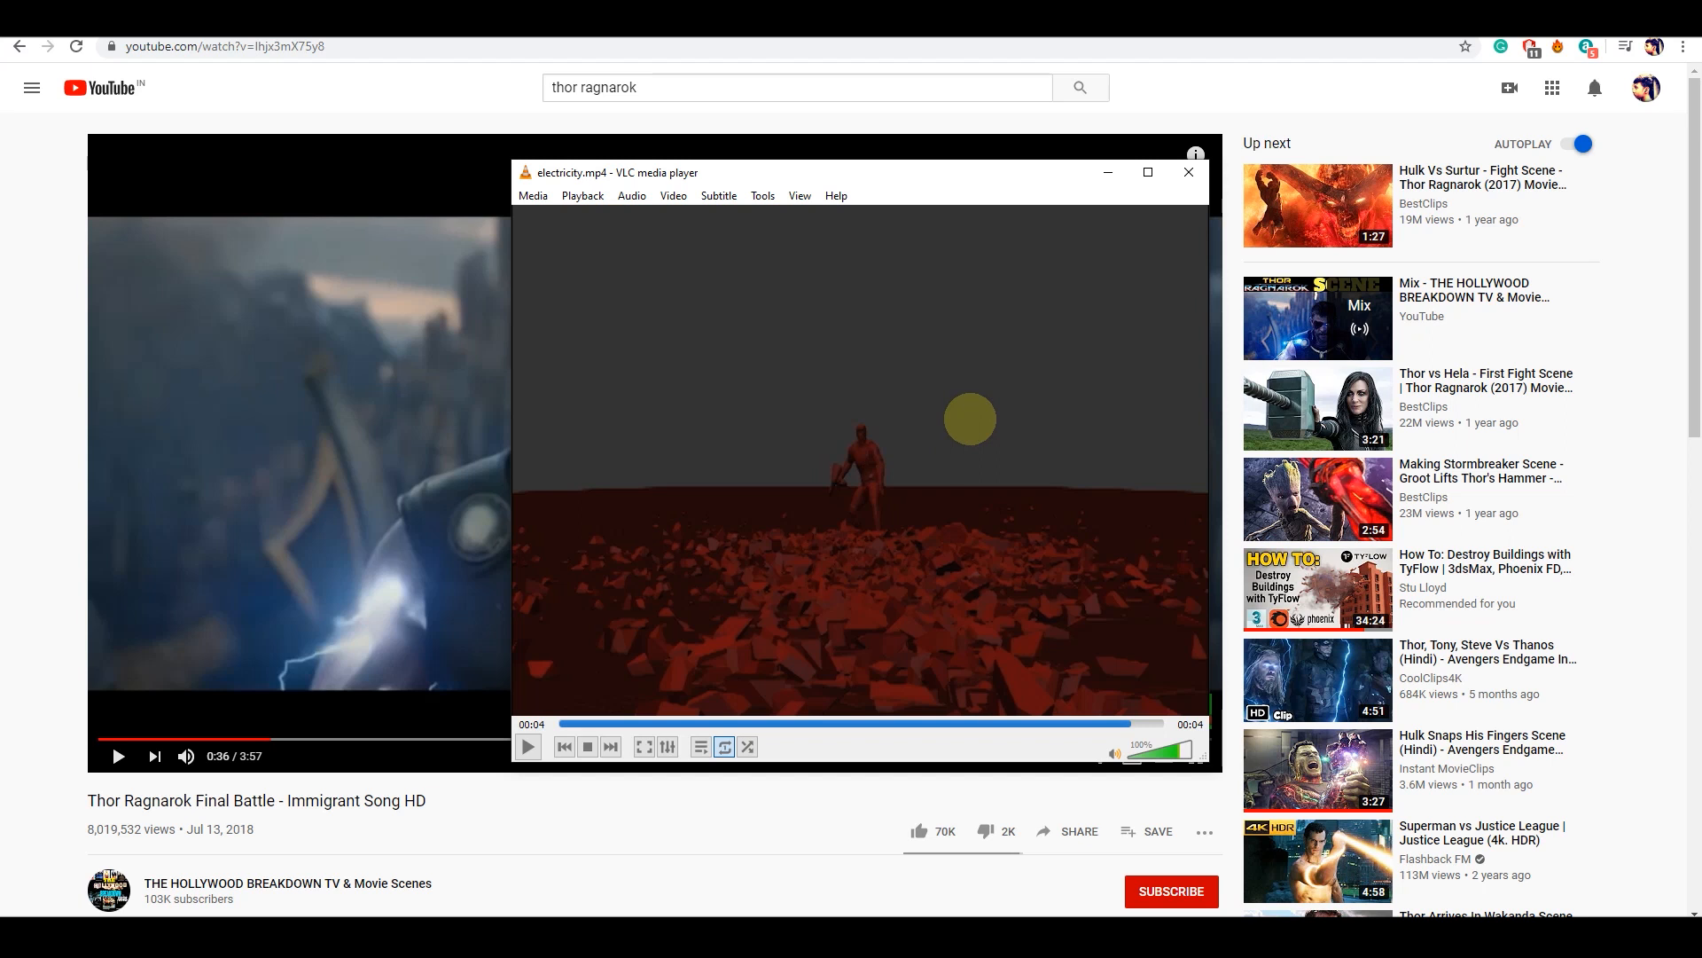
left_click_drag(829, 178, 464, 153)
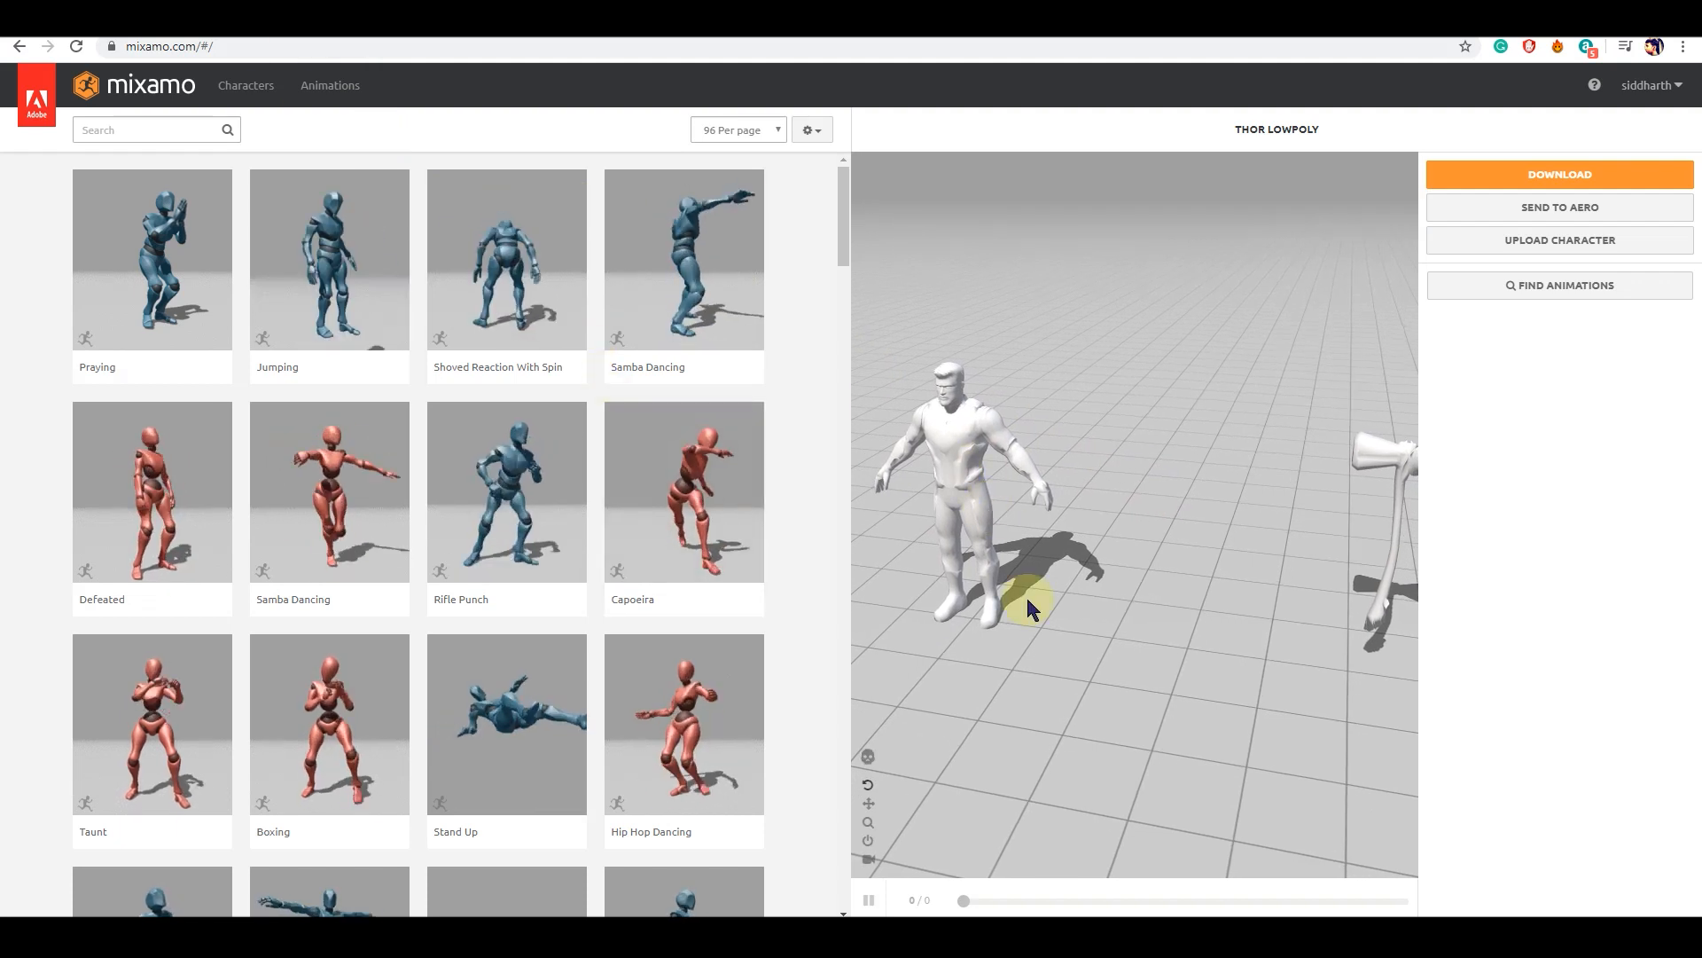
Step: Search the Mixamo animations for "jump attack" with the Thor lowpoly character loaded
left_click_drag(1104, 572, 1319, 413)
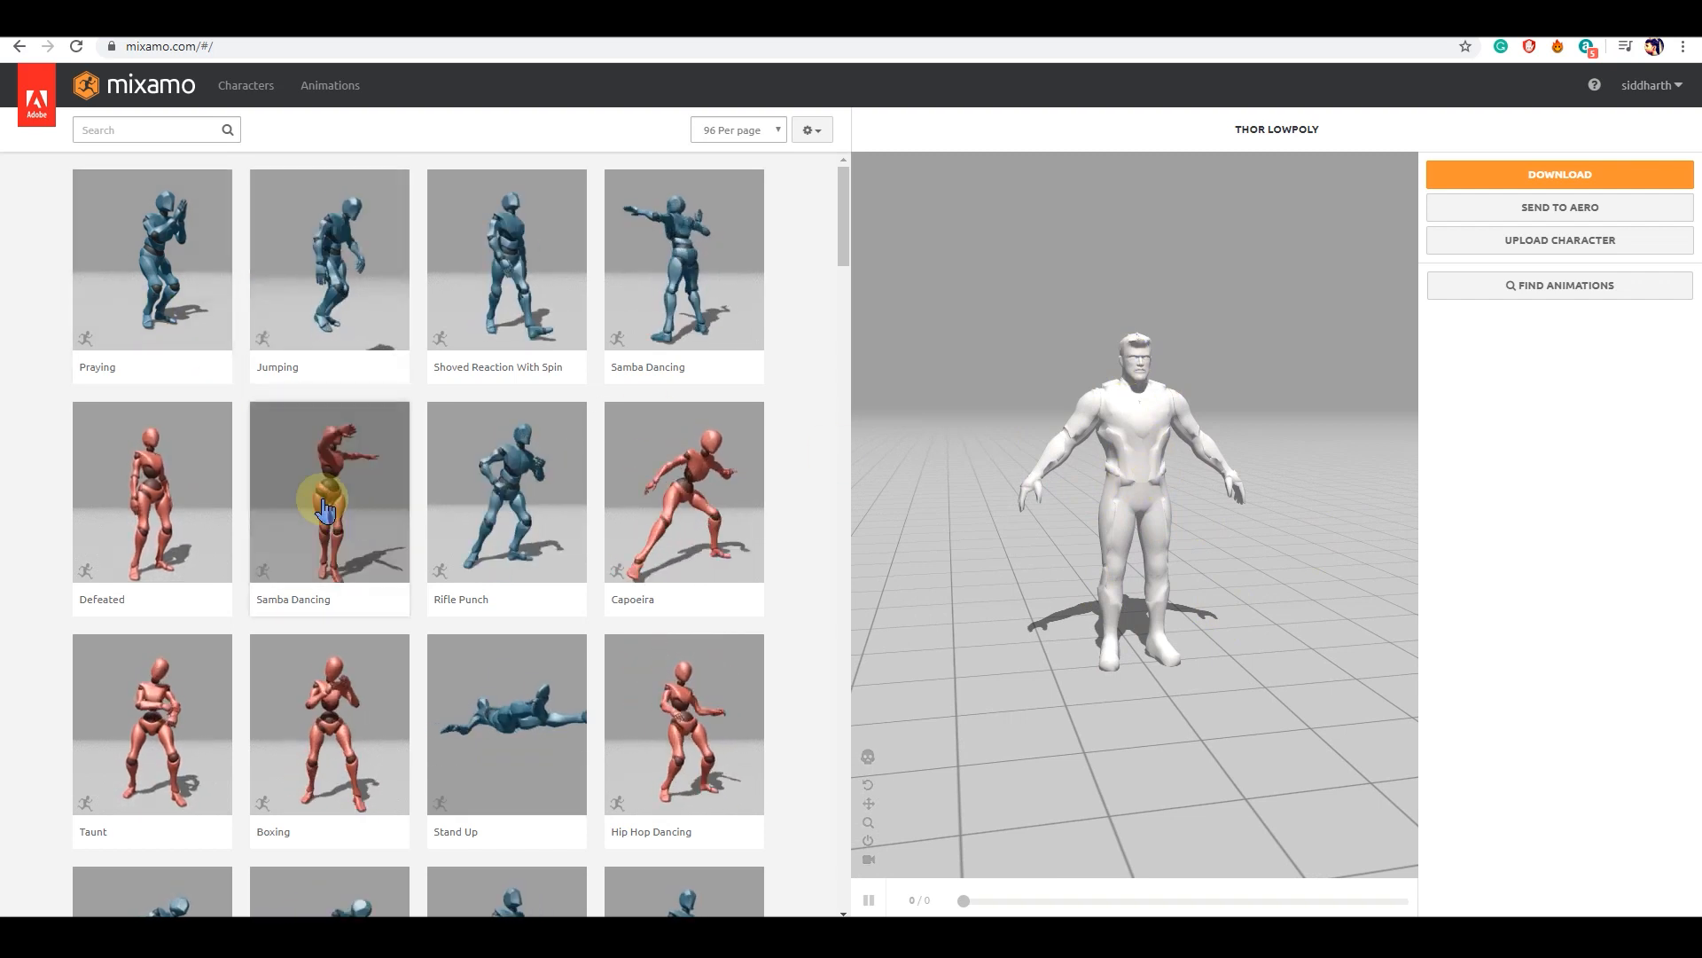
left_click(155, 133)
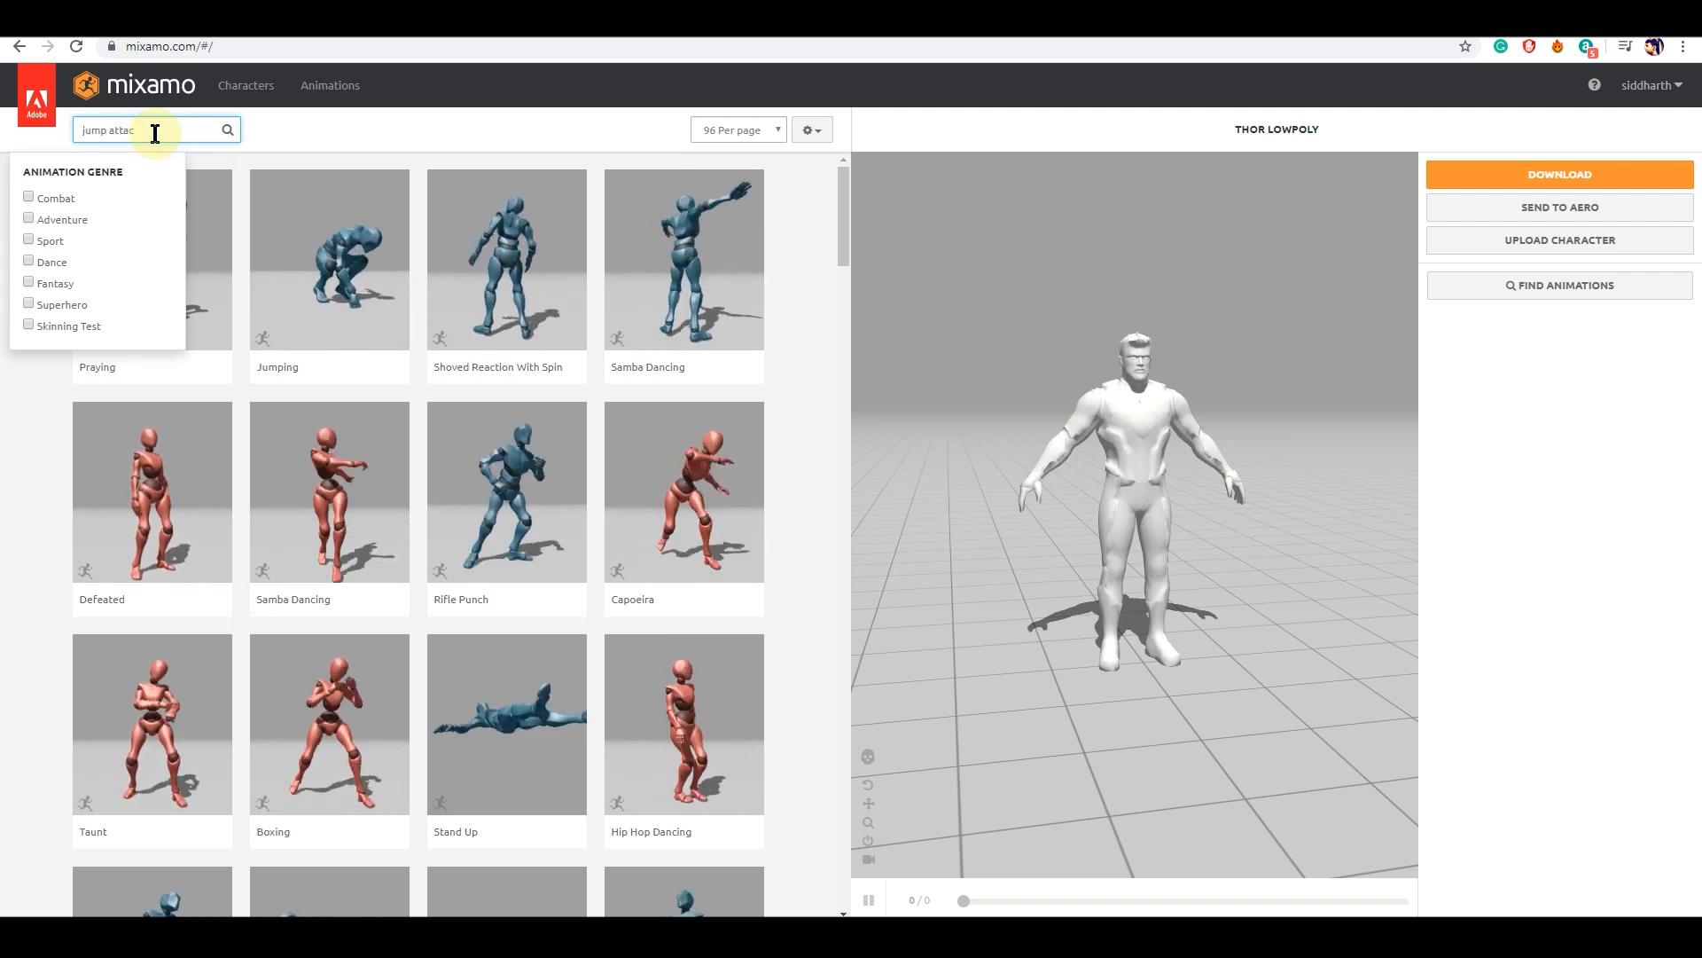
key("Return")
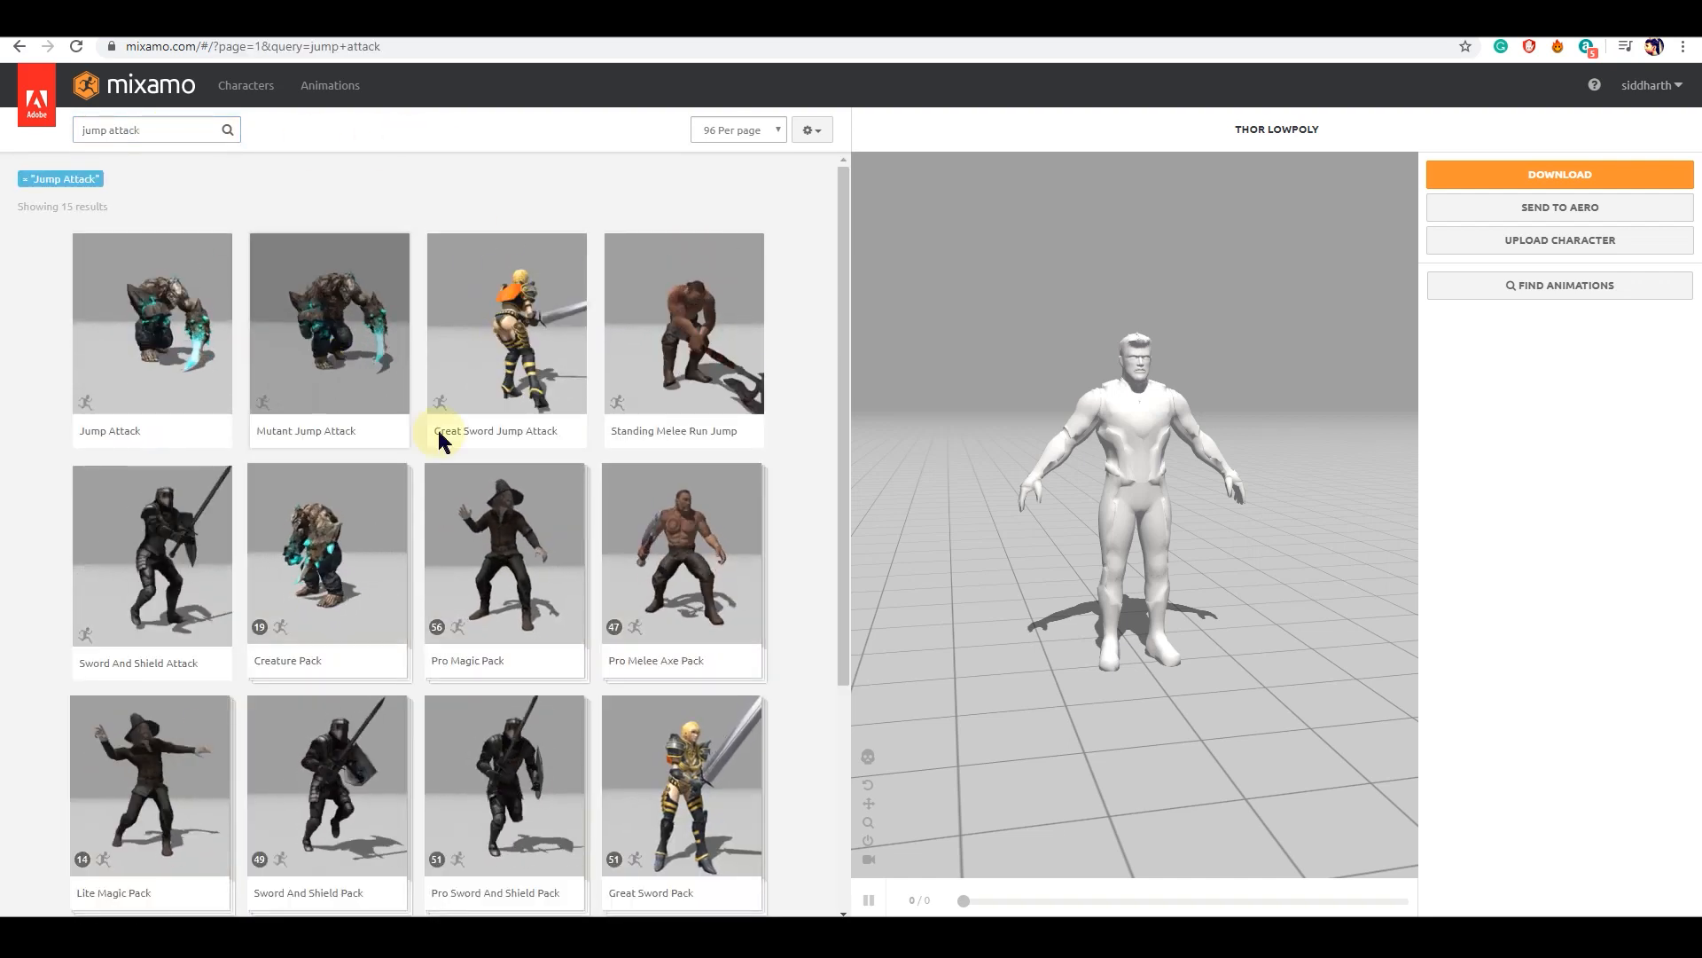
Step: Apply the Standing Melee Run Jump Attack animation to the Thor character and download it as FBX with skin at 30 fps
left_click(694, 387)
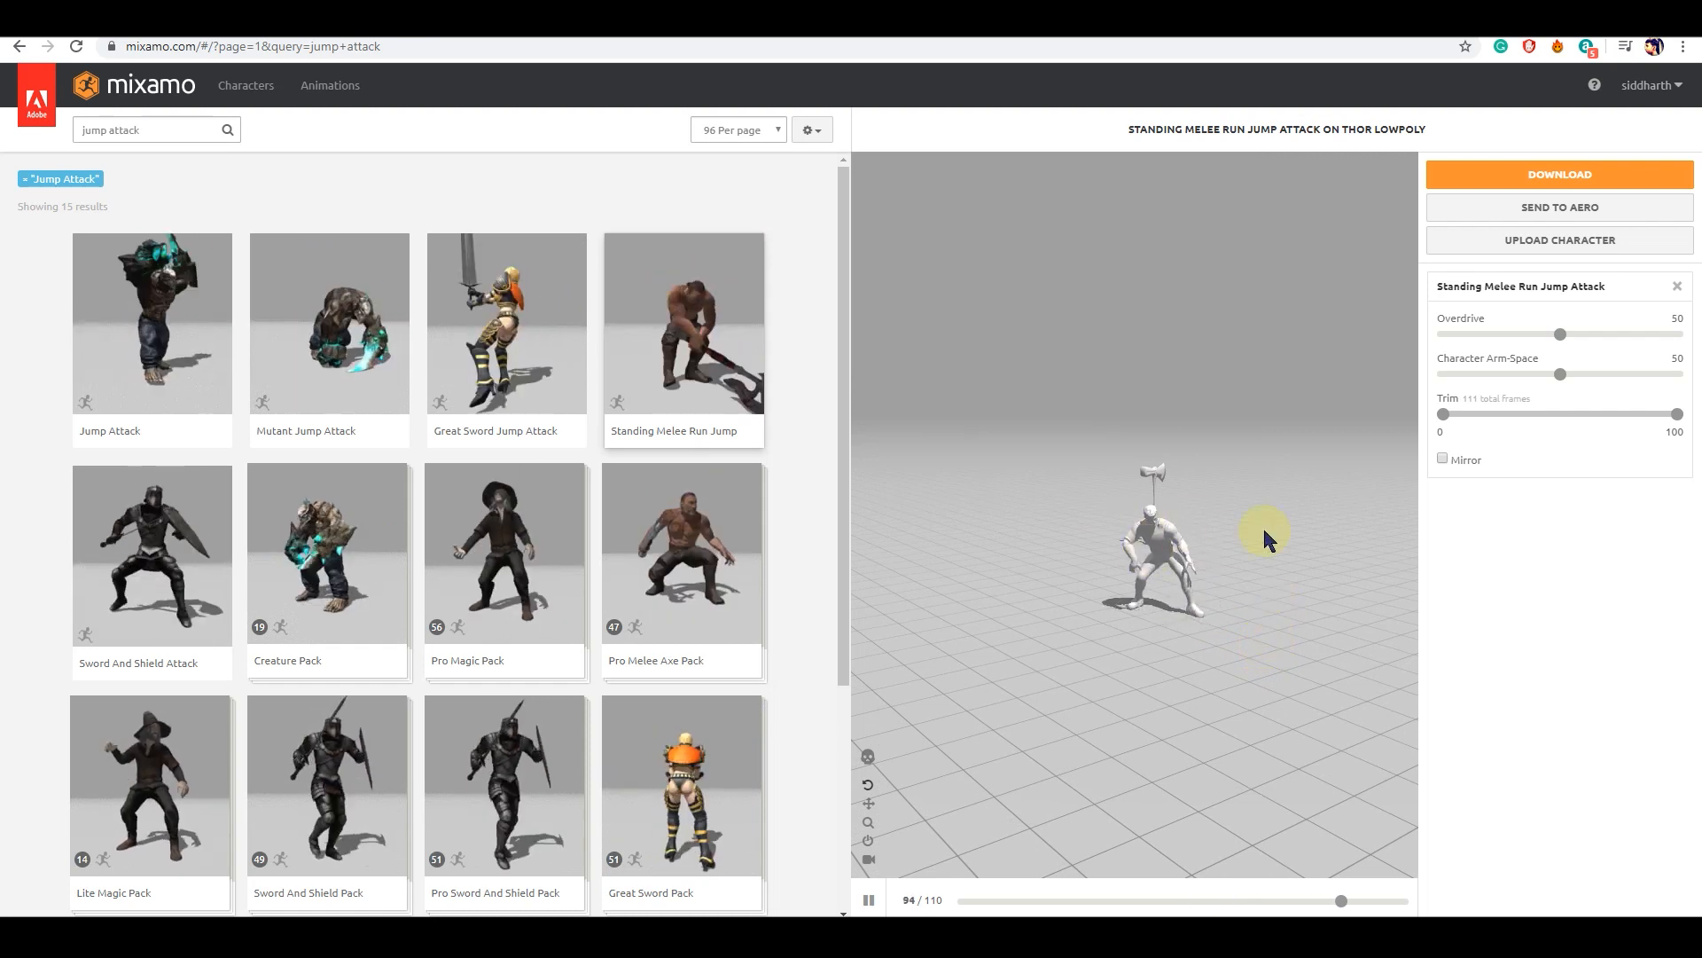
left_click(1520, 176)
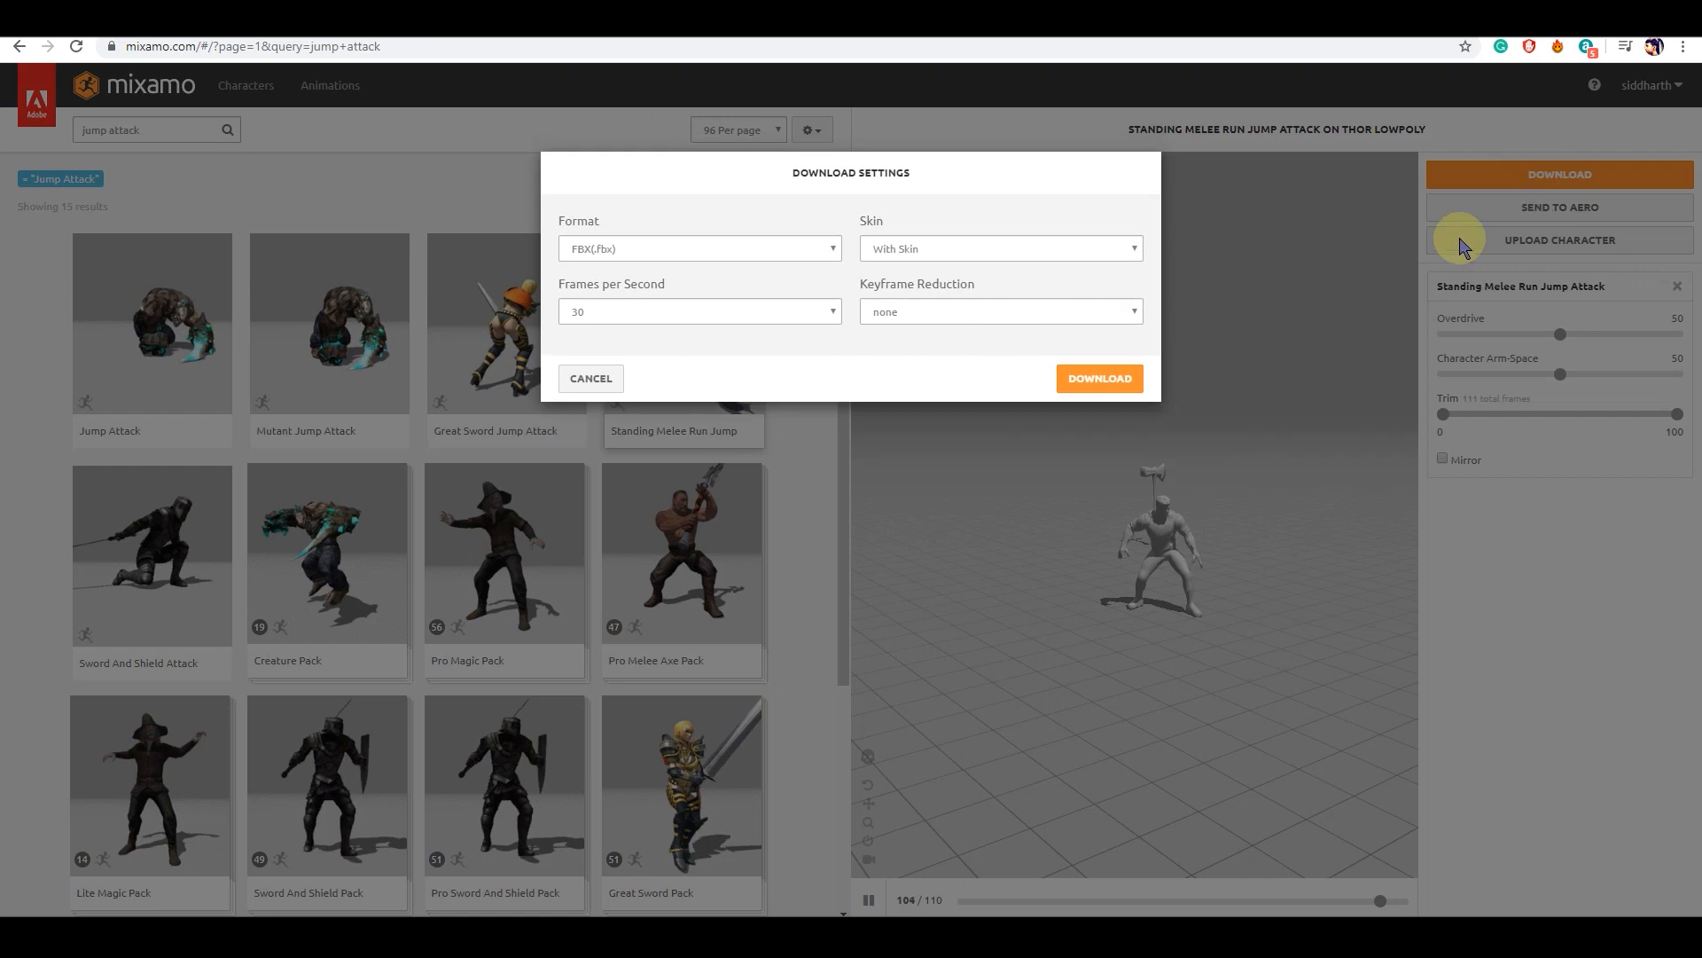
left_click(1091, 377)
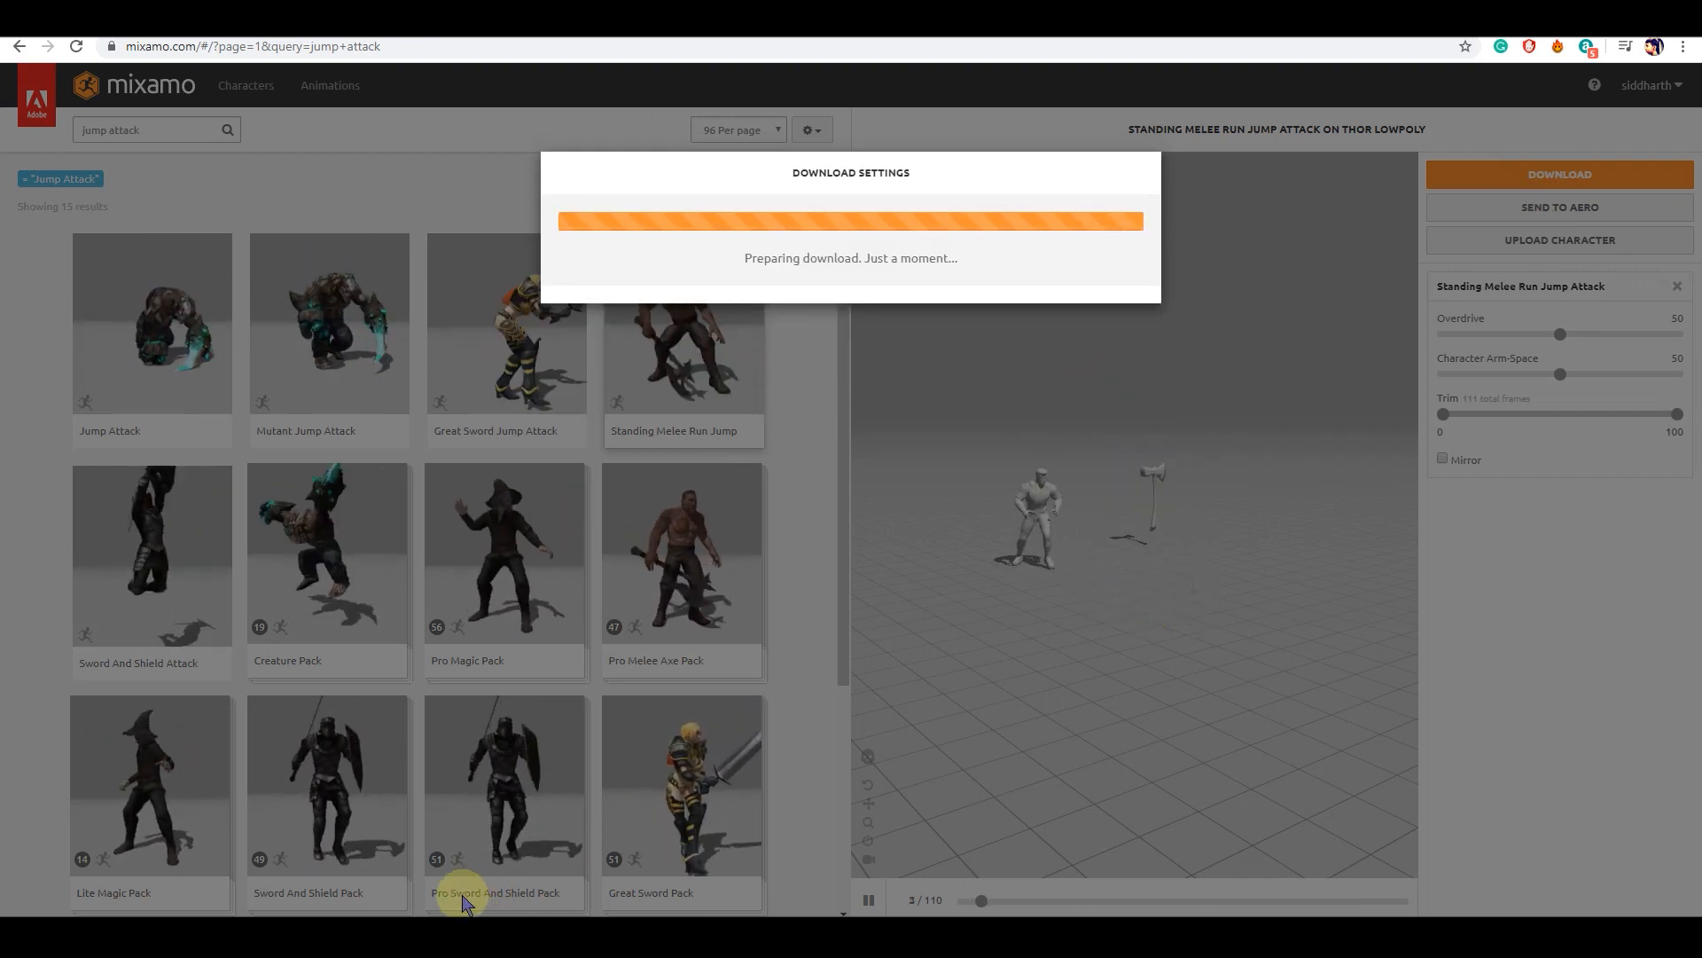
mouse_move(640, 889)
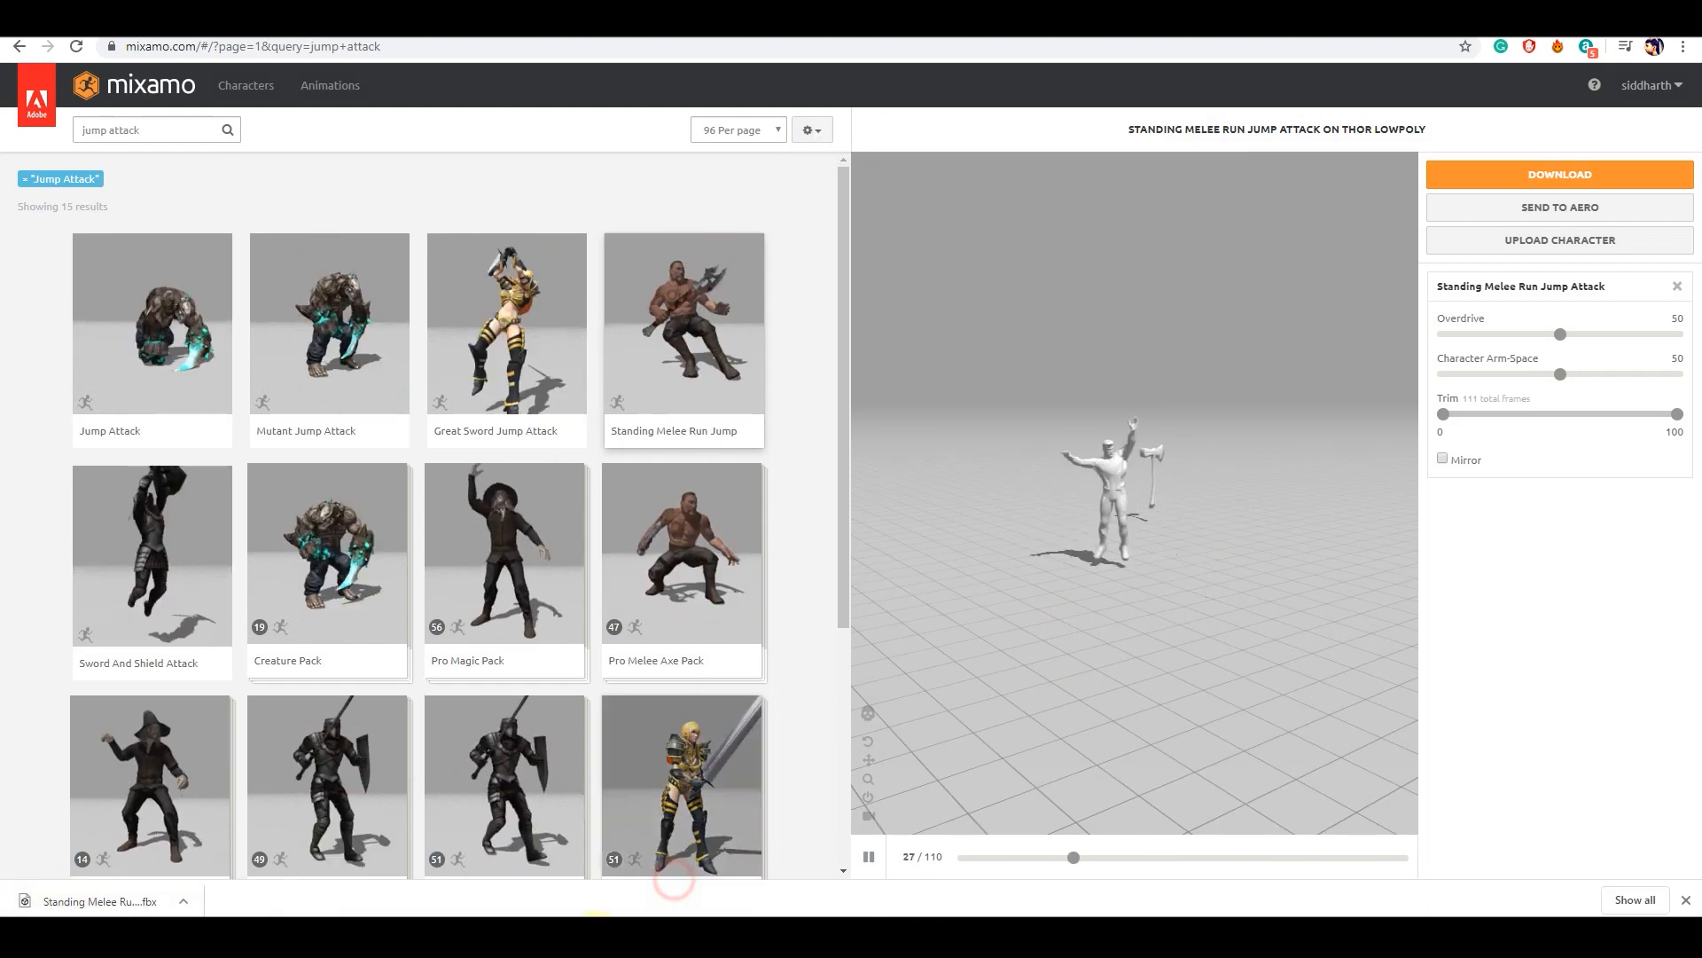
Step: Switch to 3ds Max and import the "Standing Melee Run Jump Attack (1)" FBX file from the Downloads folder
left_click(433, 847)
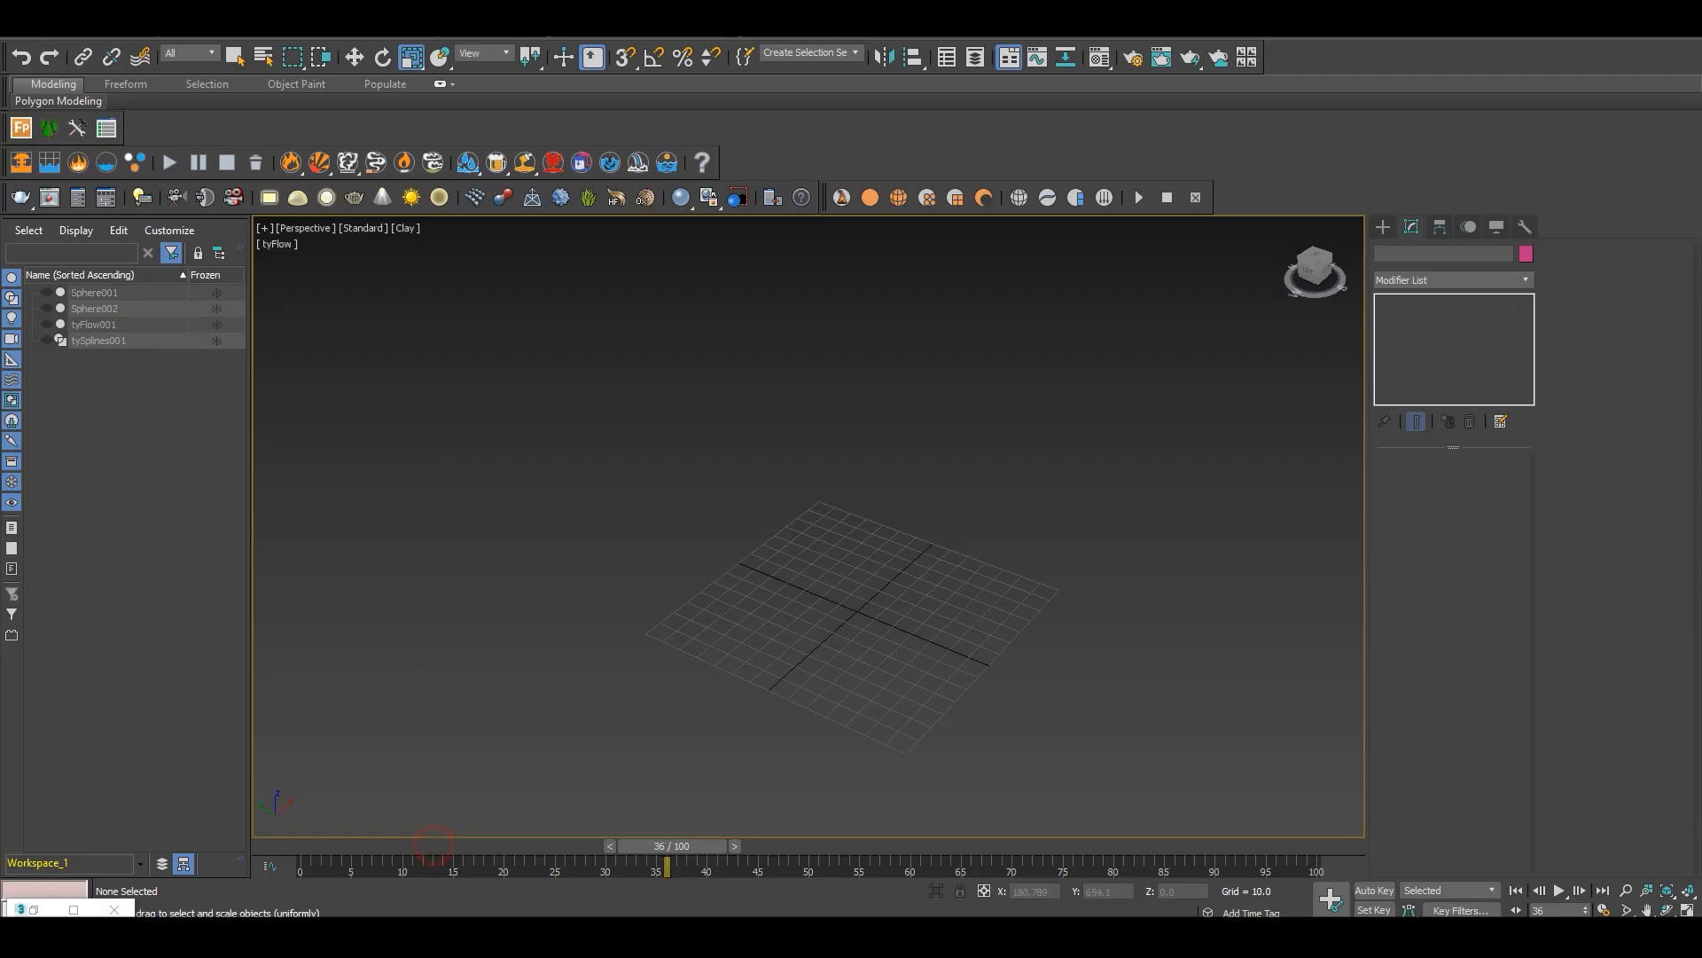
left_click(20, 32)
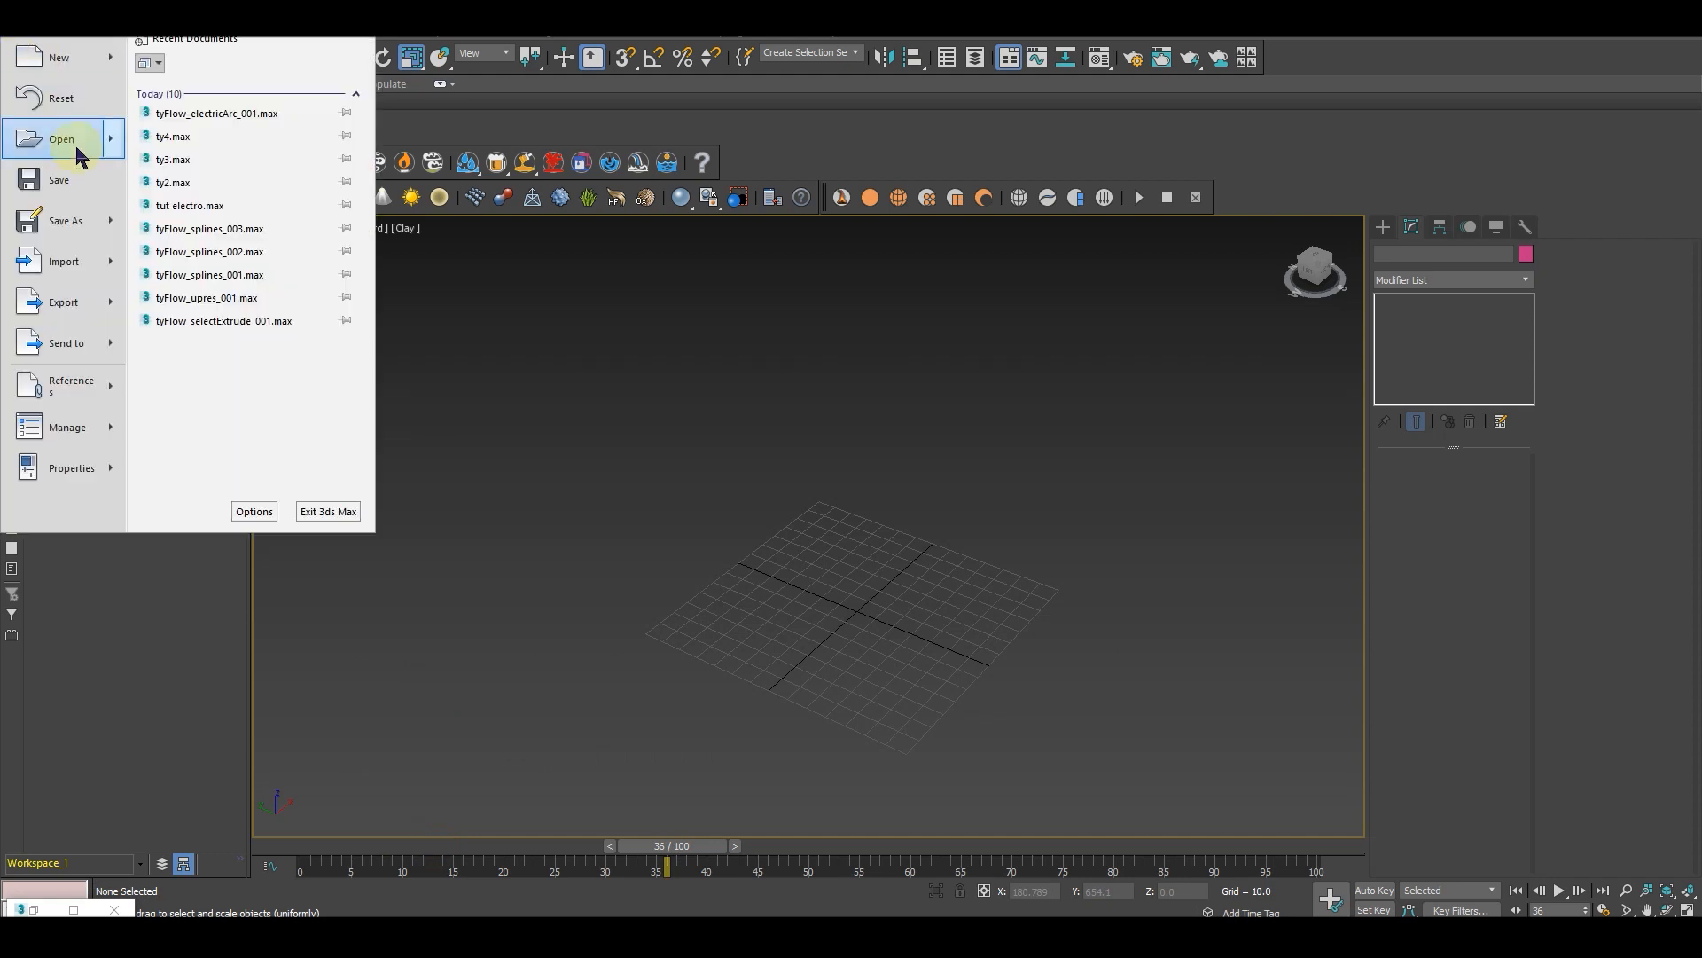
left_click(76, 261)
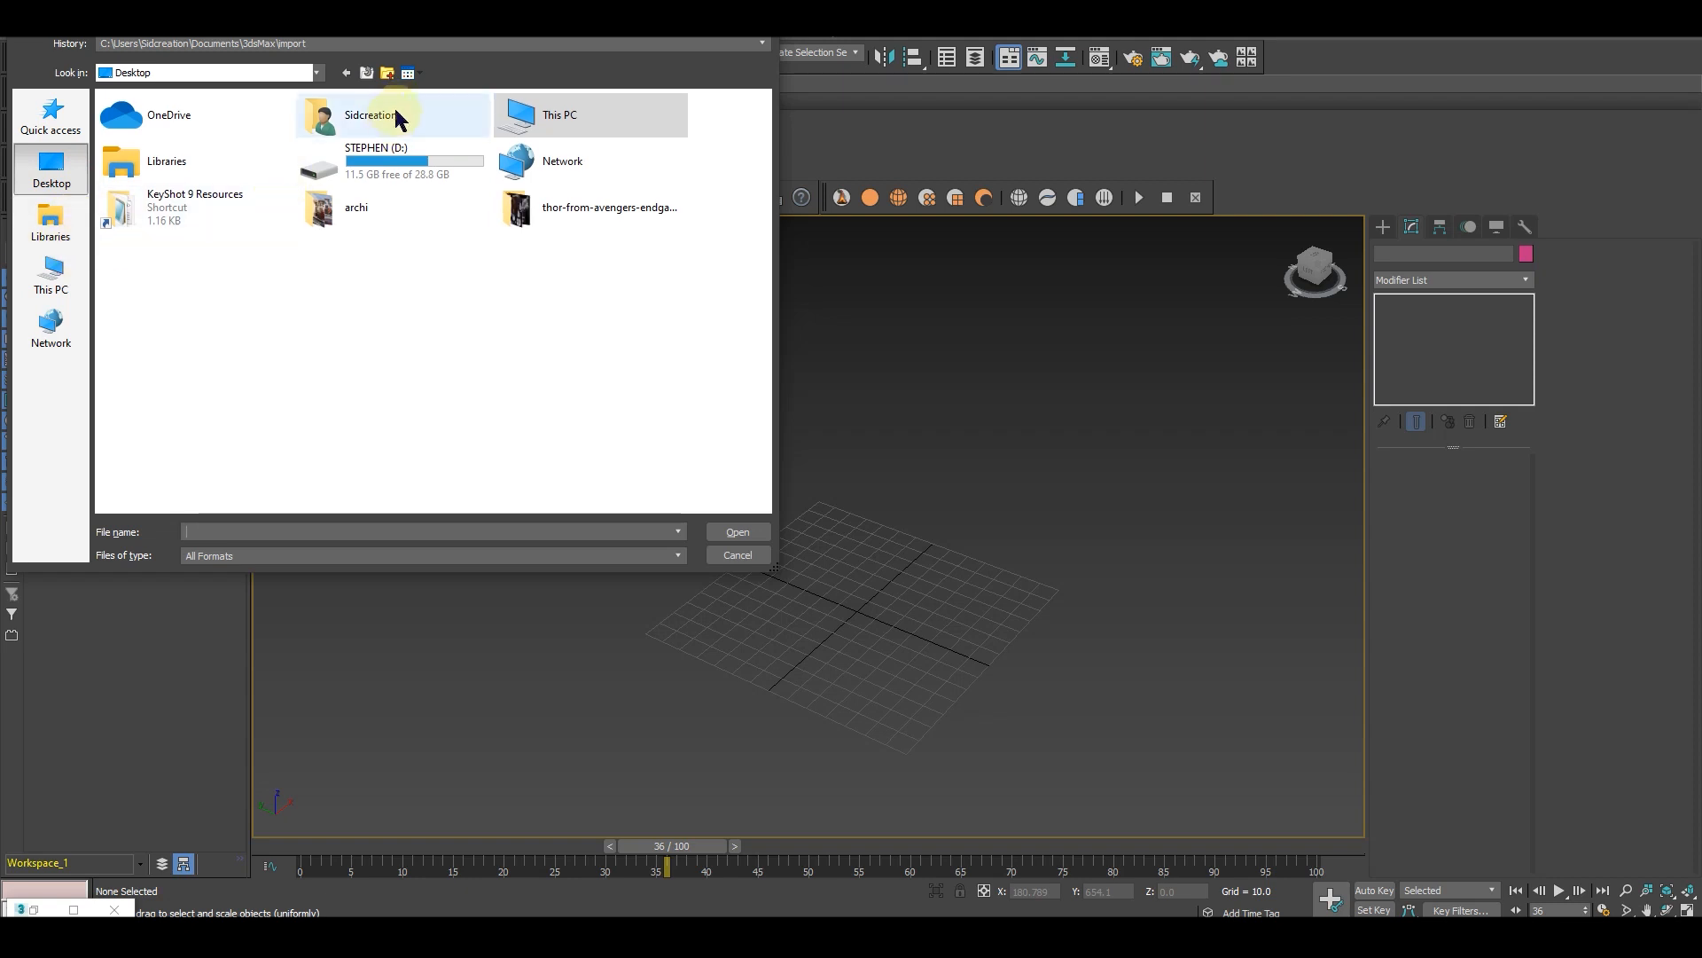
double_click(391, 125)
double_click(383, 190)
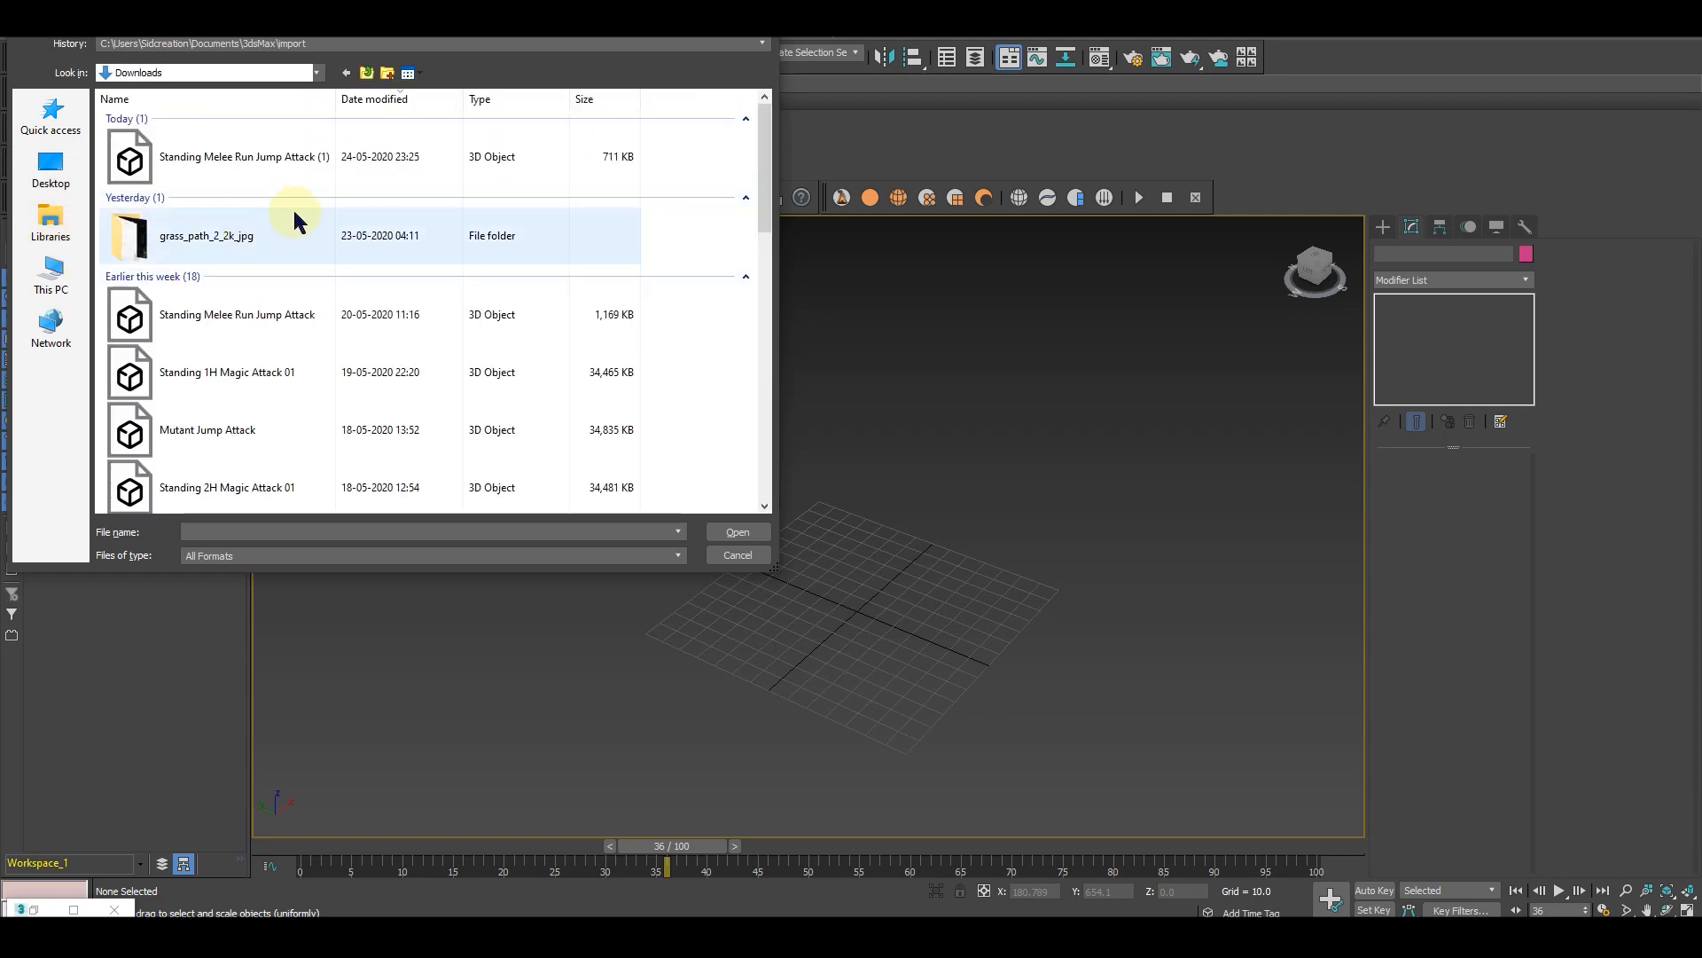
left_click(249, 161)
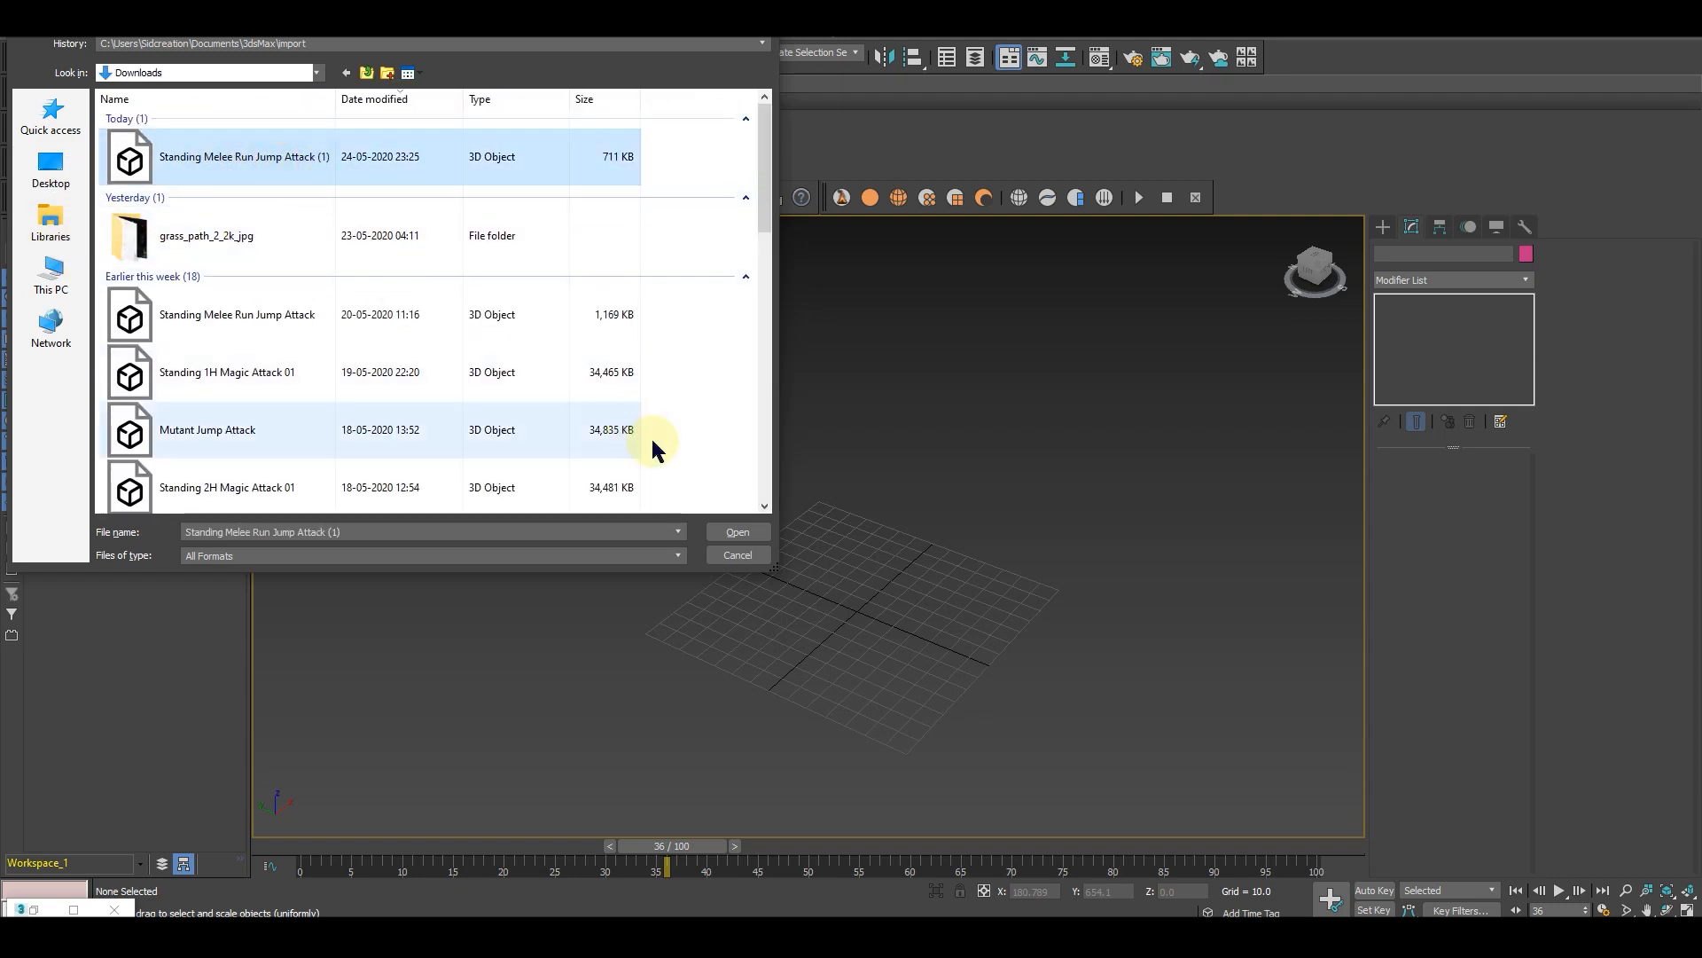
left_click(743, 533)
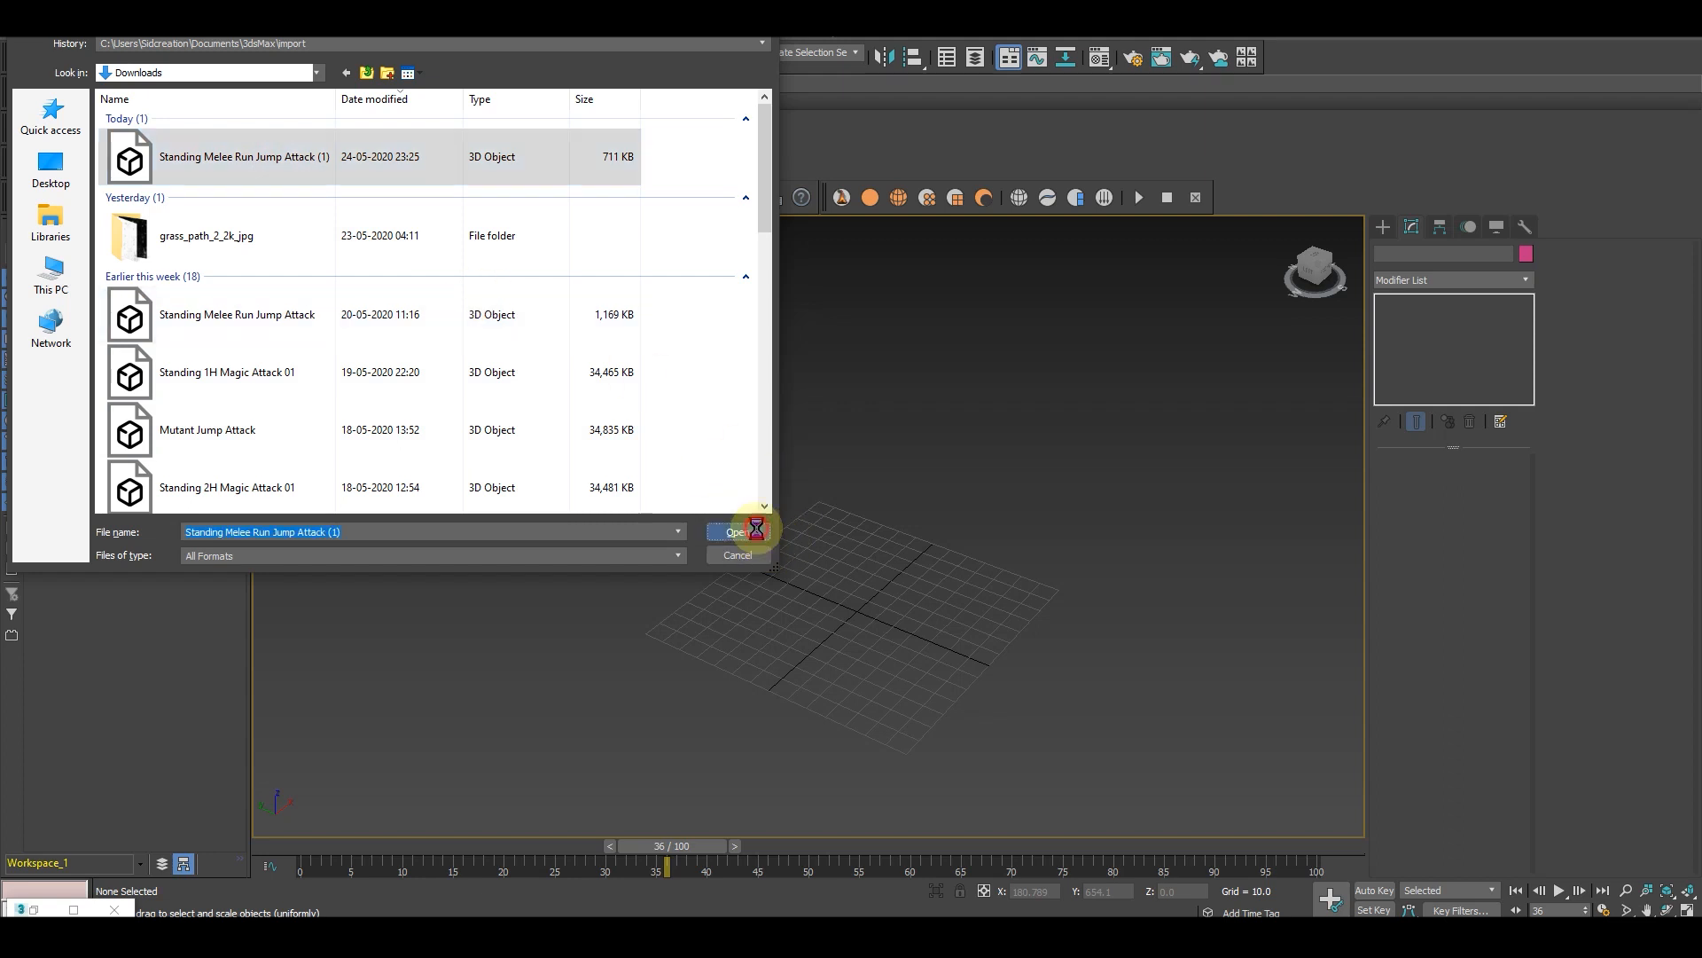
left_click(1002, 707)
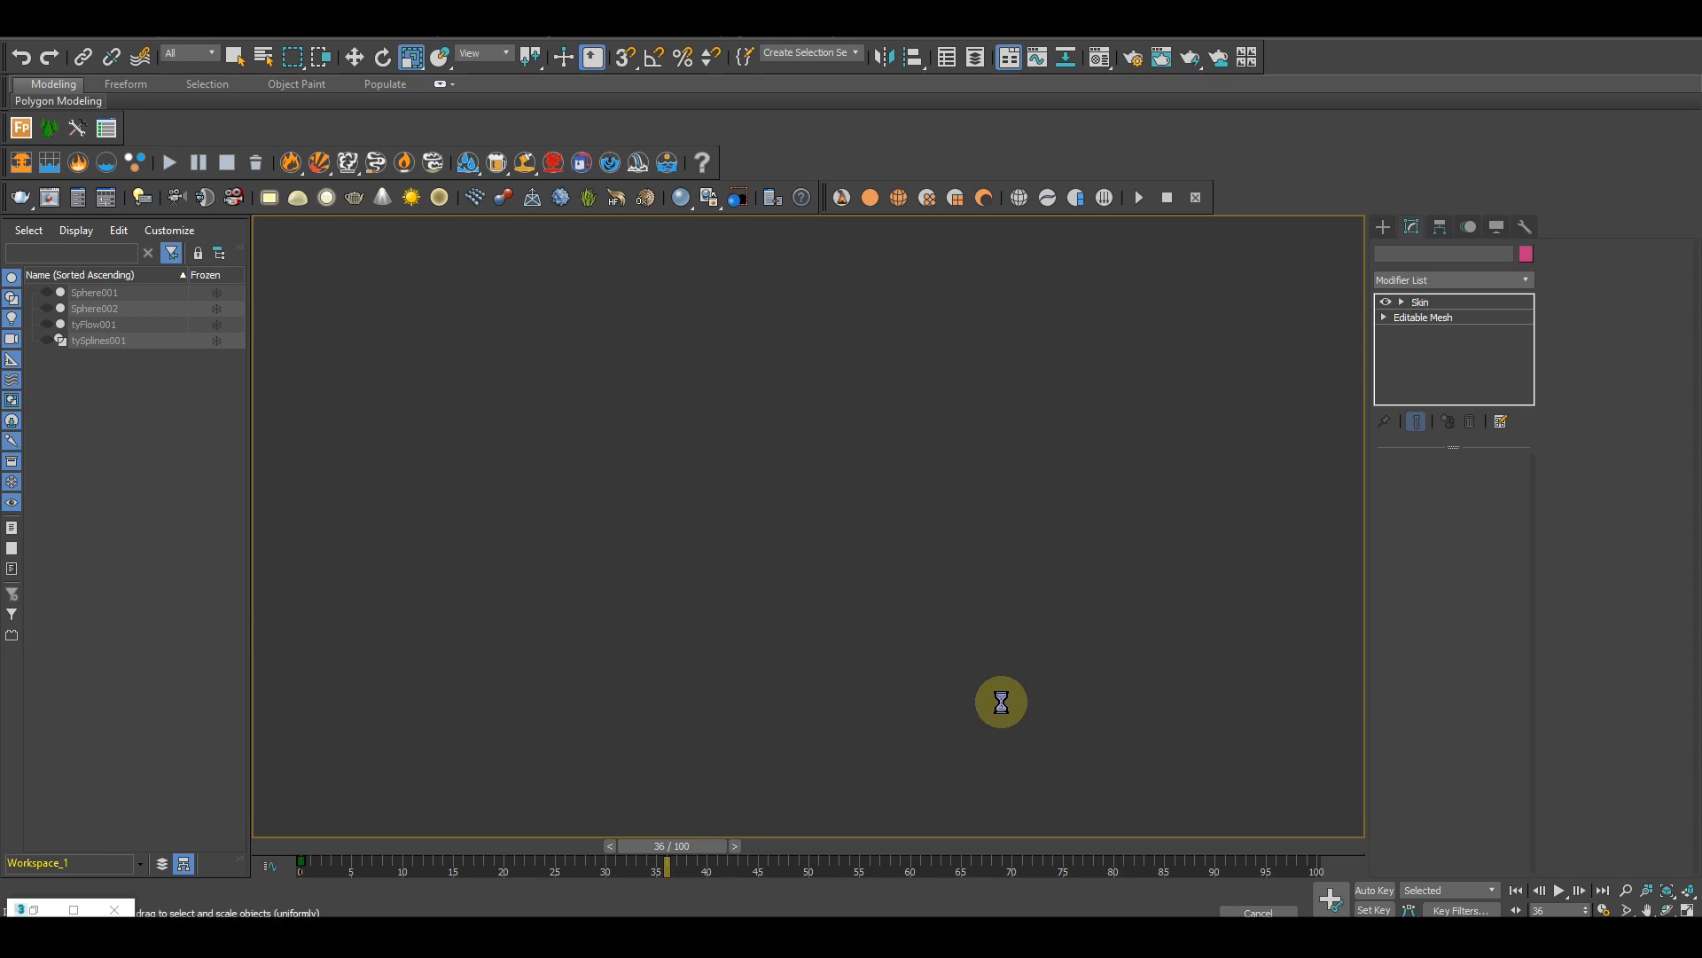
Step: Set the scene's time configuration to a custom frame rate of 60 FPS
middle_click_drag(992, 703, 668, 865, "alt")
scroll(993, 697, "down", 4)
mouse_move(667, 856)
left_mouse_down()
mouse_move(407, 854)
mouse_move(904, 859)
mouse_move(701, 860)
mouse_move(547, 836)
mouse_move(690, 856)
left_mouse_up()
key("r")
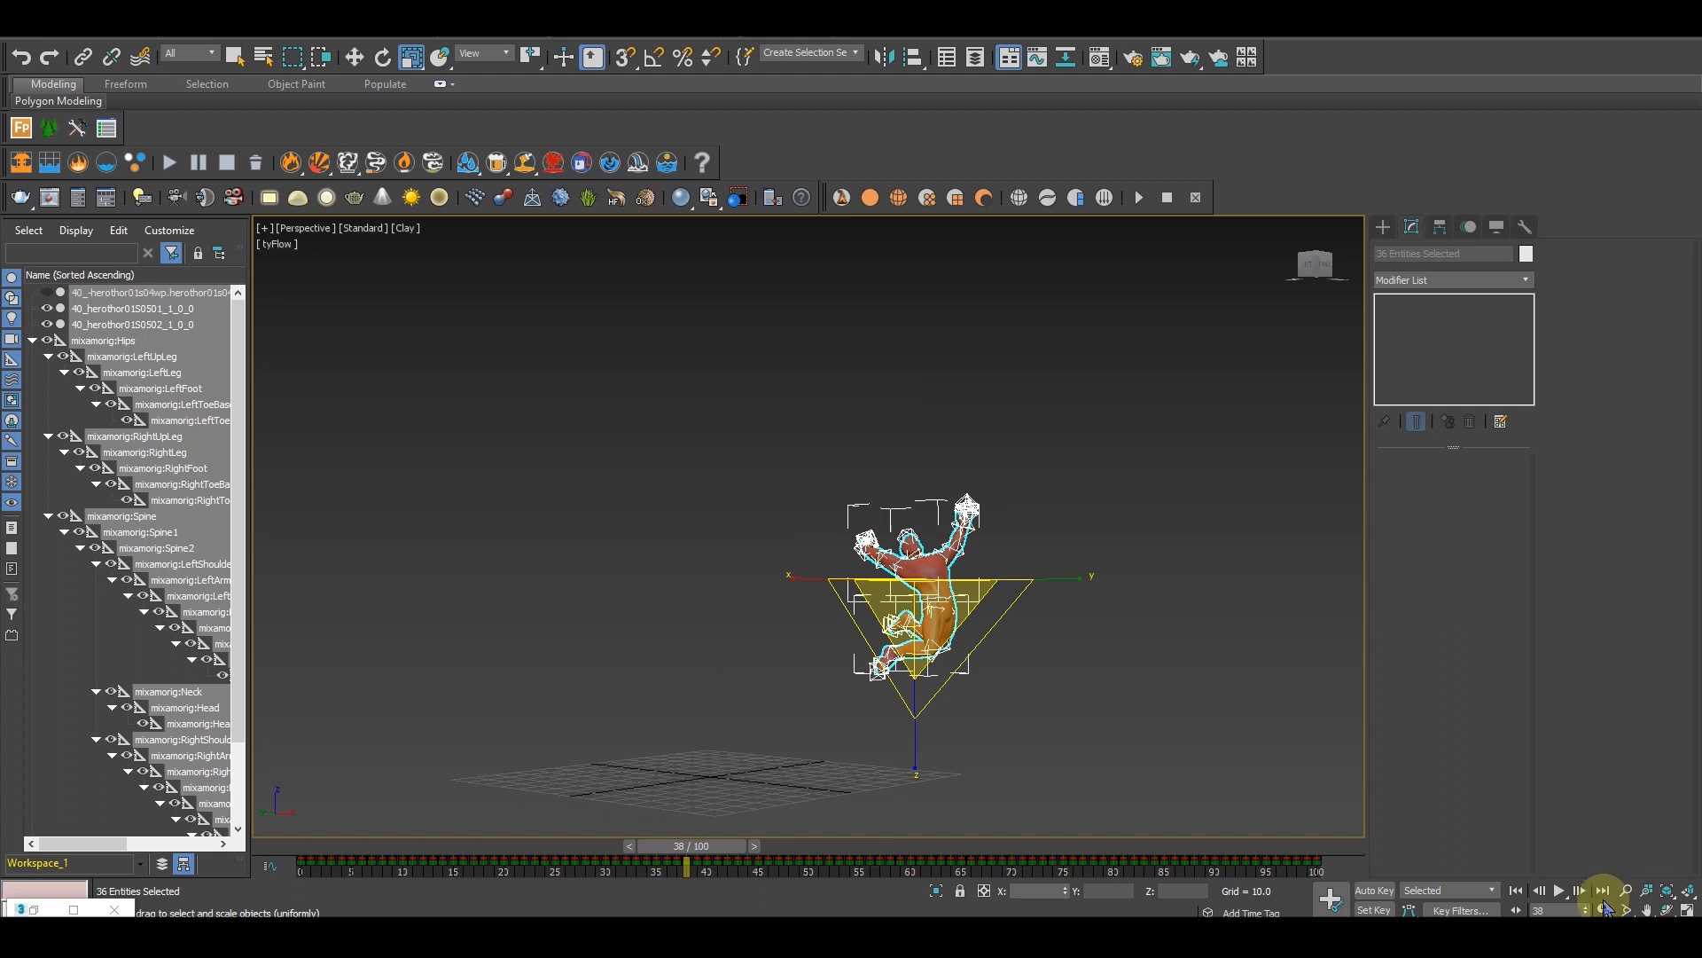
left_click(1603, 909)
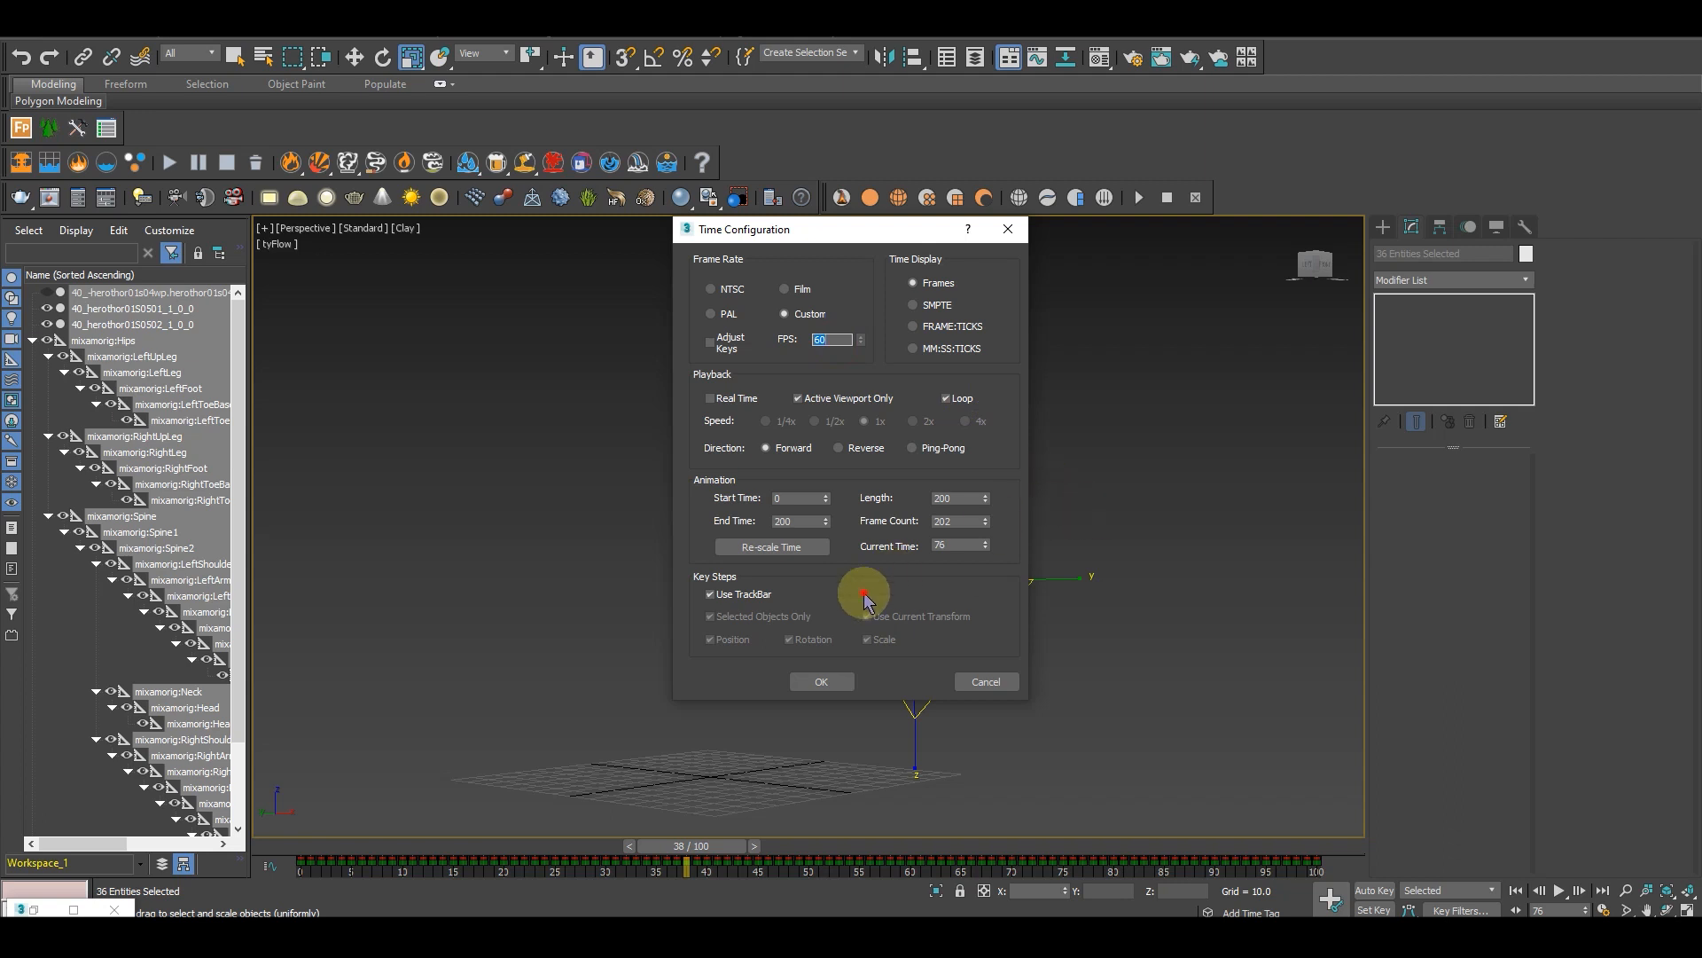
left_click(821, 685)
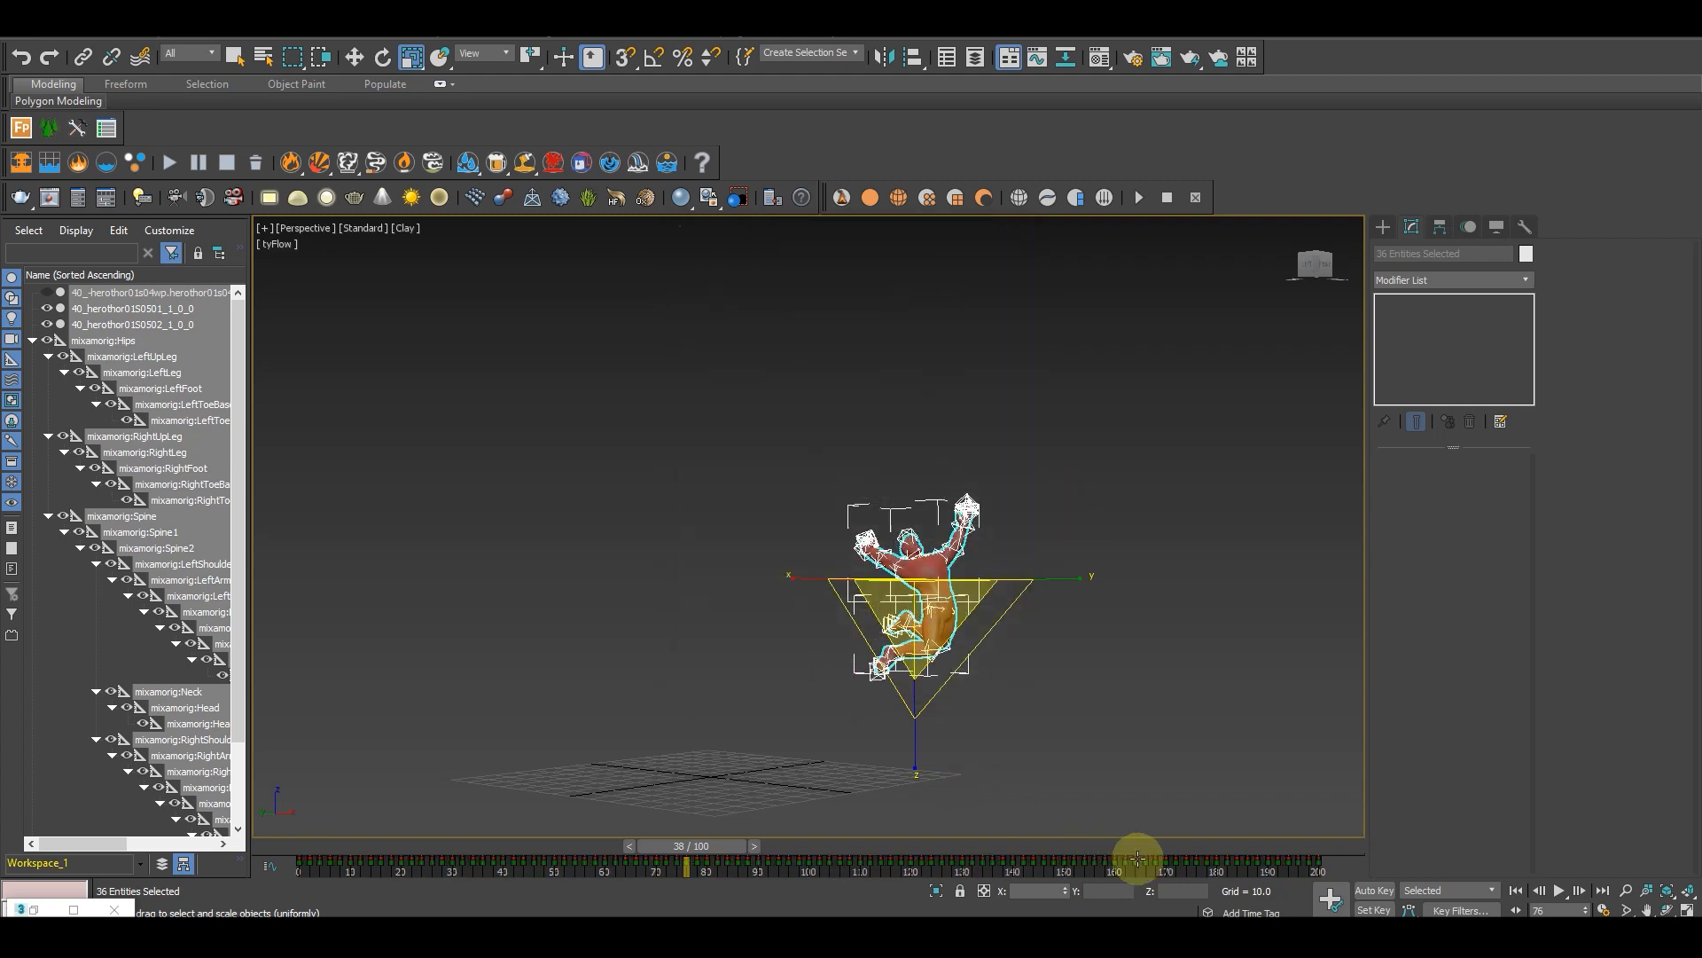
Step: Set the timeline's end time to frame 223, return to frame 0, and deselect the imported objects
right_click_drag(1191, 873, 1079, 862, "ctrl+alt")
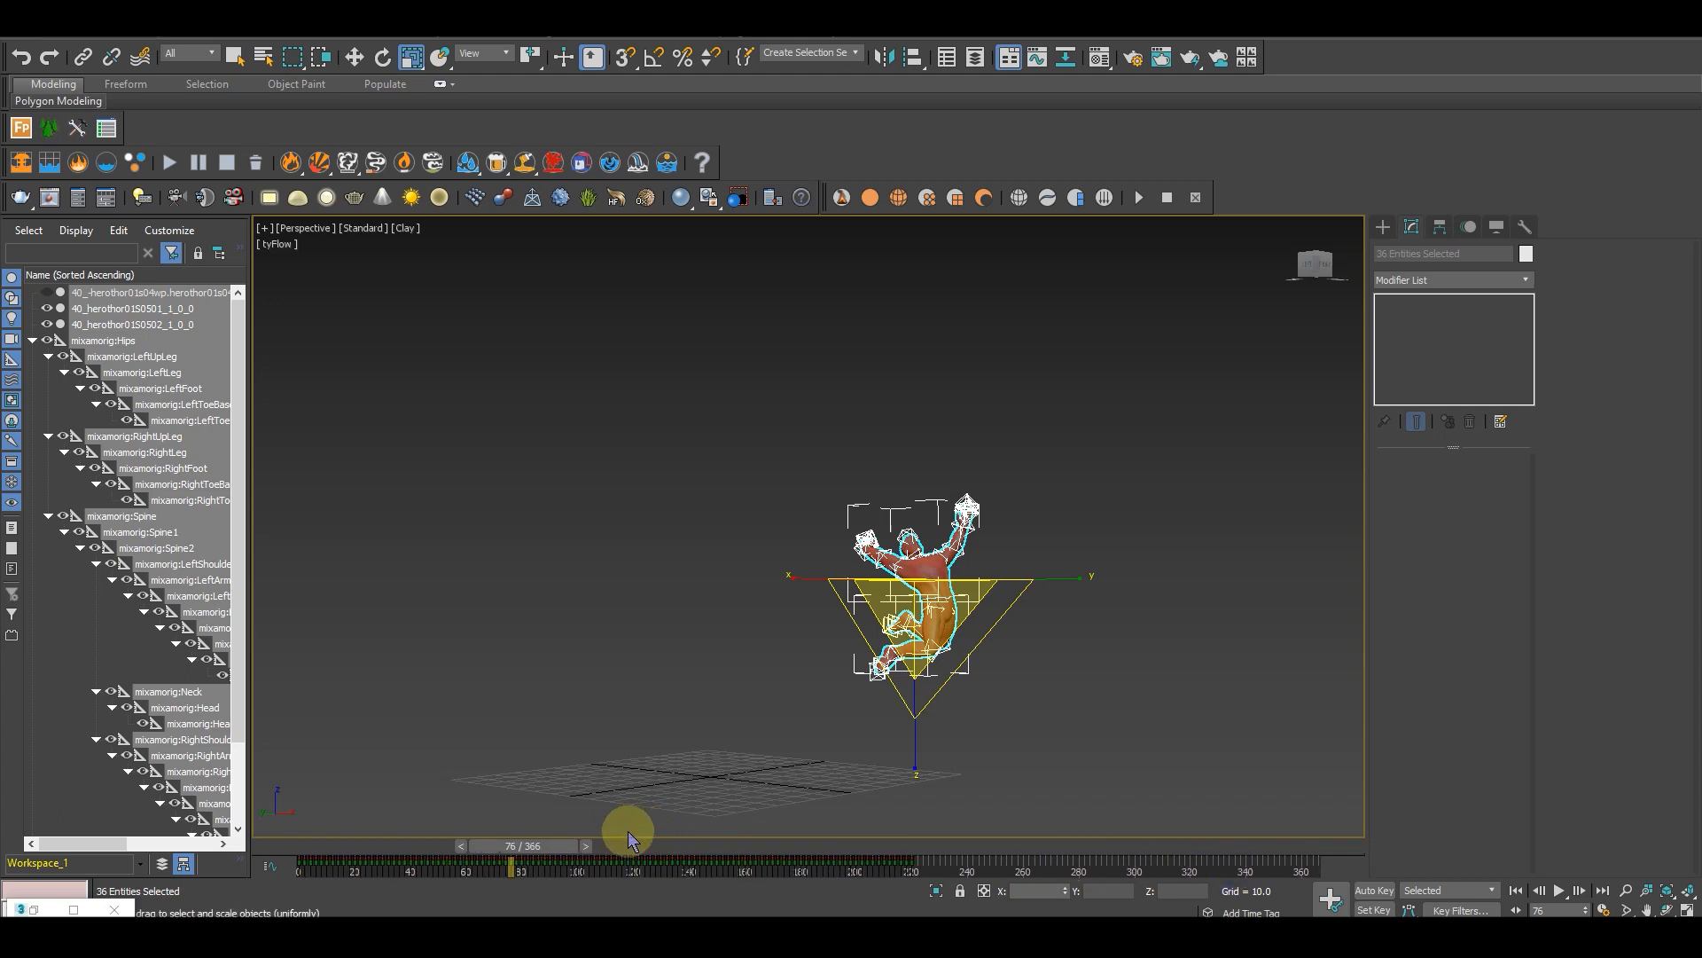
mouse_move(532, 844)
left_mouse_down()
mouse_move(337, 844)
mouse_move(654, 853)
mouse_move(532, 844)
left_mouse_up()
right_click_drag(1125, 874, 1496, 874, "ctrl+alt")
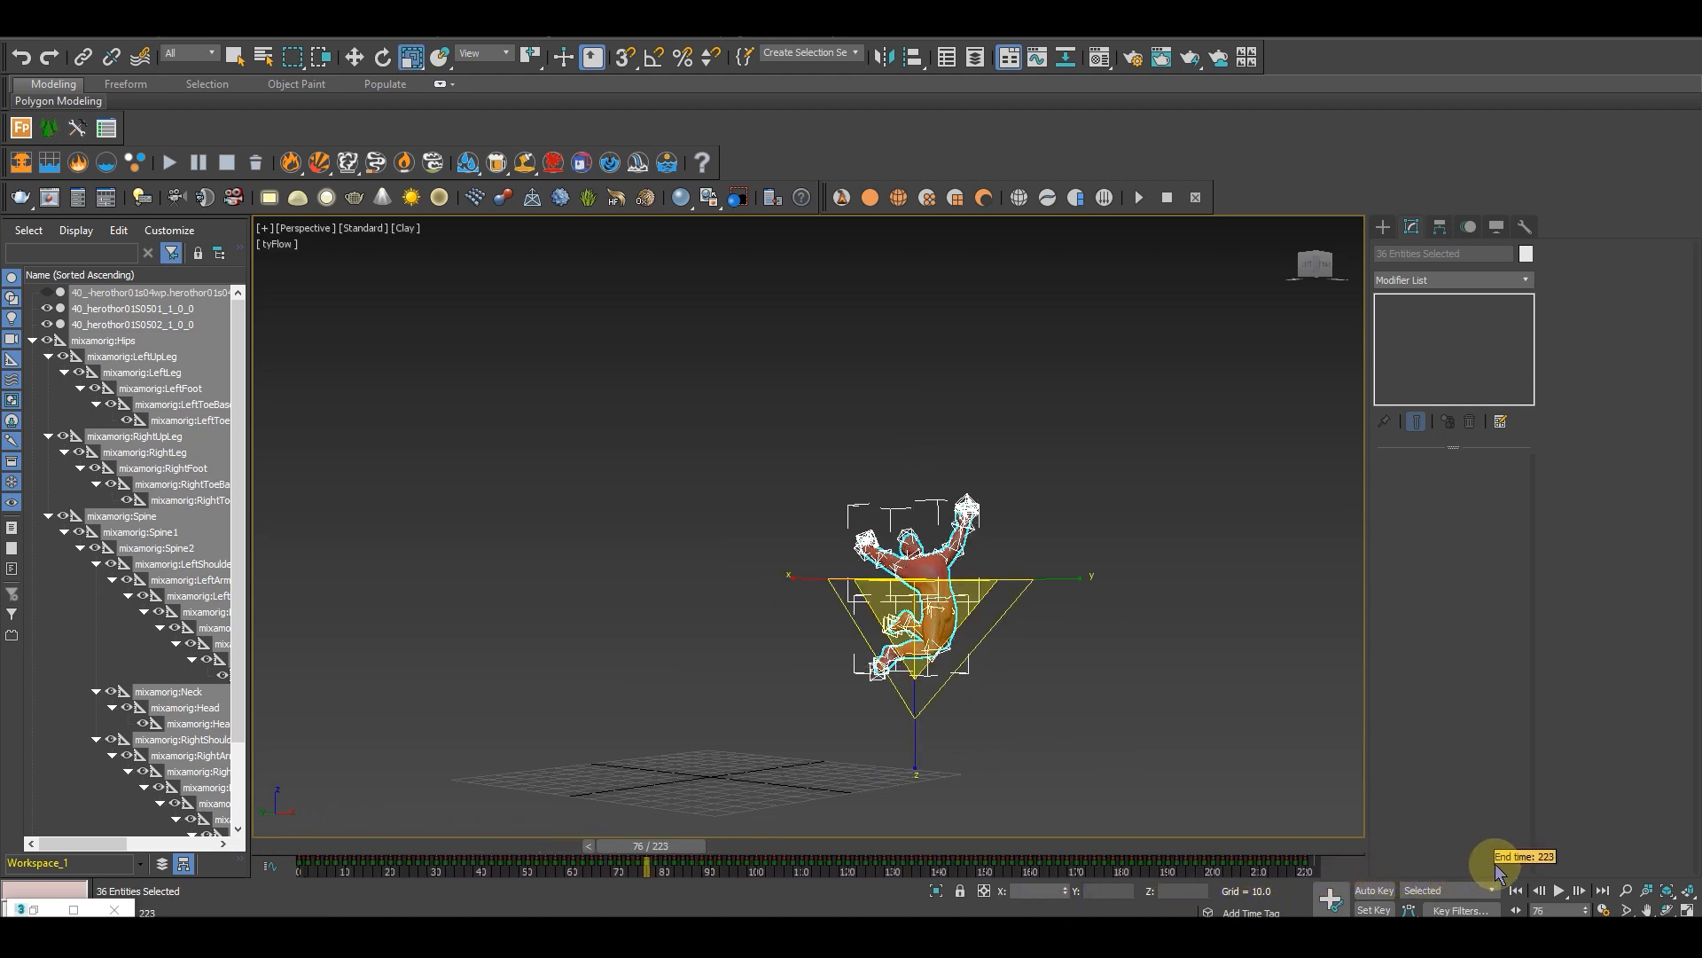
left_click_drag(636, 846, 302, 838)
left_click(889, 661)
Step: Examine the imported character's body and hands up close in its starting pose
scroll(753, 674, "up", 6)
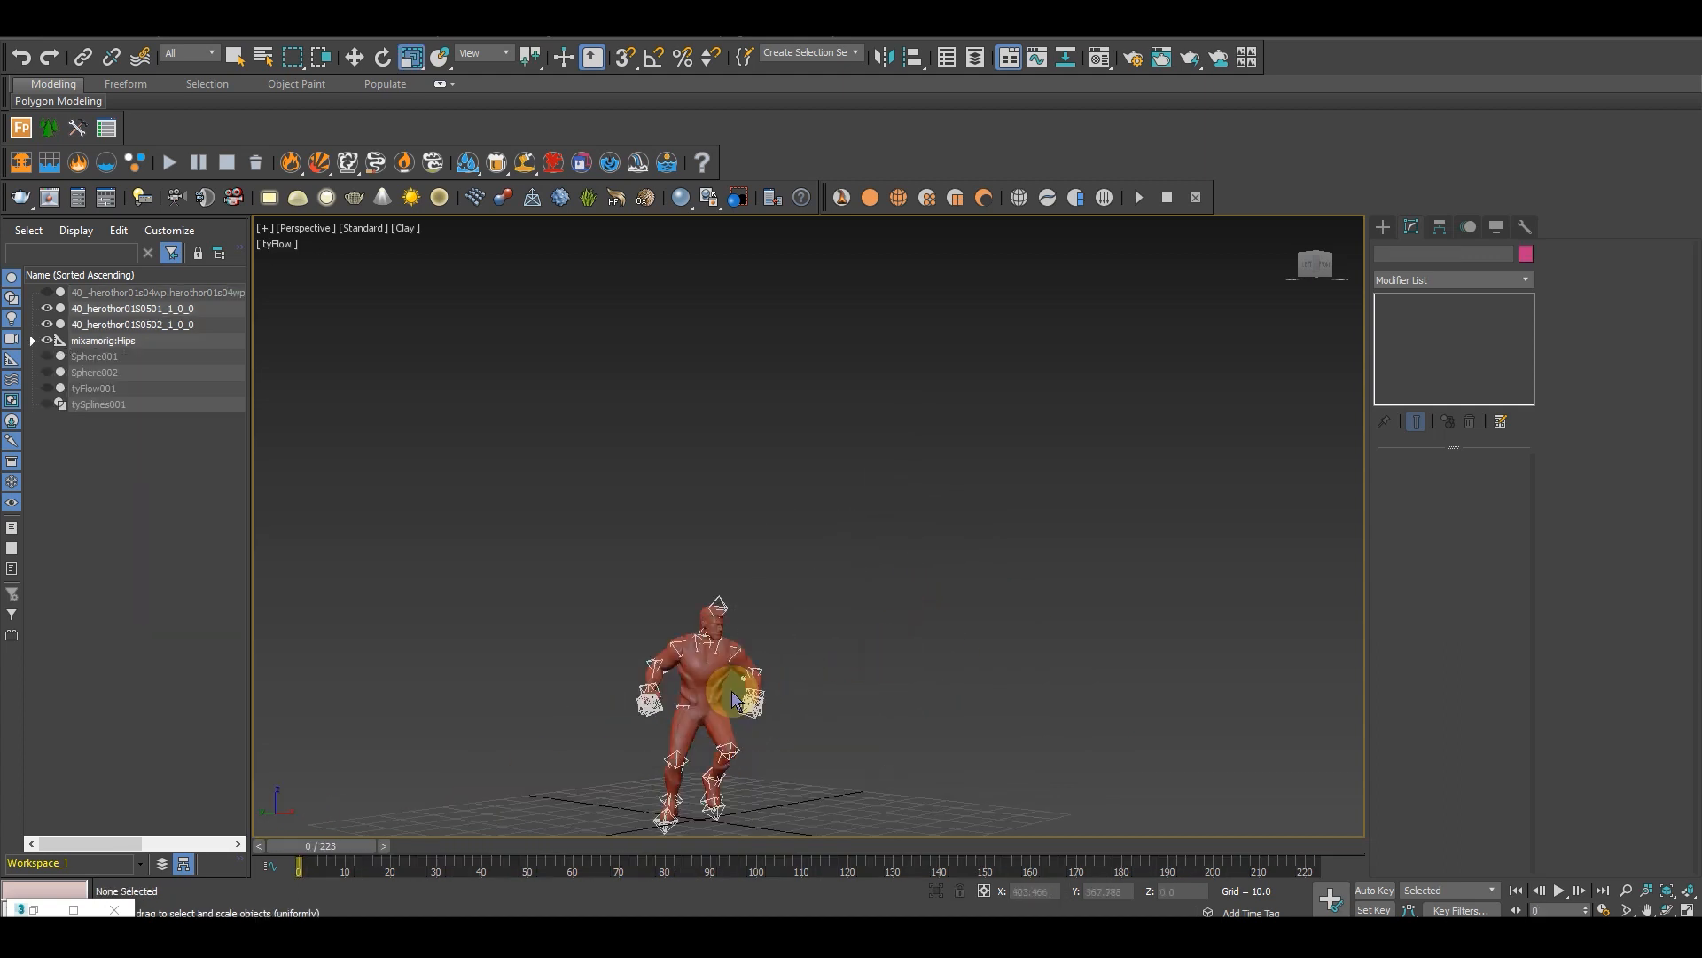
scroll(779, 570, "up", 5)
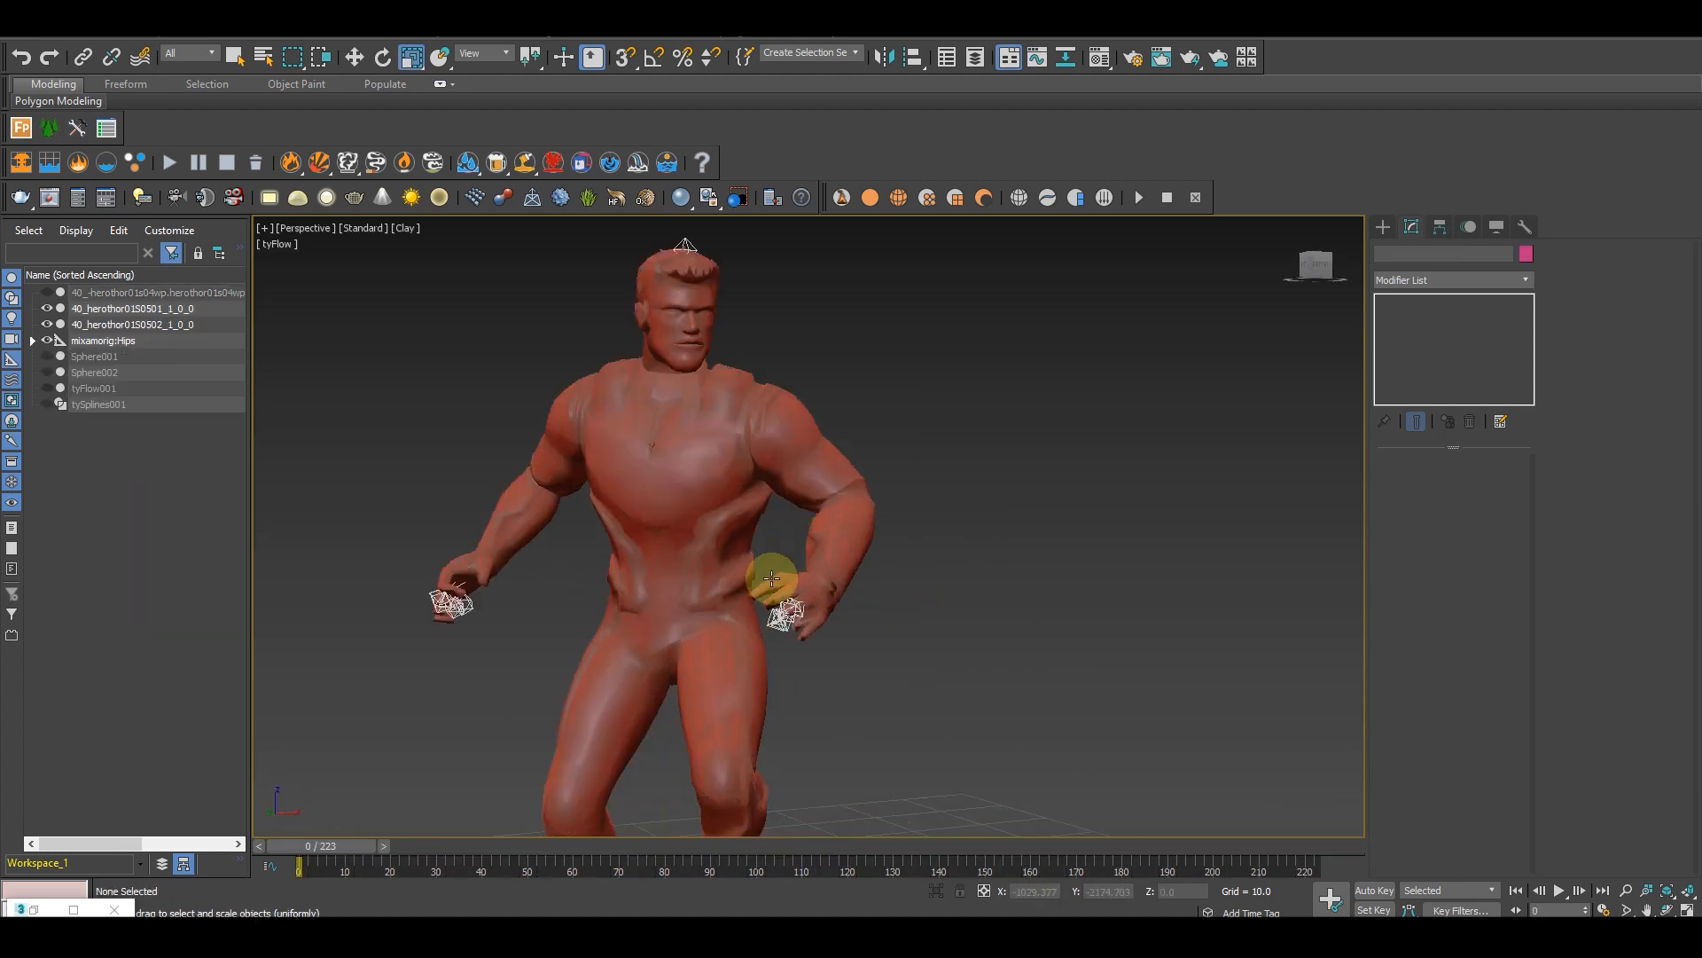
scroll(703, 616, "down", 3)
middle_click_drag(703, 616, 769, 620, "alt")
middle_click_drag(621, 634, 898, 692)
scroll(894, 647, "down", 3)
scroll(848, 638, "down", 5)
scroll(897, 694, "up", 5)
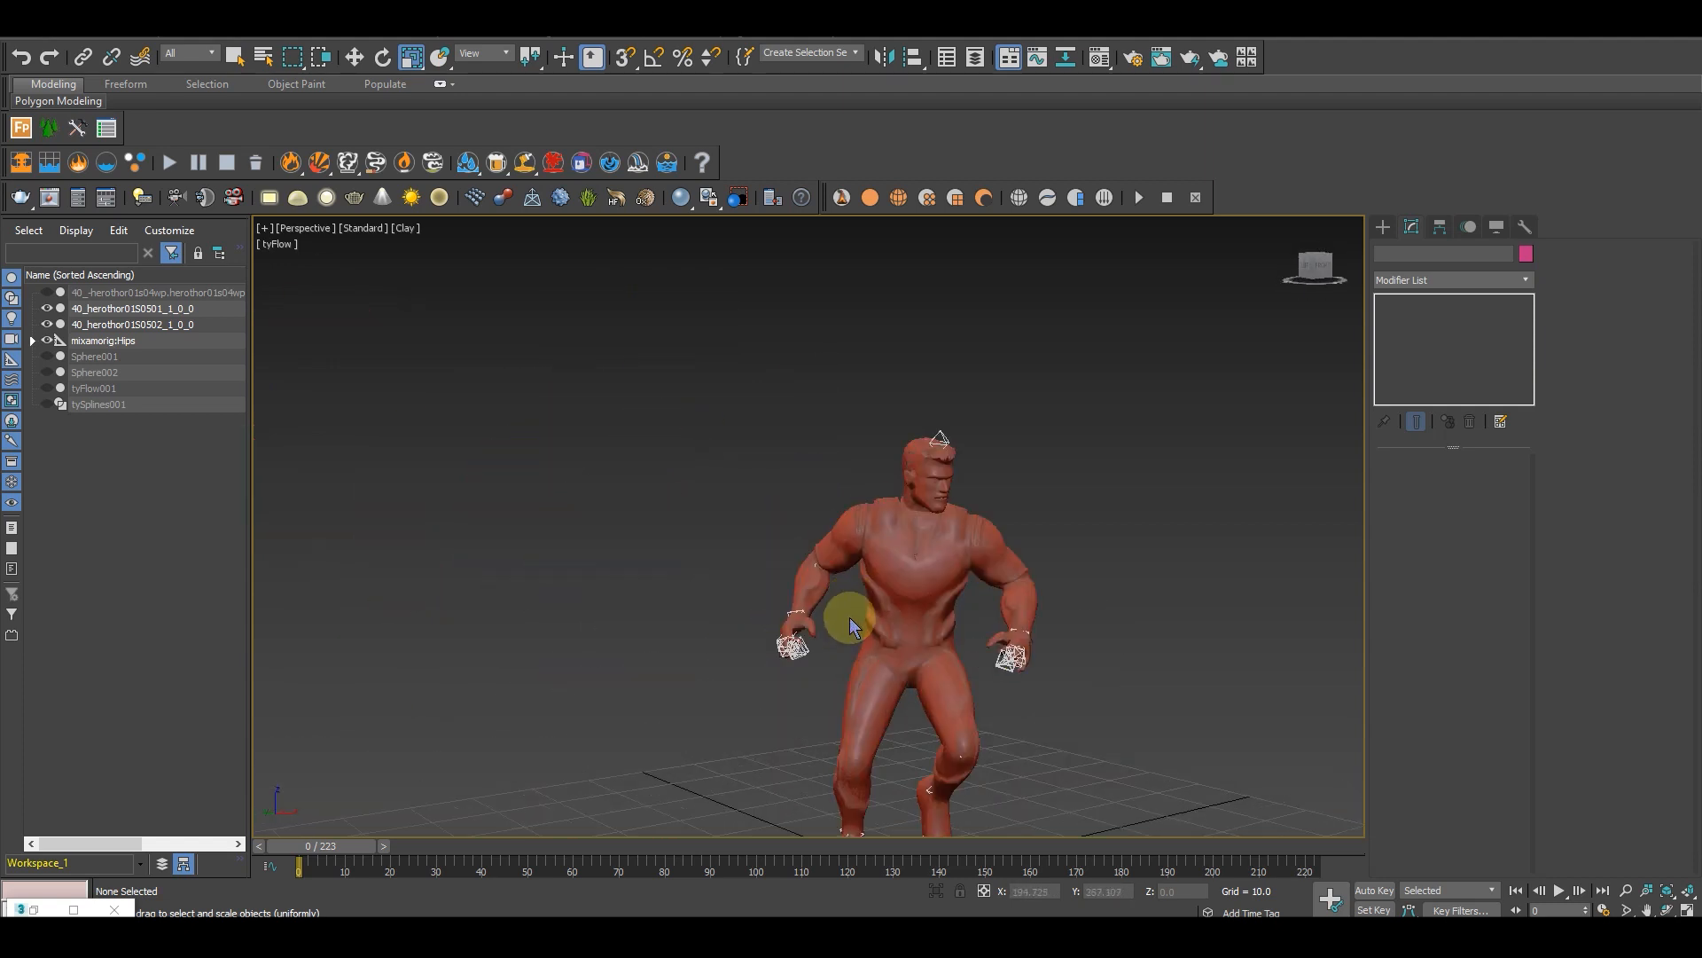
scroll(792, 657, "up", 6)
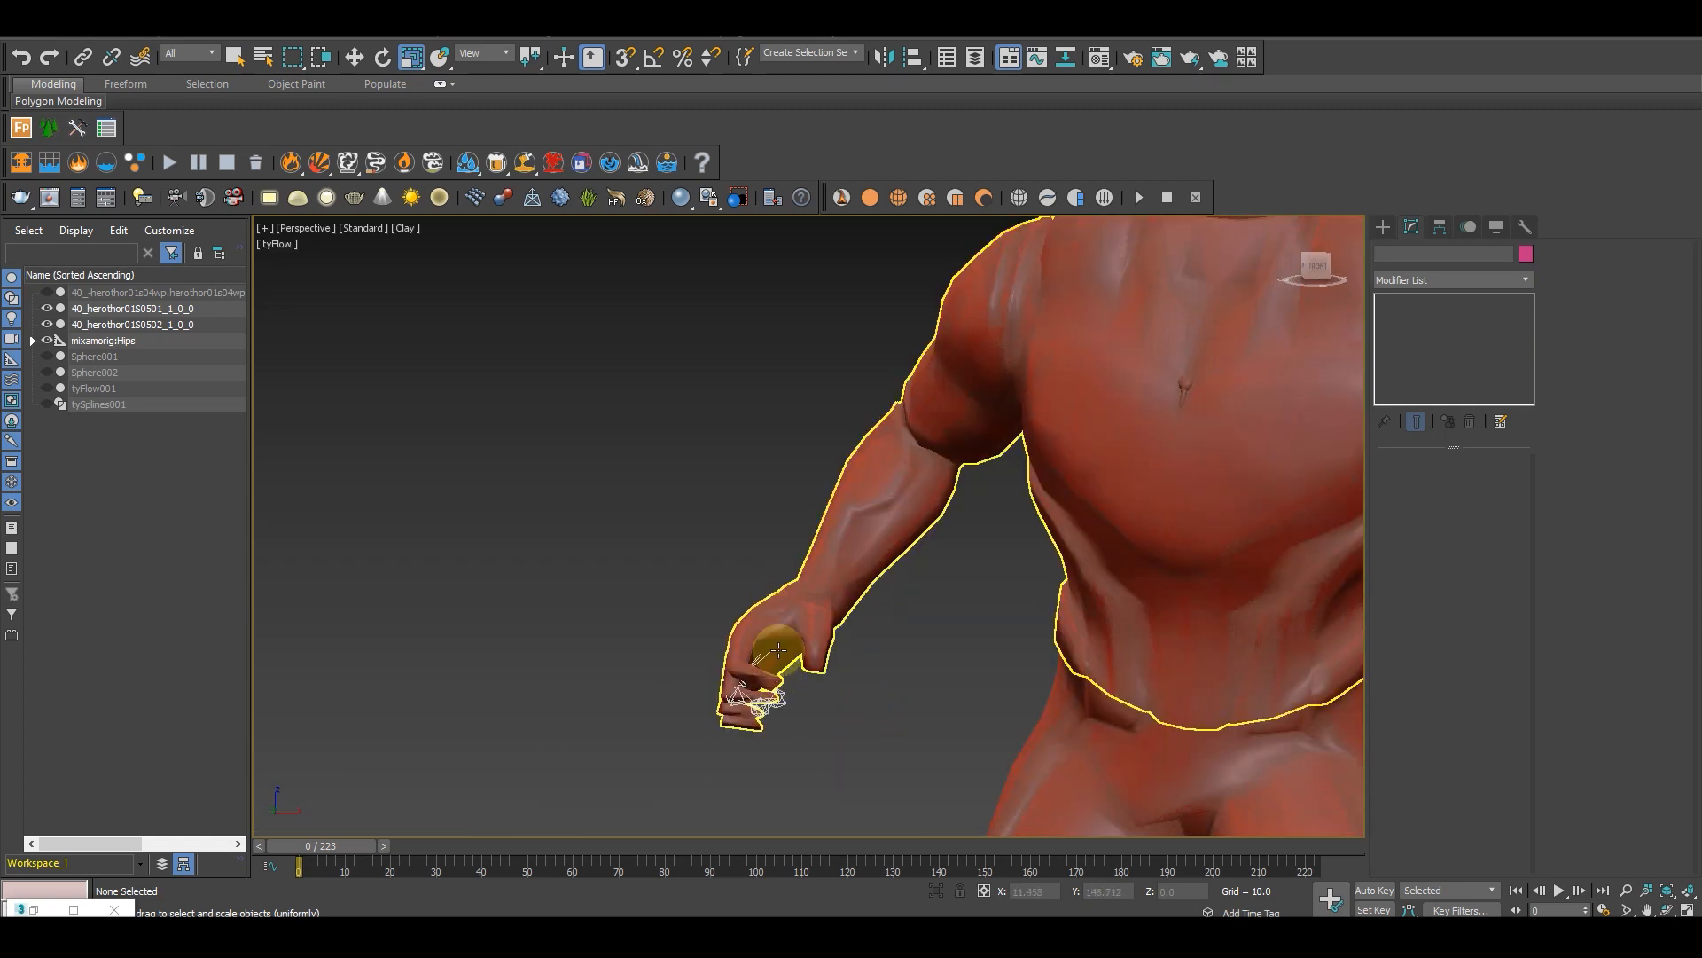
Step: Unhide the axe mesh in the scene and select it
left_click(44, 295)
scroll(931, 676, "down", 10)
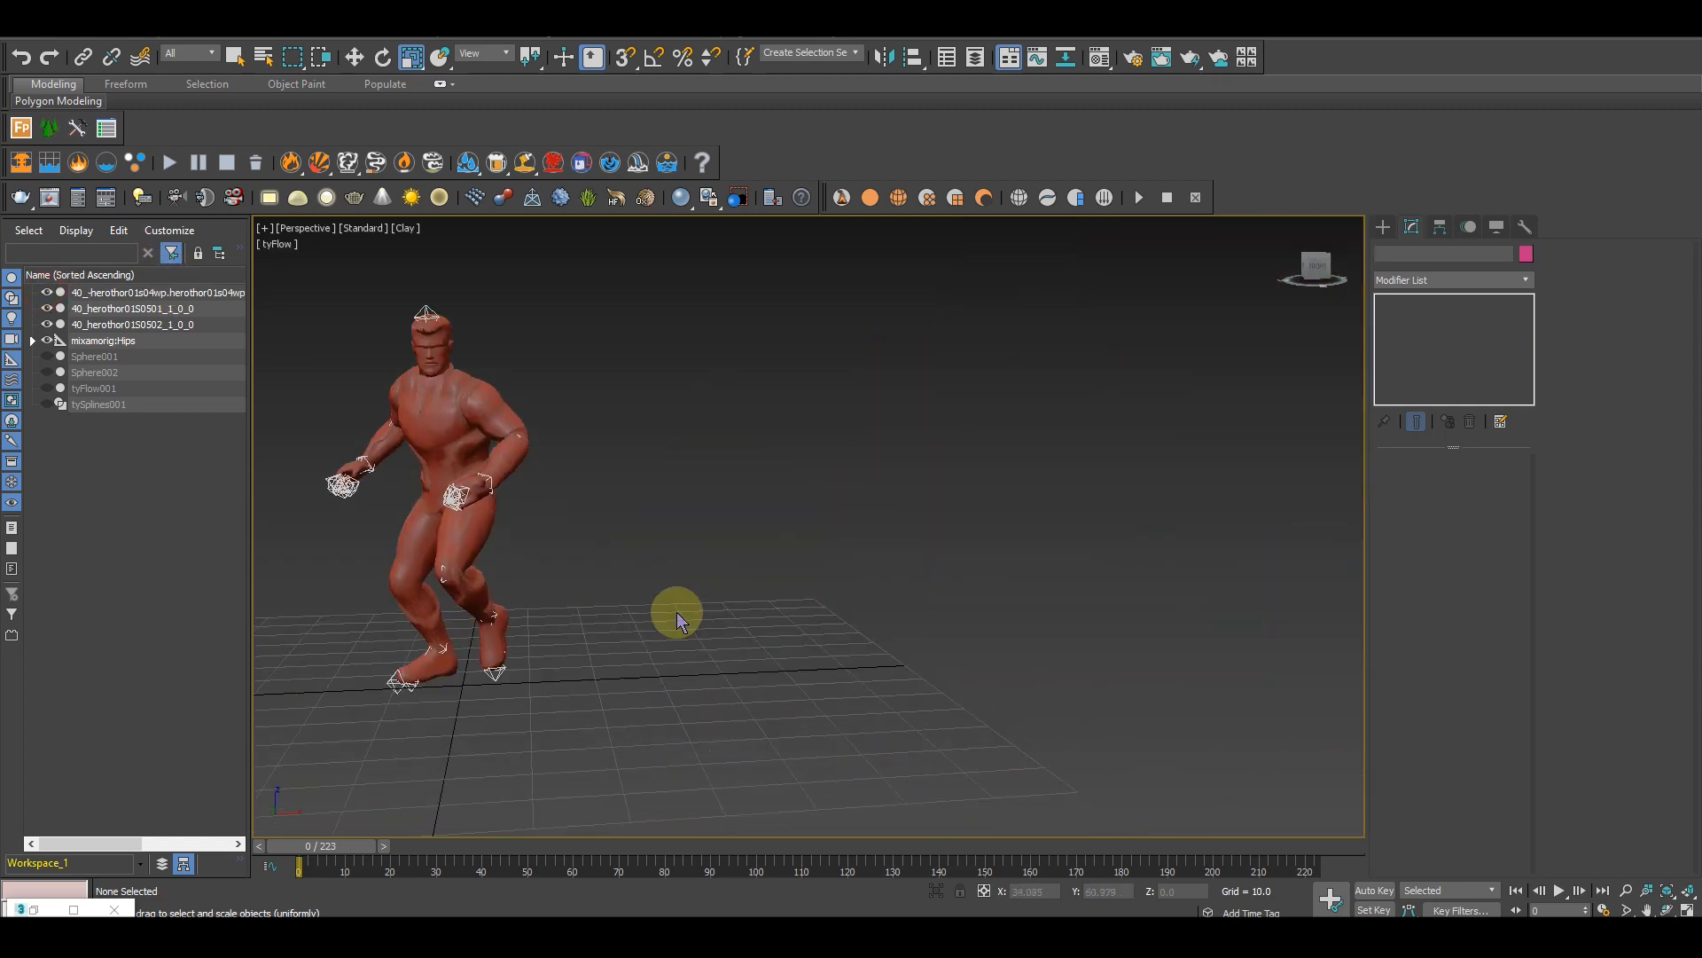
left_click(118, 297)
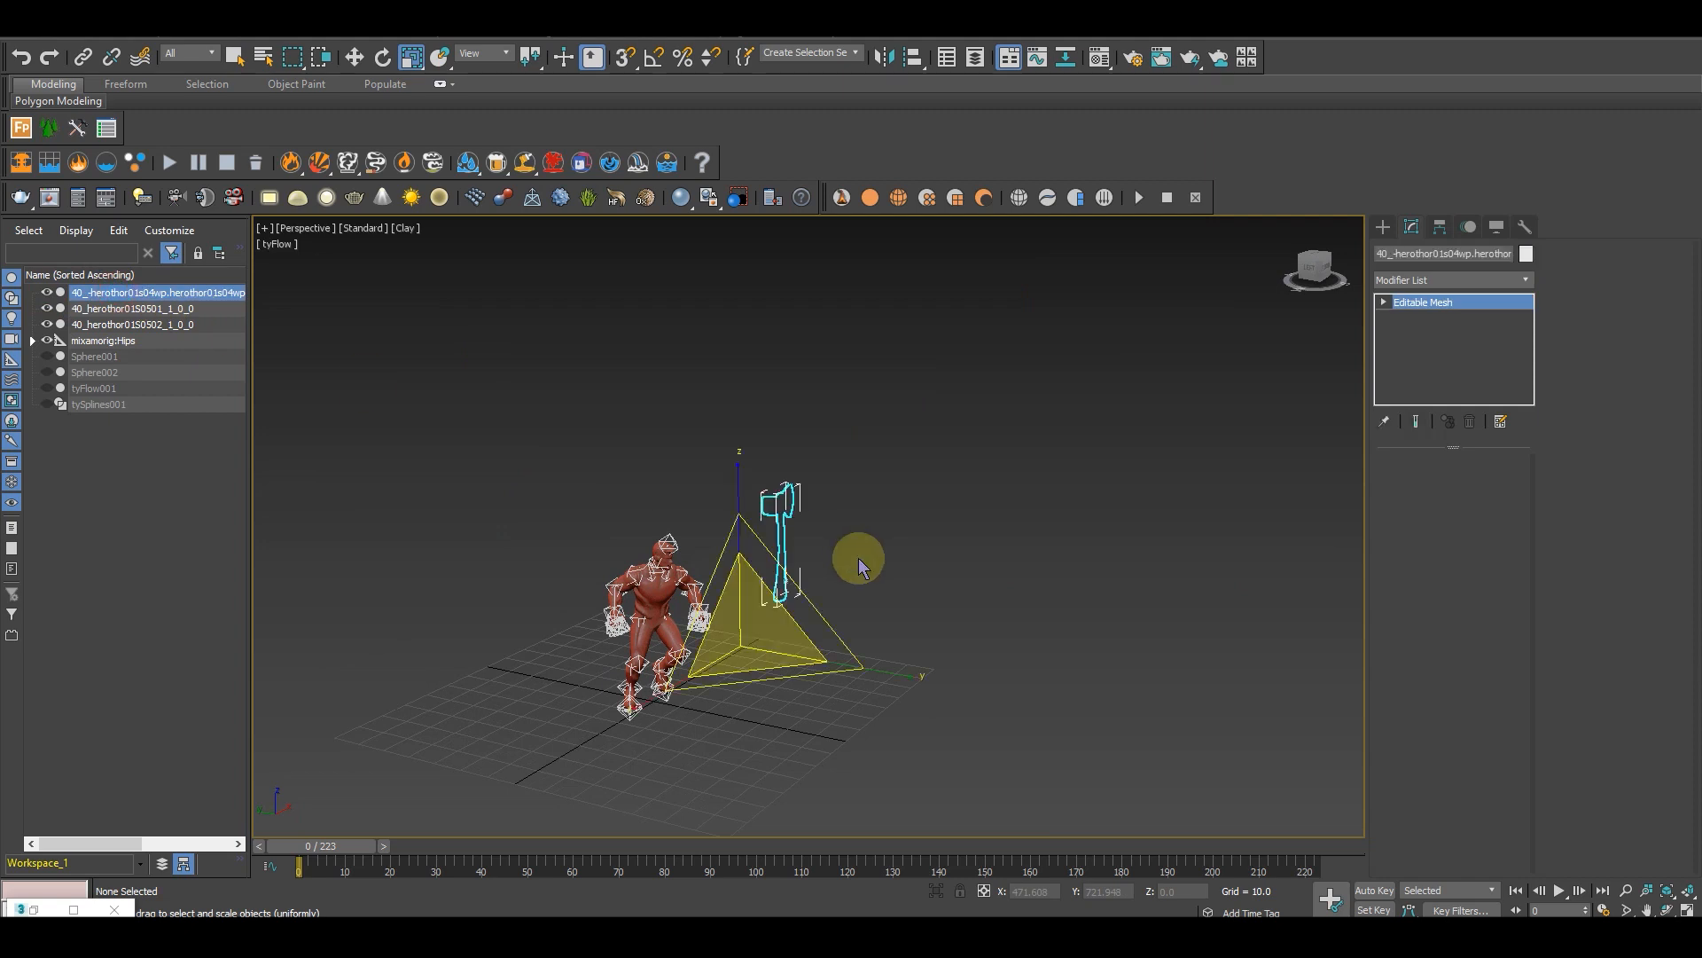
Step: Make the axe mesh display solid with an object visibility of 1.0, and center its pivot to the object
scroll(789, 541, "up", 5)
middle_click_drag(741, 569, 678, 521, "alt")
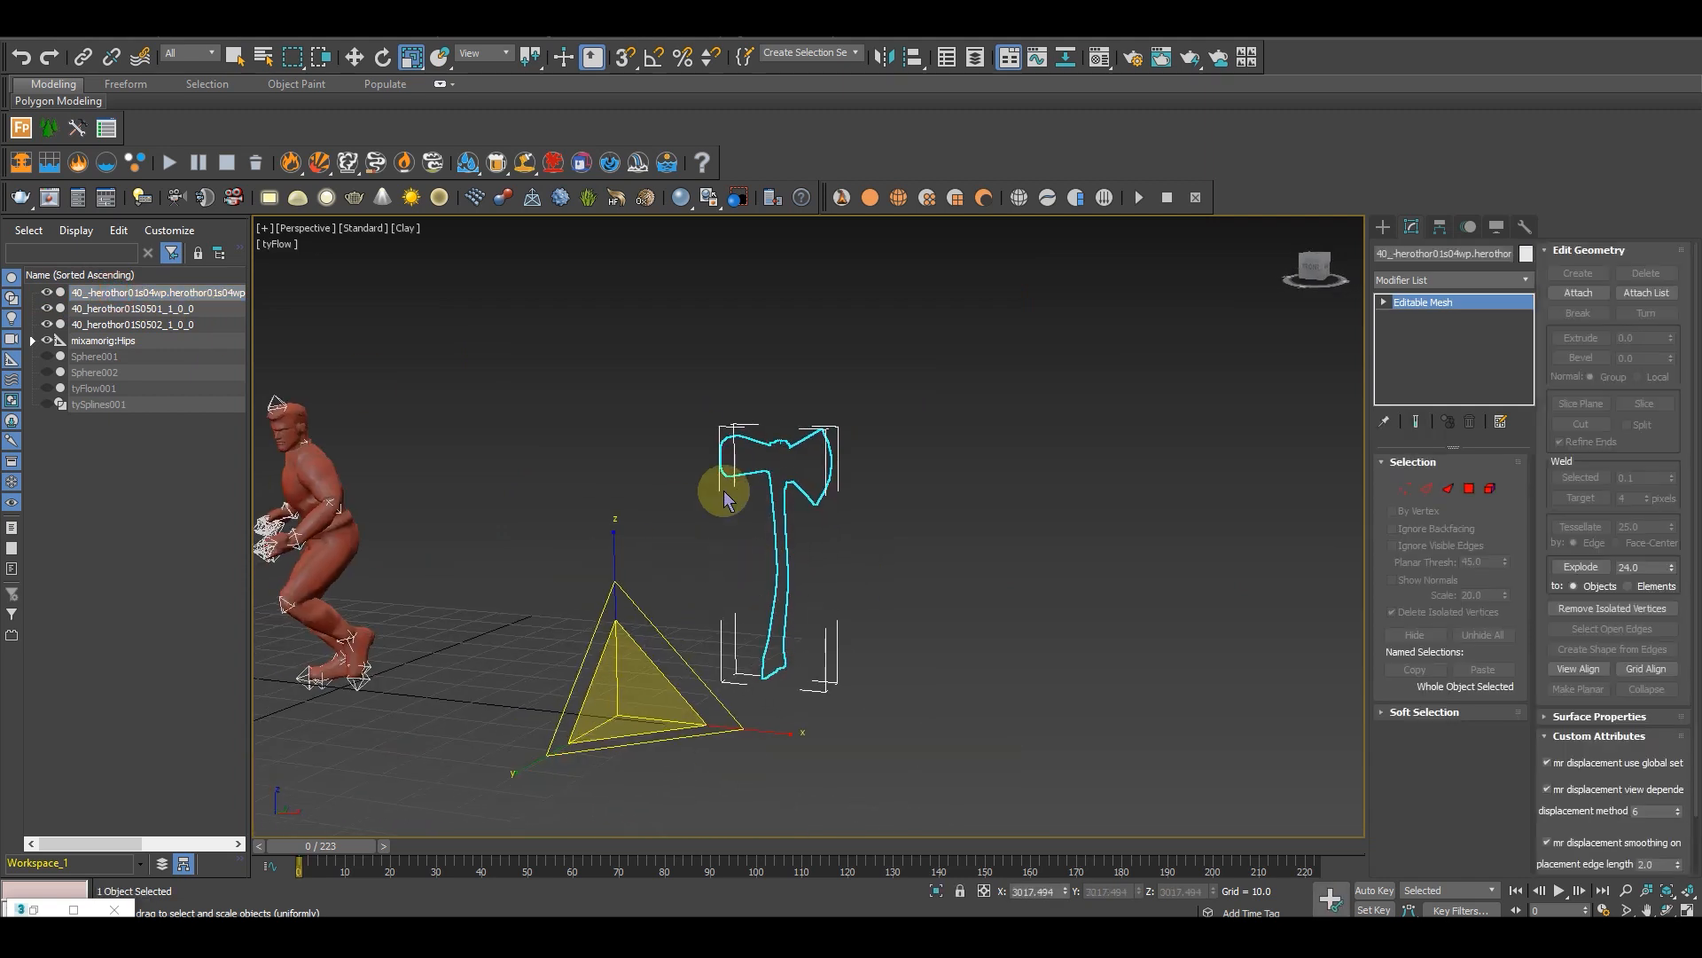
middle_click_drag(793, 468, 881, 473)
right_click(881, 472)
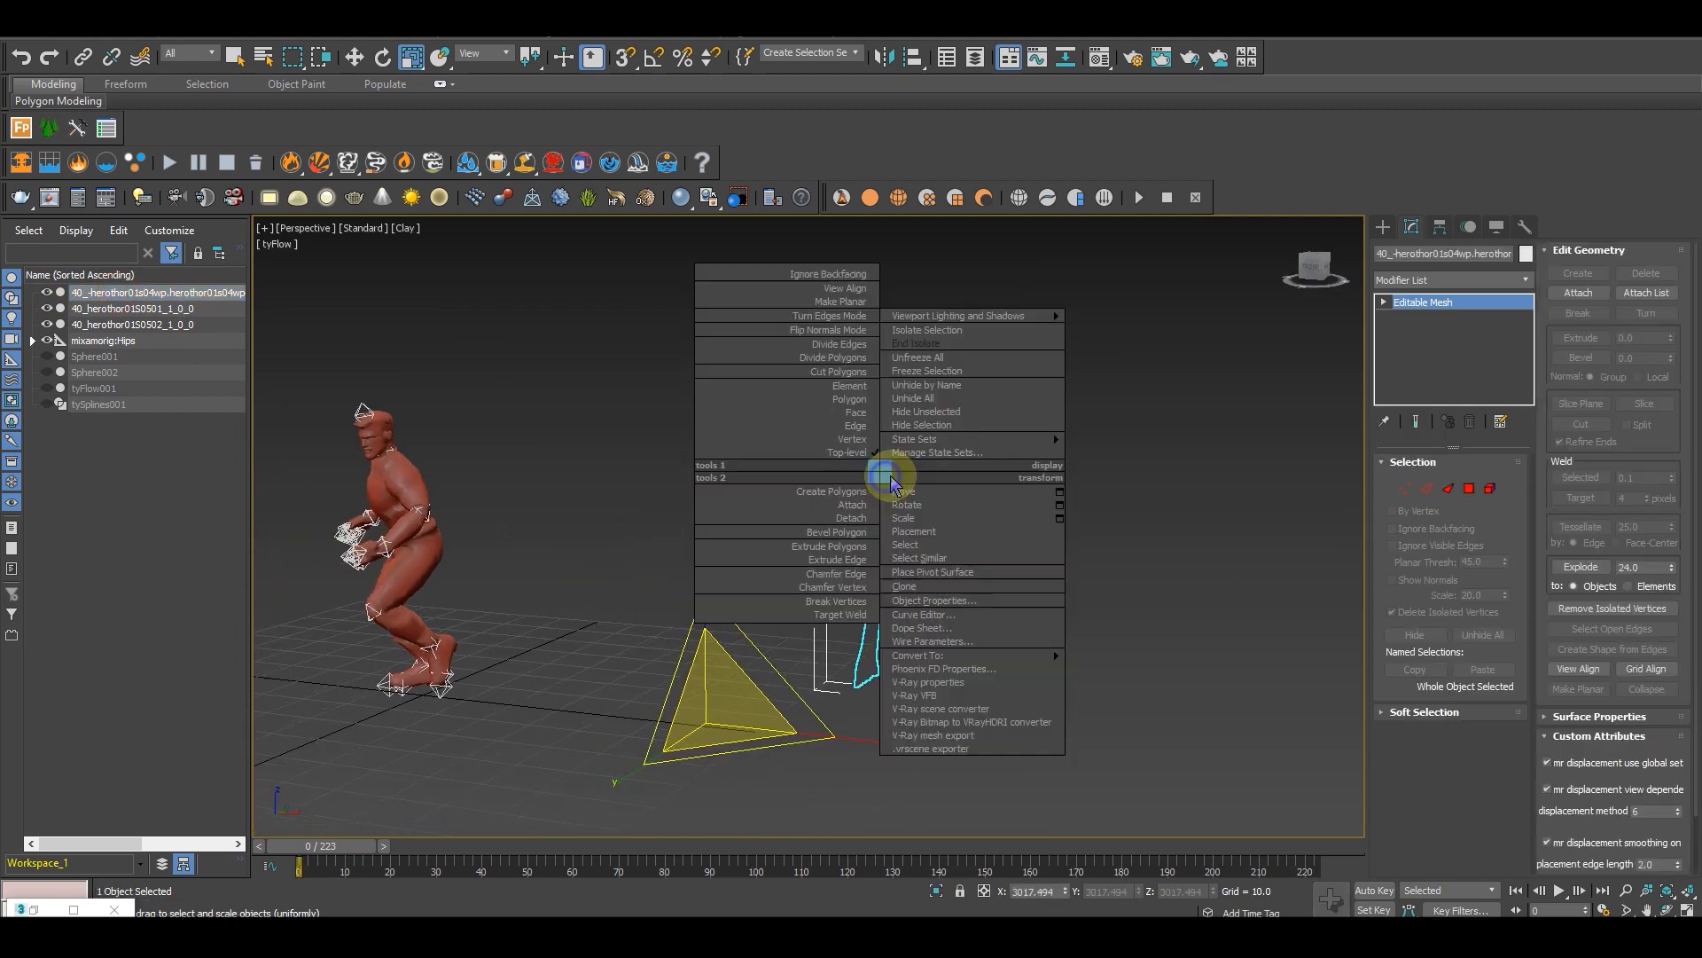
left_click(940, 602)
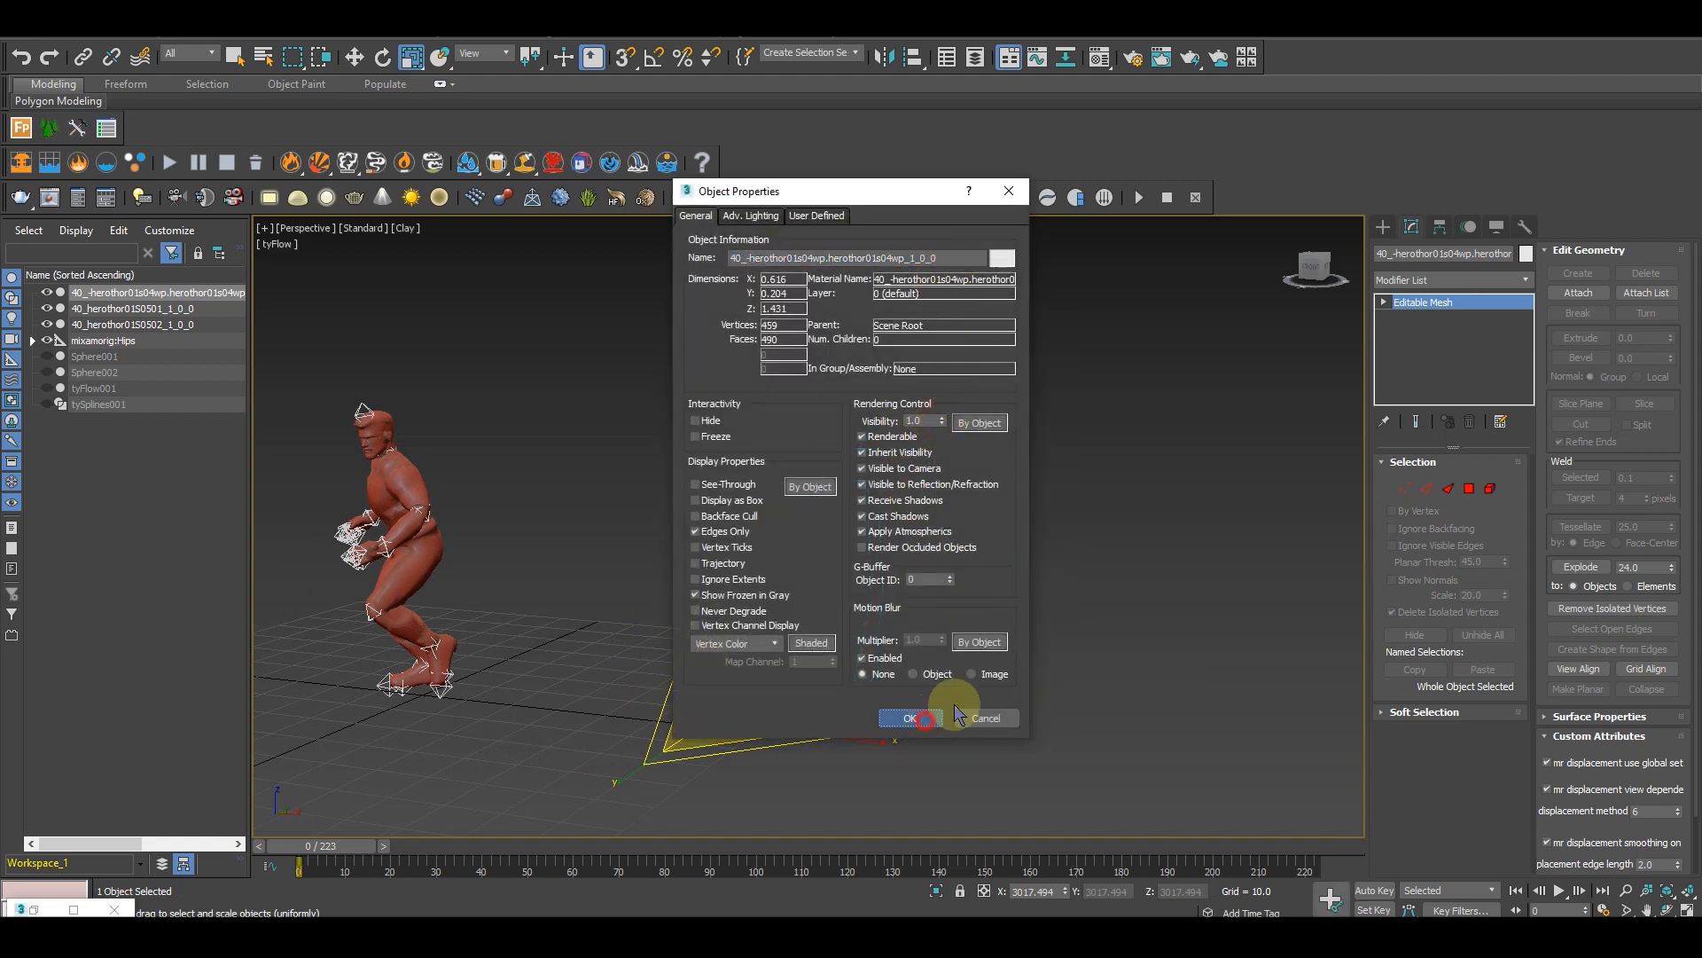
left_click(926, 718)
left_click(1020, 567)
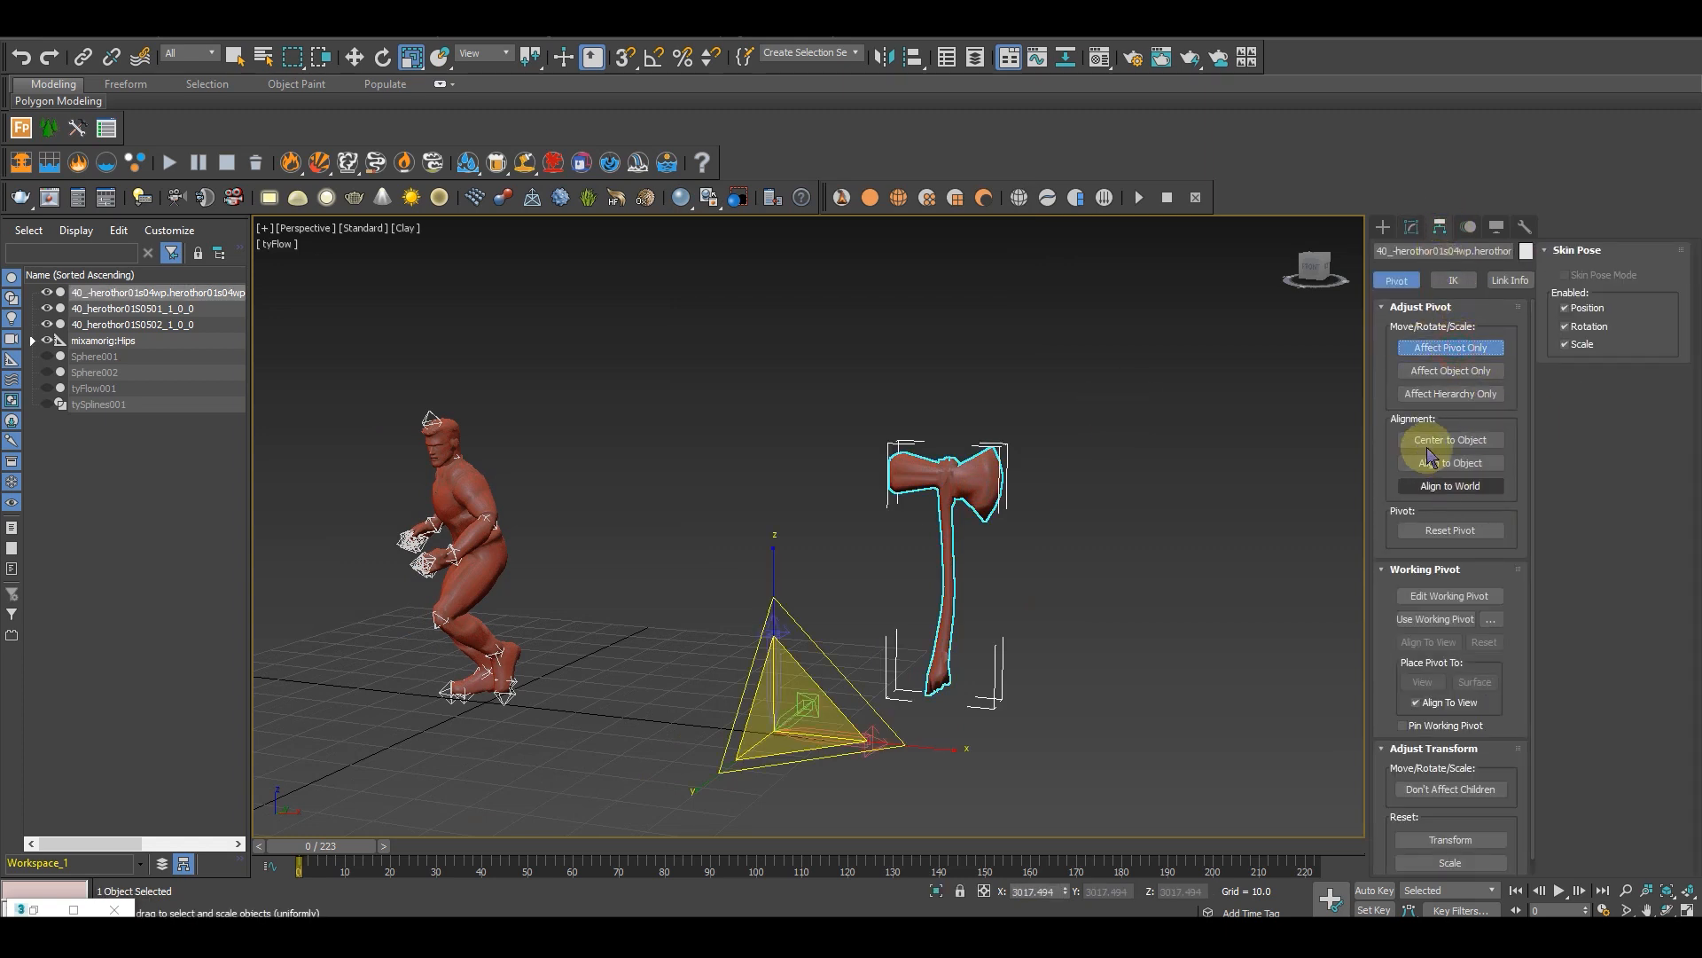
left_click(1422, 449)
Step: Hide the character's upper-body mesh to expose the arm and hand bones
scroll(722, 608, "up", 10)
left_click(562, 507)
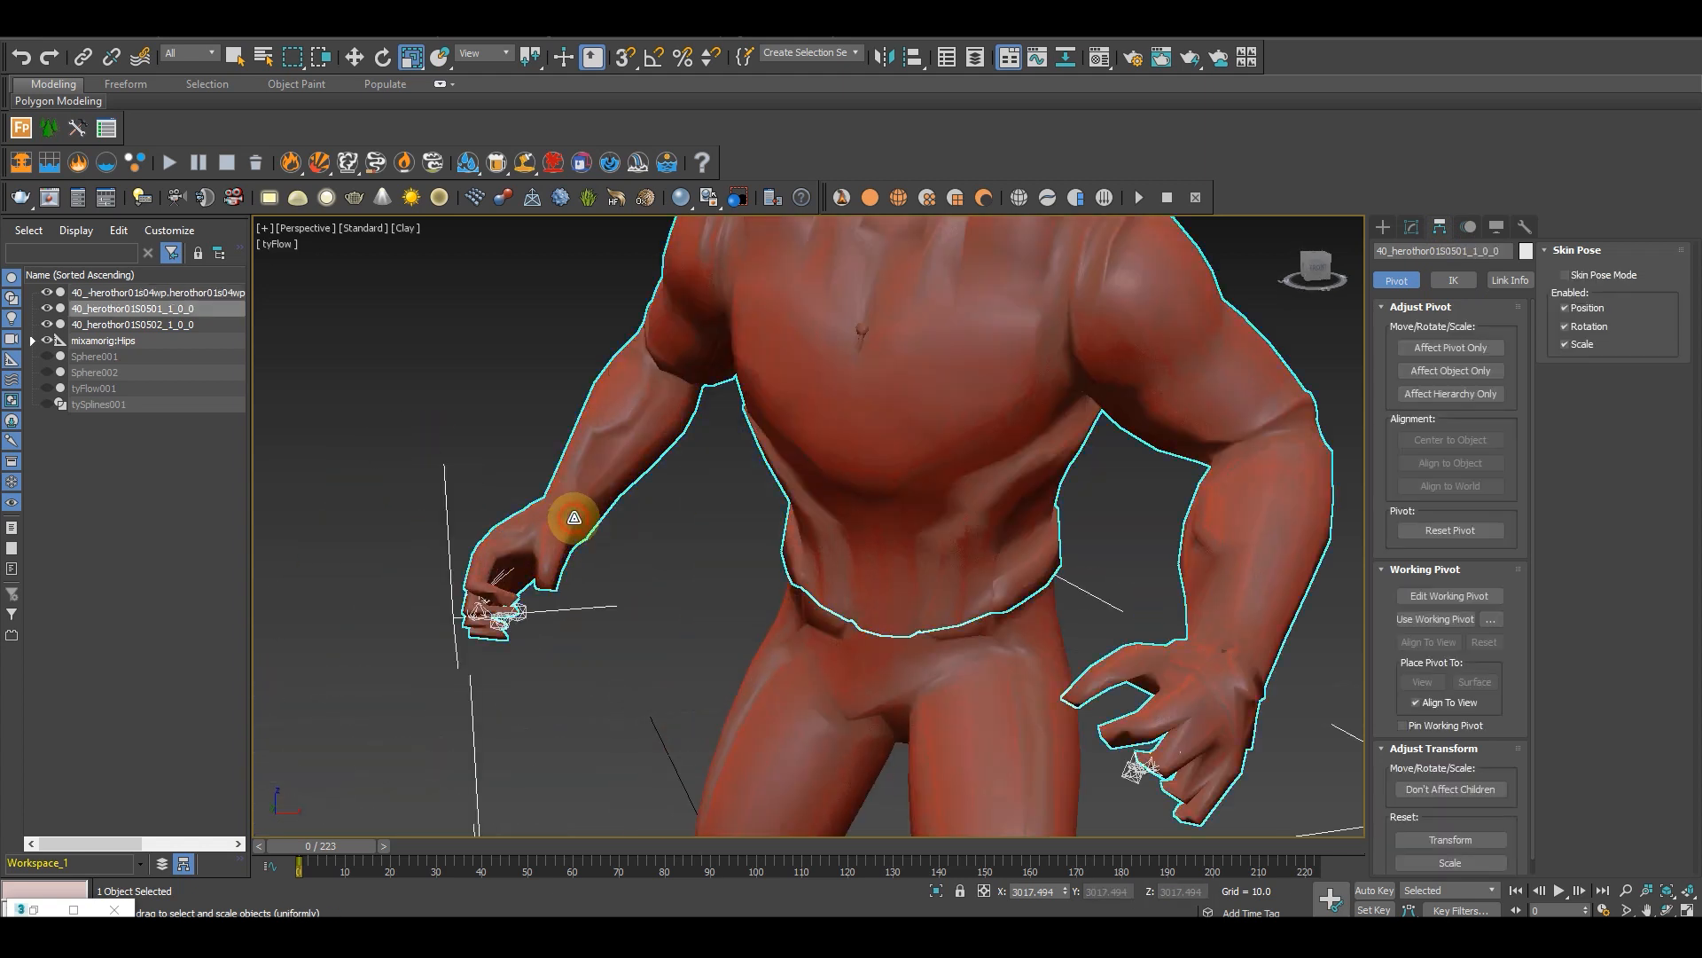
right_click(571, 513)
left_click(642, 468)
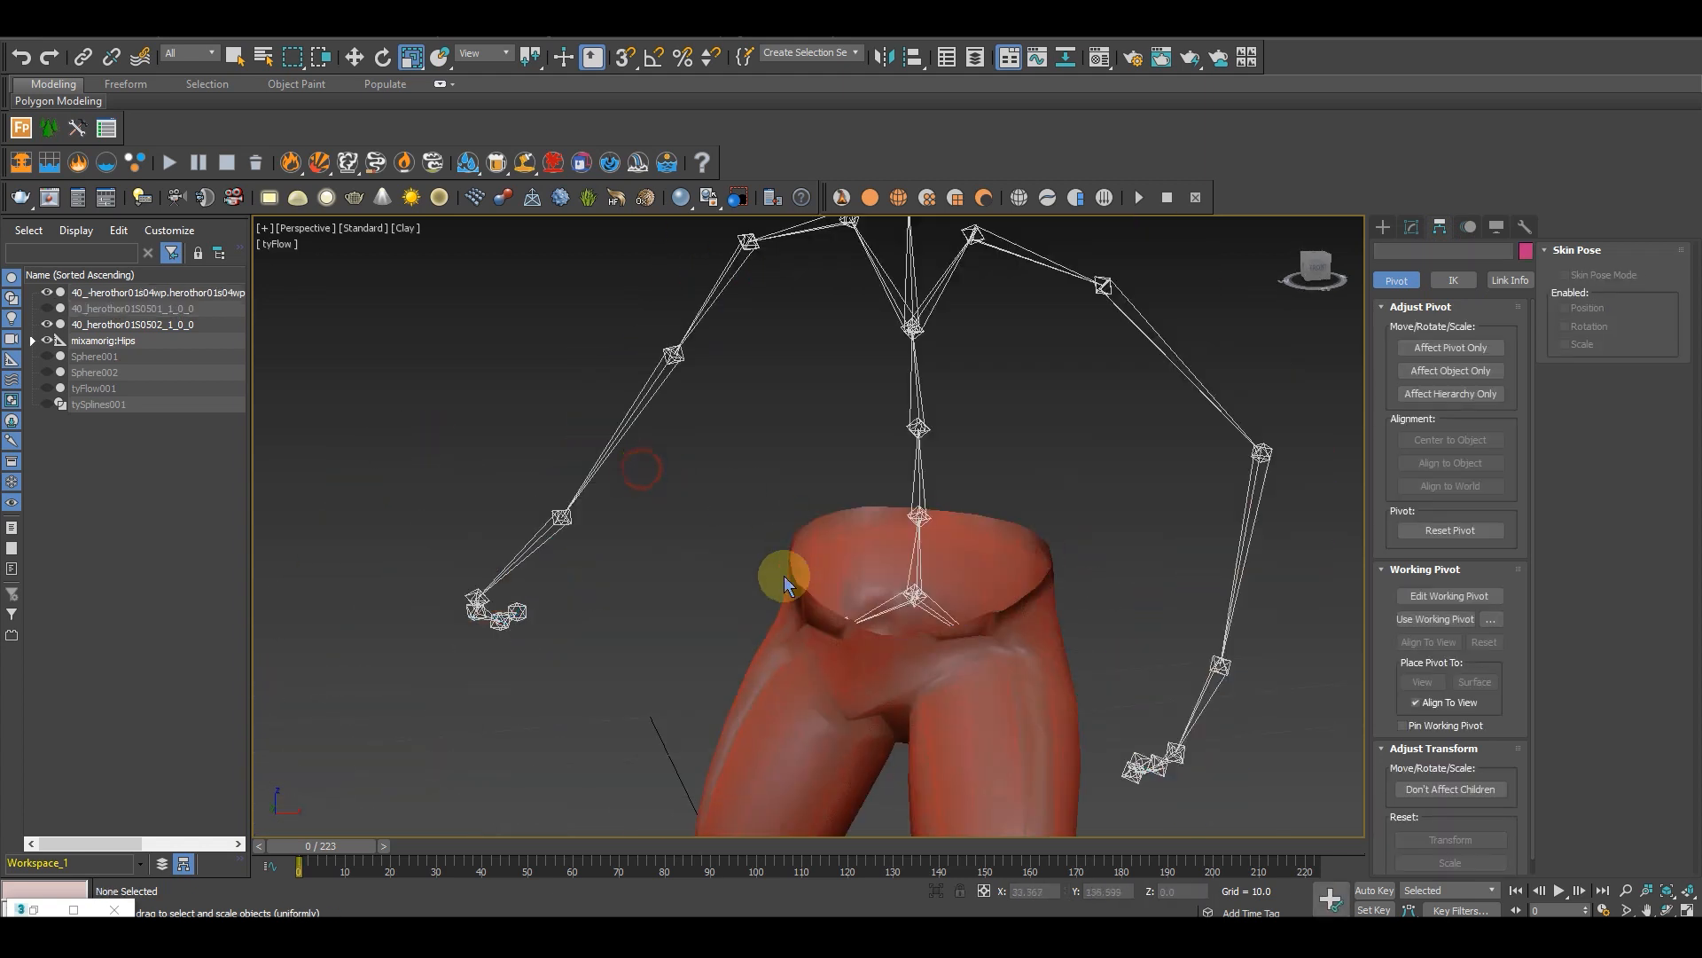
Step: Examine the right hand's index finger bones up close and from different angles
middle_click_drag(432, 555, 480, 470, "alt")
left_click(475, 470)
scroll(611, 528, "down", 5)
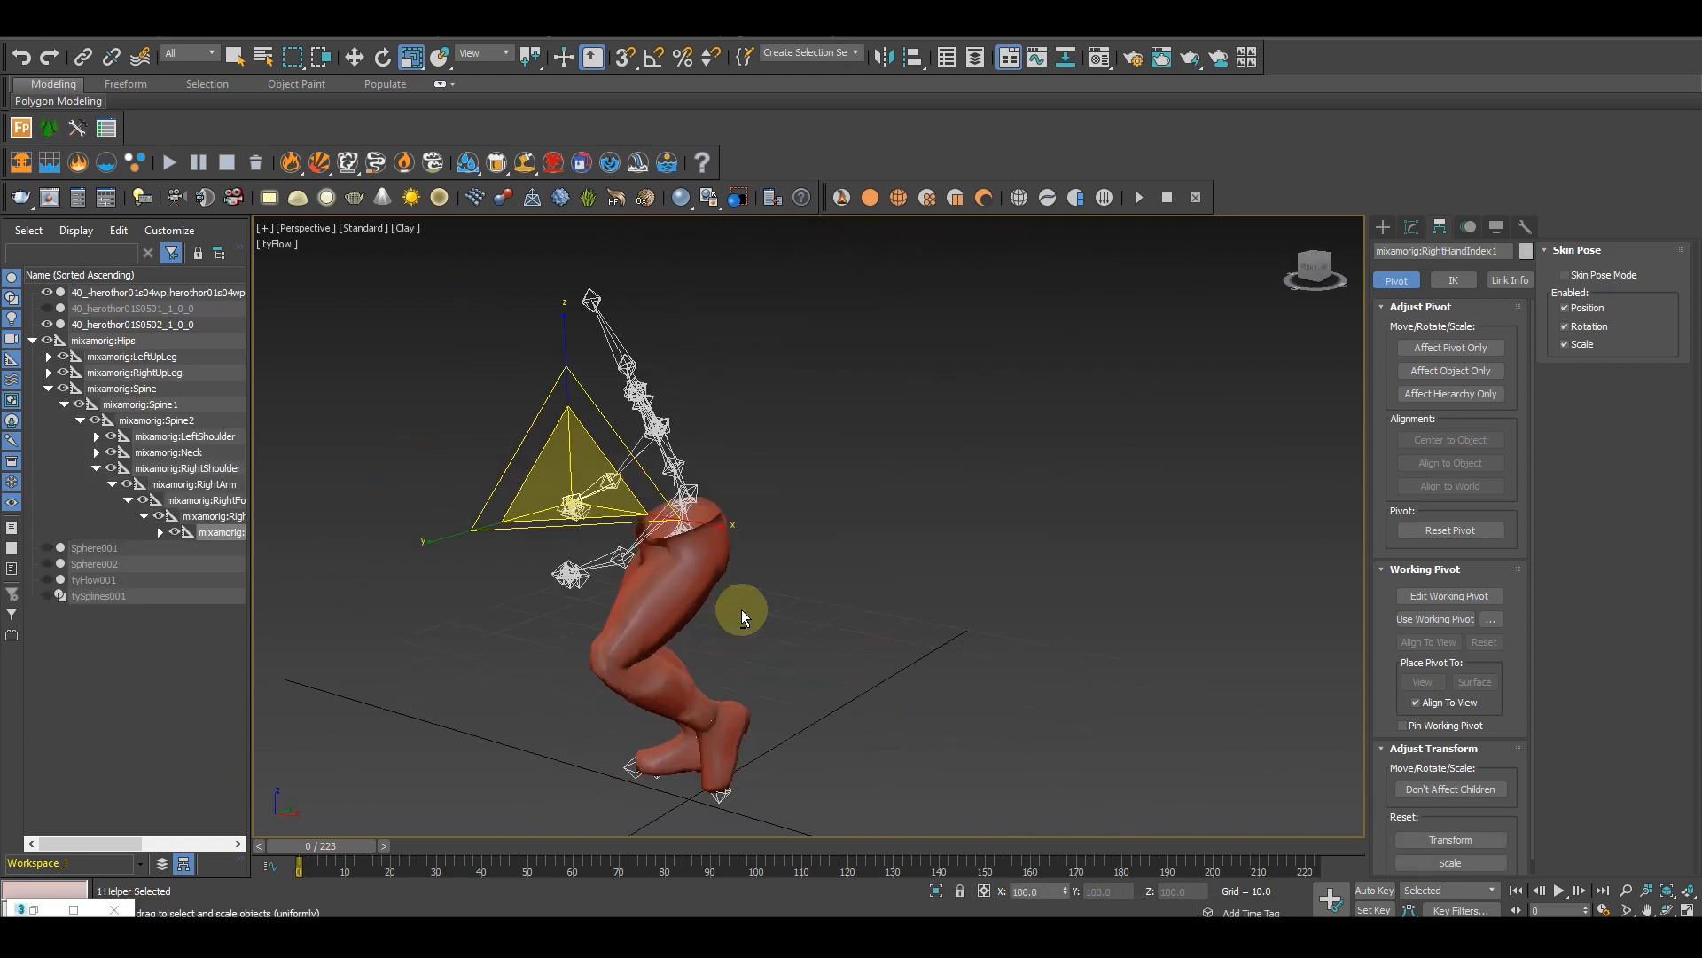
middle_click_drag(721, 608, 581, 501, "alt")
scroll(585, 497, "up", 7)
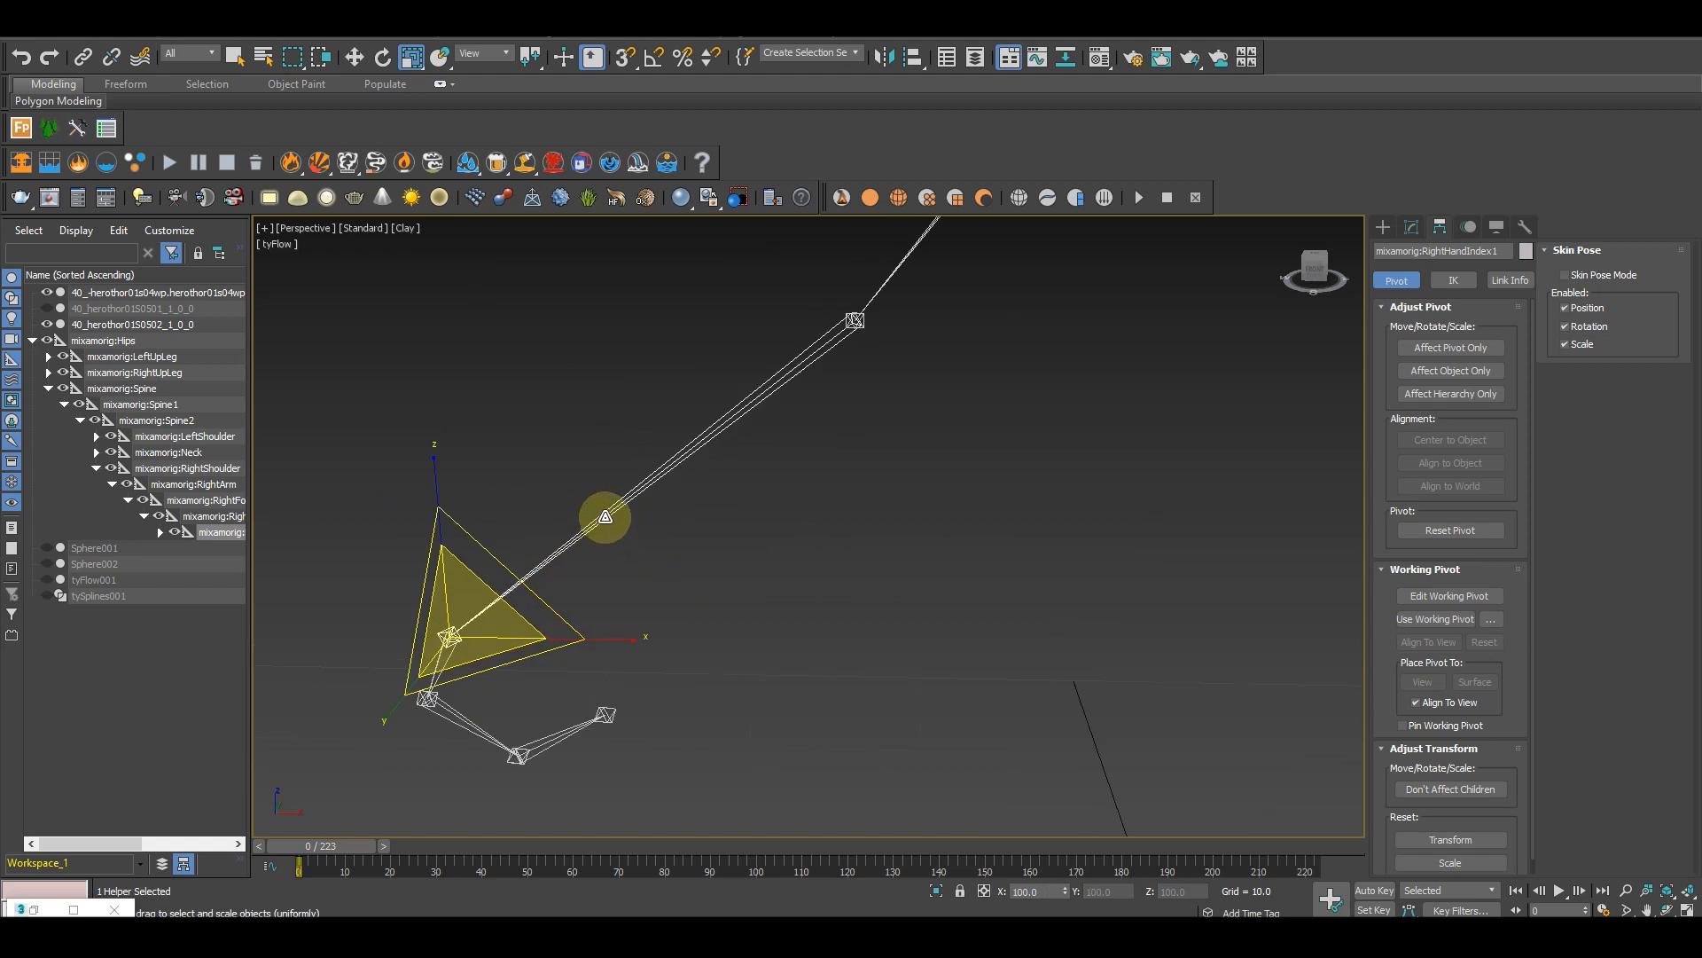
left_click(642, 535)
left_click(618, 504)
middle_click_drag(620, 524, 1266, 391, "alt")
Step: Select the axe and align it to the right hand's first index finger bone
left_click(1263, 390)
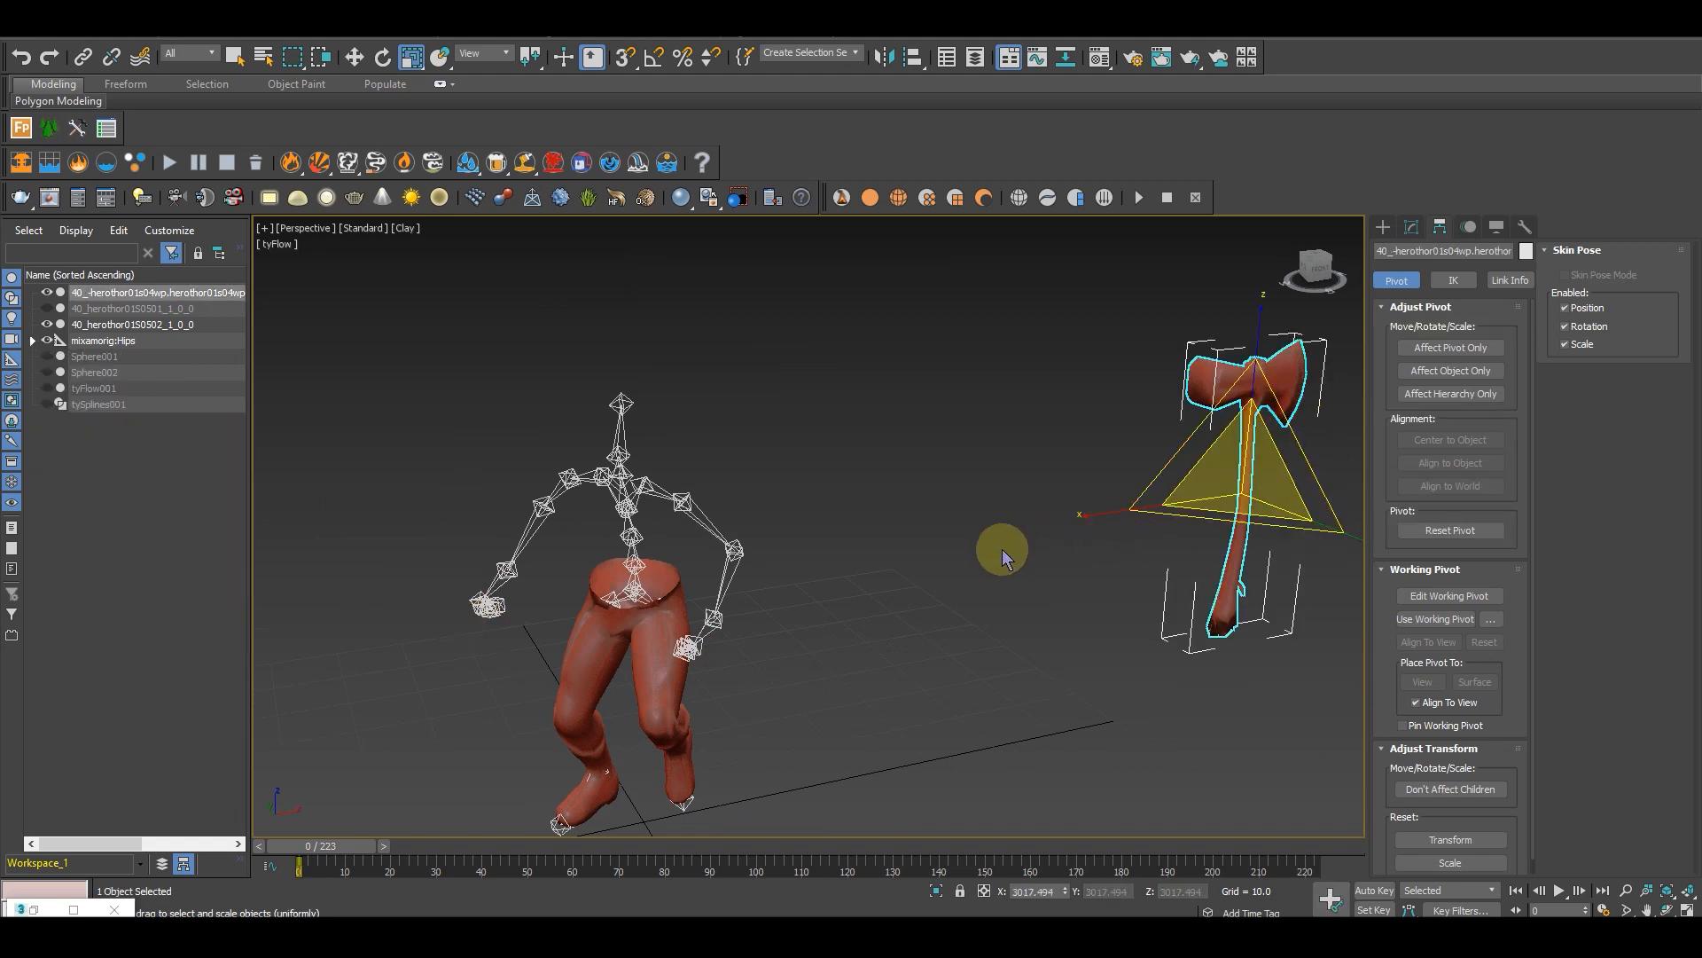
key("alt+a")
scroll(488, 592, "up", 8)
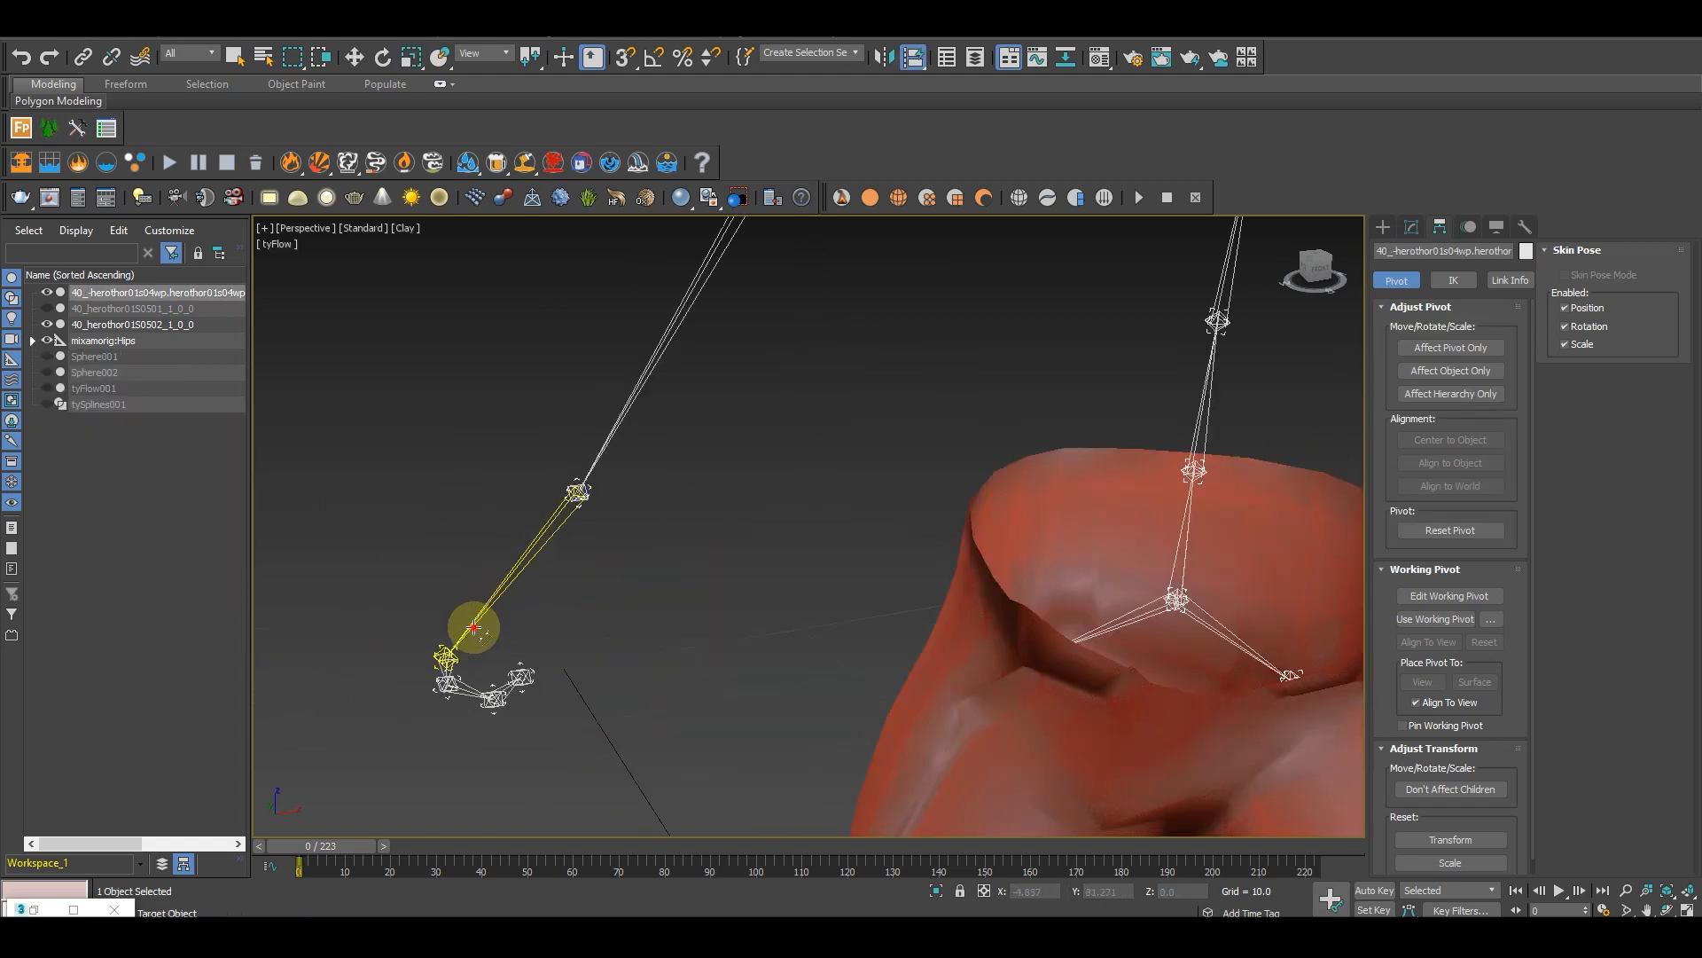
left_click(474, 627)
mouse_move(551, 653)
middle_mouse_down("alt")
mouse_move(631, 620)
mouse_move(572, 632)
middle_mouse_up("alt")
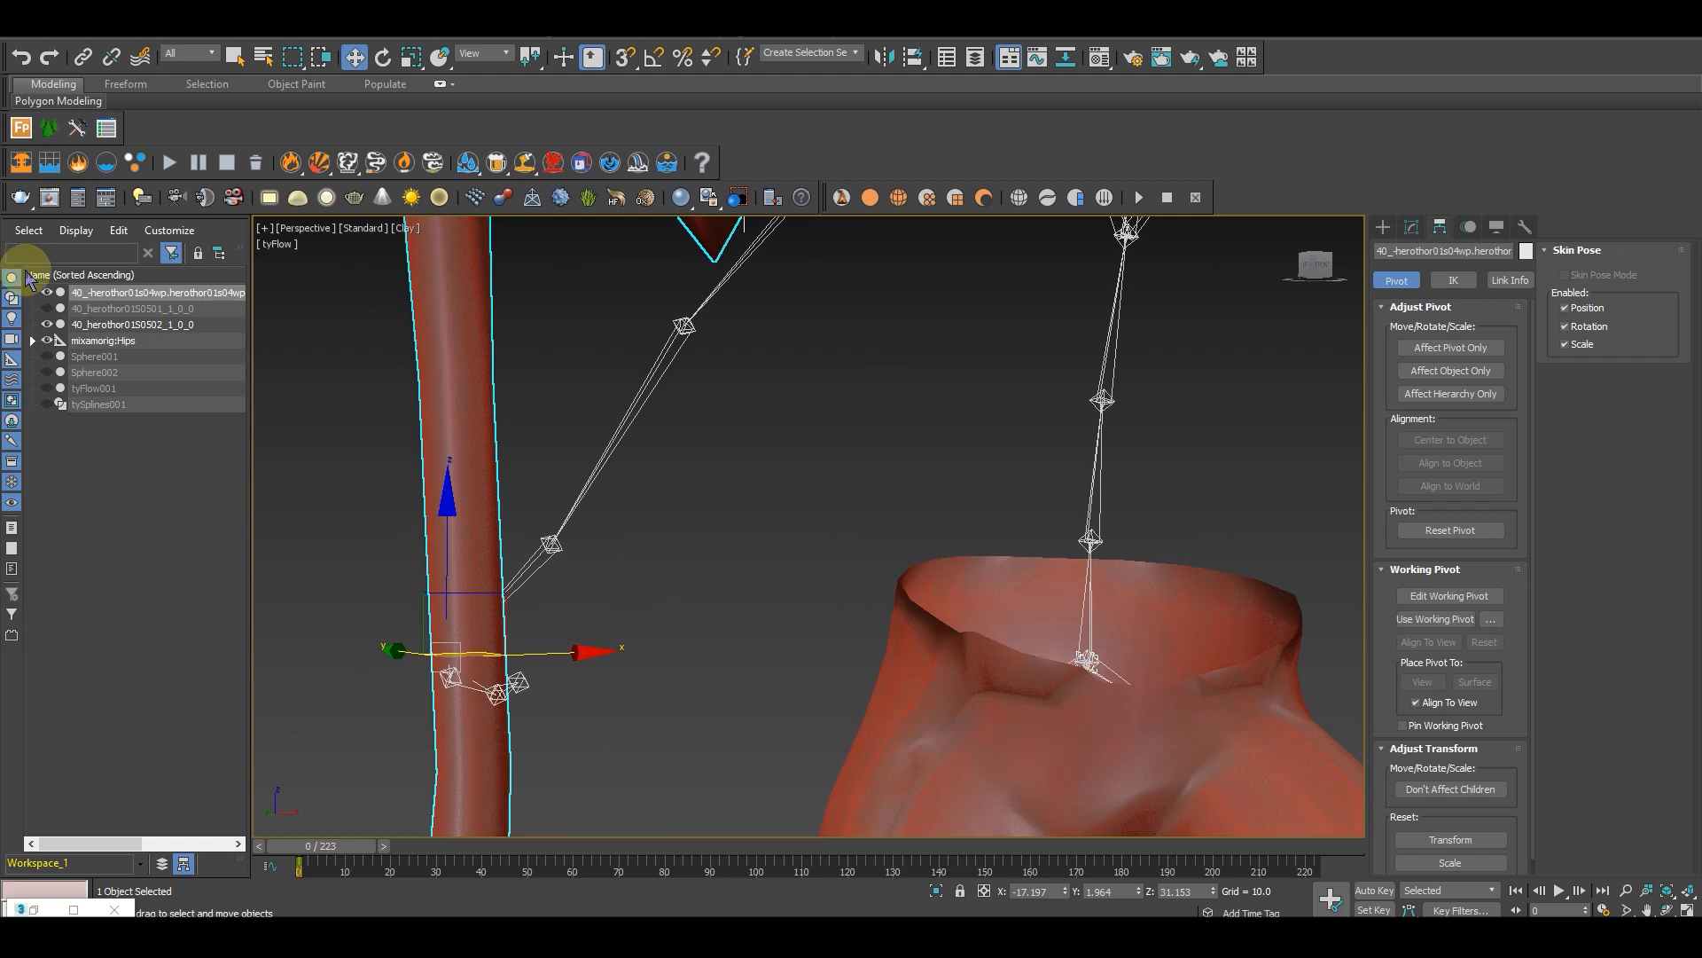
left_click(47, 307)
middle_click_drag(706, 561, 599, 547, "alt")
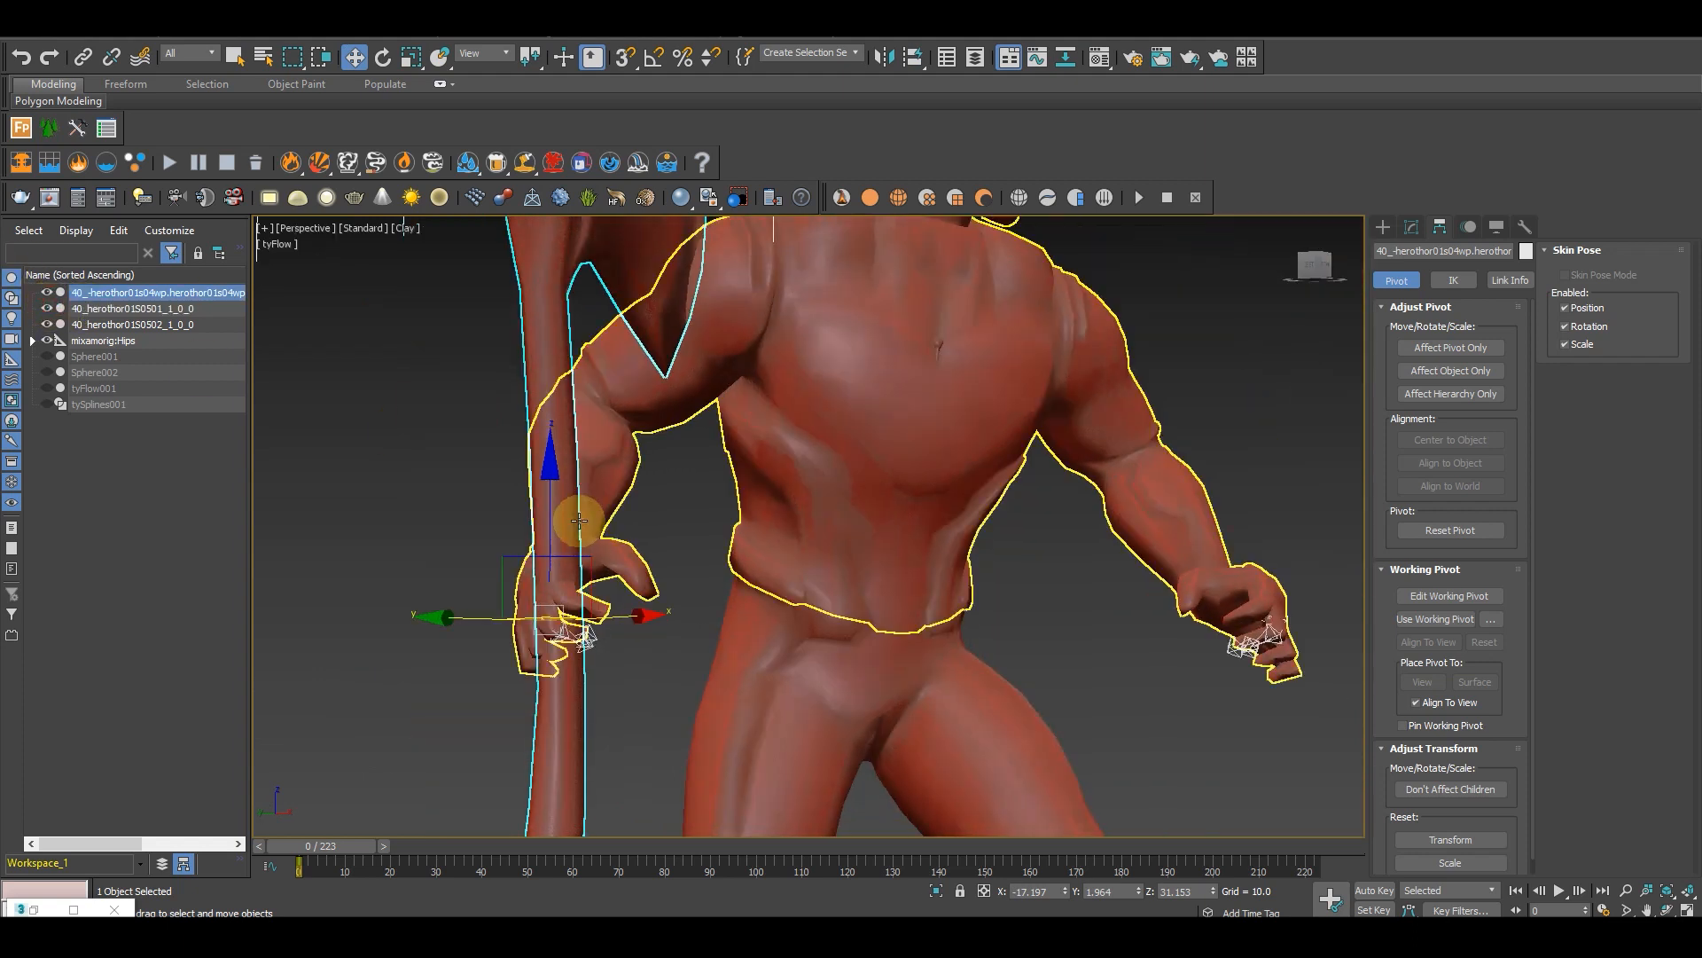
key("ctrl+z")
Step: Nudge the axe along X onto the right-hand finger bones and rotate it to suit the grip
middle_click_drag(705, 653, 601, 705, "alt")
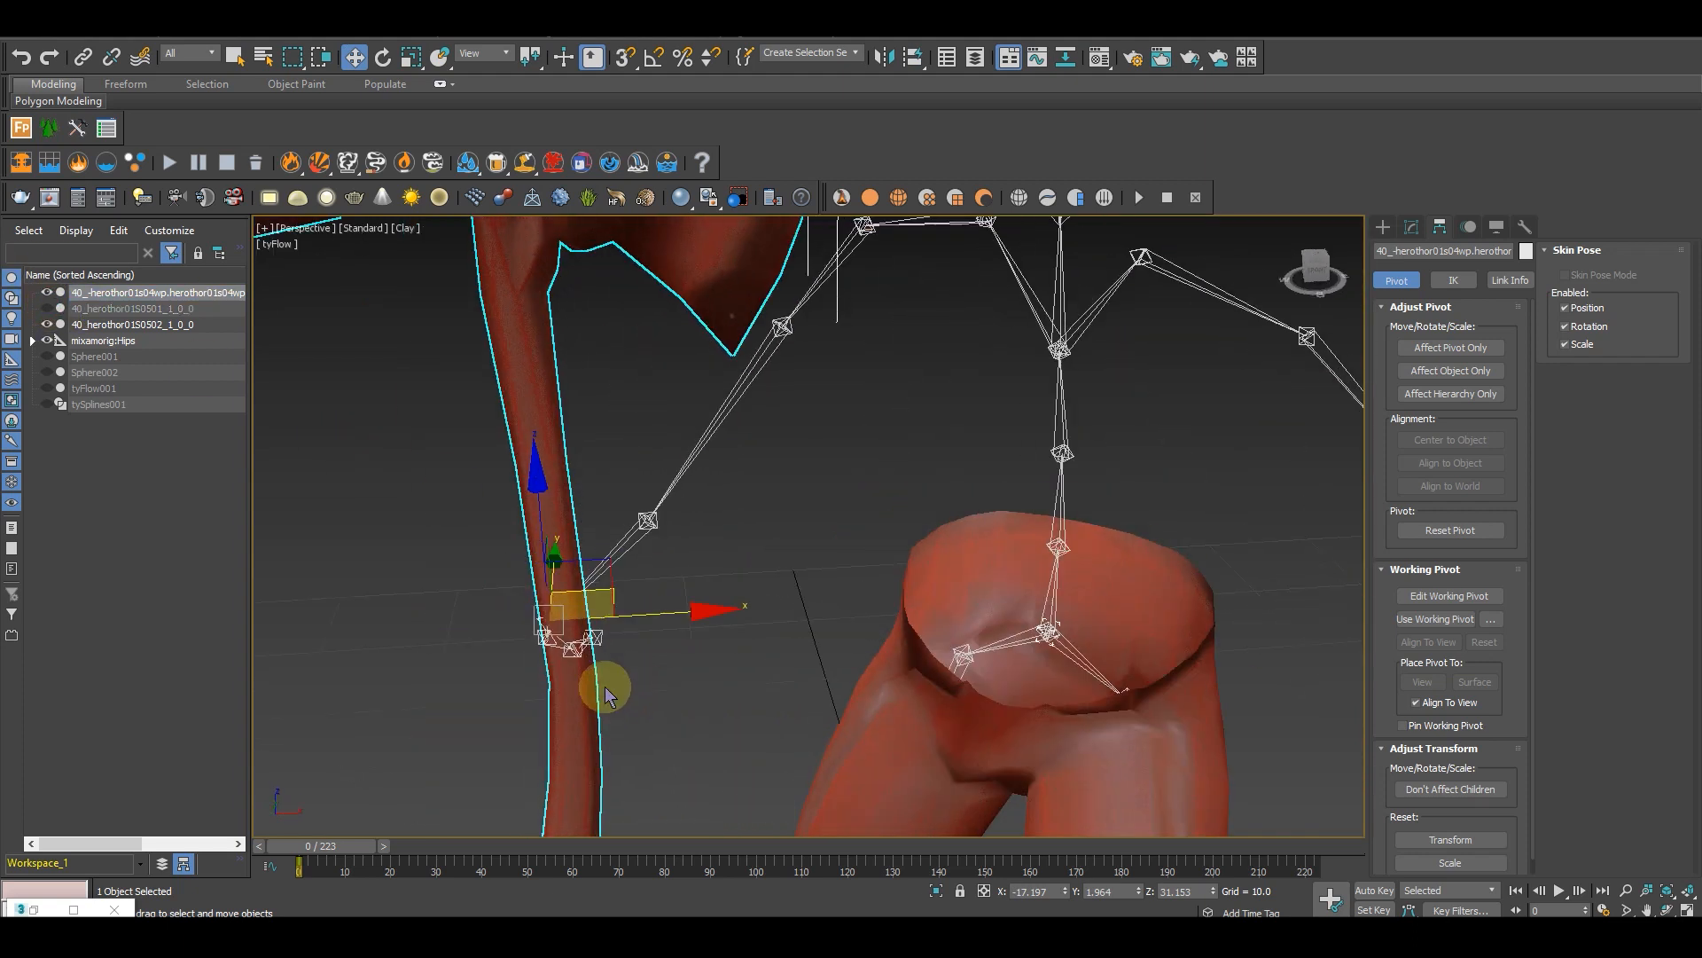
middle_click_drag(651, 614, 802, 642, "alt")
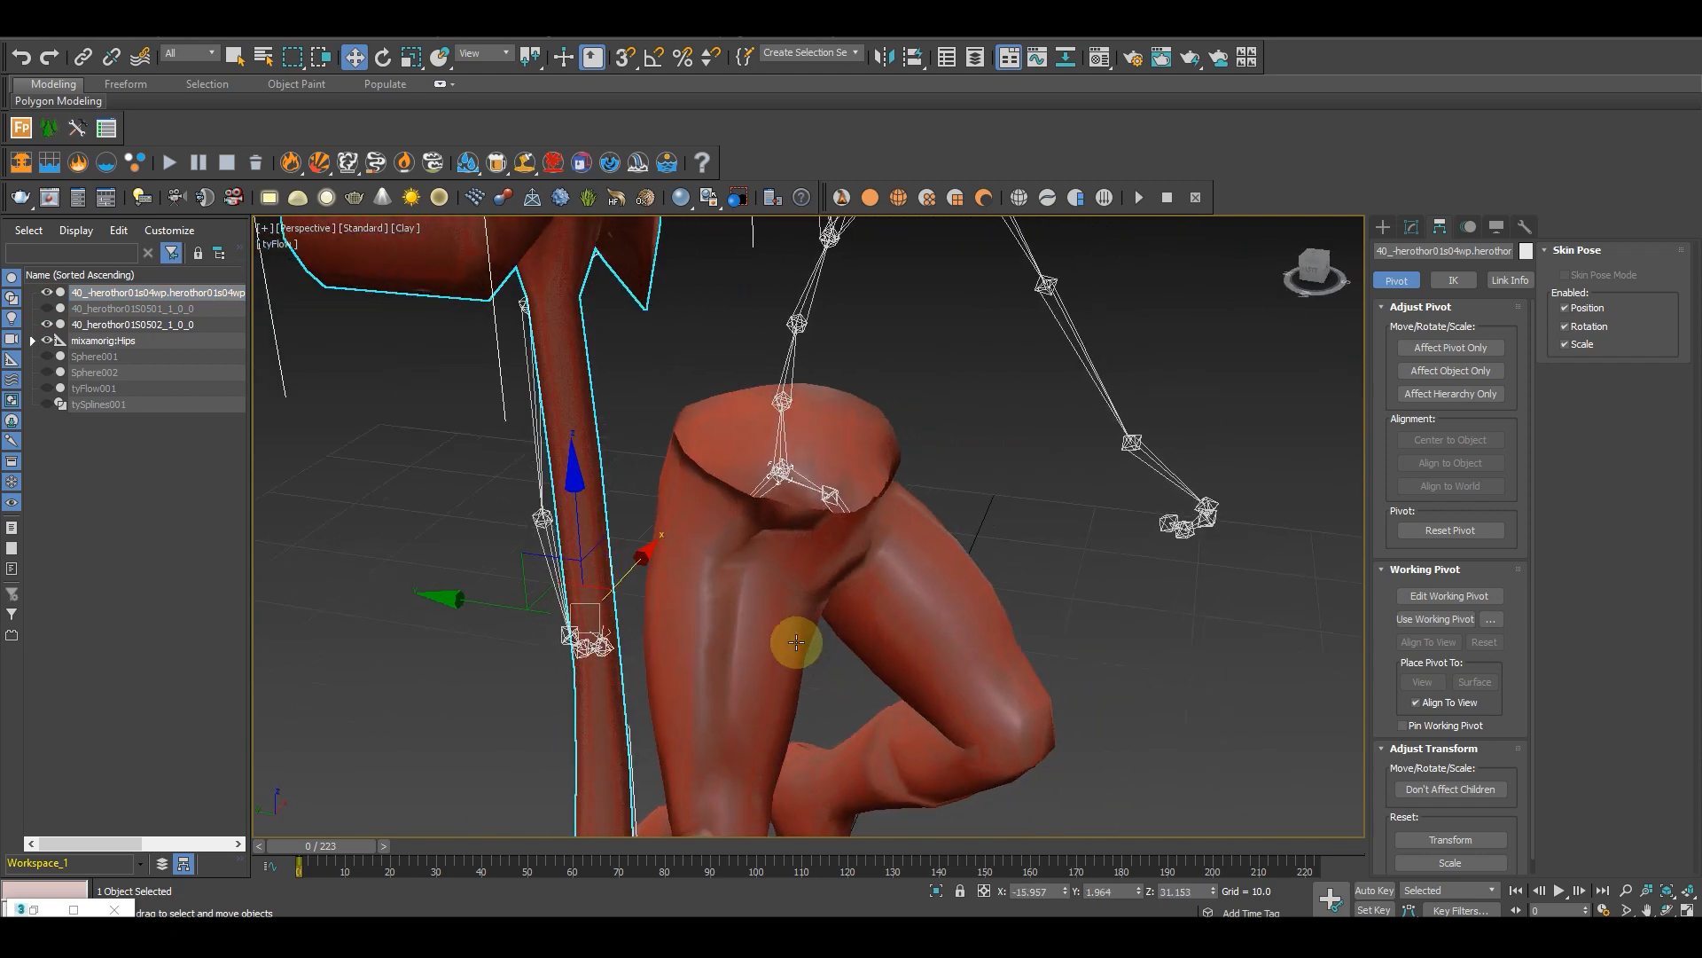
key("e")
left_click_drag(692, 667, 689, 547)
middle_click_drag(757, 615, 688, 608)
scroll(733, 608, "down", 4)
left_click_drag(688, 608, 749, 639)
mouse_move(748, 638)
middle_mouse_down("alt")
mouse_move(901, 600)
mouse_move(760, 616)
middle_mouse_up("alt")
Step: Scale the axe down uniformly and shift it slightly along Y beside the right-hand finger bones
key("r")
left_click_drag(727, 618, 669, 651)
key("w")
middle_click_drag(709, 667, 595, 631, "alt")
left_click_drag(509, 609, 502, 605)
middle_click_drag(636, 609, 471, 552, "alt")
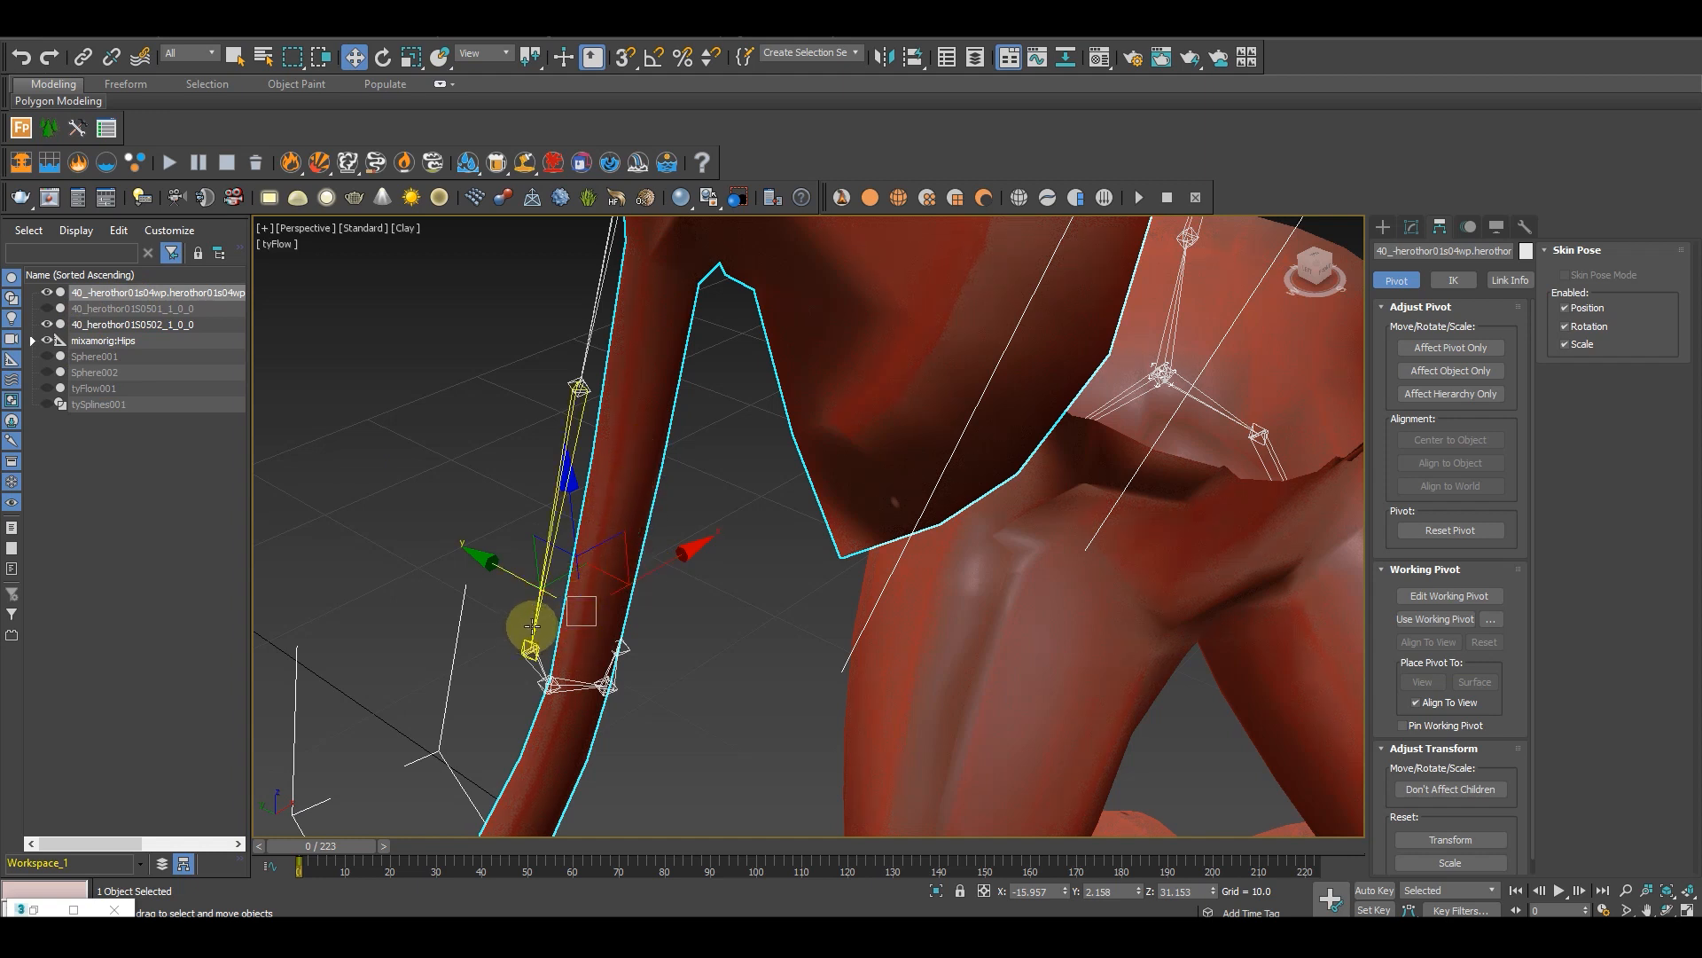
Step: Link the axe to the right hand's first index finger bone and unhide the upper-body mesh
left_click(83, 57)
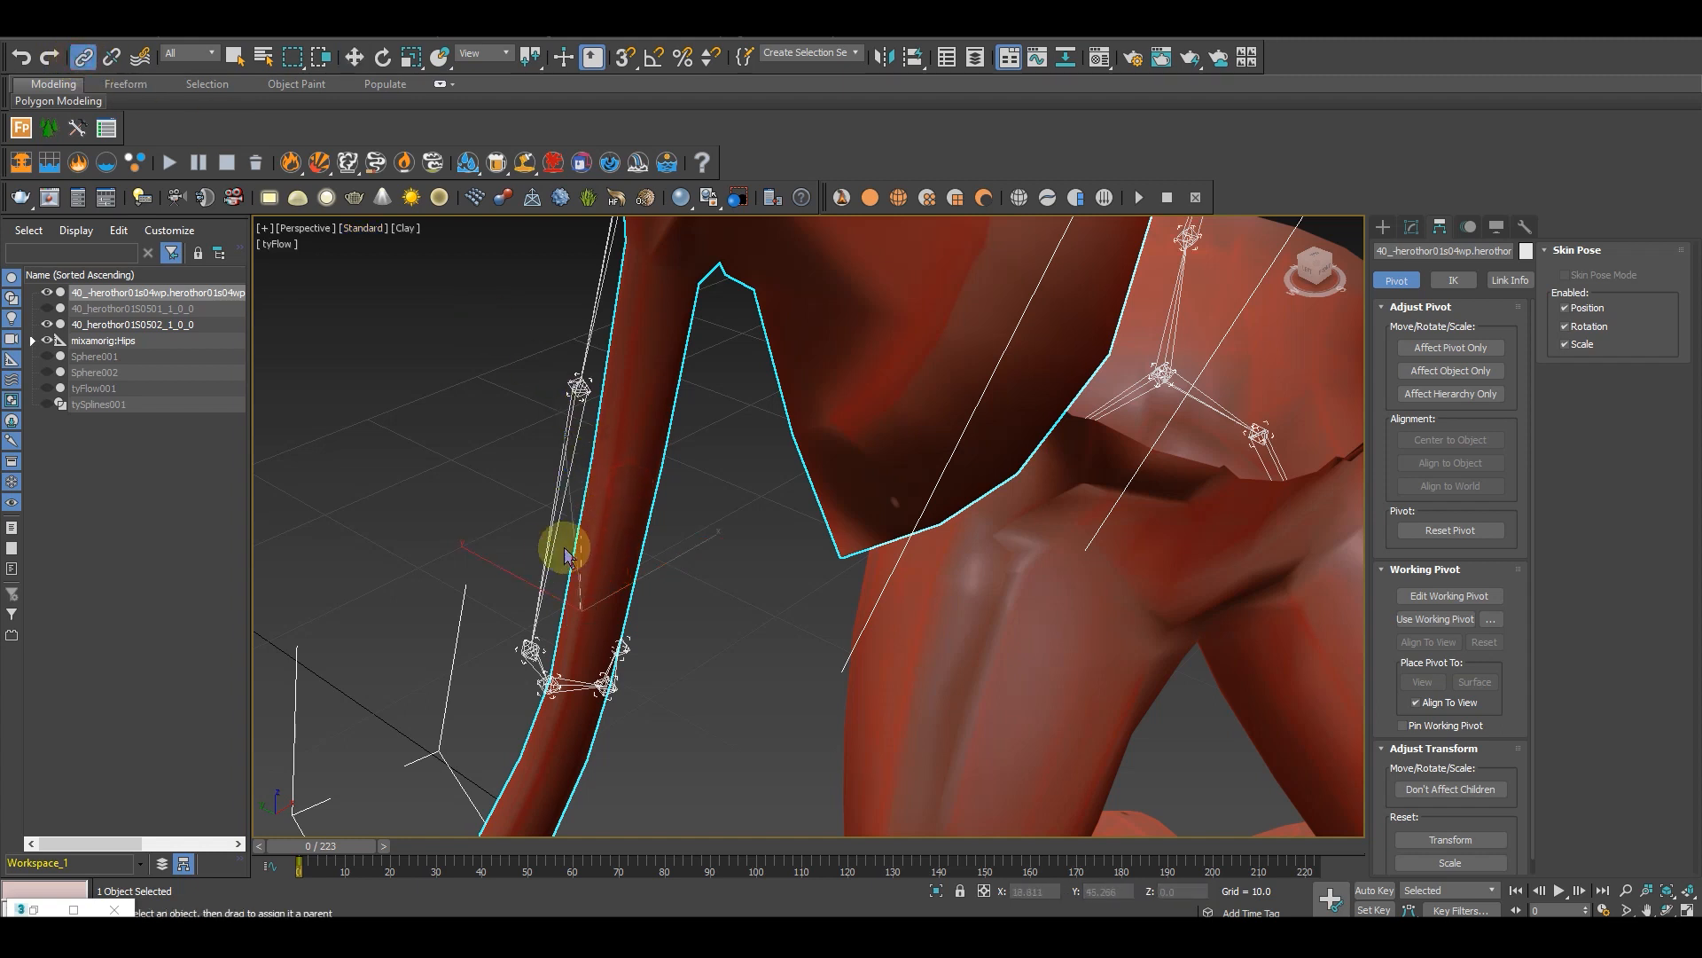
left_click_drag(555, 561, 545, 550)
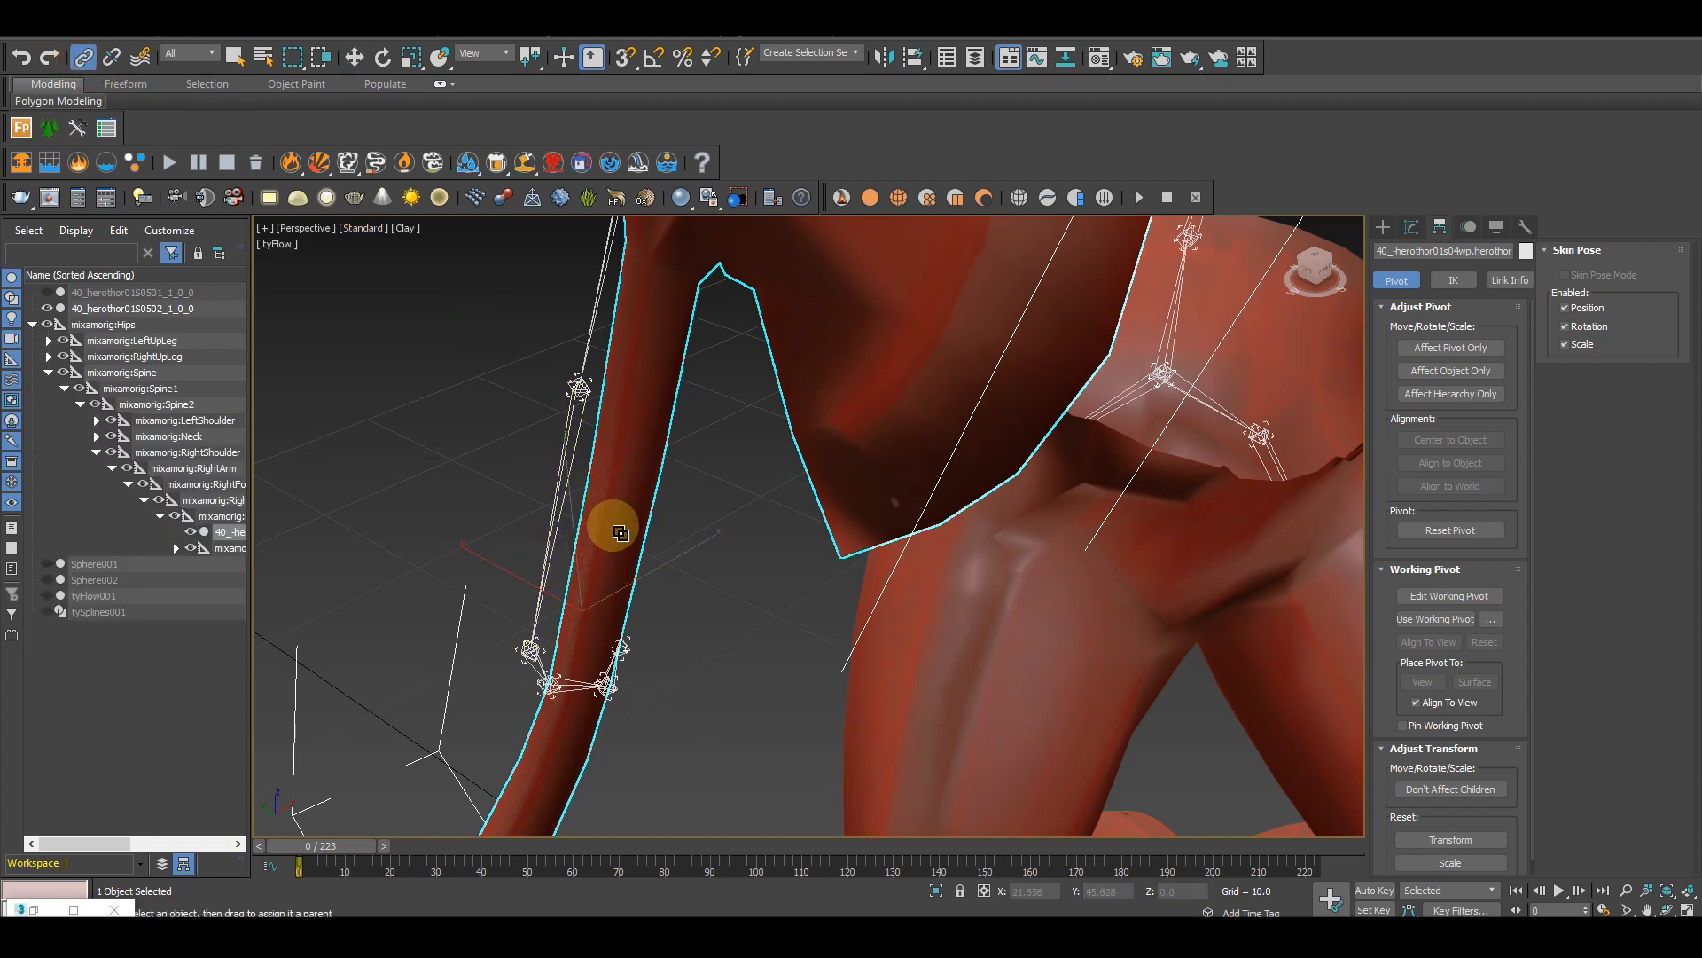
left_click_drag(368, 854, 22, 355)
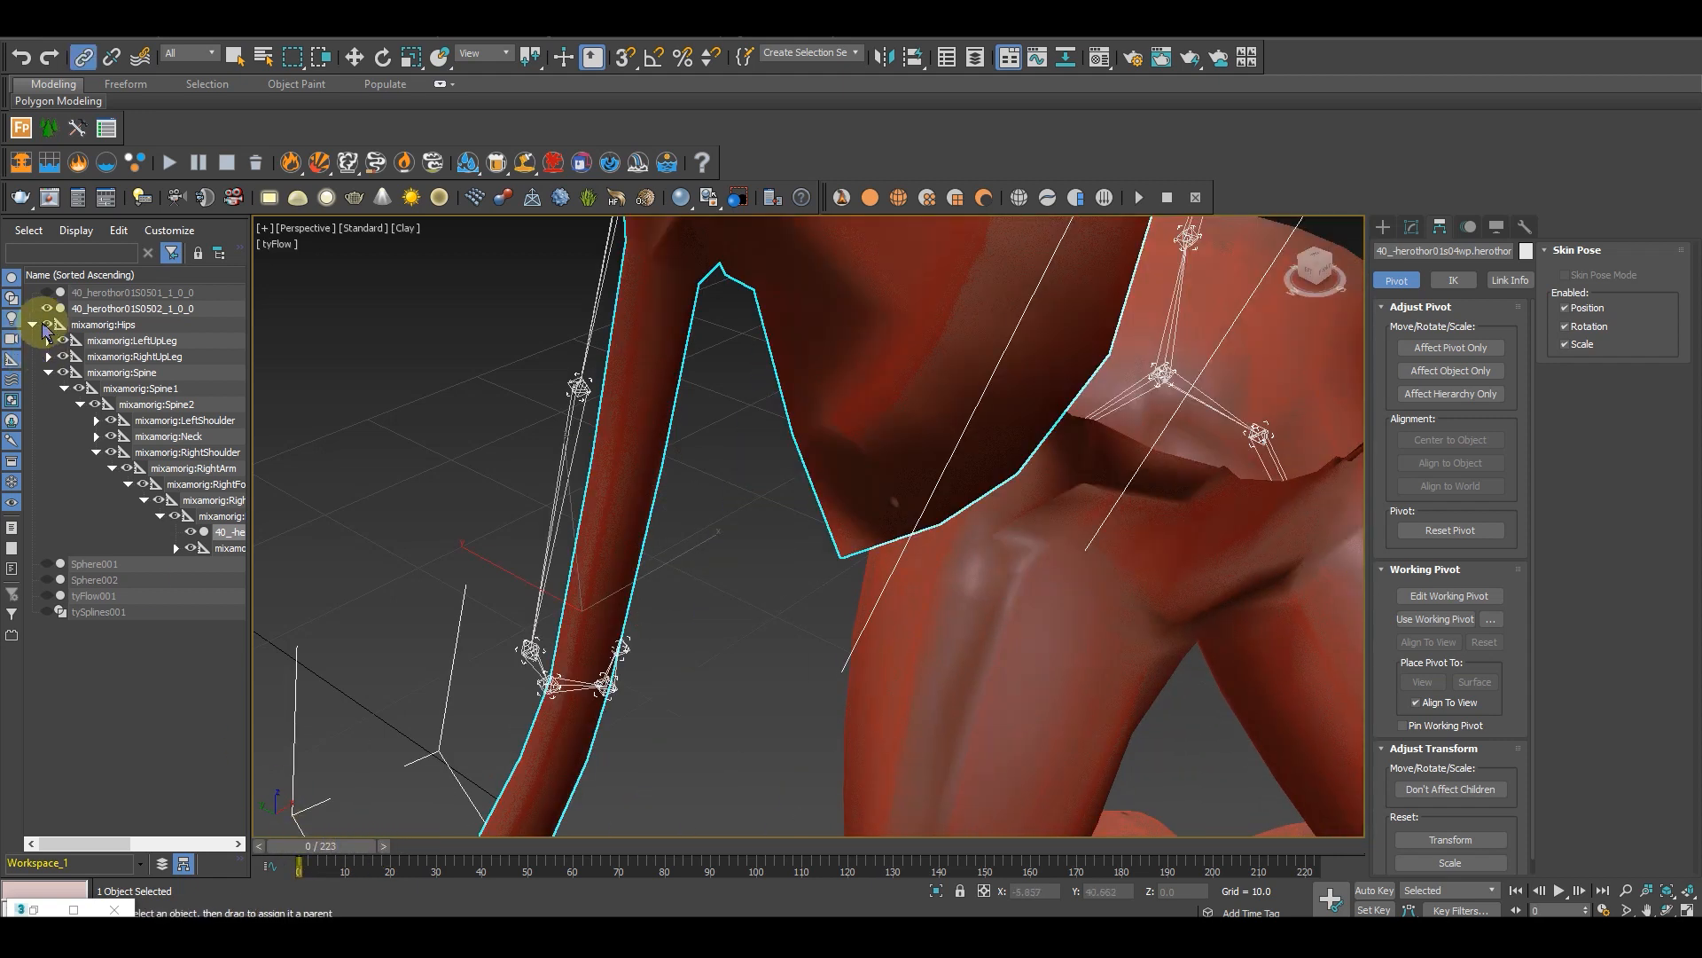
left_click(32, 325)
left_click(47, 292)
Step: Rotate the axe so its handle runs diagonally through the right hand's grip
scroll(597, 548, "down", 4)
mouse_move(638, 593)
middle_mouse_down("alt")
mouse_move(615, 543)
mouse_move(566, 551)
mouse_move(616, 483)
mouse_move(775, 497)
mouse_move(630, 566)
middle_mouse_up("alt")
key("w")
left_click(667, 620)
left_click(625, 453)
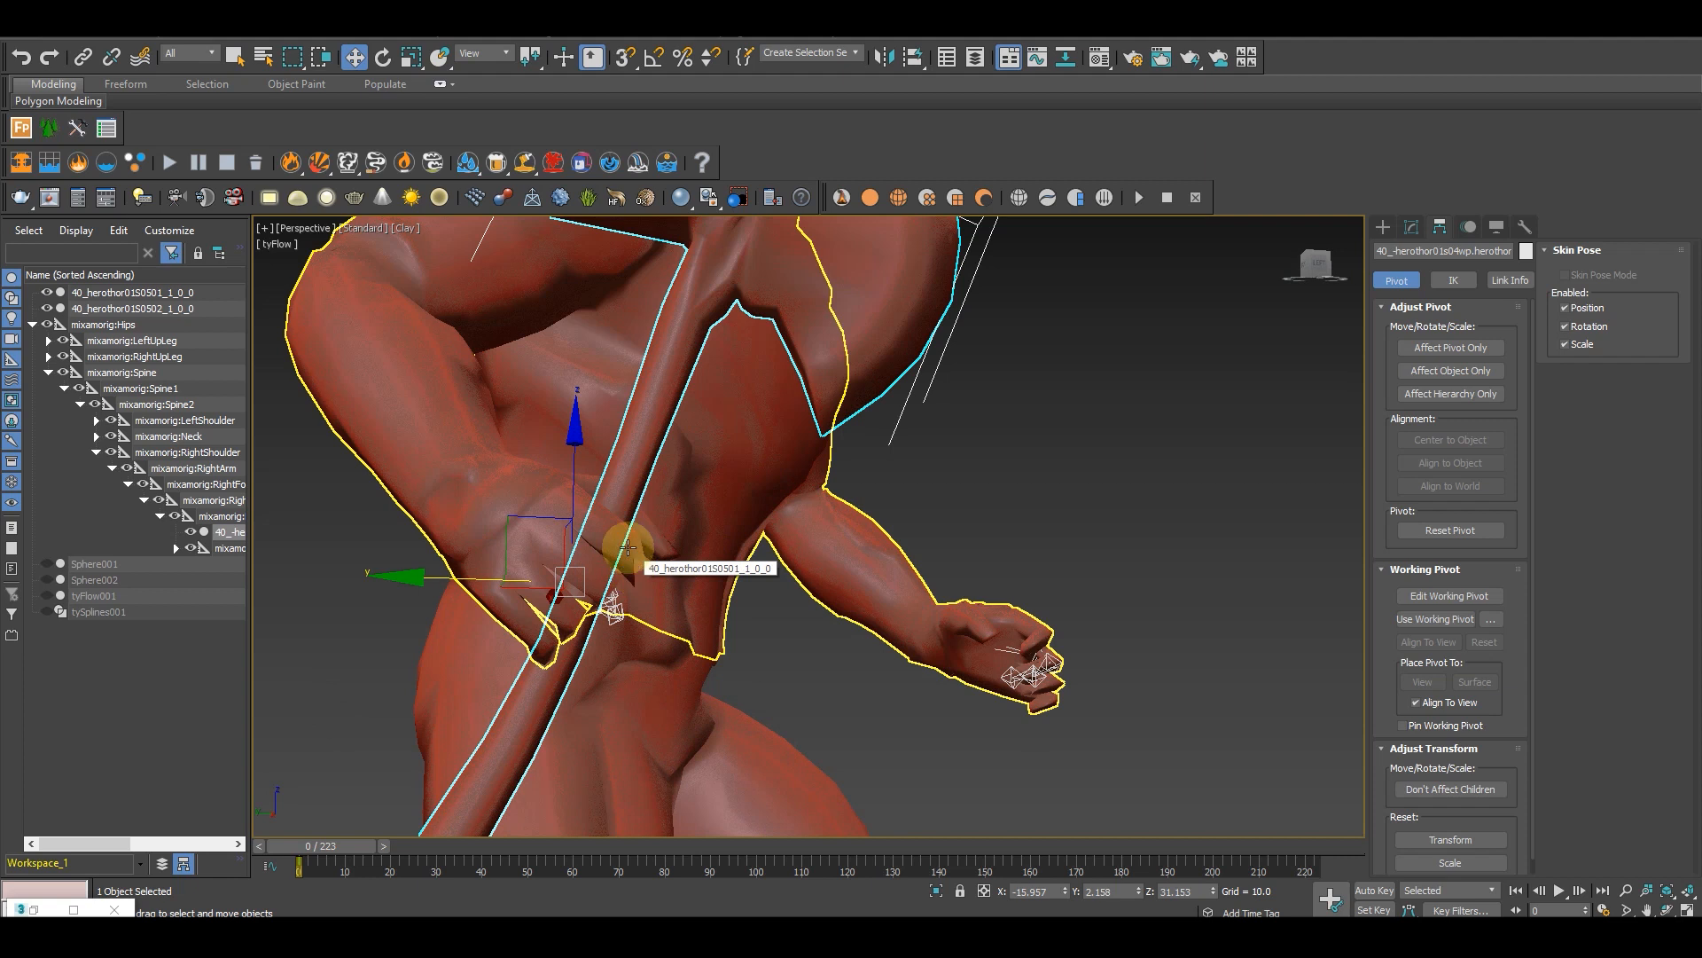
key("e")
left_click_drag(646, 464, 679, 480)
Step: Nudge the axe along its local X and Y axes into the right palm, and fine-tune its rotation
key("w")
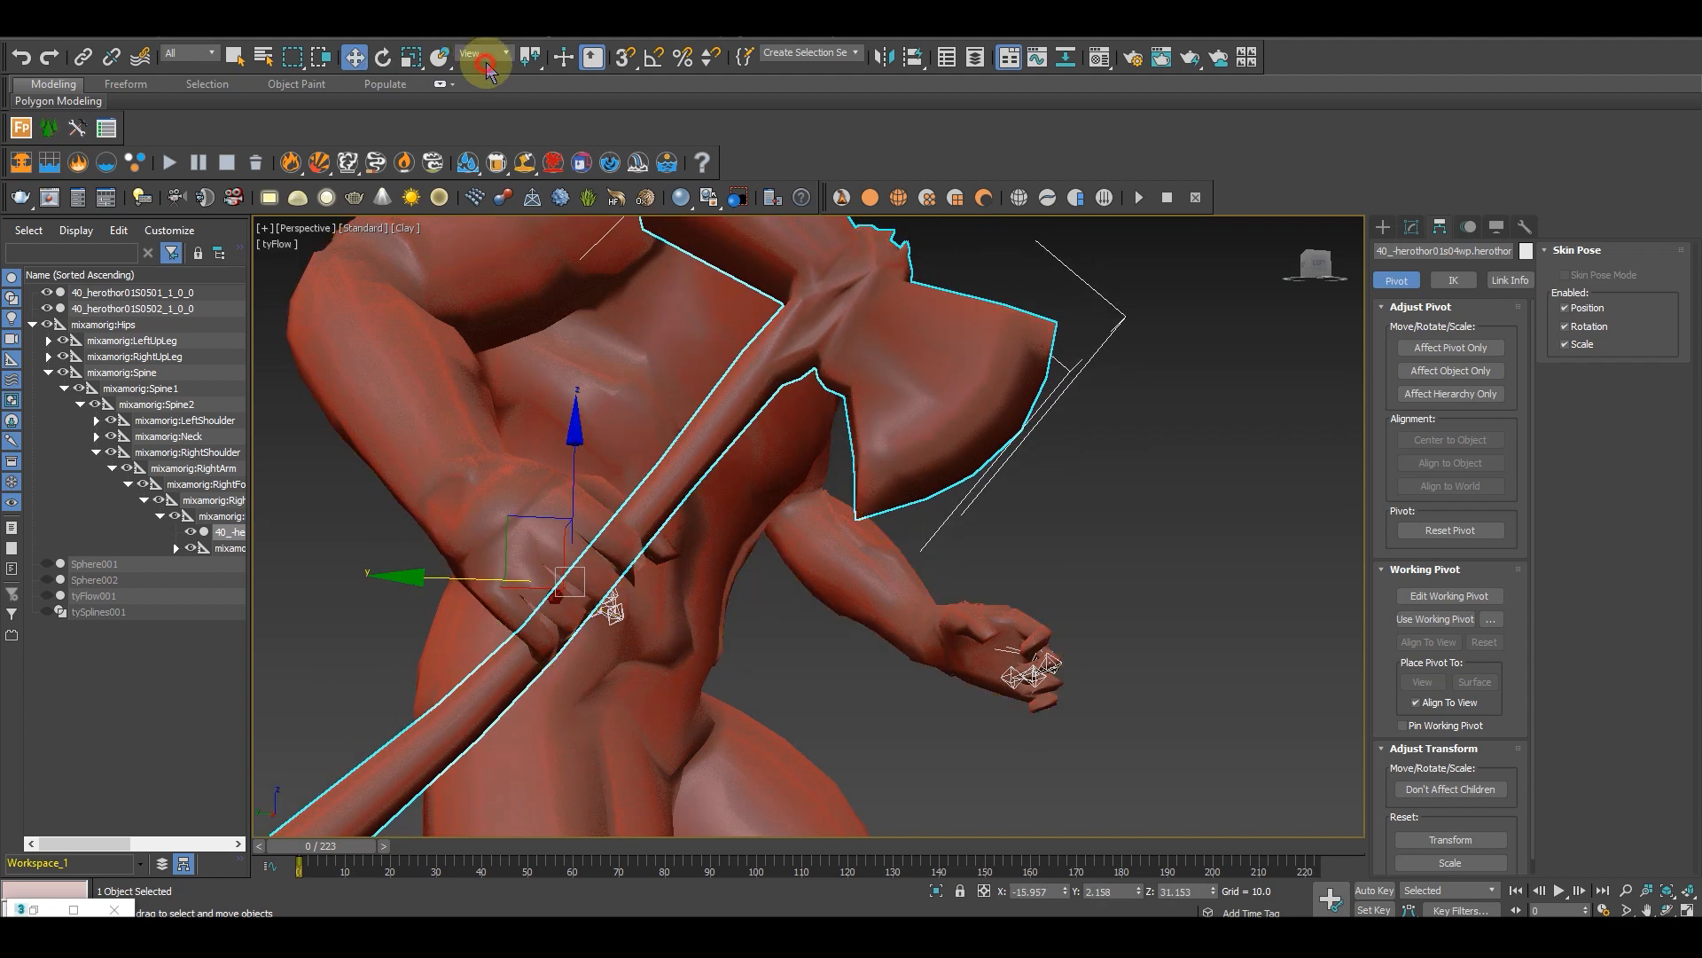
left_click(485, 54)
left_click(484, 115)
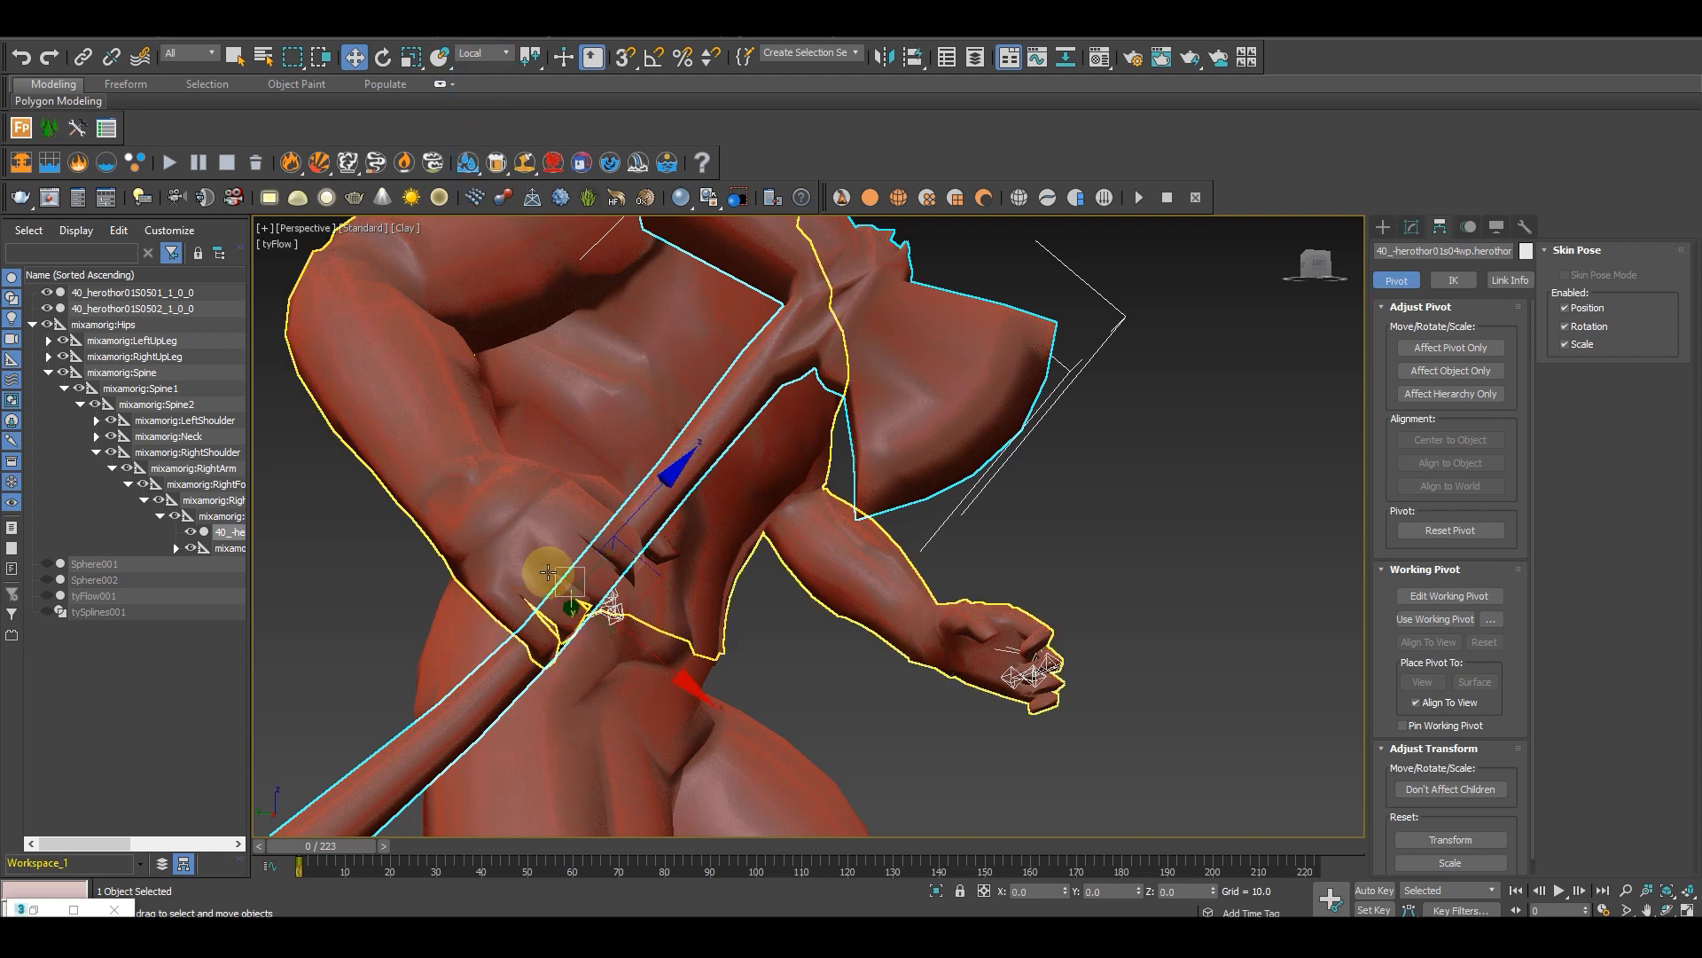
middle_click_drag(655, 654, 526, 664, "alt")
left_click_drag(524, 663, 518, 662)
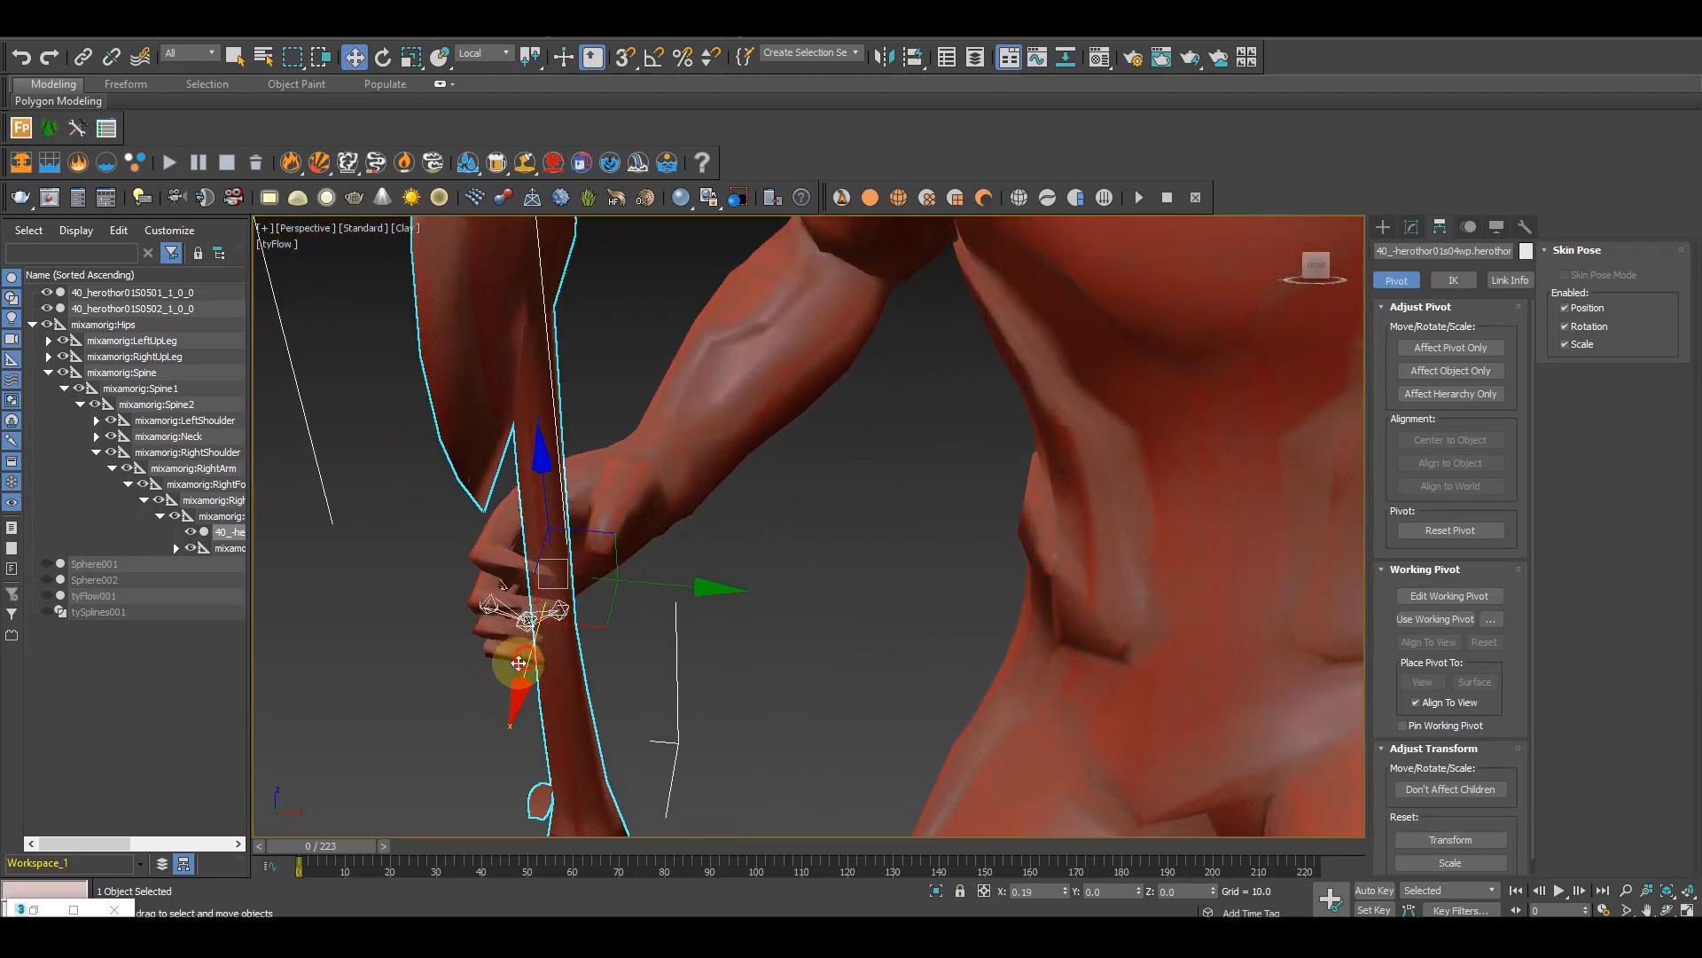
left_click_drag(648, 586, 641, 583)
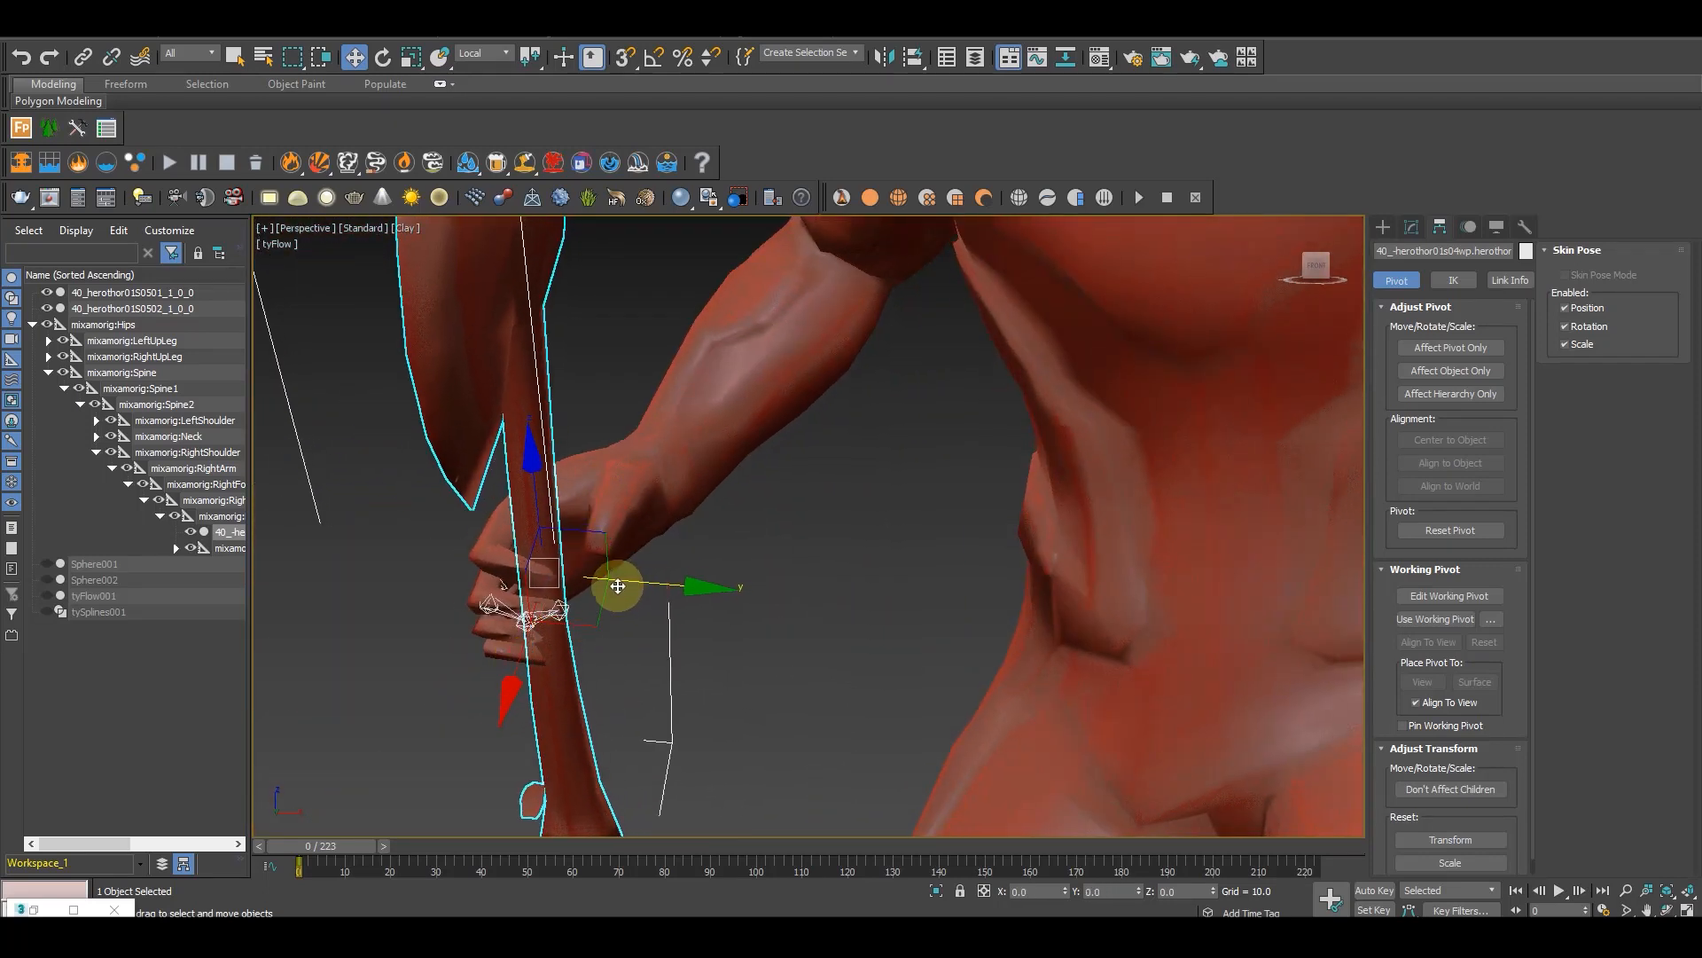
key("e")
left_click_drag(638, 464, 650, 466)
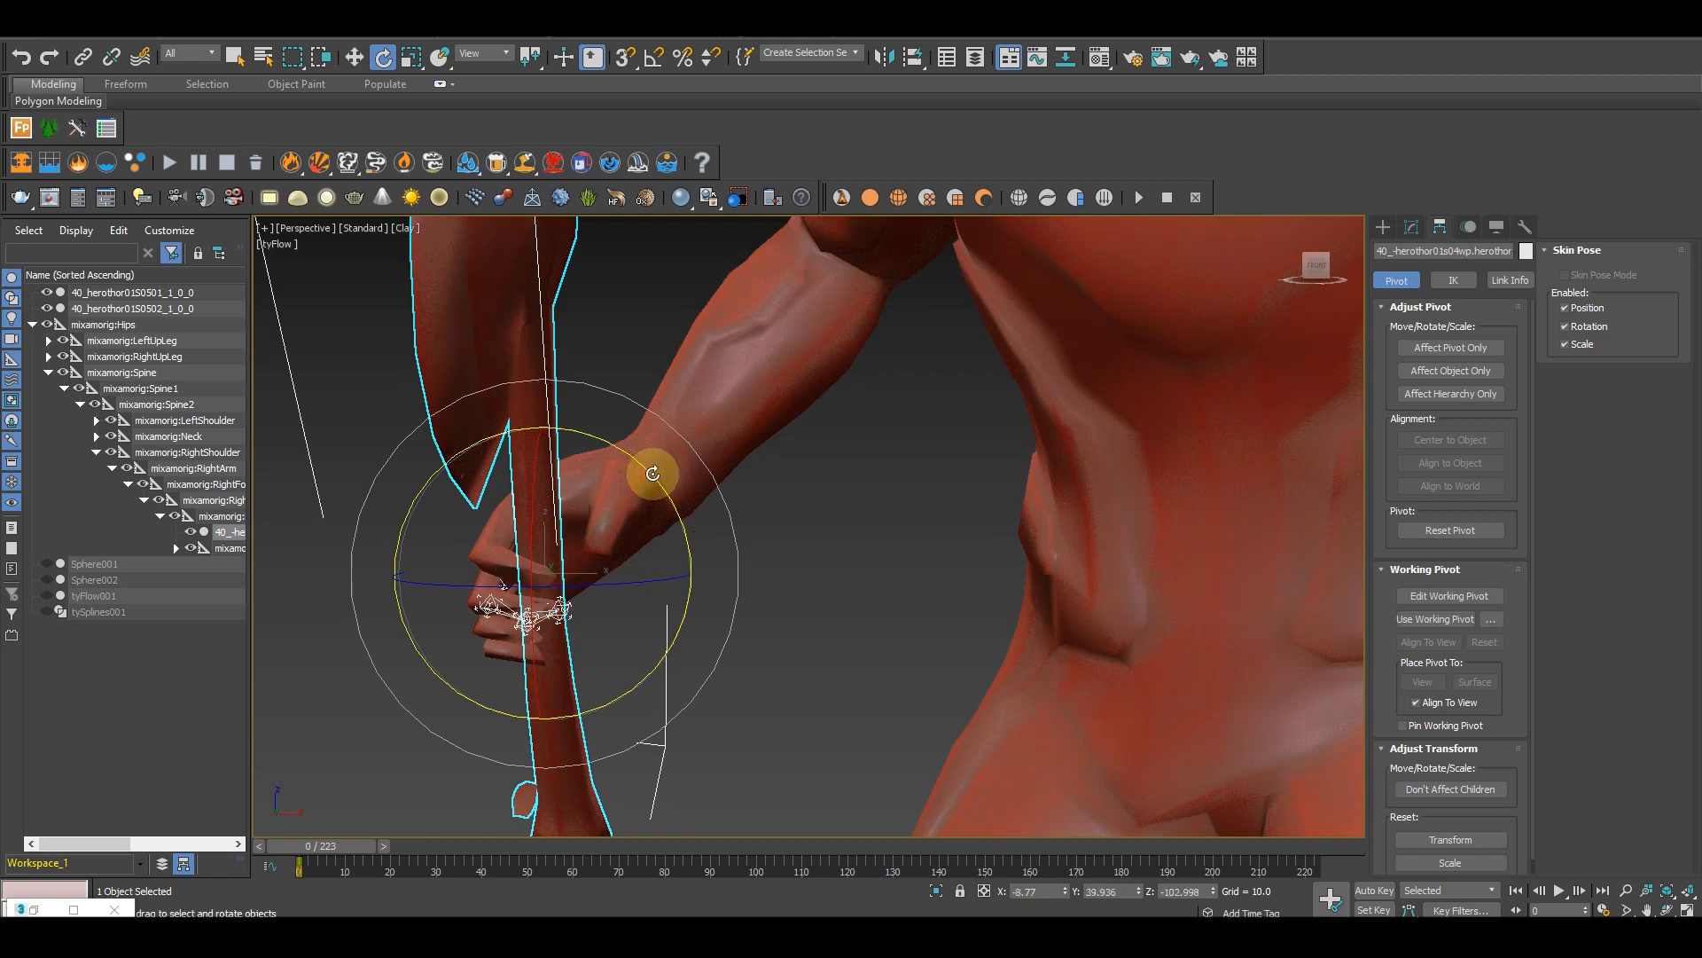
Step: Scrub the animation forward to frame 126 to examine how the axe follows the hand
scroll(653, 473, "down", 6)
middle_click_drag(668, 490, 794, 502, "alt")
left_click_drag(340, 858, 714, 842)
middle_click_drag(364, 541, 311, 537)
middle_click_drag(891, 564, 580, 619)
left_click_drag(750, 859, 897, 845)
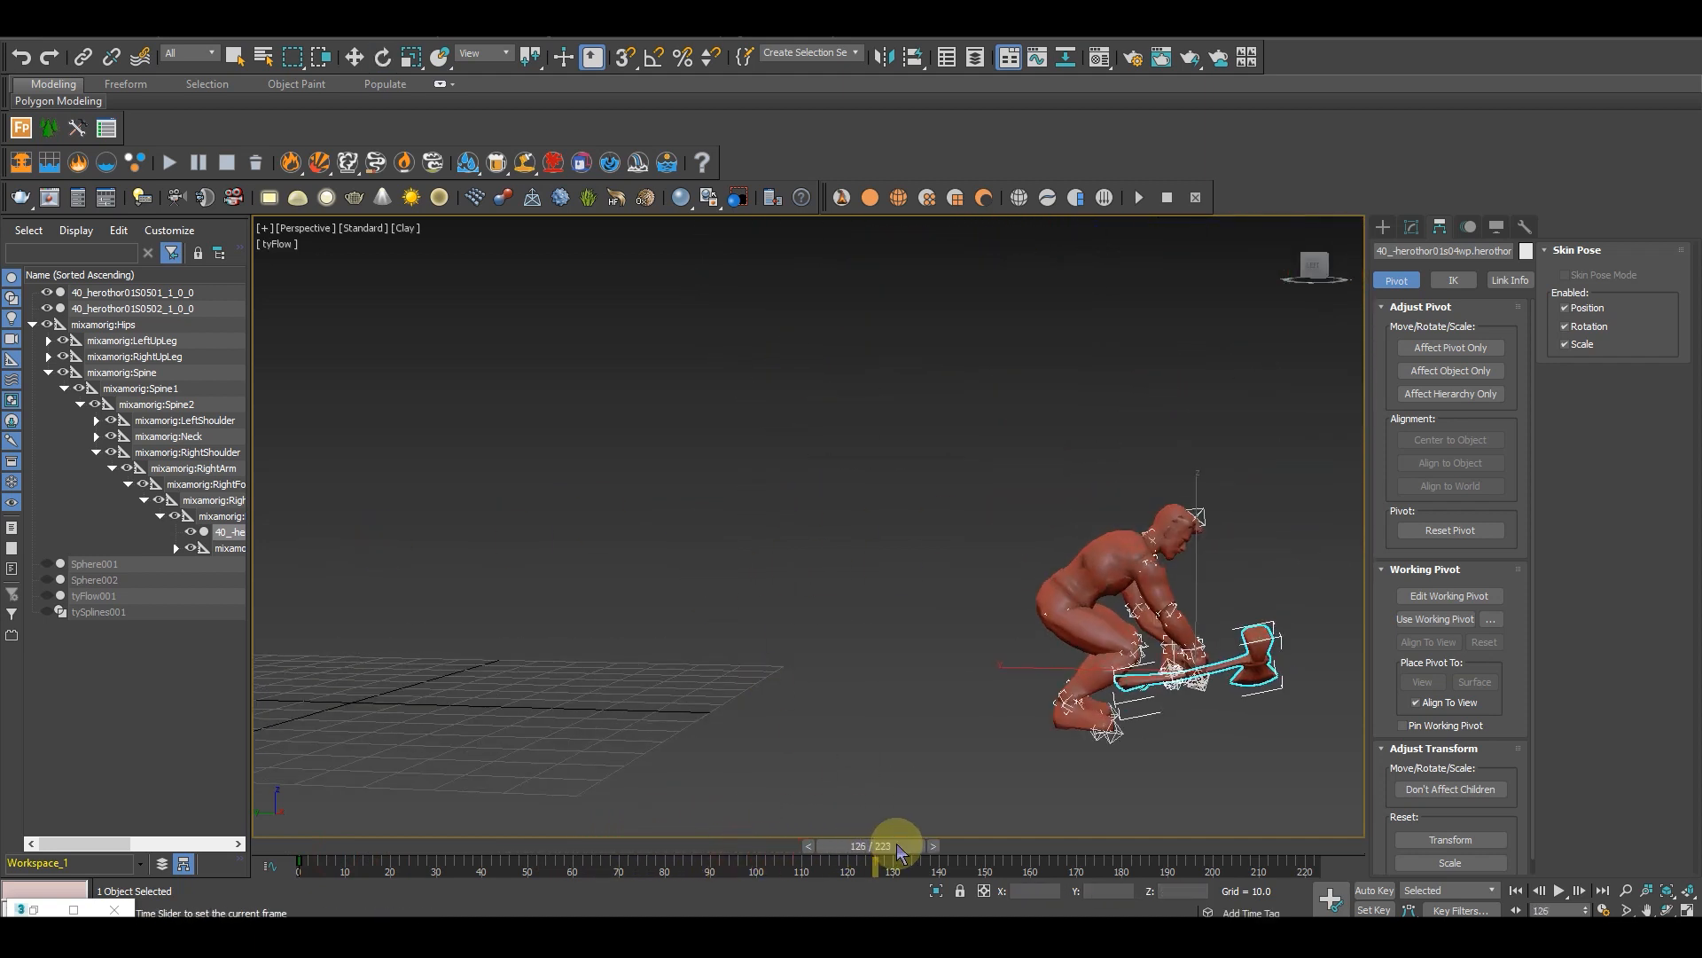
Step: Rotate the axe in the Local coordinate system at frame 126 so its handle passes through both hands
middle_click_drag(1153, 669, 1055, 551, "alt")
scroll(1213, 685, "up", 5)
left_click_drag(1016, 503, 1051, 518)
key("ctrl+z")
left_click(460, 54)
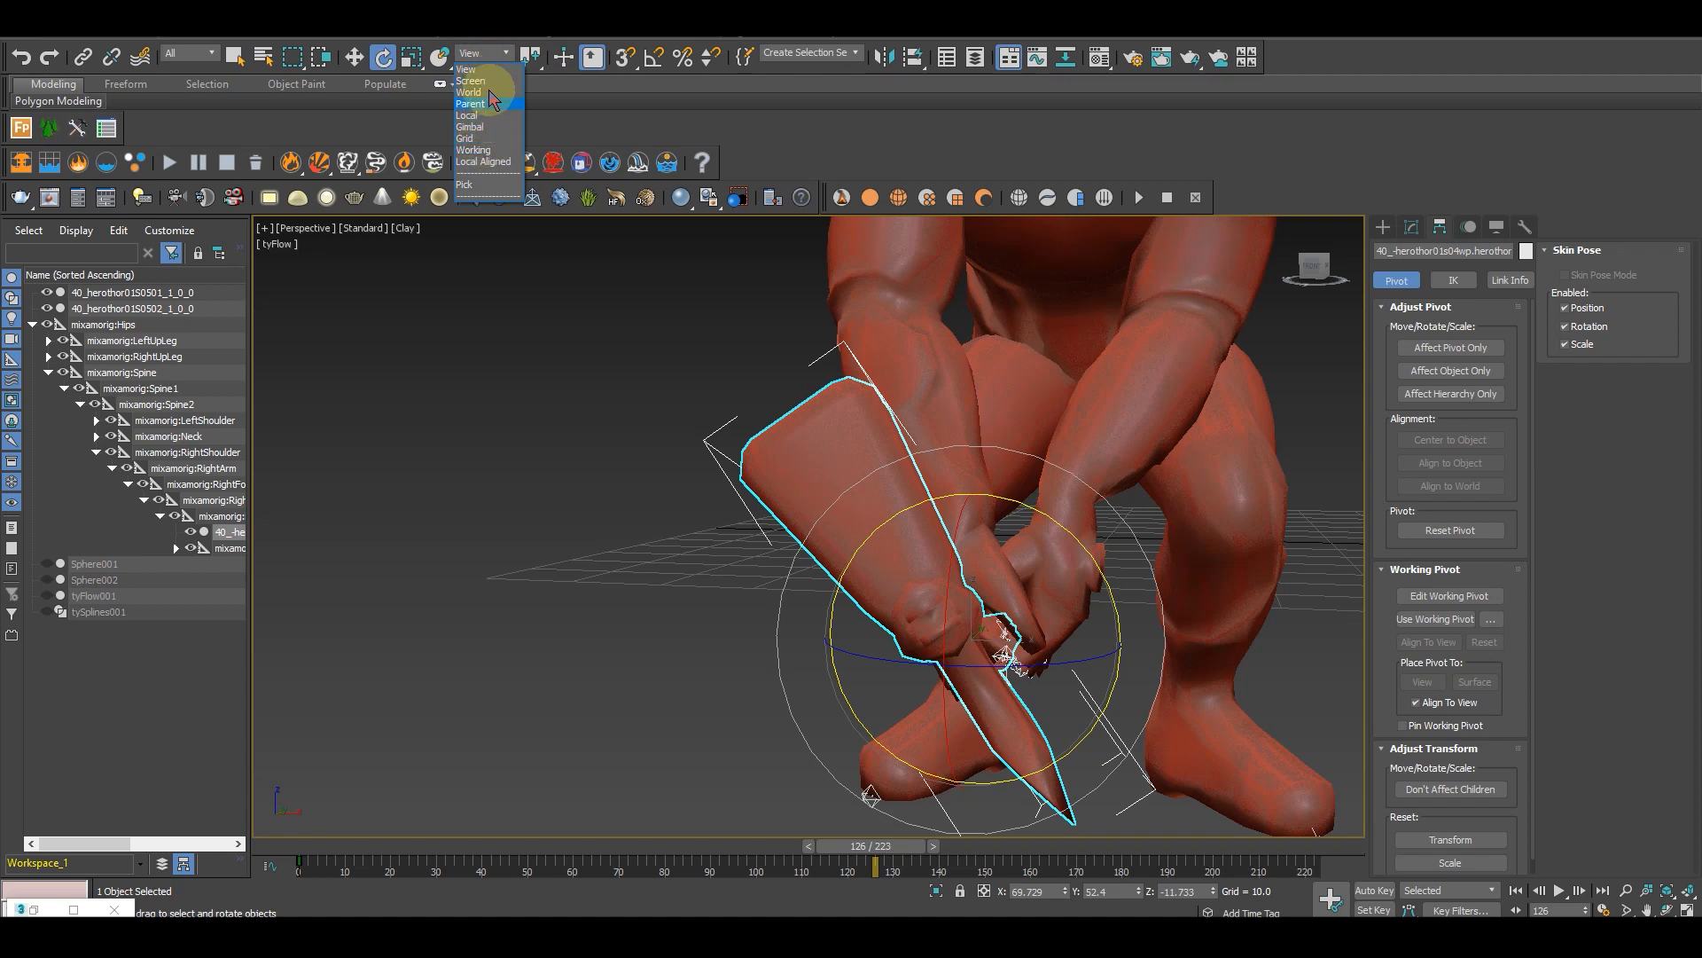
left_click(484, 116)
left_click_drag(1023, 505, 1079, 544)
middle_click_drag(1079, 544, 1022, 522, "alt")
scroll(1022, 523, "down", 3)
middle_click_drag(1034, 609, 881, 505, "alt")
scroll(882, 505, "up", 3)
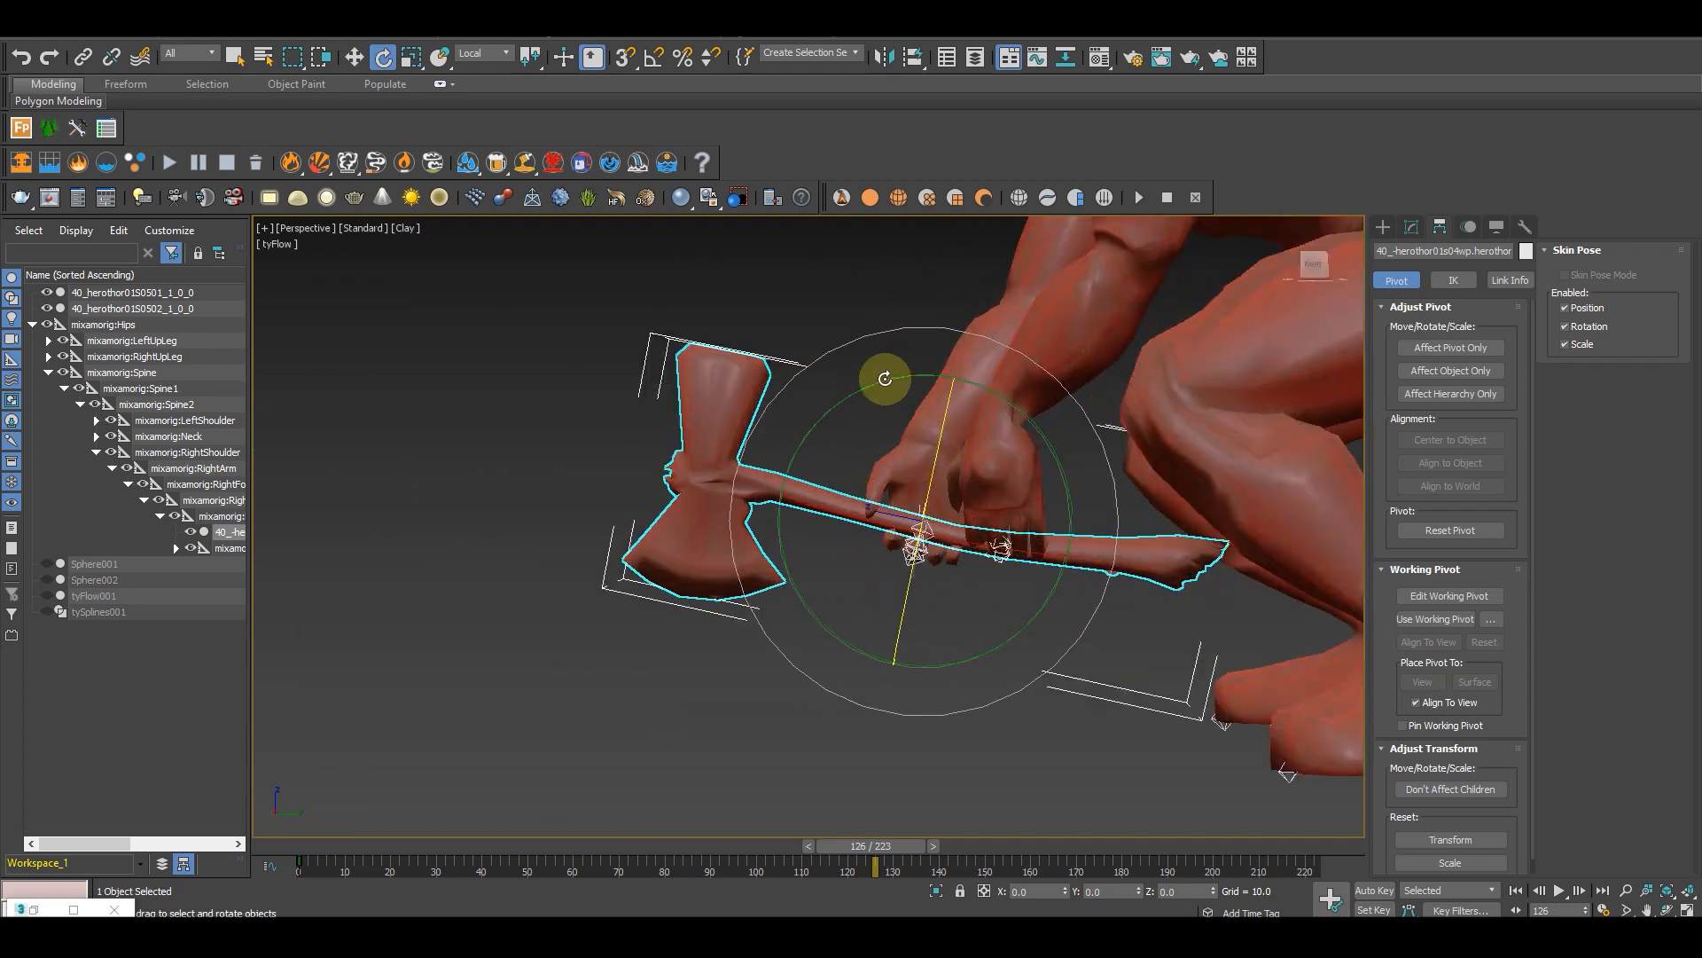
left_click_drag(878, 379, 874, 390)
Step: Scrub the animation back to frame 0 to review the axe's motion through the jump
middle_click_drag(1014, 429, 1116, 645, "alt")
left_click_drag(901, 845, 754, 845)
scroll(813, 637, "down", 5)
middle_click_drag(813, 637, 939, 758)
left_click_drag(744, 853, 327, 806)
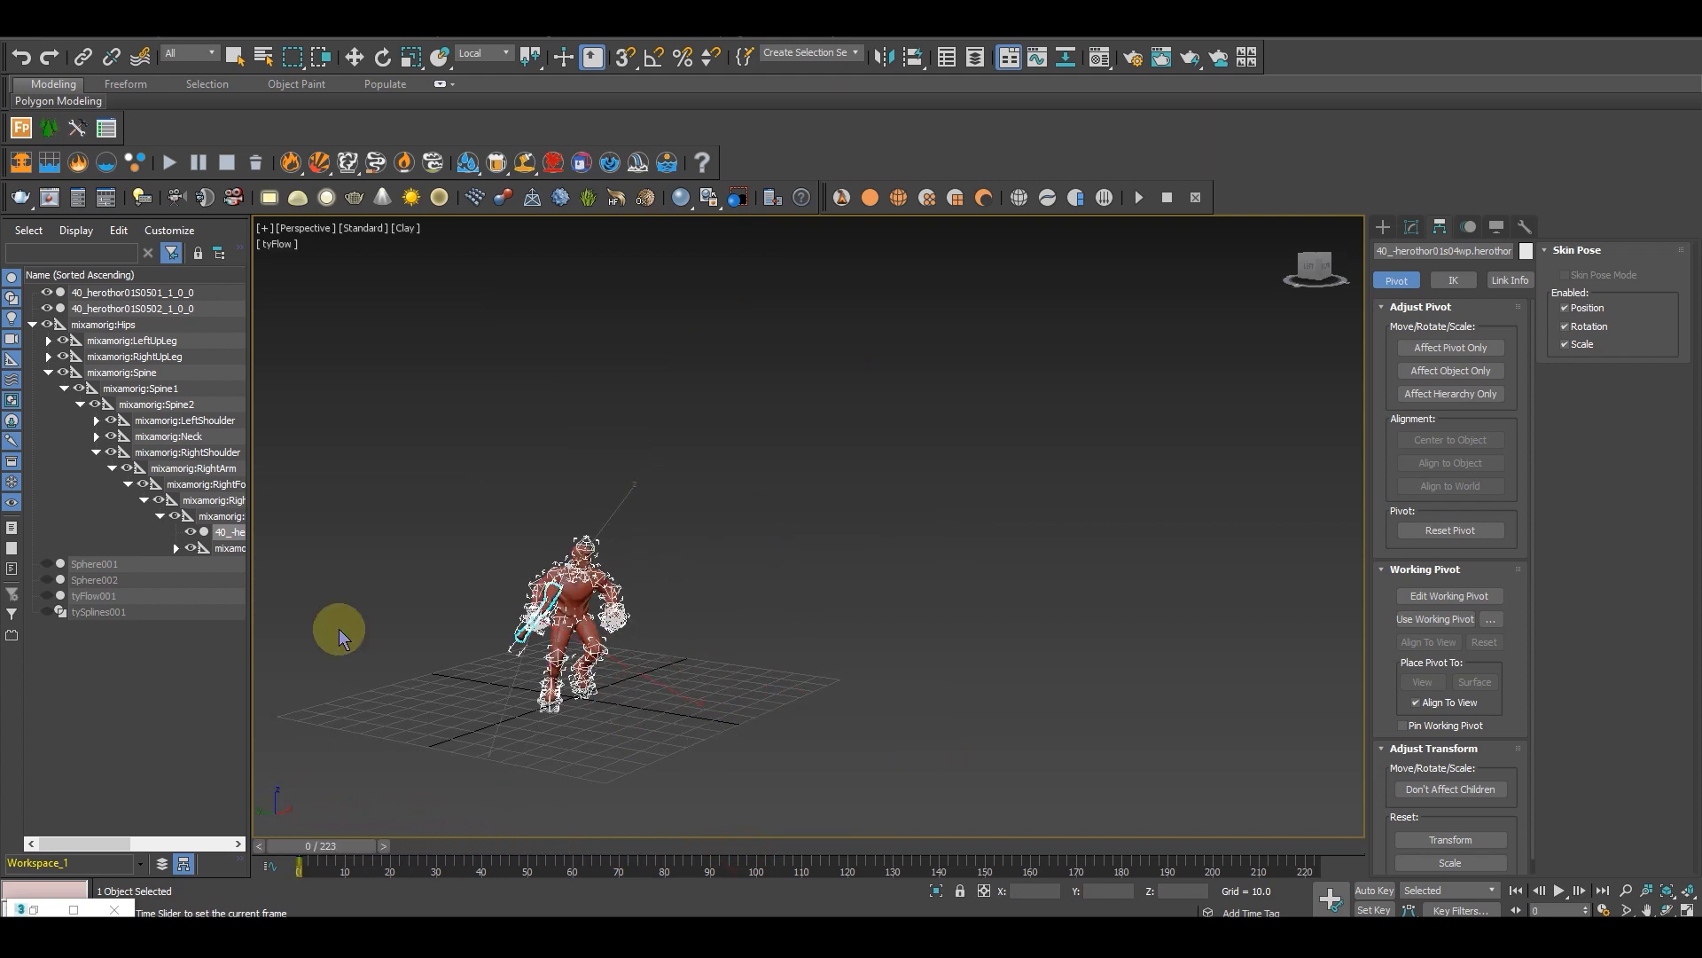
Step: Set the rotation reference coordinate system to View and deselect the axe
key("e")
left_click(483, 54)
left_click(481, 67)
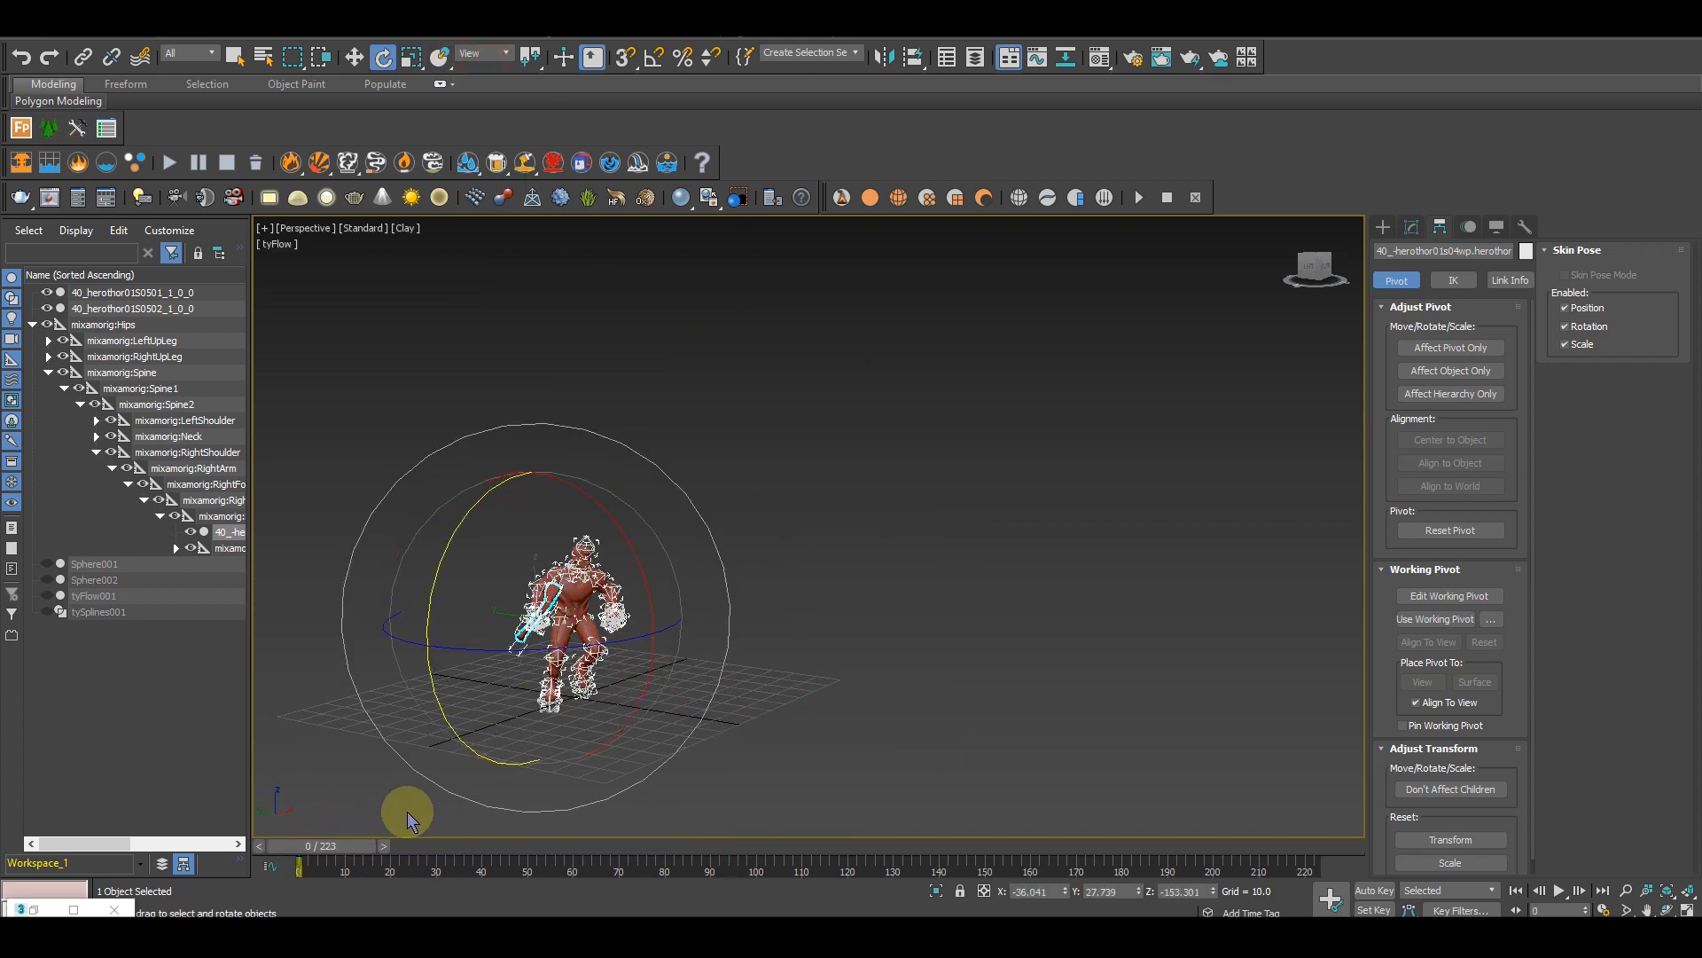
key("w")
left_click(951, 780)
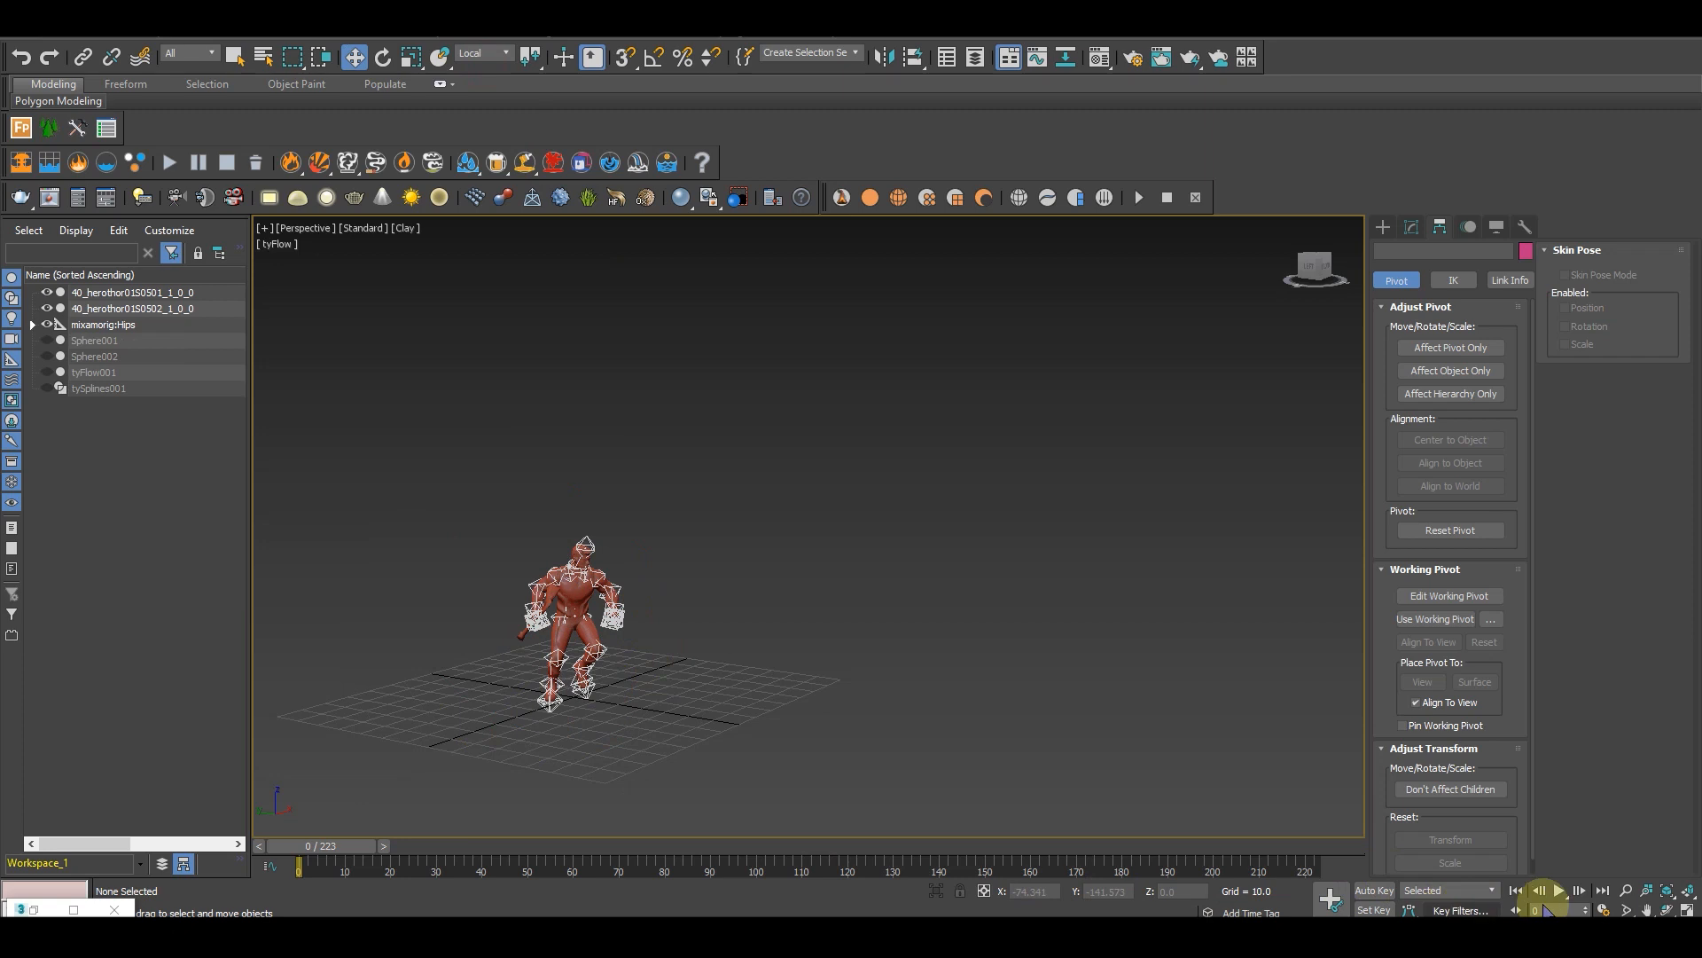
Step: Play the animation to frame 122 and slide the axe along its local Z axis in the character's hands
left_click(1559, 891)
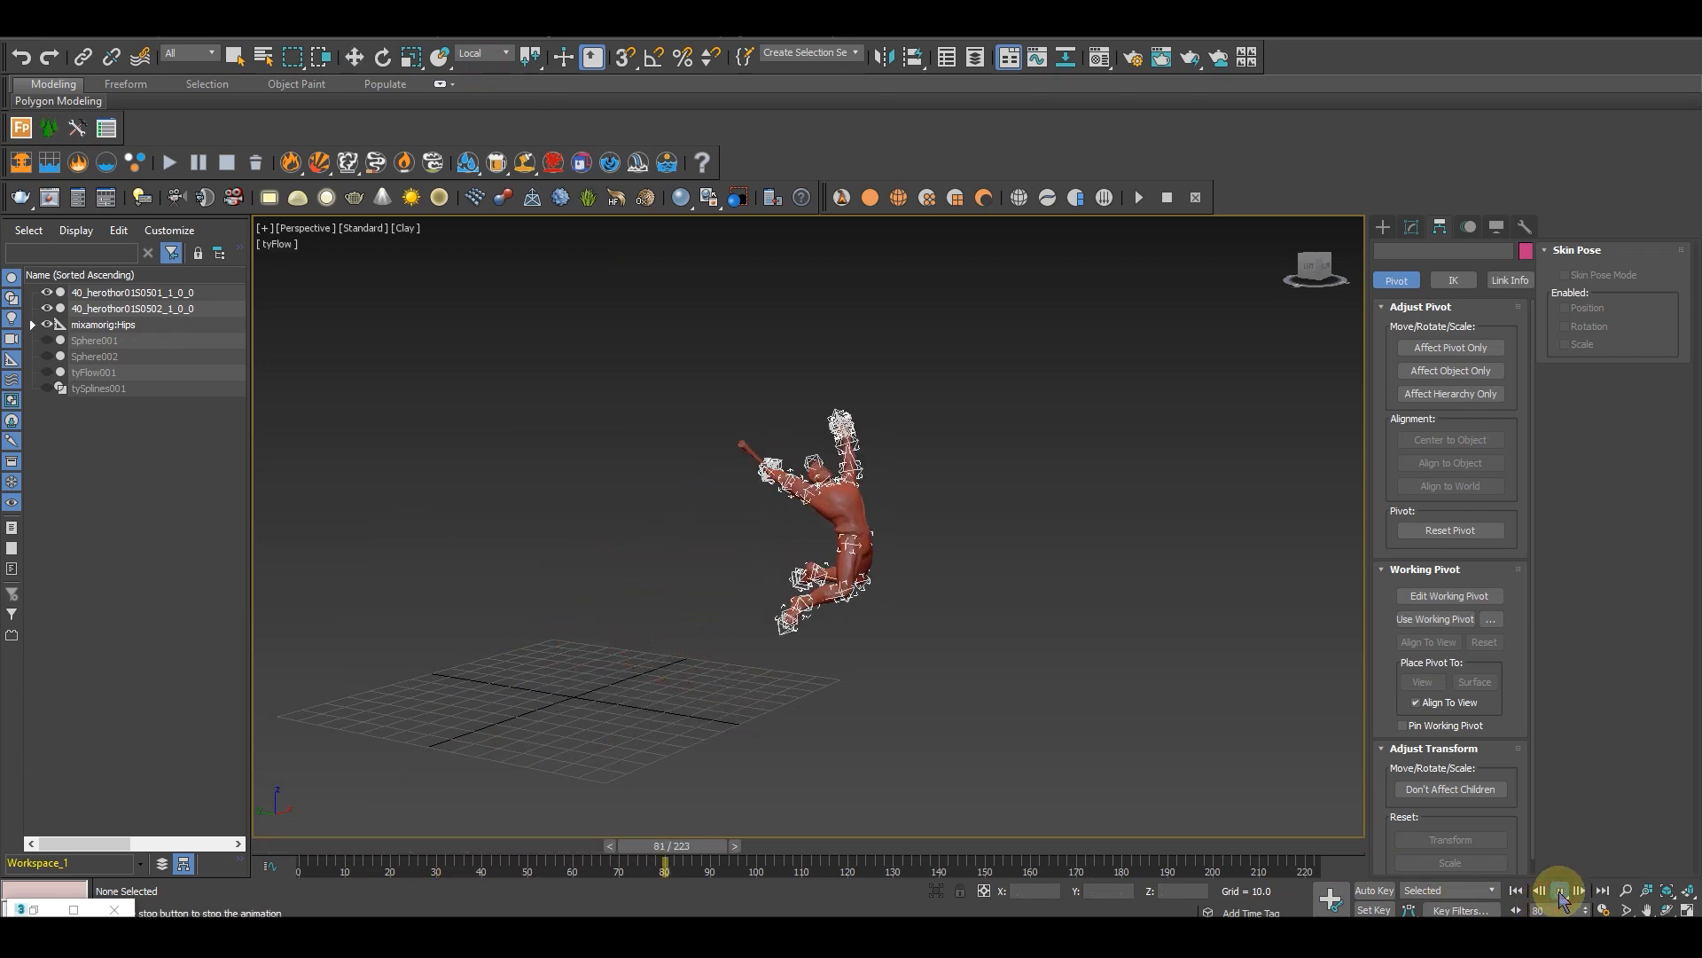
left_click(1559, 891)
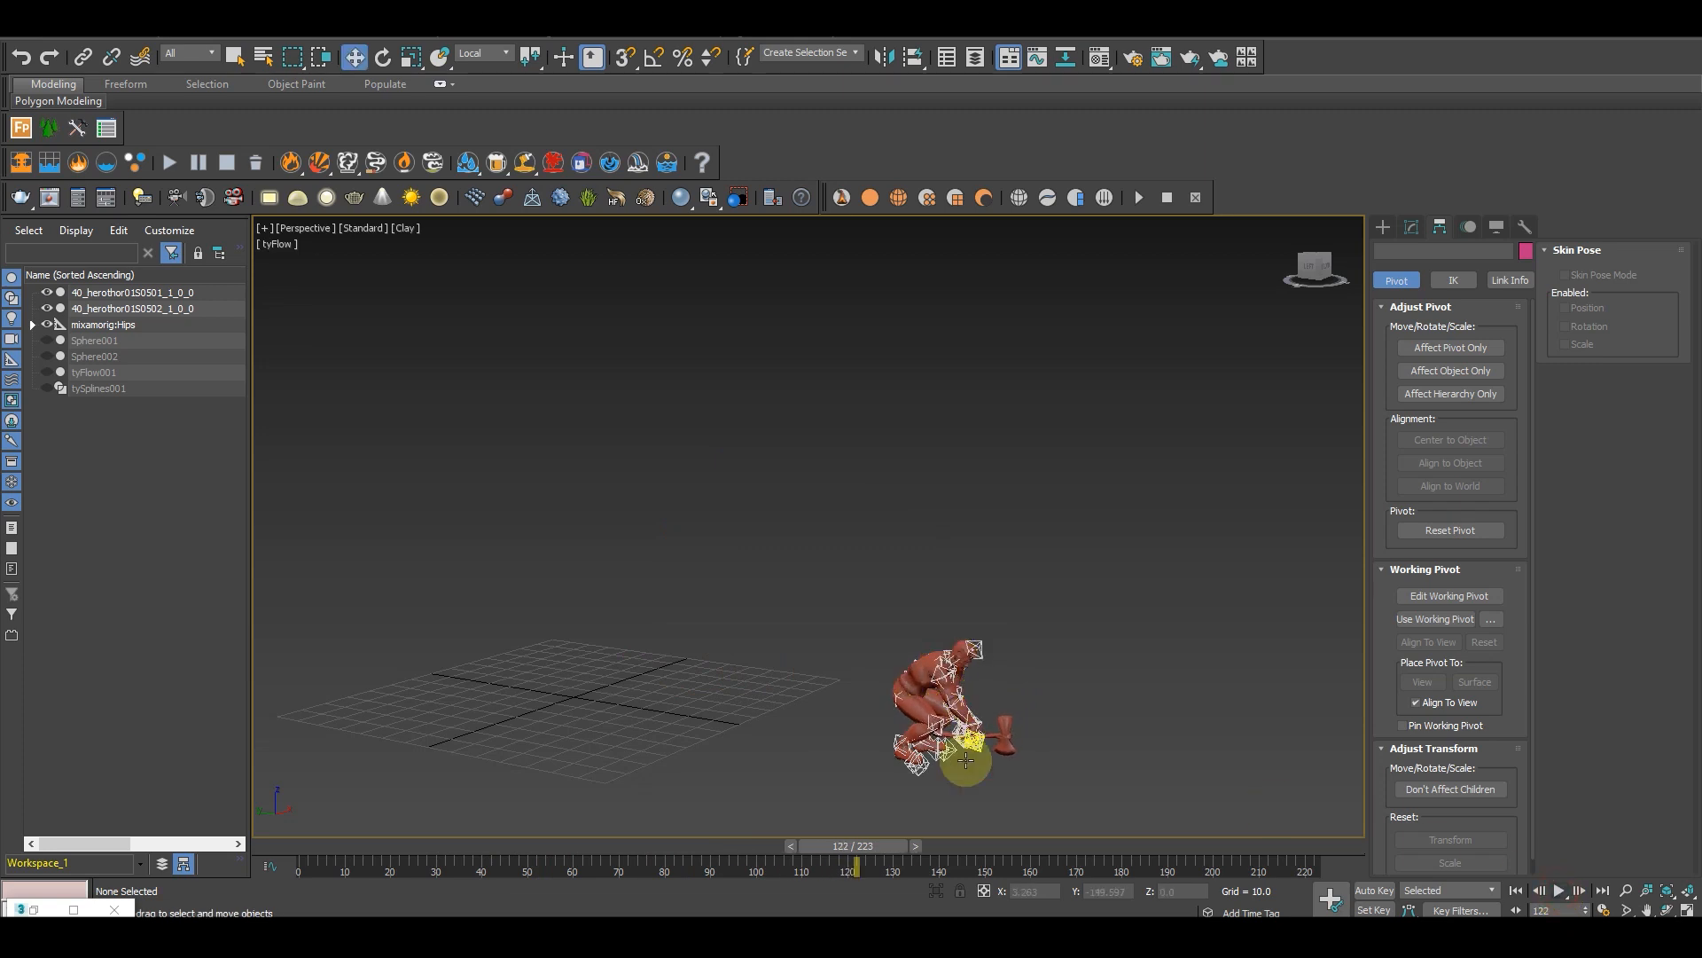
scroll(1048, 705, "up", 5)
left_click(986, 632)
left_click_drag(1036, 660, 1081, 672)
middle_click_drag(1071, 676, 1141, 665, "alt")
scroll(1140, 665, "down", 6)
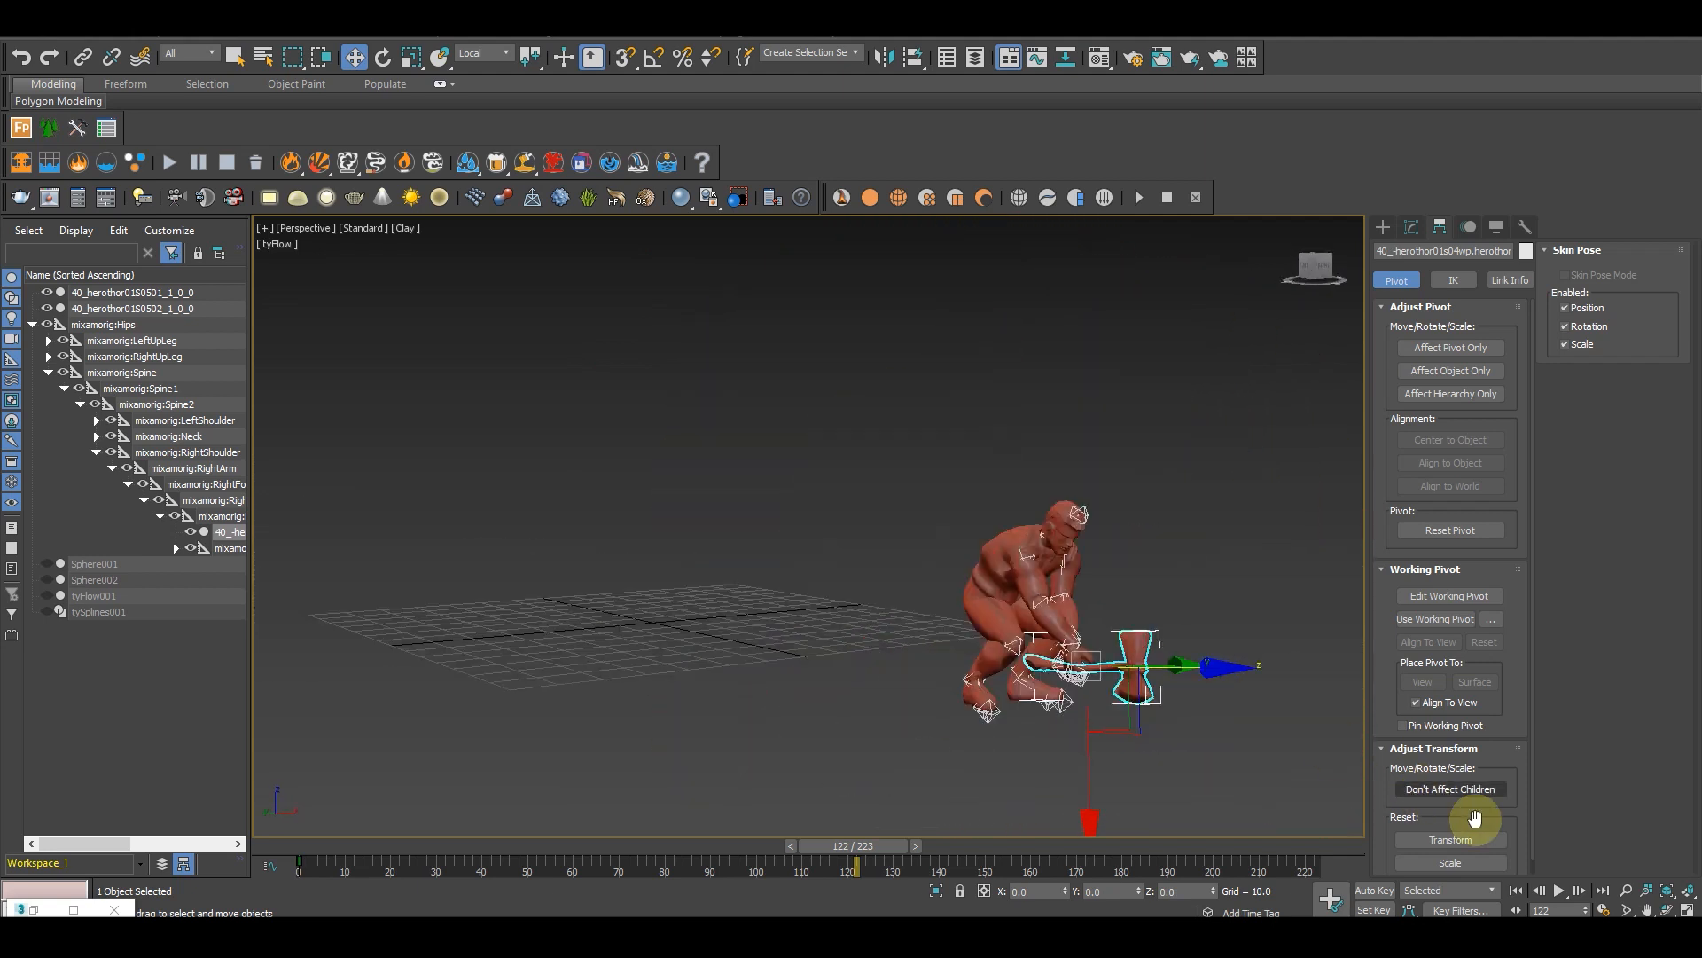
Step: Scrub to frame 18, deselect the axe, and examine the character's grip on it up close
left_click_drag(886, 847, 429, 800)
key("w")
middle_click_drag(673, 647, 881, 615, "alt")
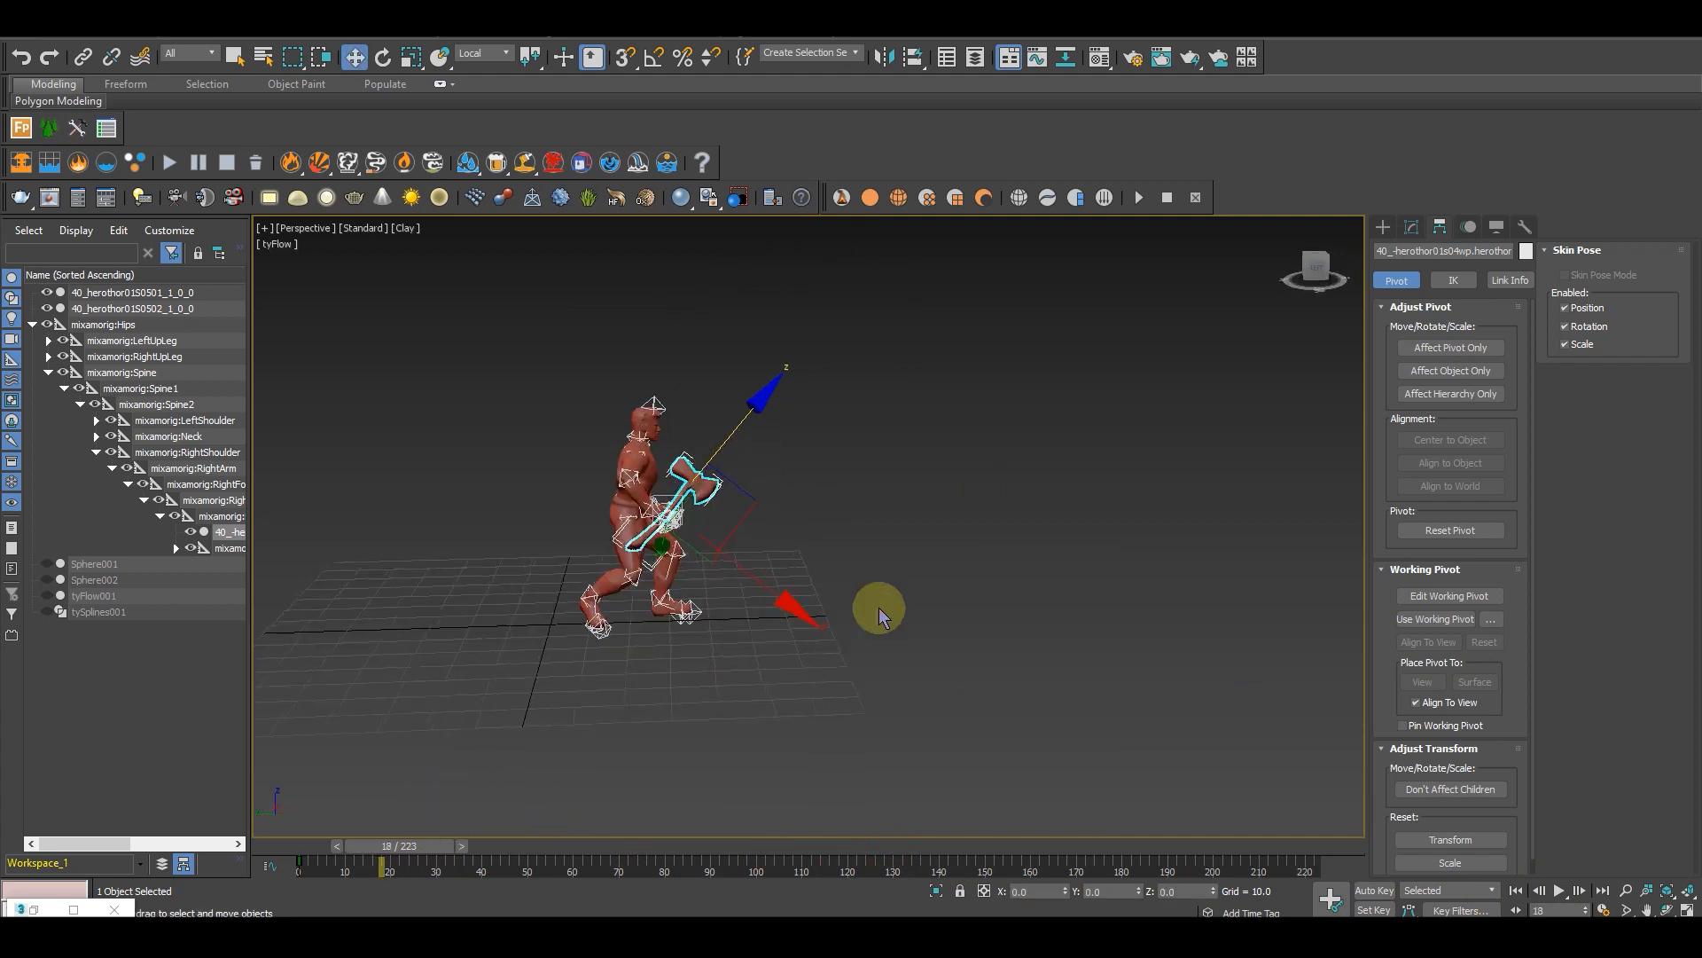
left_click(942, 608)
scroll(704, 505, "up", 5)
middle_click_drag(708, 567, 590, 421, "alt")
scroll(529, 444, "up", 5)
scroll(529, 445, "down", 5)
middle_click_drag(633, 507, 733, 572)
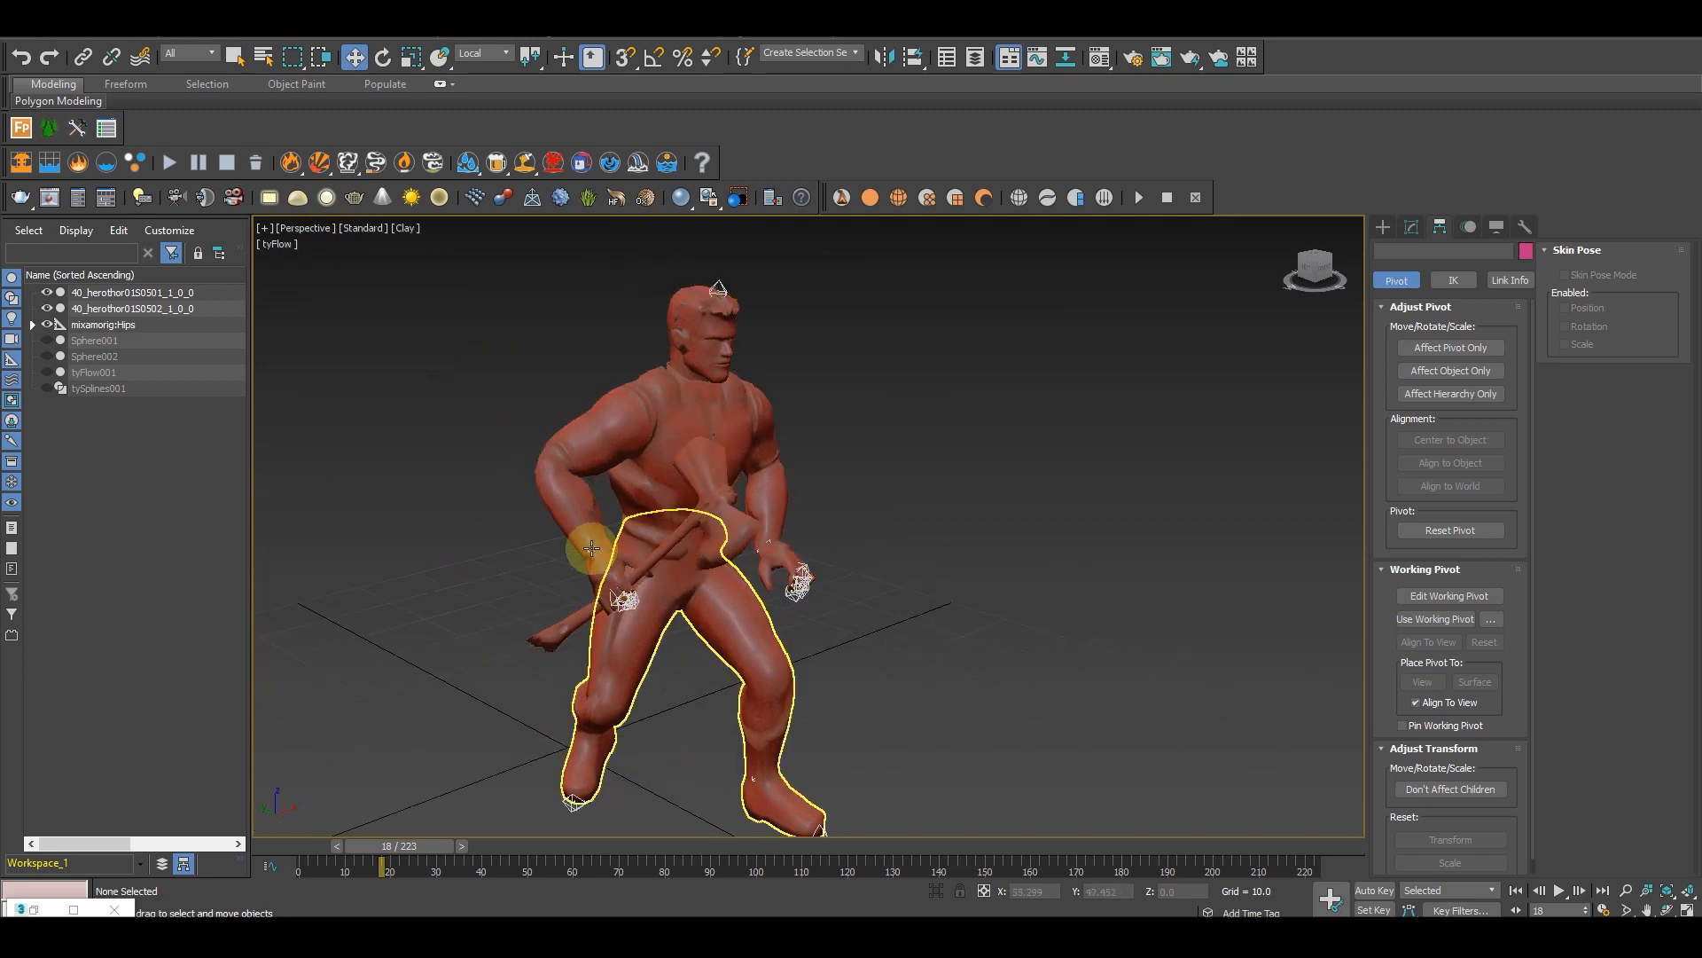
Step: Return to frame 0 and create a Dummy helper on the ground grid beside the character
scroll(591, 548, "down", 3)
middle_click_drag(608, 554, 722, 567, "alt")
left_click_drag(388, 846, 285, 843)
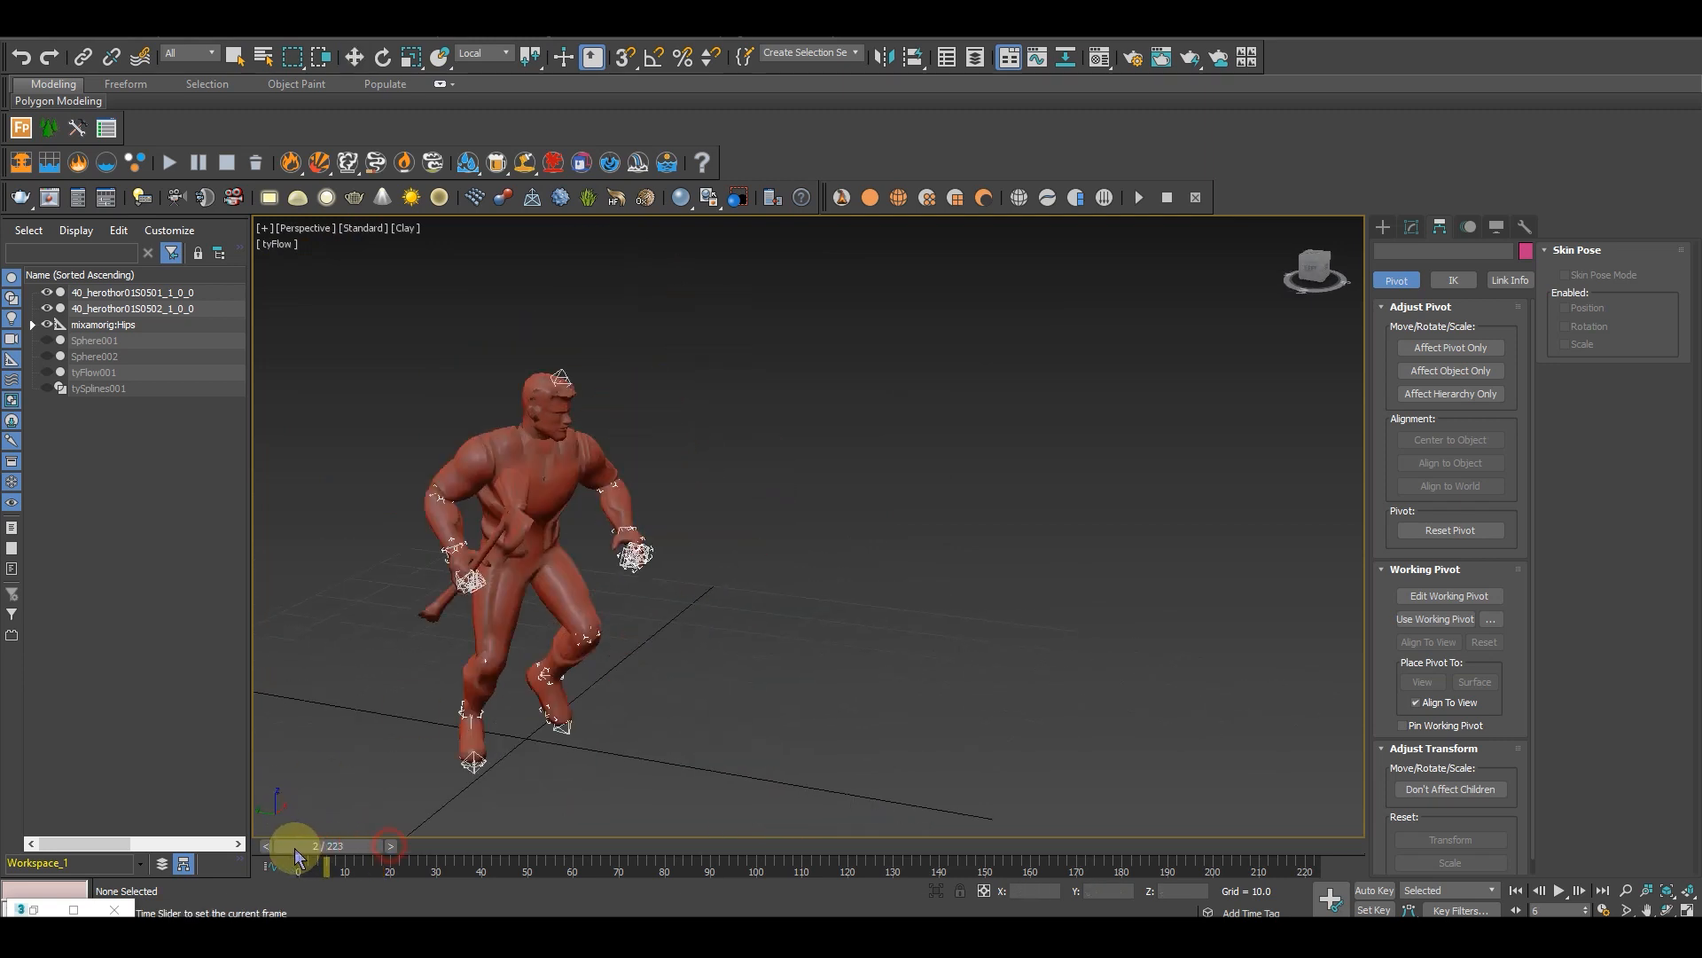
middle_click_drag(430, 721, 731, 507, "alt")
scroll(763, 603, "down", 4)
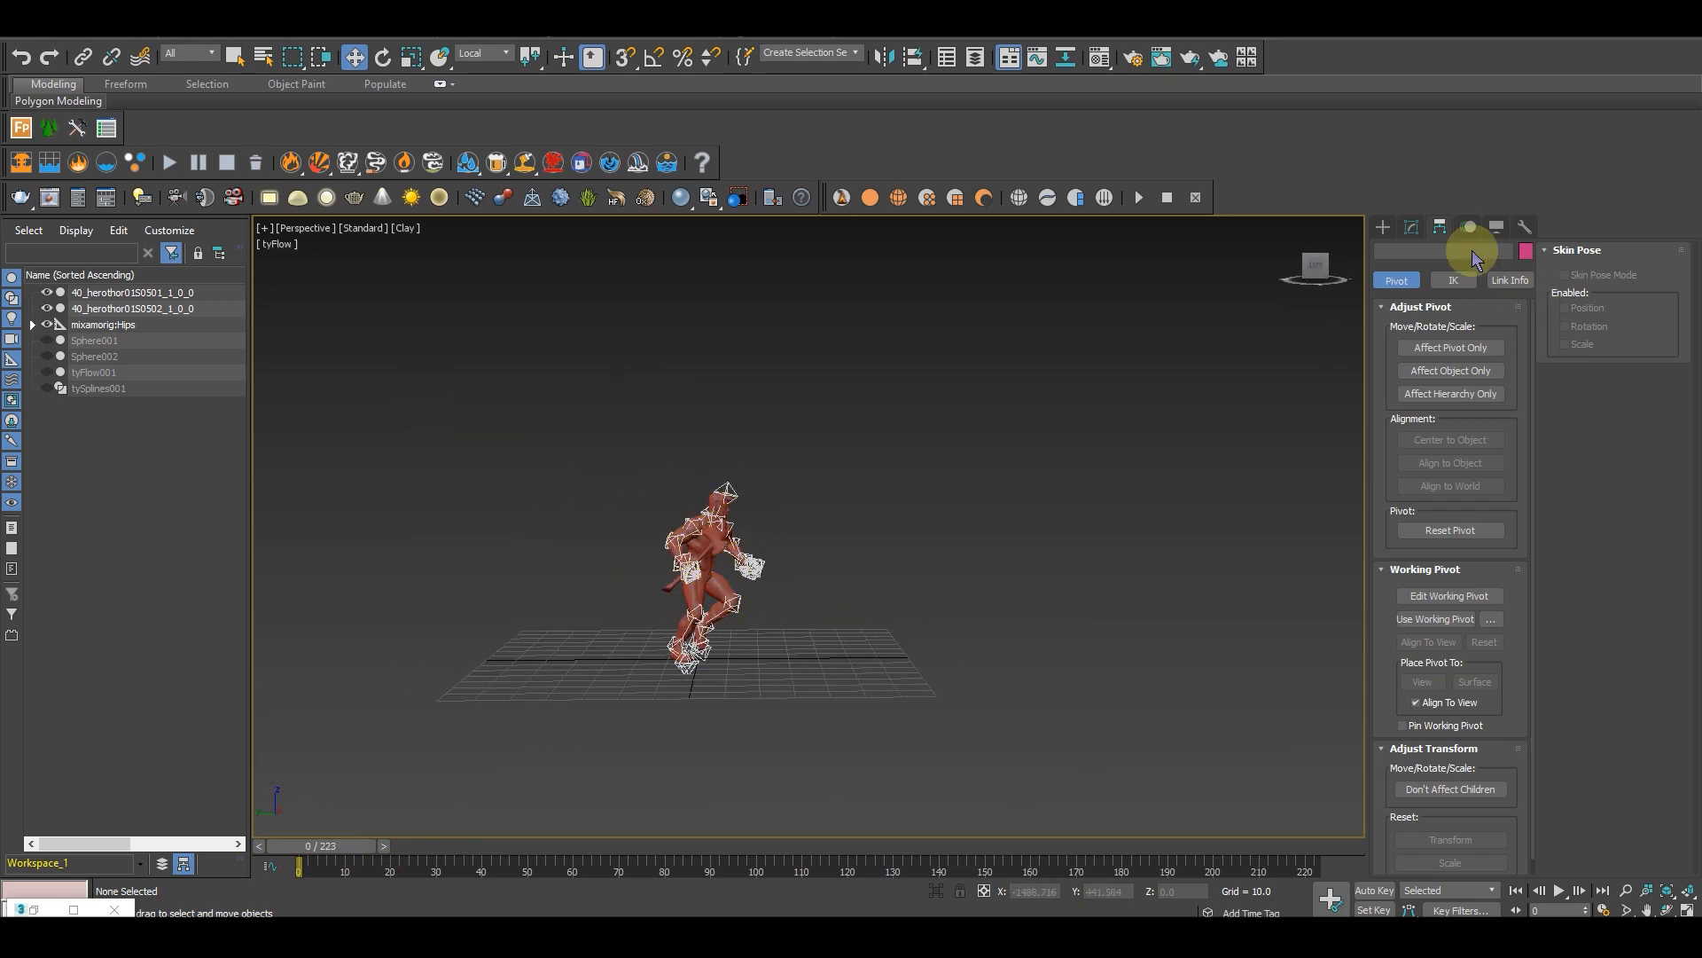
left_click(1382, 227)
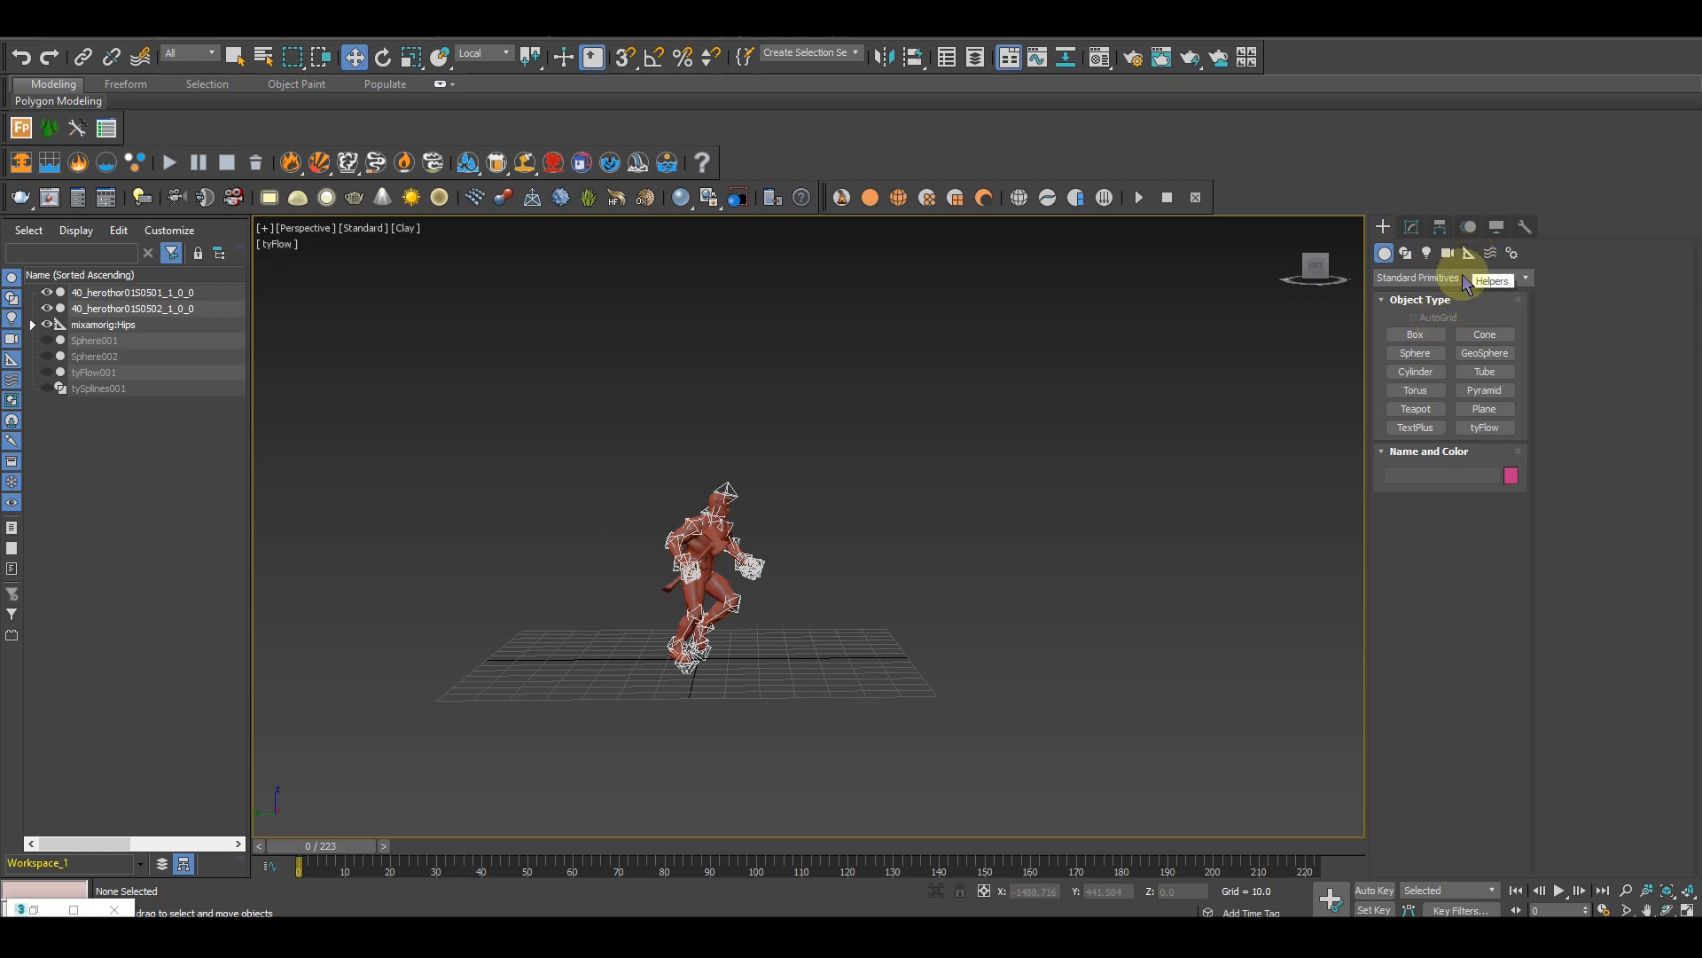
left_click(1418, 336)
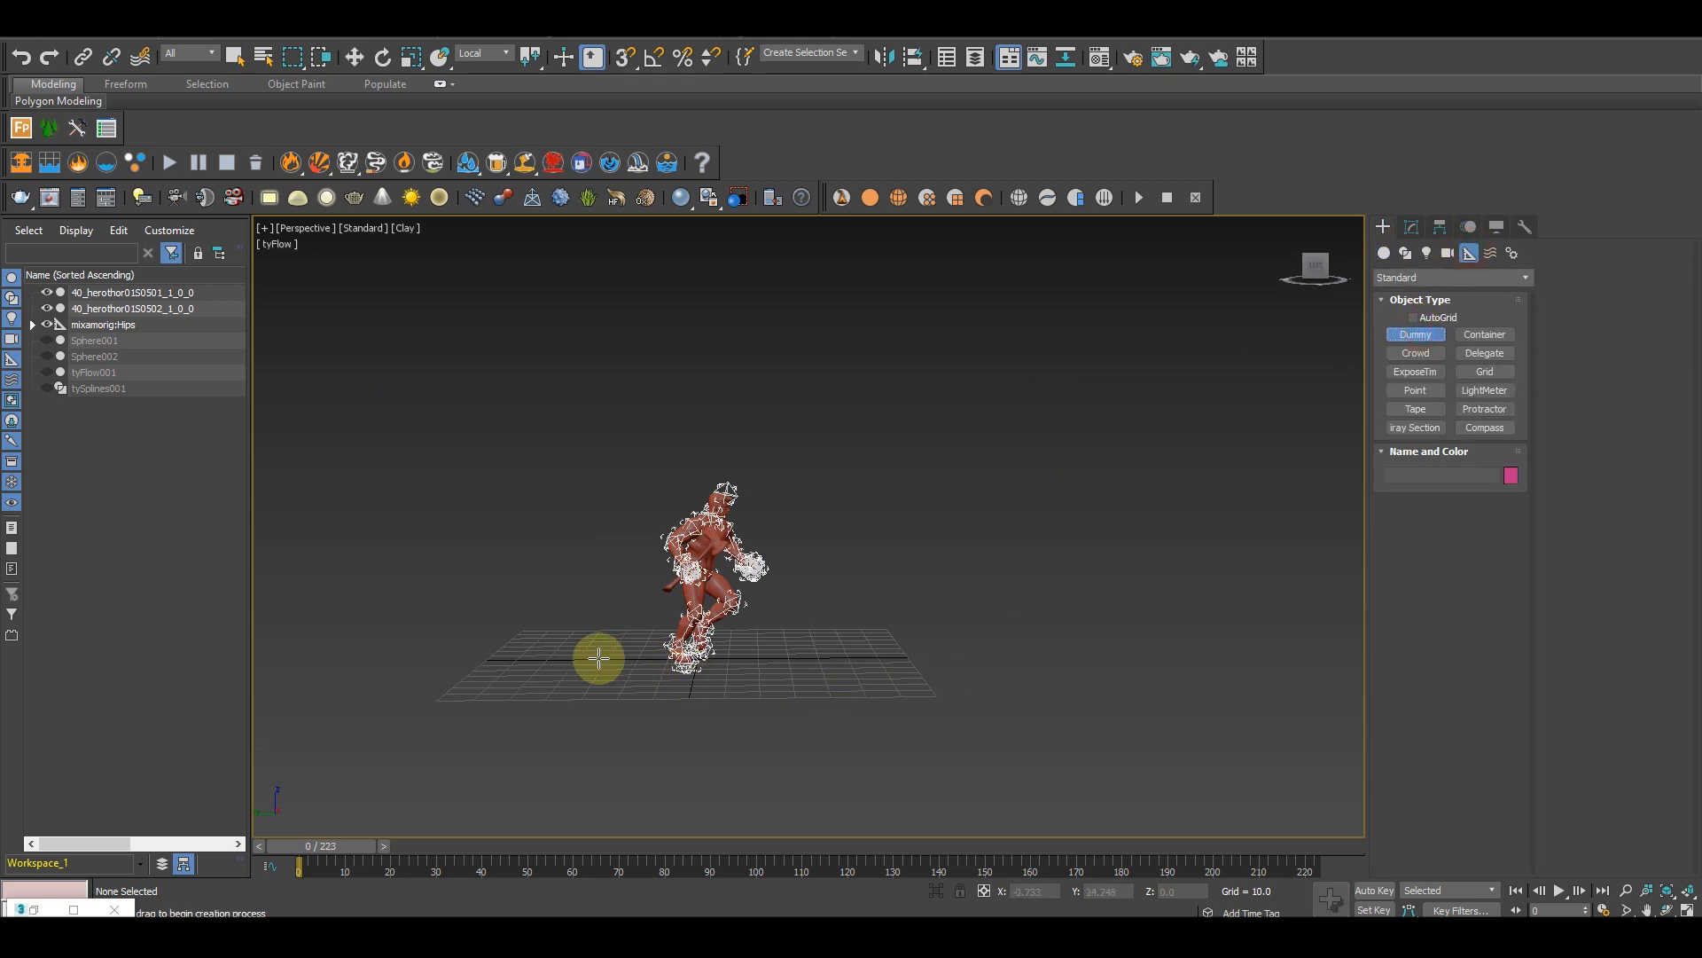
left_click_drag(631, 675, 635, 685)
right_click(635, 684)
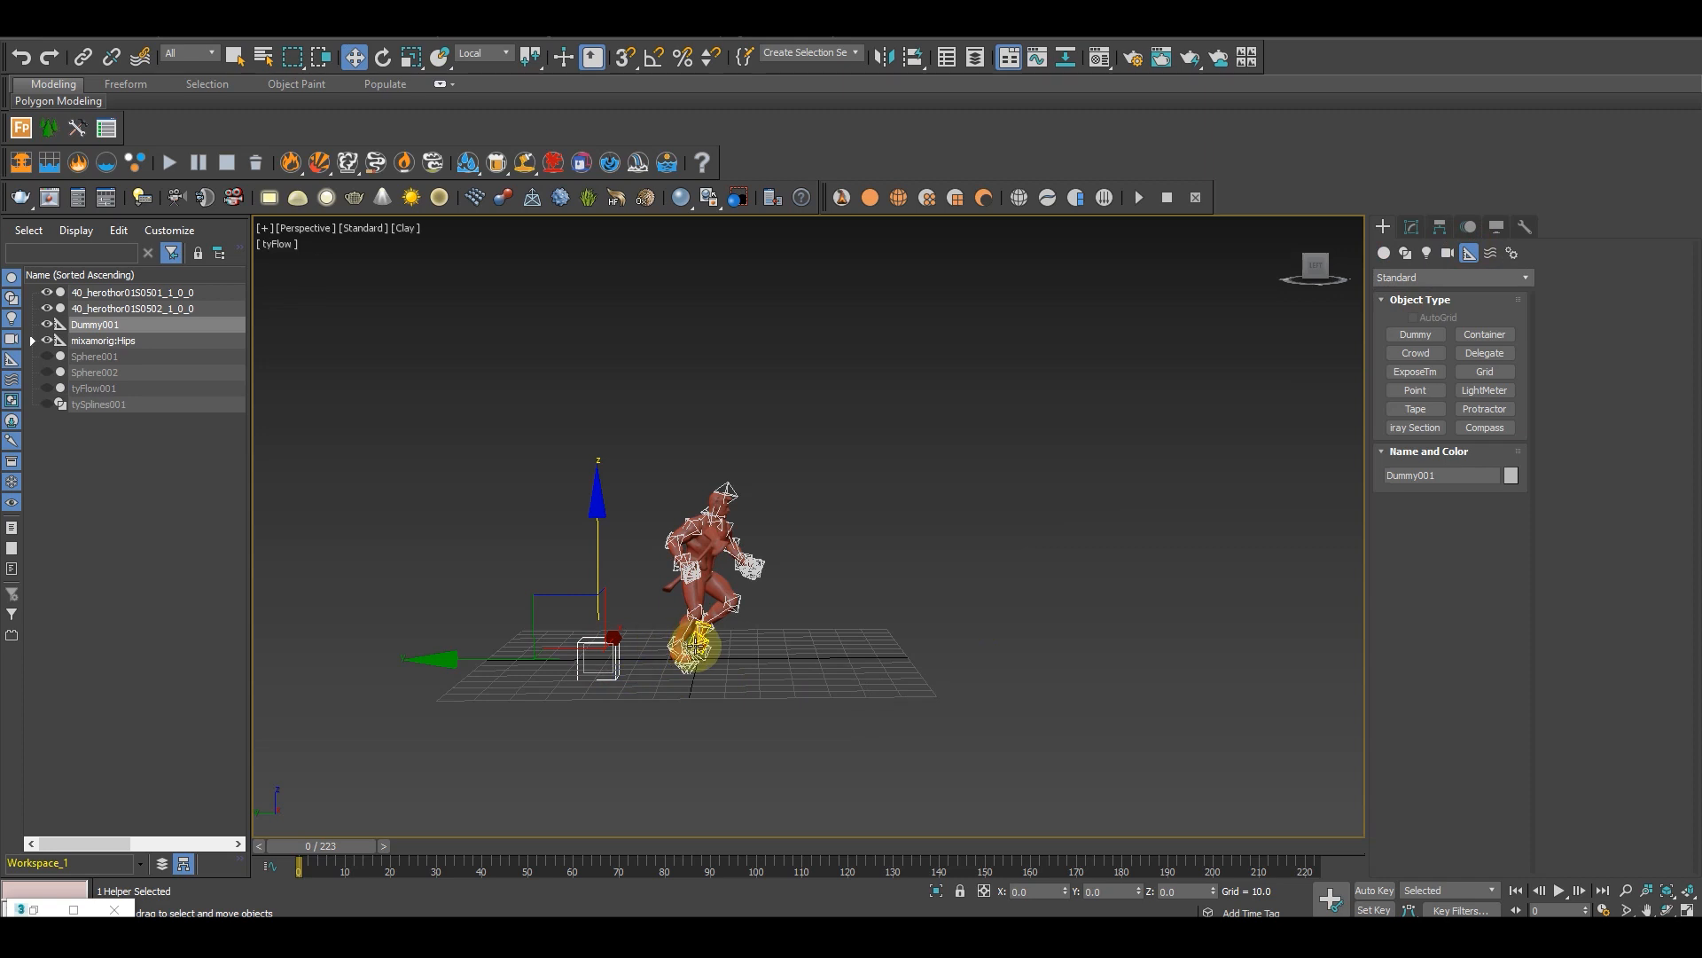
Step: Move the dummy along its Y axis to the character's feet and deselect it
scroll(697, 646, "up", 3)
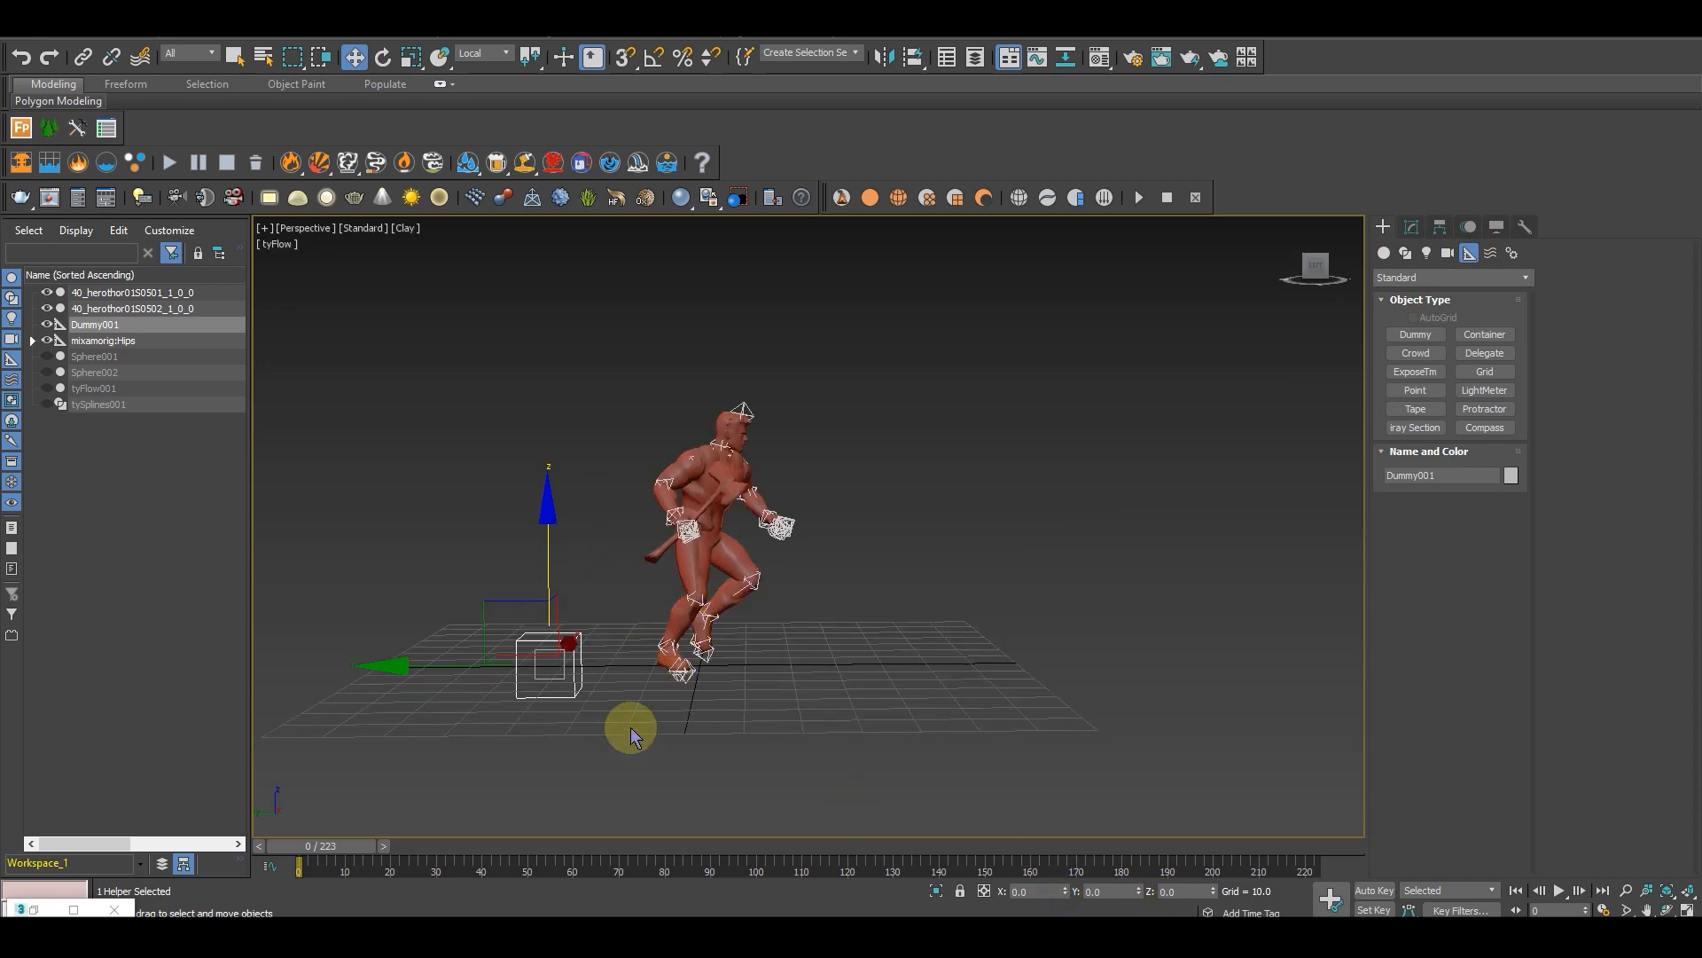
left_click_drag(570, 673, 679, 683)
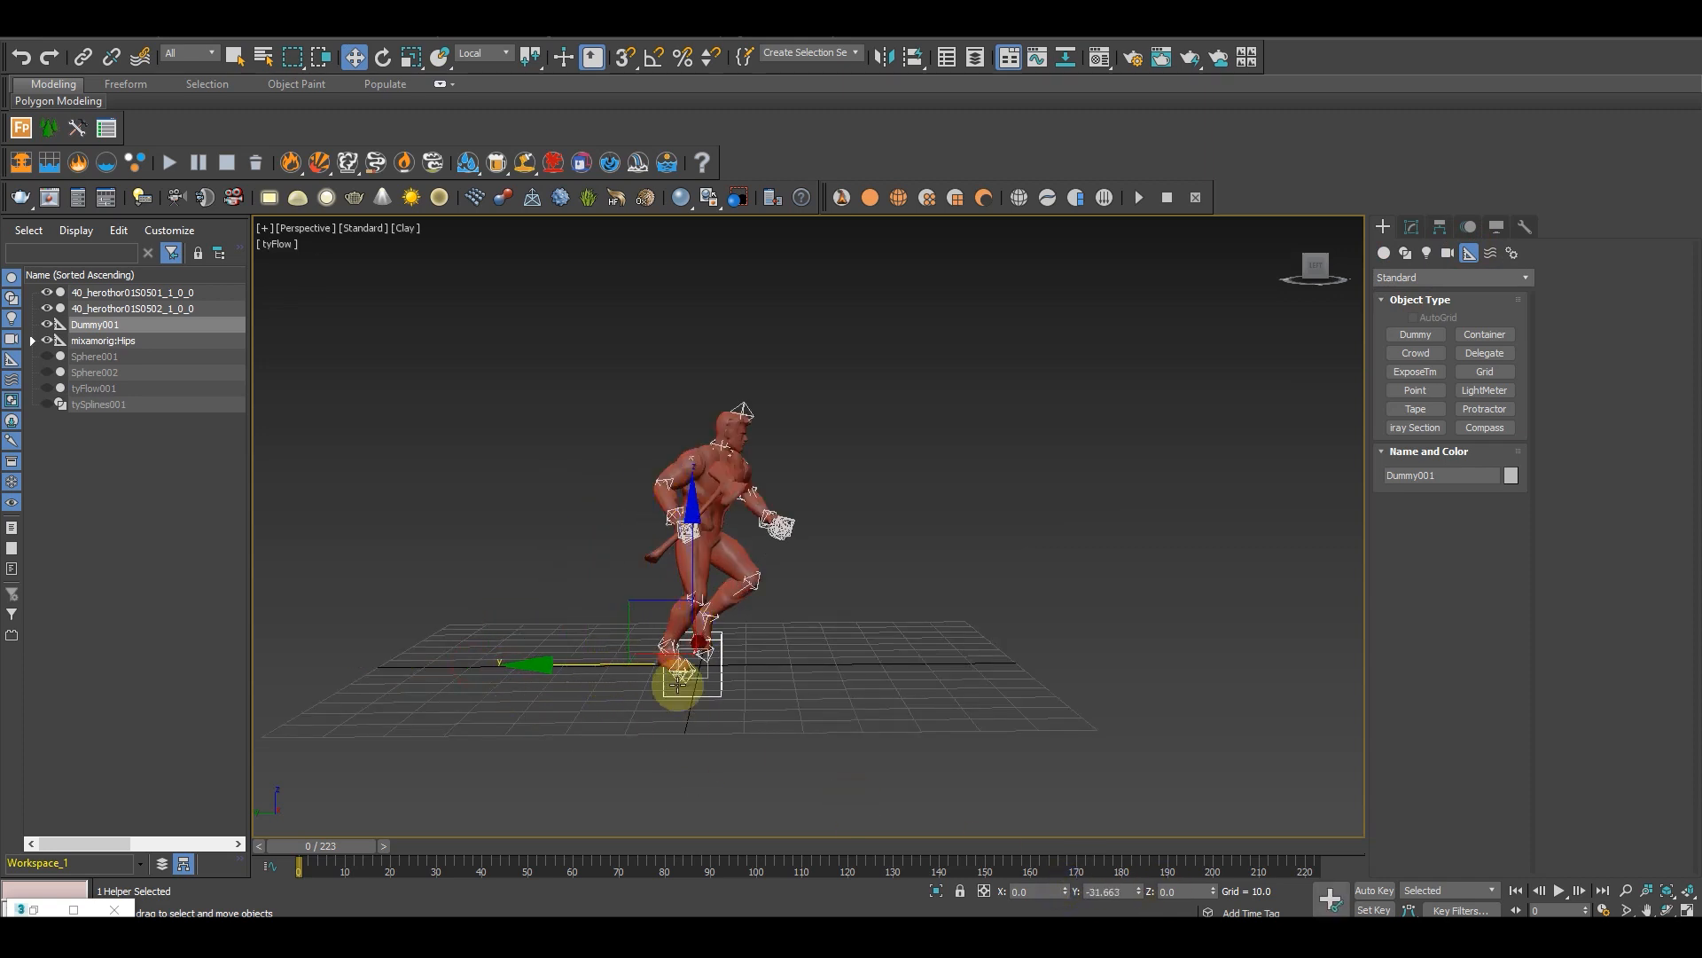
left_click(828, 661)
Step: Hide the character's two herothor body meshes, leaving the skeleton, axe and dummy
scroll(759, 667, "up", 5)
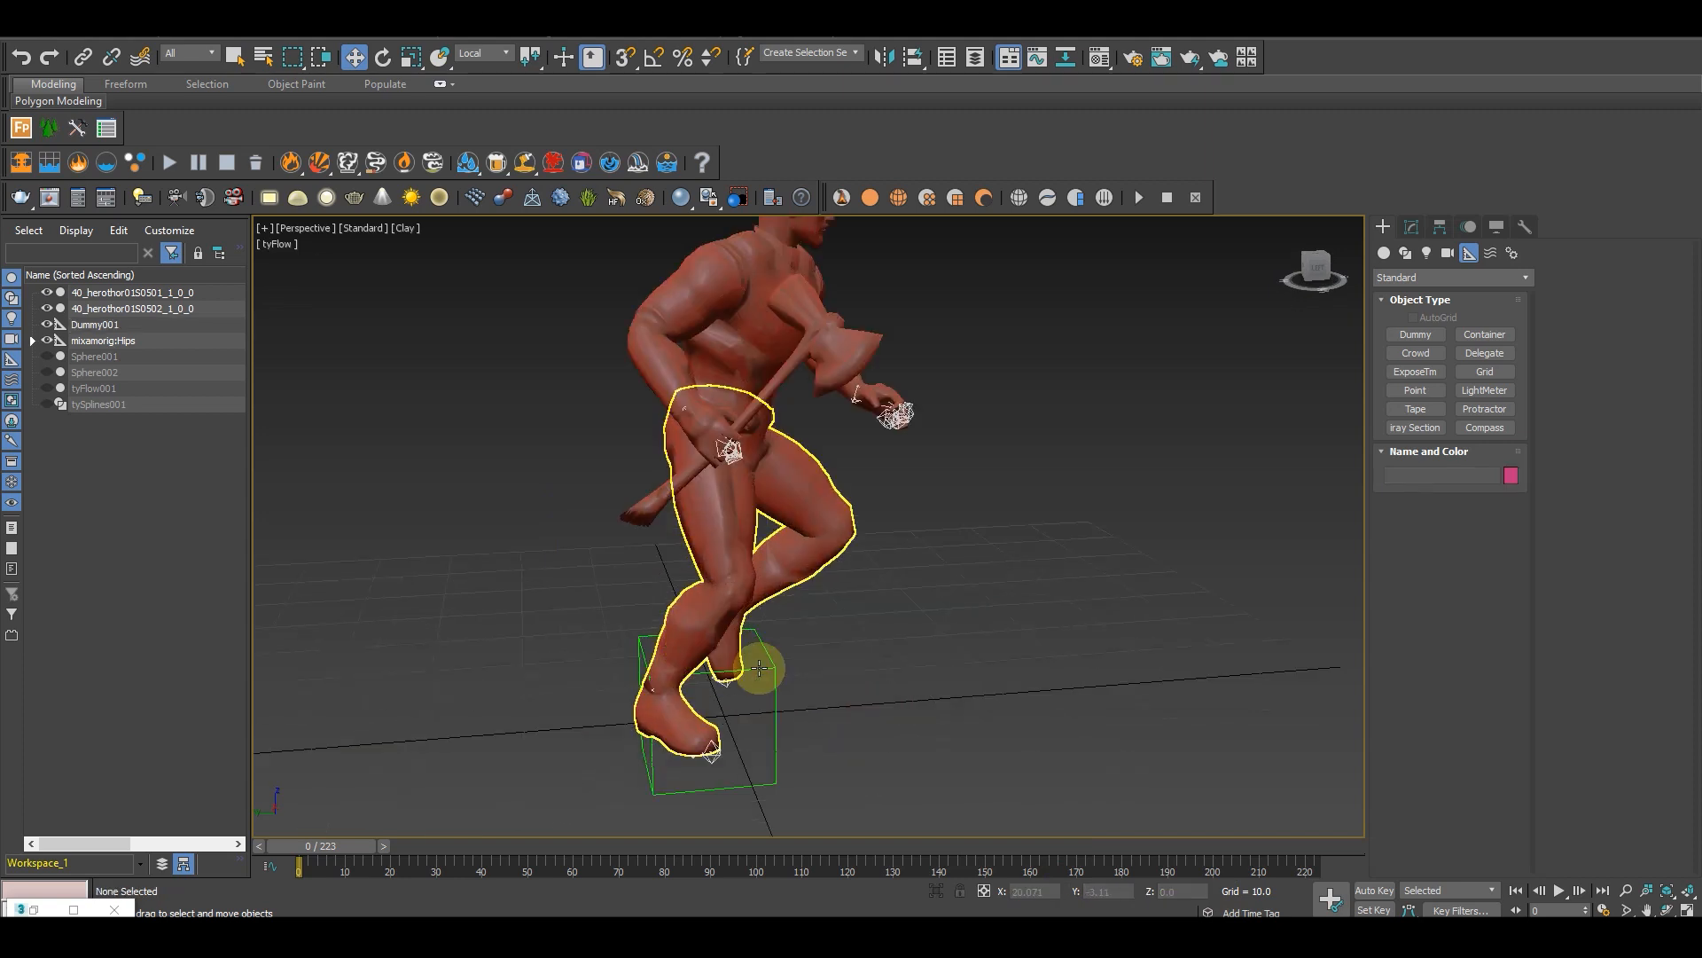
left_click(750, 447)
left_click(724, 299, "ctrl")
right_click(815, 429)
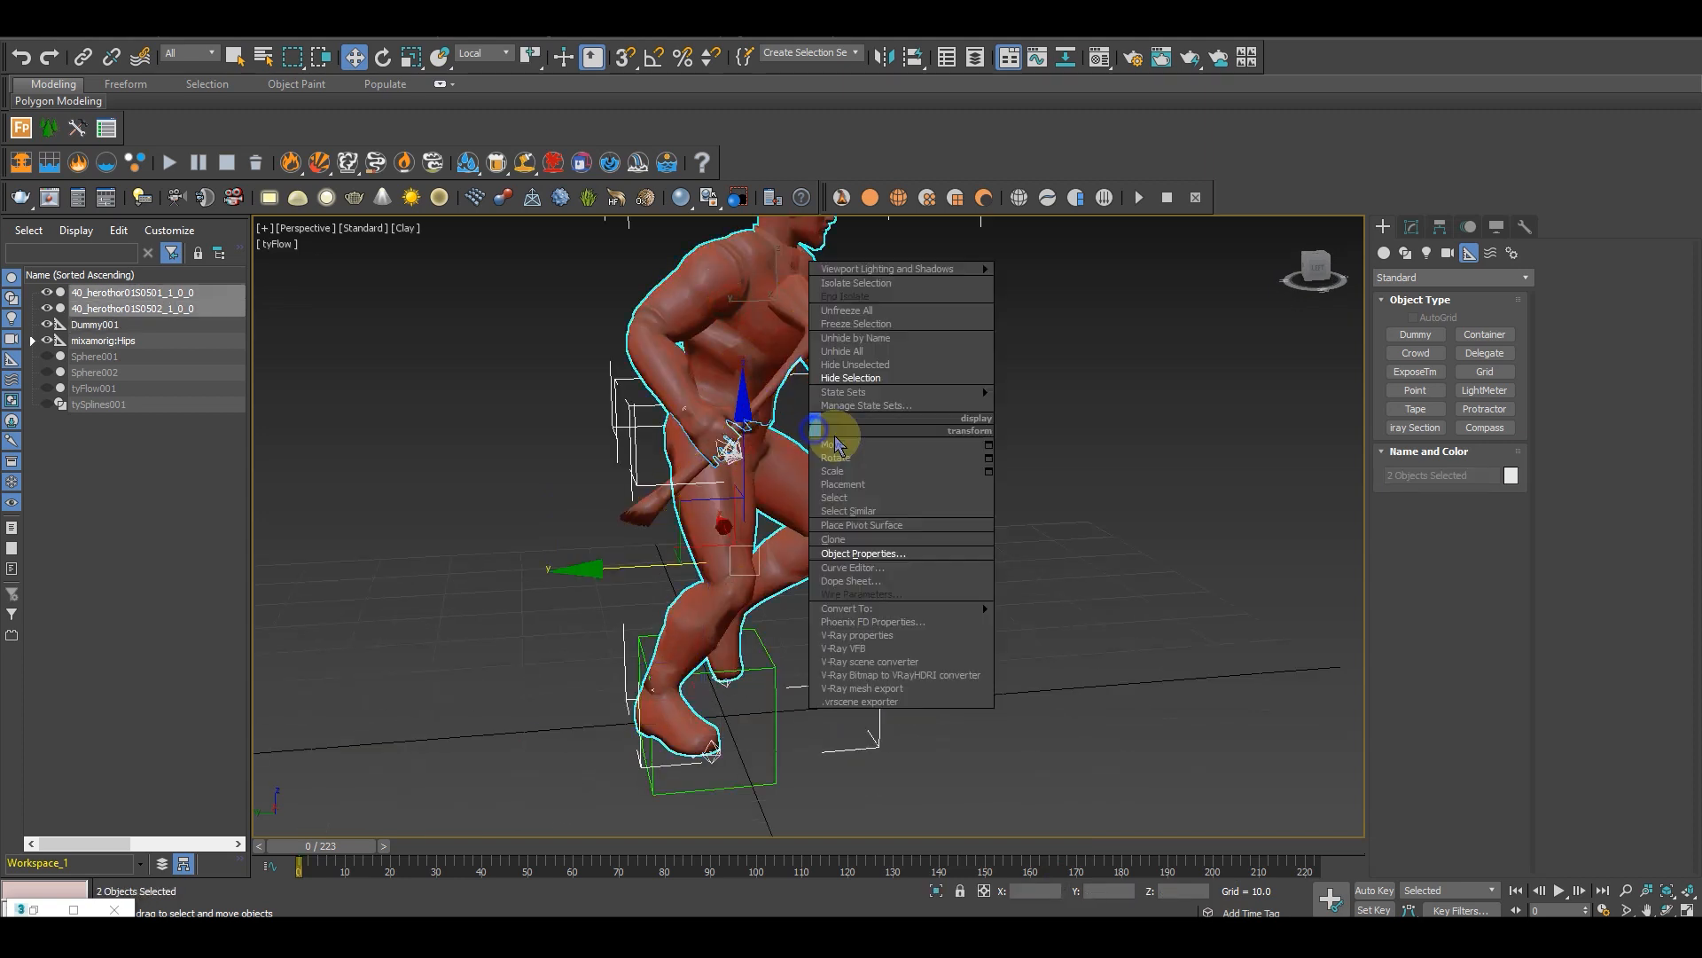
left_click(851, 378)
scroll(892, 532, "down", 5)
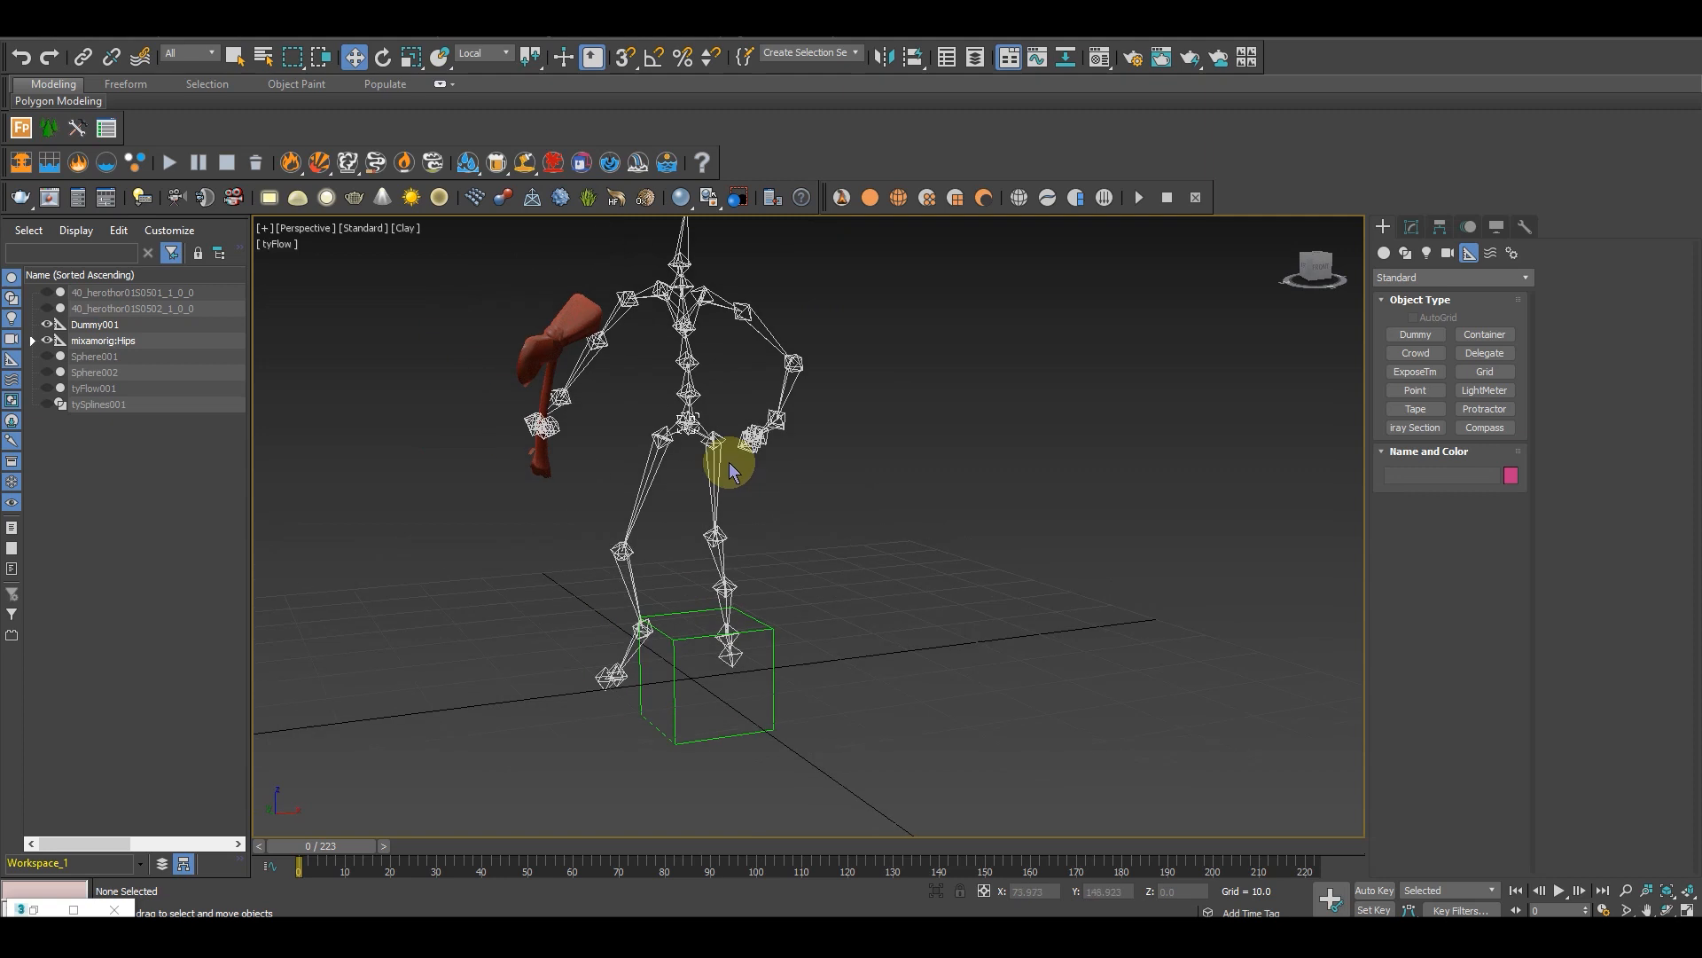
Step: Select the mixamorig:Hips root bone together with the dummy and isolate the two objects
left_click(710, 432)
scroll(676, 455, "up", 4)
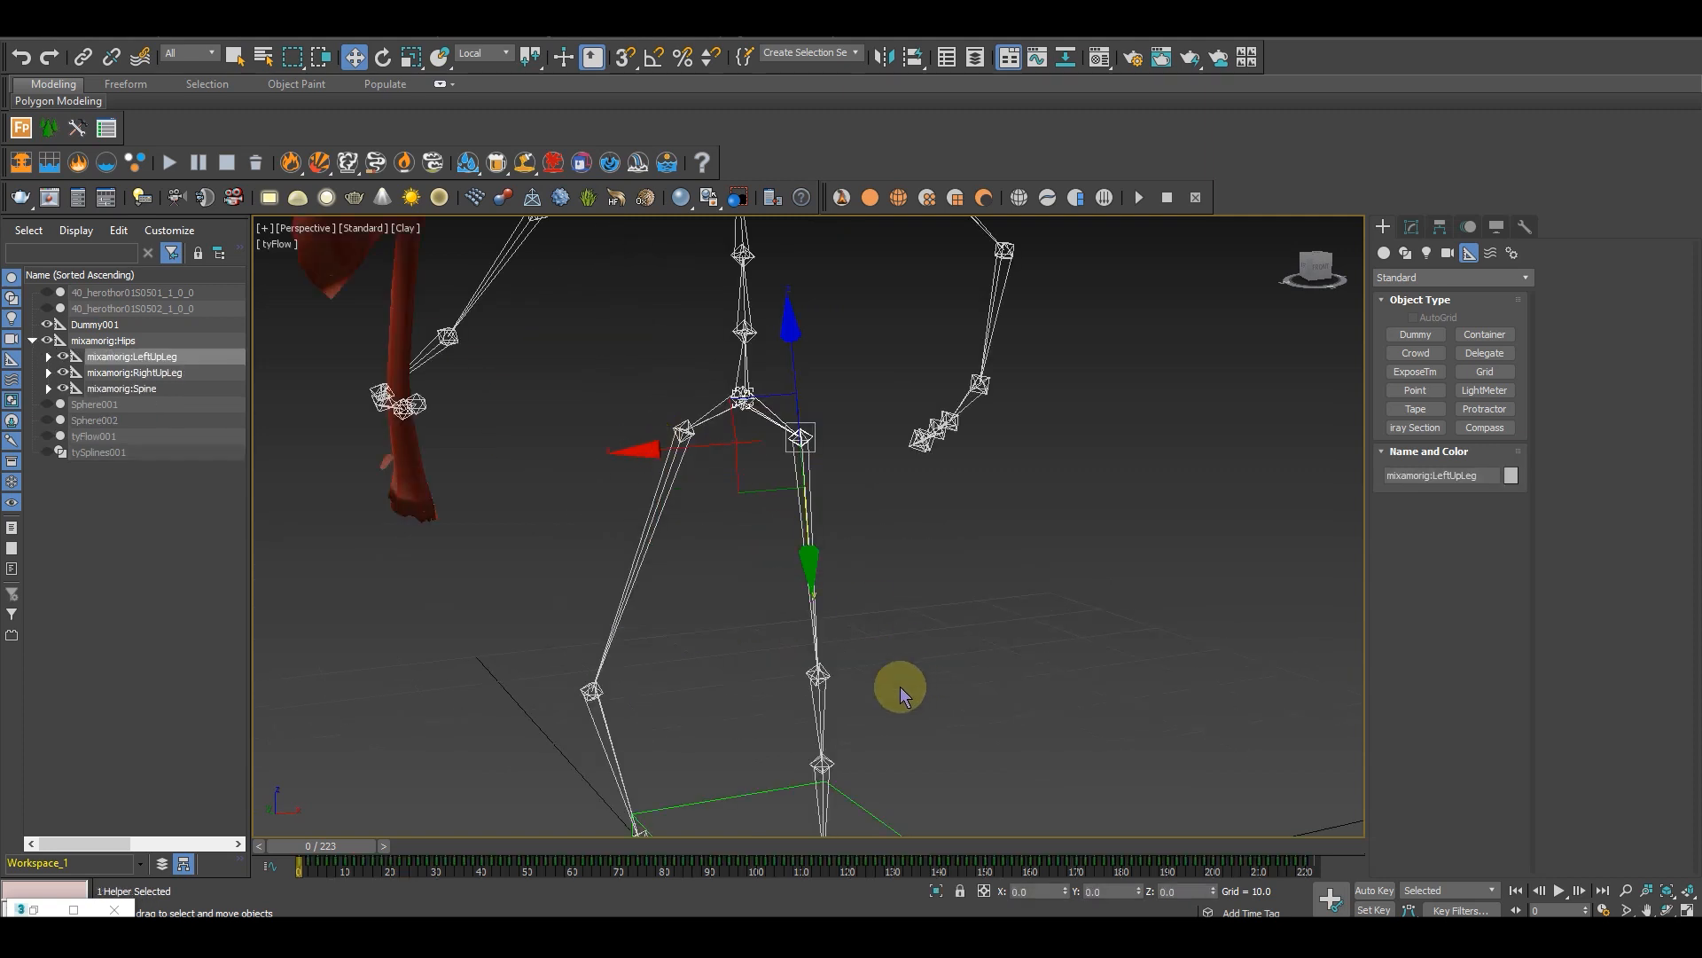
left_click(811, 632)
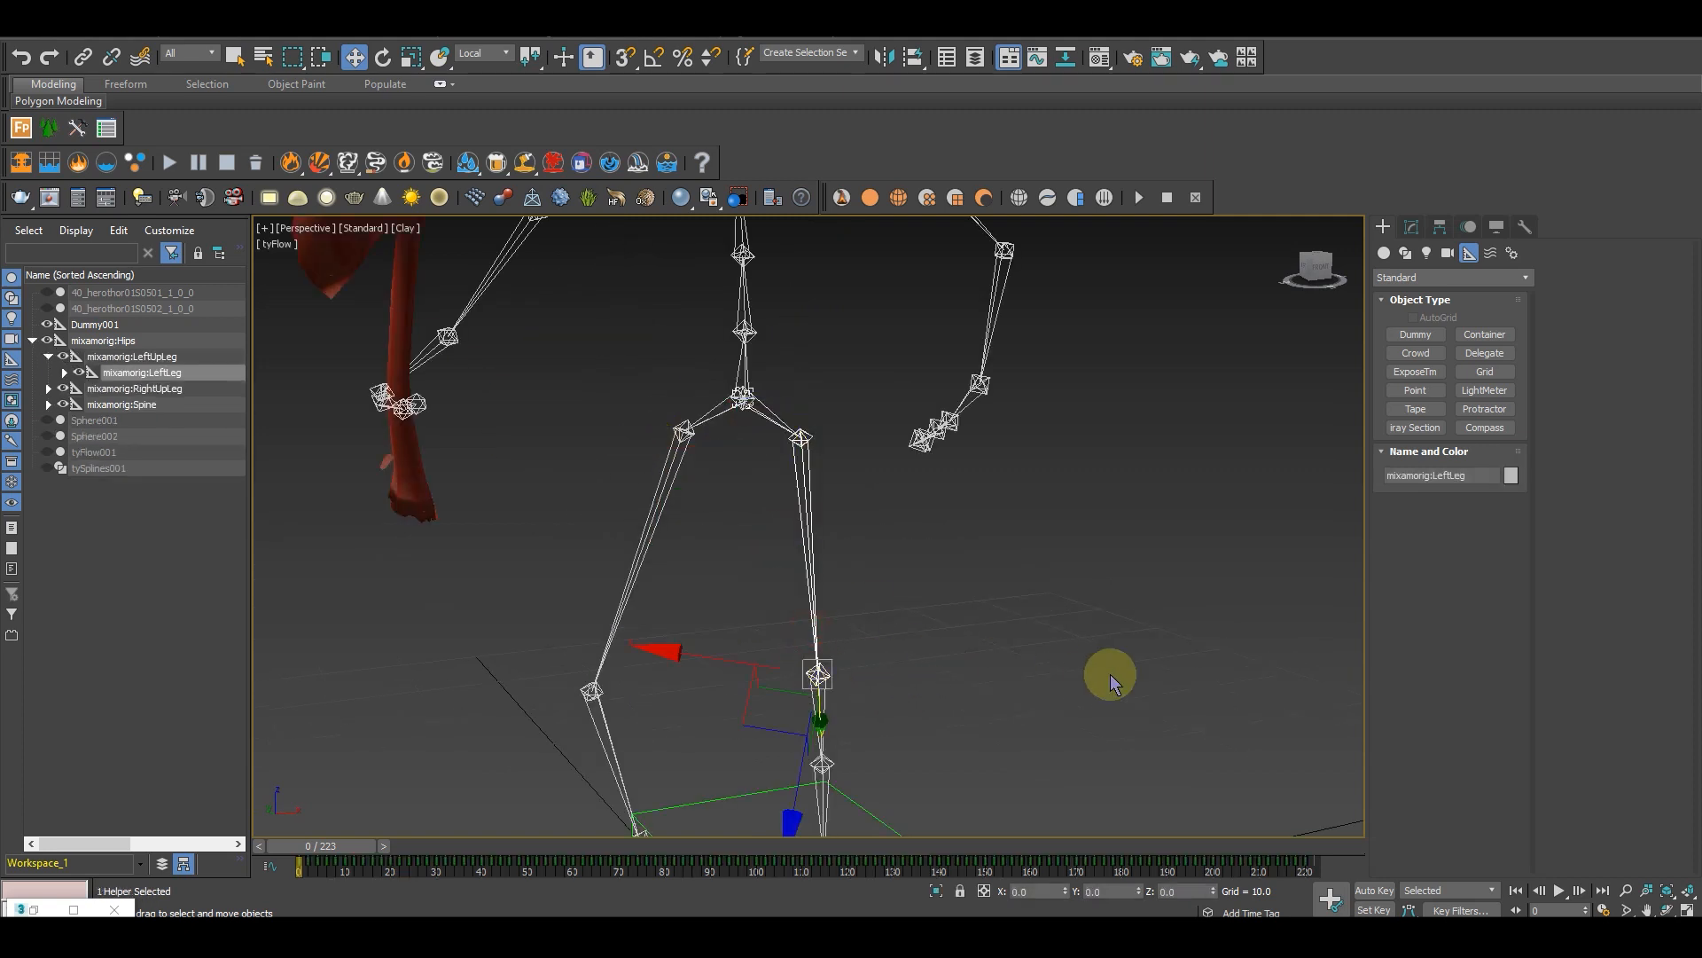
key("Page_Up")
key("Page_Up")
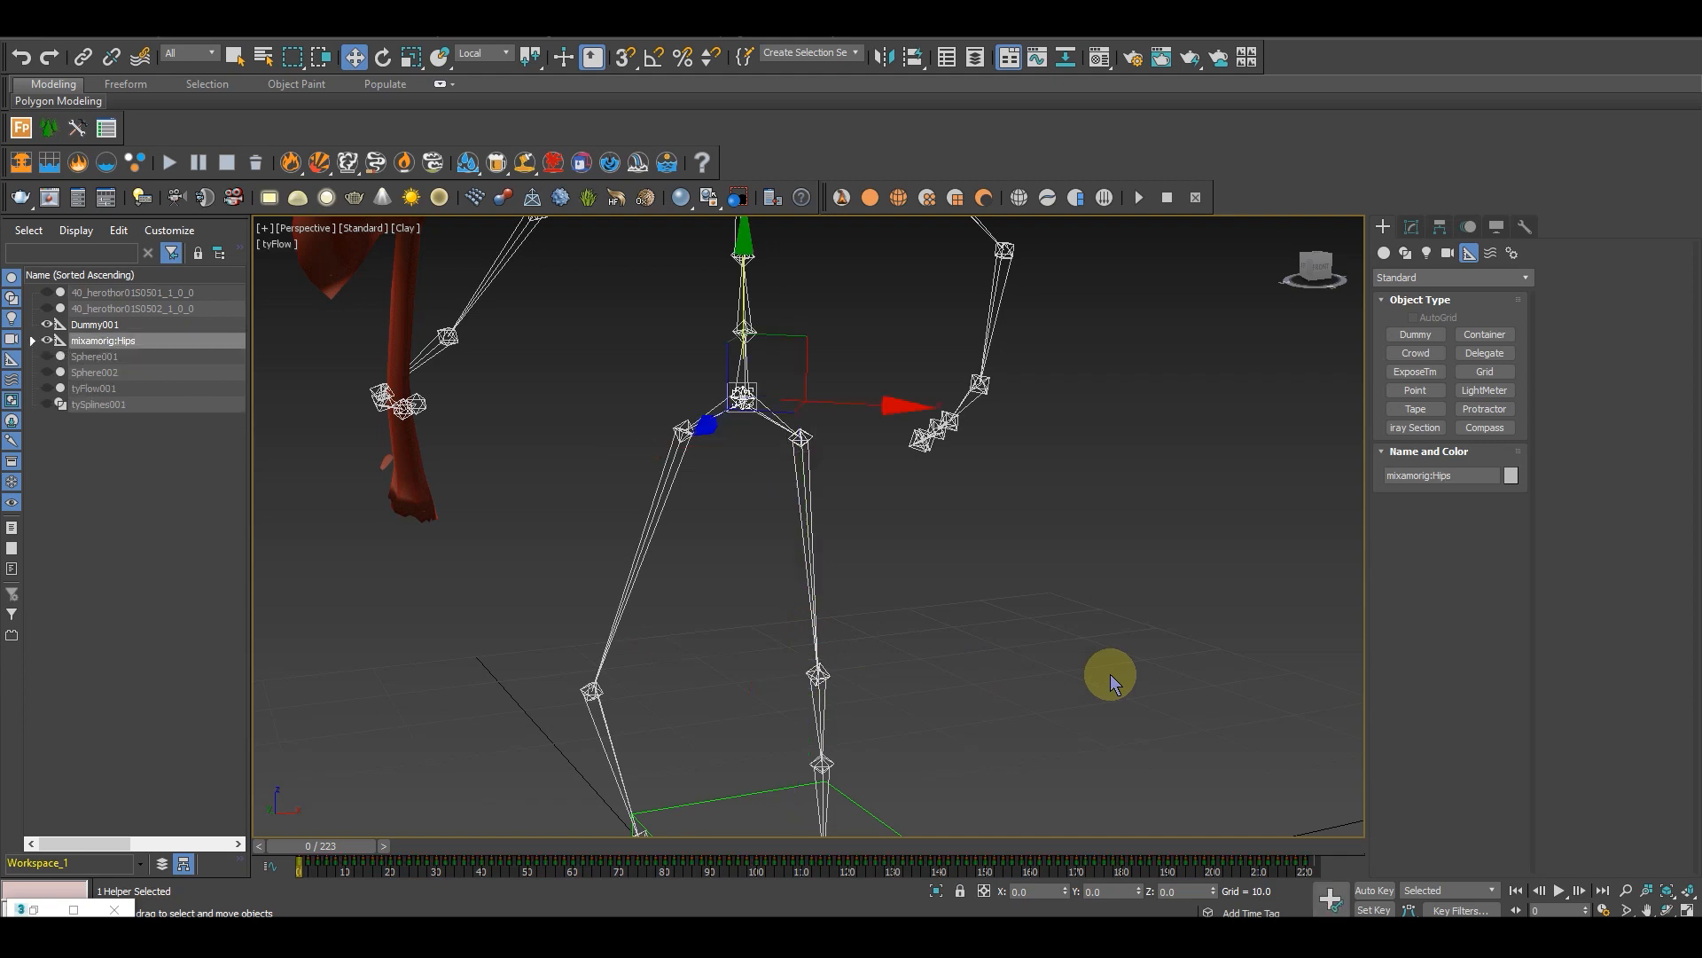
middle_click_drag(729, 452, 693, 635, "alt")
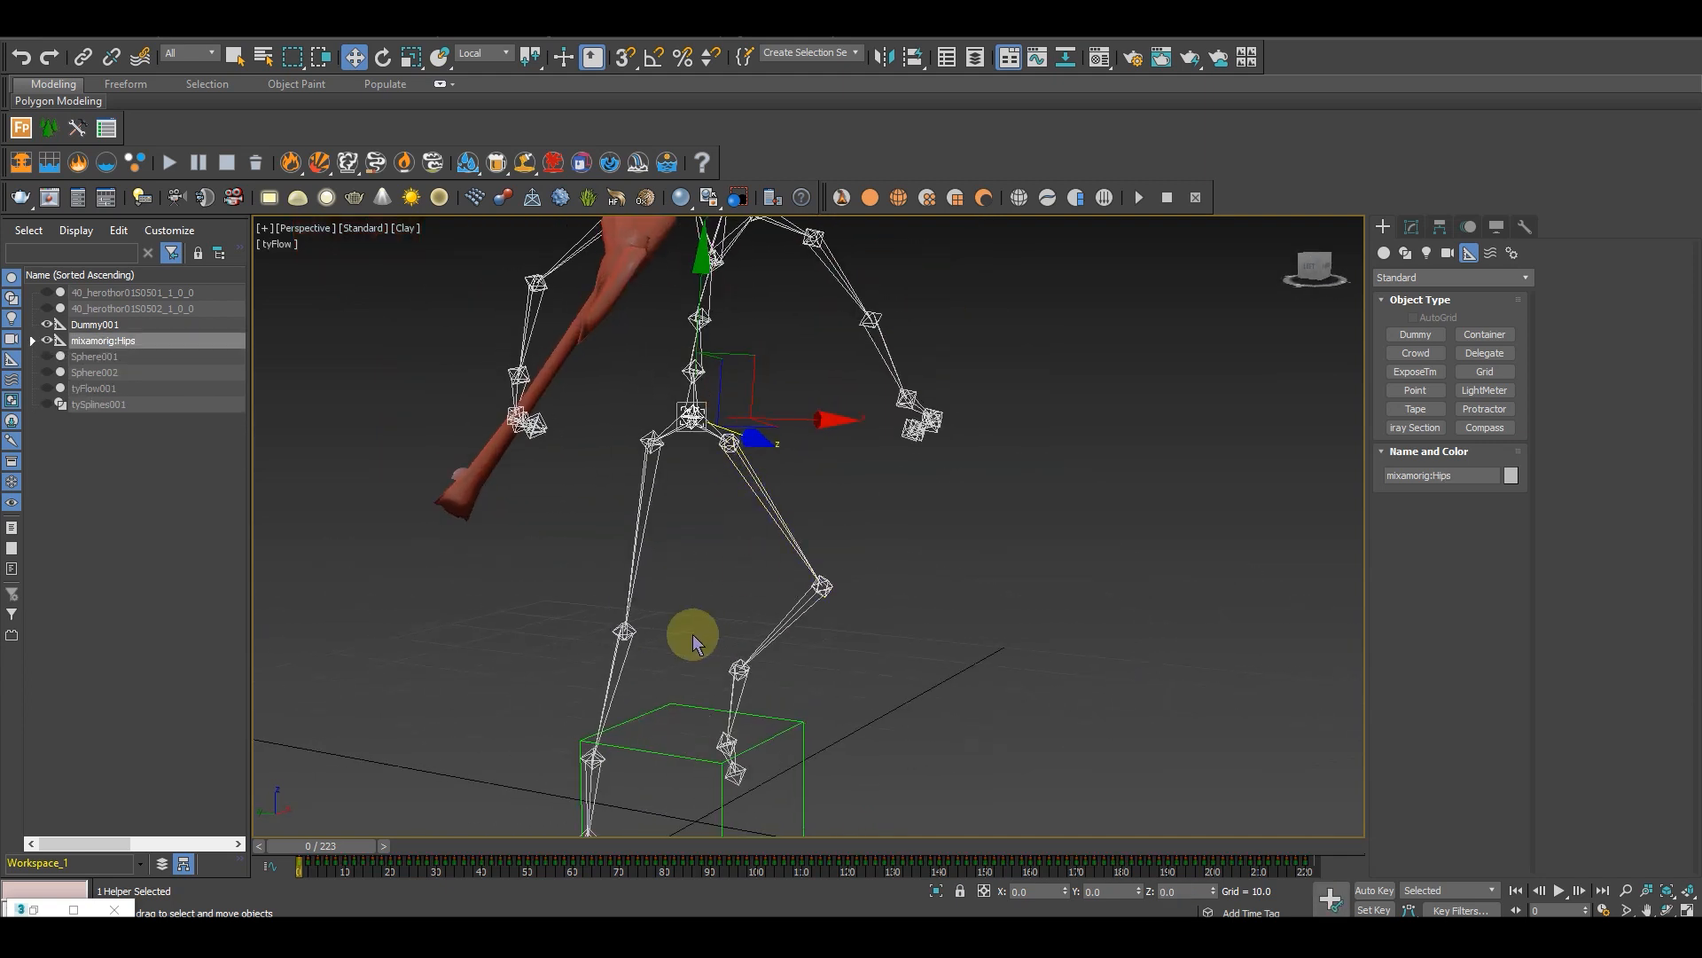
middle_click_drag(765, 547, 729, 717, "alt")
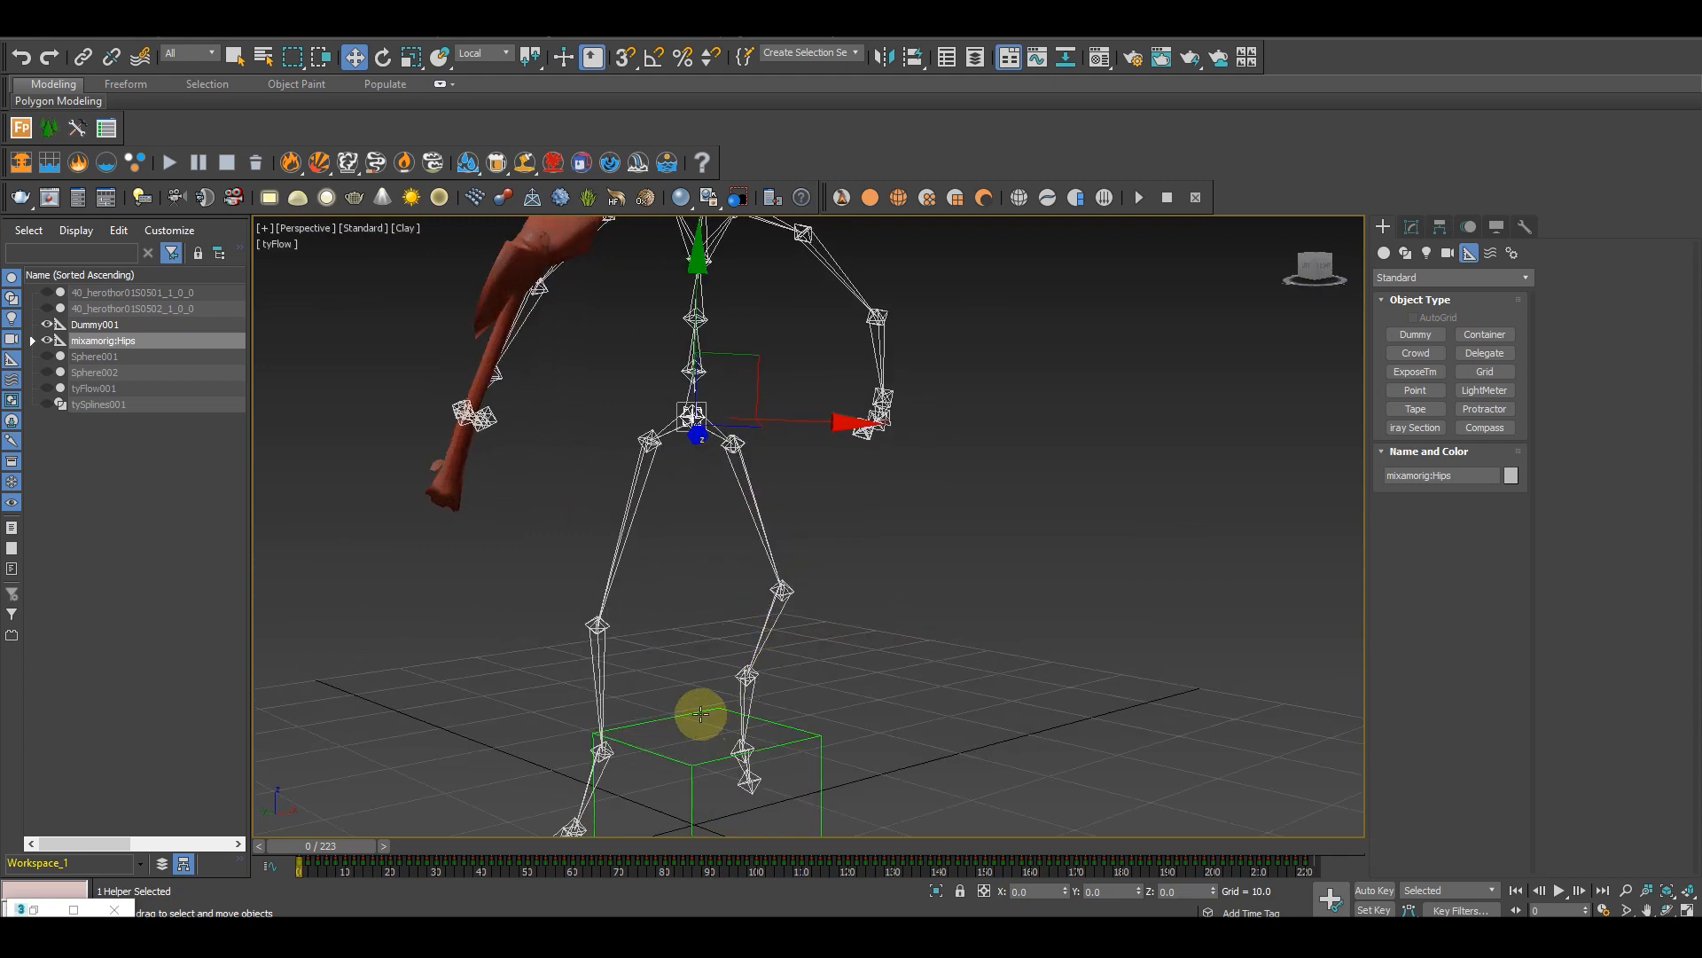
left_click(697, 712, "ctrl")
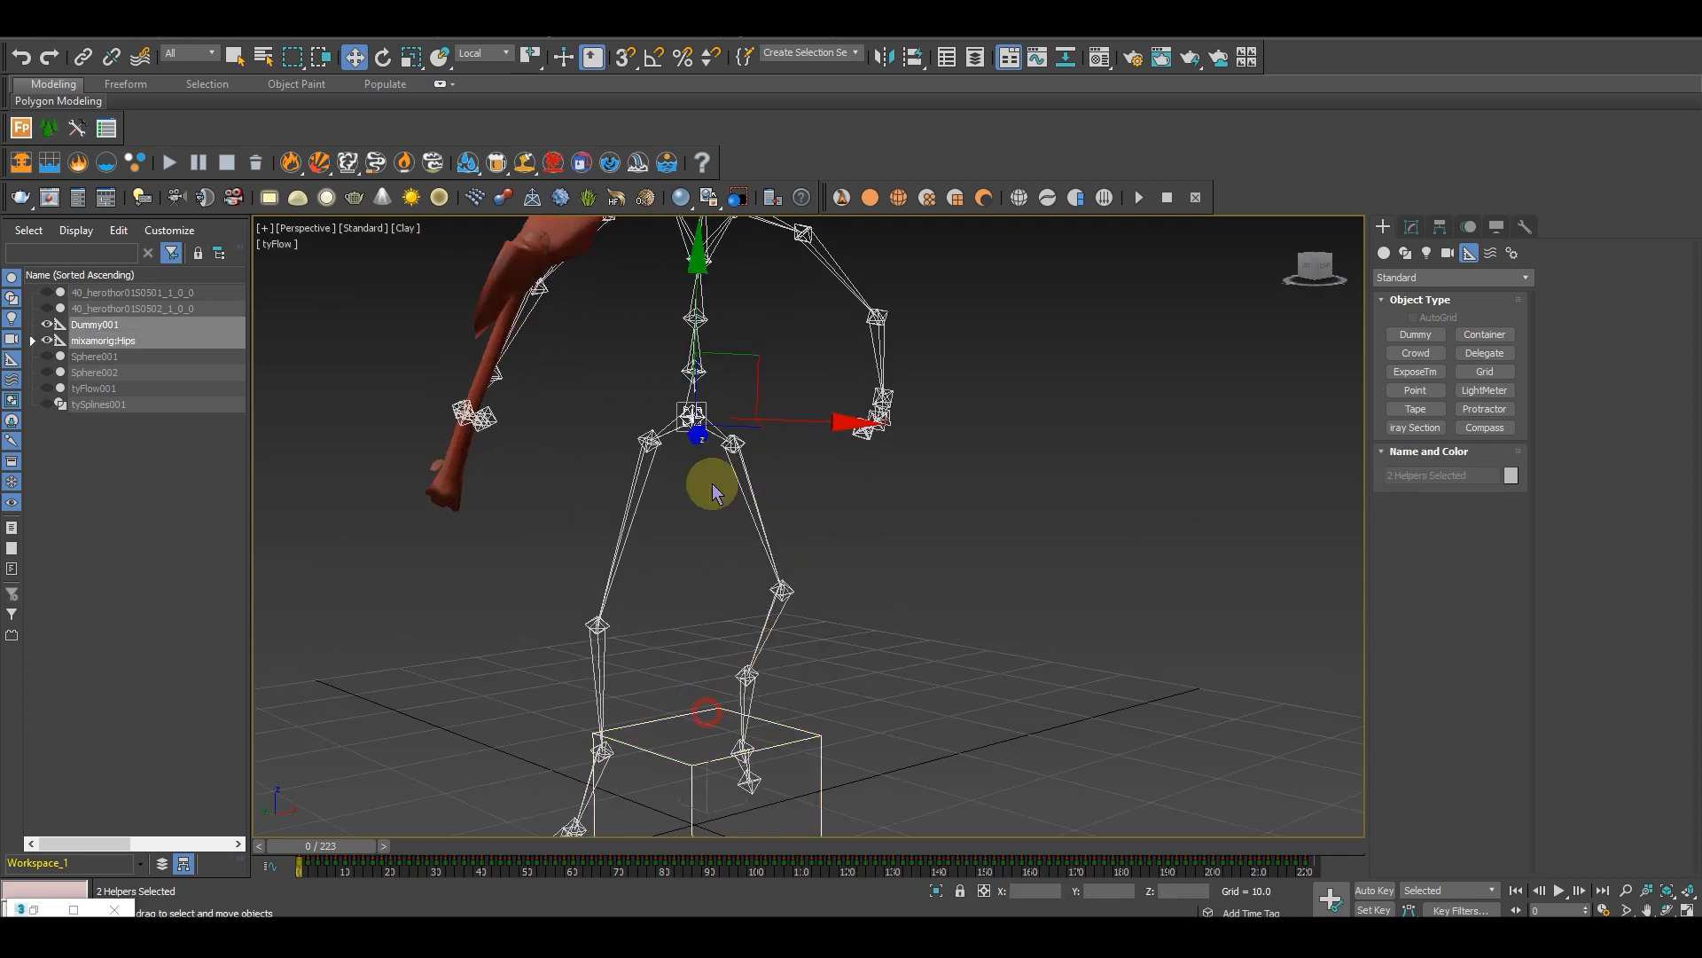
left_click(938, 891)
left_click(1013, 632)
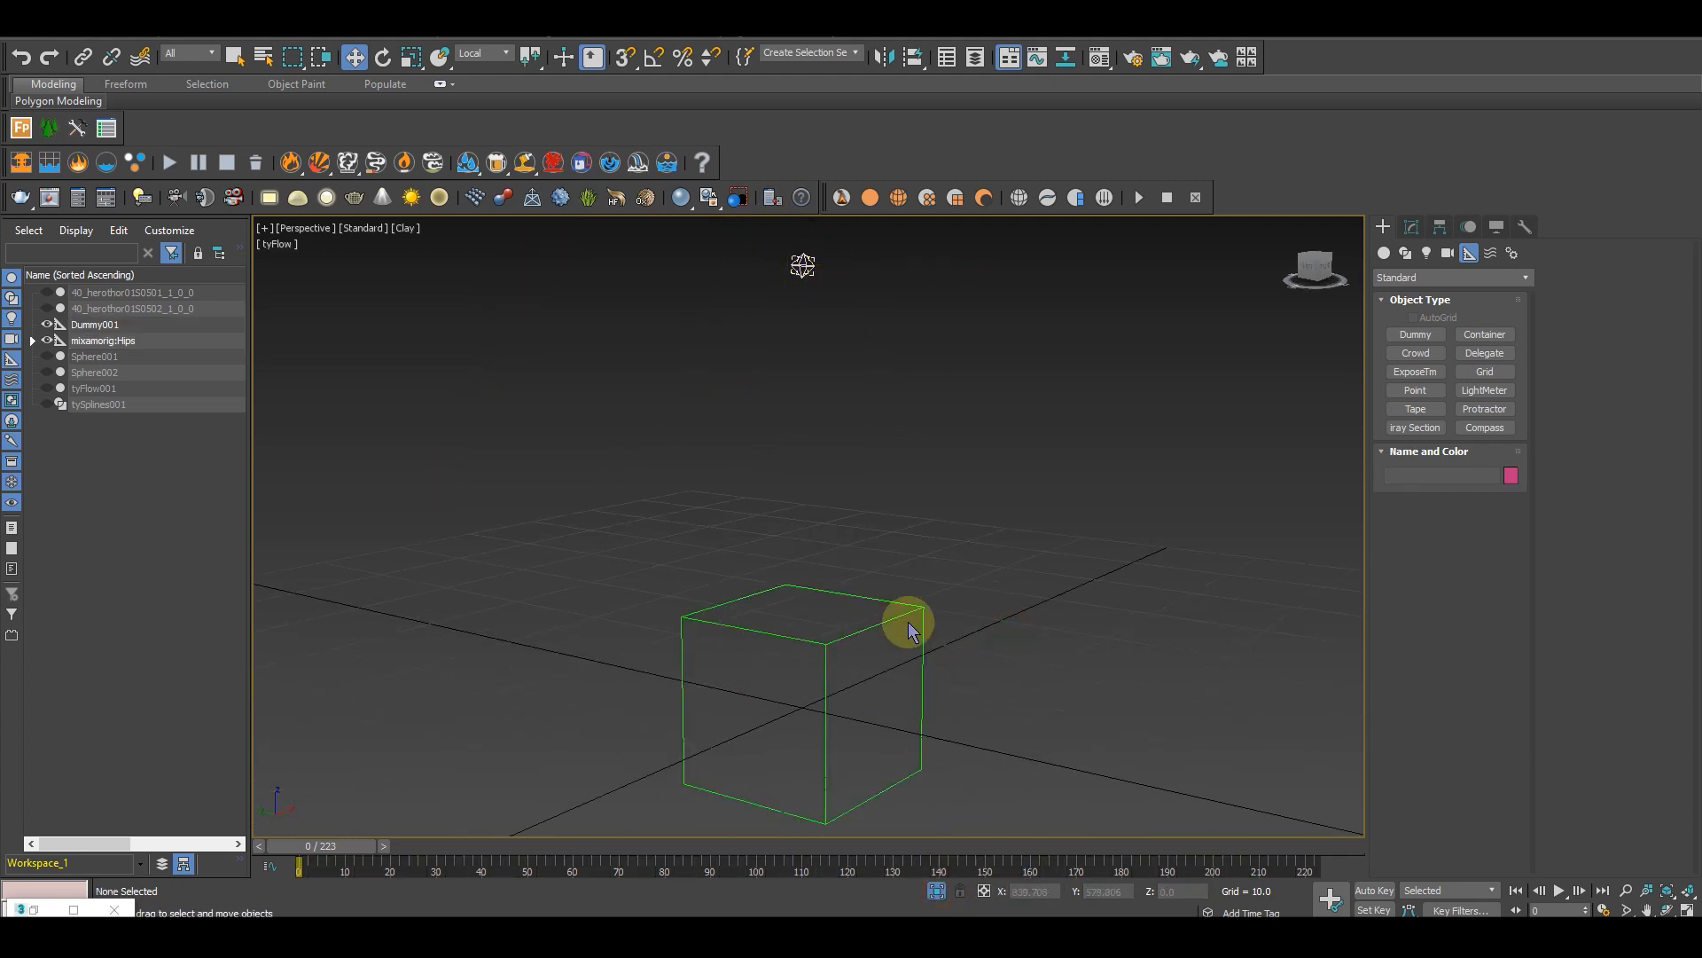
Step: Link the mixamorig:Hips bone to the dummy as its parent, and select the dummy with the Move tool
left_click(804, 265)
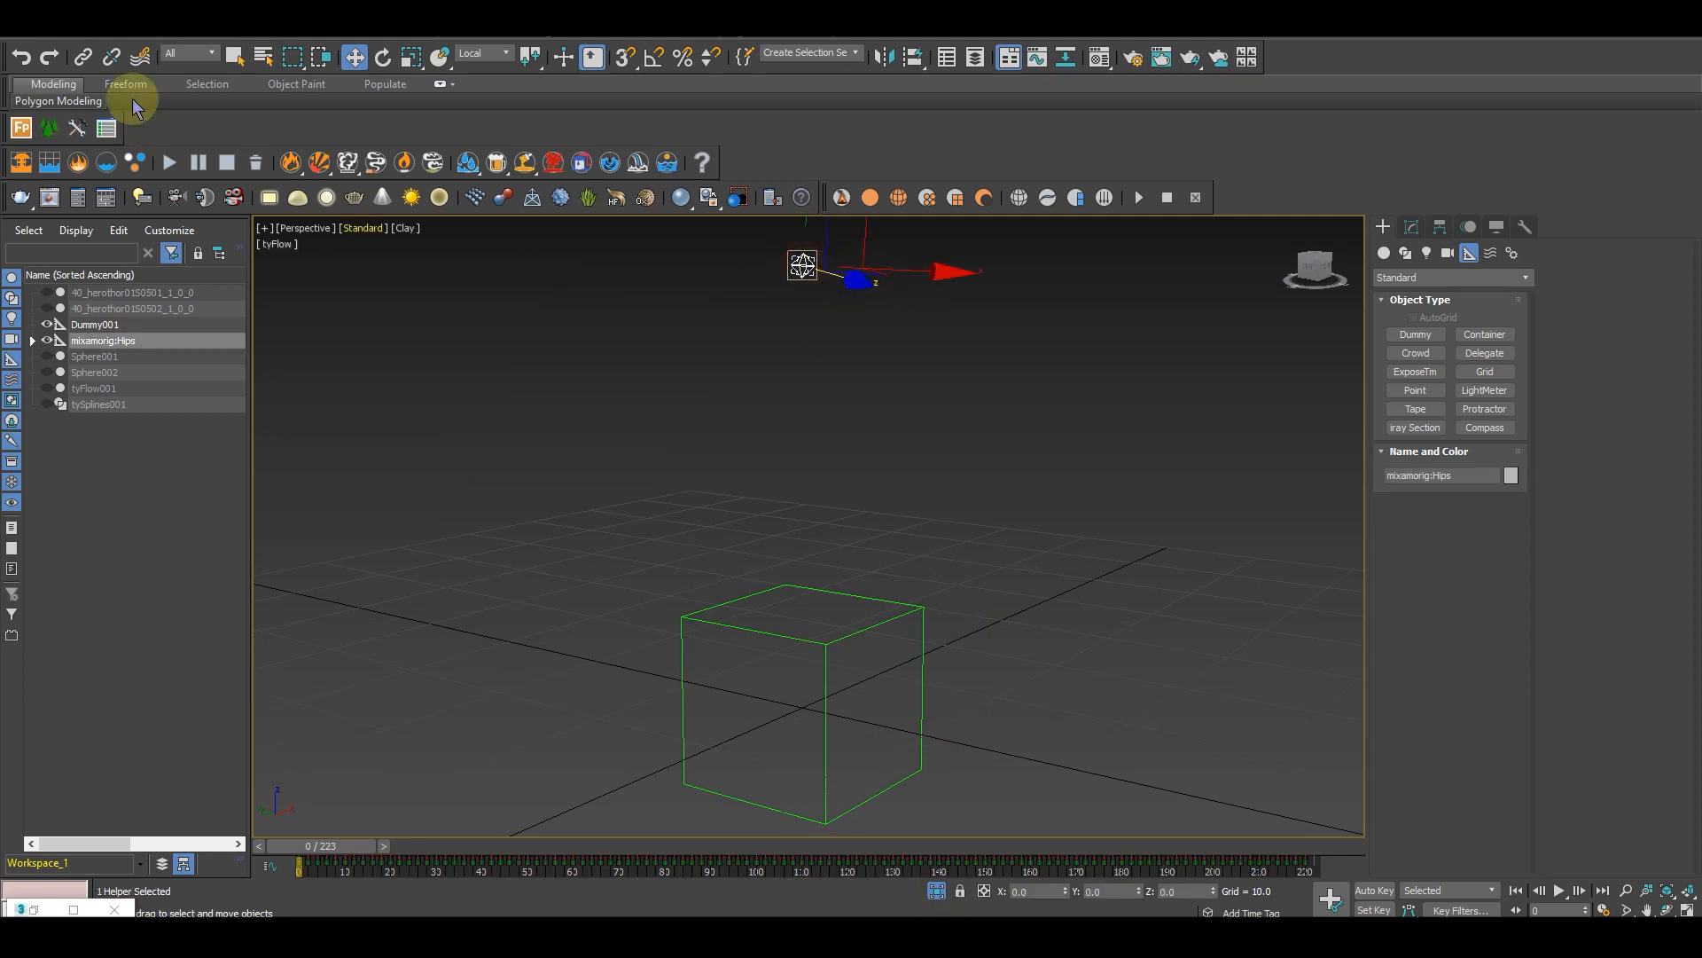
left_click(82, 58)
left_click_drag(803, 264, 986, 535)
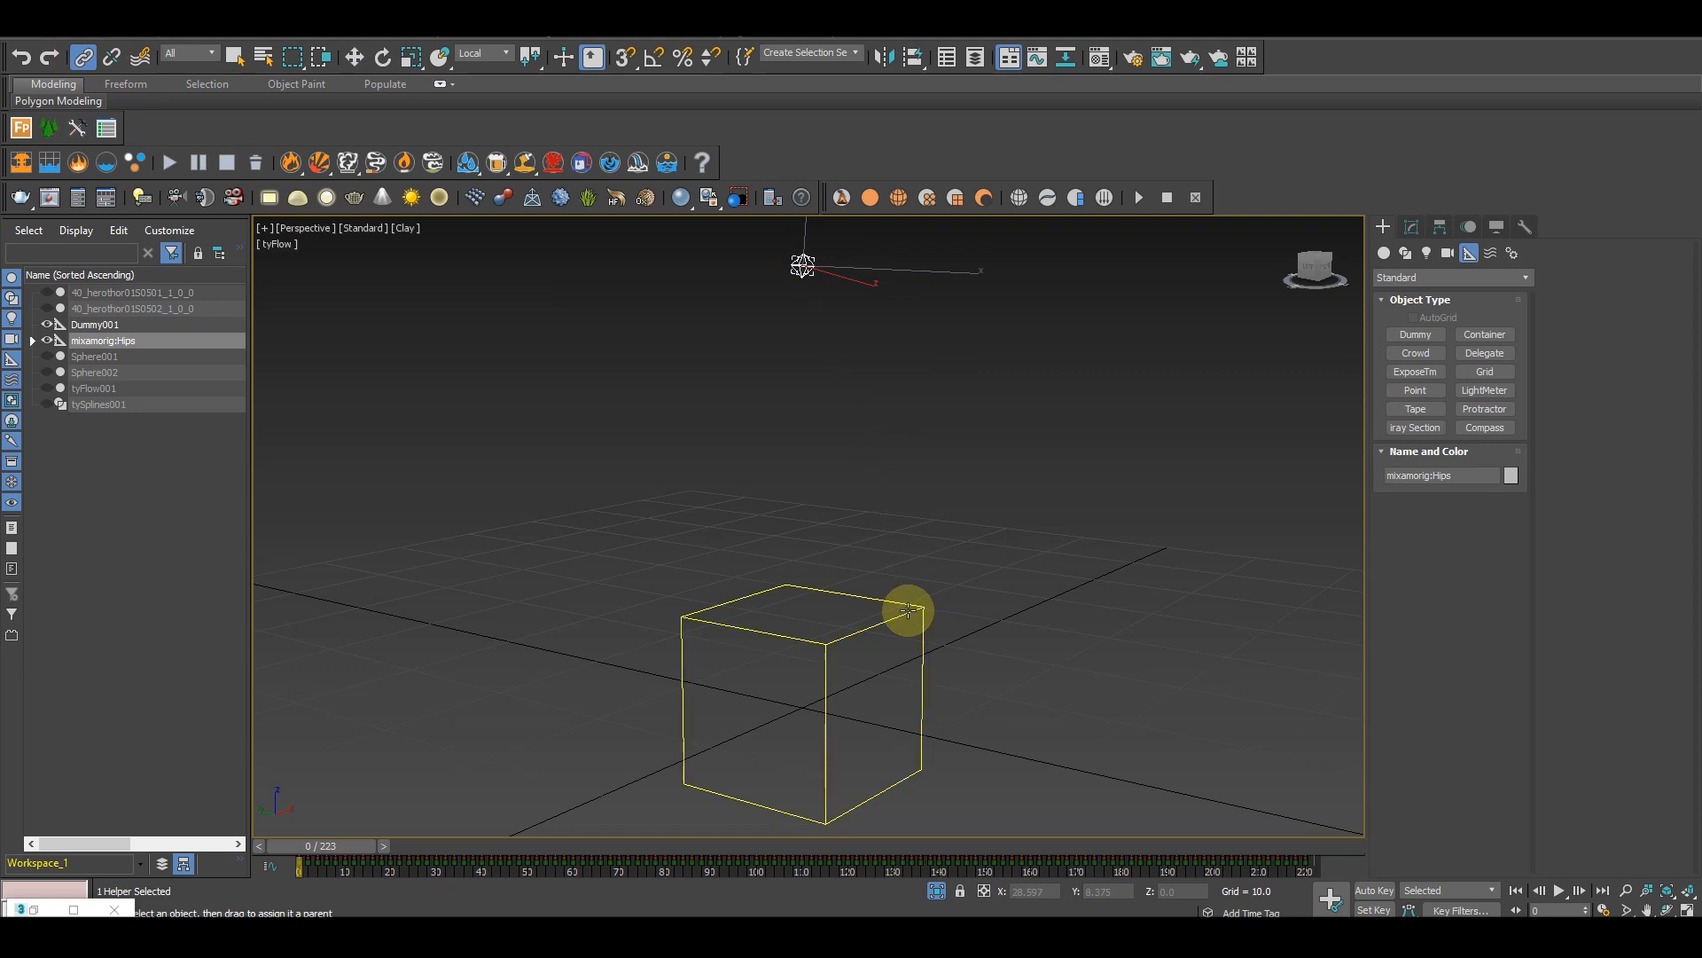
left_click_drag(908, 610, 906, 612)
key("w")
left_click(821, 581)
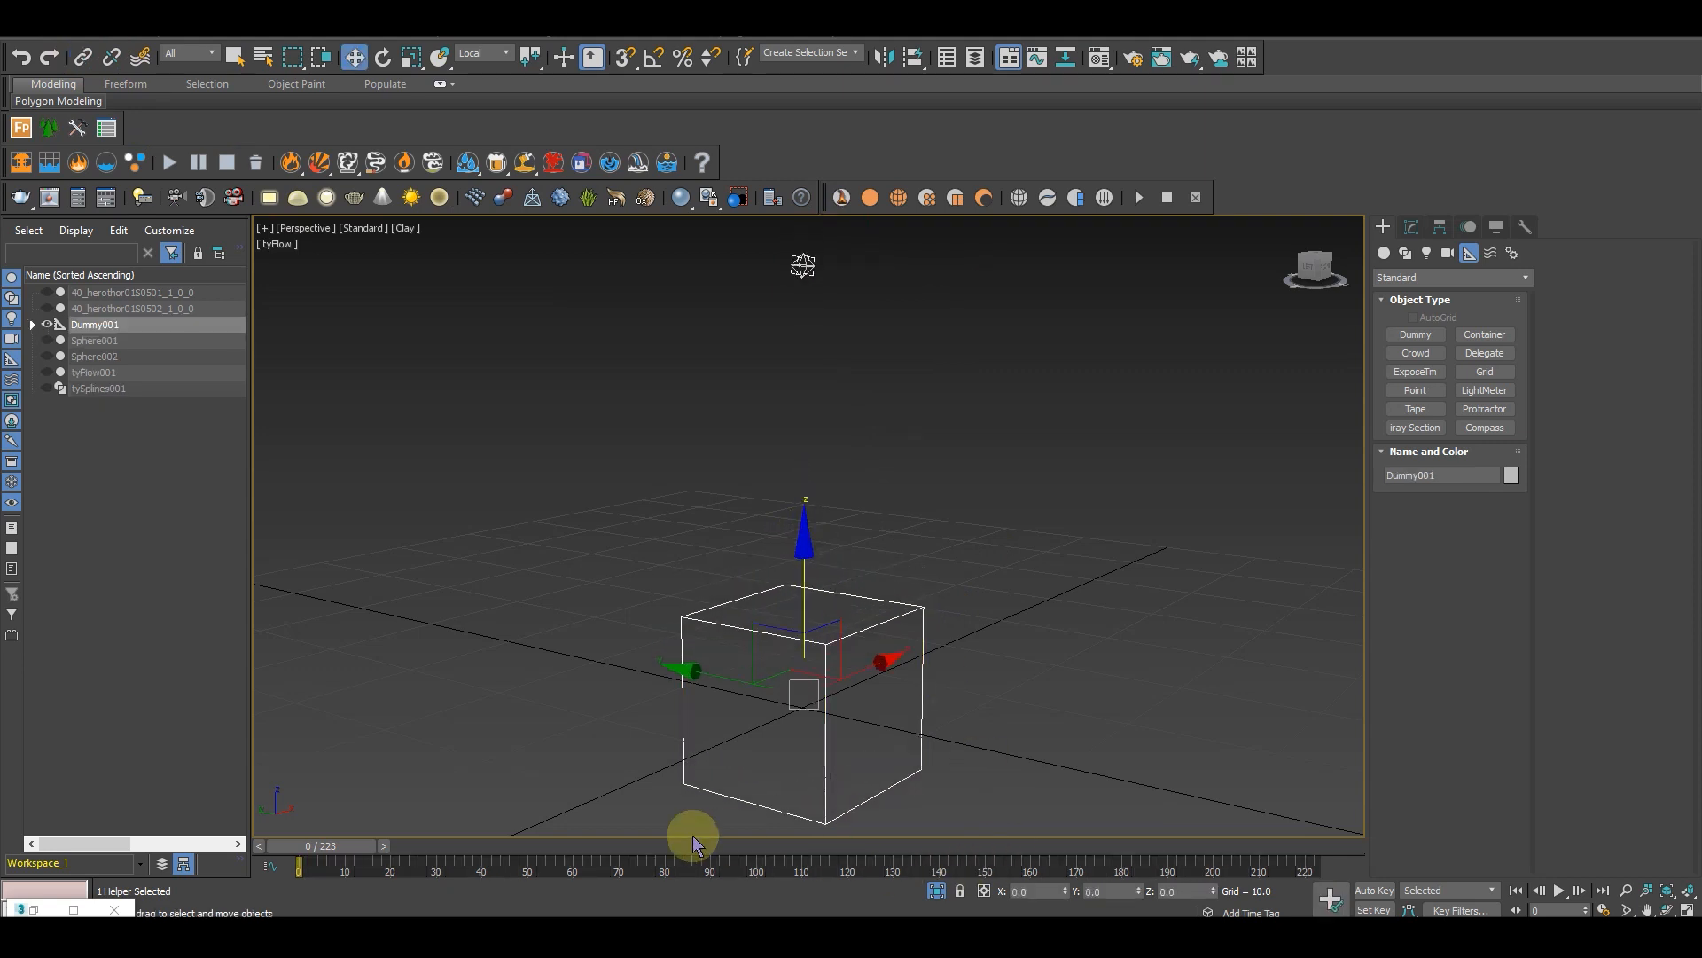
Step: Exit isolation, unhide all objects, and hide Sphere001, Sphere002, tyFlow001 and tySplines001 again
left_click(940, 891)
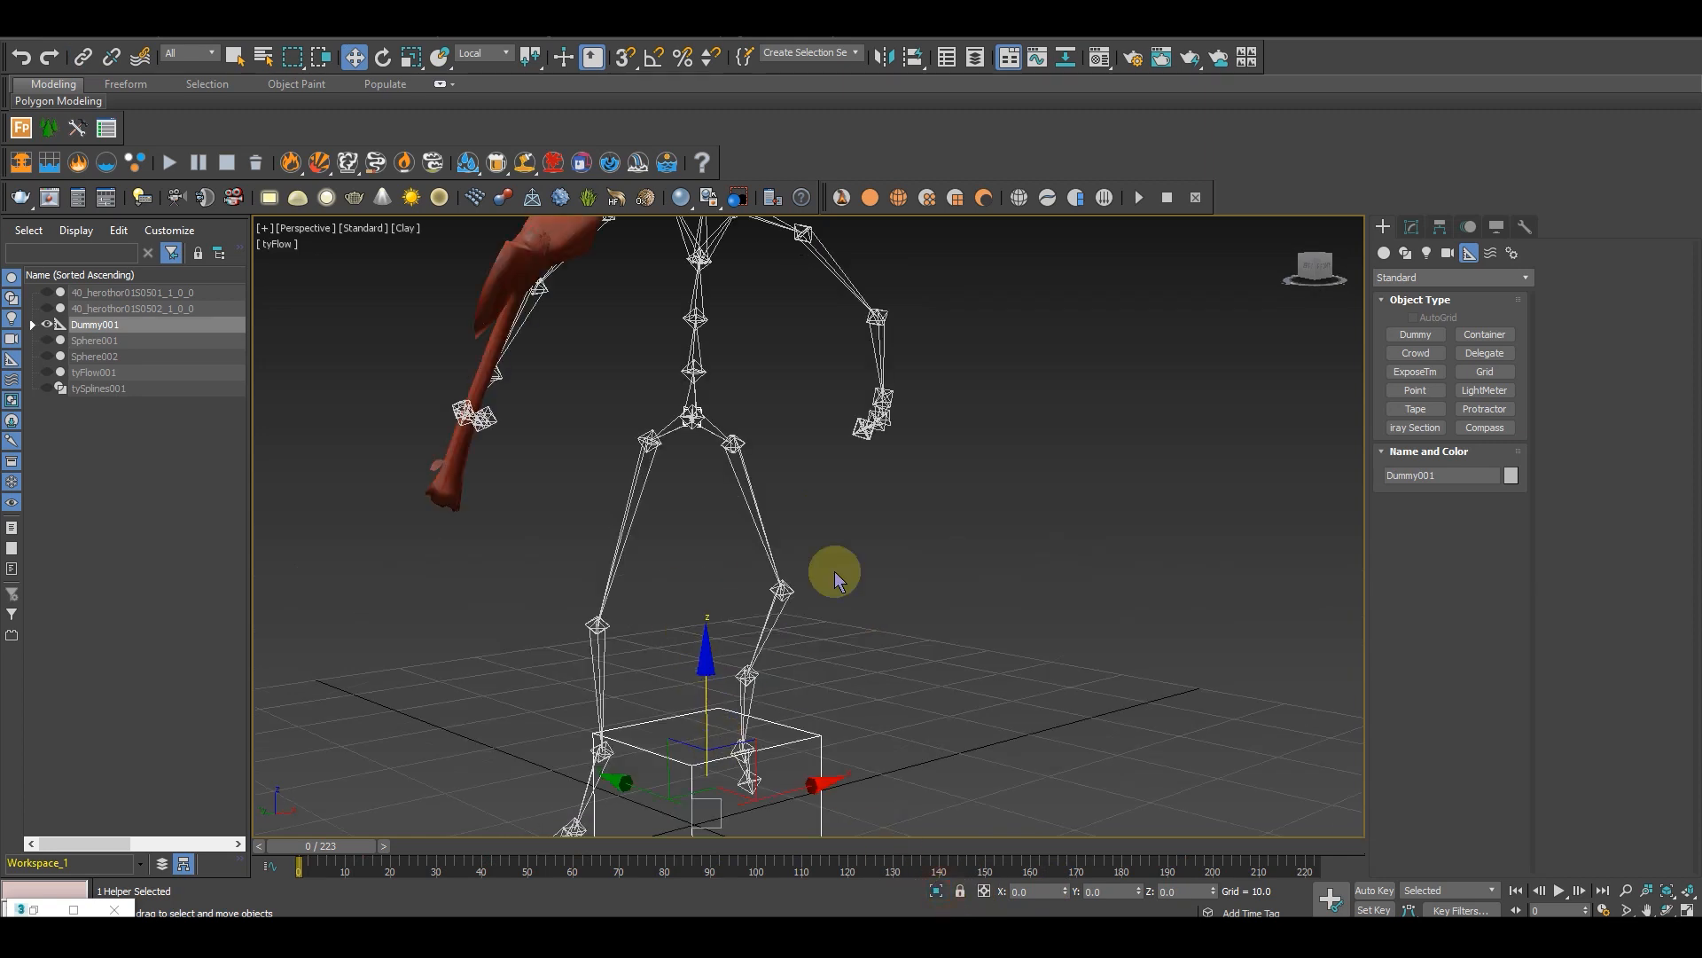
right_click(955, 443)
left_click(989, 441)
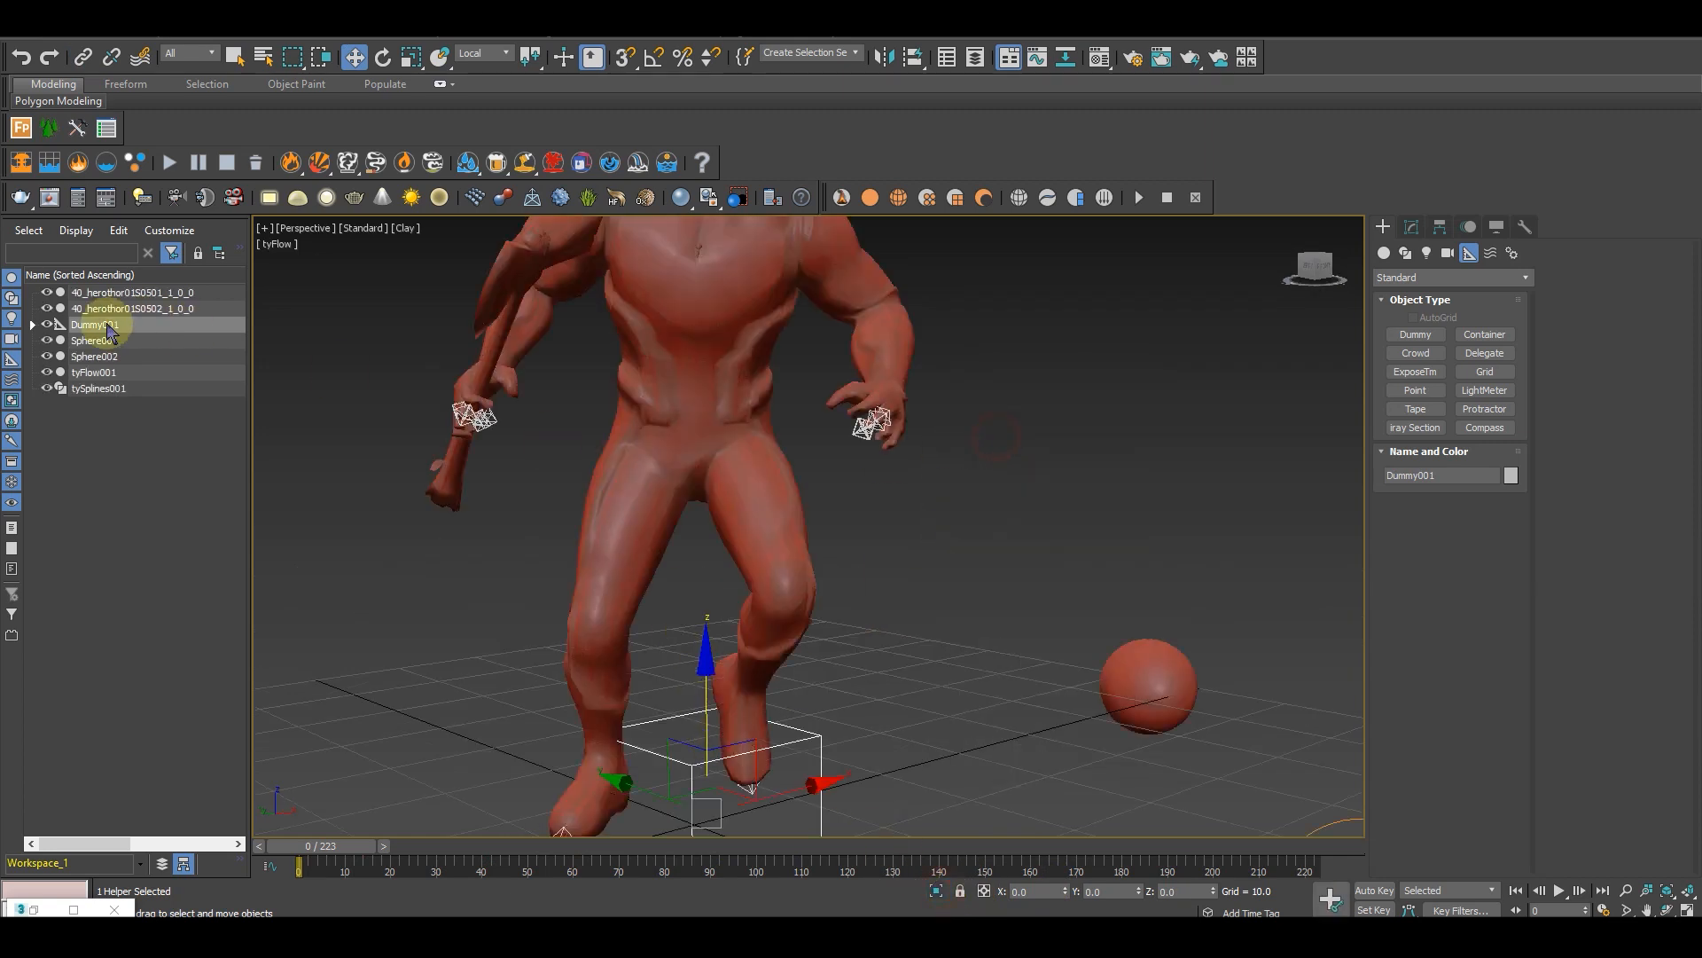
left_click(47, 341)
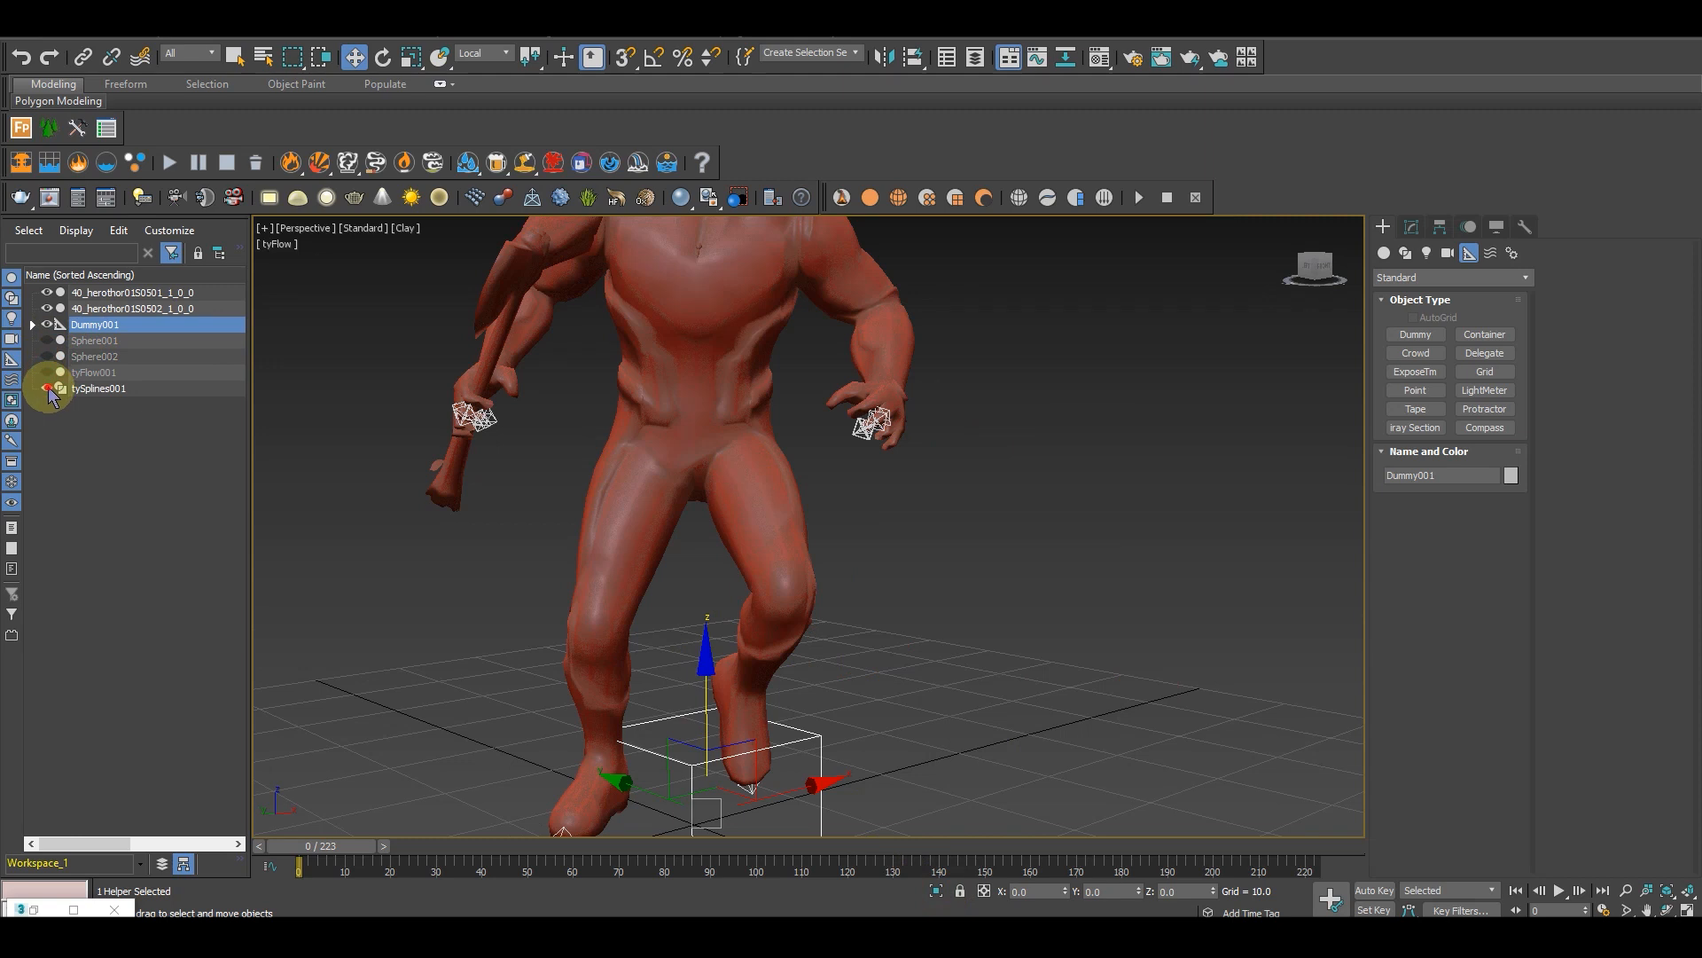
Step: Test-move the dummy along its Y axis to check that the character follows, and undo the move
middle_click_drag(753, 804, 794, 687, "alt")
left_click_drag(652, 722, 589, 709)
scroll(694, 605, "down", 5)
key("ctrl+z")
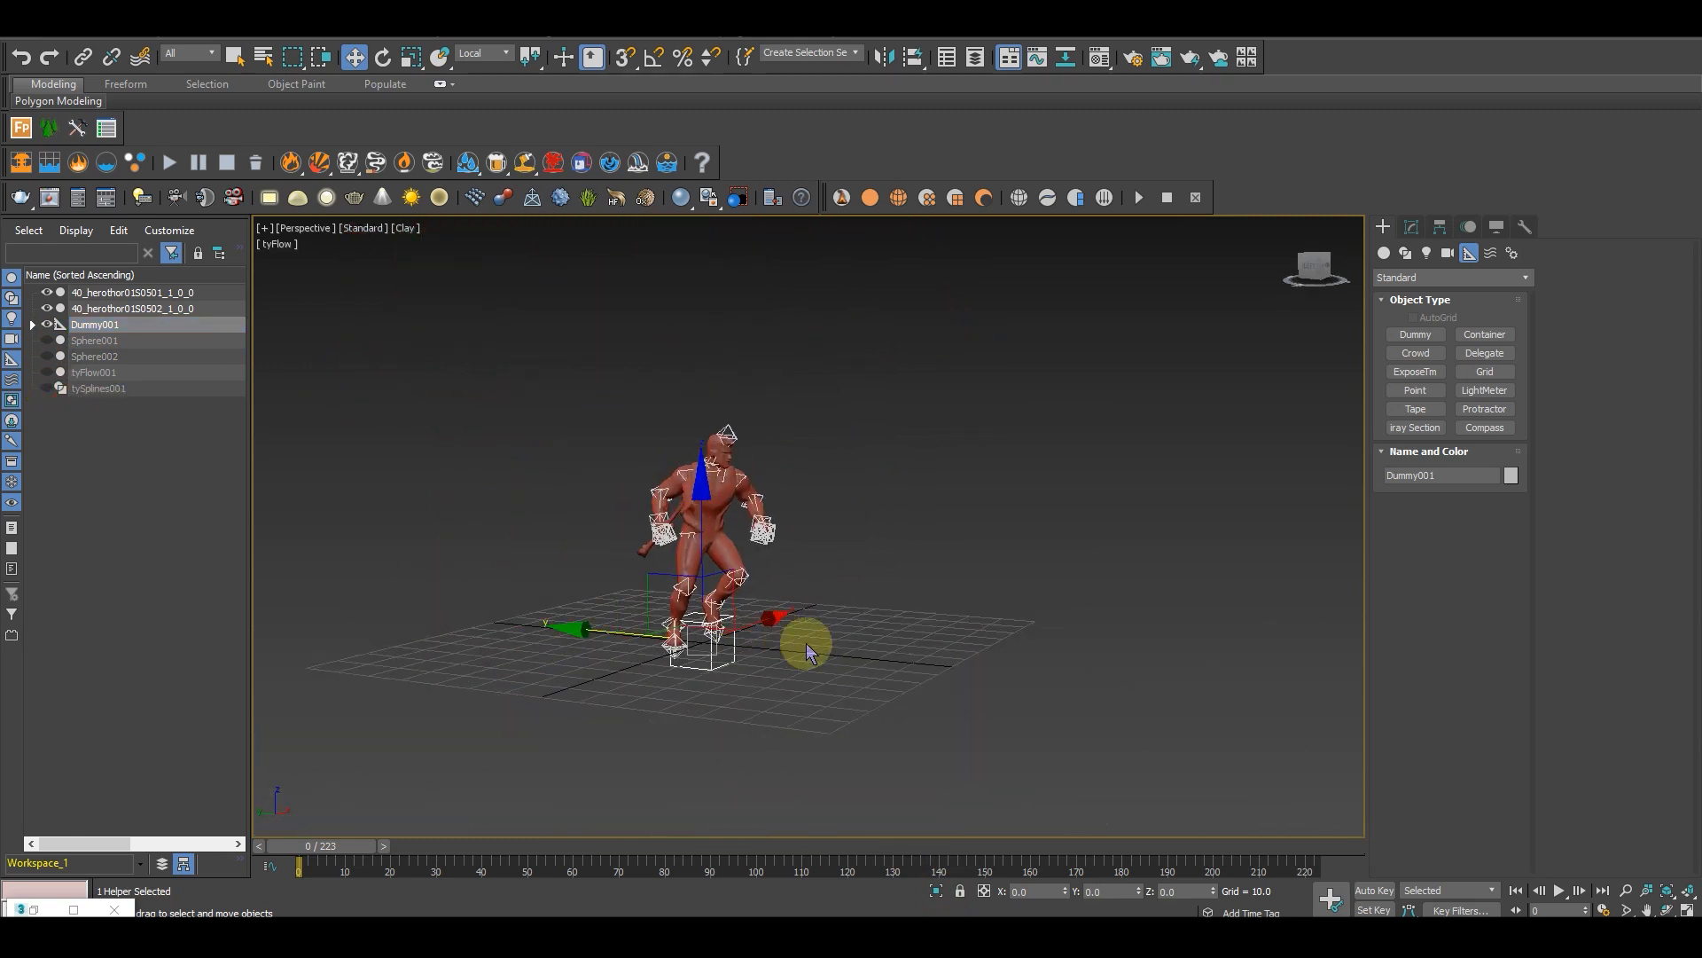
Step: At frame 53, turn on Auto Key and create a position, rotation and scale key for the dummy
scroll(780, 645, "up", 5)
middle_click_drag(784, 651, 703, 680, "alt")
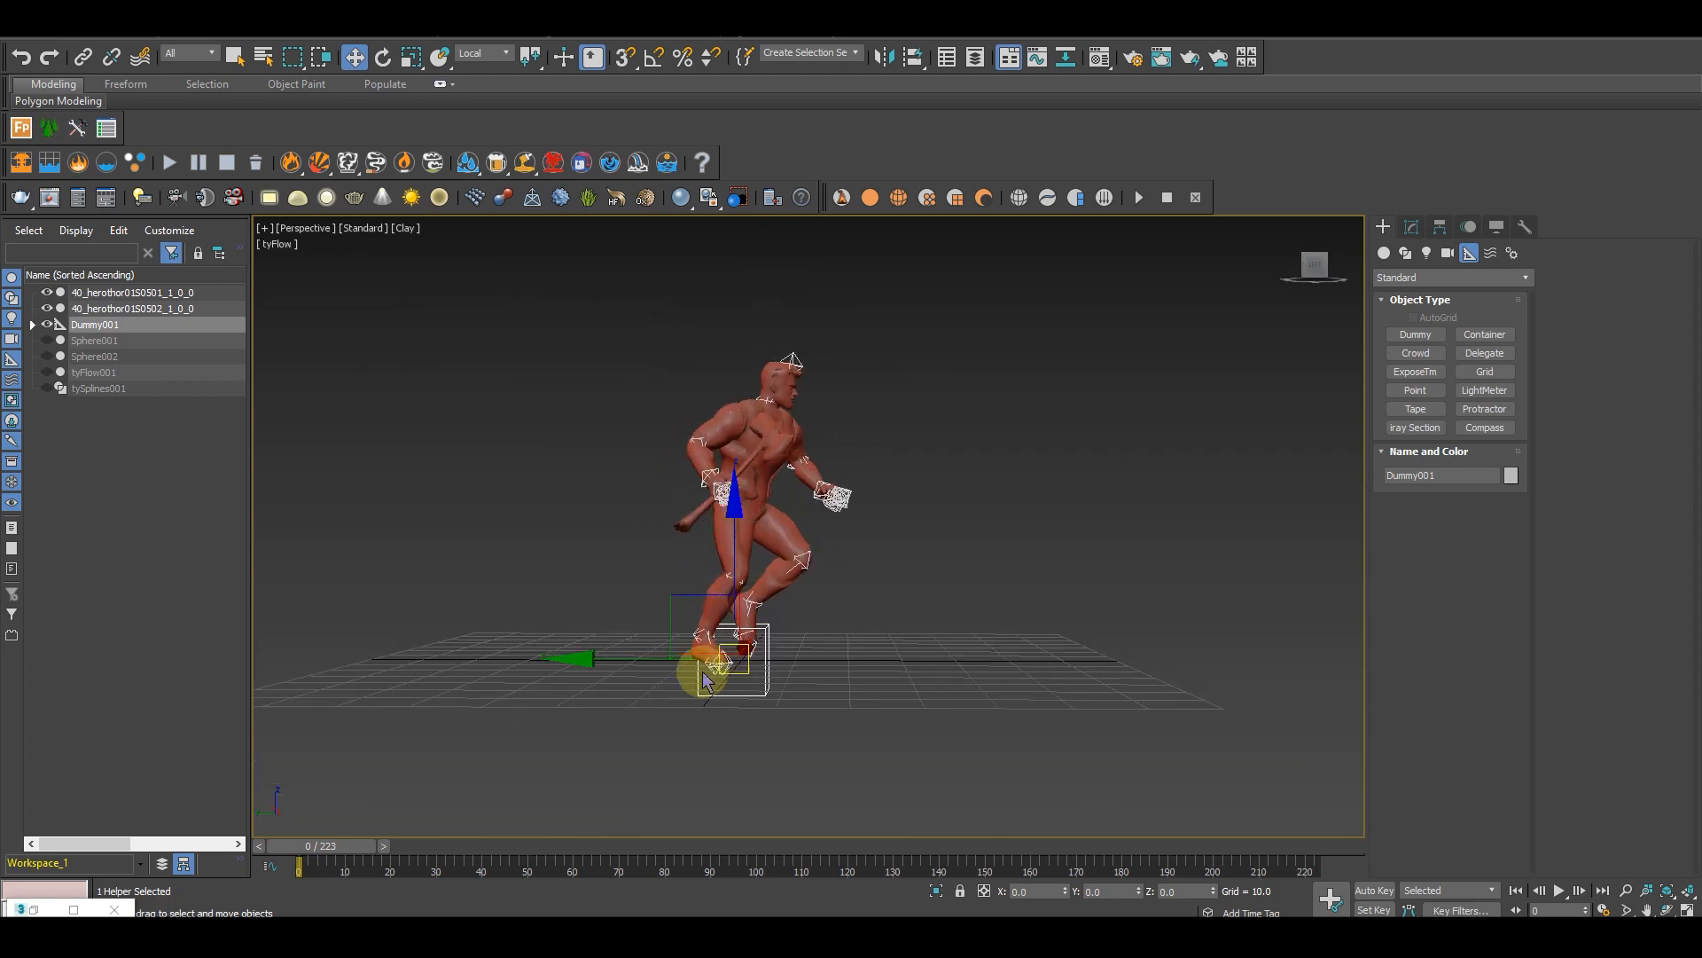
scroll(703, 646, "down", 5)
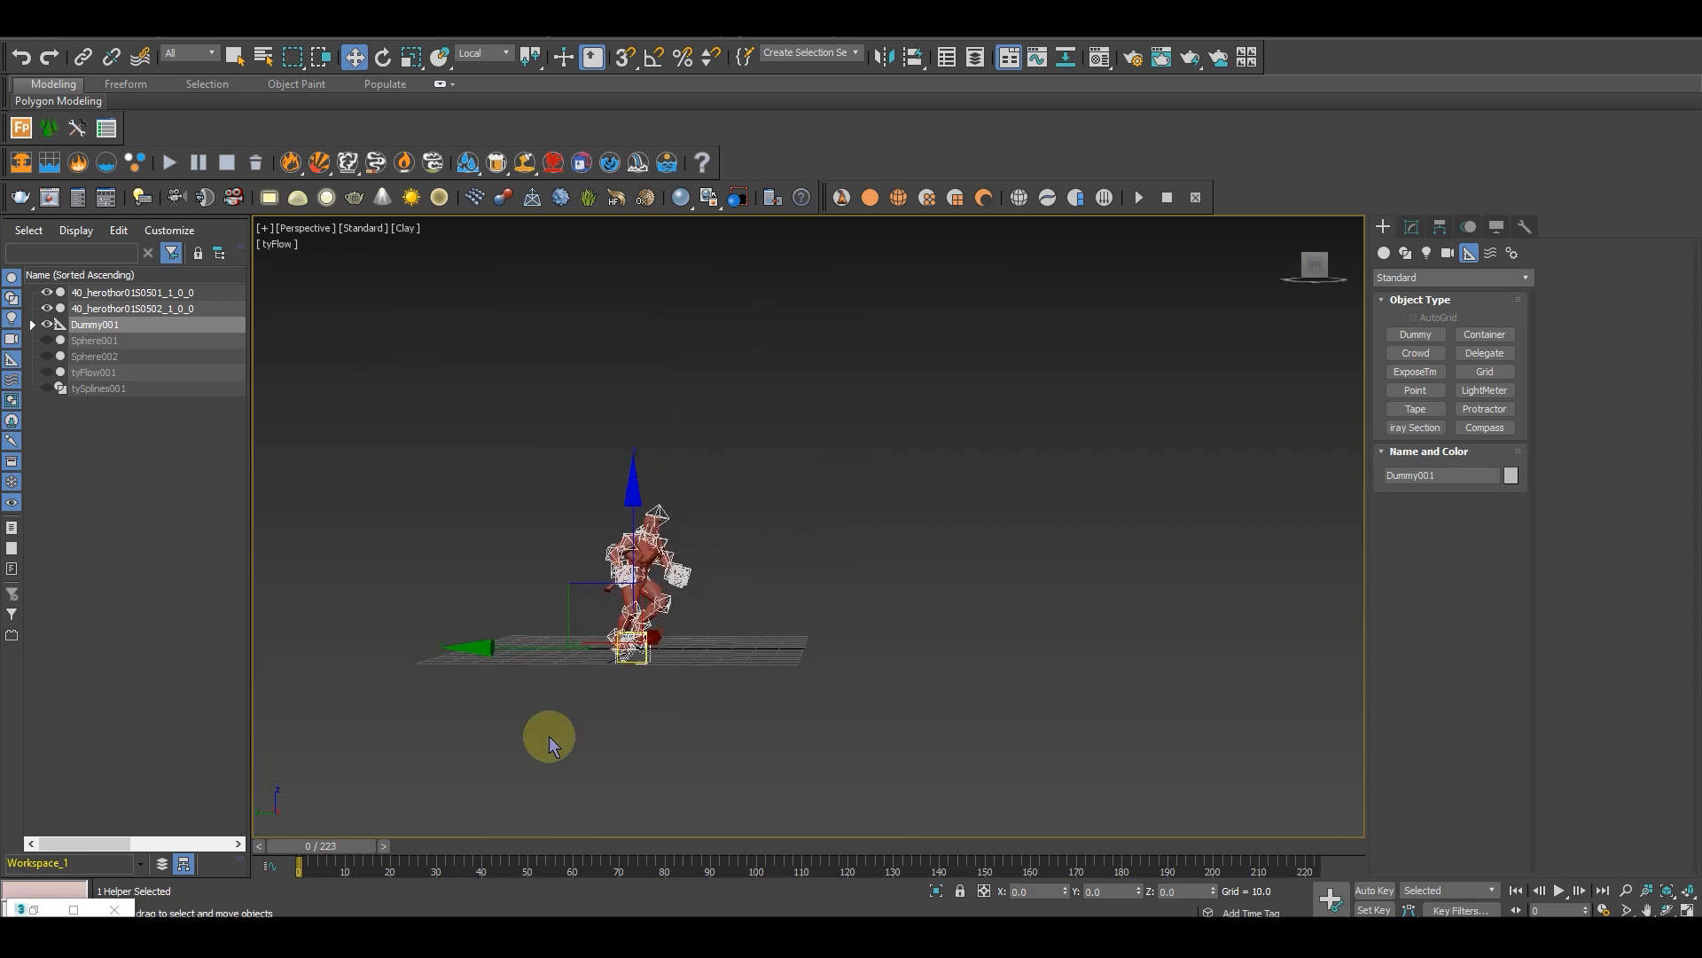
left_click_drag(332, 853, 568, 878)
scroll(668, 574, "up", 3)
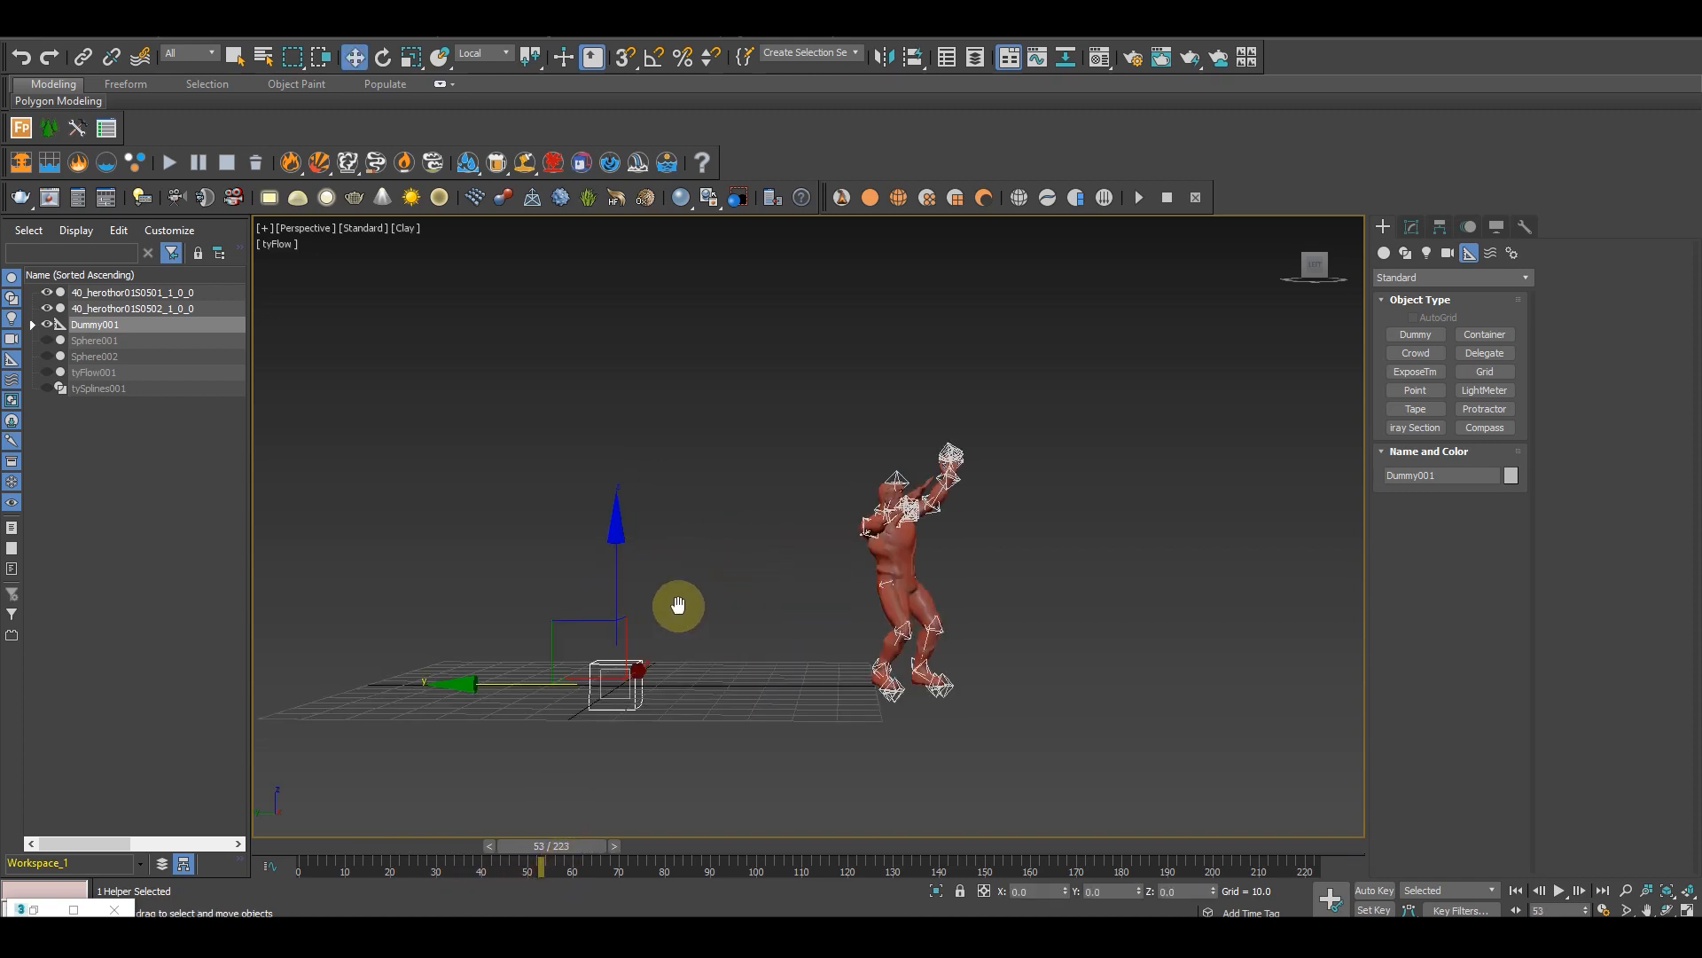
middle_click_drag(677, 606, 561, 556)
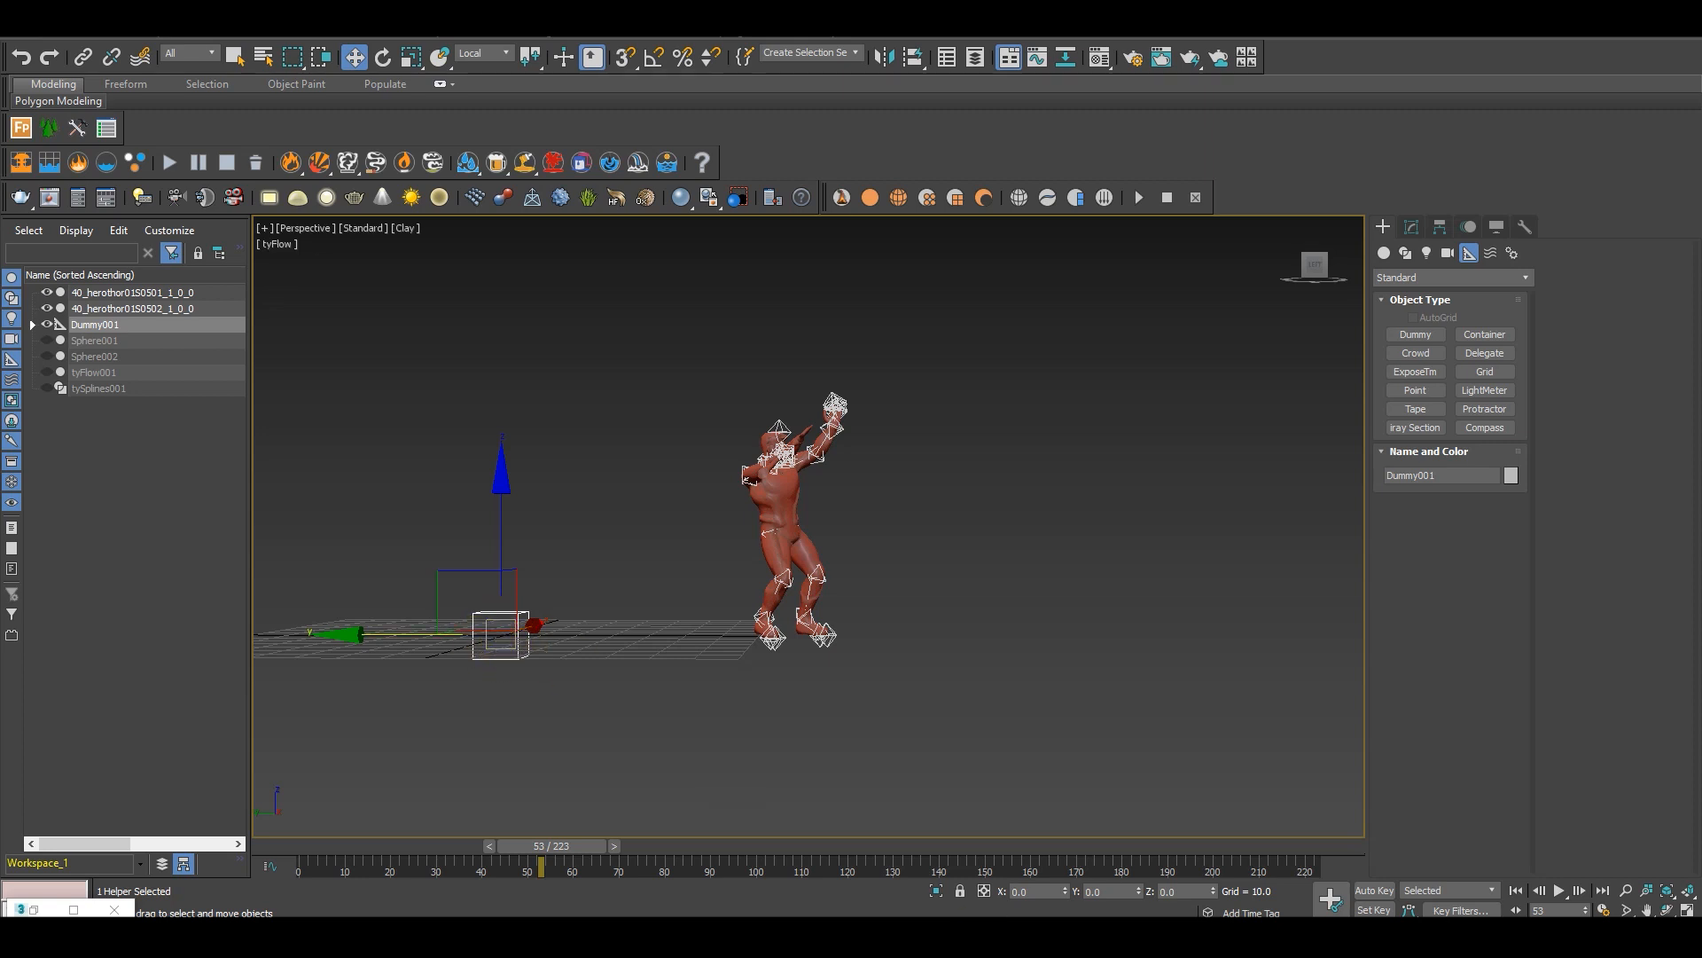
left_click(1376, 890)
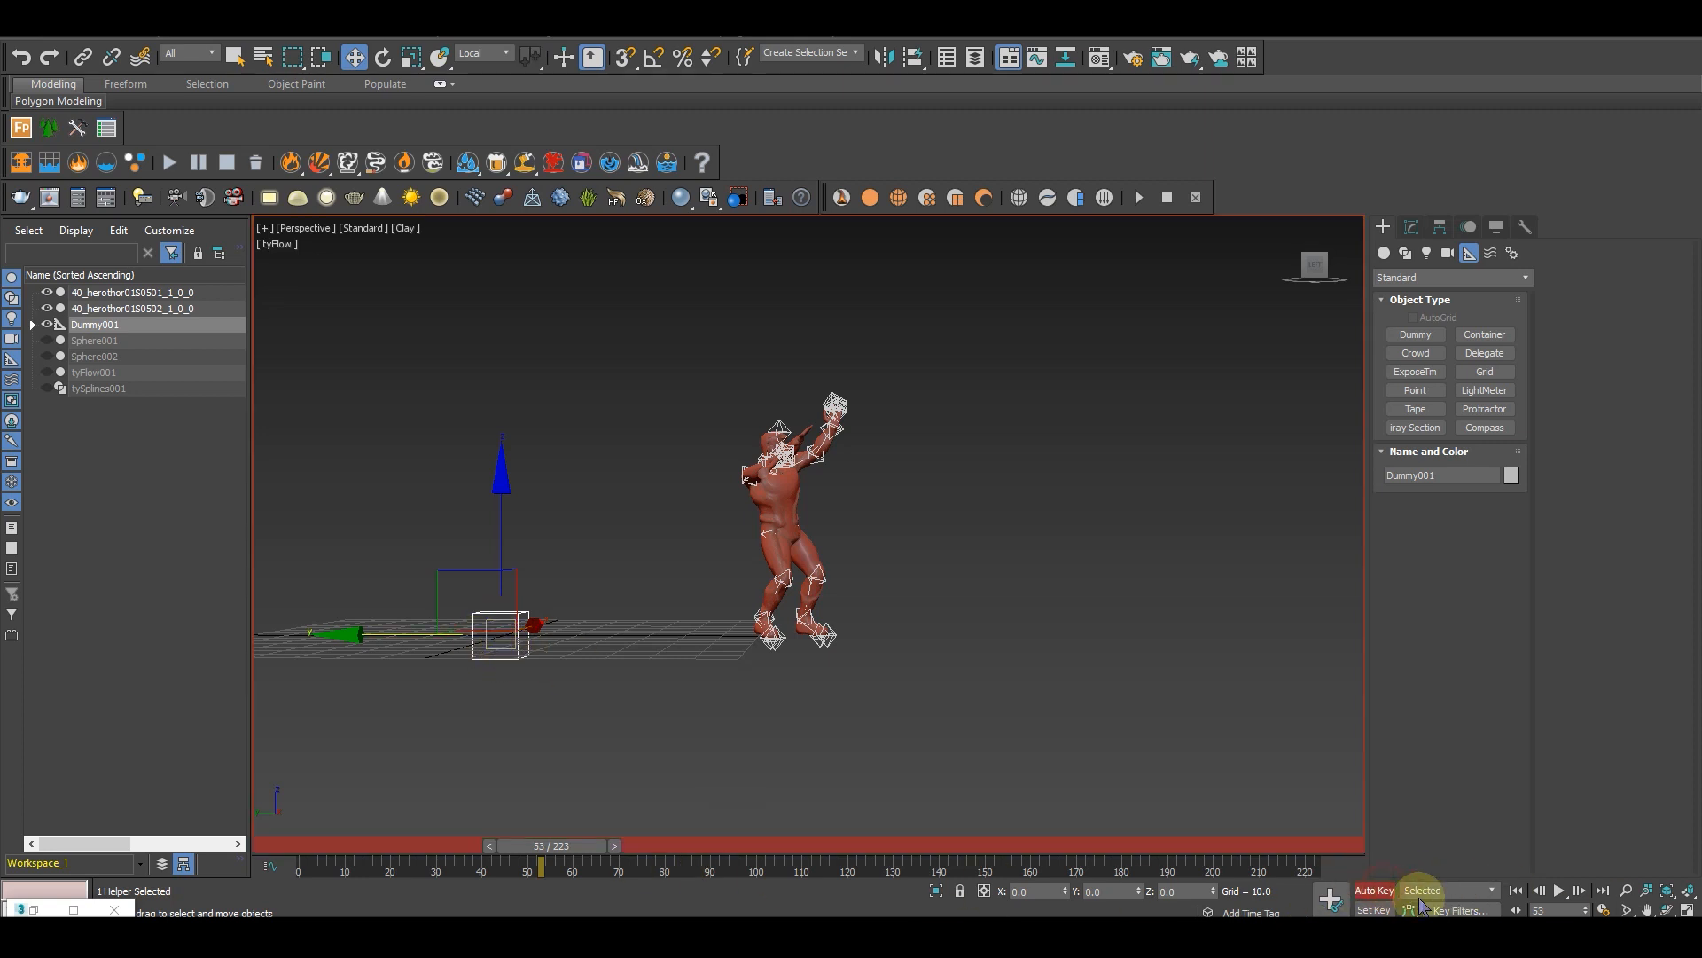
right_click(551, 846)
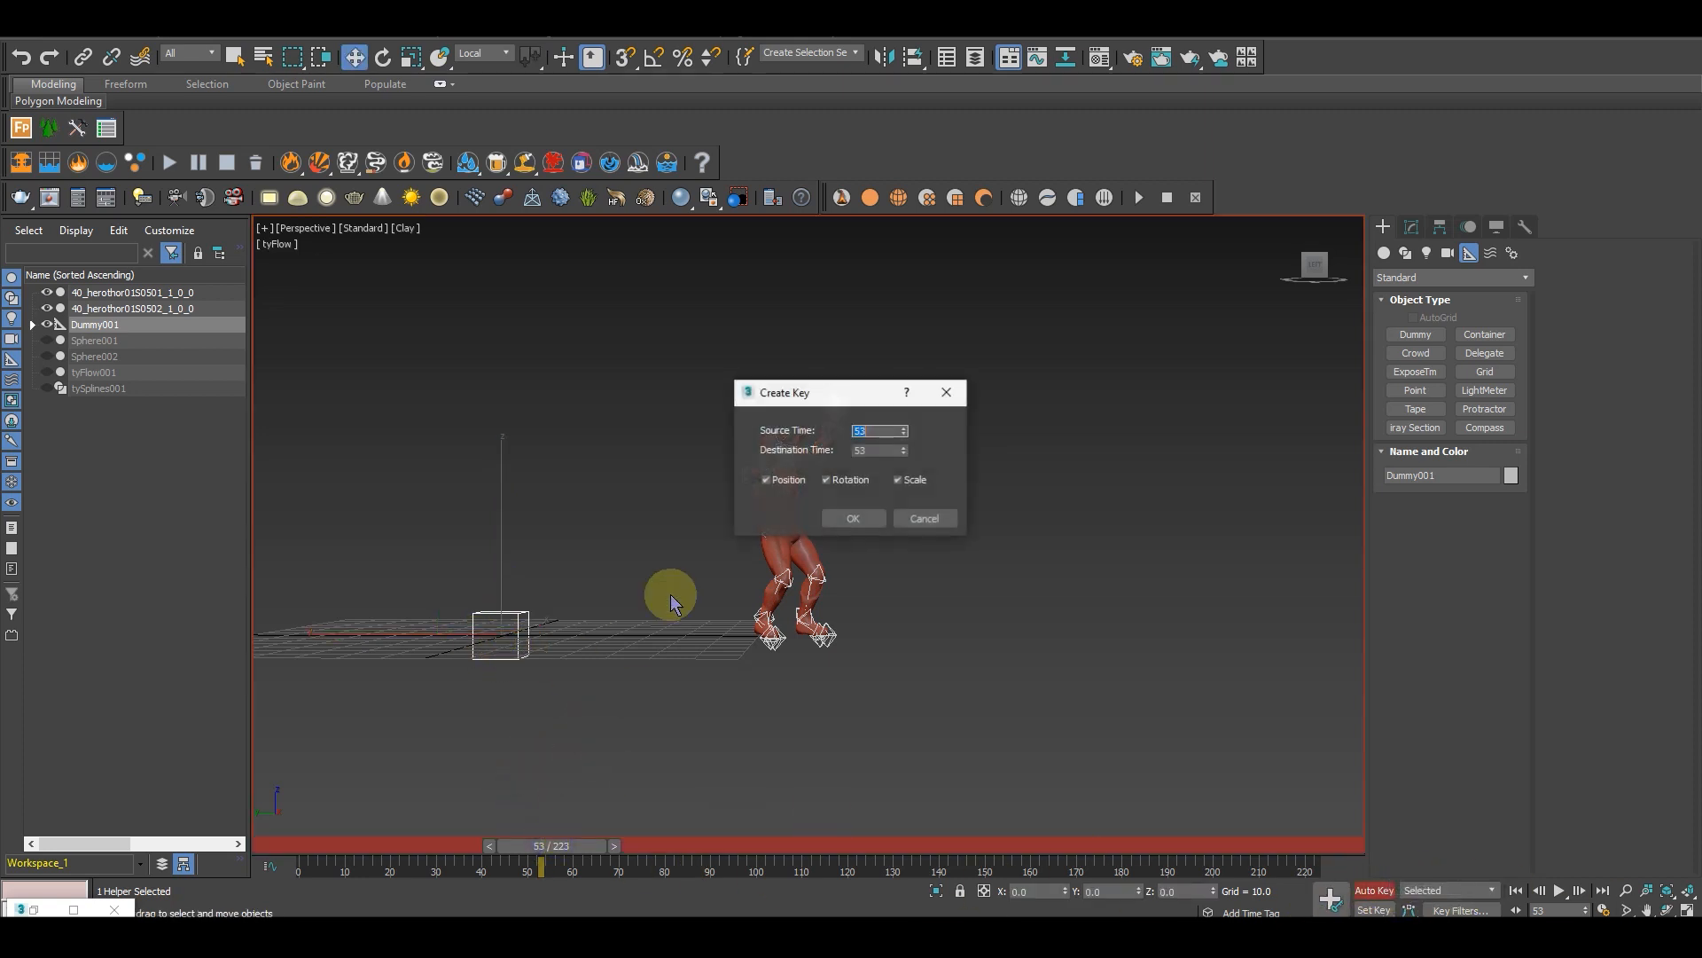
left_click(864, 519)
Step: At frame 70, raise the dummy along its Z axis to lift the character higher in the jump
left_click_drag(571, 856, 646, 864)
scroll(600, 612, "down", 4)
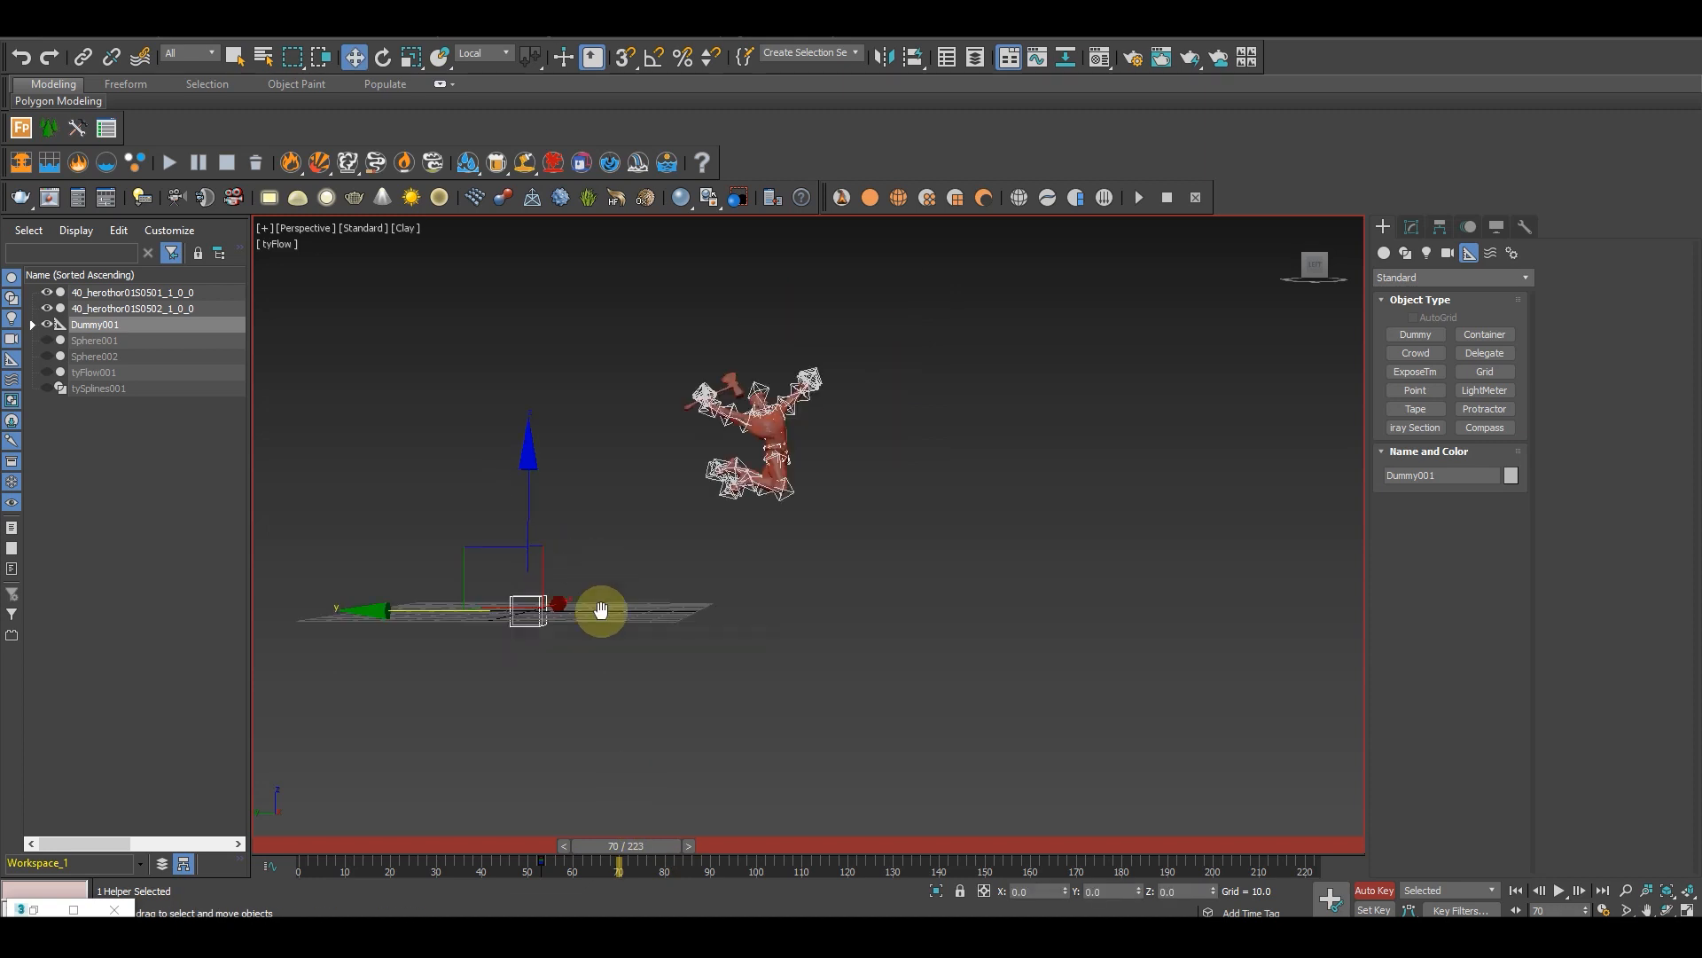
middle_click_drag(530, 531, 510, 630)
left_click_drag(515, 615, 544, 423)
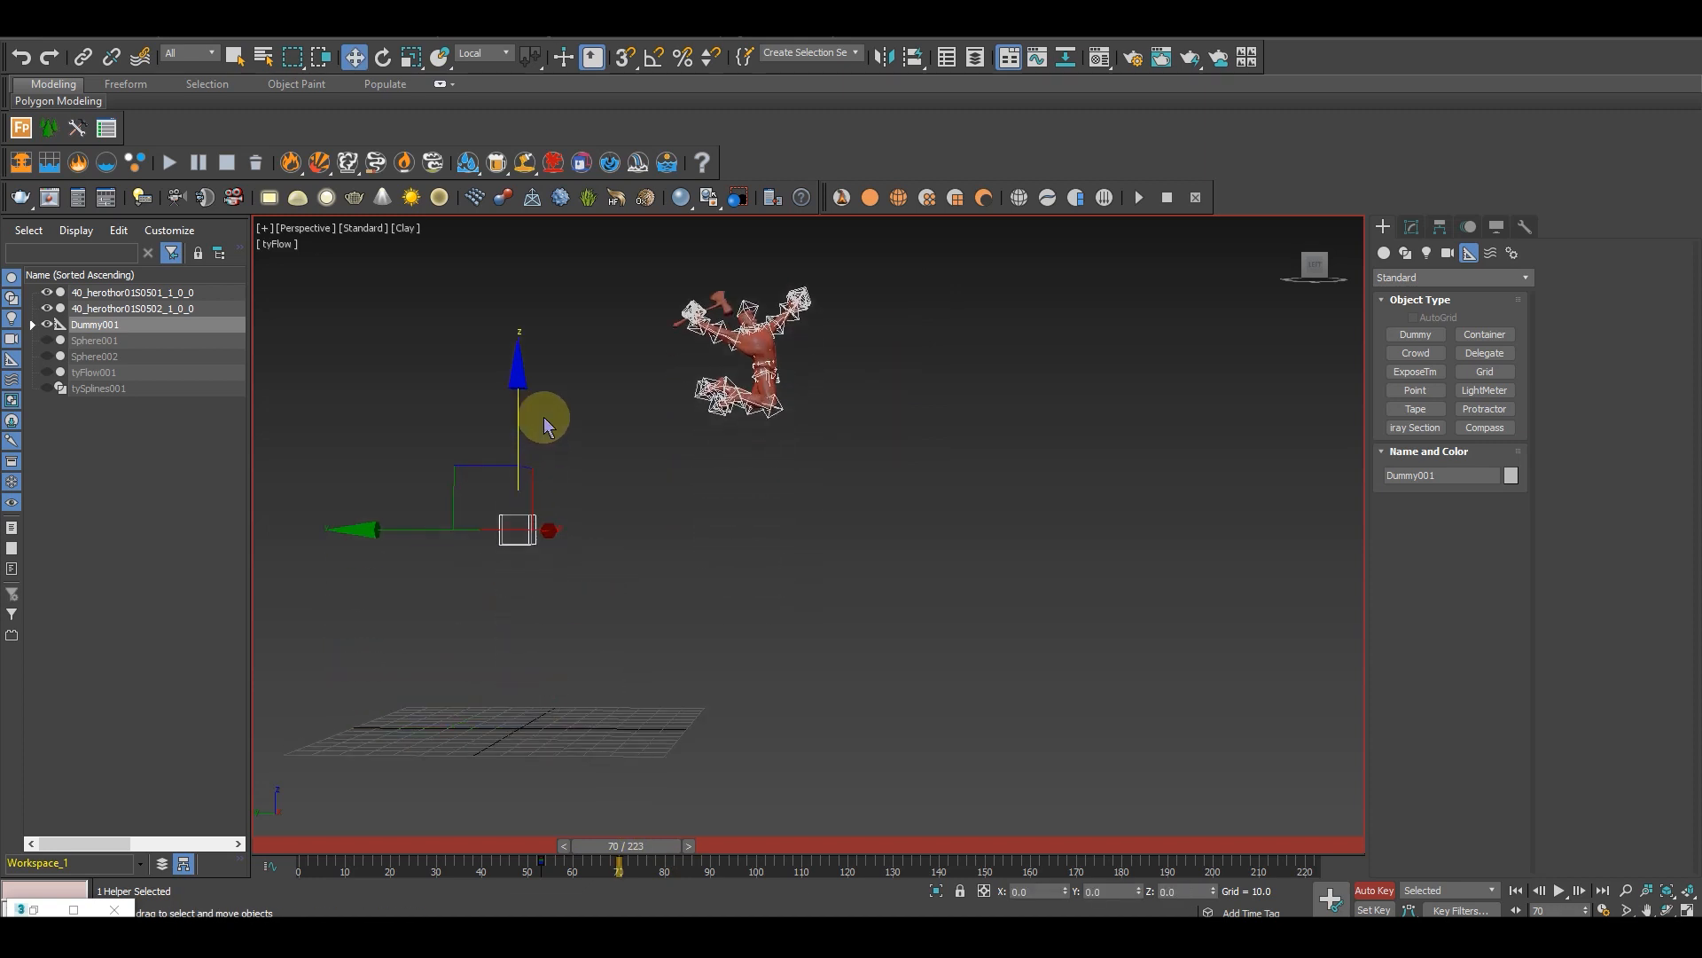
Step: At frame 96, key the dummy back down to its original ground height along Z, working in the Left view
key("l")
key("z")
scroll(836, 470, "down", 5)
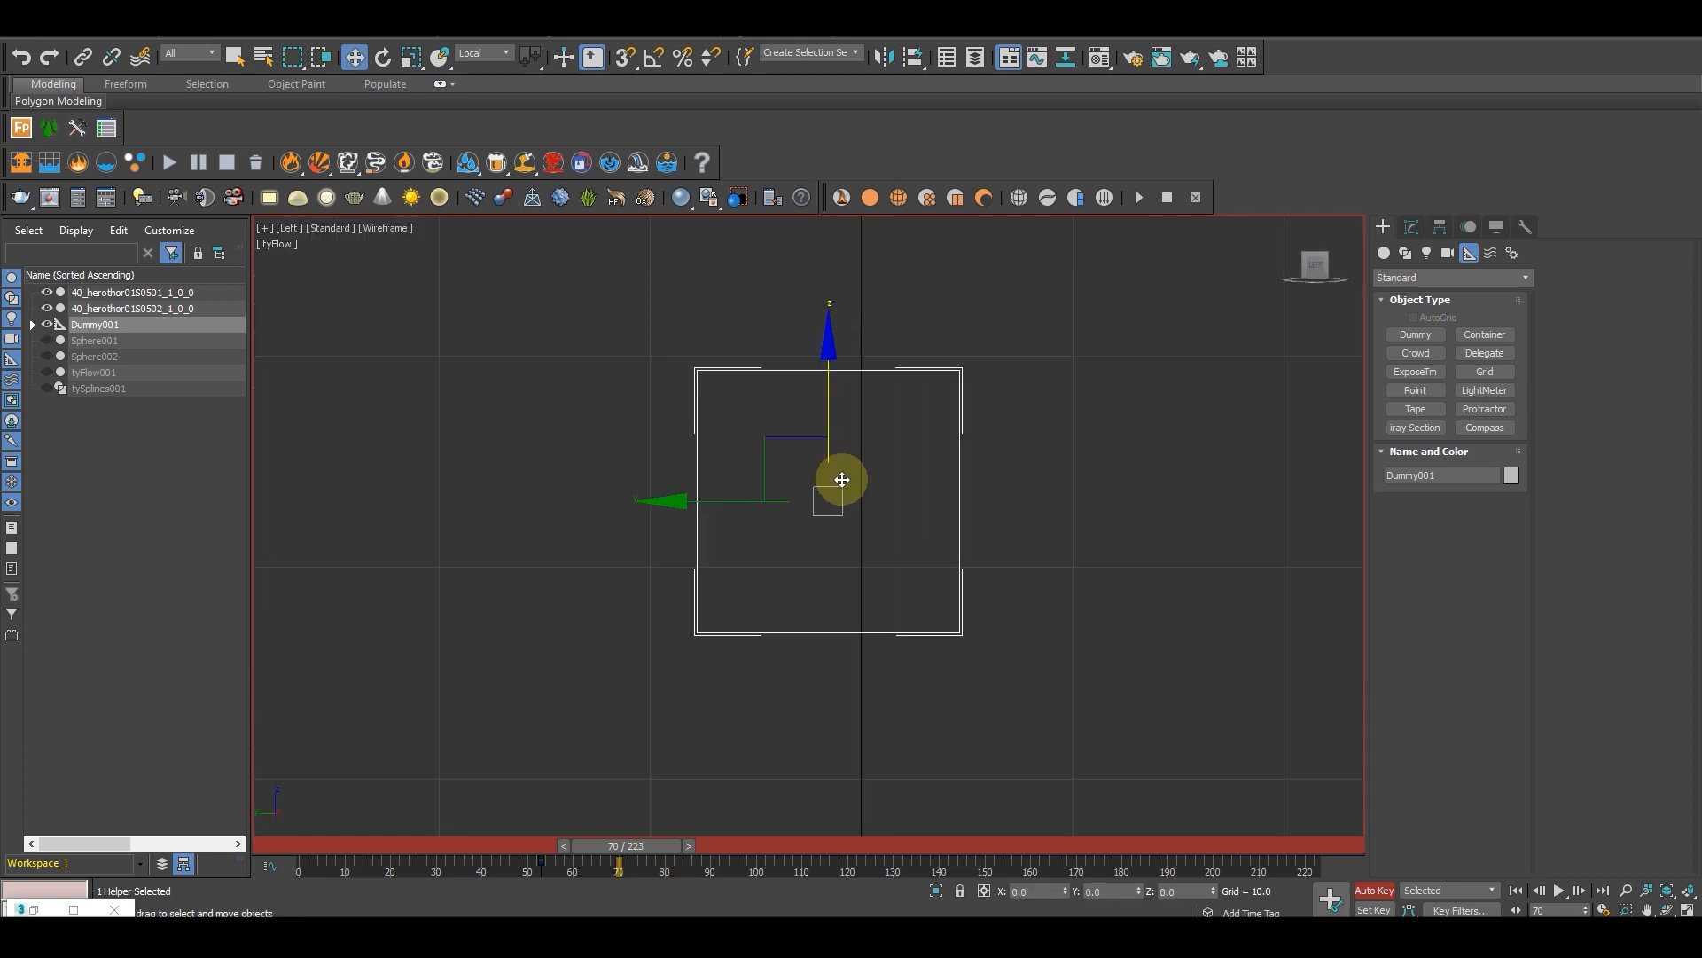
scroll(849, 505, "down", 5)
middle_click_drag(779, 608, 542, 604)
left_click_drag(644, 854, 788, 864)
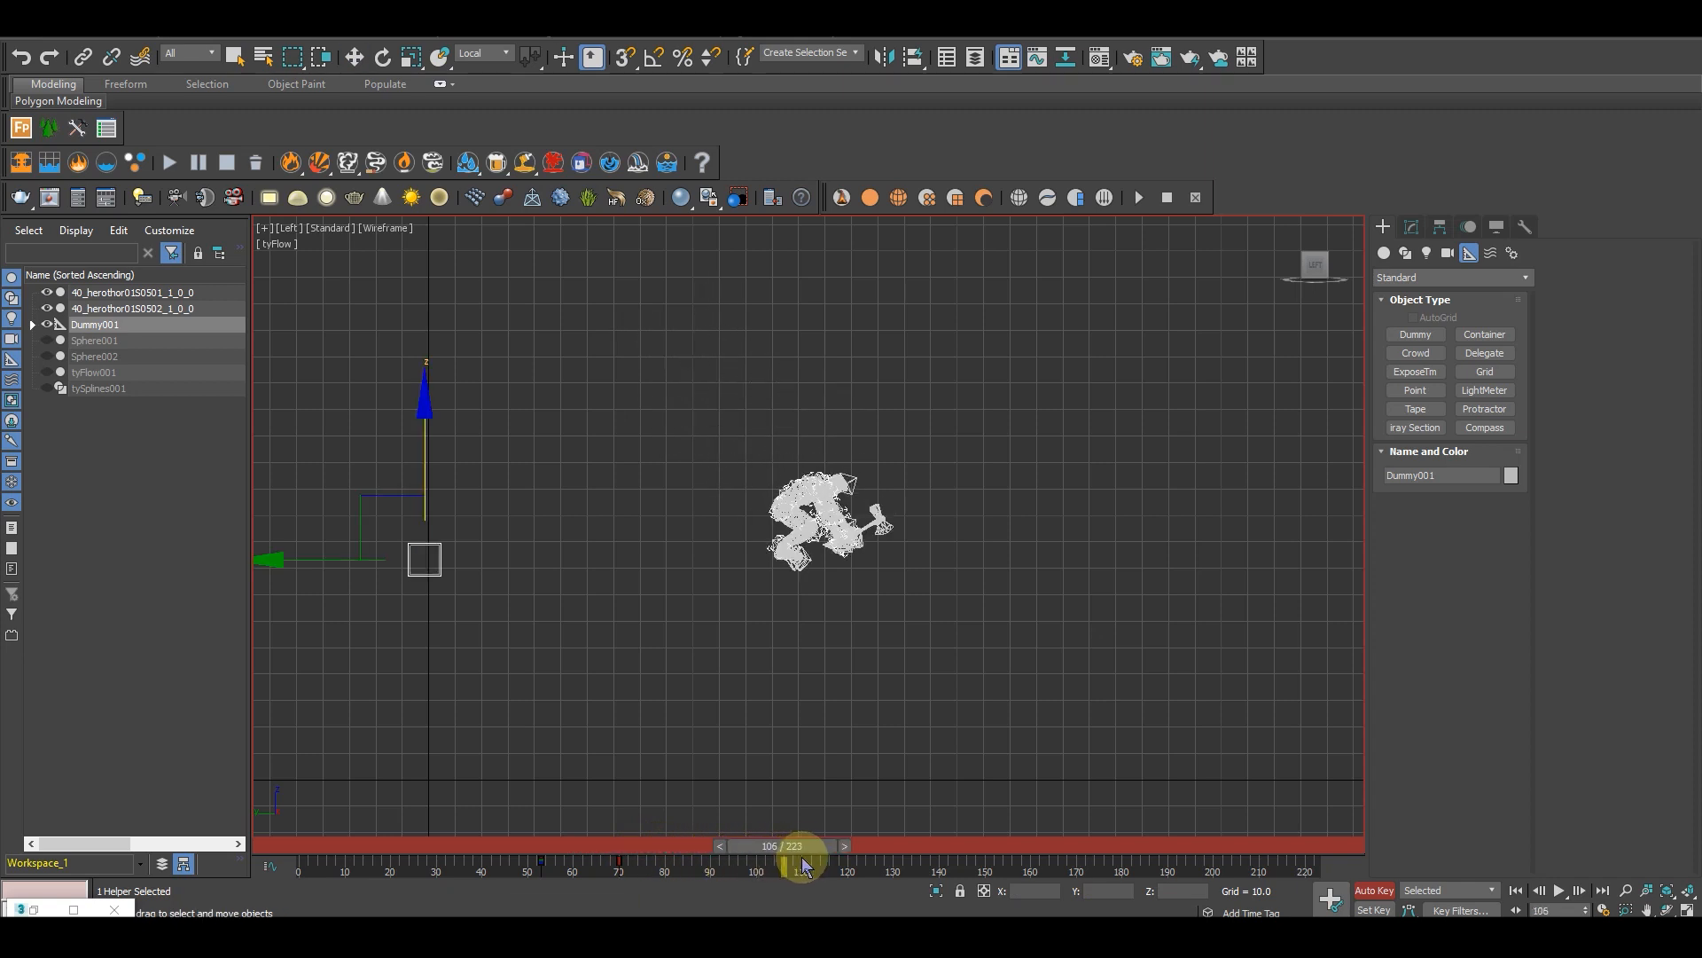
left_click_drag(806, 849, 765, 850)
key("w")
left_click(458, 557)
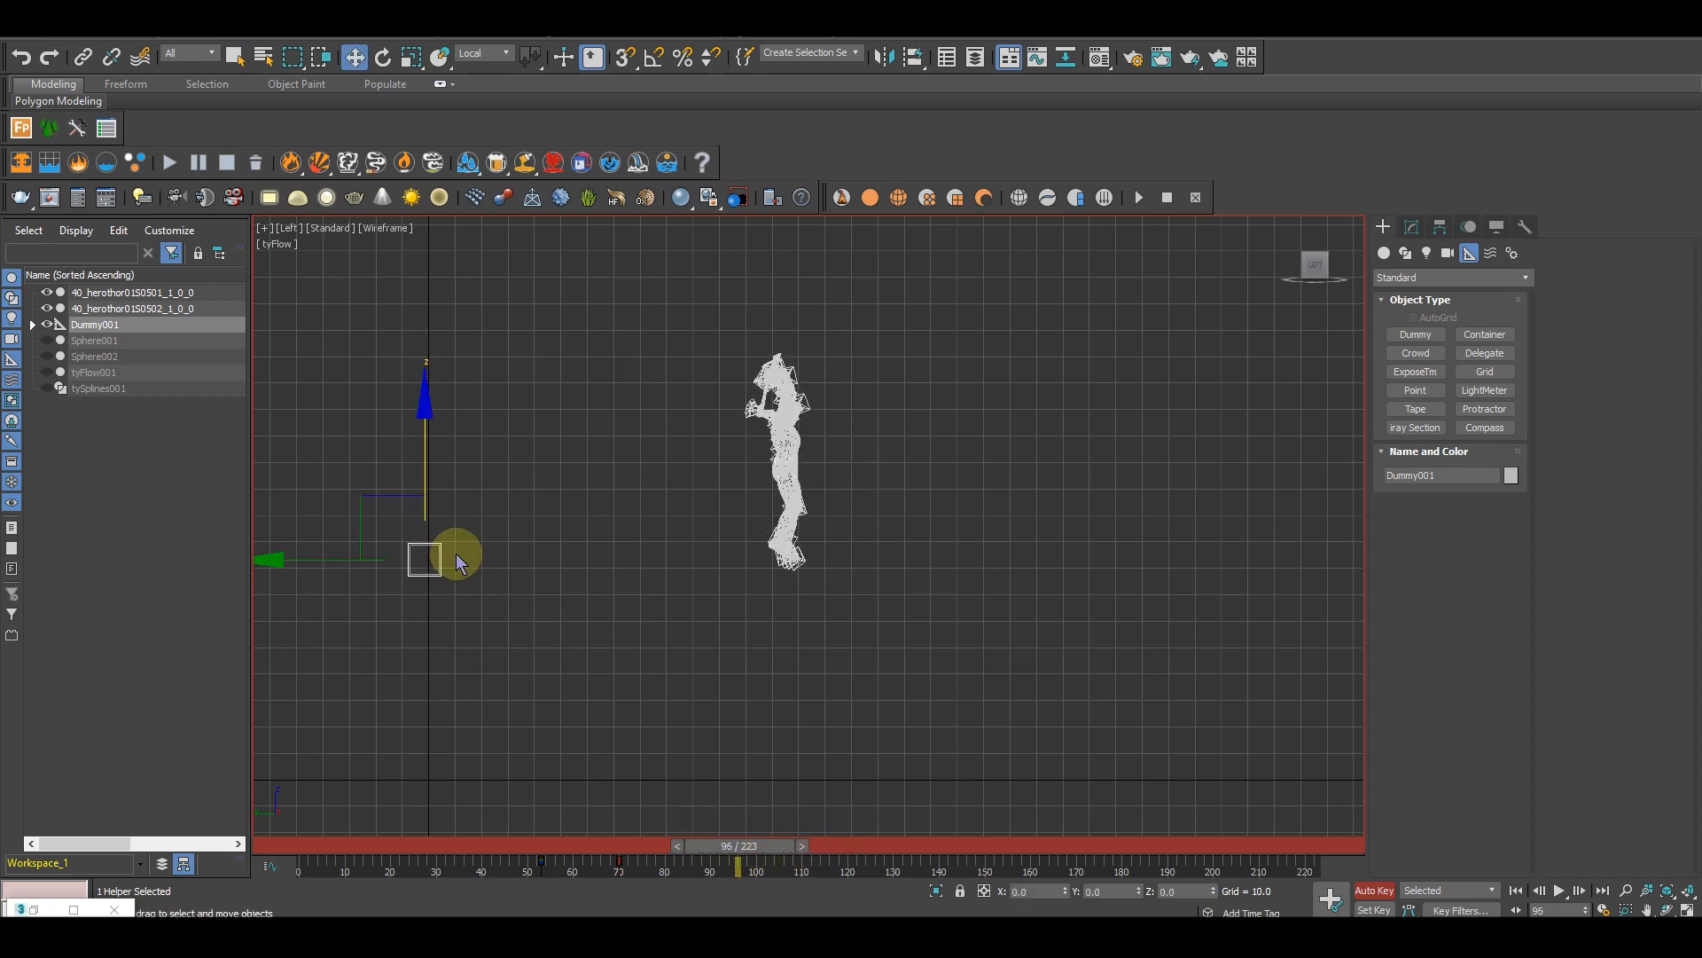
left_click_drag(564, 867, 766, 848)
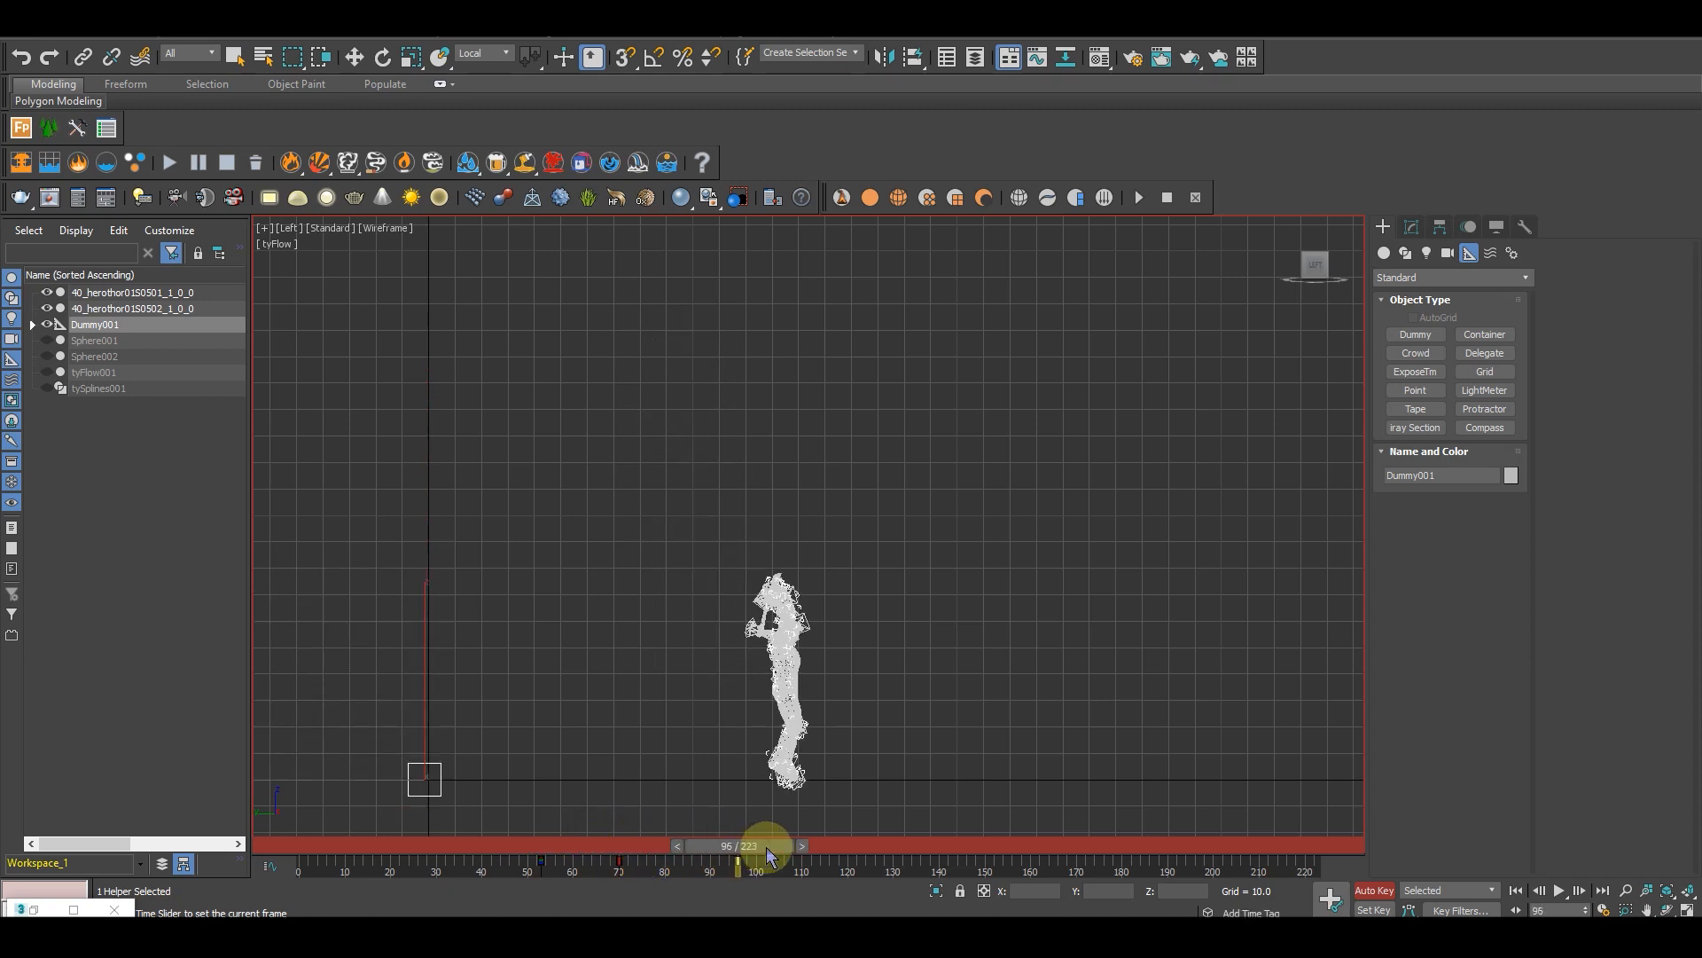
Step: Move the dummy forward along its Y axis at frame 96, and shift it forward along Y at frame 70 as well
left_click_drag(334, 780, 533, 790)
left_click_drag(763, 849, 665, 850)
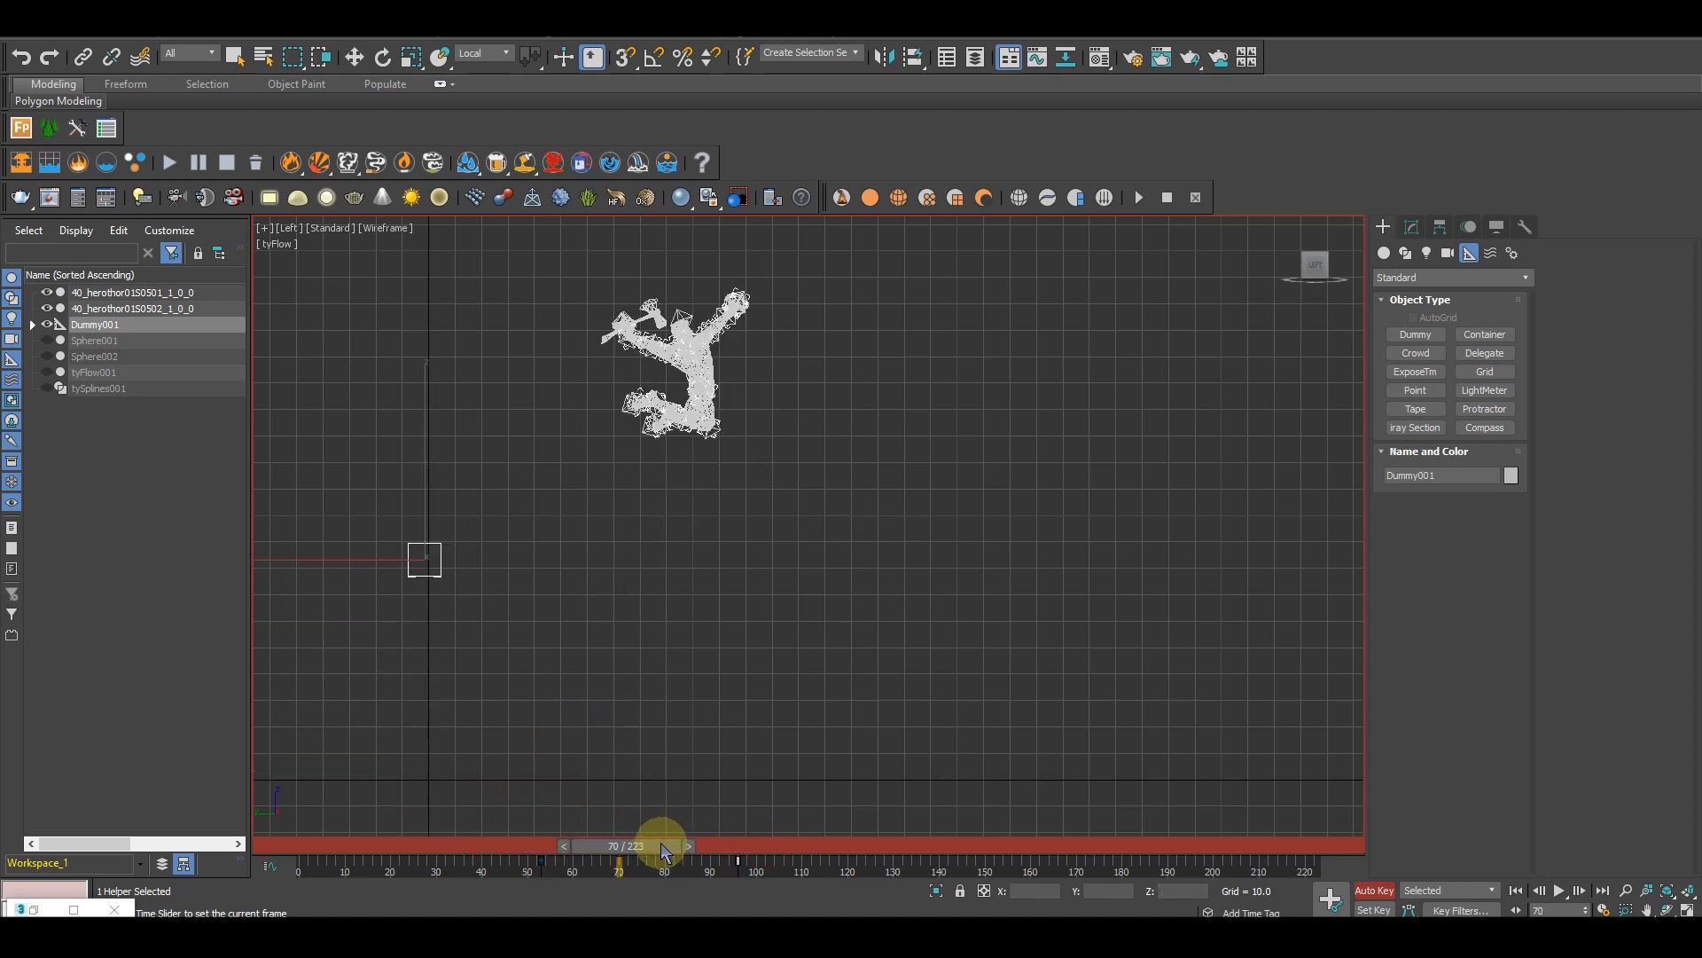
key("w")
left_click_drag(359, 564, 463, 576)
Step: Scrub through the jump from the first frame to check the dummy's forward travel, and turn off Auto Key
left_click(640, 847)
left_click_drag(645, 847, 307, 807)
key("w")
middle_click_drag(377, 781, 607, 761)
left_click_drag(559, 757, 665, 847)
left_click(1374, 889)
Step: Review the raised jump in the Perspective view by scrubbing and playing back the animation
middle_click_drag(1102, 712, 1013, 703, "alt")
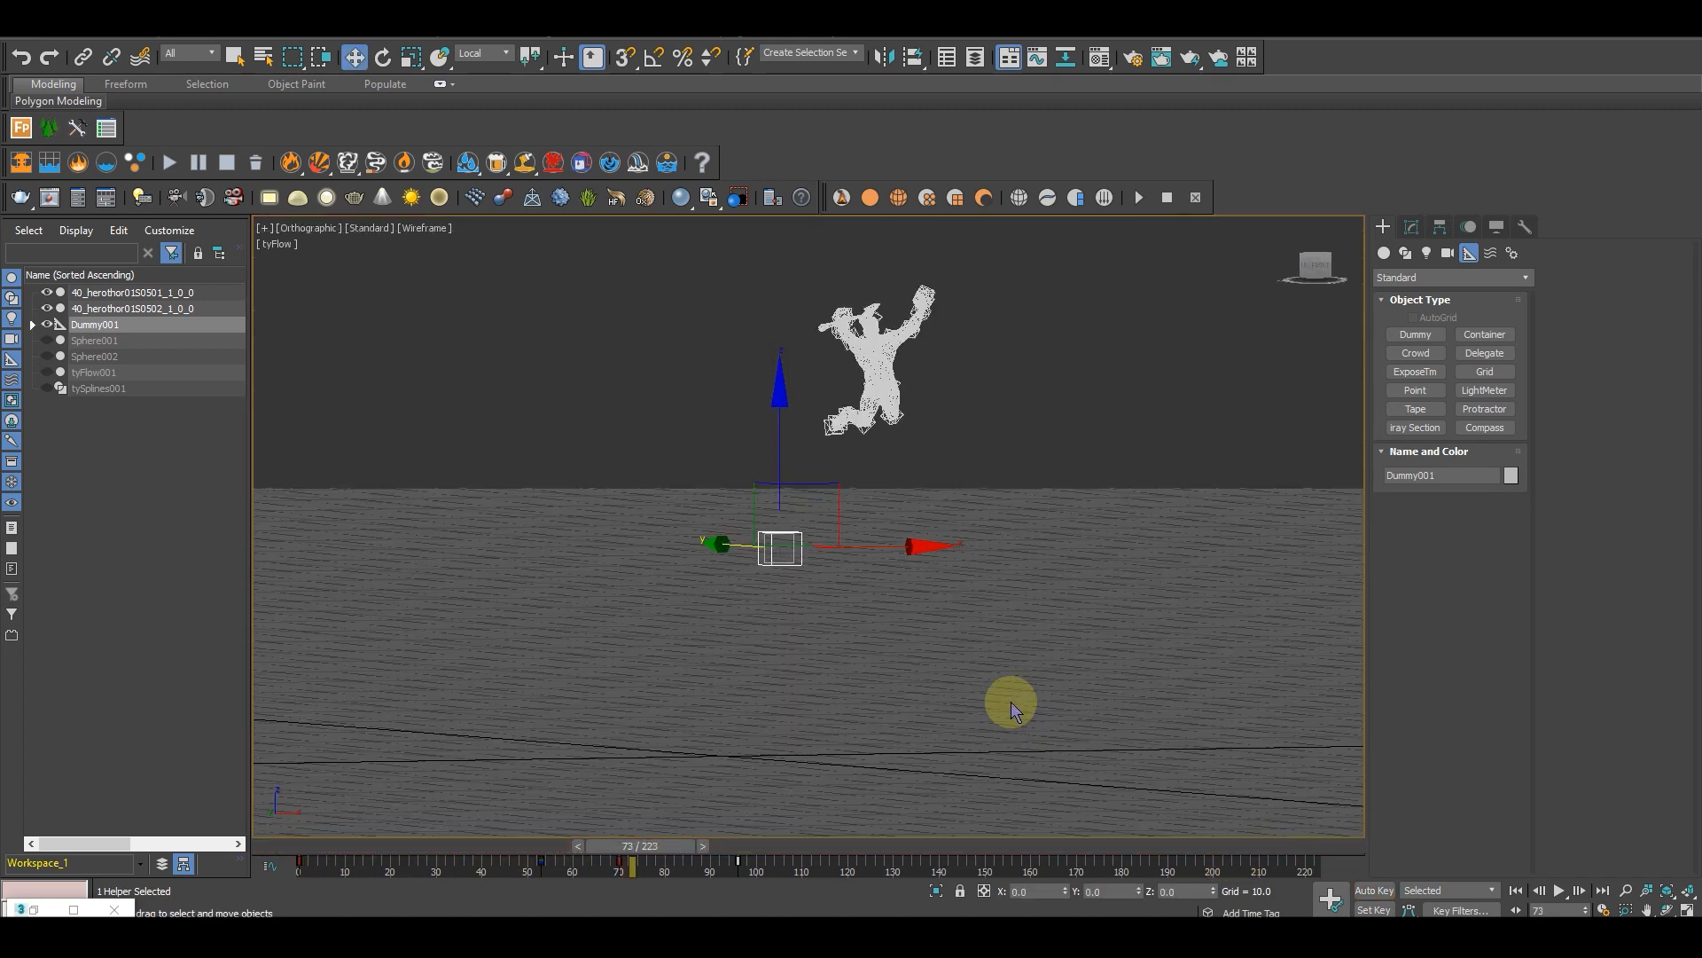
key("p")
middle_click_drag(919, 673, 900, 688)
mouse_move(900, 688)
middle_mouse_down("alt")
mouse_move(731, 688)
mouse_move(922, 700)
middle_mouse_up("alt")
left_click_drag(671, 847, 383, 847)
scroll(781, 692, "up", 5)
scroll(825, 683, "down", 3)
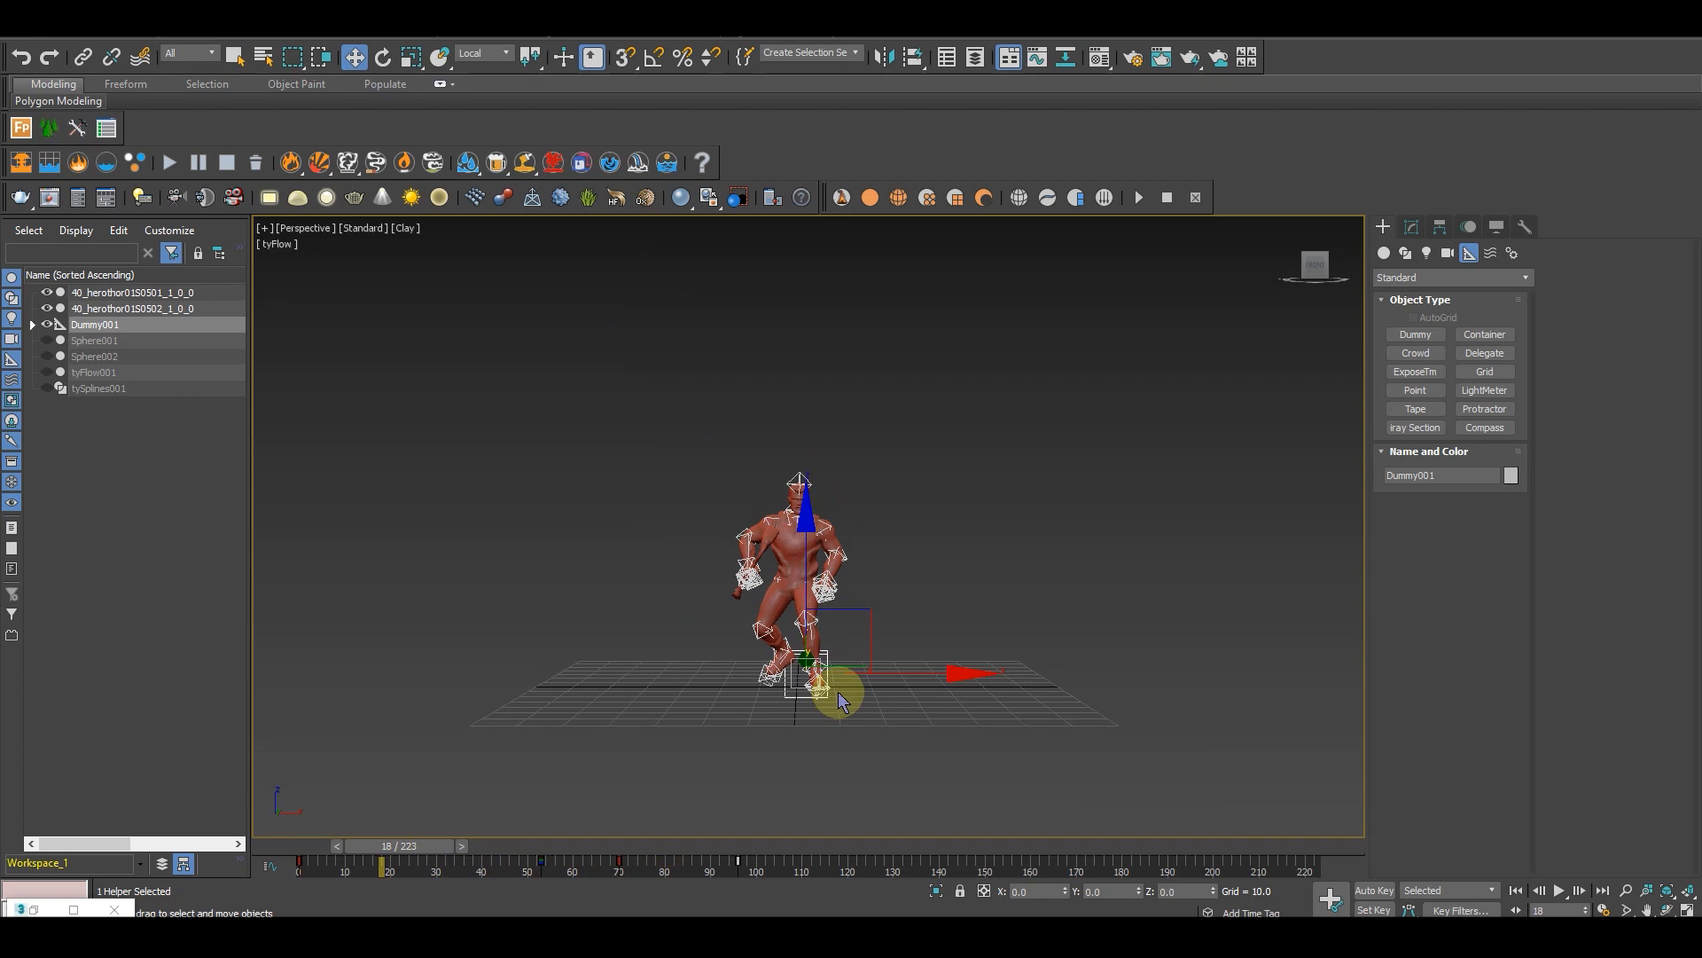
middle_click_drag(840, 695, 835, 685, "alt")
left_click_drag(462, 851, 633, 845)
scroll(784, 648, "down", 3)
middle_click_drag(814, 646, 811, 693)
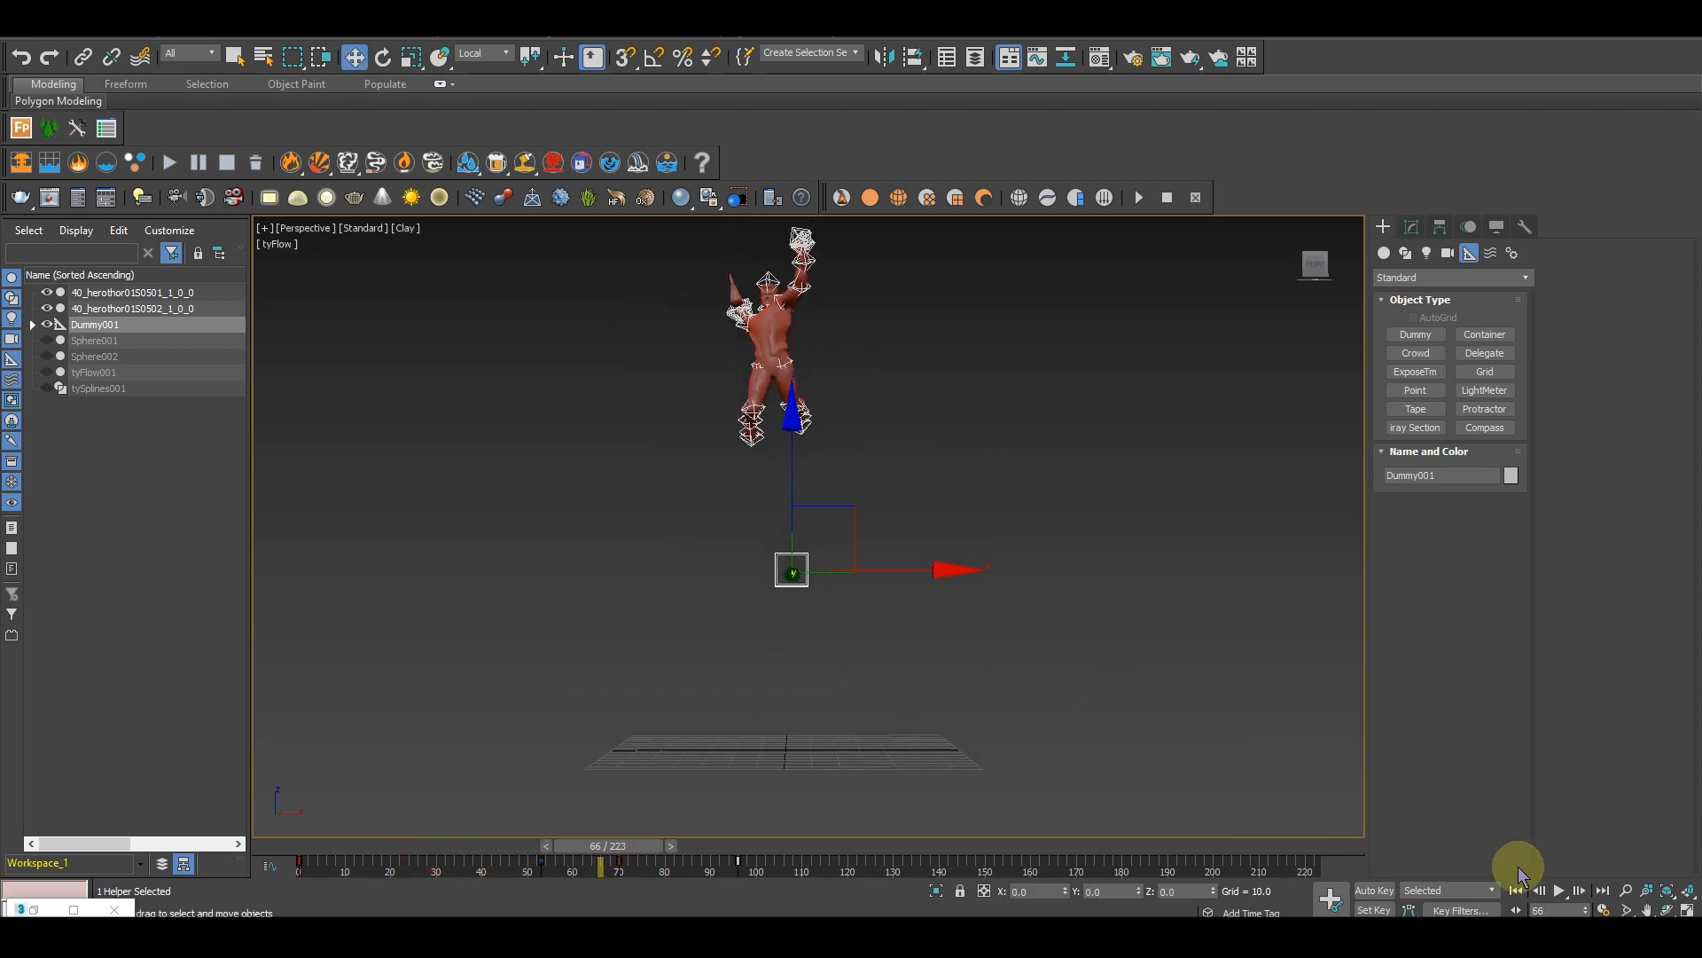
left_click(1563, 889)
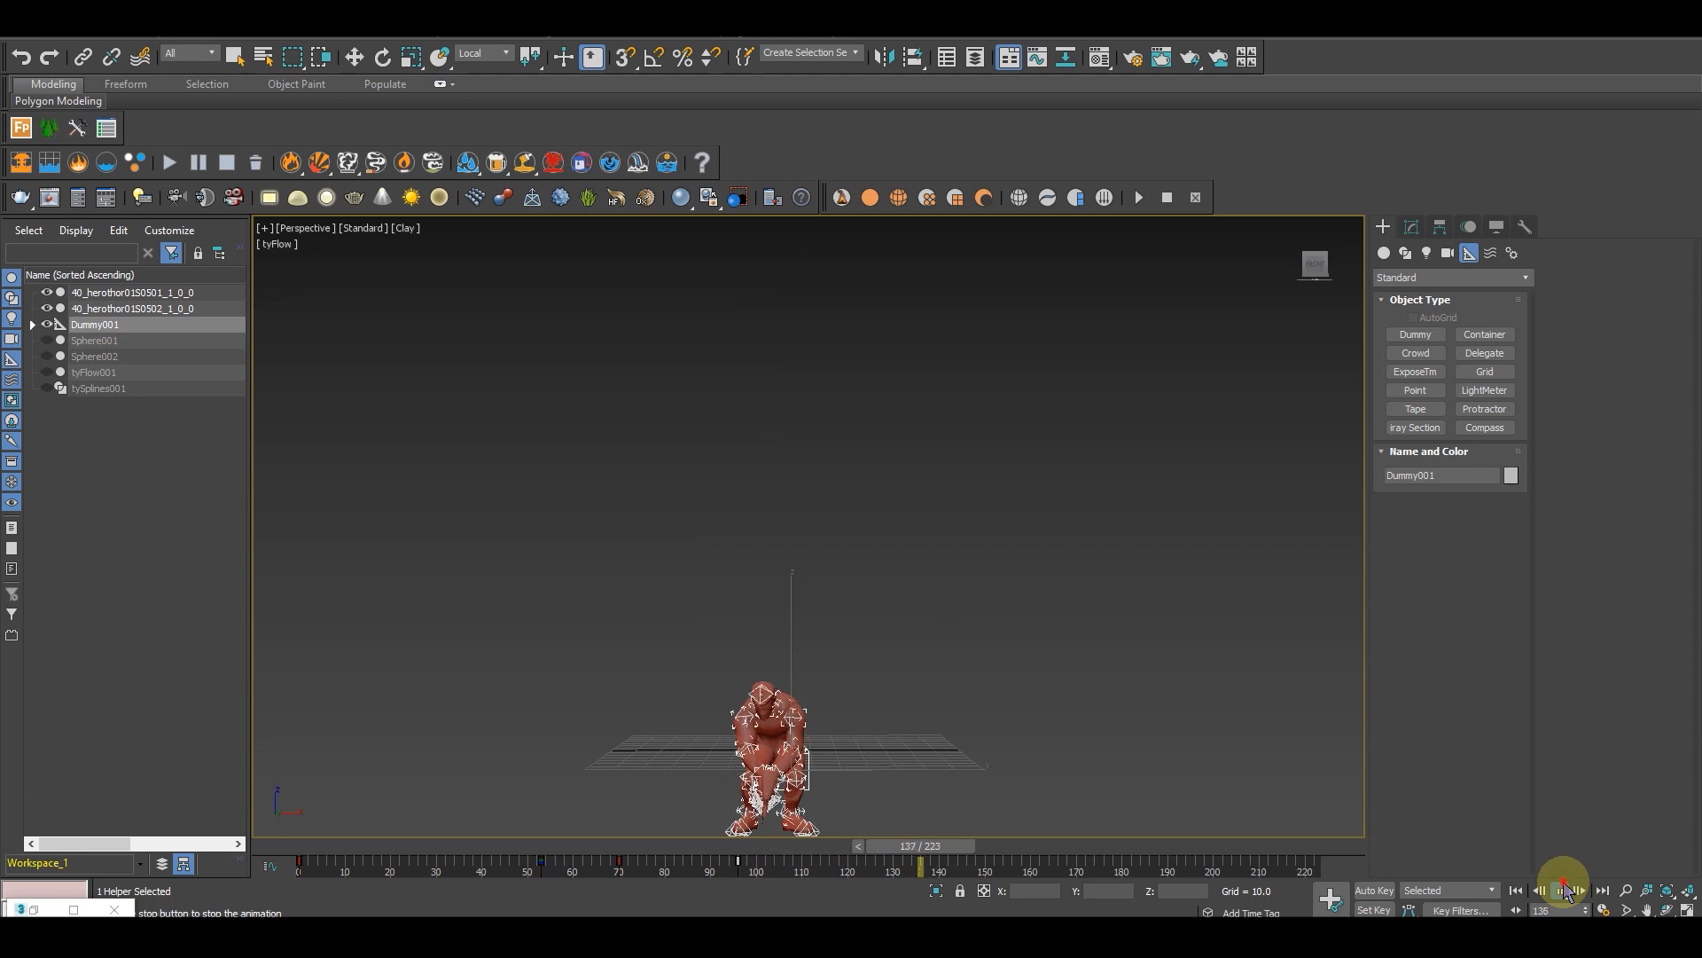
left_click(1566, 890)
Step: Open the Curve Editor for the dummy and move its peak Z Position key to frame 72 with a value of 80.866
middle_click_drag(887, 706, 999, 807, "alt")
left_click_drag(889, 842, 746, 848)
middle_click_drag(742, 741, 856, 743, "alt")
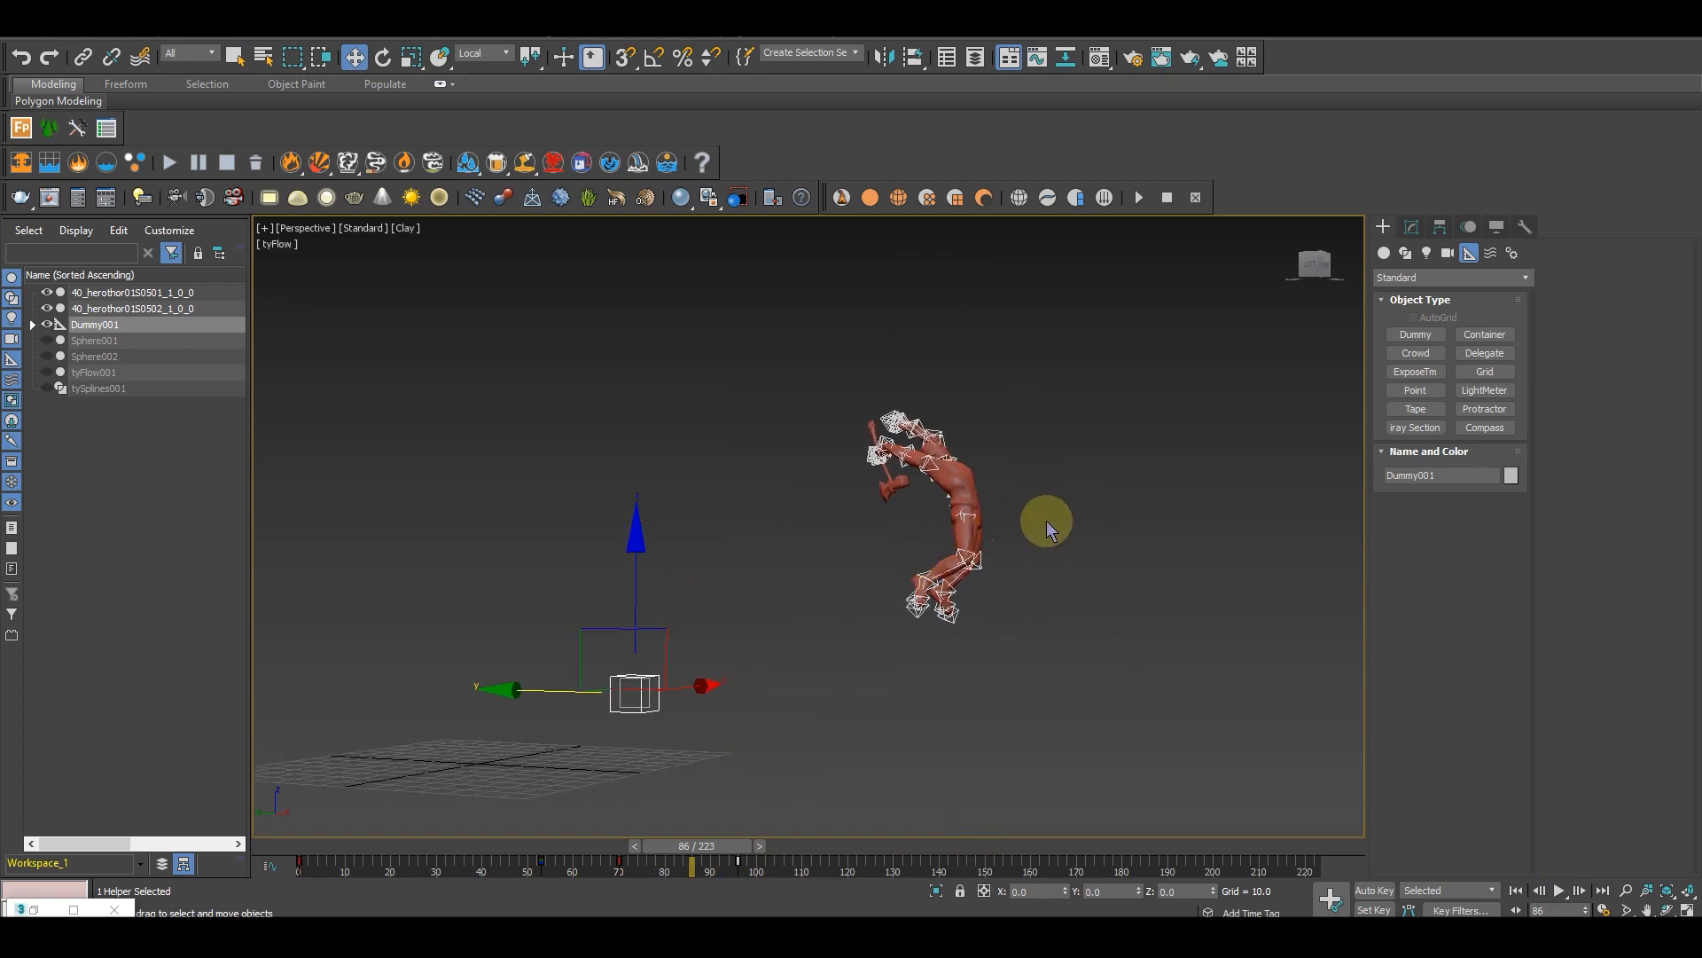
left_click(544, 786)
left_click(633, 696)
right_click(631, 658)
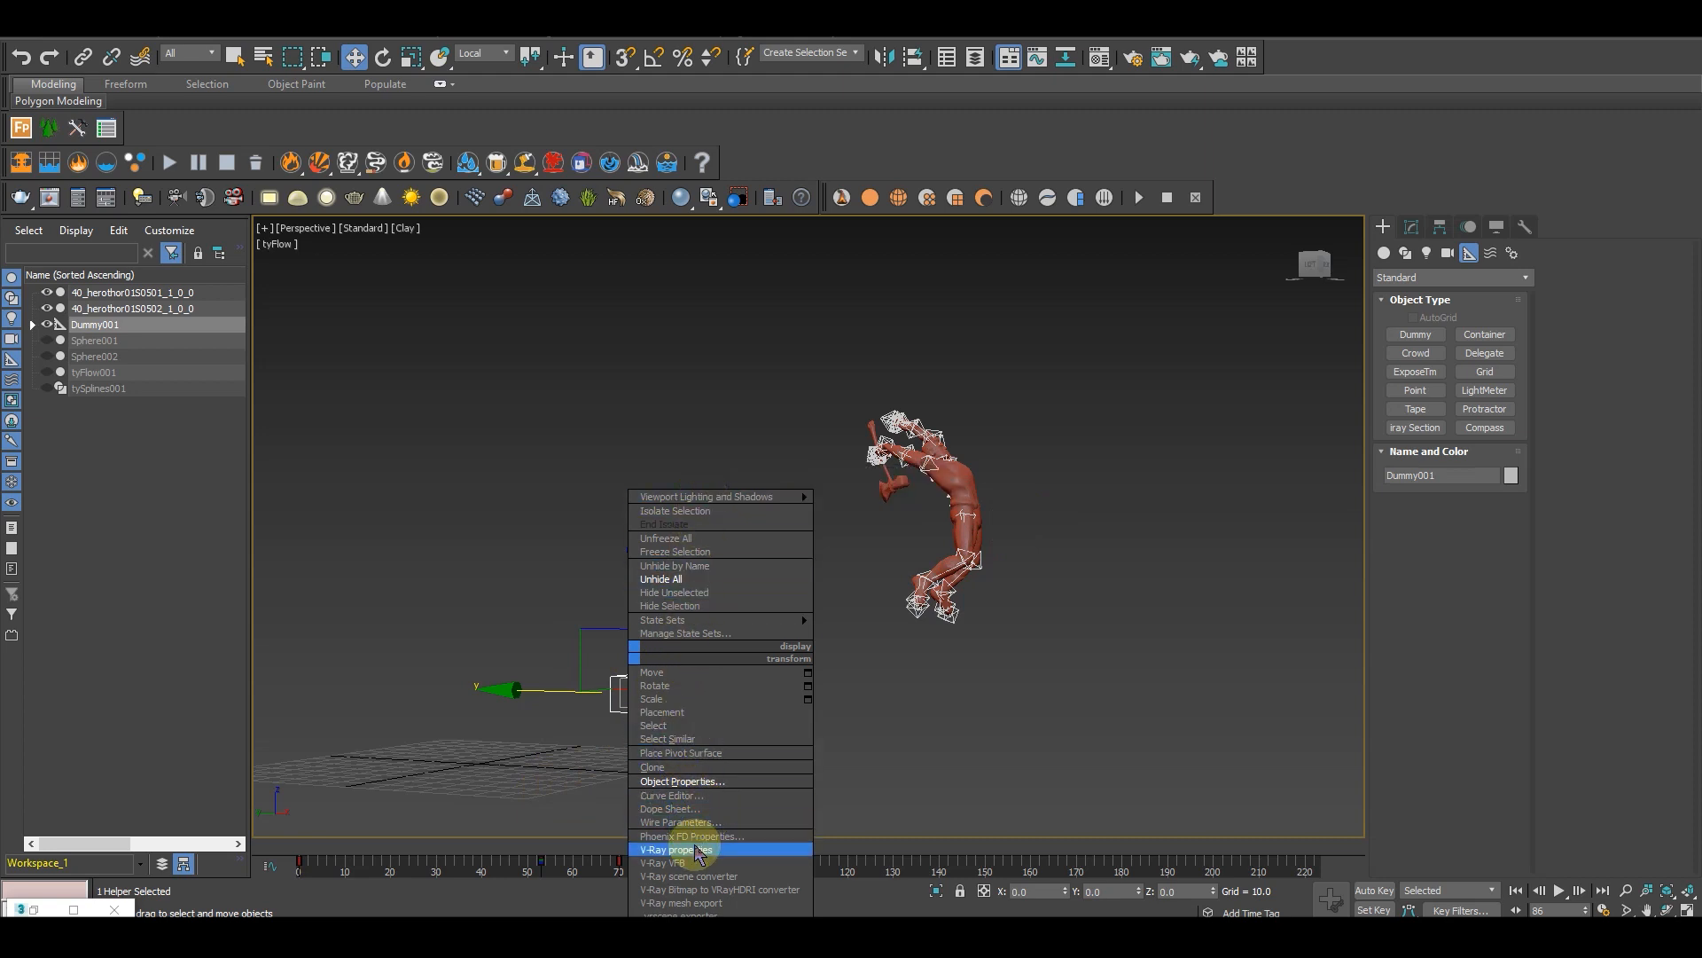
left_click(696, 806)
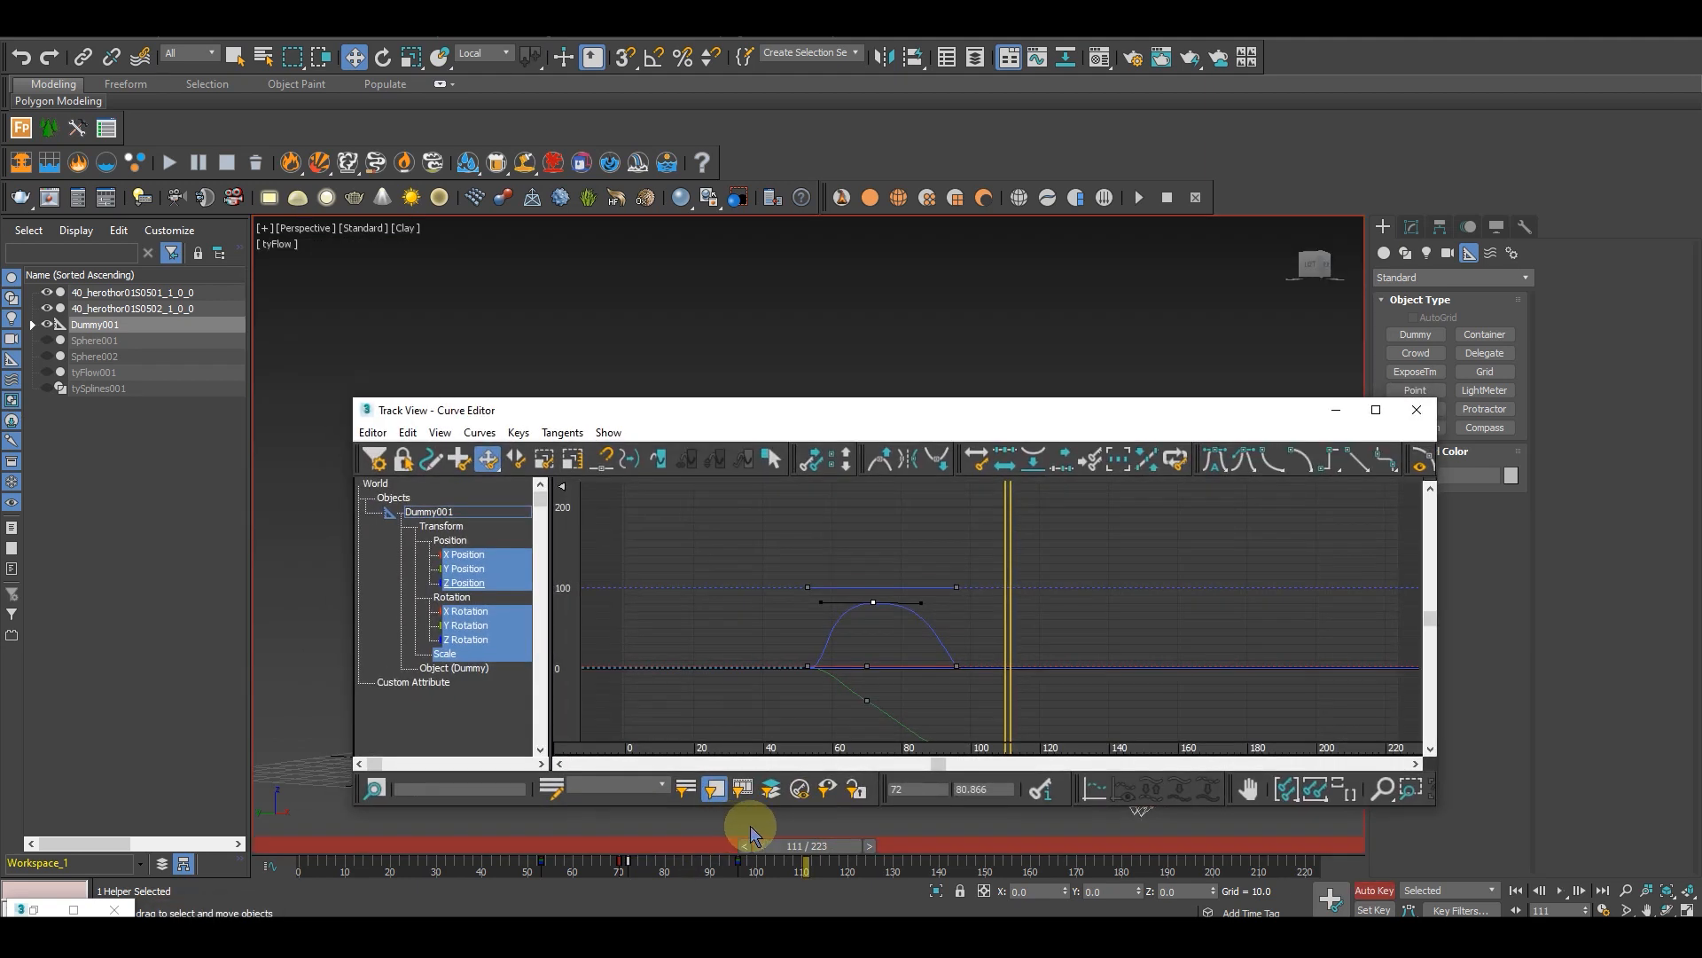
Step: Set the tangents of the dummy's keys at frame 96 to Spline, minimize the Curve Editor, and turn off Auto Key
left_click_drag(796, 846, 735, 856)
left_click(1135, 504)
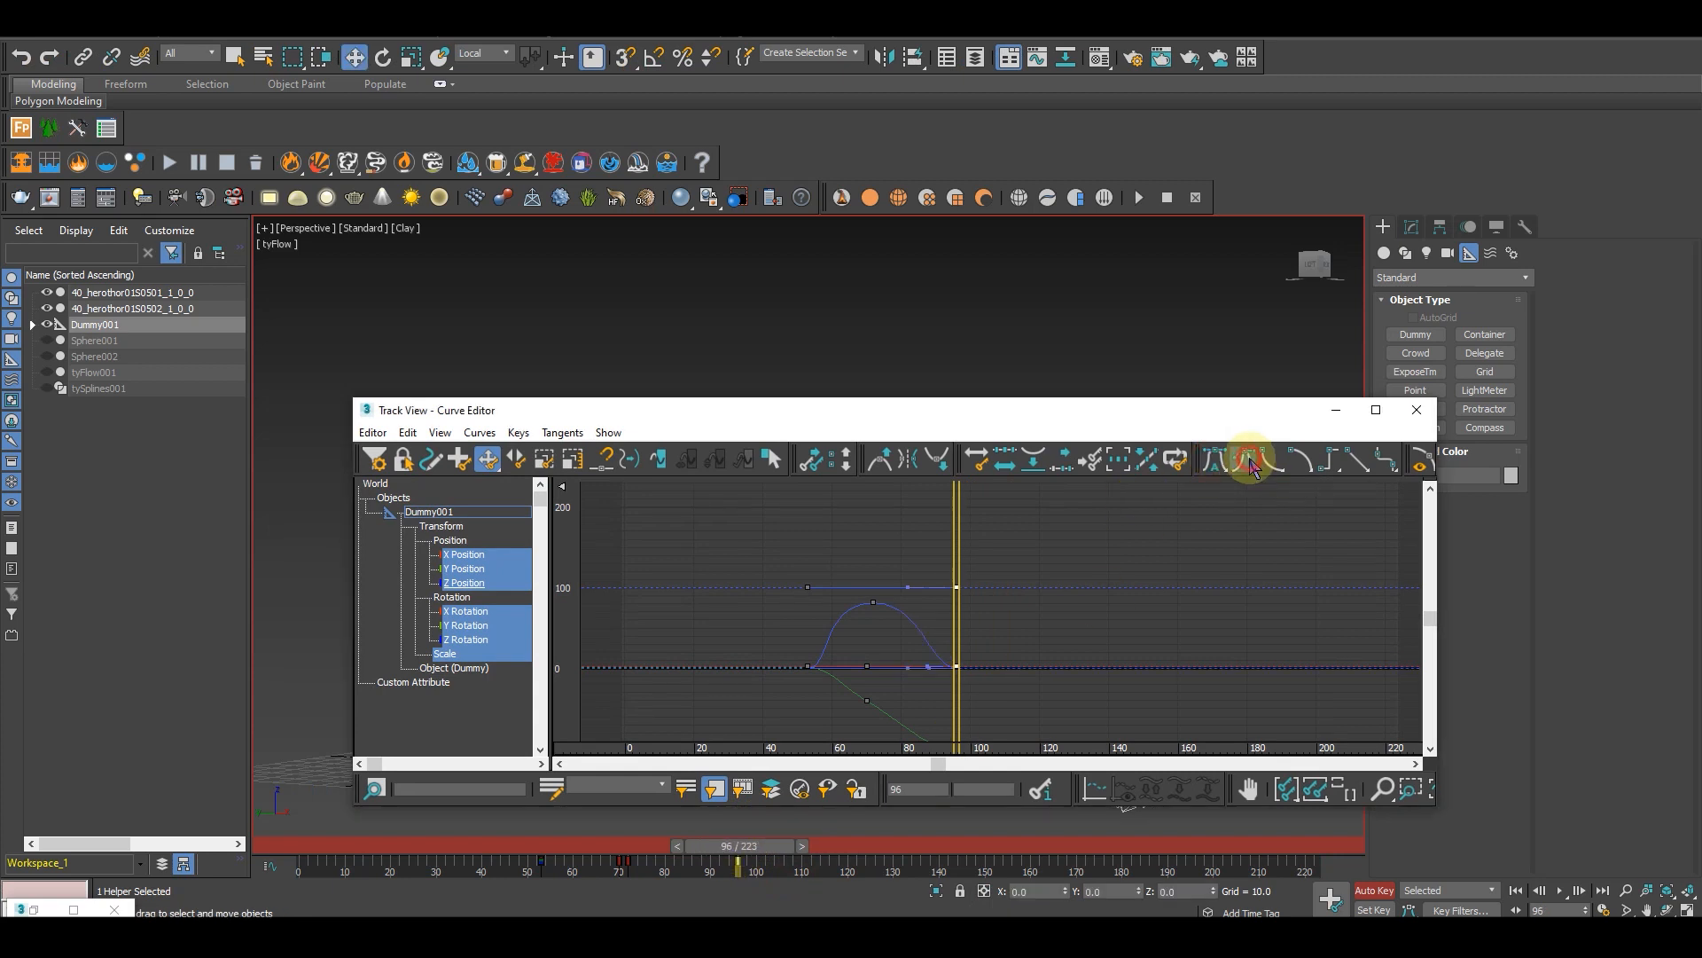
left_click(1335, 409)
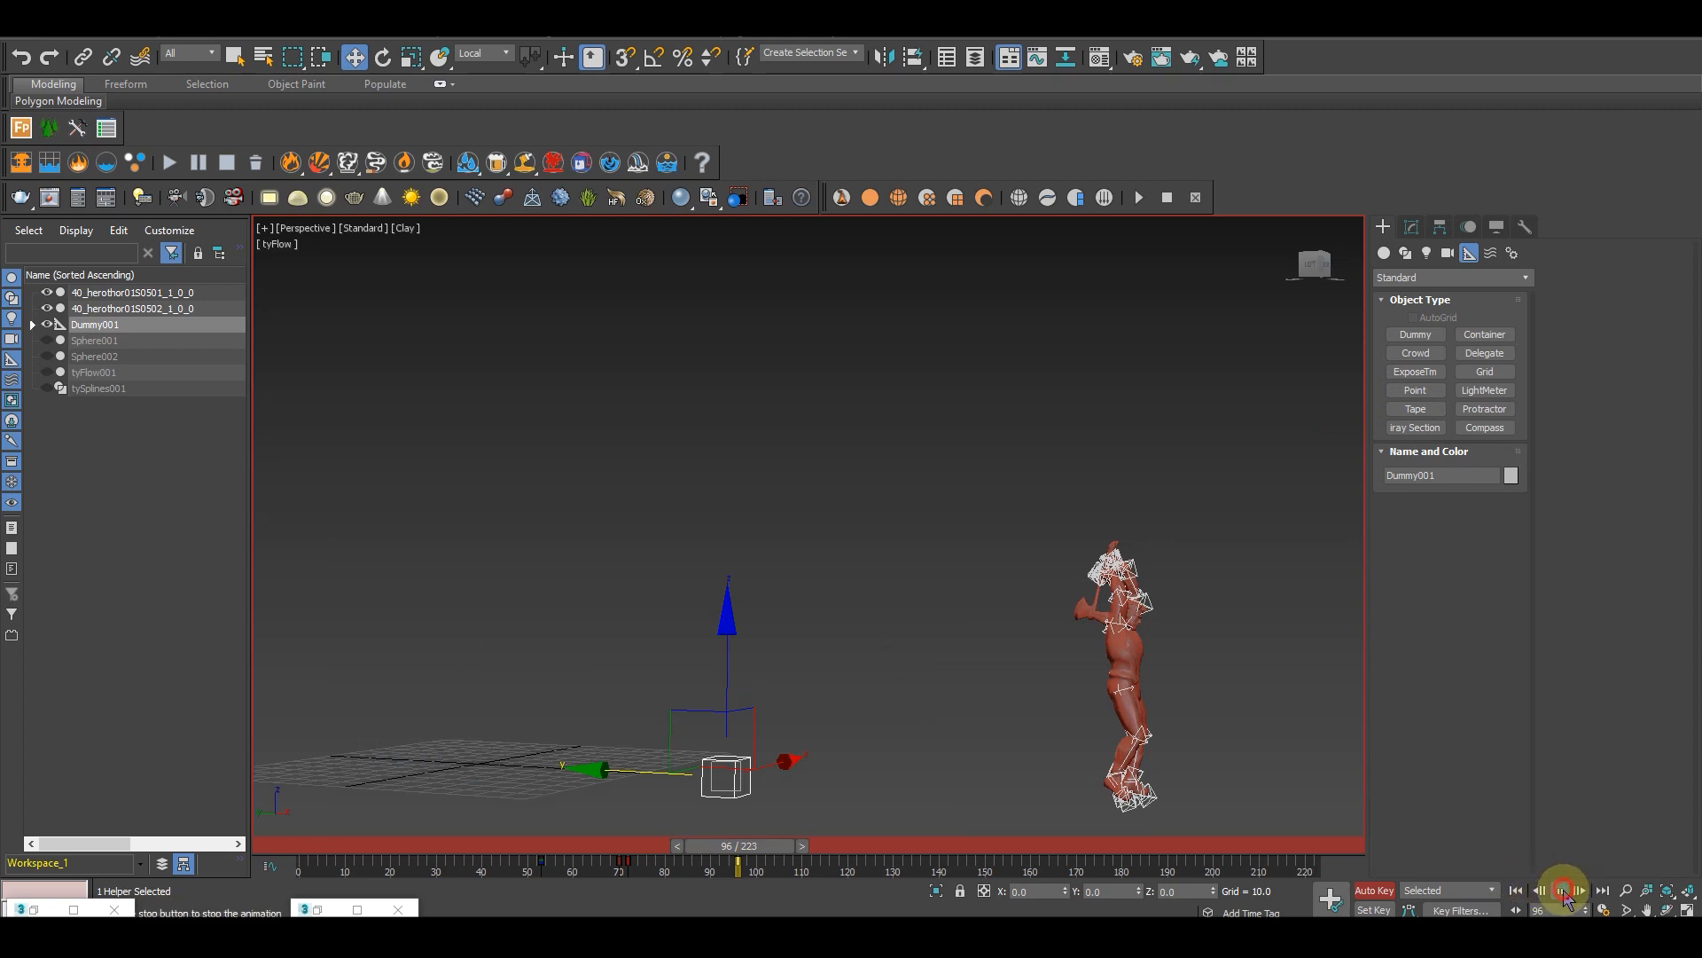
left_click(1374, 890)
Step: Delete the dummy's leftover key at frame 70 and scrub past the landing
left_click_drag(904, 847, 658, 853)
key("w")
key("ctrl+z")
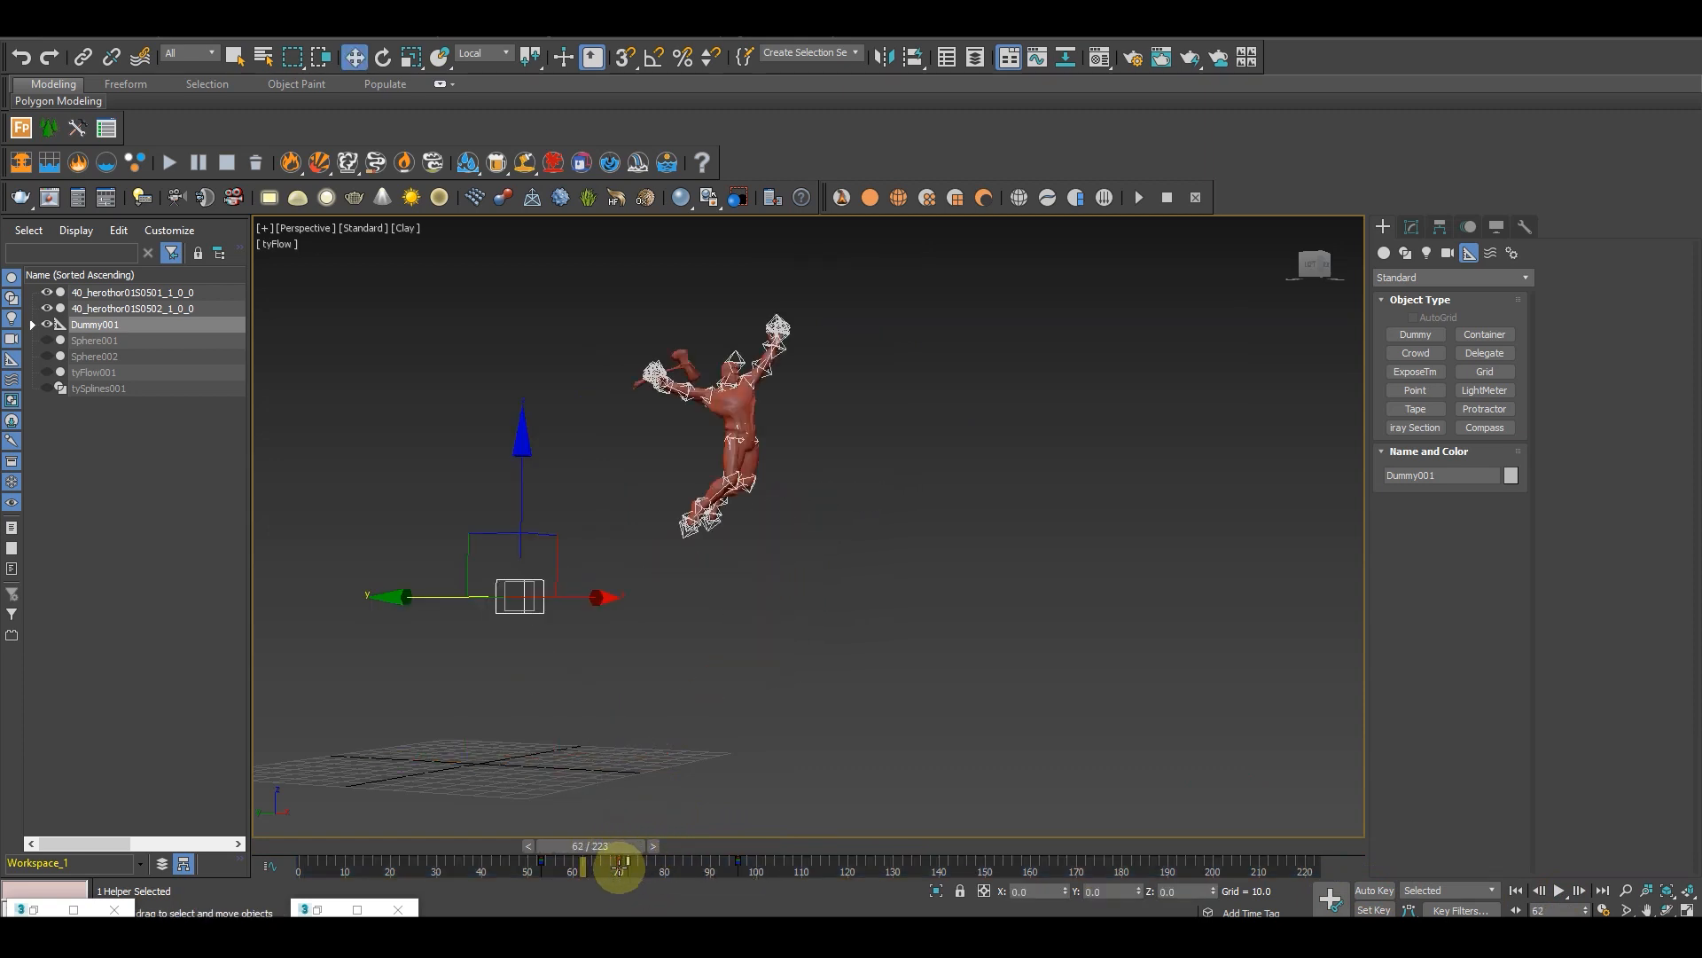
left_click(619, 865)
left_click_drag(619, 865, 800, 858)
key("w")
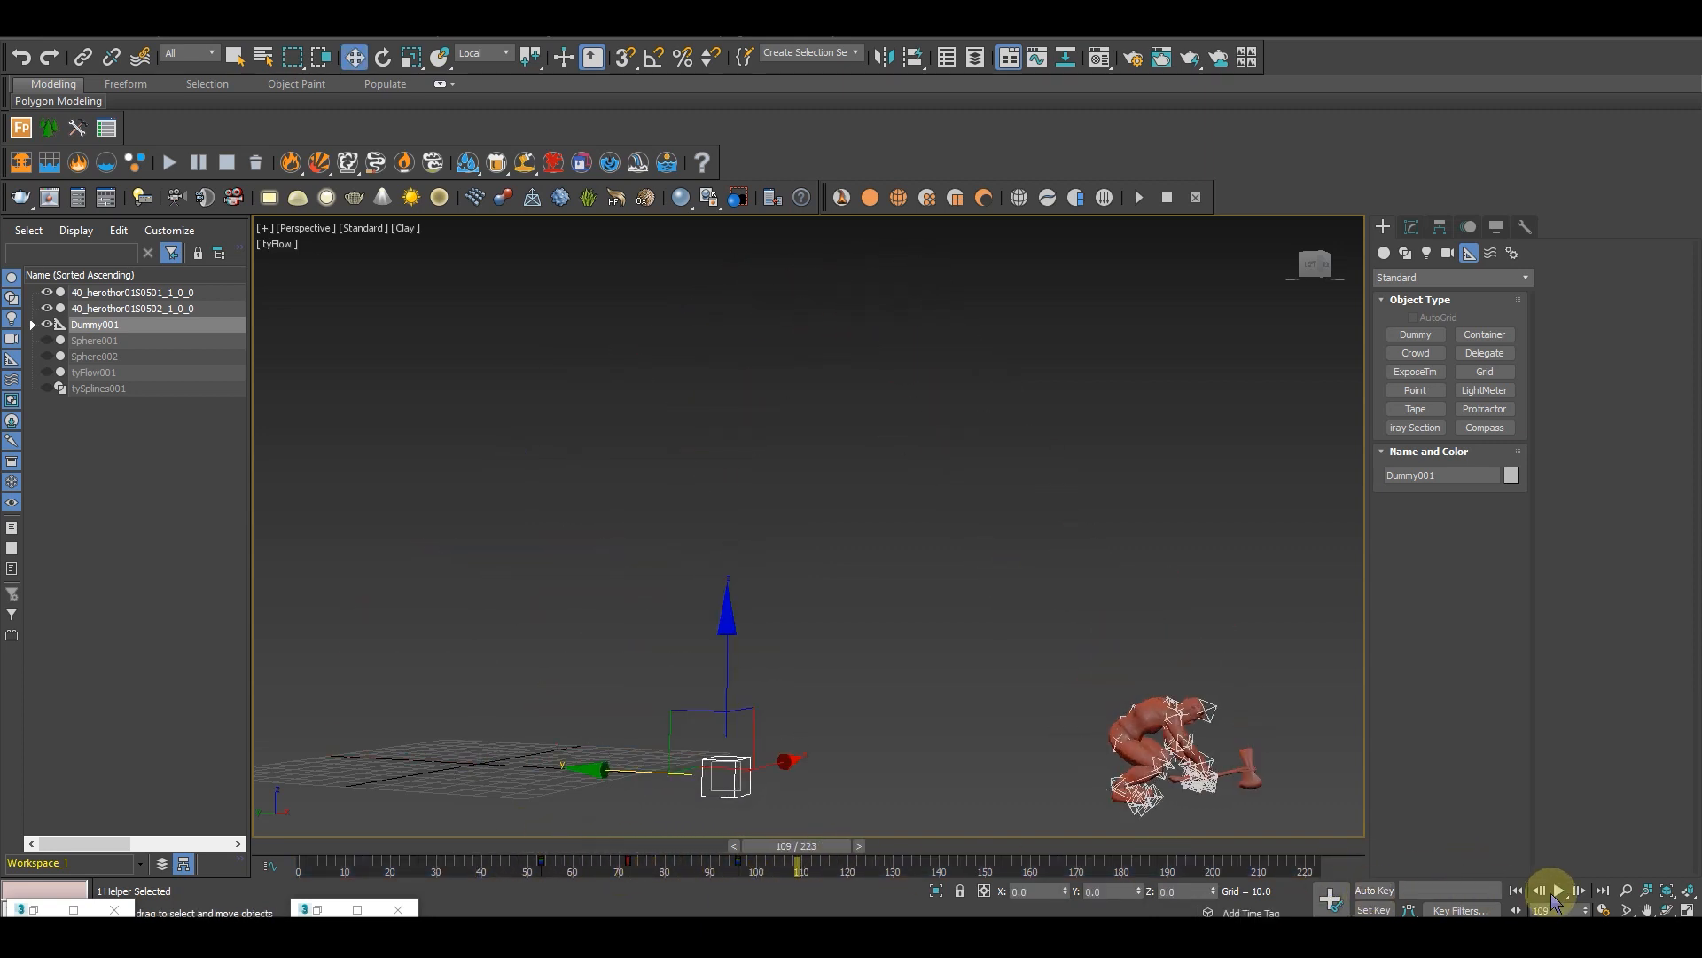
Step: Play the jump from the first frame to check its timing
left_click(1516, 891)
left_click(1559, 892)
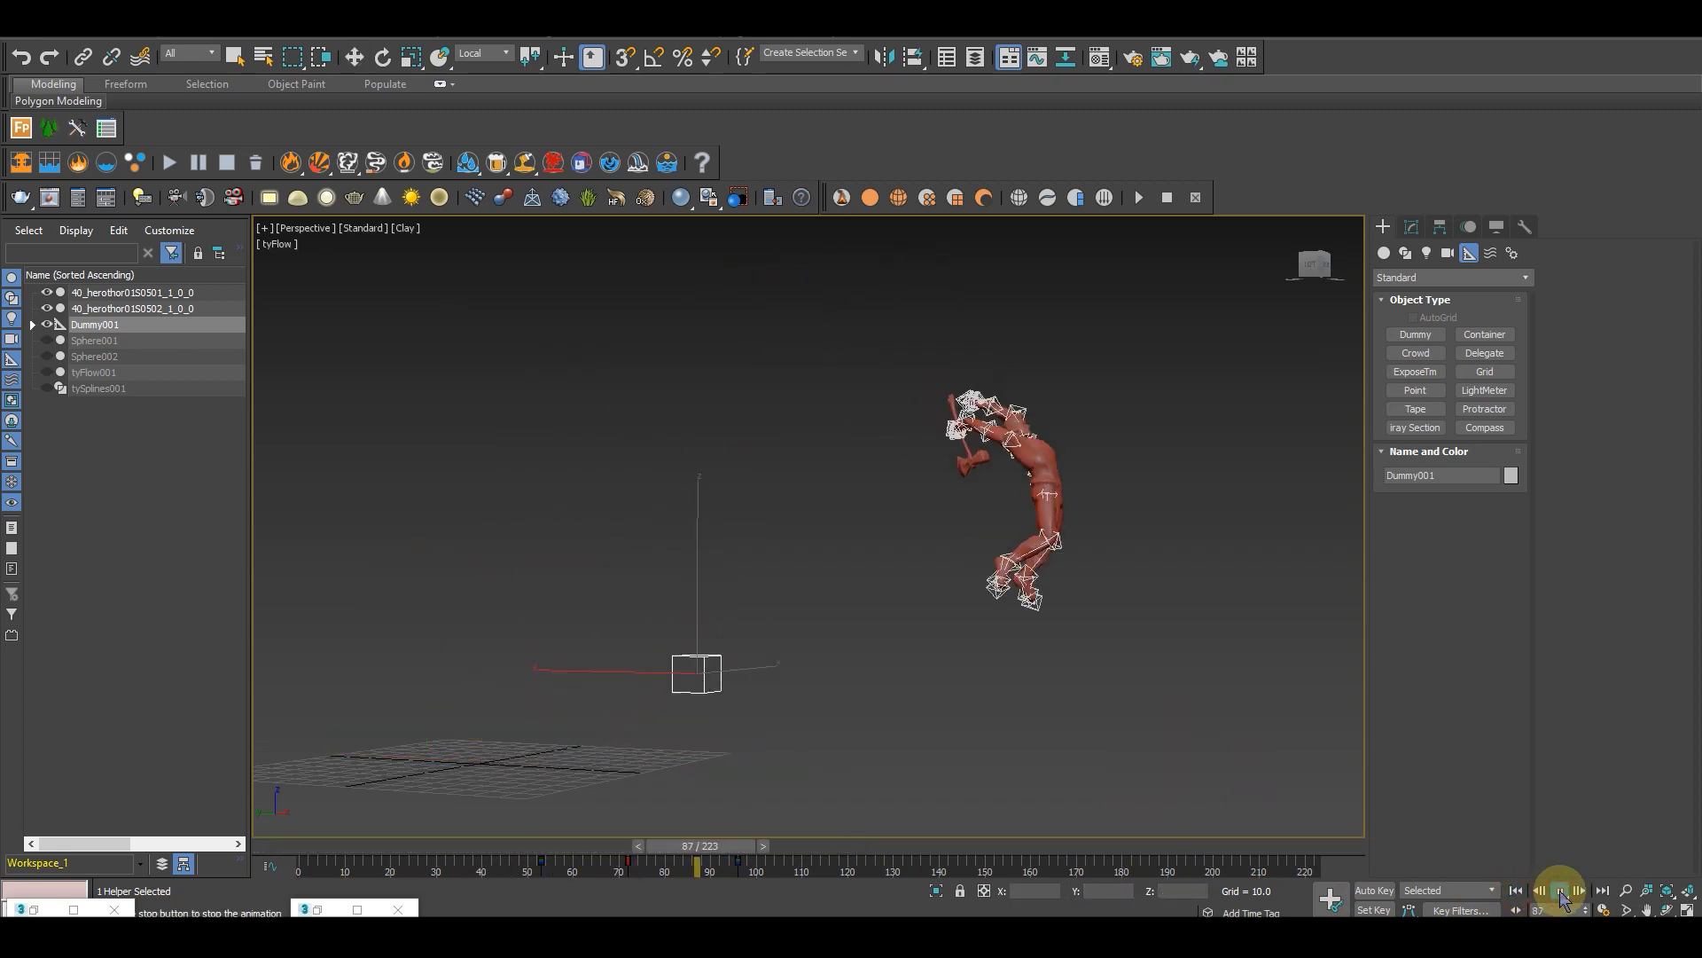
left_click(1561, 891)
Step: Reshape the dummy's Z Position curve by raising the incoming tangent of the frame 96 key for a steeper, faster fall
left_click_drag(904, 847, 787, 858)
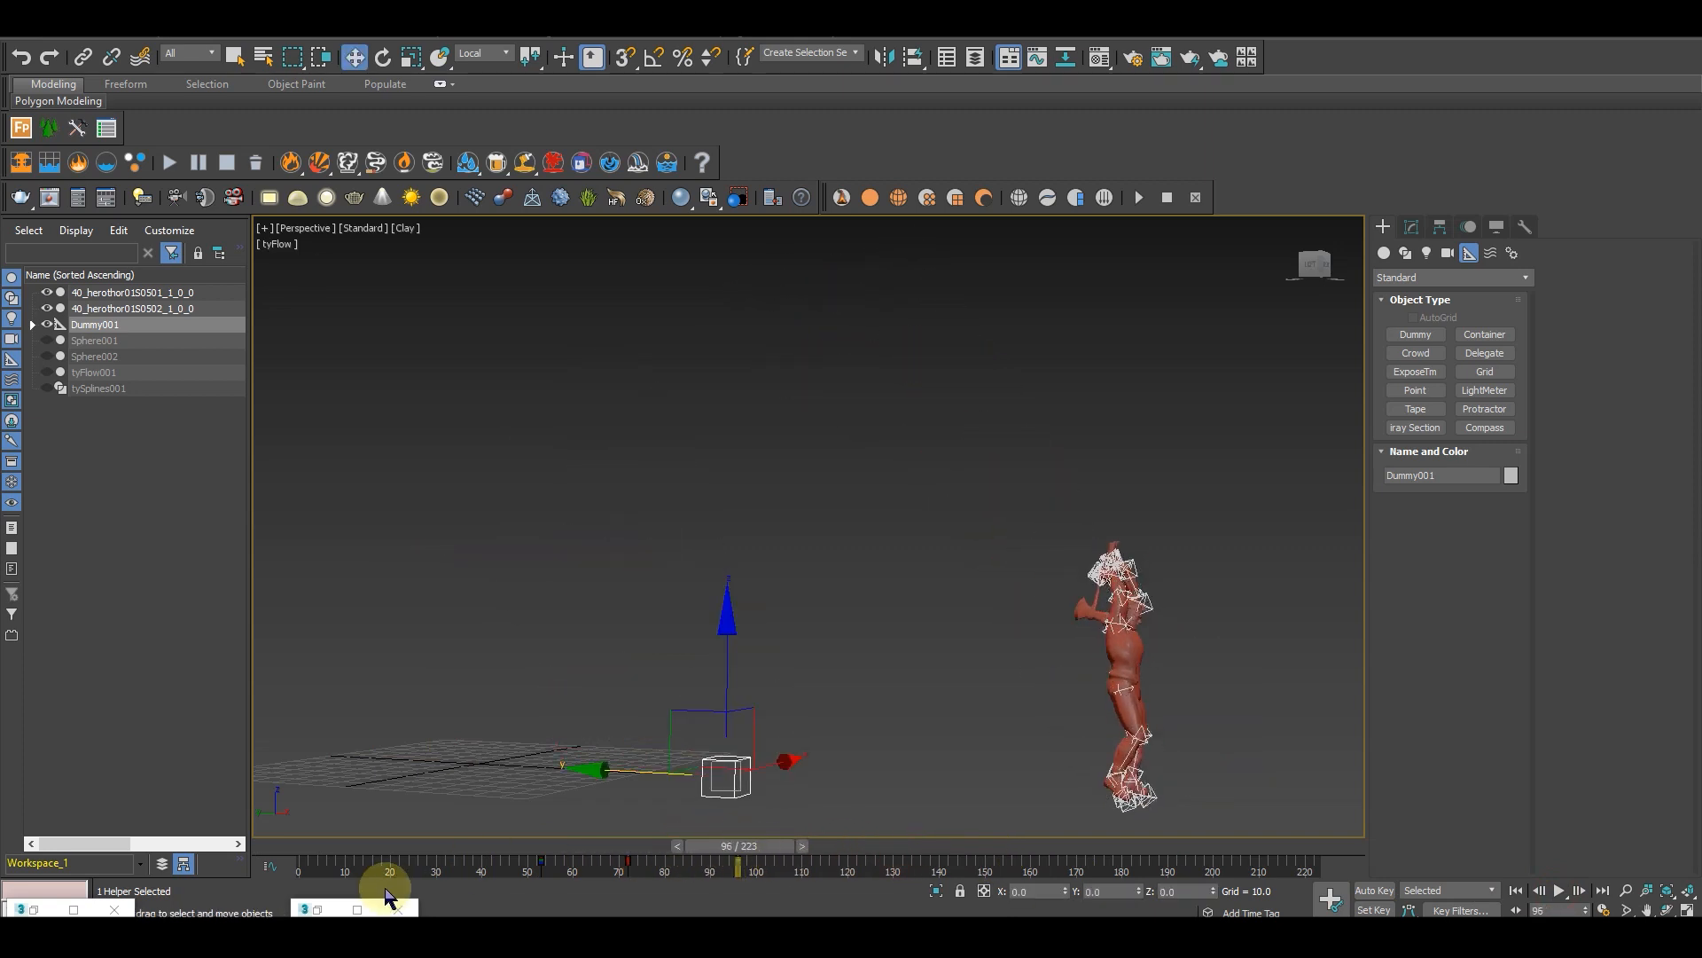
left_click(364, 909)
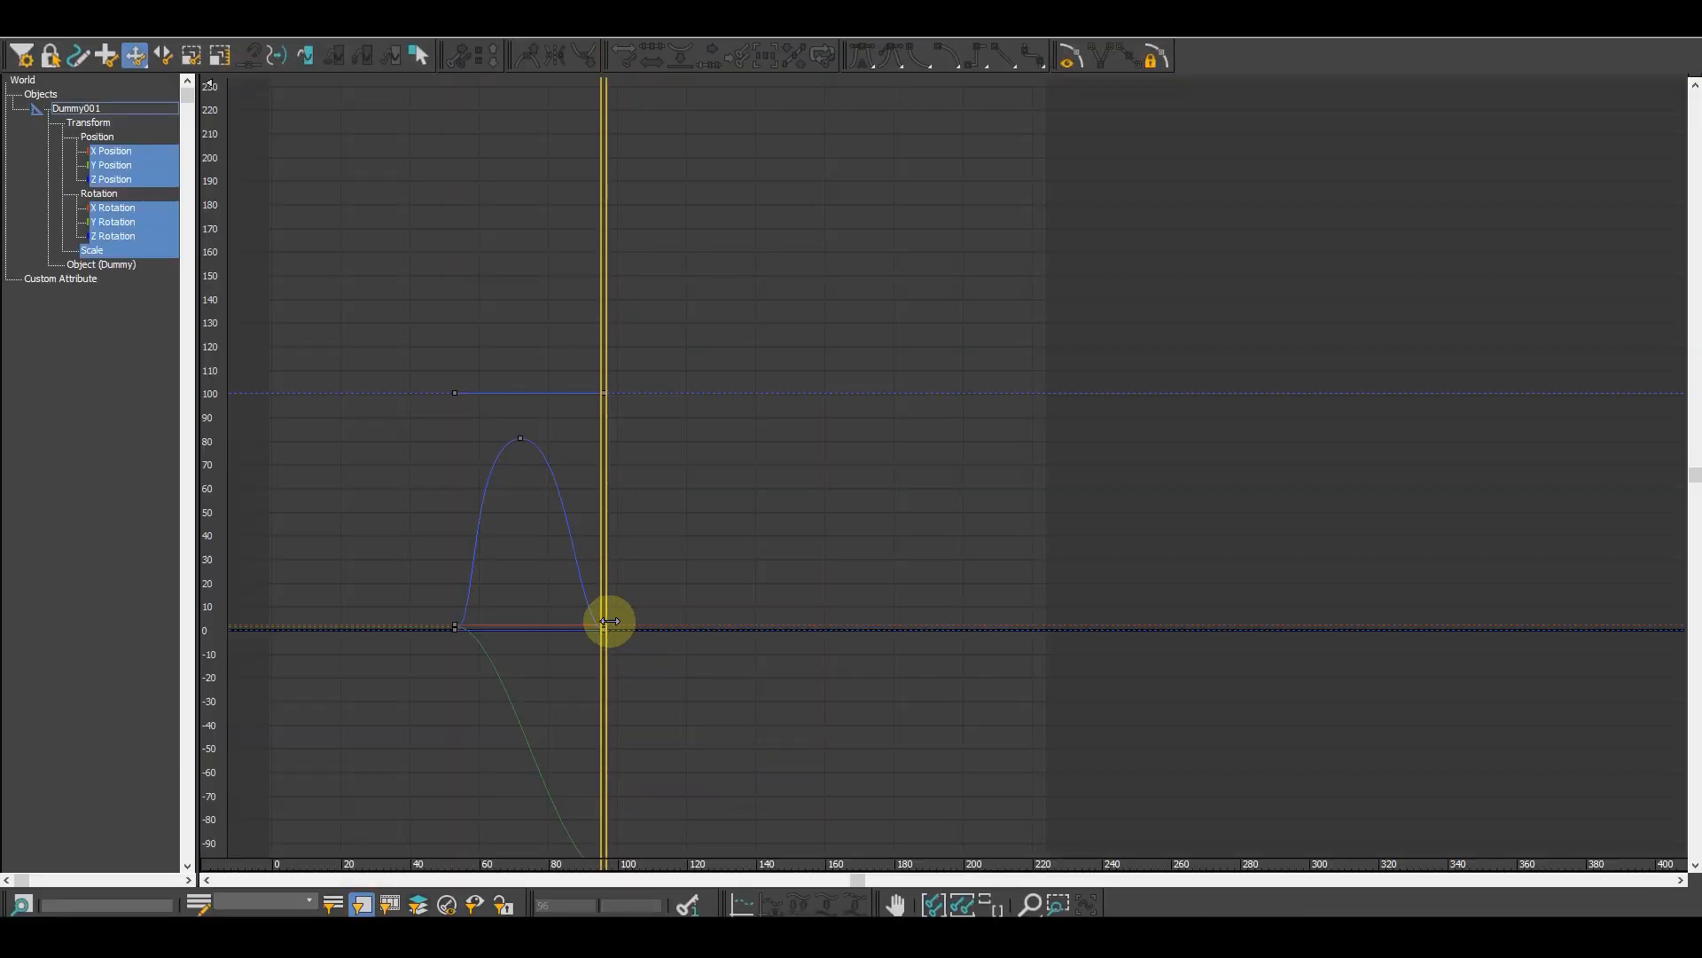
middle_click_drag(624, 641, 1066, 542, "ctrl+alt")
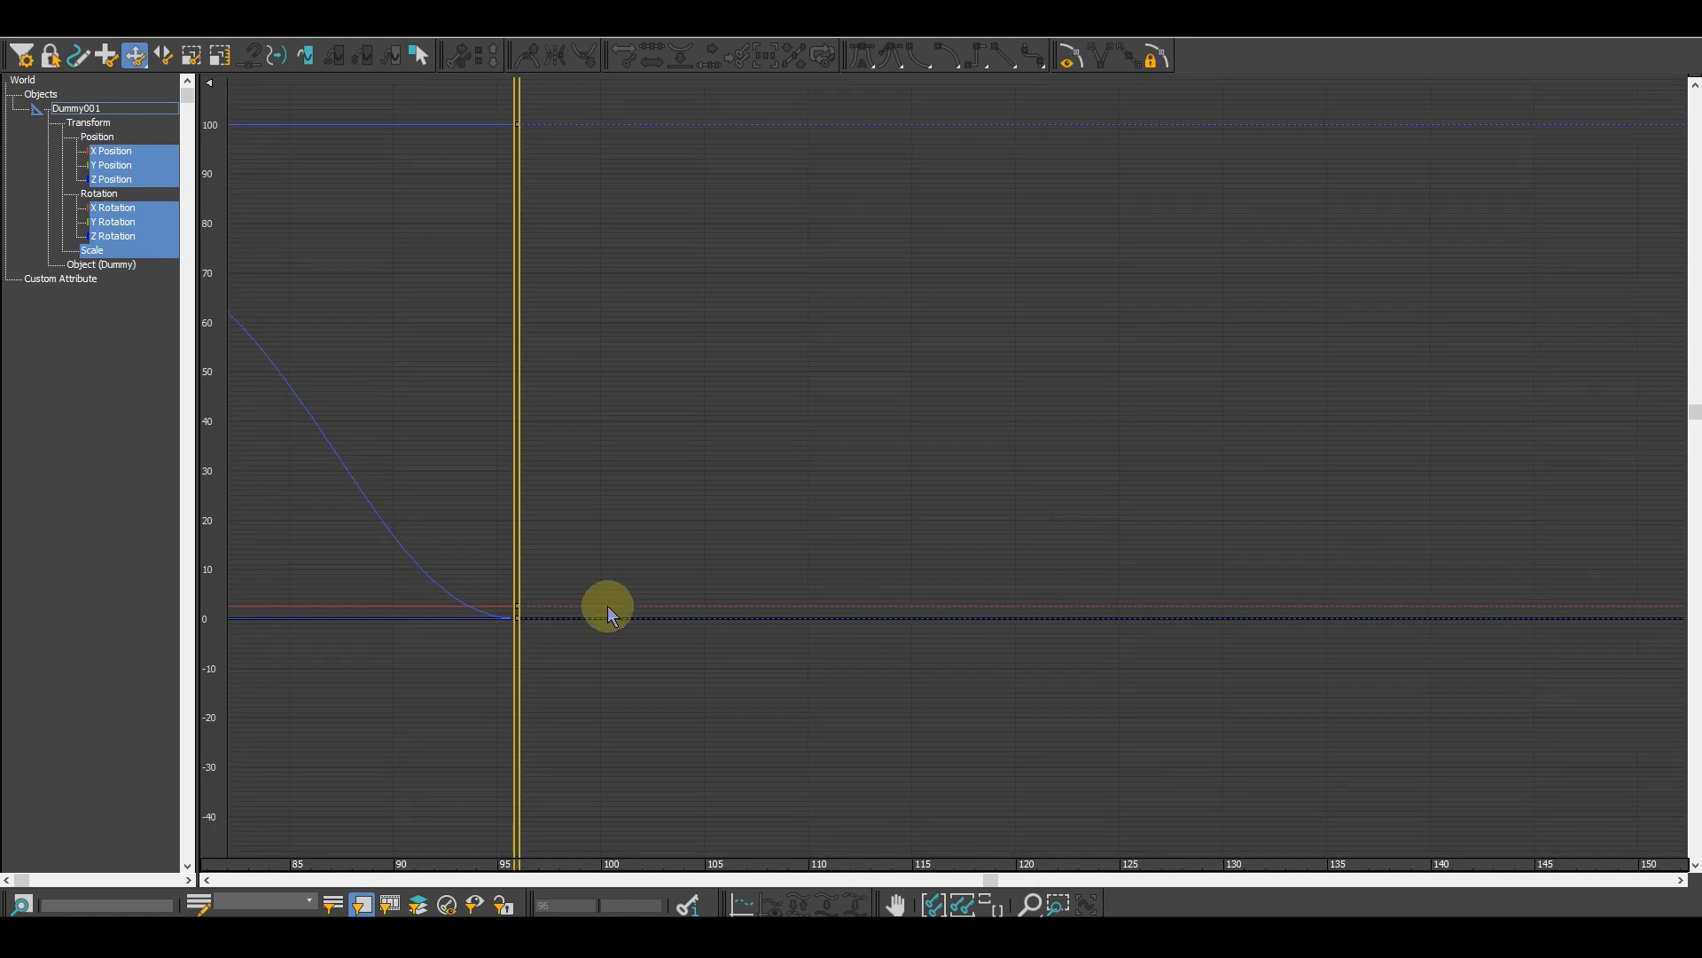
left_click(517, 618)
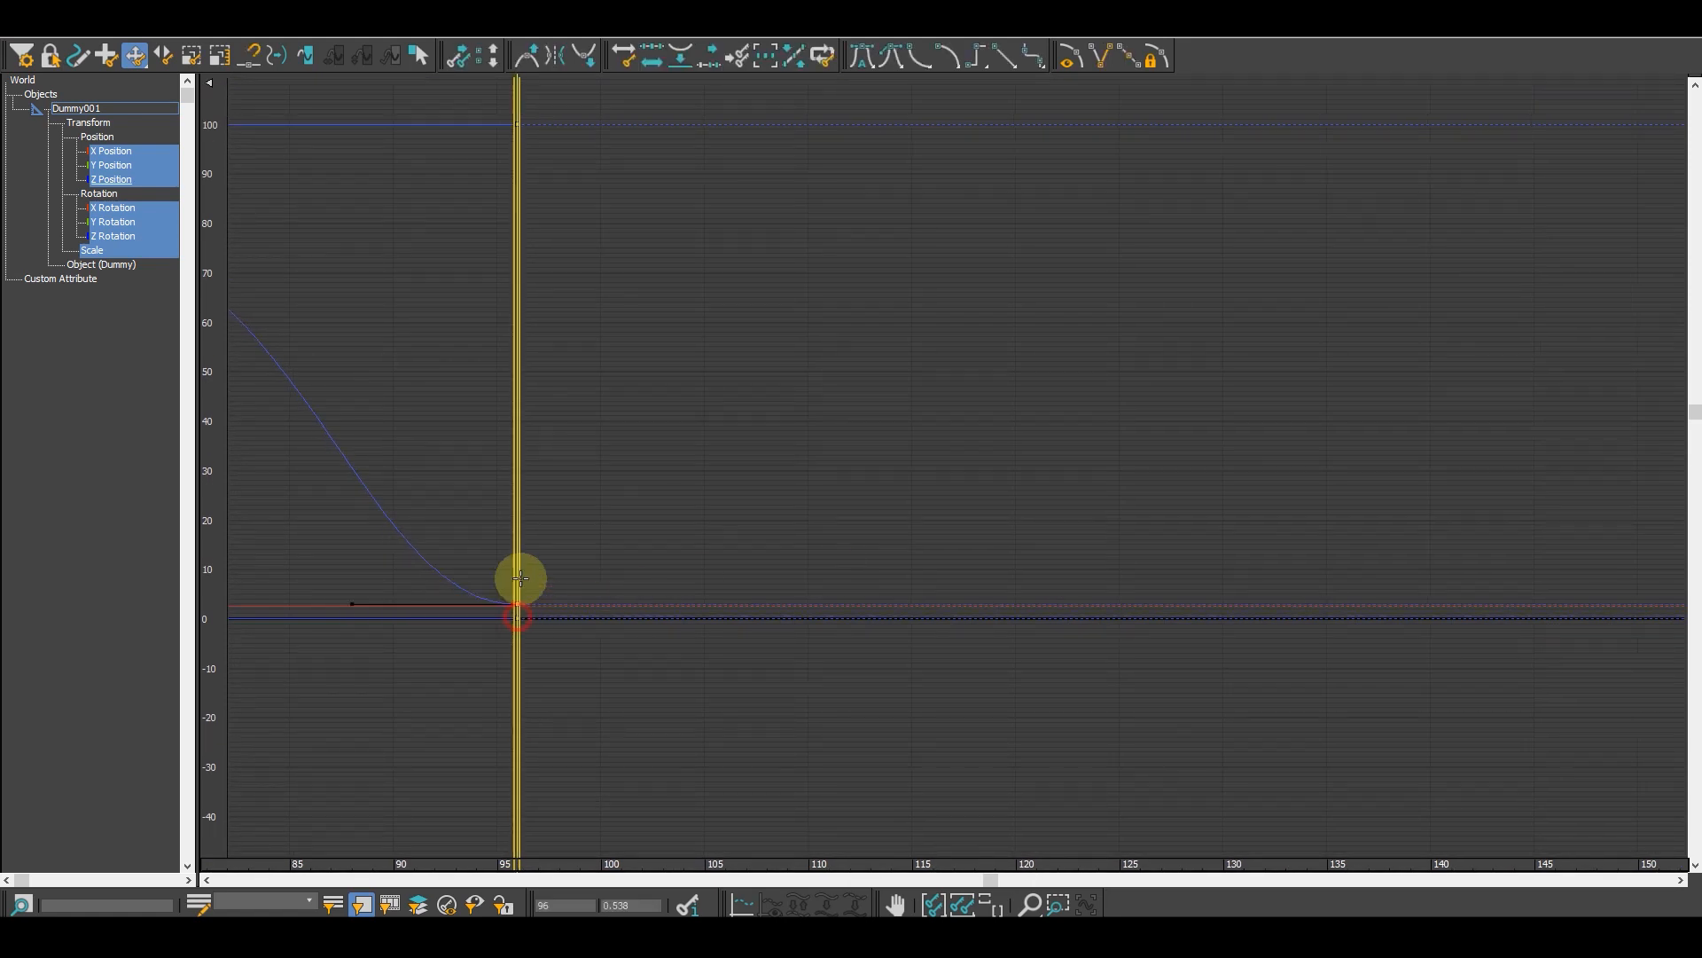
left_click_drag(545, 568, 525, 596)
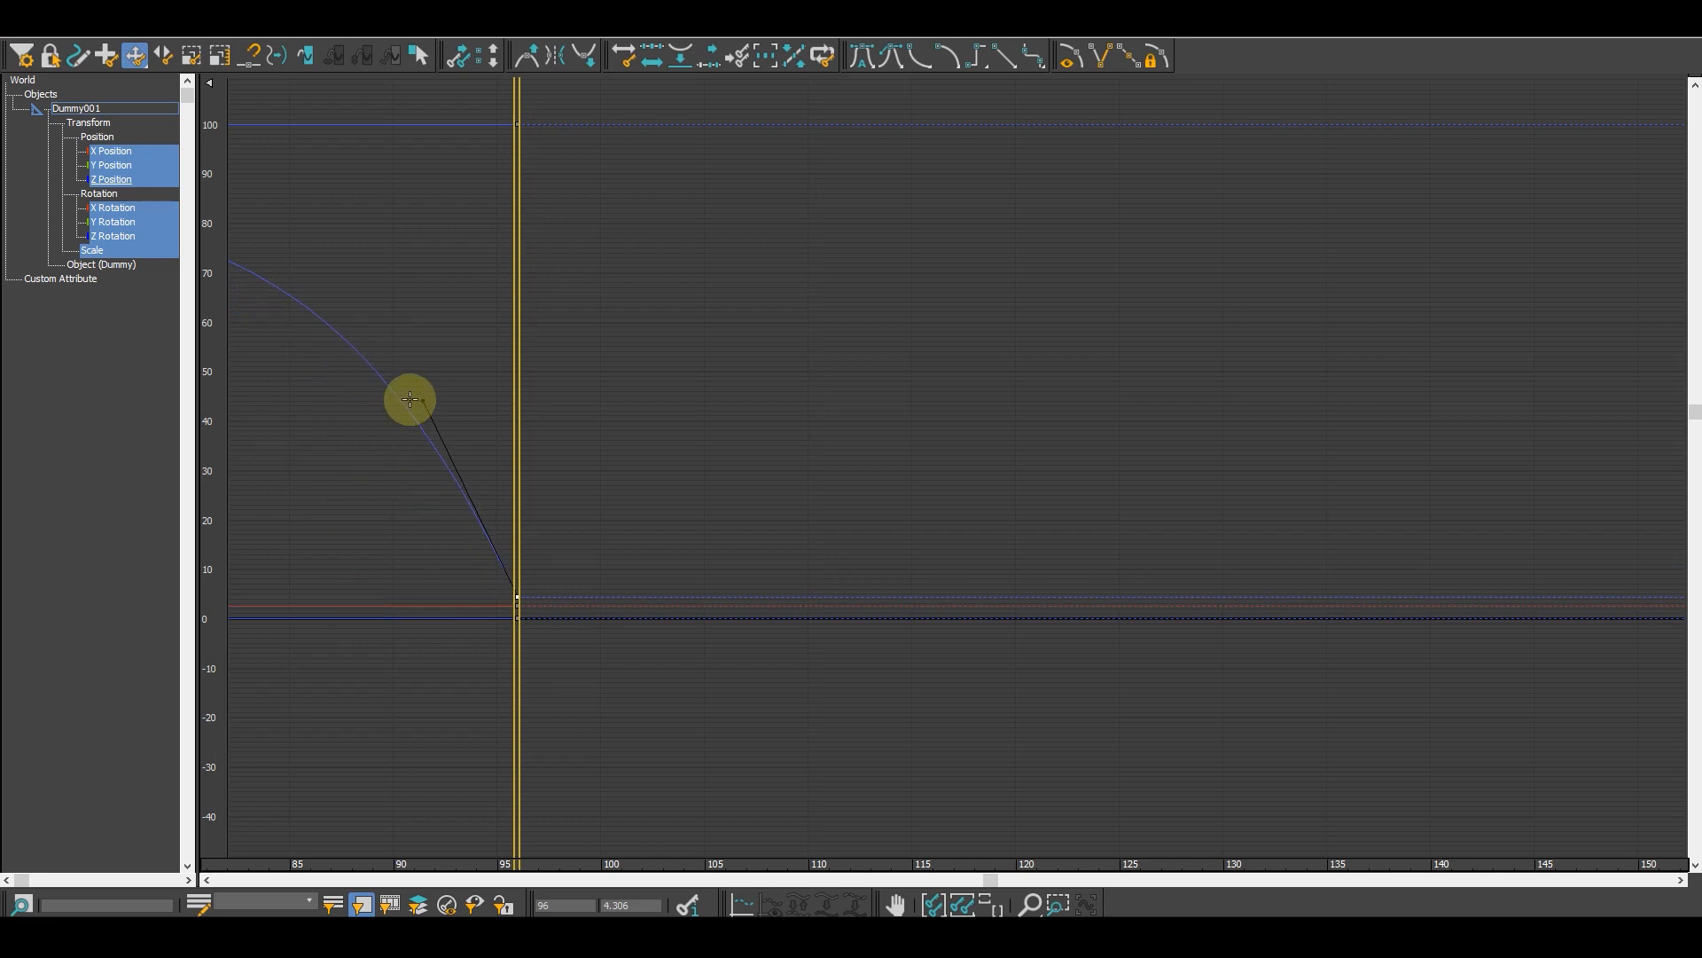
left_click_drag(410, 399, 387, 394)
middle_click_drag(581, 668, 896, 747)
middle_click_drag(626, 544, 908, 608)
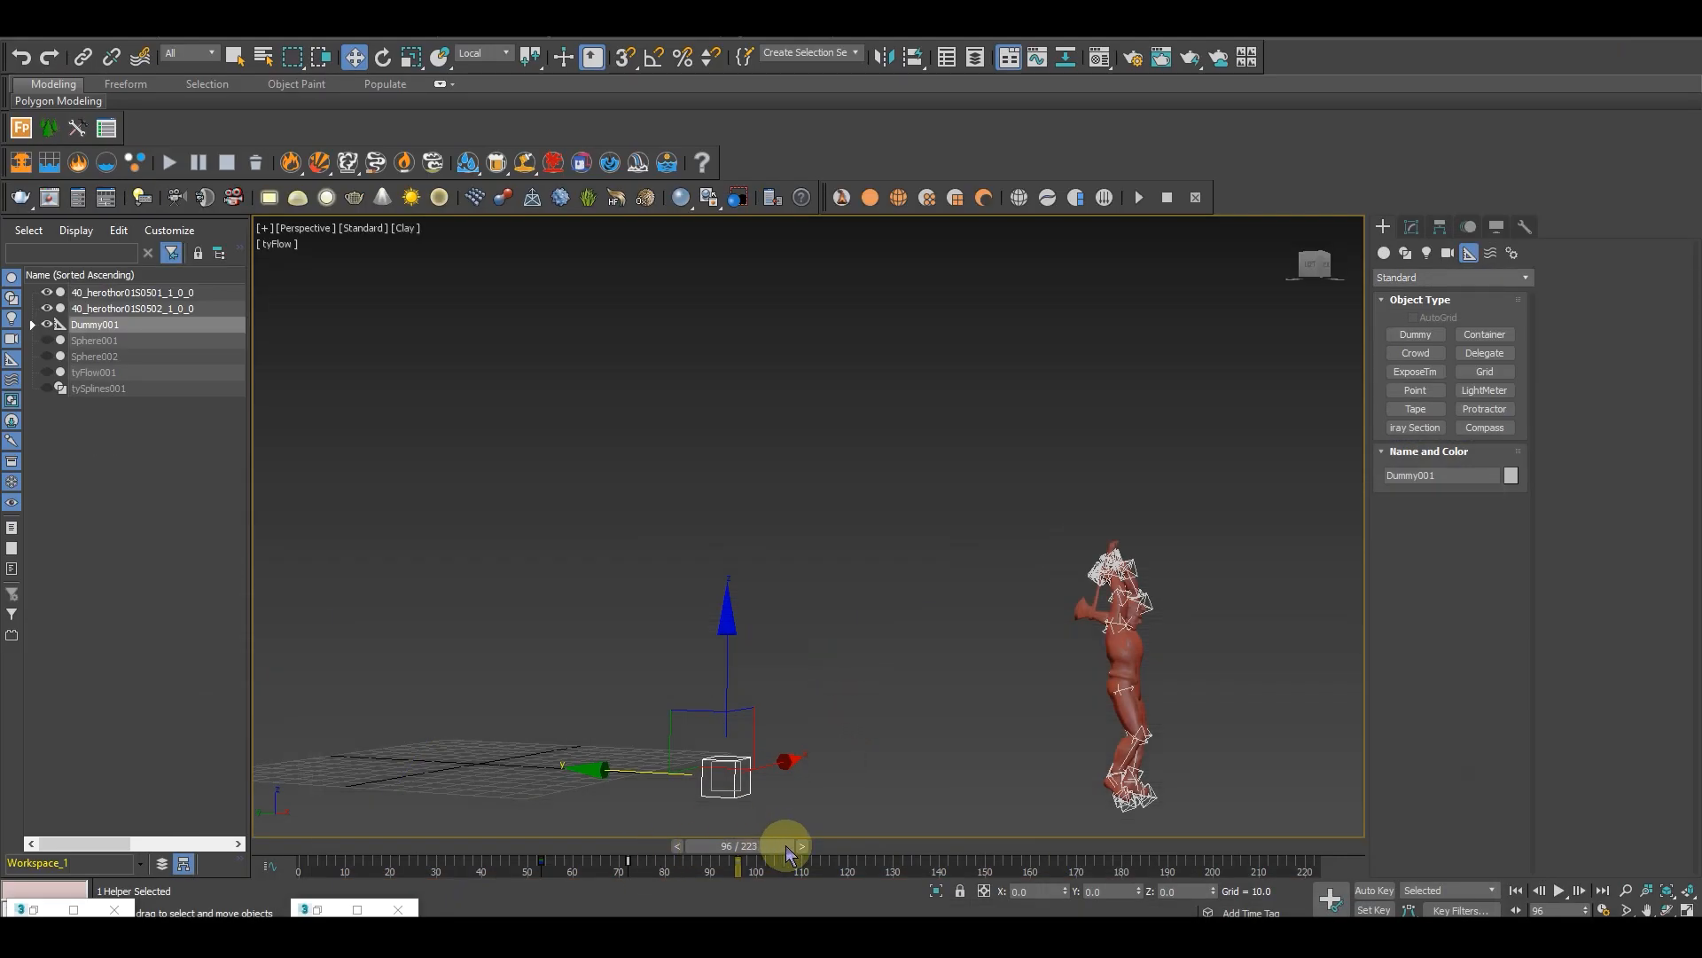
Step: Play back the adjusted jump and inspect the character's pose around frame 71 from several angles
left_click_drag(759, 846, 380, 845)
left_click(1562, 894)
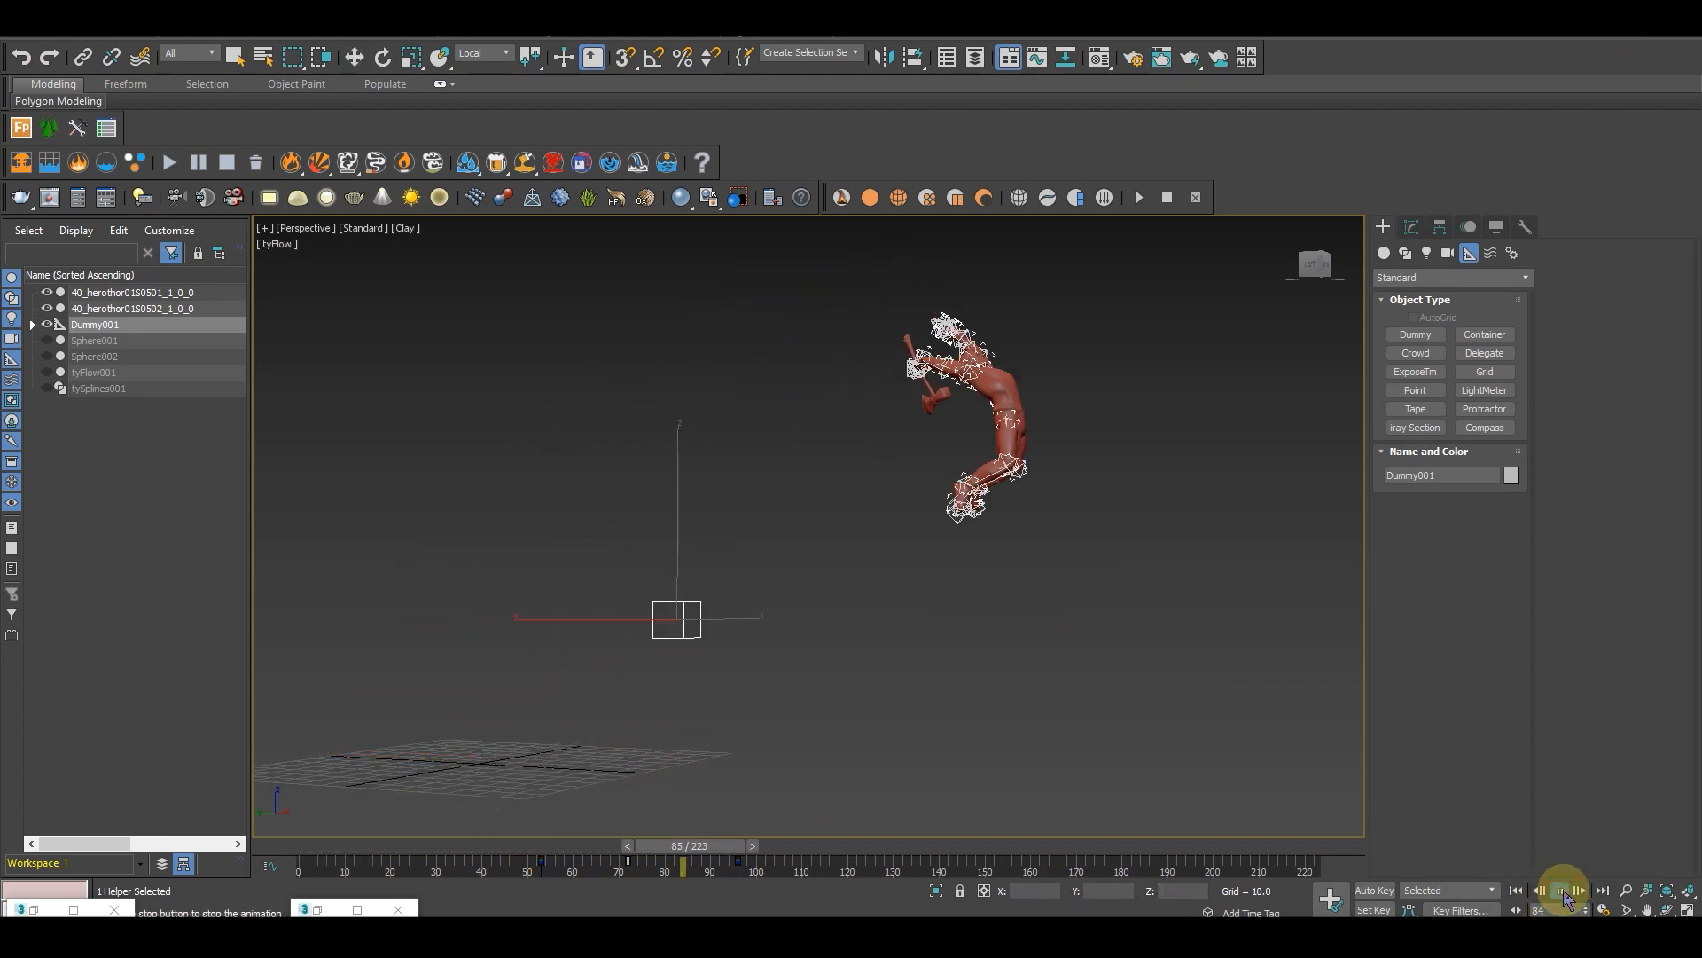
left_click(1563, 894)
key("w")
left_click_drag(848, 859, 653, 830)
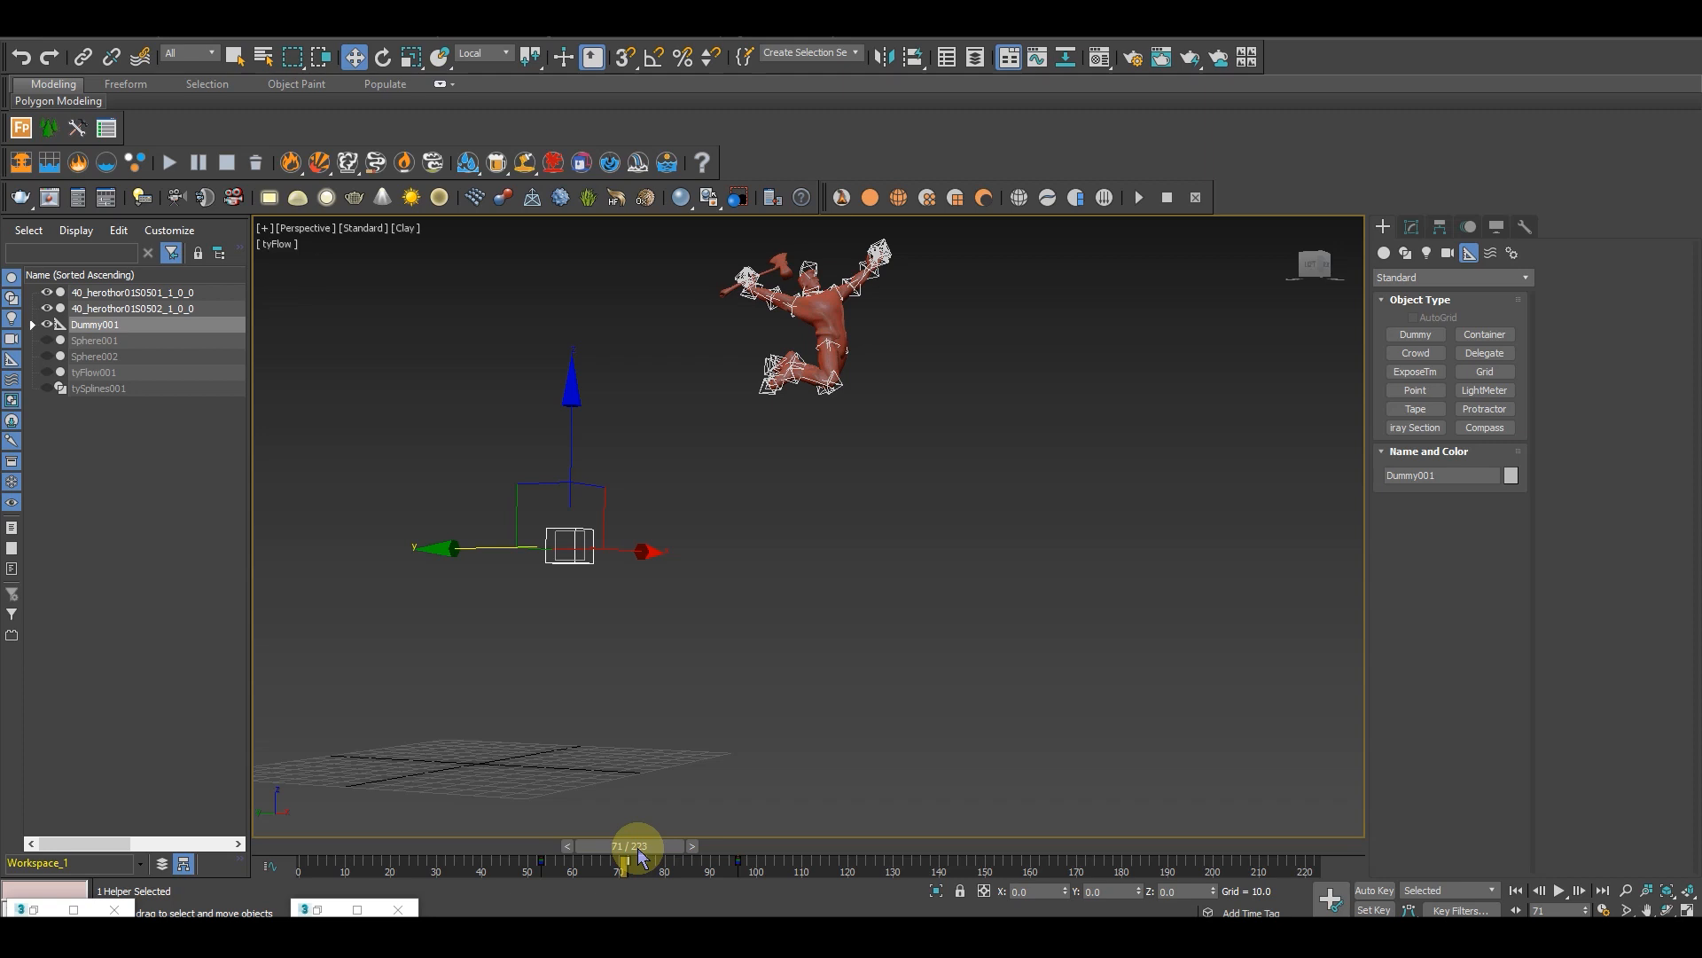
middle_click_drag(864, 405, 816, 470)
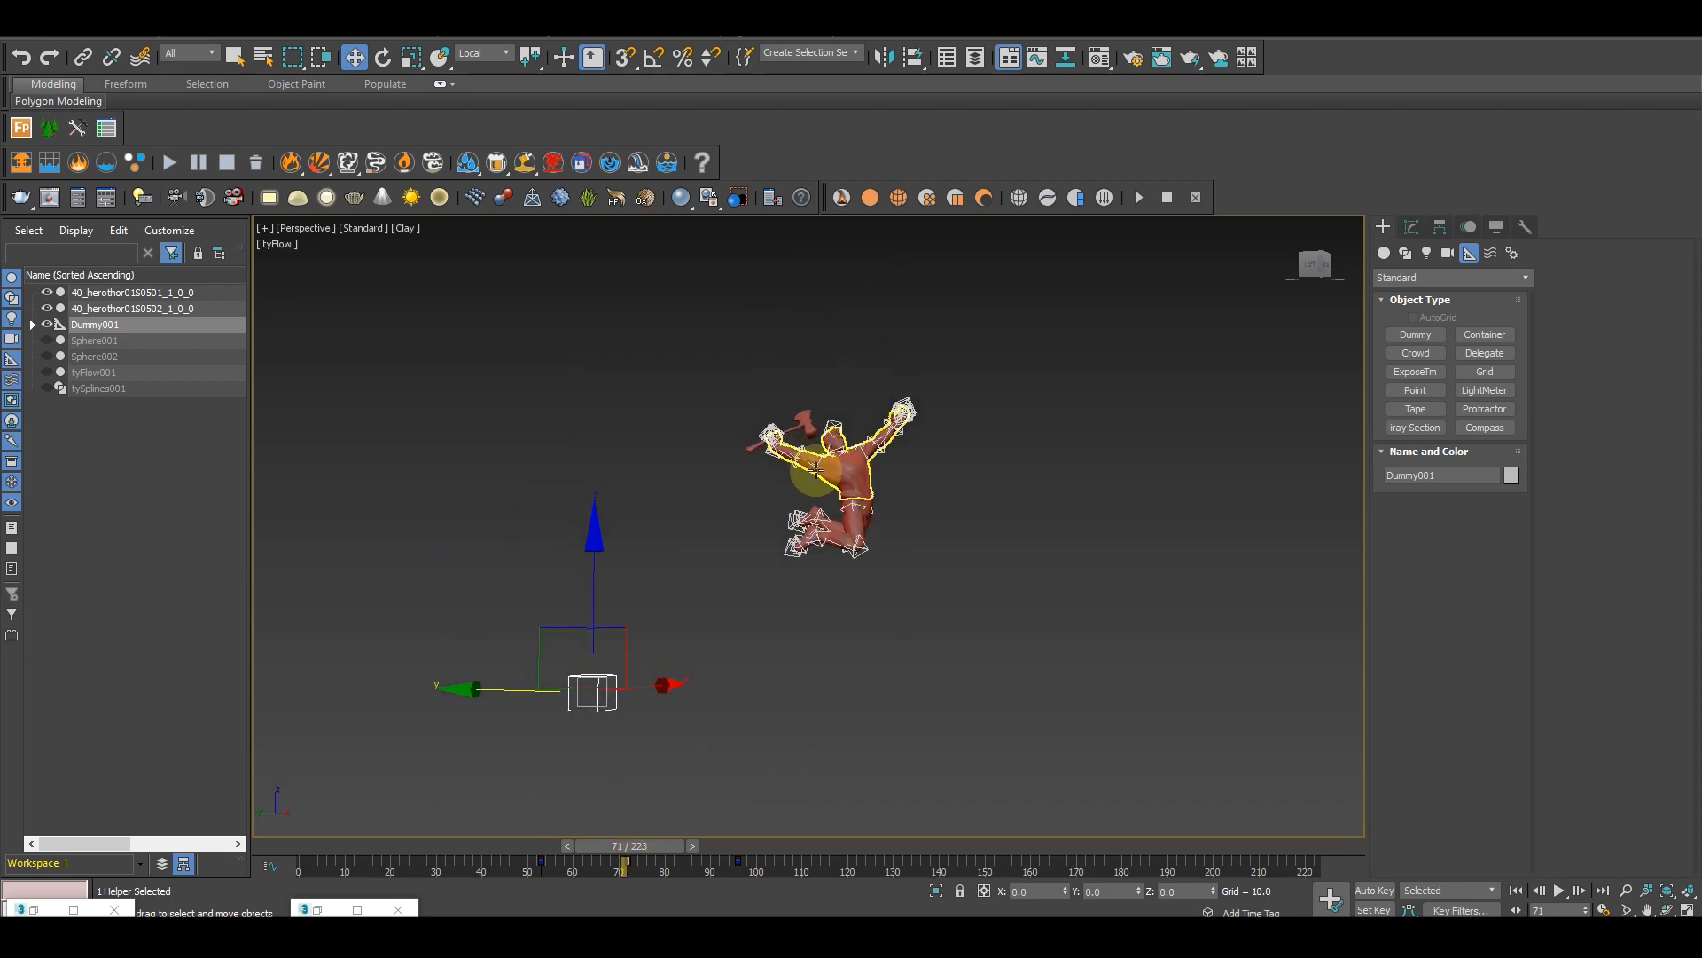
middle_click_drag(982, 551, 584, 362, "alt")
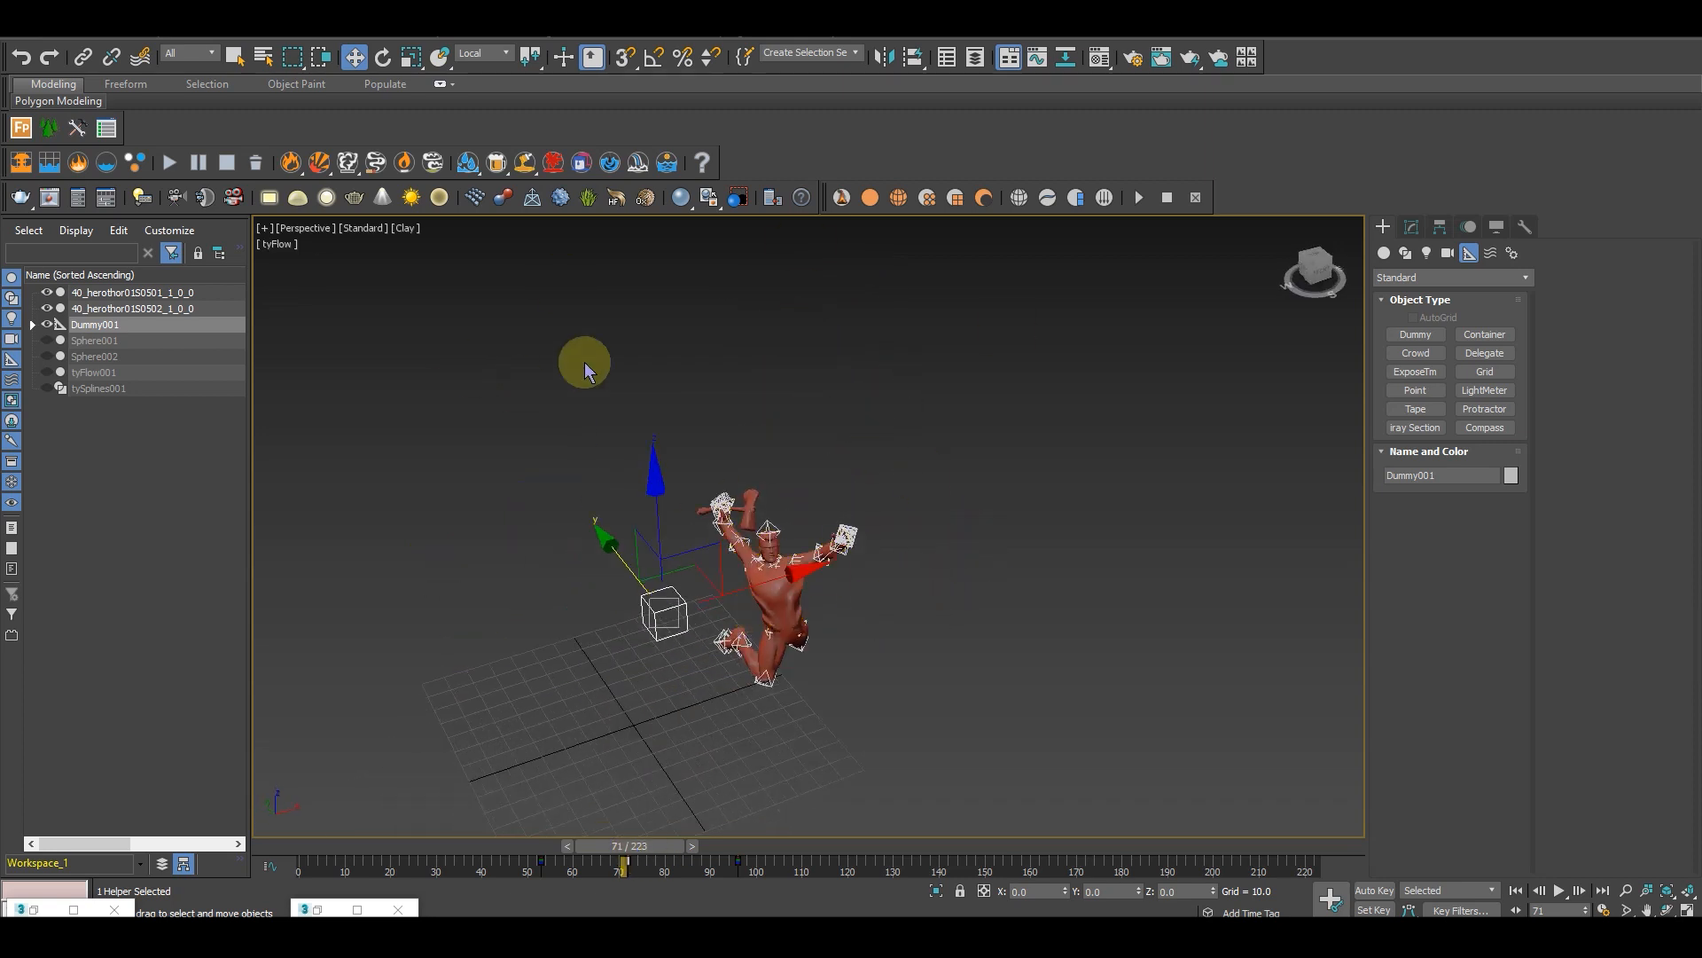
middle_click_drag(833, 572, 786, 514, "alt")
middle_click_drag(816, 566, 958, 563, "alt")
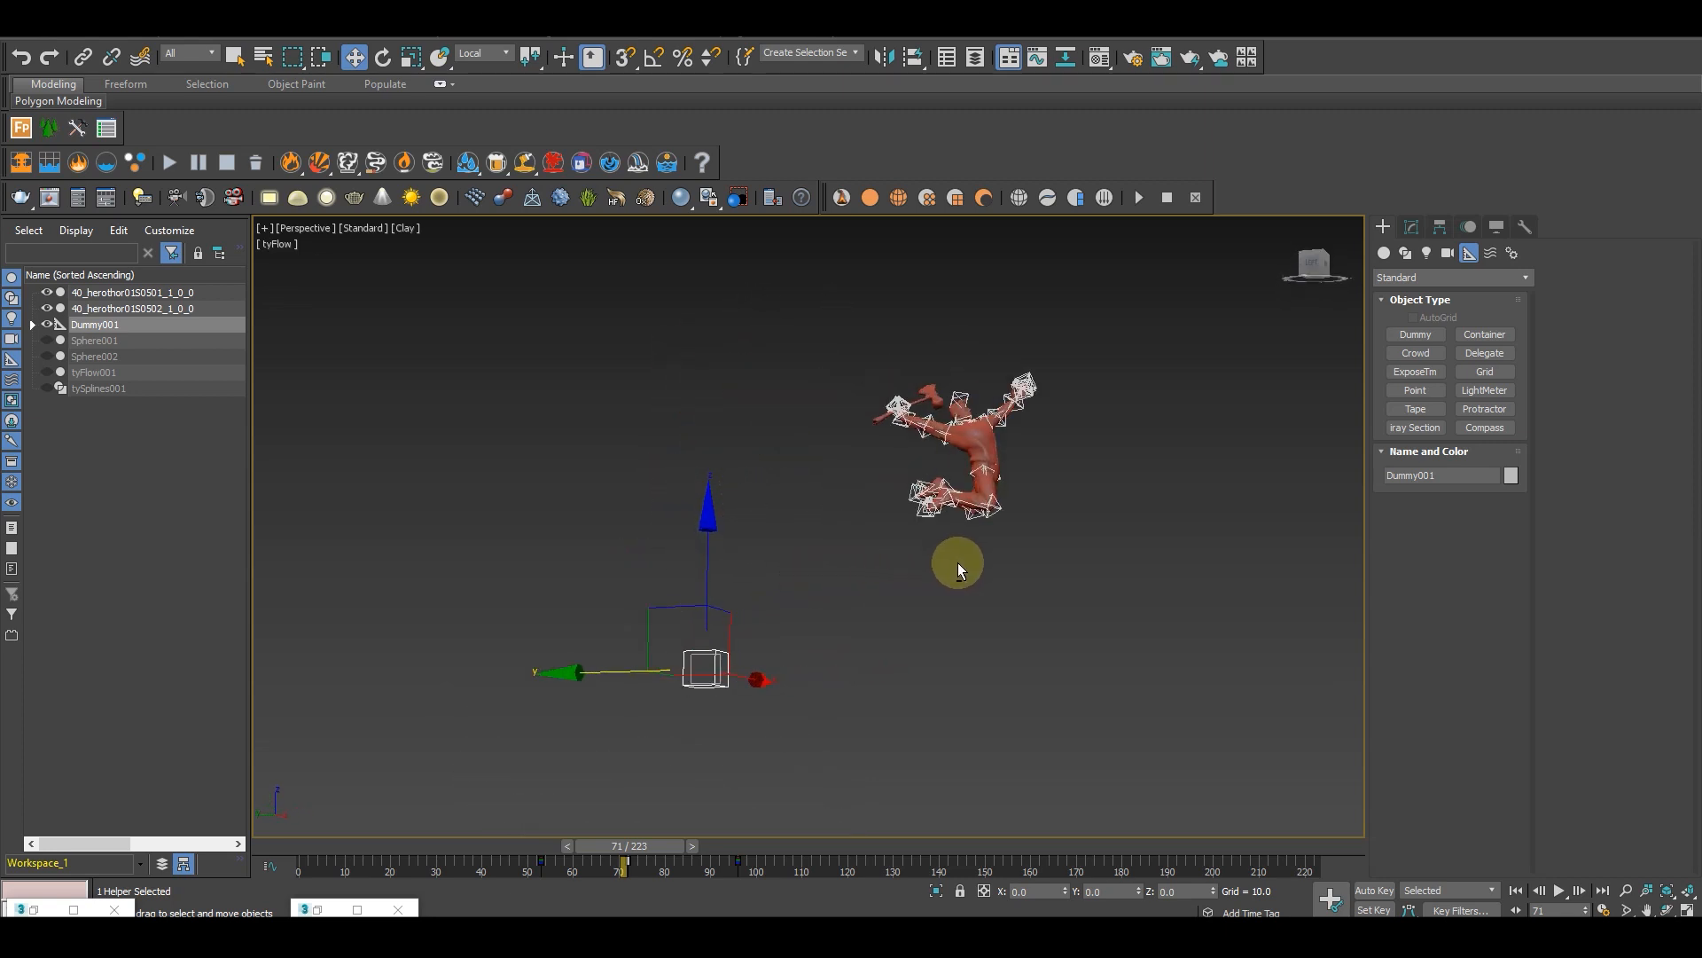
scroll(971, 477, "up", 3)
middle_click_drag(1027, 609, 842, 621)
scroll(892, 692, "down", 5)
middle_click_drag(940, 754, 811, 673)
Step: Return to frame 0 and unhide Sphere001, Sphere002, tyFlow001 and tySplines001
left_click_drag(663, 853, 298, 811)
key("z")
middle_click_drag(768, 628, 669, 544, "alt")
scroll(669, 543, "up", 5)
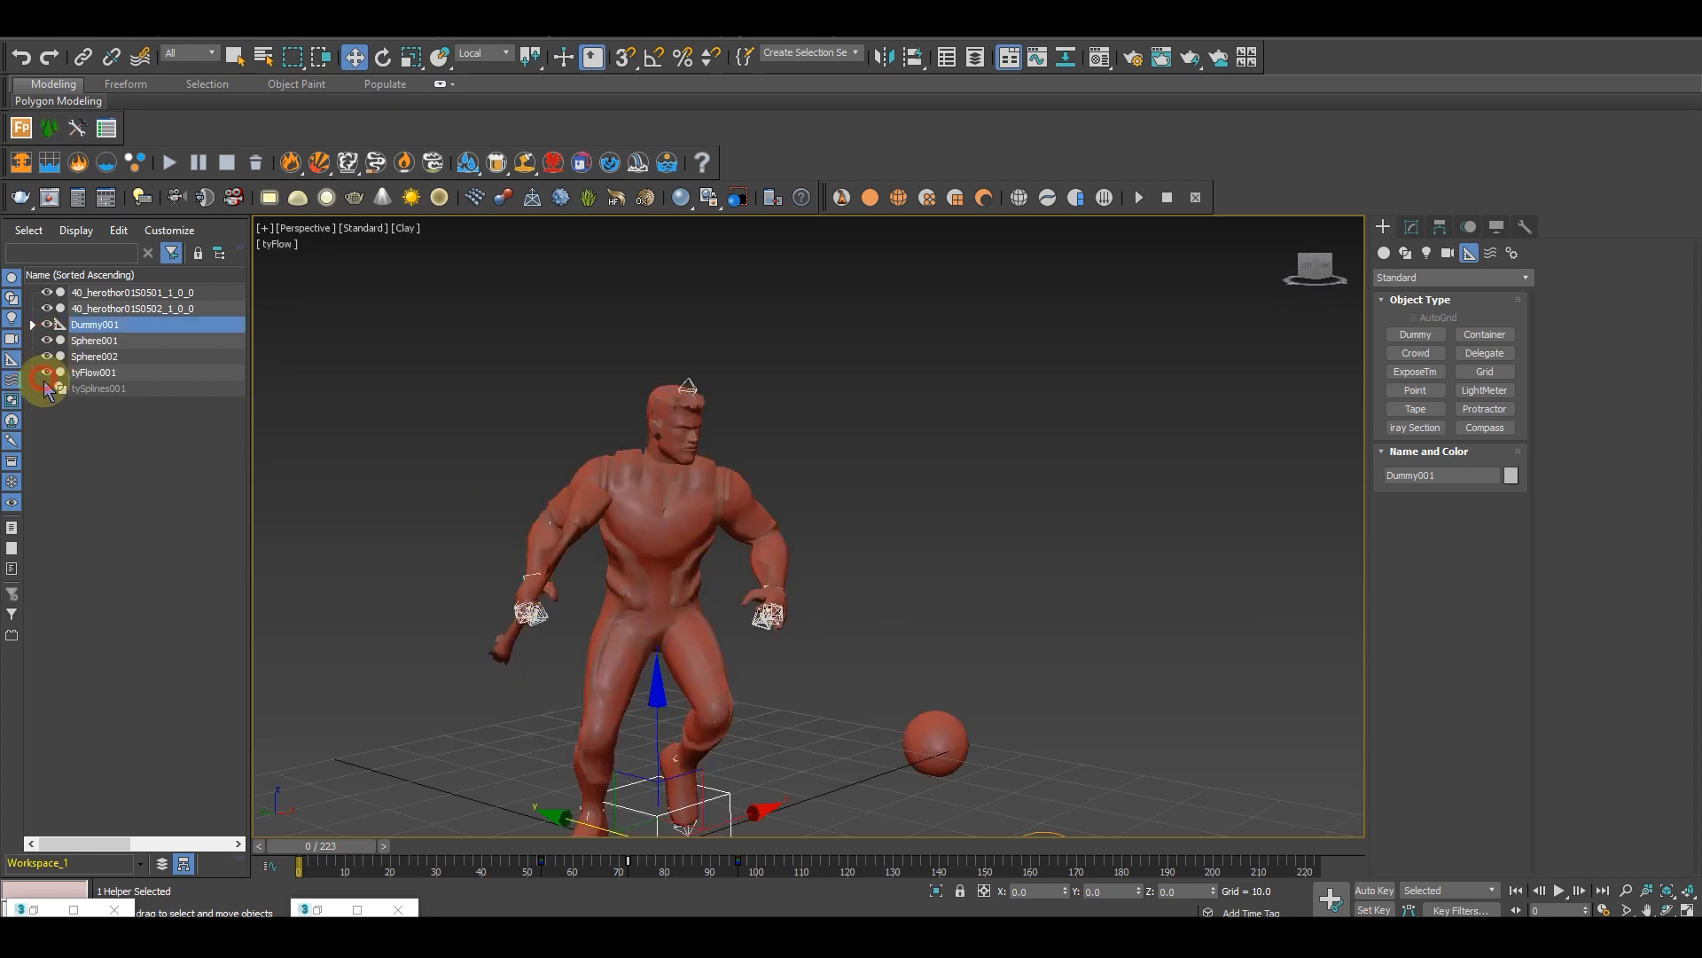
middle_click_drag(1034, 769, 1030, 630)
scroll(934, 653, "down", 4)
middle_click_drag(934, 653, 927, 688, "alt")
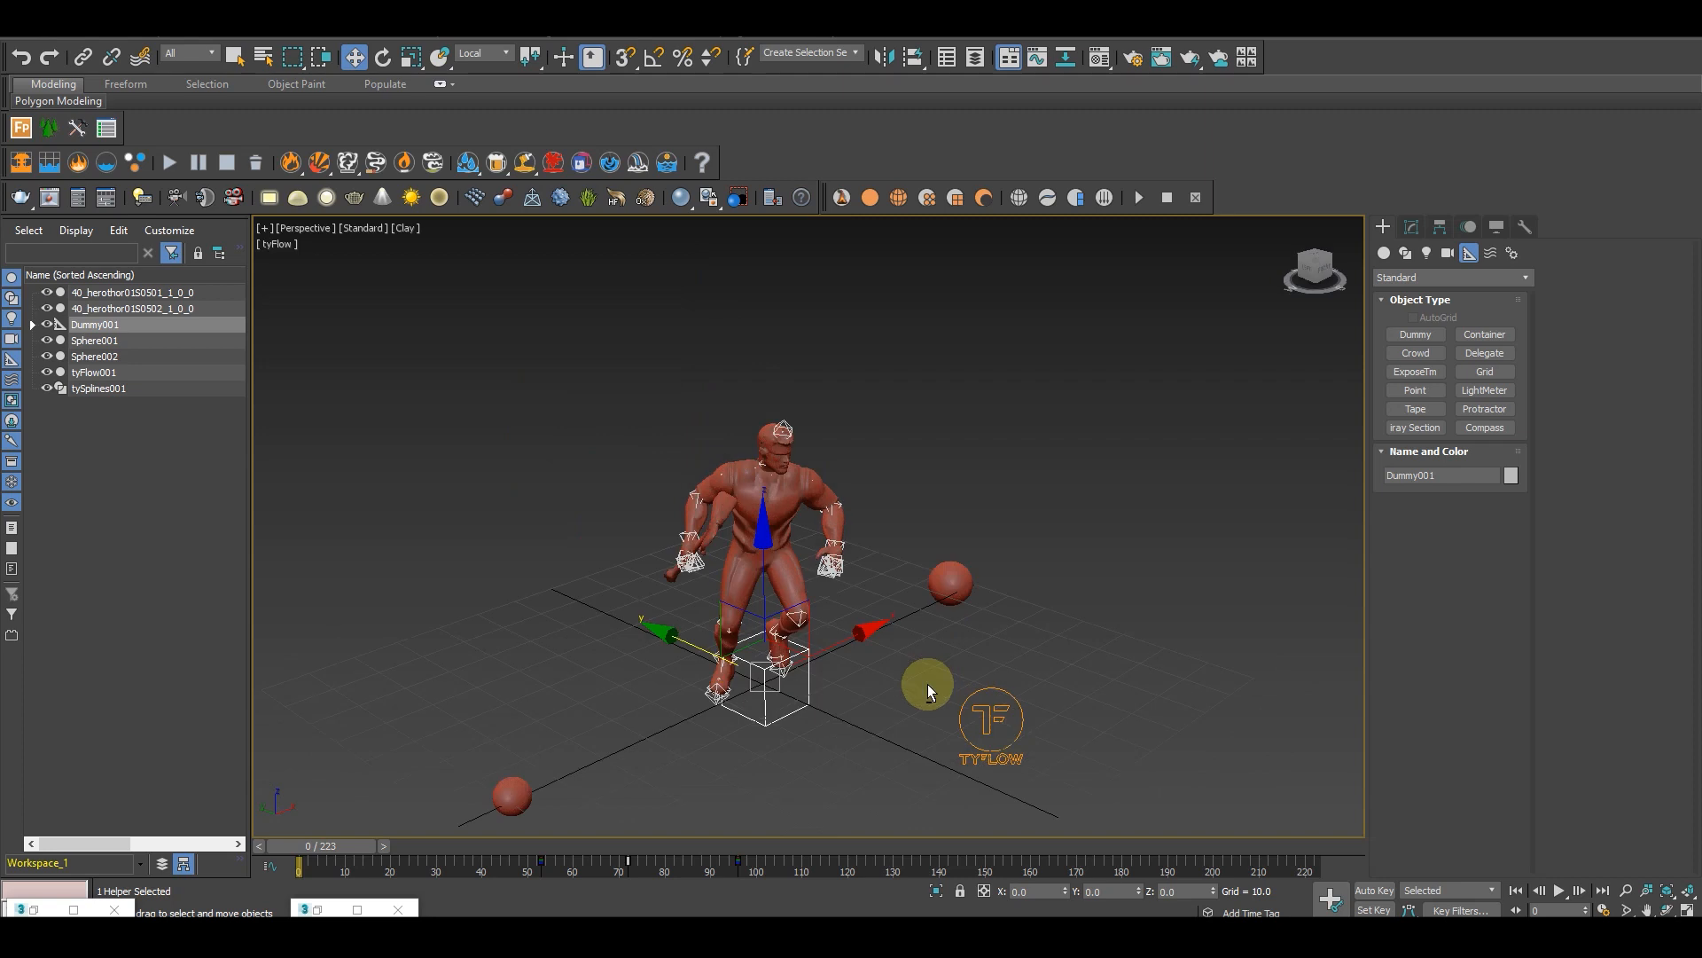
Step: Isolate Sphere001, Sphere002, tyFlow001 and tySplines001 from the character and dummy
left_click(95, 341)
left_click(98, 388, "shift")
left_click(936, 892)
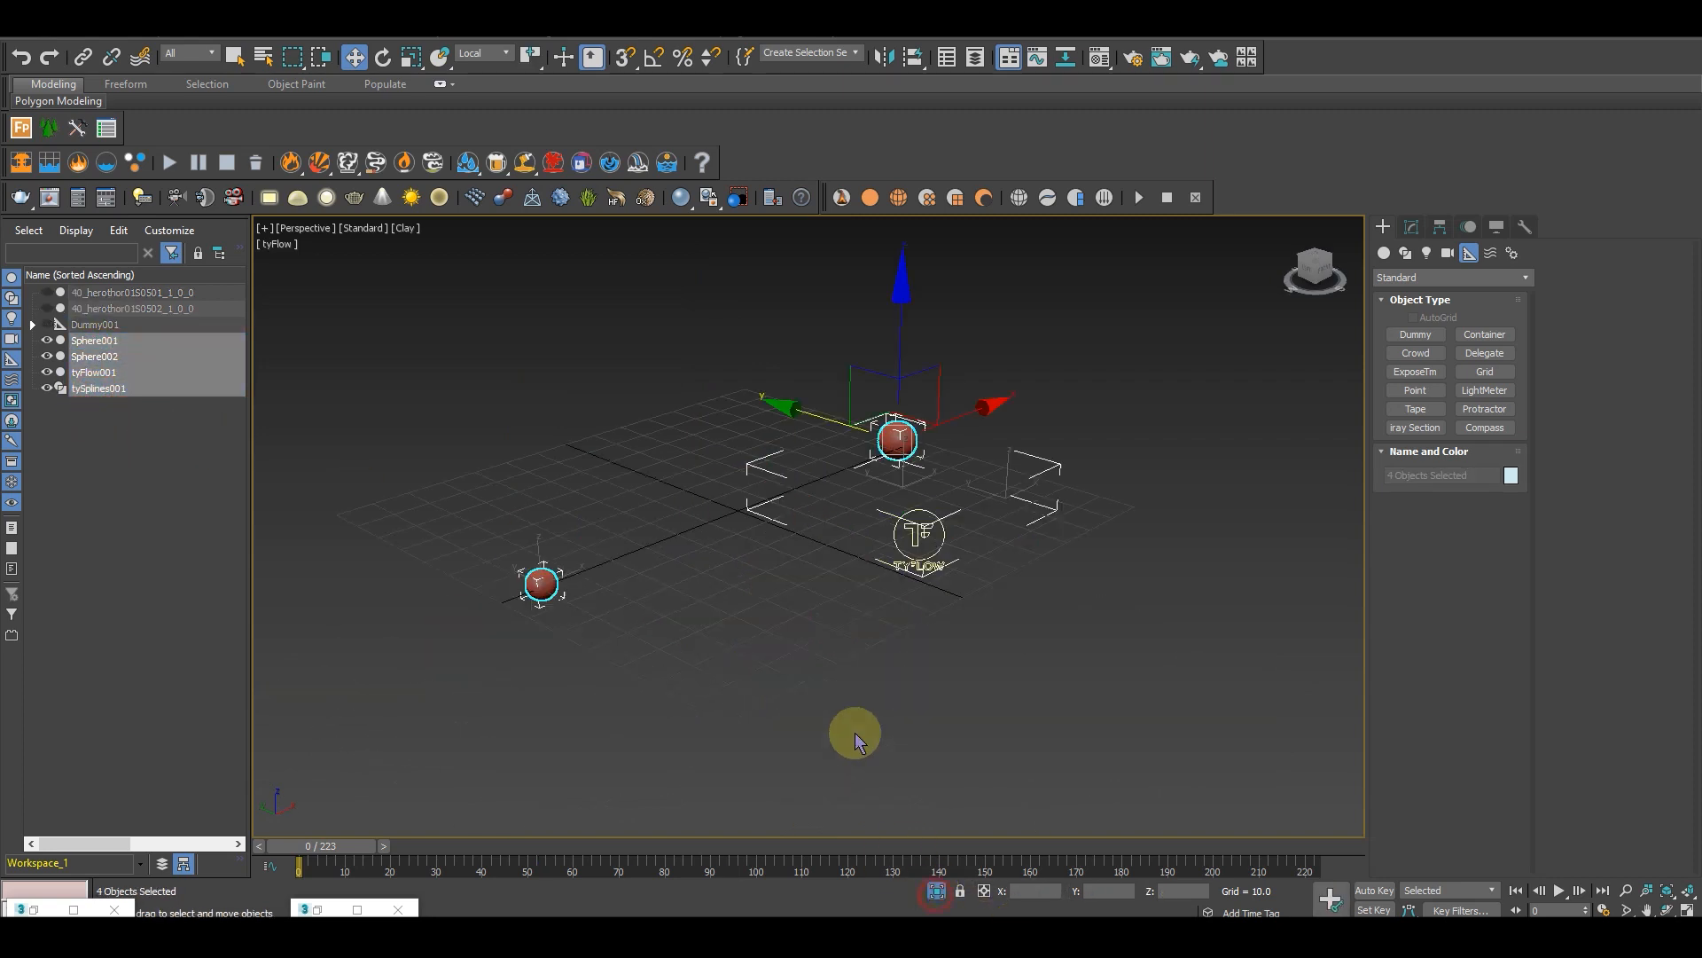
Step: Scrub the timeline and orbit around the two spheres to examine the lightning arcs between them
left_click_drag(330, 843, 503, 850)
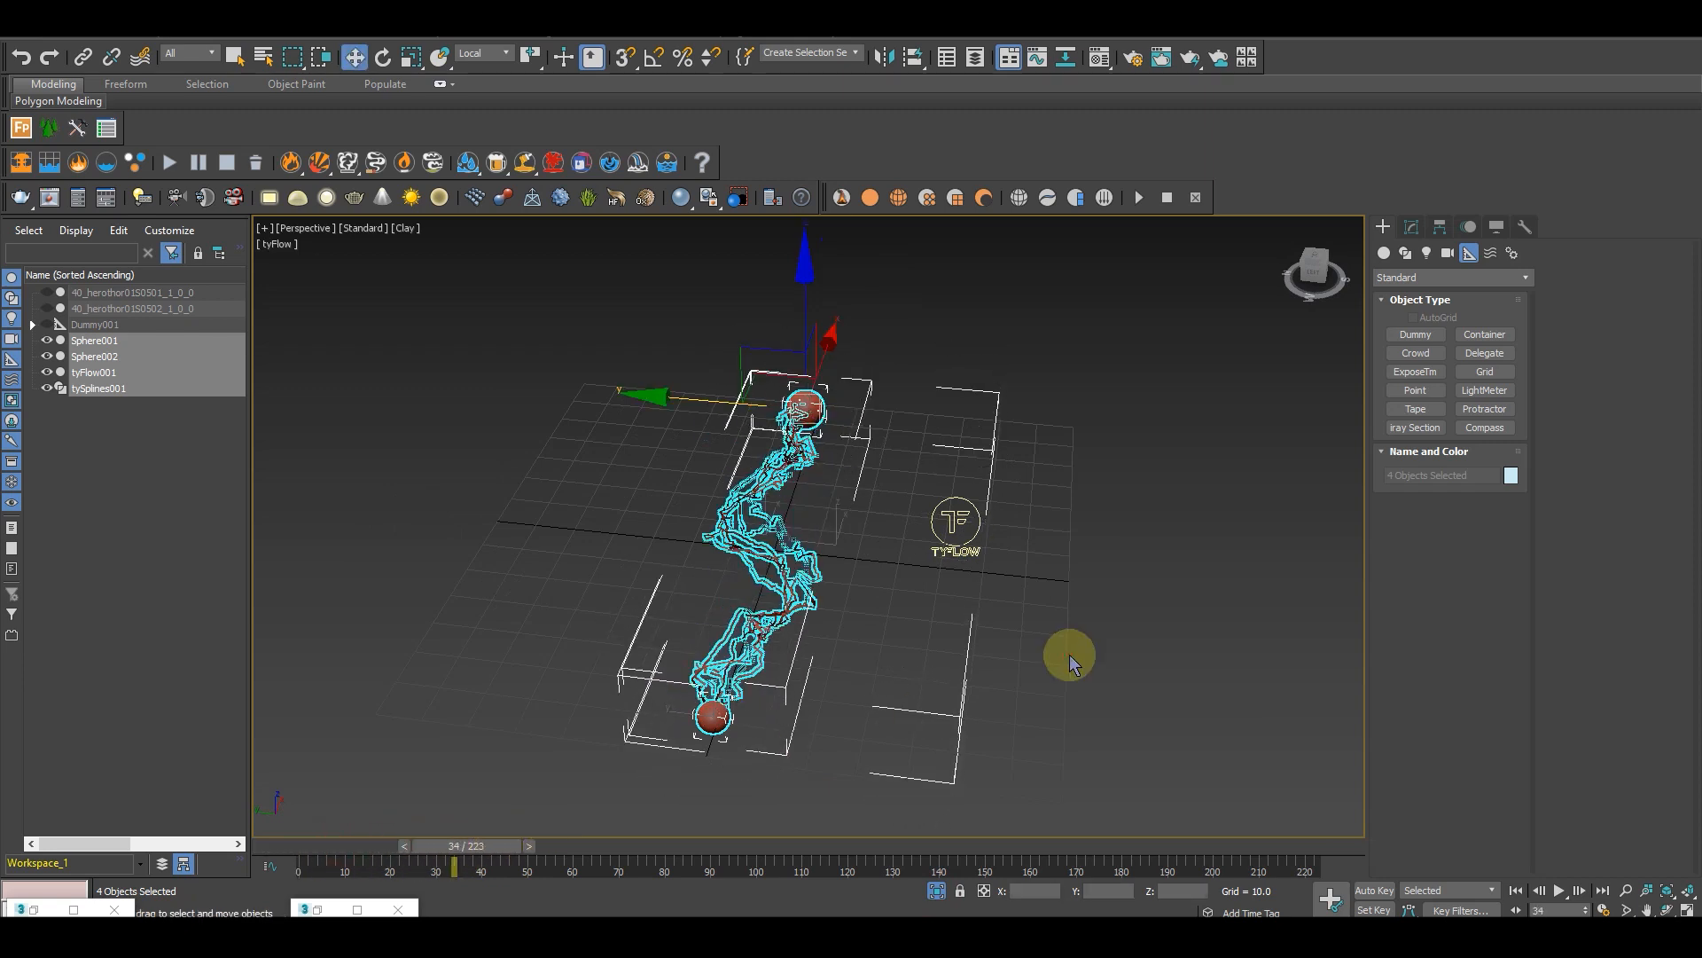
left_click(1071, 658)
middle_click_drag(1004, 733, 764, 725, "alt")
left_click_drag(483, 849, 363, 842)
middle_click_drag(772, 689, 477, 916, "alt")
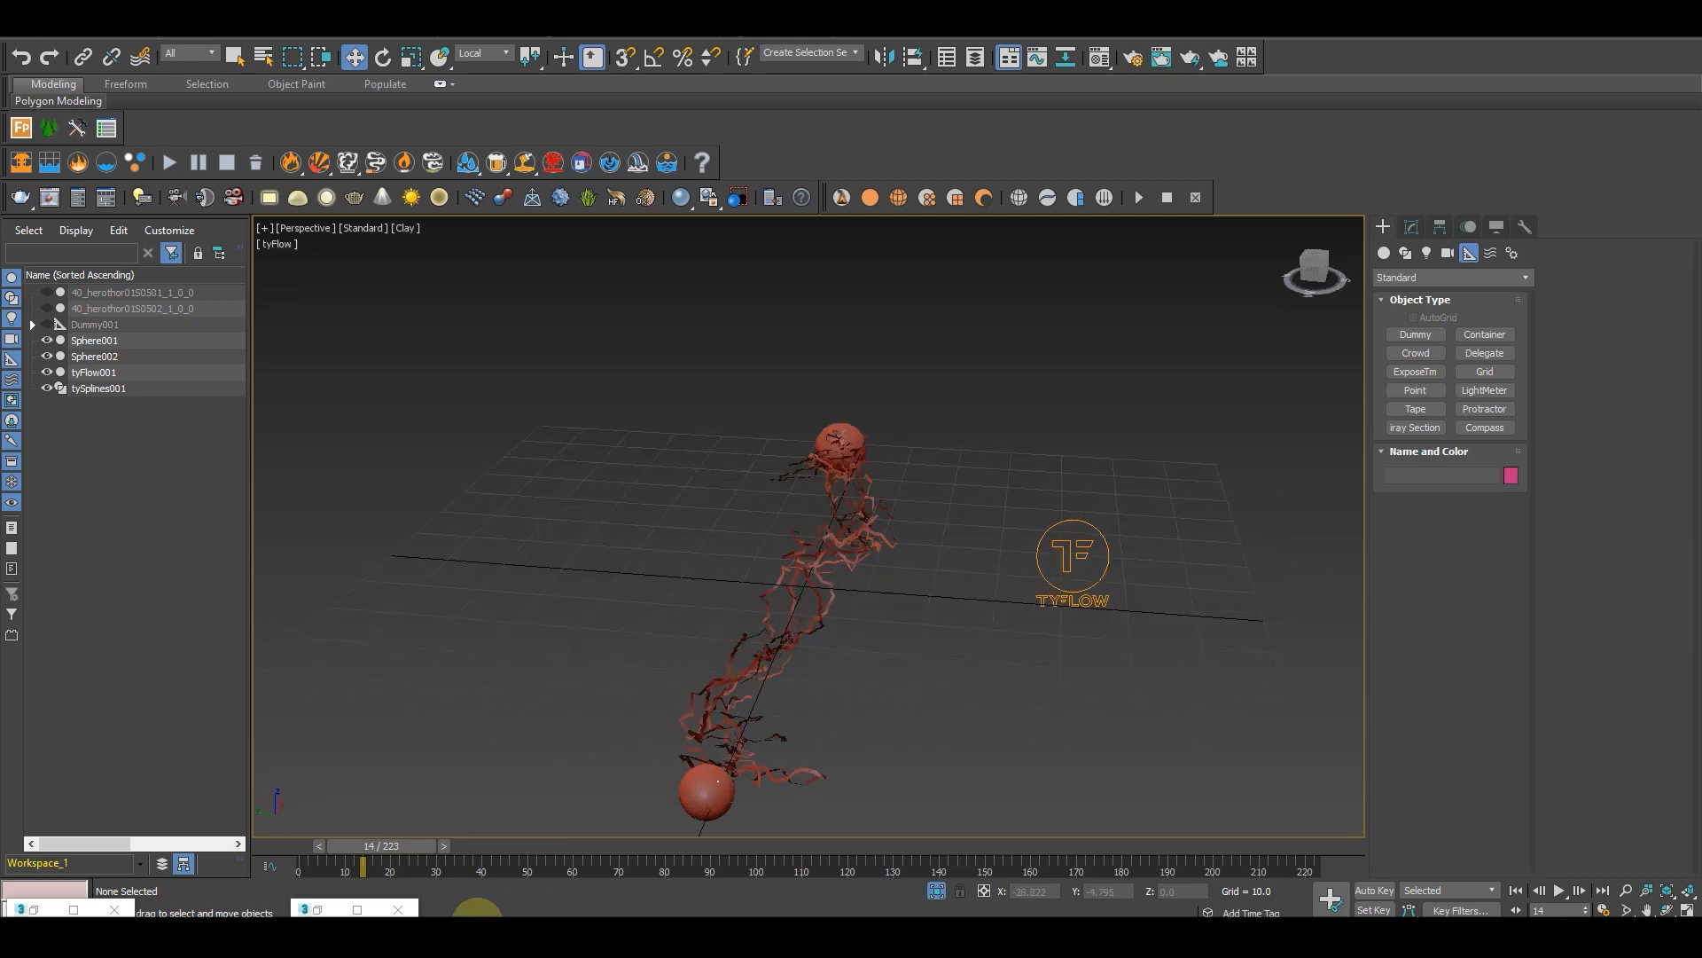
left_click_drag(426, 853, 342, 846)
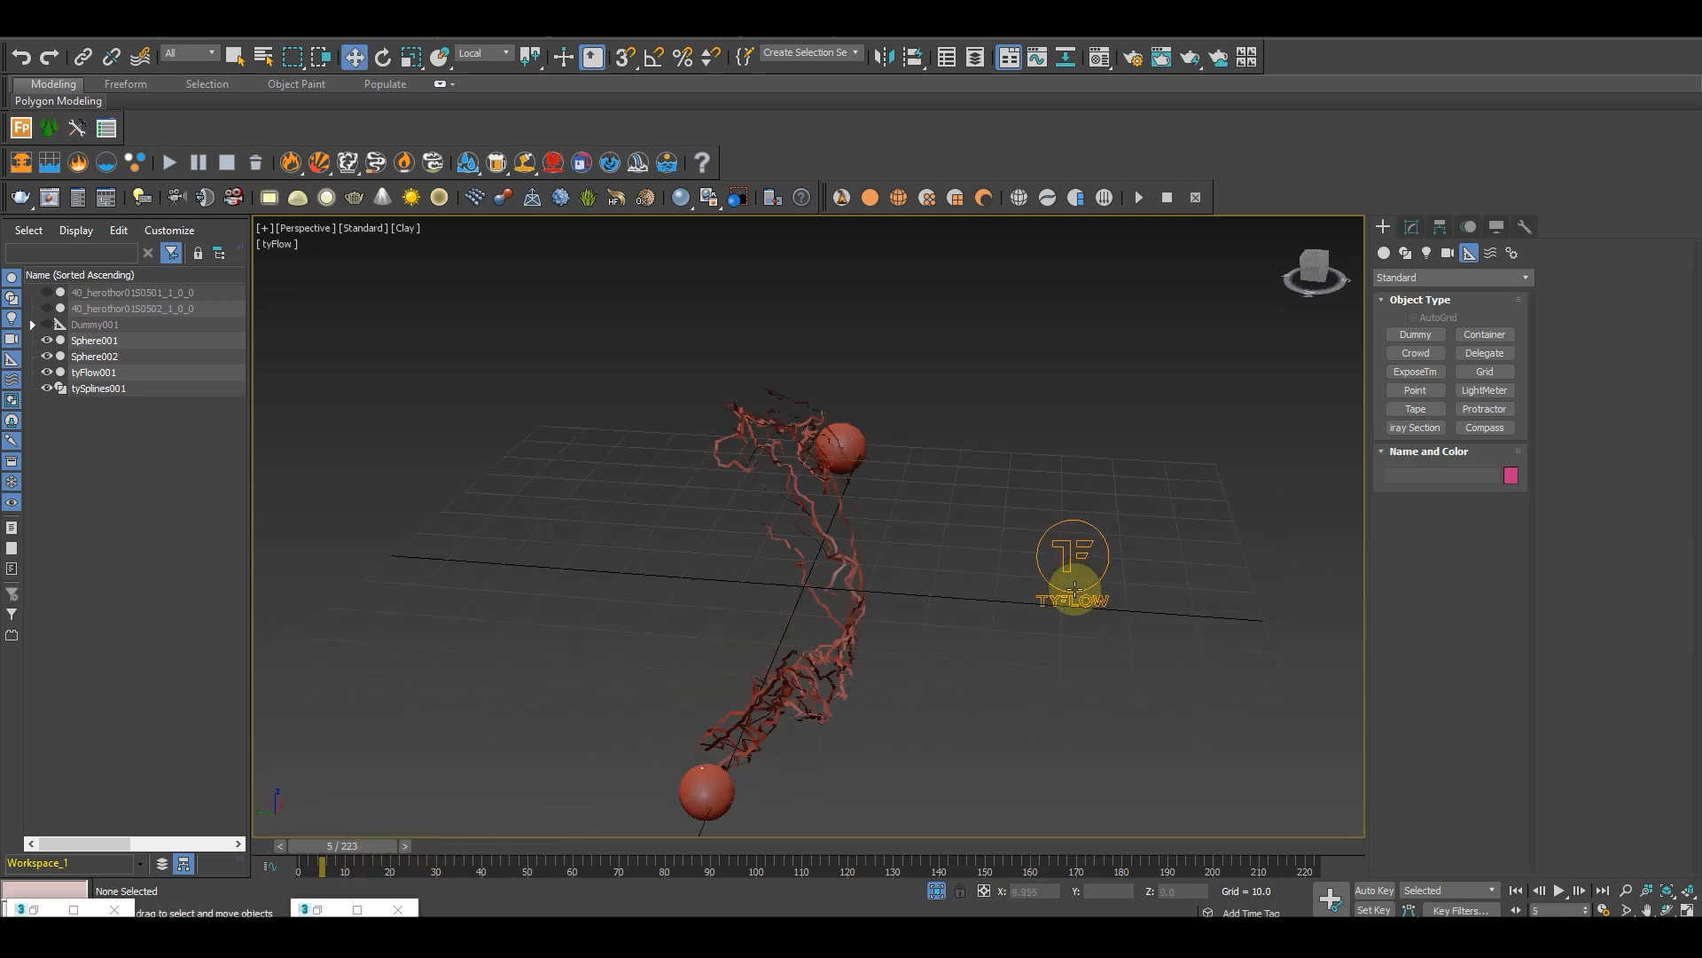
Step: Go to frame 58, show the dummy and both herothor meshes, and unhide all remaining scene objects
left_click(1073, 587)
mouse_move(854, 693)
middle_mouse_down("alt")
mouse_move(905, 733)
mouse_move(833, 715)
middle_mouse_up("alt")
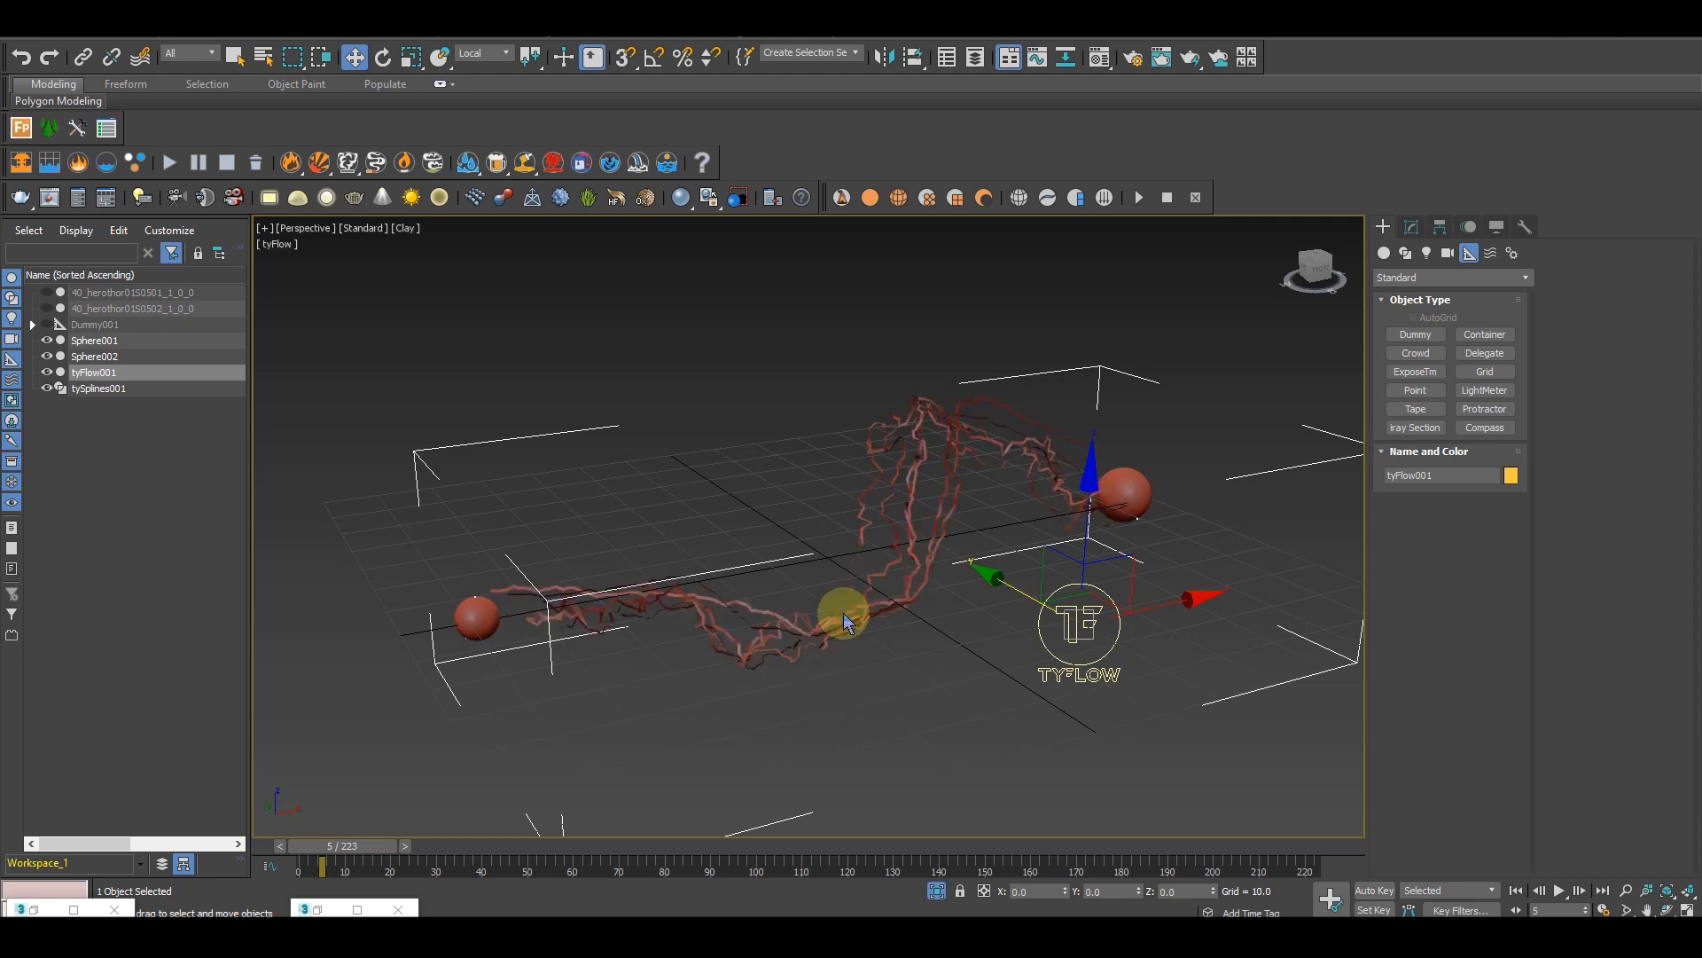
left_click_drag(368, 838, 600, 843)
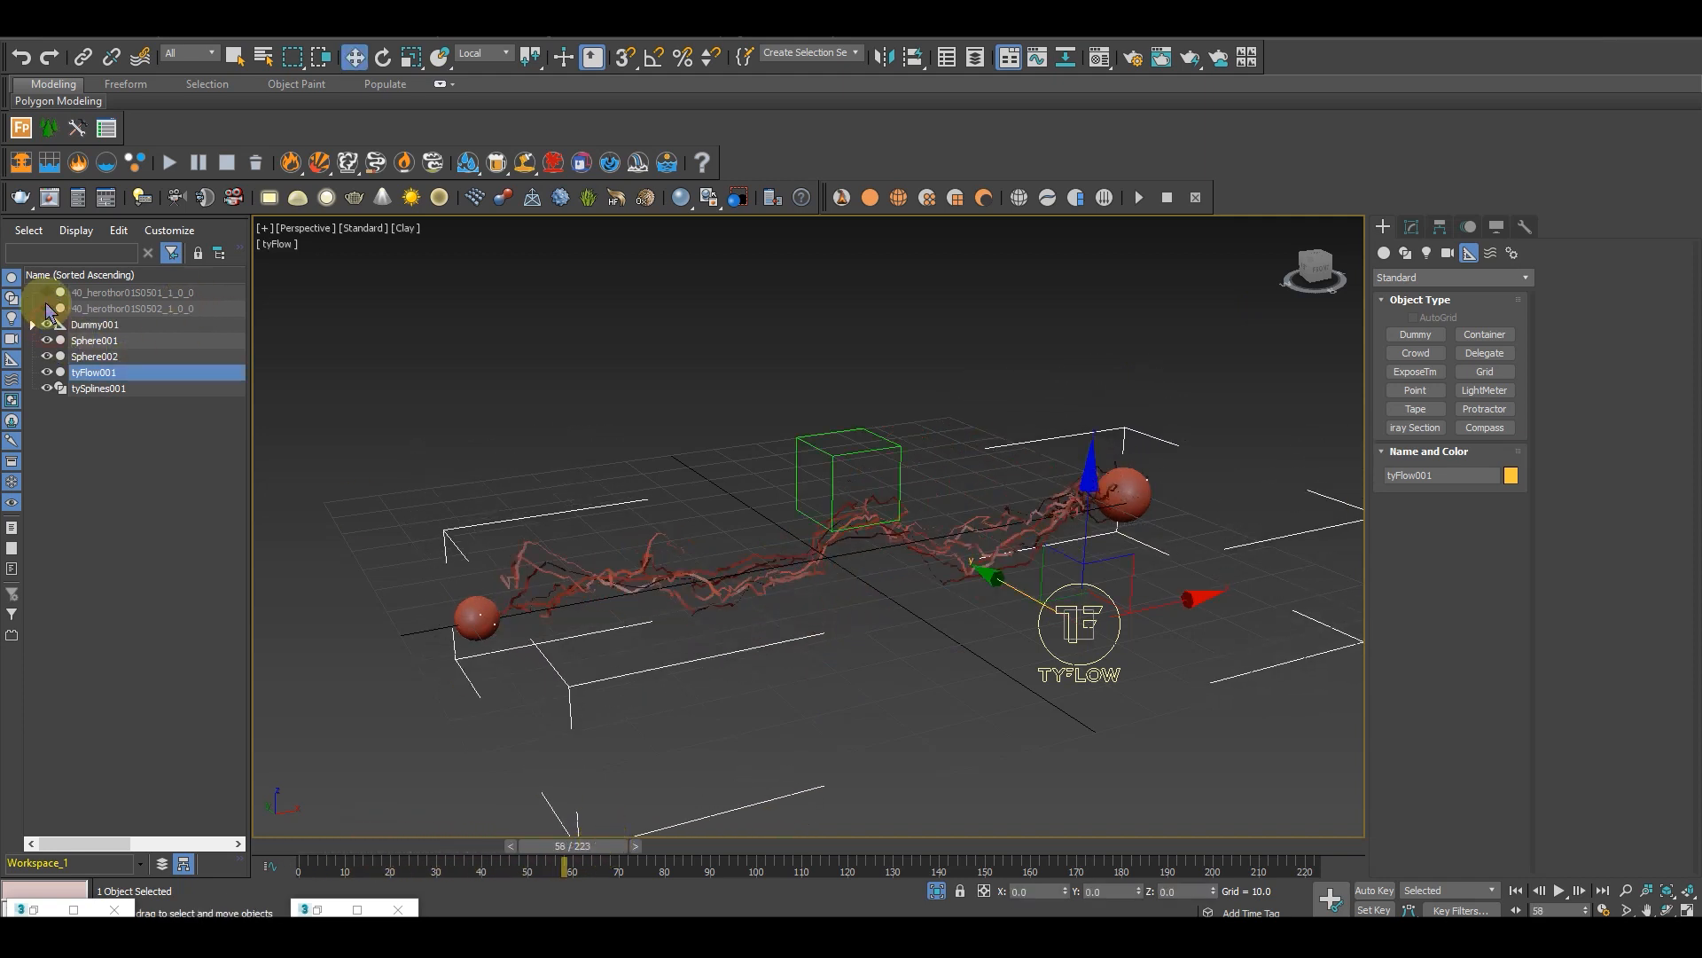
left_click(46, 307)
left_click(47, 291)
middle_click_drag(838, 399, 843, 522)
scroll(794, 541, "down", 2)
right_click(697, 418)
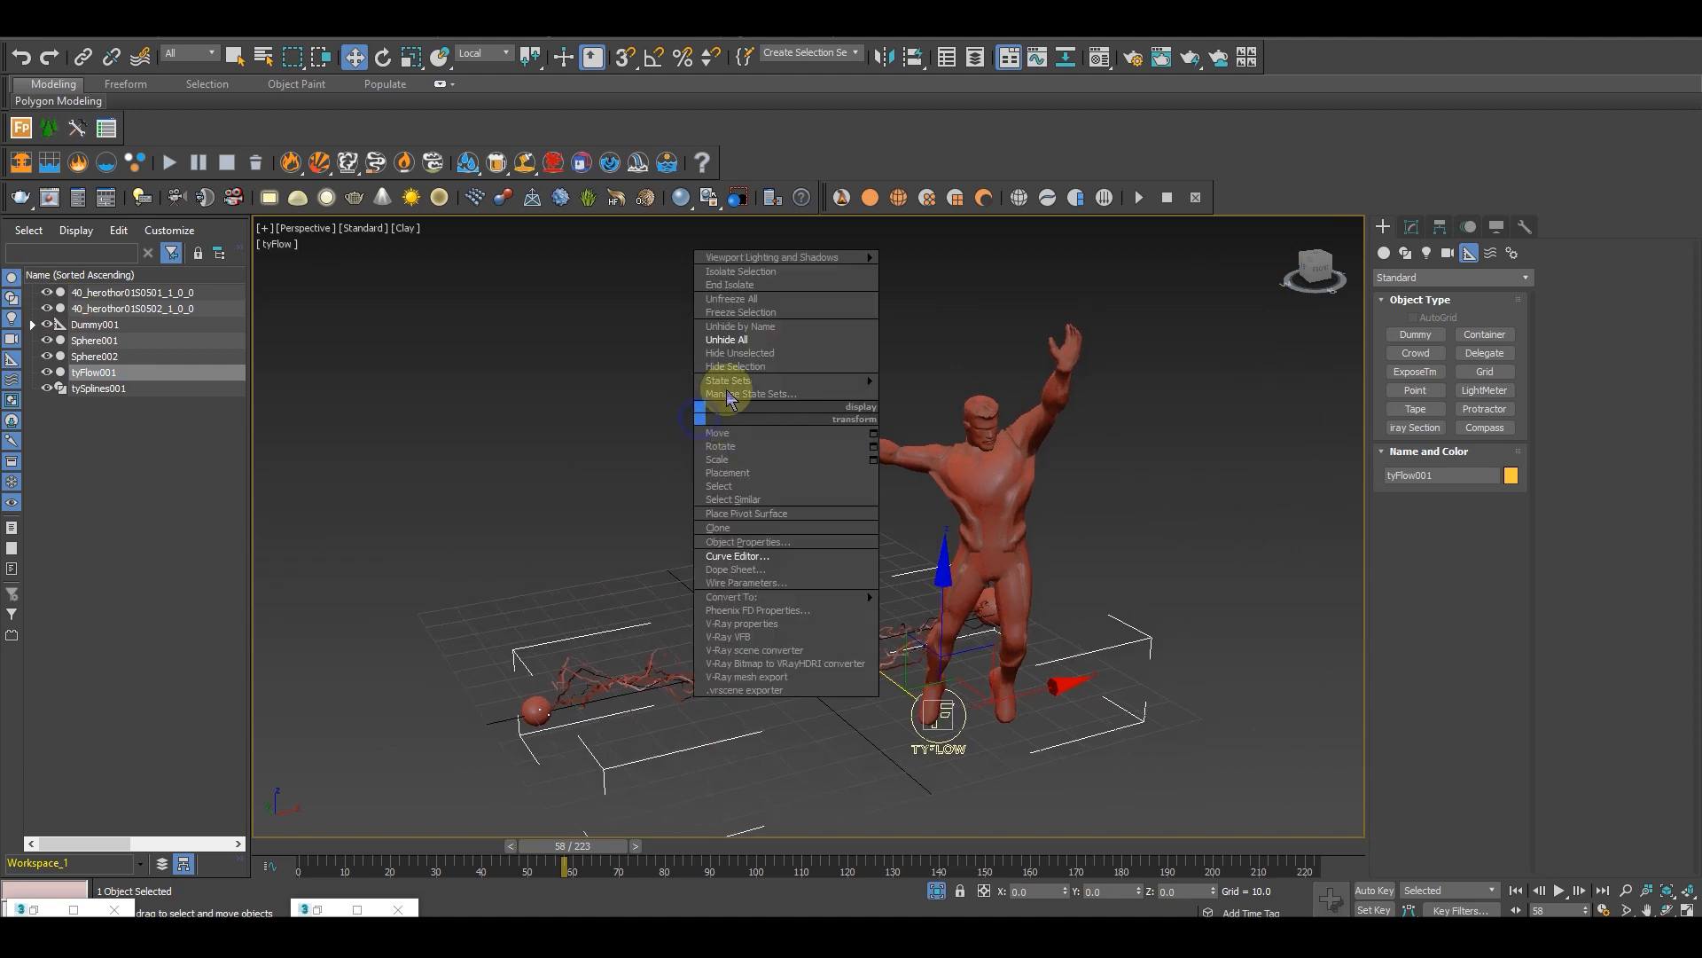
left_click(730, 338)
left_click(899, 422)
Step: At frame 126, select the character's rig helpers without the two herothor meshes and hide them
scroll(1208, 587, "down", 2)
middle_click_drag(1227, 608, 1286, 612, "alt")
left_click_drag(609, 846, 929, 852)
middle_click_drag(1124, 725, 370, 549)
left_click_drag(1002, 396, 570, 750)
scroll(747, 507, "up", 2)
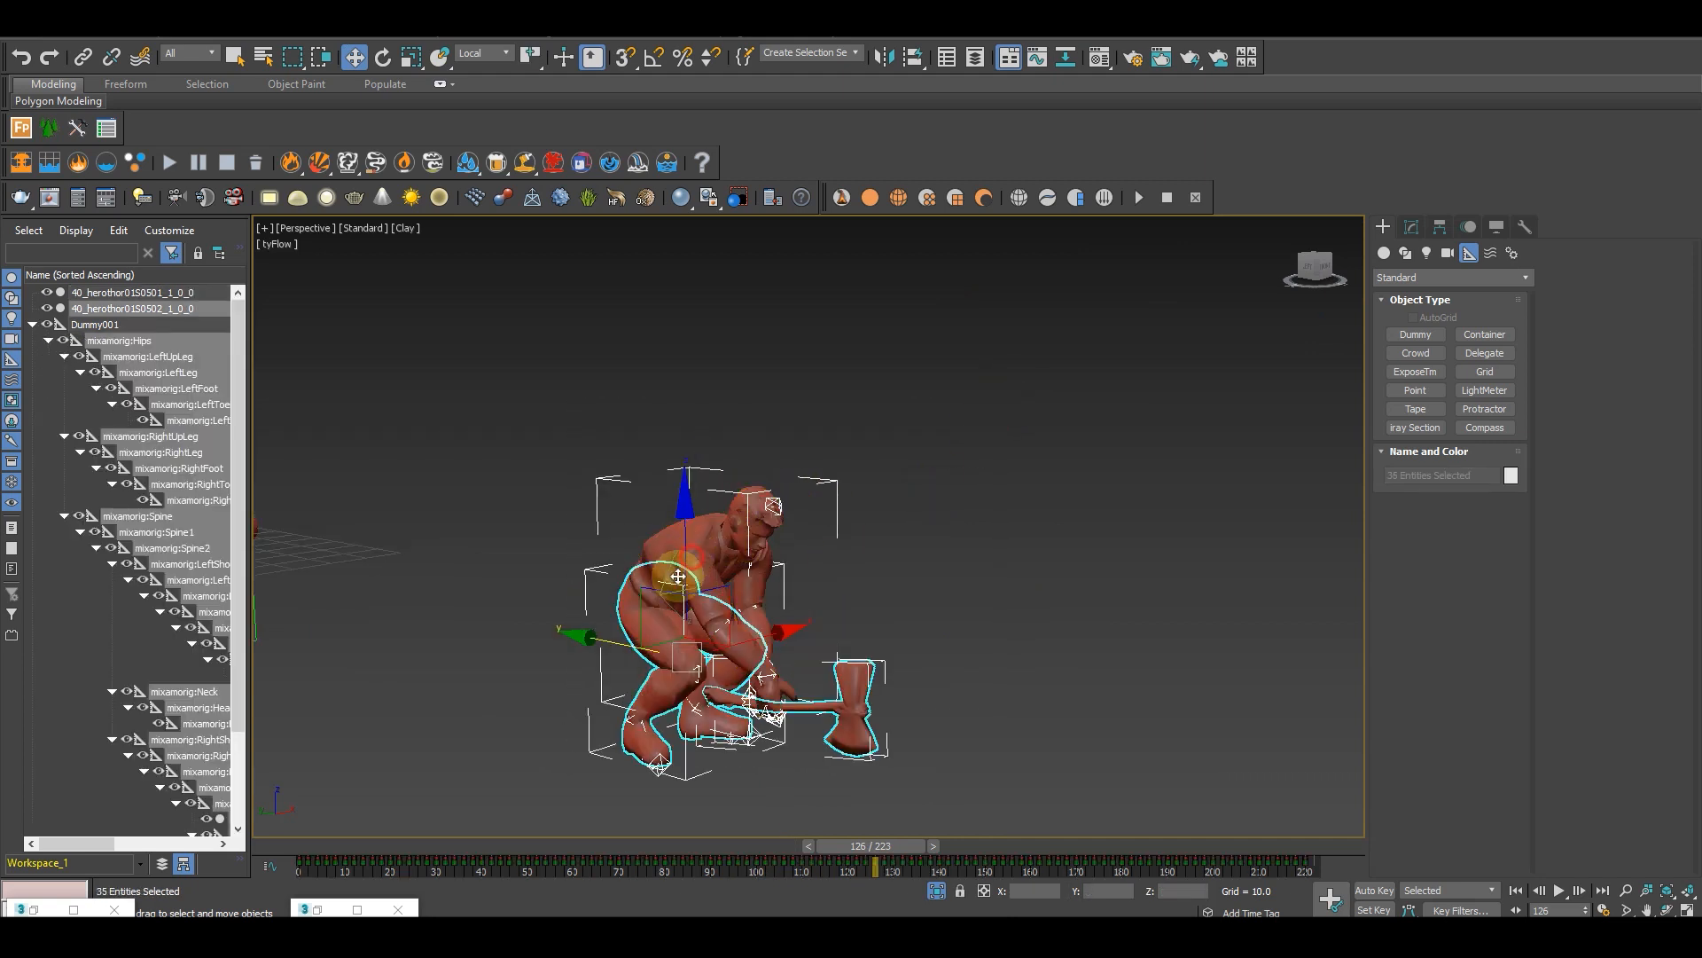
left_click(647, 630, "alt")
left_click(715, 618, "alt")
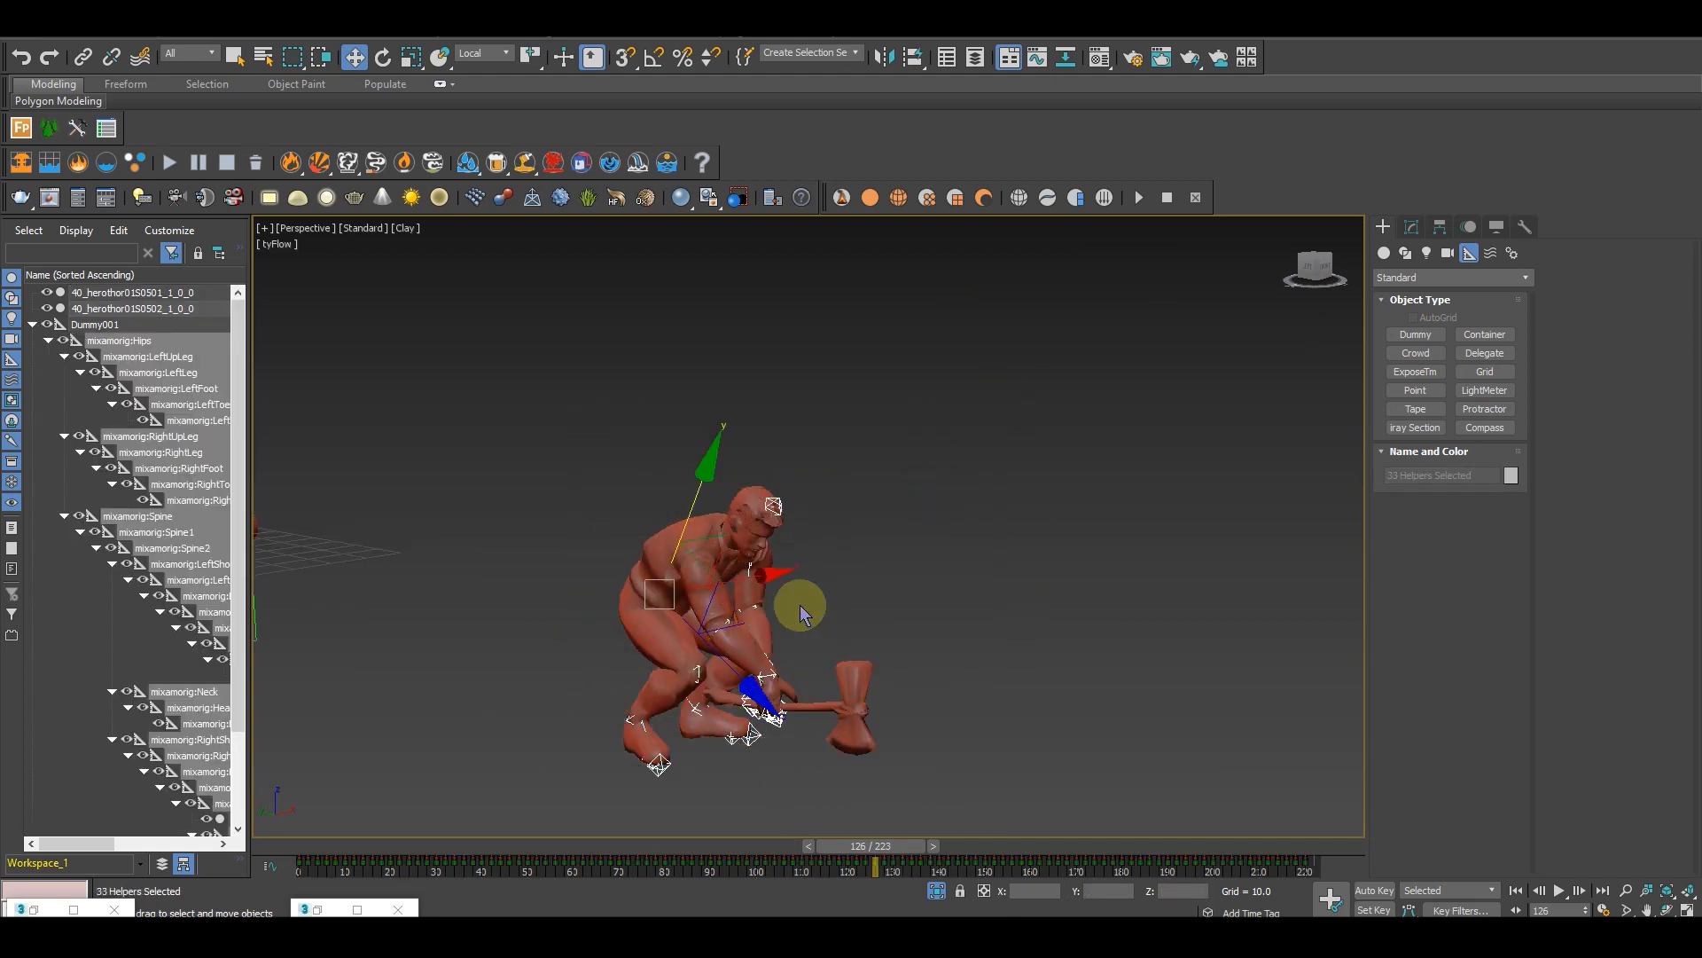
right_click(798, 575)
left_click(853, 560)
Step: Scrub through the jump and back to frame 5, examining the character's path relative to the lightning spheres
middle_click_drag(725, 713, 869, 816, "alt")
scroll(907, 717, "down", 4)
left_click_drag(871, 845, 315, 845)
left_click_drag(449, 849, 872, 814)
left_click_drag(768, 806, 323, 781)
key("w")
scroll(644, 576, "up", 5)
middle_click_drag(592, 633, 1104, 602)
scroll(959, 564, "down", 3)
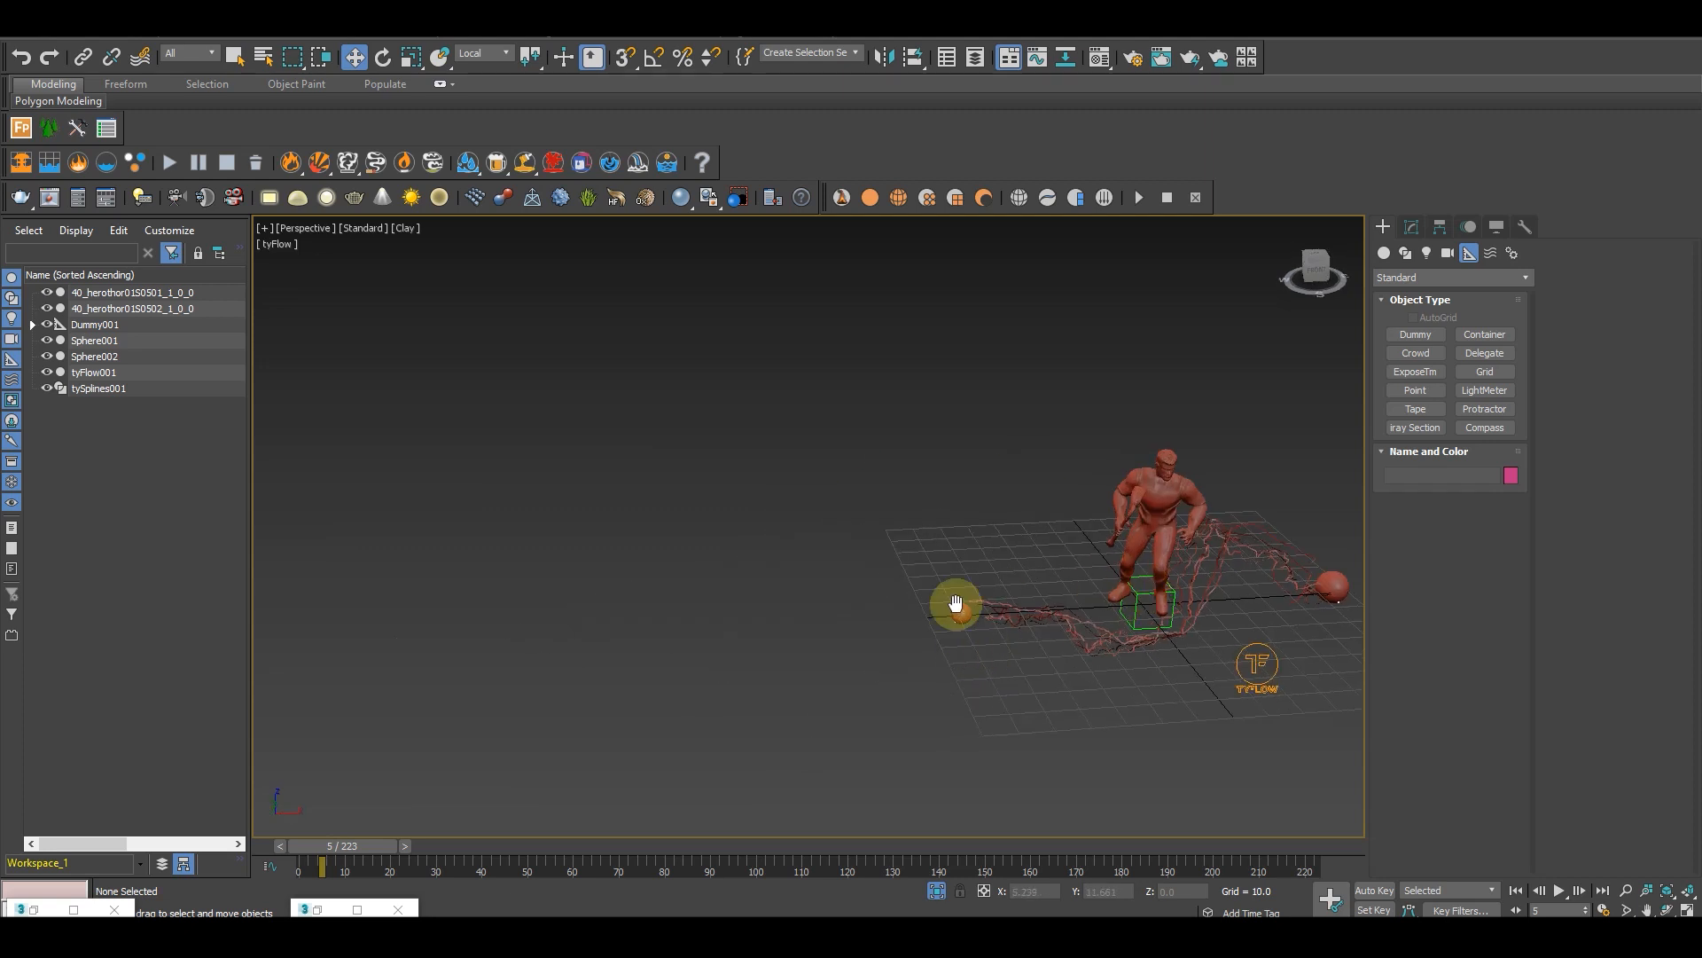
middle_click_drag(956, 603, 683, 625)
Step: Create a flat plane of about 22 by 18 units on the ground just outside the grid's front corner
left_click(1385, 253)
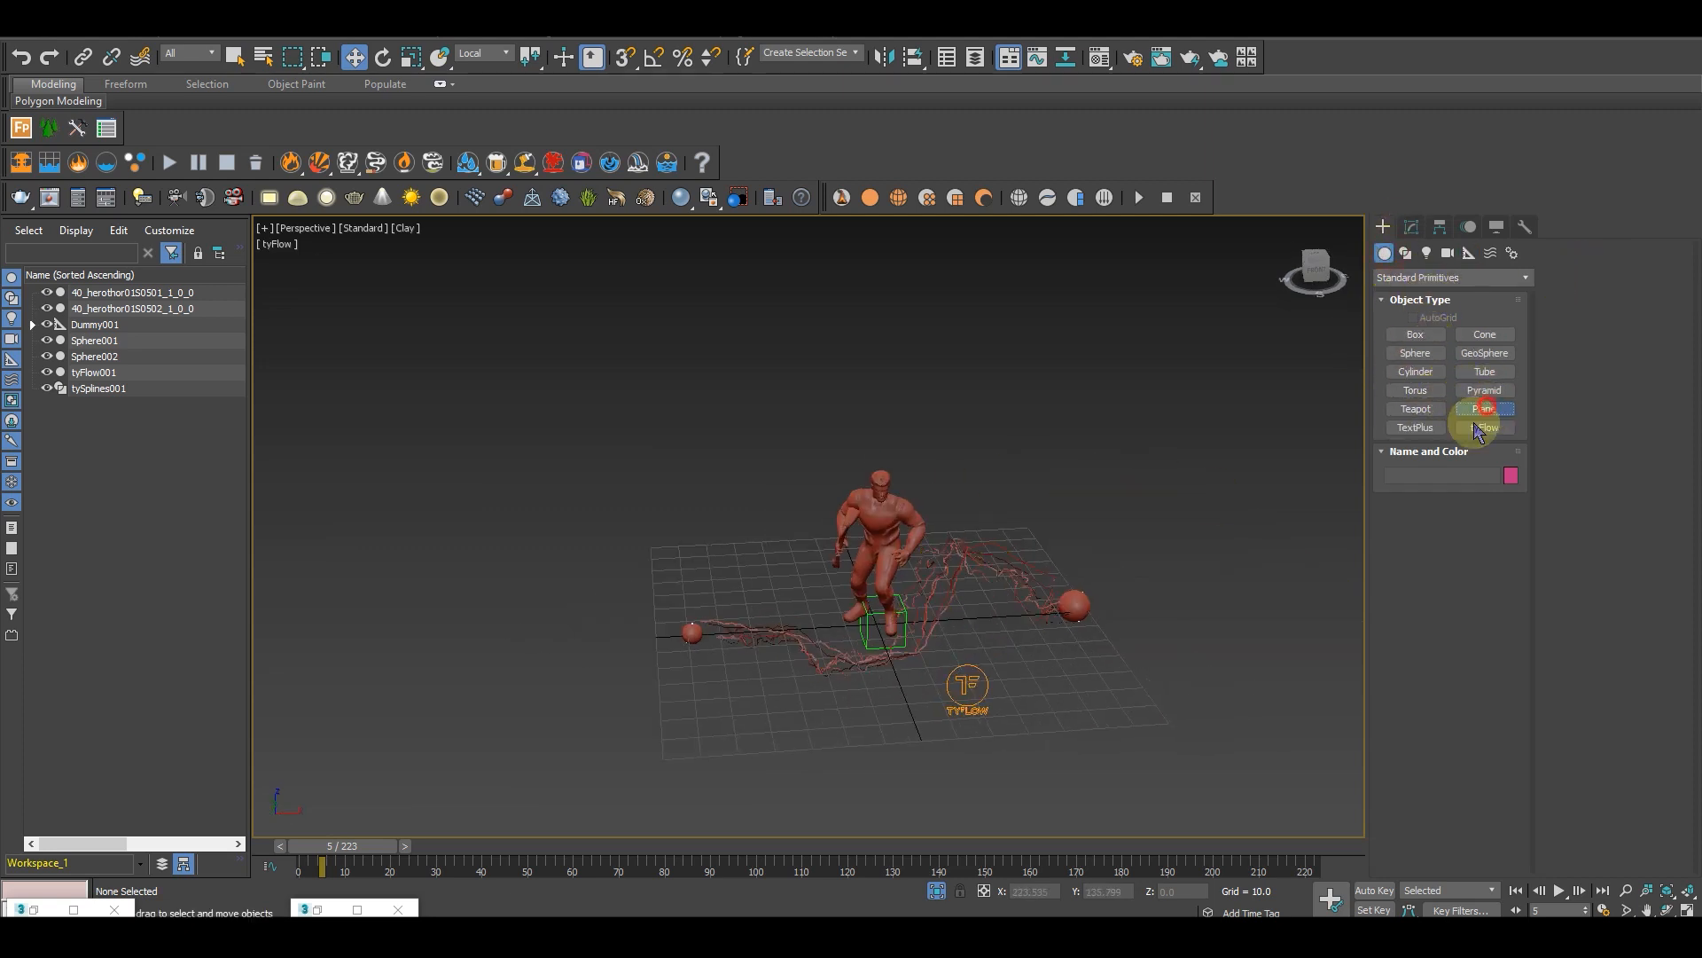
middle_click_drag(677, 709, 636, 649)
left_click_drag(637, 661, 698, 685)
right_click(689, 688)
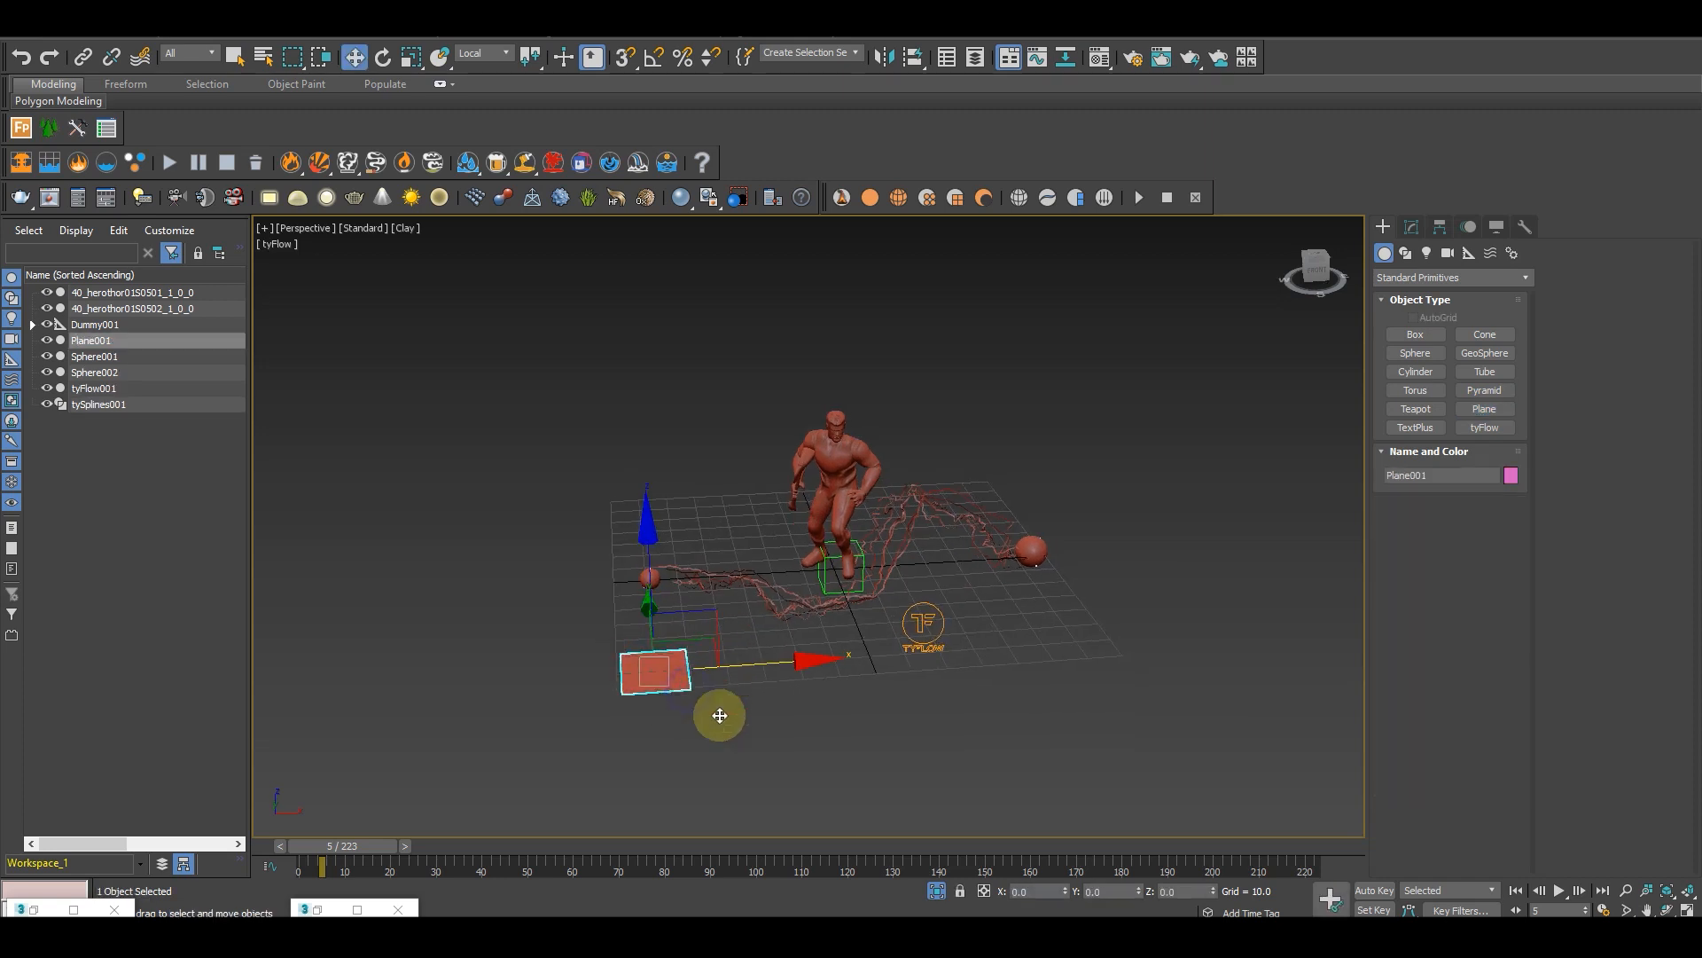
middle_click_drag(718, 715, 724, 703, "alt")
Step: Set the plane's length and width segments to 1 and move it farther outward in a shaded top view without the grid
key("t")
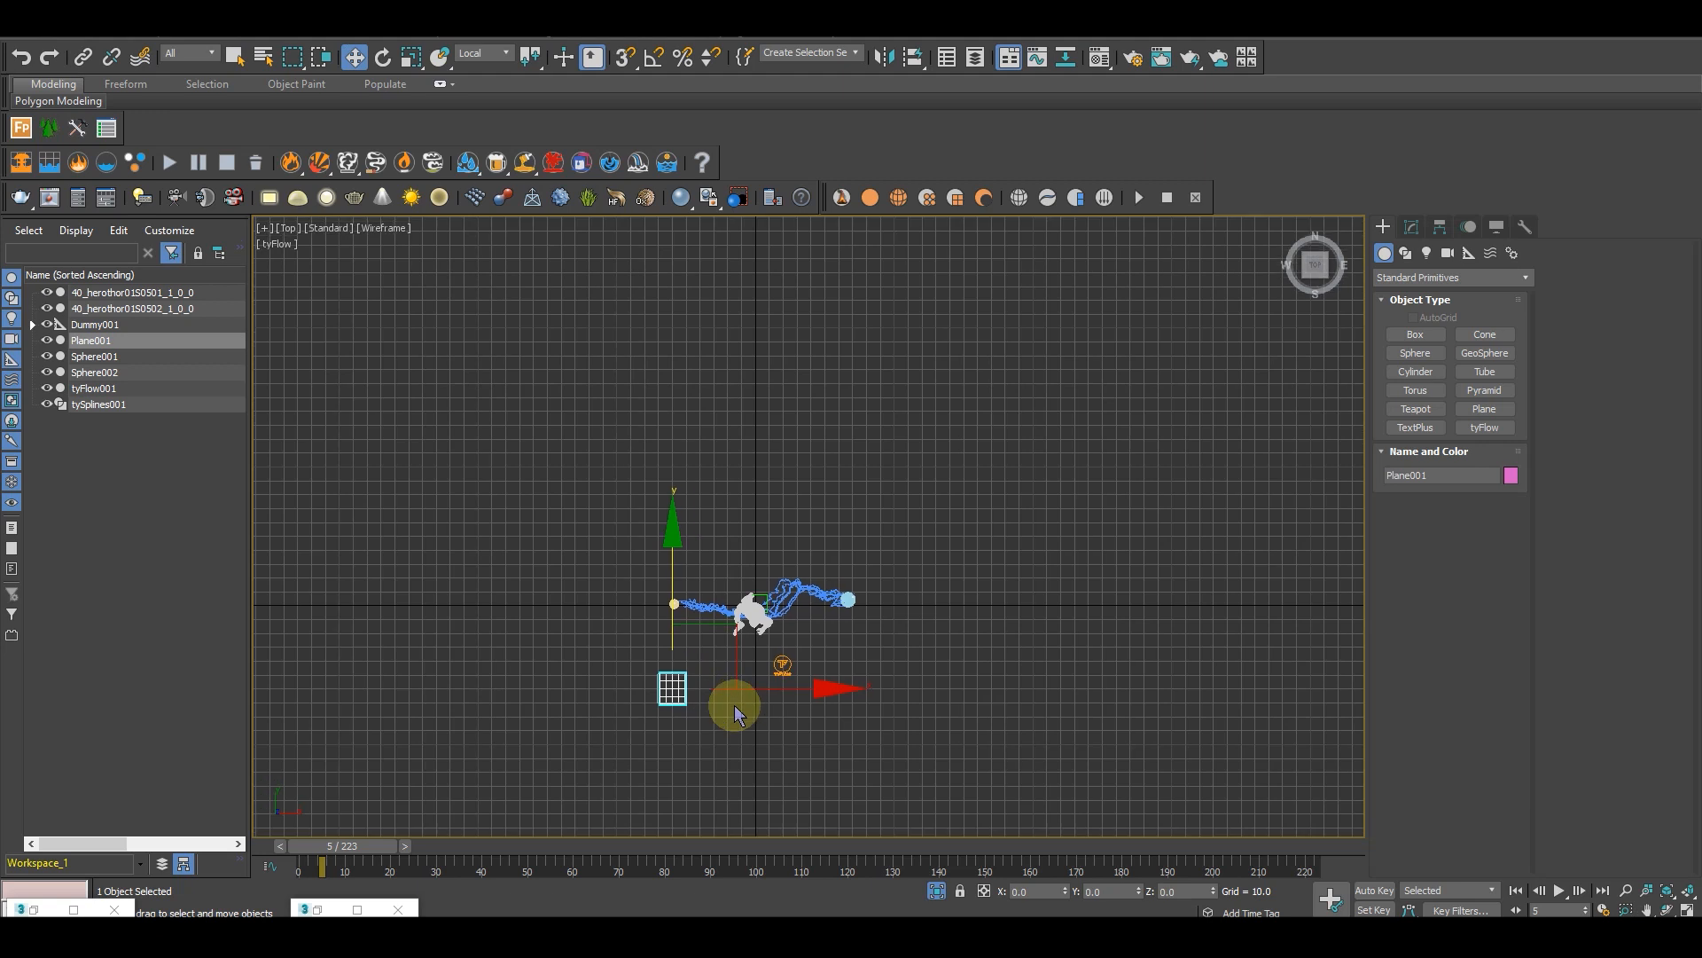
left_click(1412, 227)
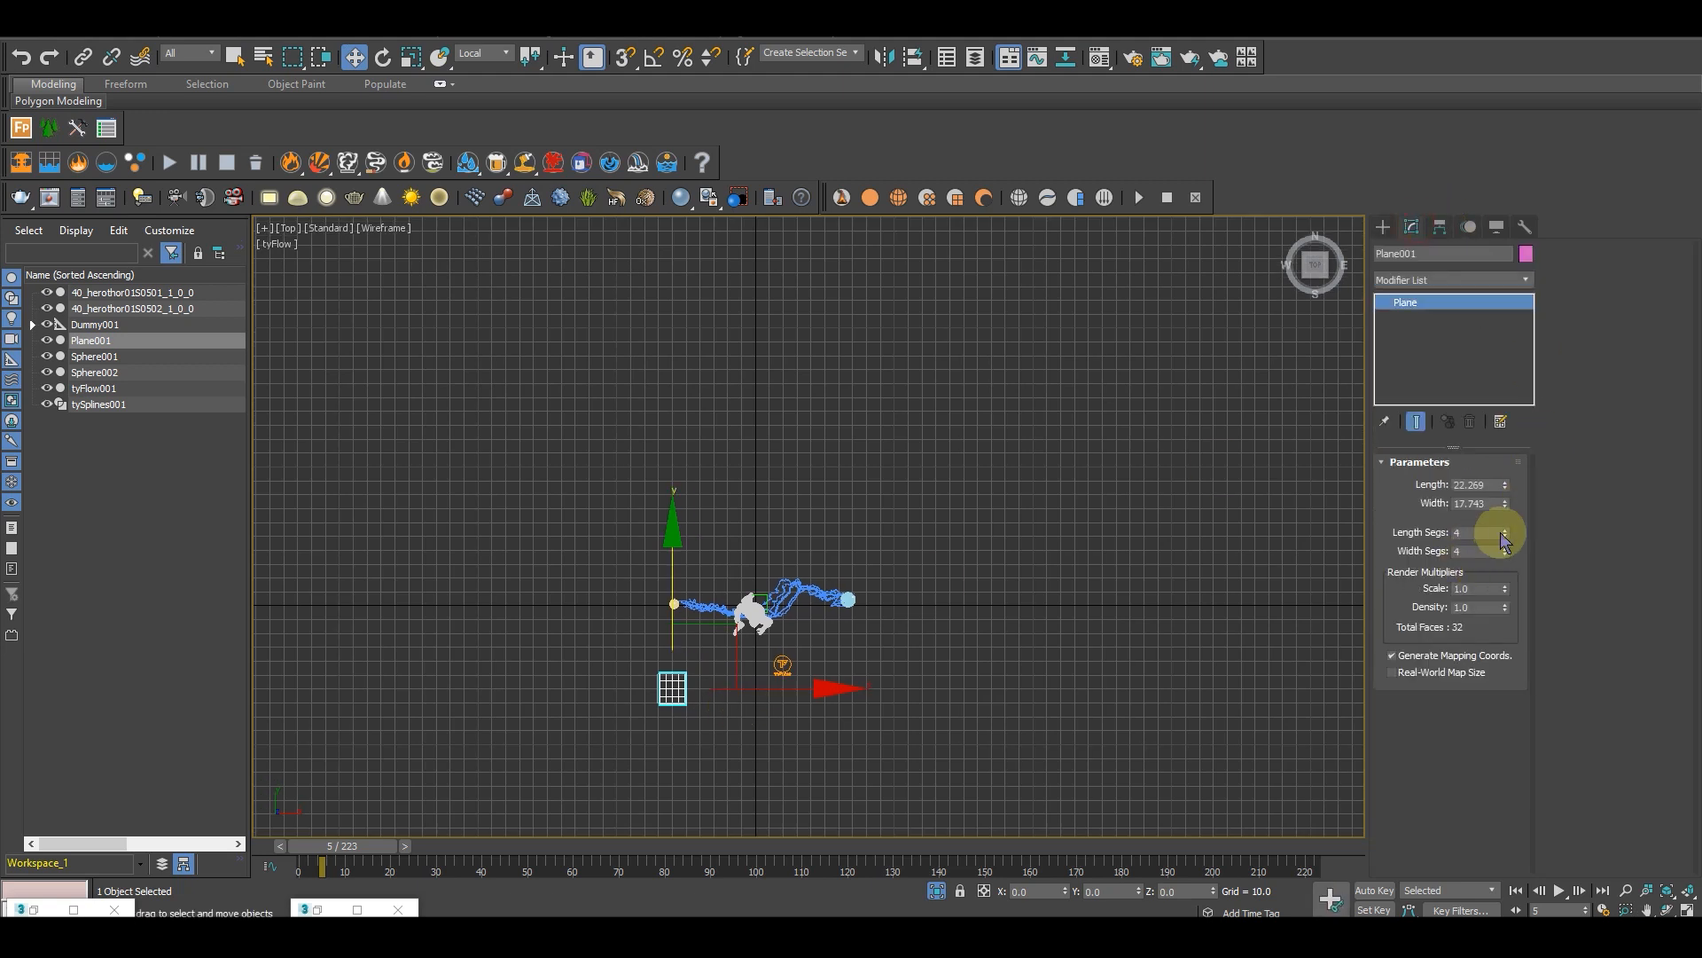
scroll(813, 717, "up", 2)
left_click_drag(703, 688, 641, 684)
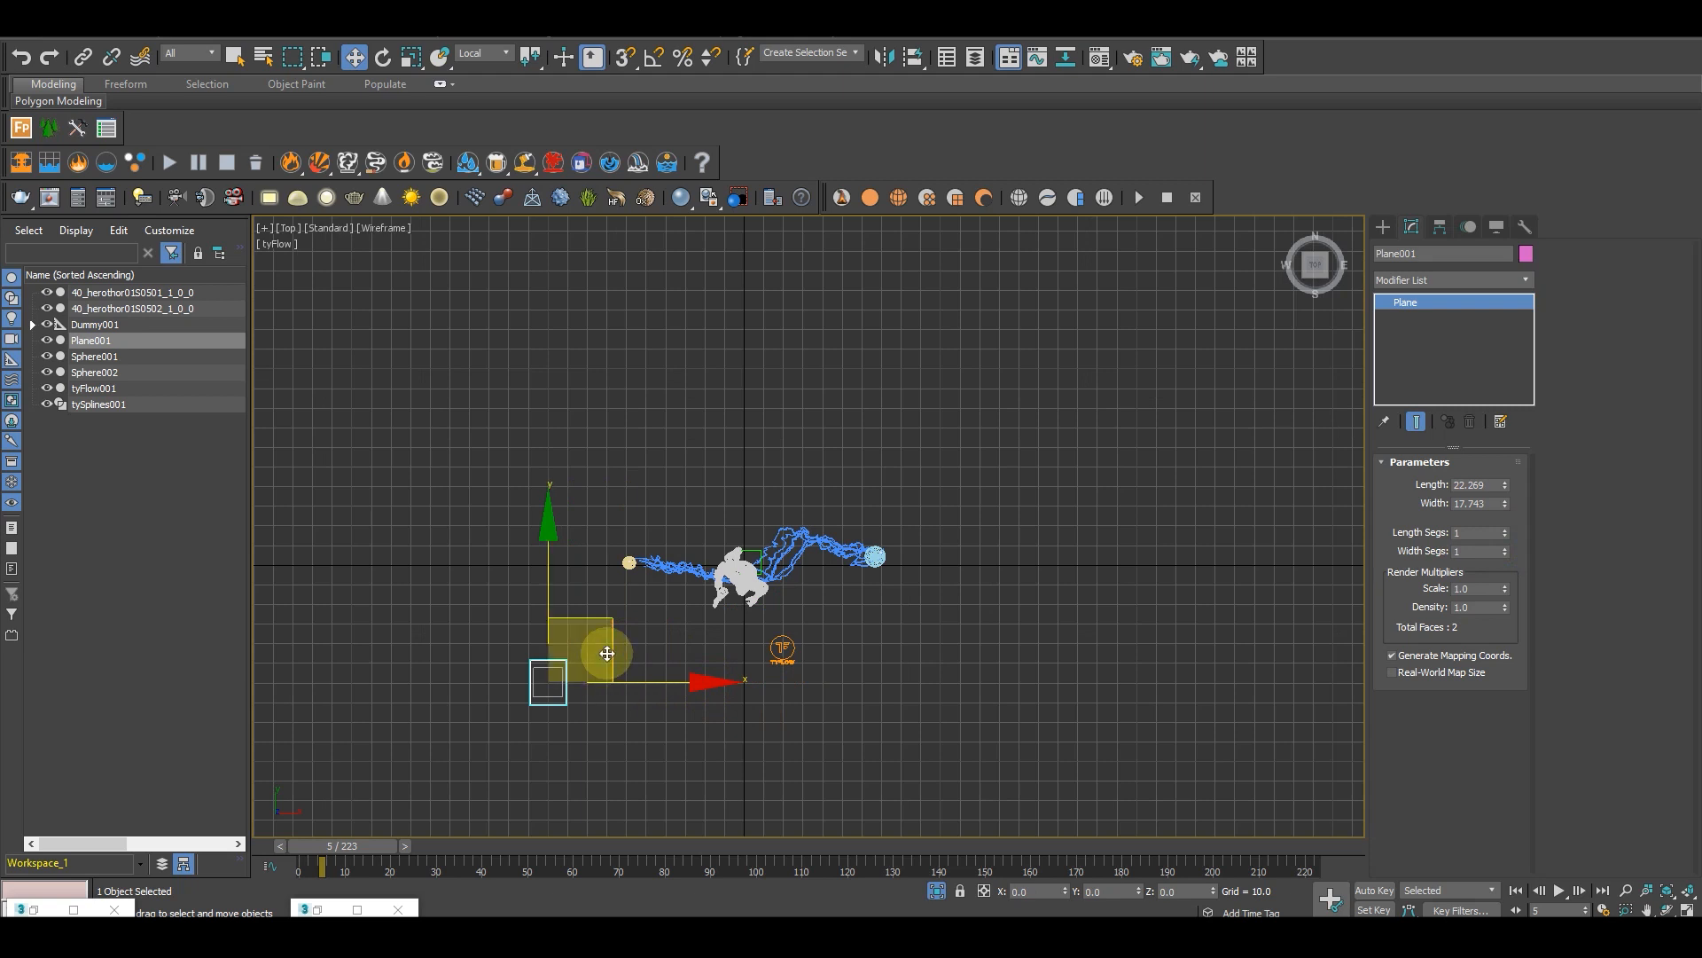
key("F3")
key("g")
middle_click_drag(645, 682, 611, 666)
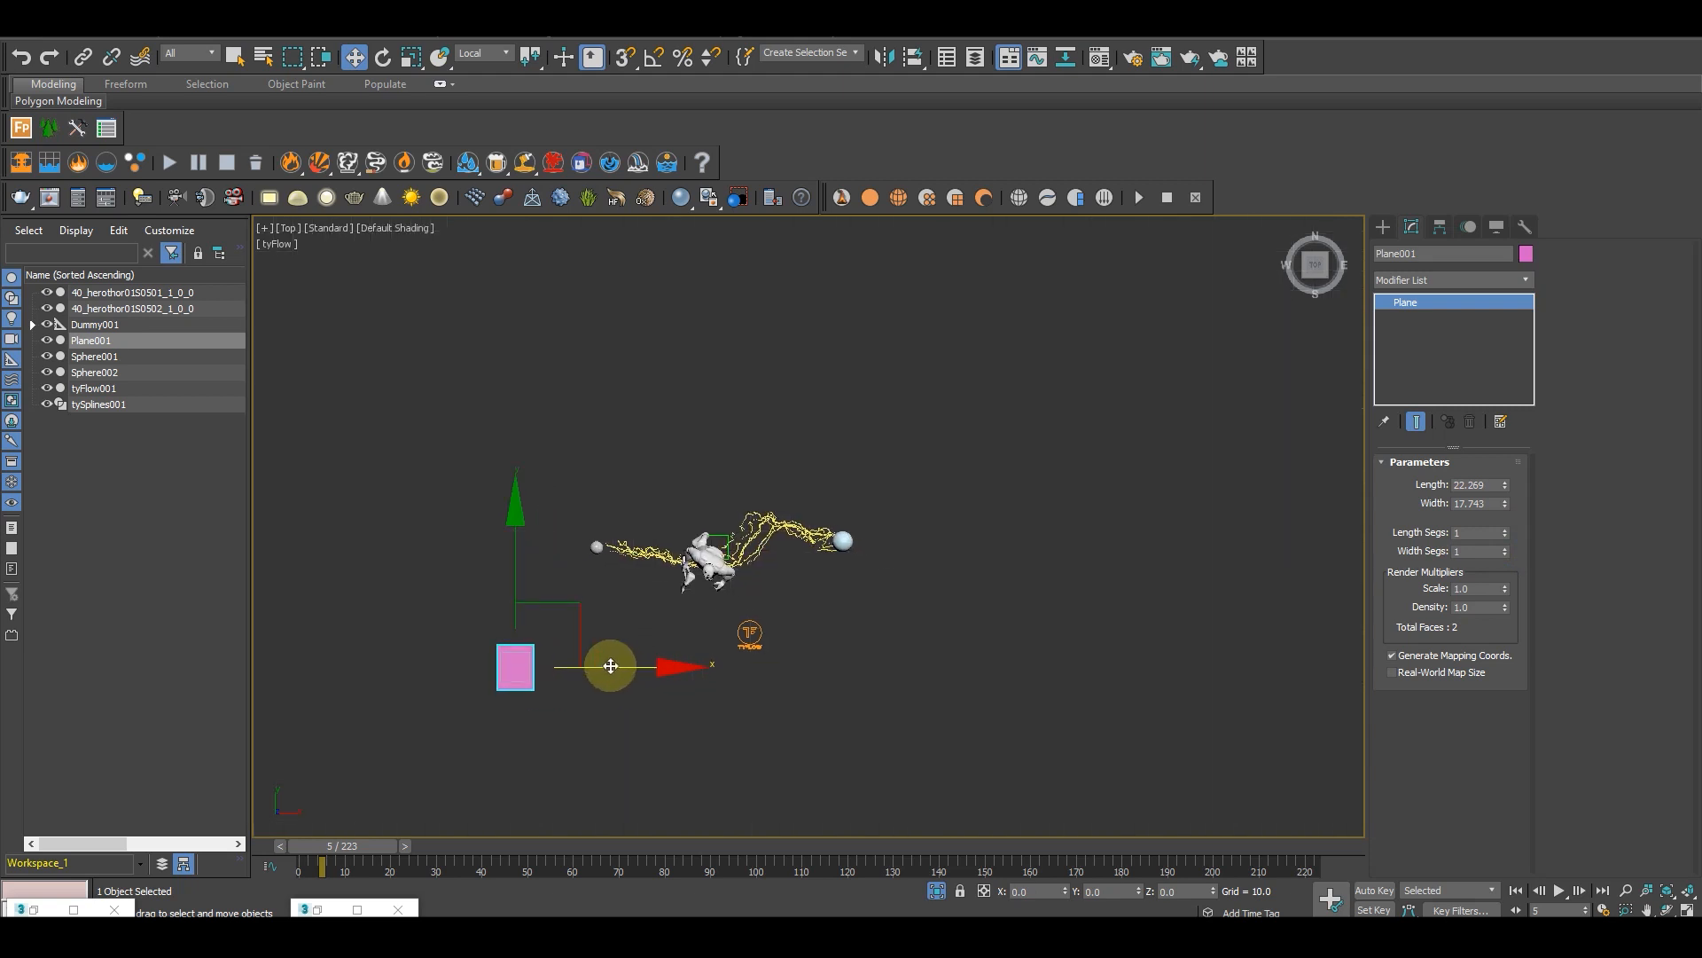
Step: Copy the plane three times to form a rectangle of four planes around the character
left_click_drag(611, 666, 975, 692, "shift")
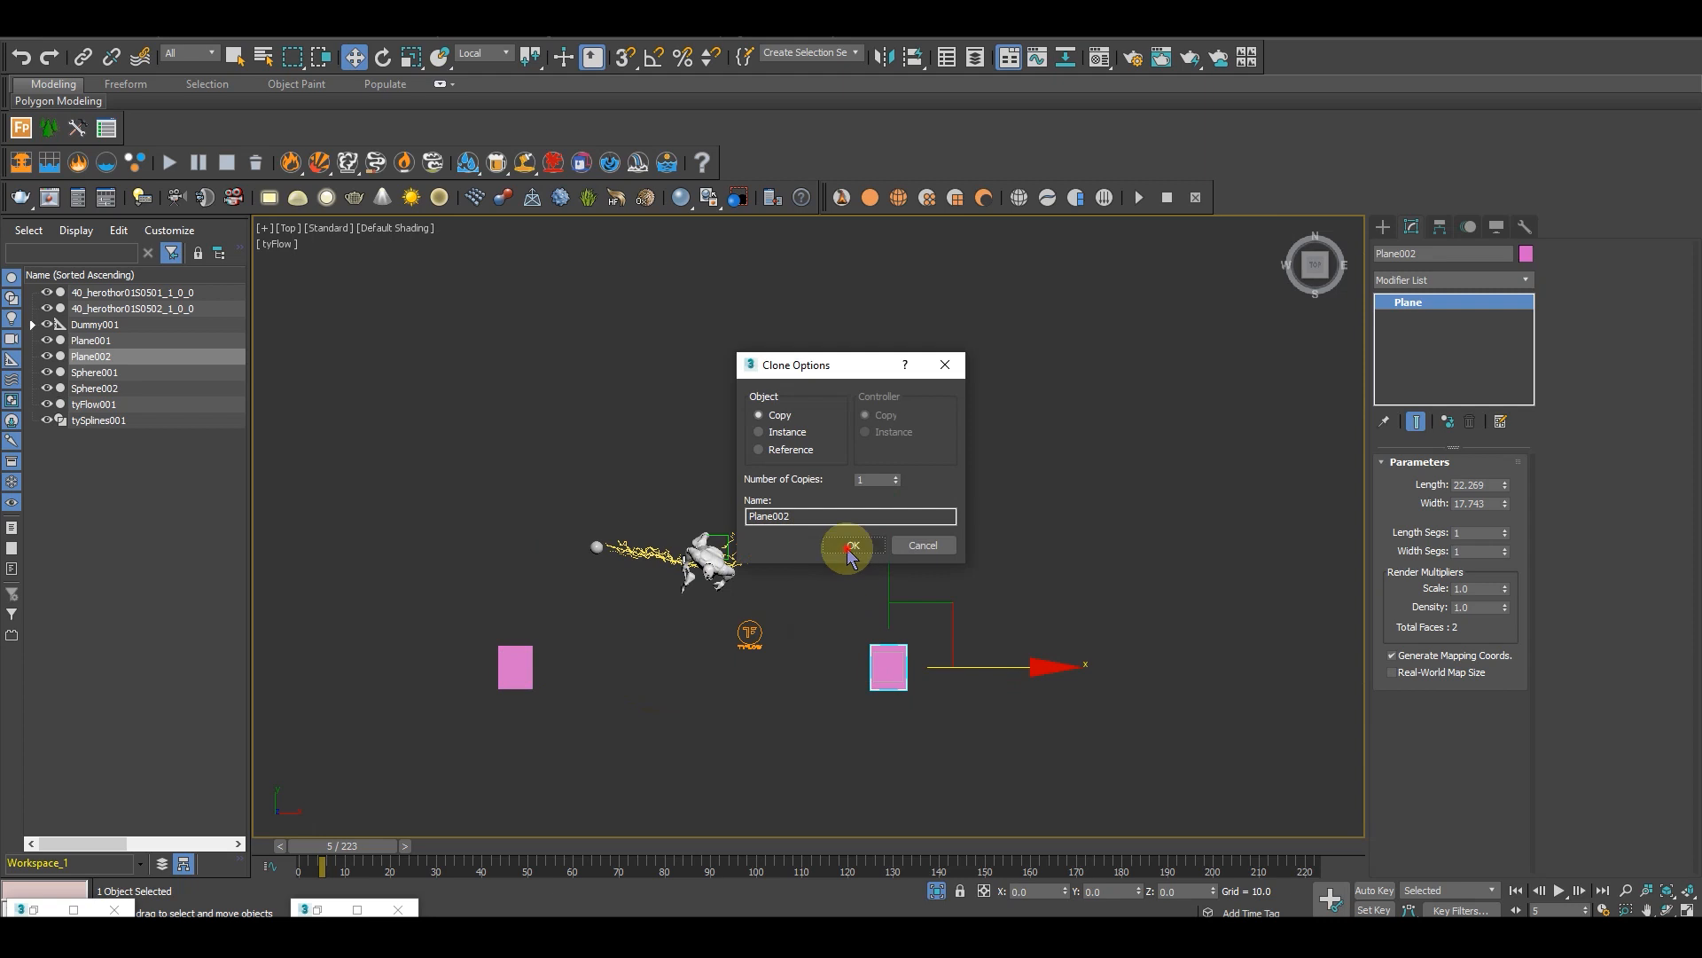
left_click(838, 544)
left_click_drag(887, 570, 921, 204)
left_click(840, 543)
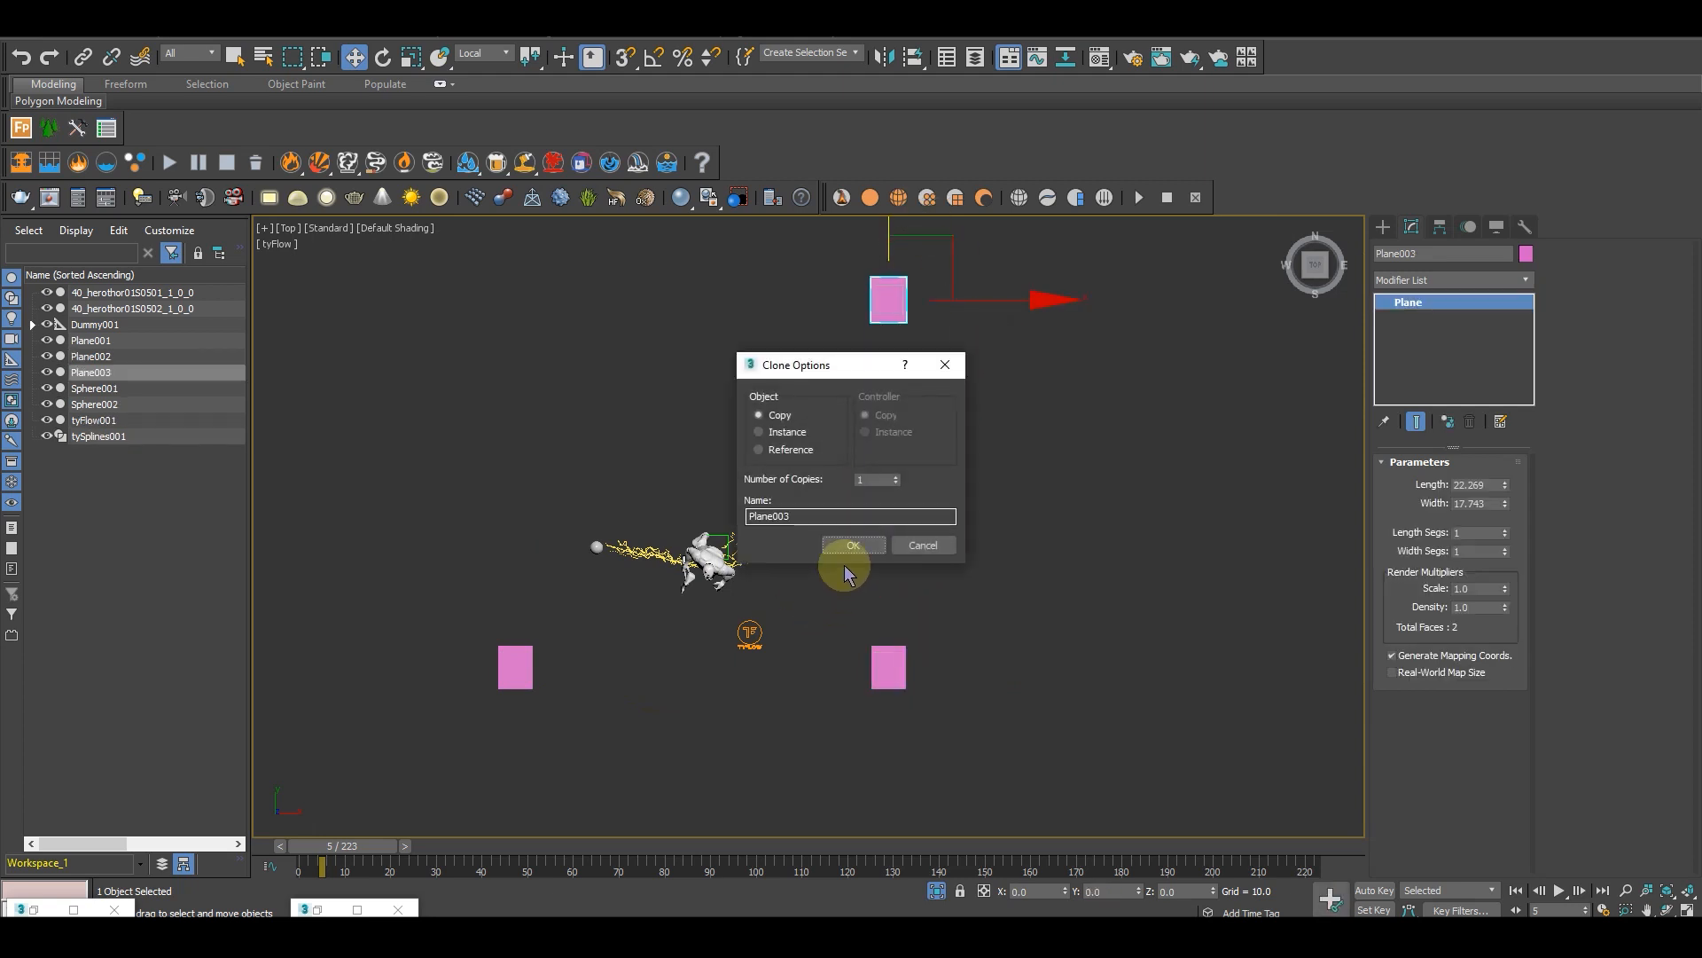
left_click_drag(1009, 301, 641, 301, "shift")
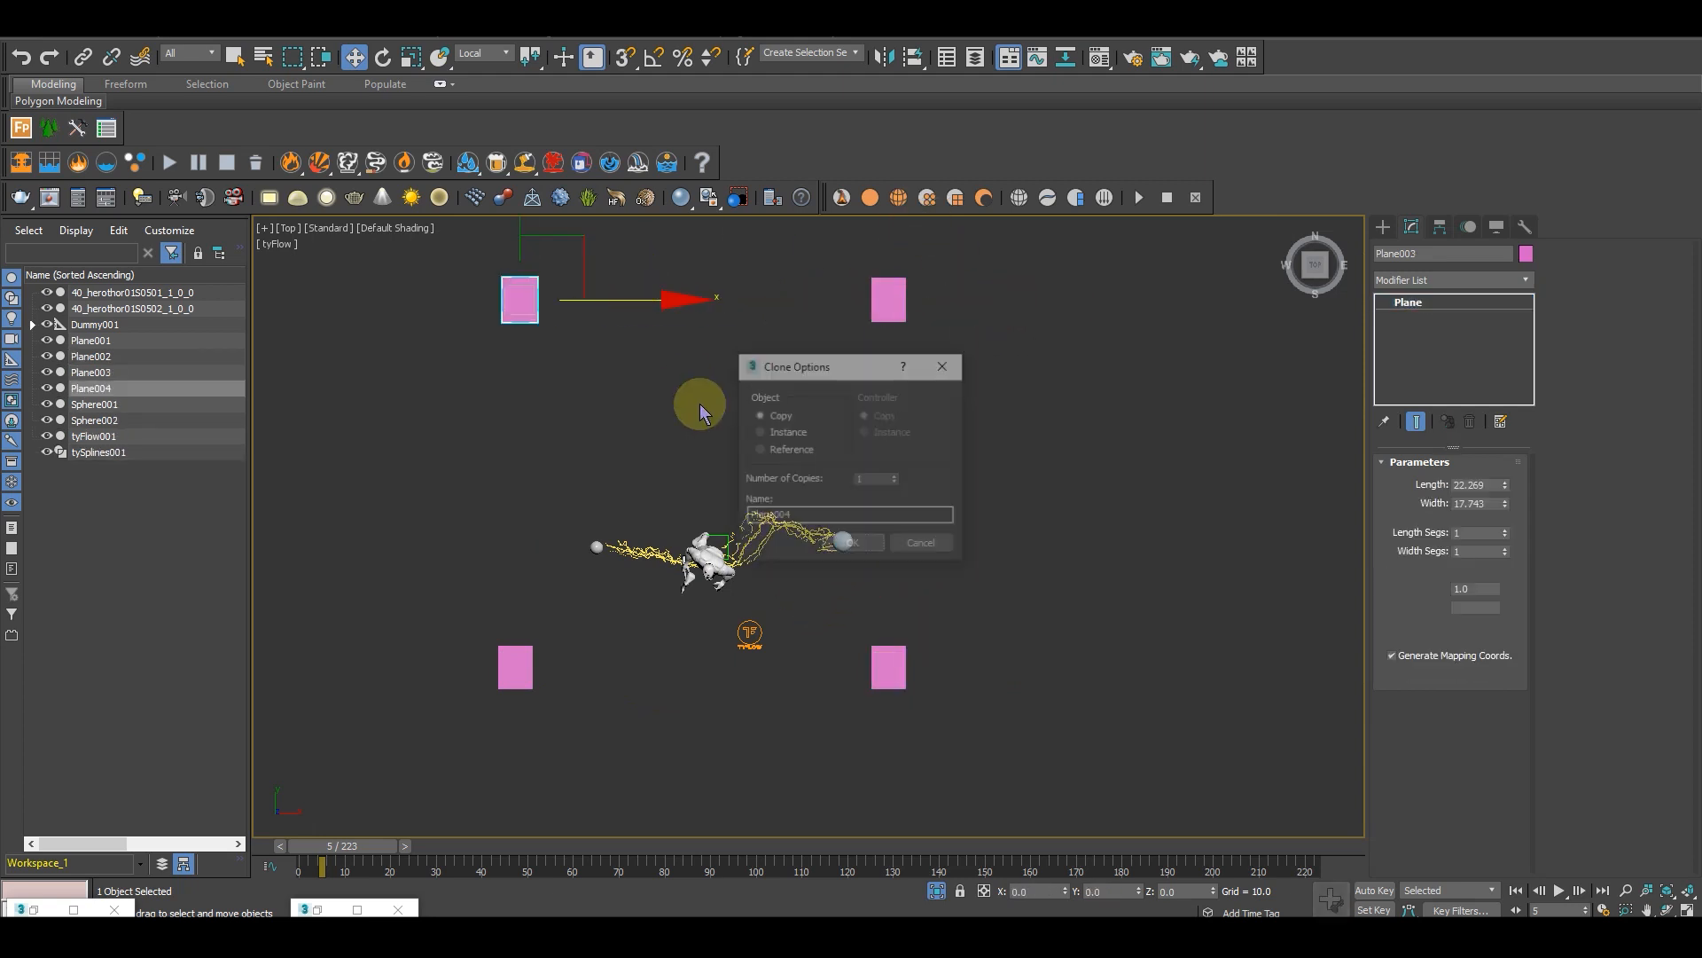
left_click(863, 546)
Step: Move Plane004 outward beside the character, copy it across as Plane005, and shift Plane003 inward between the two sides
middle_click_drag(539, 367, 612, 477)
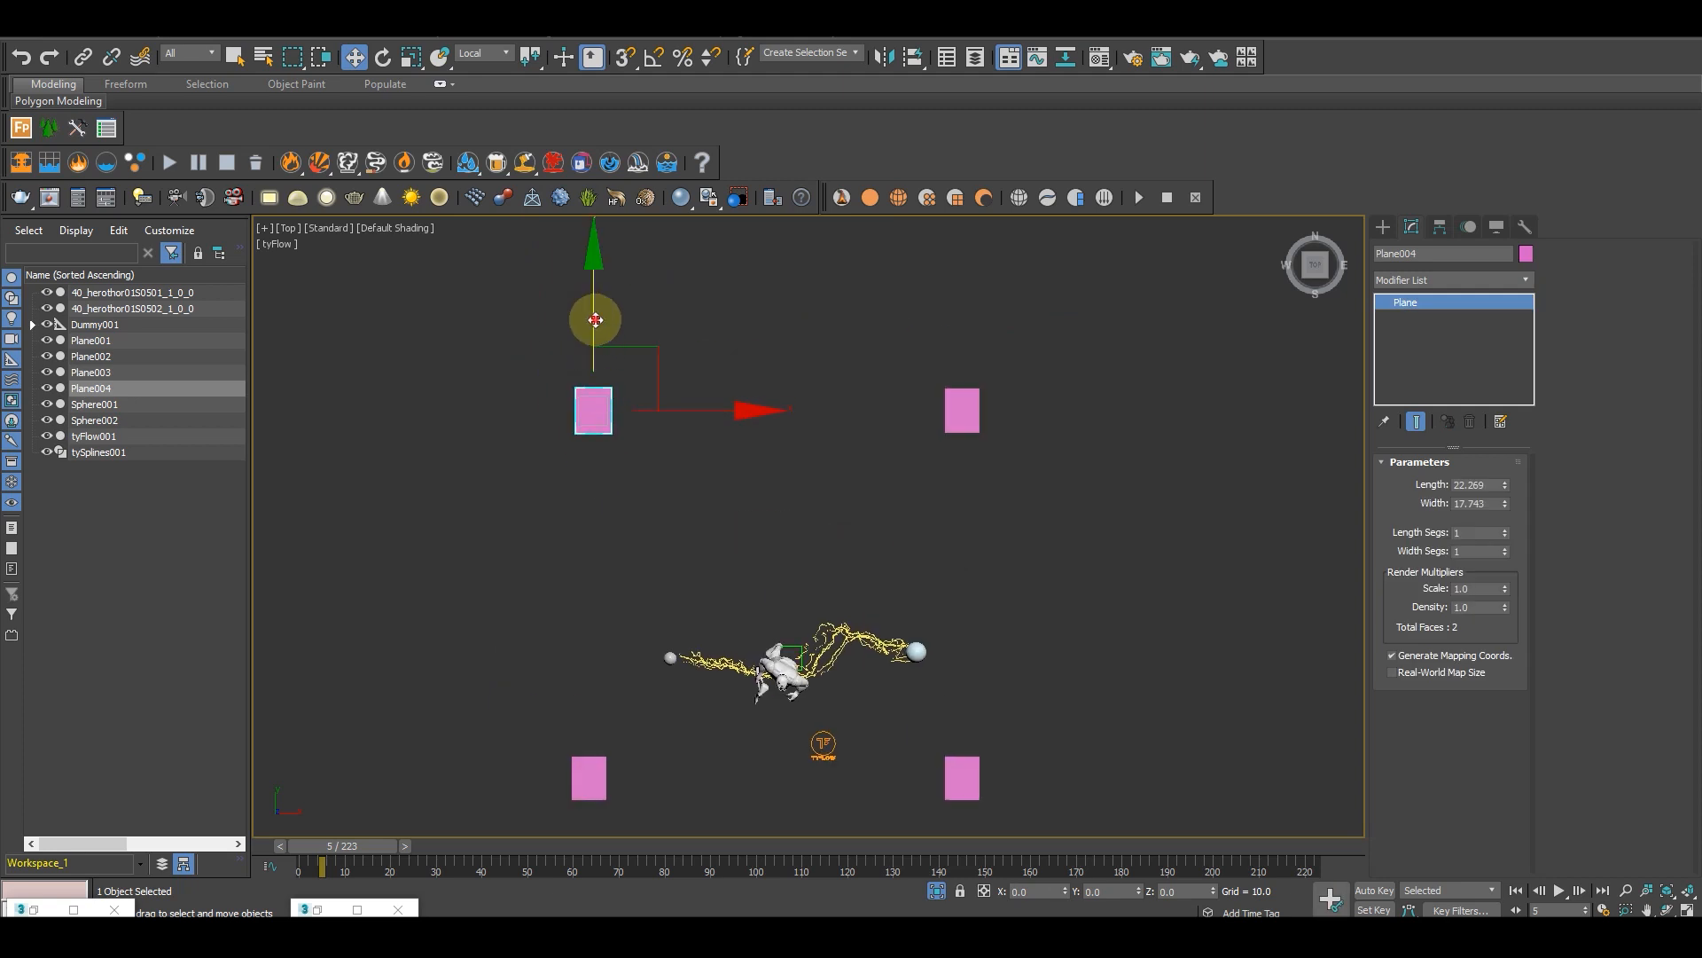
left_click_drag(595, 319, 627, 525)
mouse_move(705, 567)
left_mouse_down()
mouse_move(584, 564)
mouse_move(1074, 567)
left_mouse_up()
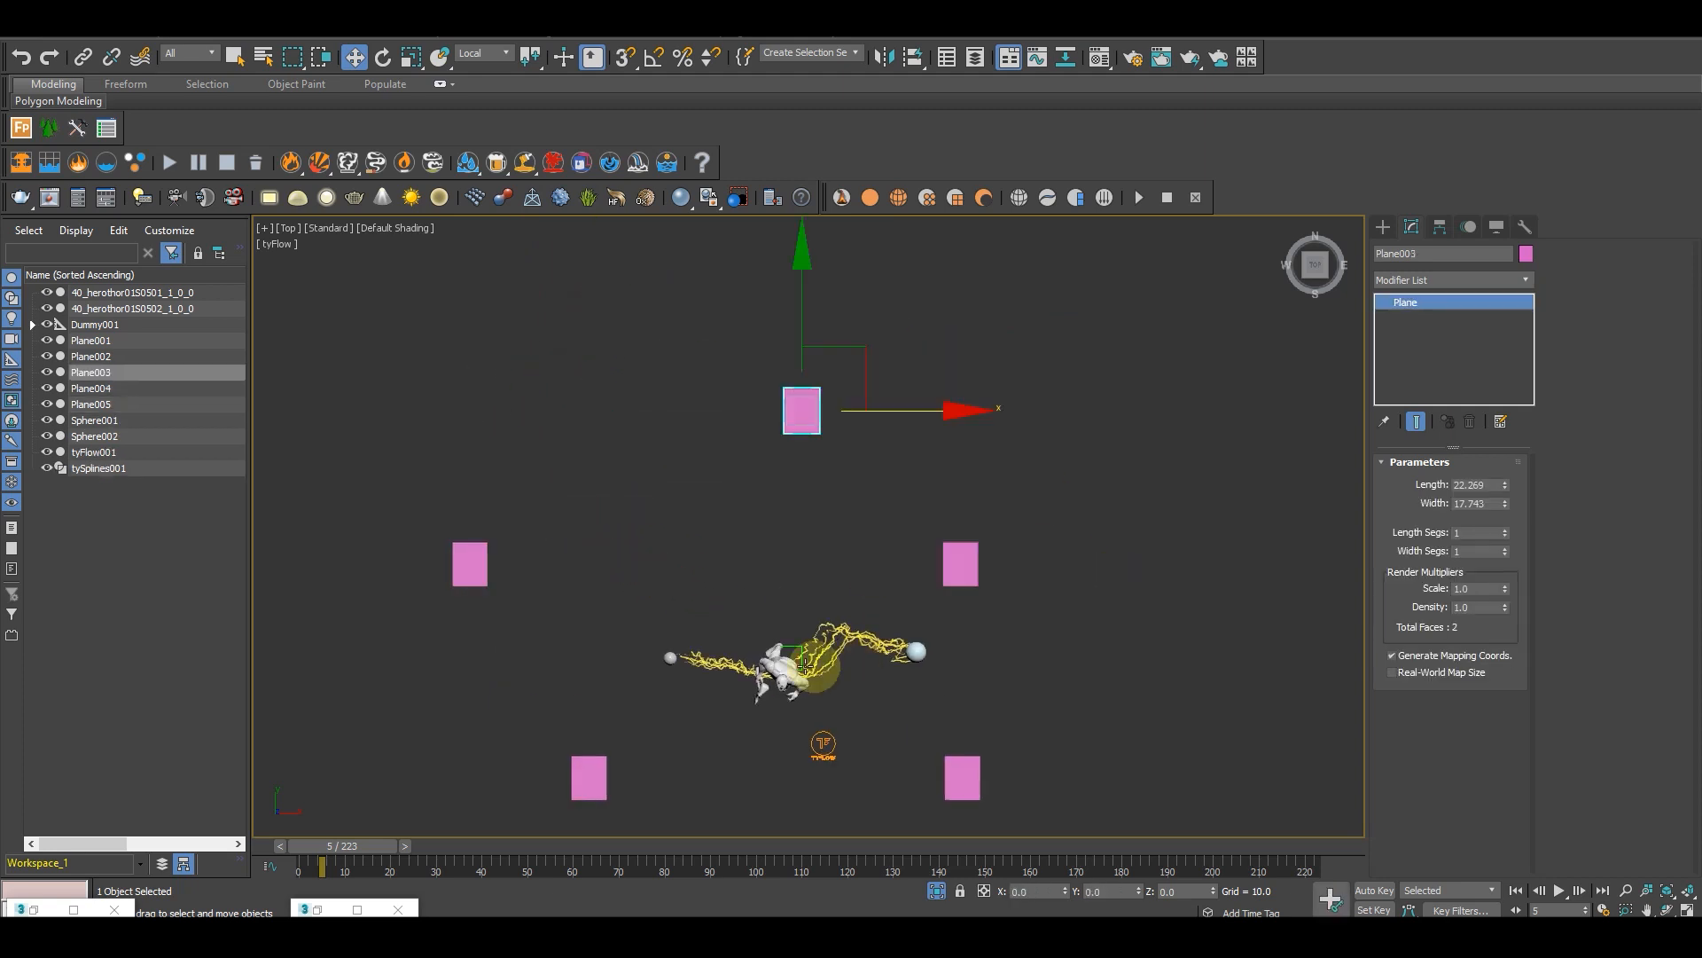
Step: Copy Plane003 to the opposite side of the character as Plane006
scroll(817, 680, "up", 2)
middle_click_drag(854, 691, 815, 705, "alt")
scroll(913, 665, "up", 4)
scroll(914, 665, "down", 3)
middle_click_drag(897, 653, 882, 683)
scroll(933, 614, "down", 2)
middle_click_drag(933, 614, 995, 624, "alt")
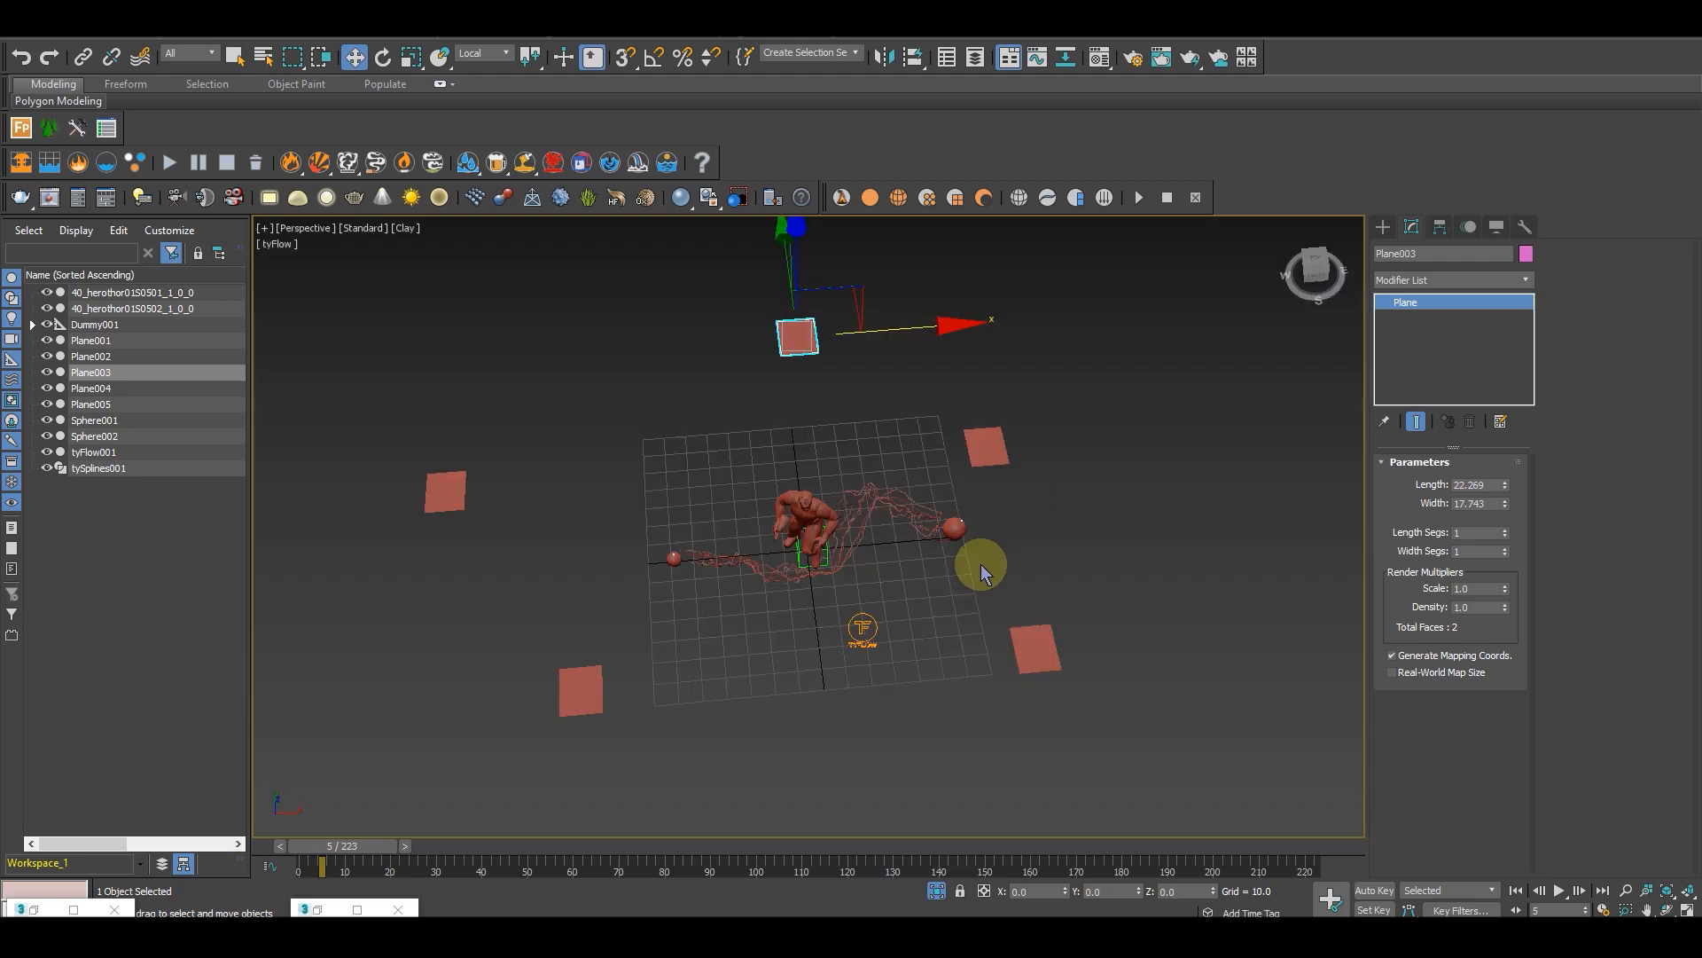
middle_click_drag(980, 564, 1015, 679)
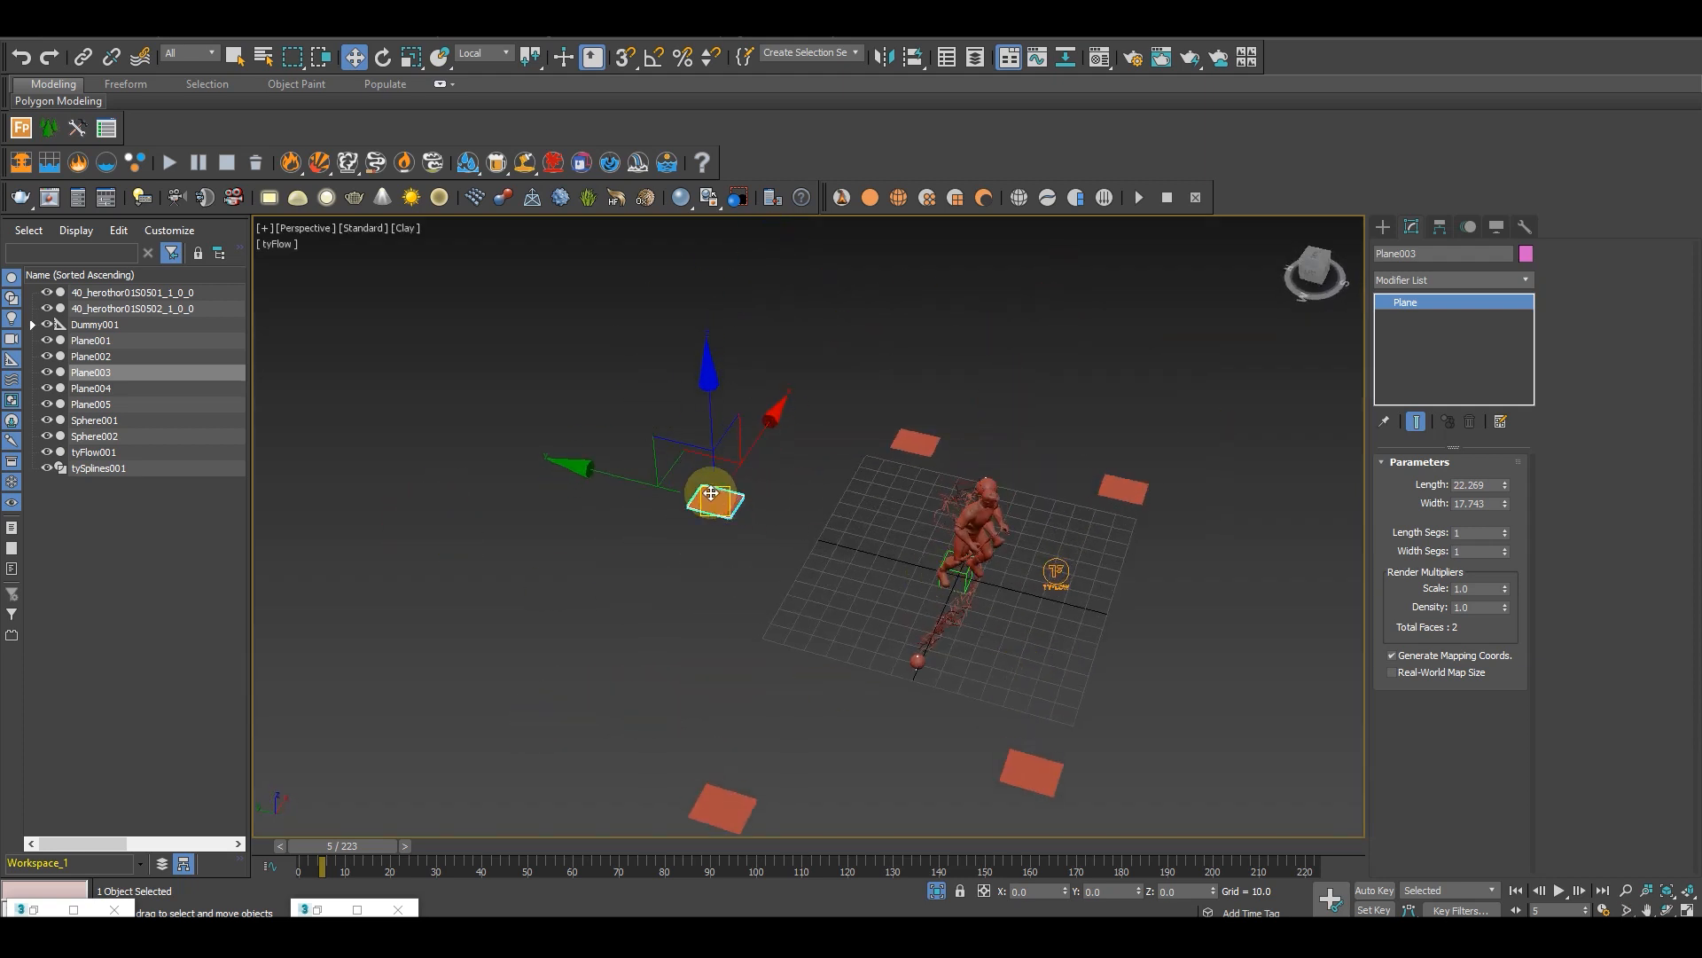
middle_click_drag(727, 566, 543, 467, "alt")
left_click_drag(540, 440, 970, 596)
left_click(876, 546)
Step: Scrub to frame 135 and back to the start, checking the six planes against the character's landing position
left_click_drag(321, 865, 773, 868)
middle_click_drag(935, 665, 760, 631)
left_click_drag(744, 859, 916, 858)
middle_click_drag(886, 780, 810, 509, "alt")
left_click(807, 510)
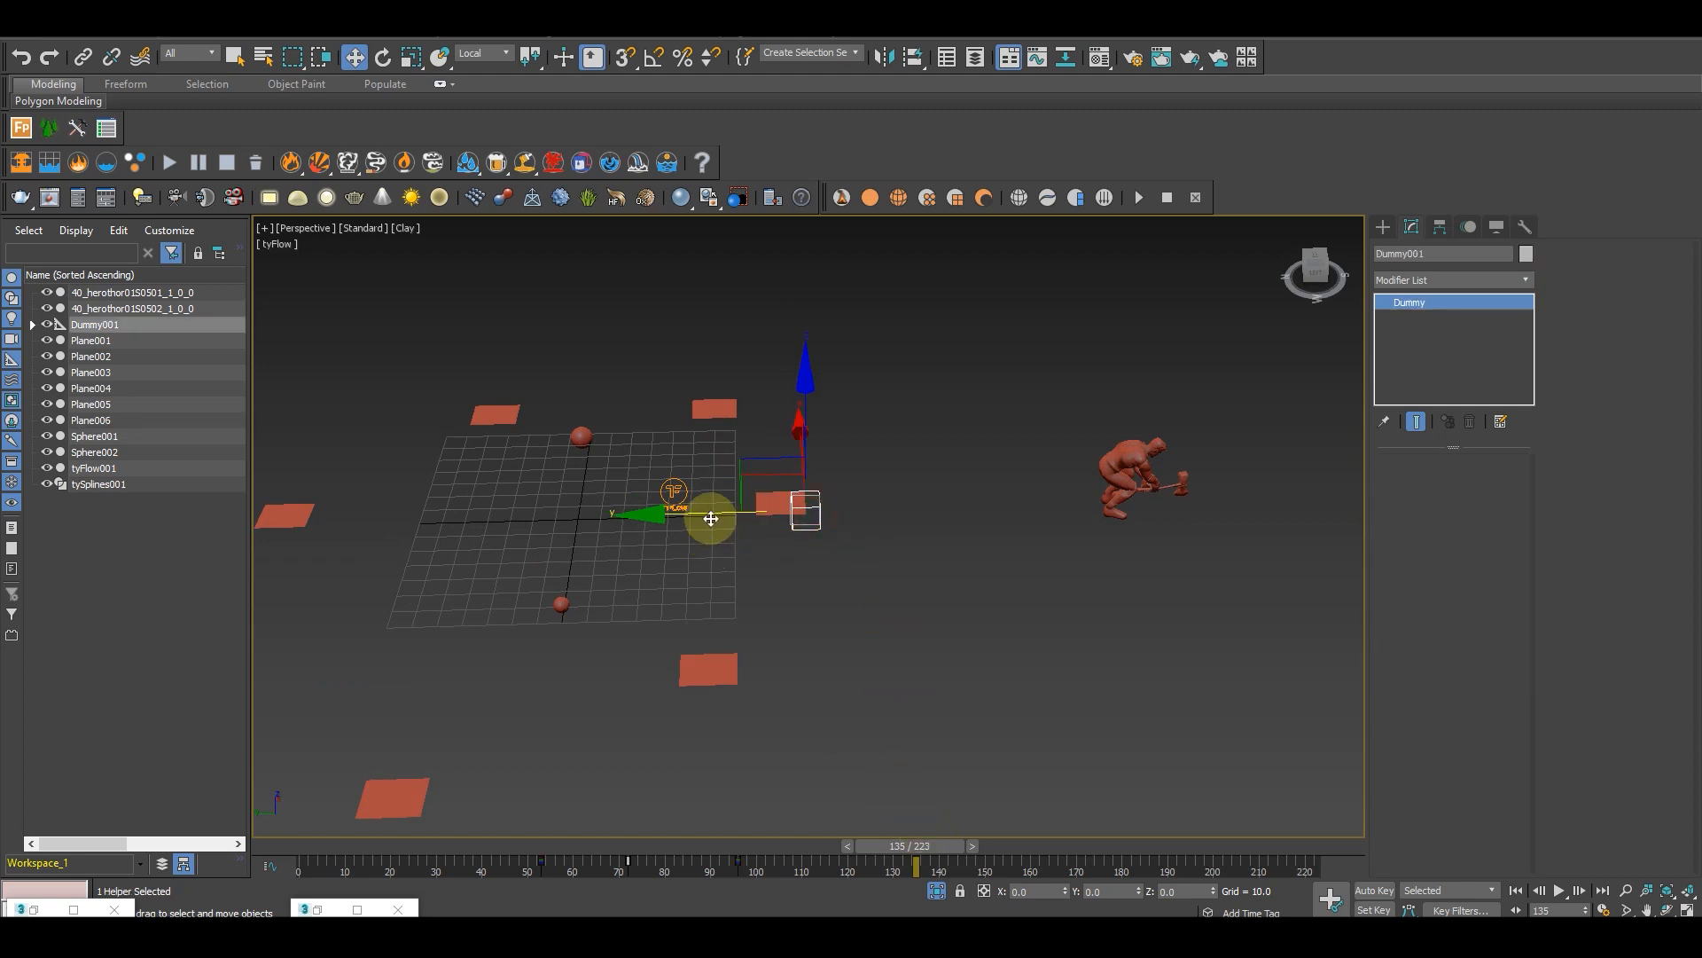
left_click_drag(878, 849, 360, 754)
key("w")
middle_click_drag(360, 754, 760, 689, "alt")
Step: Move Plane004 slightly along its X axis toward the character
left_click(439, 738)
left_click_drag(494, 671, 530, 635)
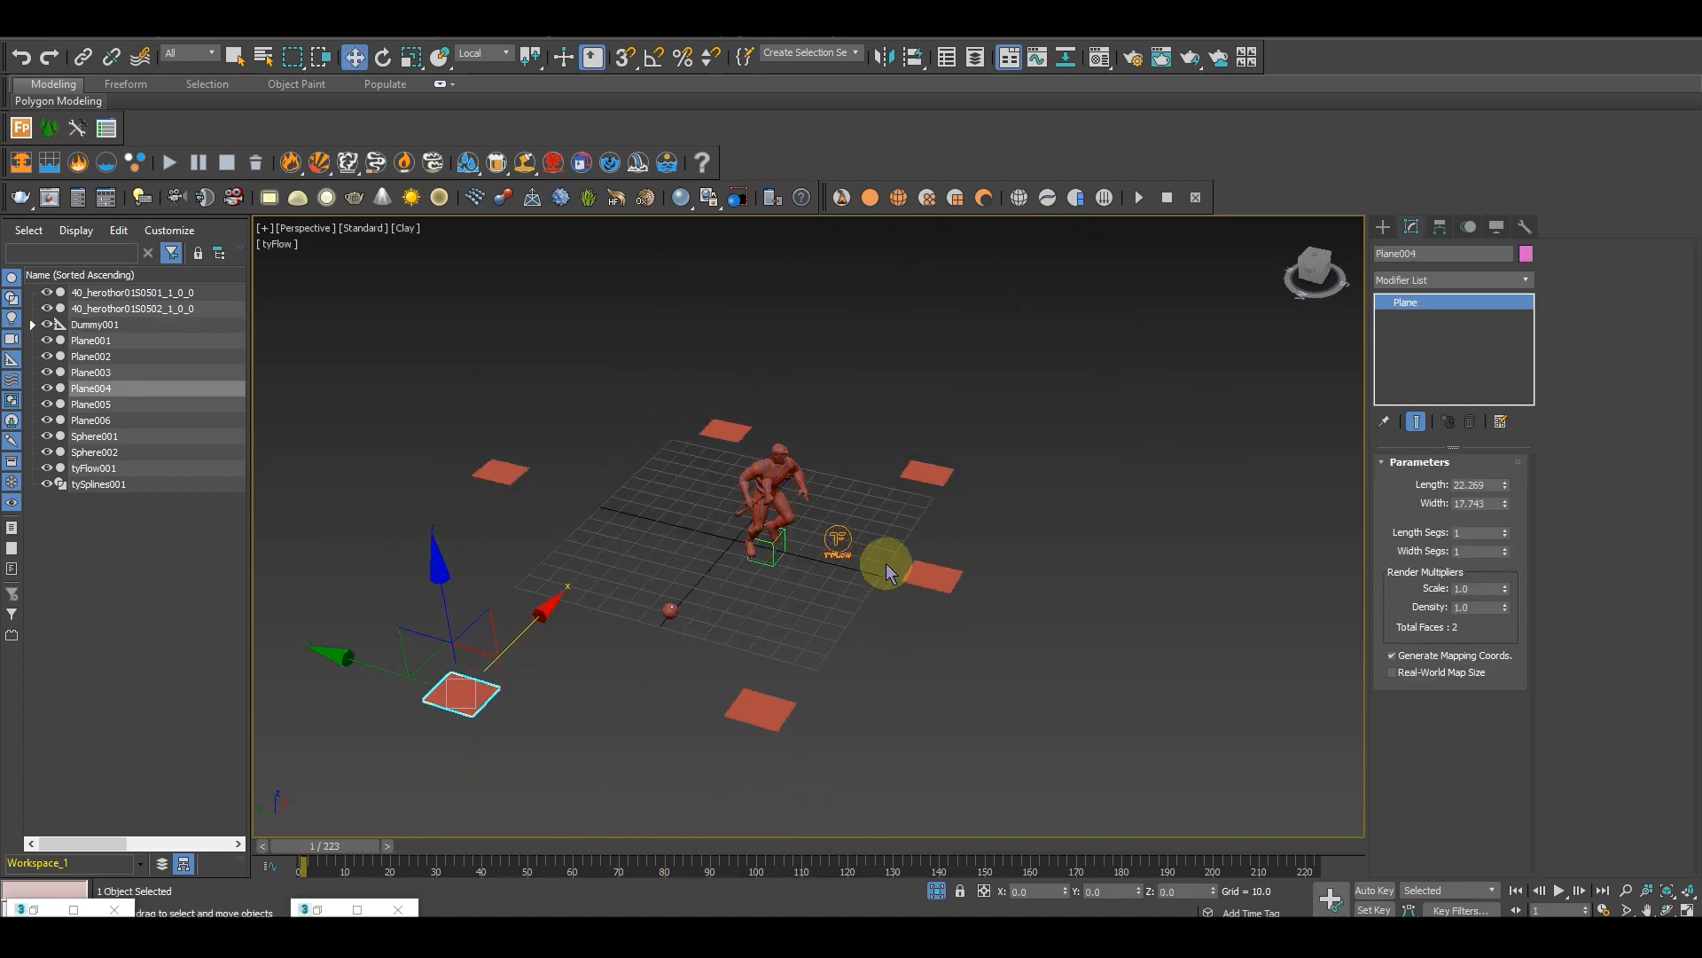
right_click(1440, 335)
right_click(1667, 419)
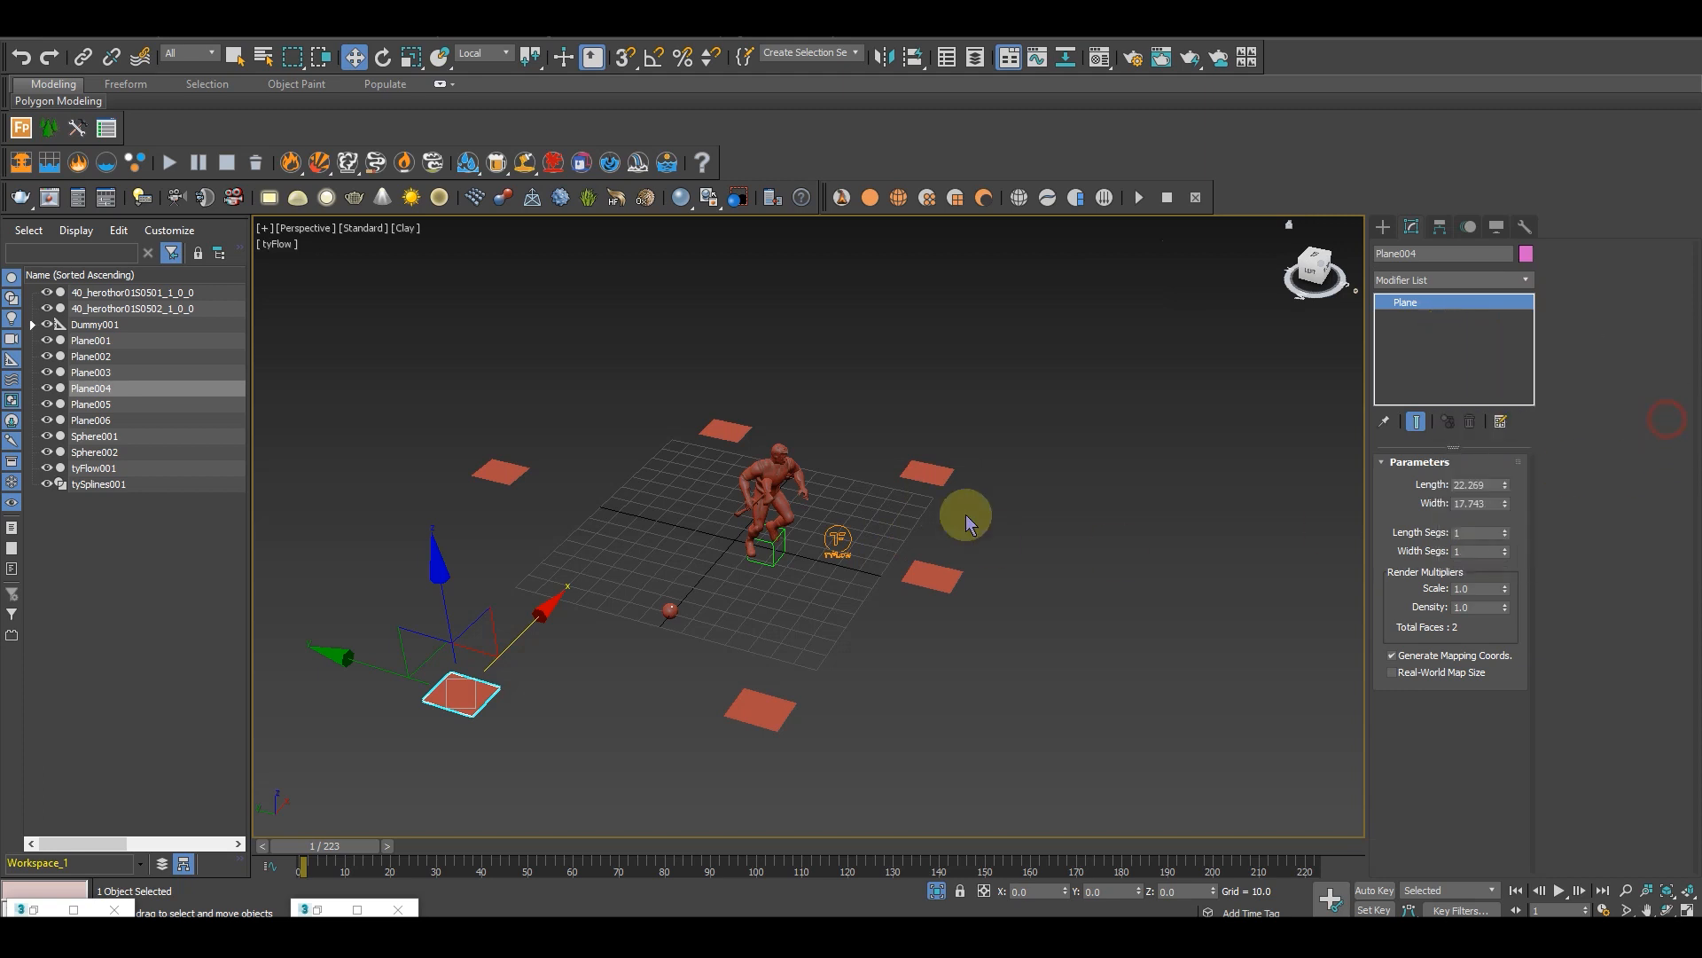
Step: Open the tyFlow001 editor and show the Position Object operator settings of Event_001
middle_click_drag(965, 514, 1098, 611)
mouse_move(1007, 705)
middle_mouse_down("alt")
mouse_move(976, 710)
mouse_move(1016, 705)
middle_mouse_up("alt")
scroll(901, 612, "up", 3)
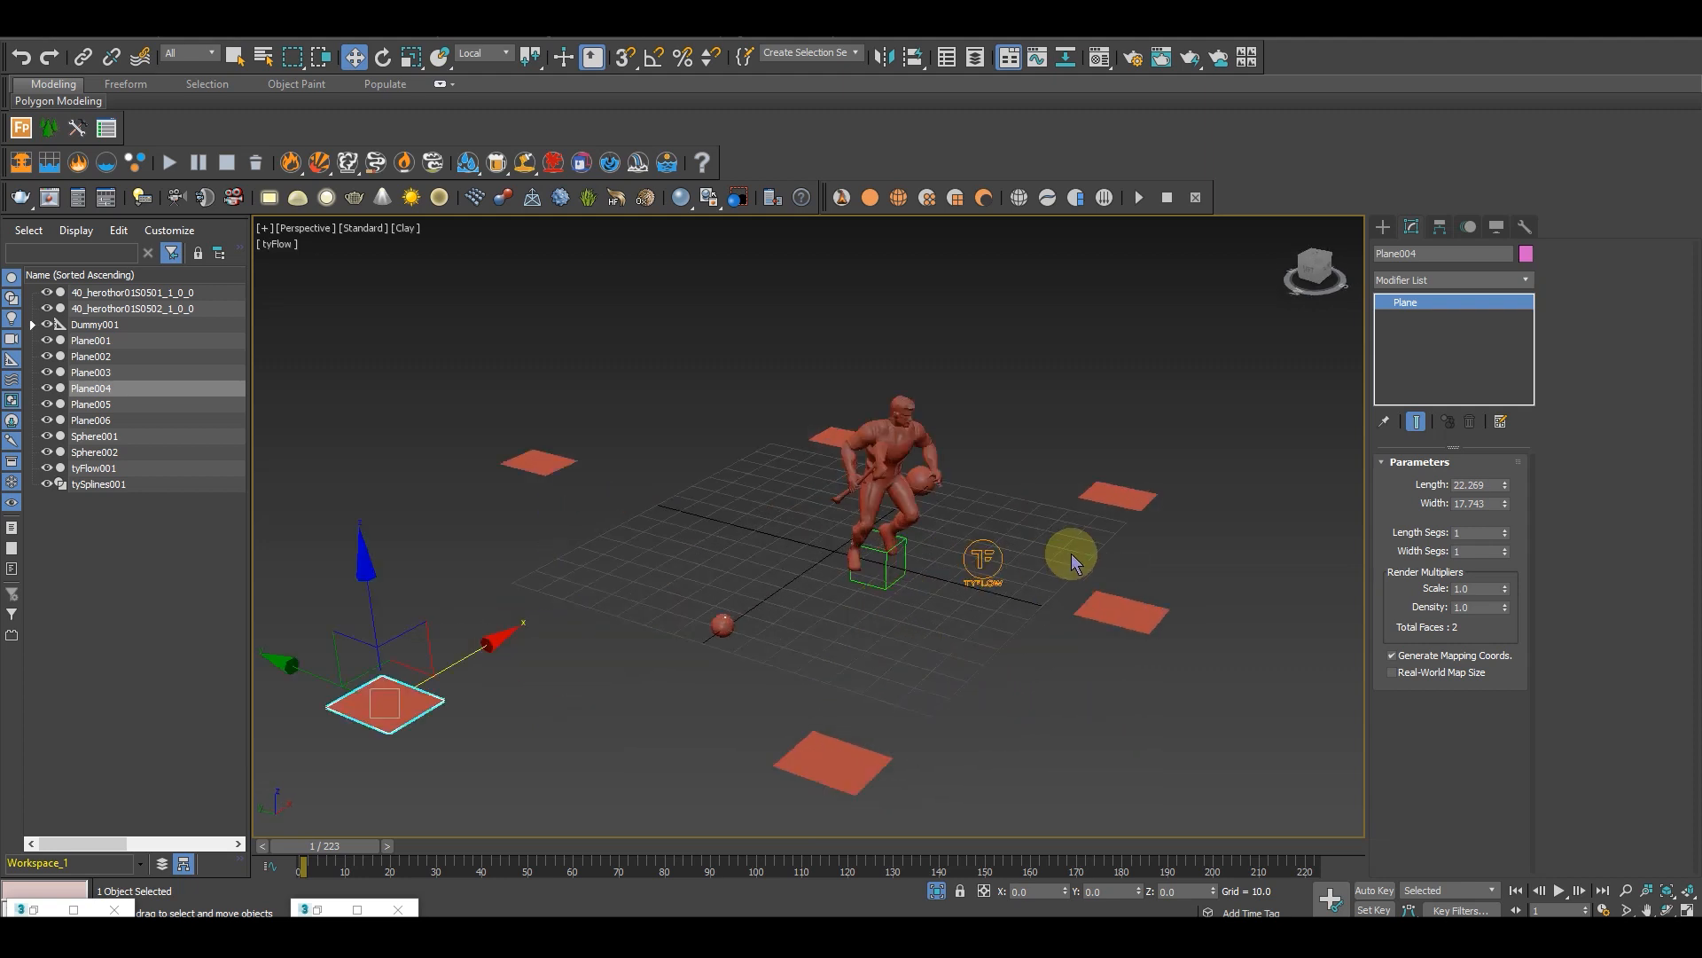
left_click(993, 576)
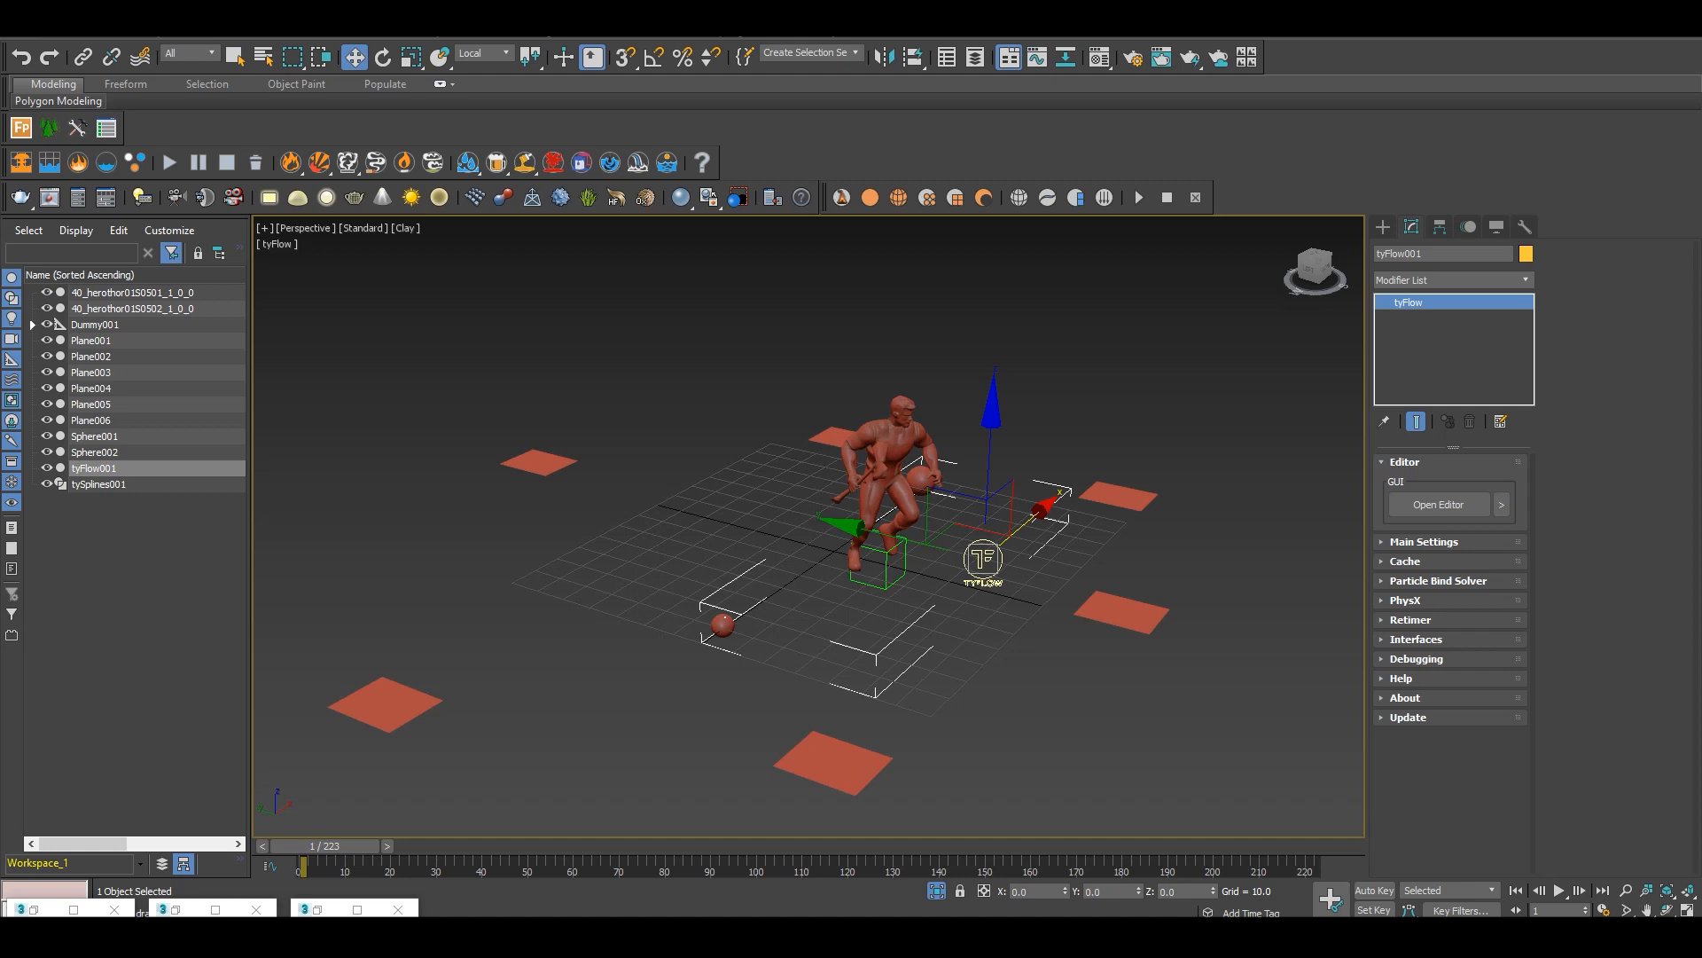
left_click(1449, 509)
left_click_drag(748, 145, 810, 136)
middle_click_drag(617, 417, 673, 385)
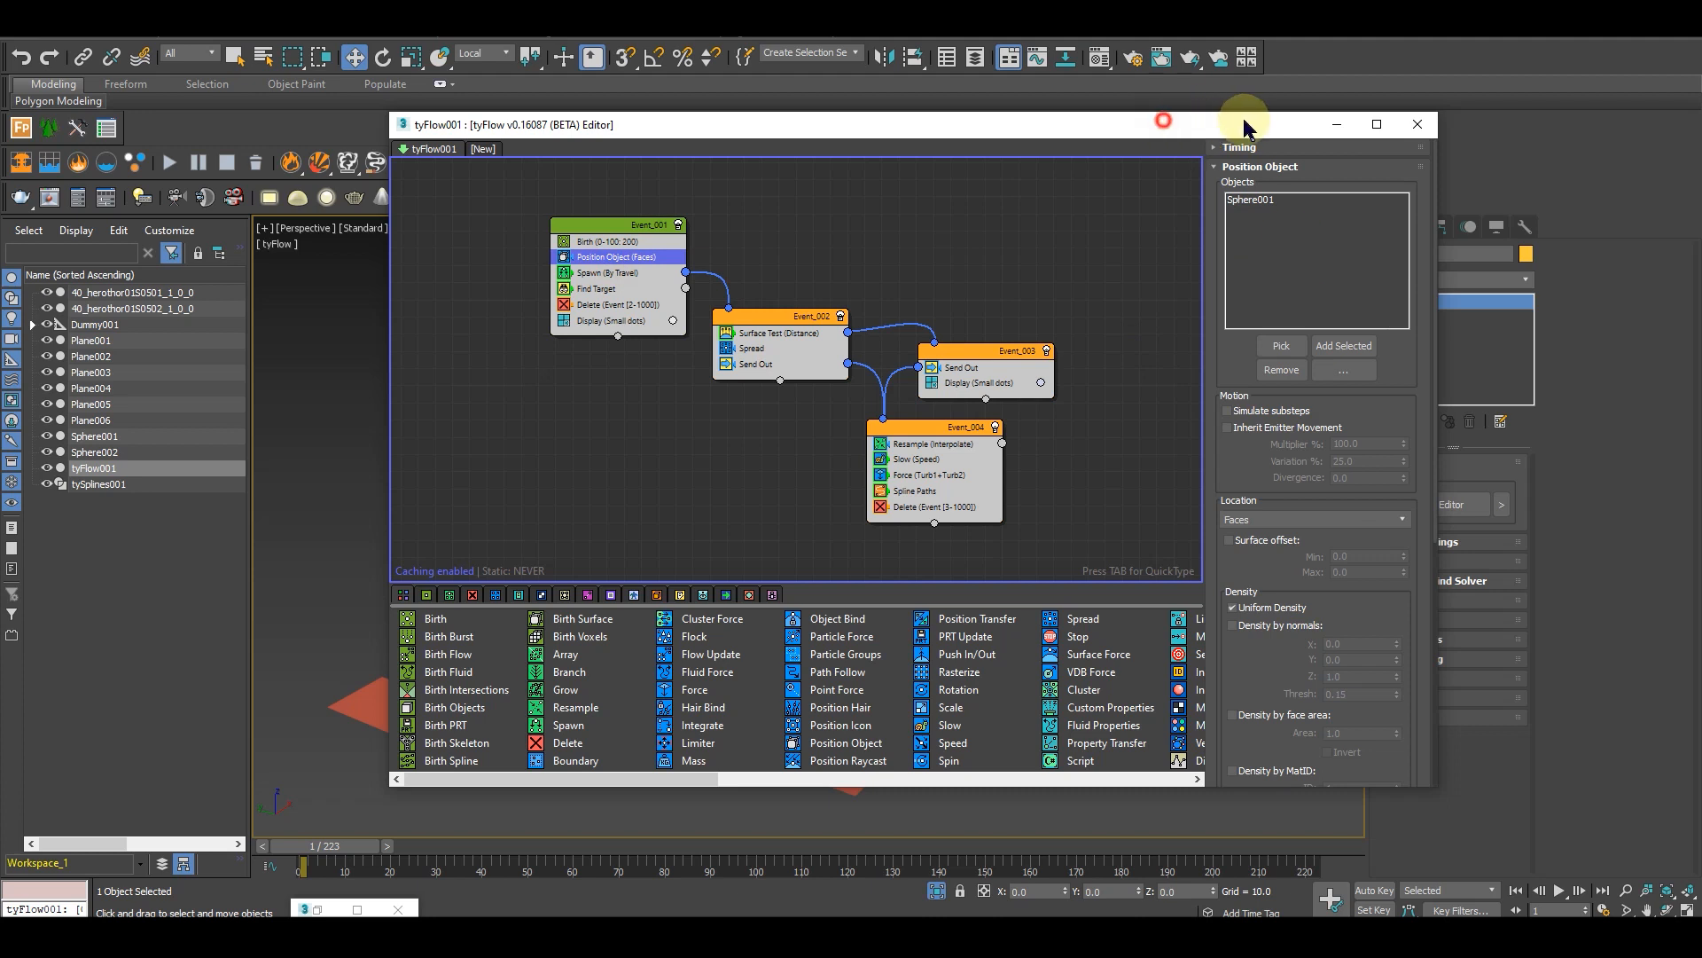
left_click_drag(1244, 124, 1330, 124)
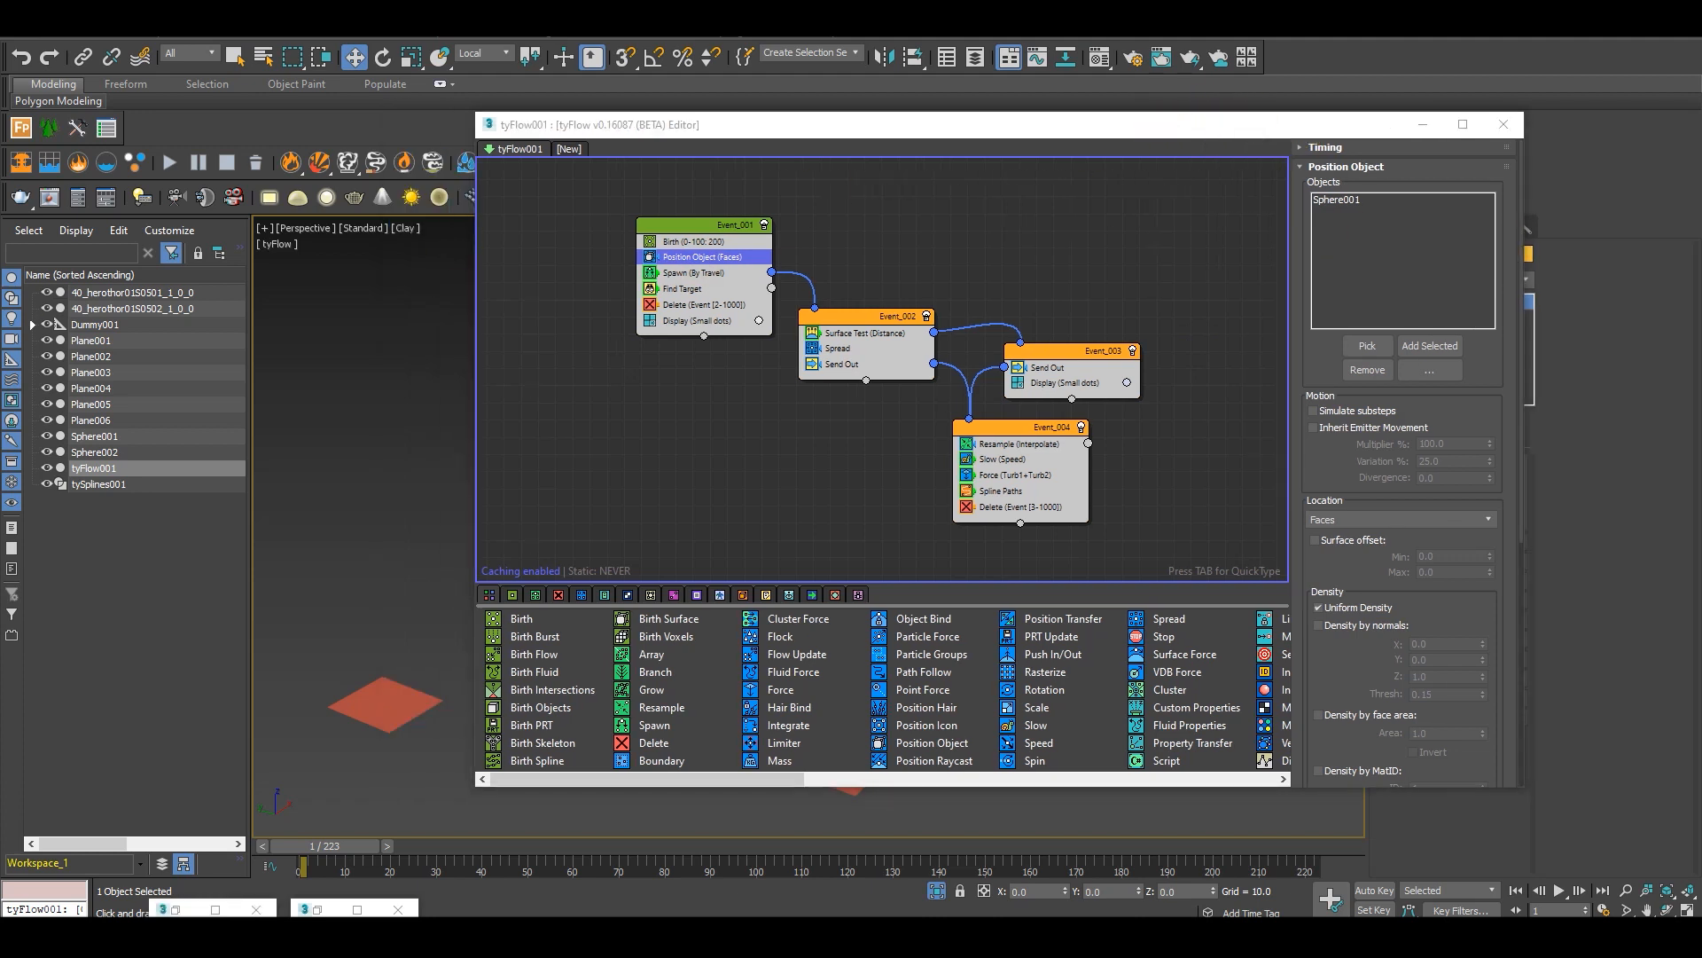
Step: Arrange the tyFlow editor and its event graph so the character and planes stay visible beside them
left_click_drag(1239, 165, 0, 185)
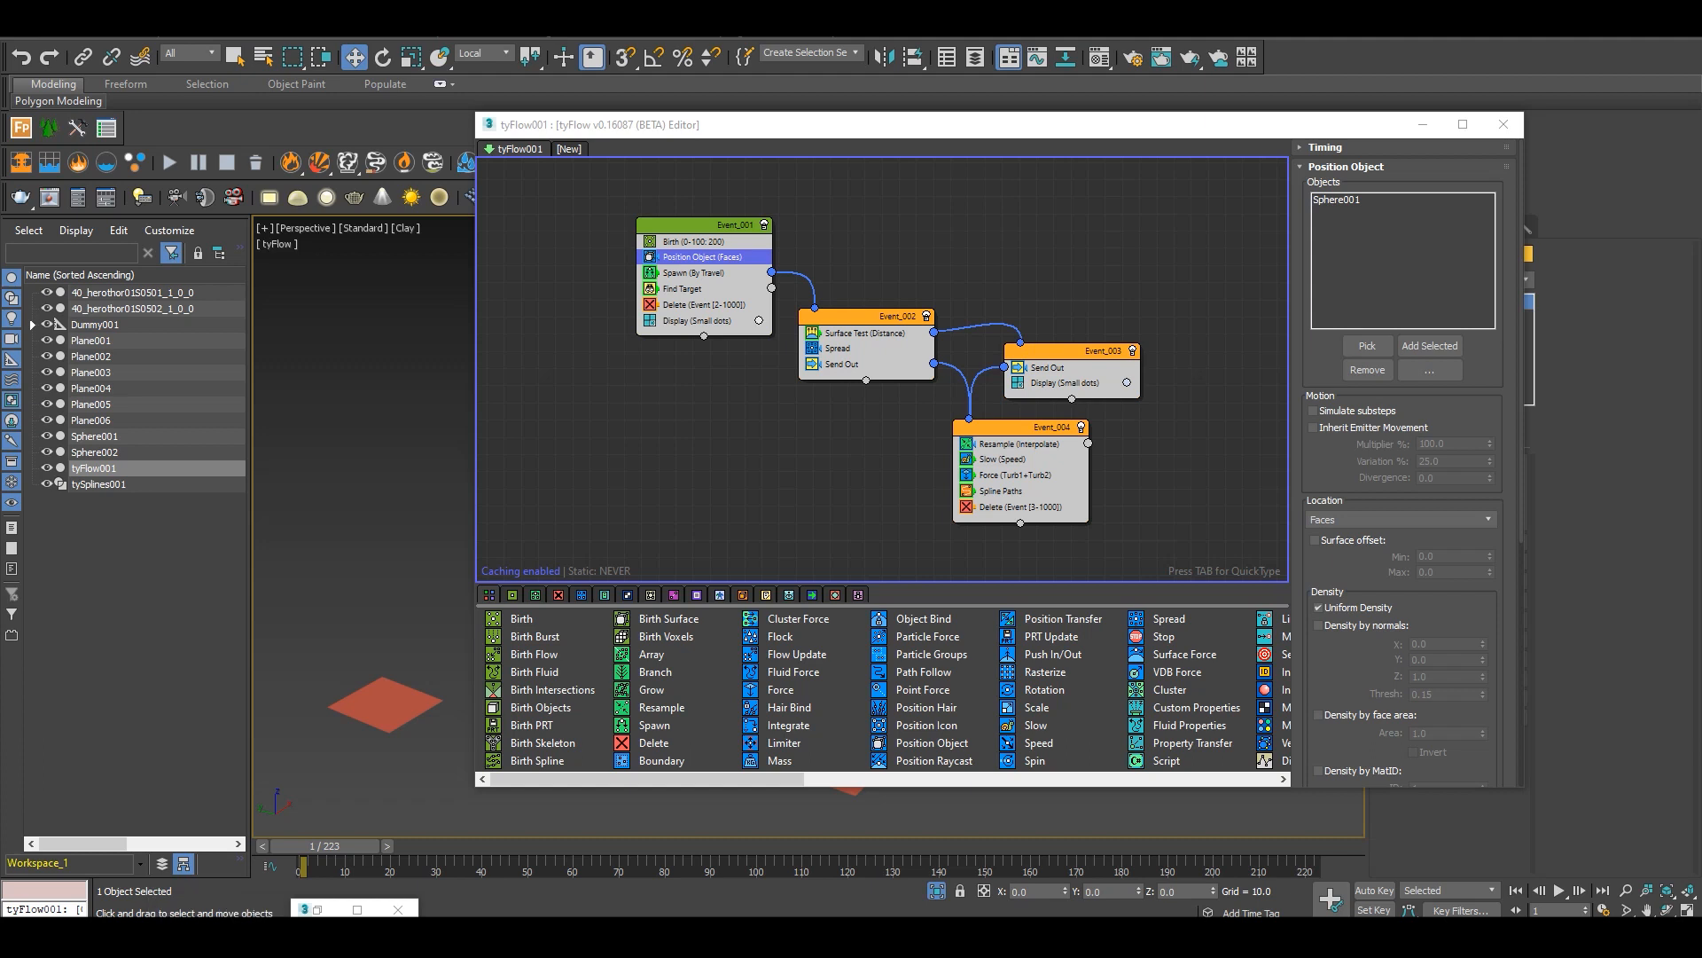
mouse_move(454, 525)
middle_mouse_down("alt")
mouse_move(343, 469)
mouse_move(440, 504)
mouse_move(428, 523)
middle_mouse_up("alt")
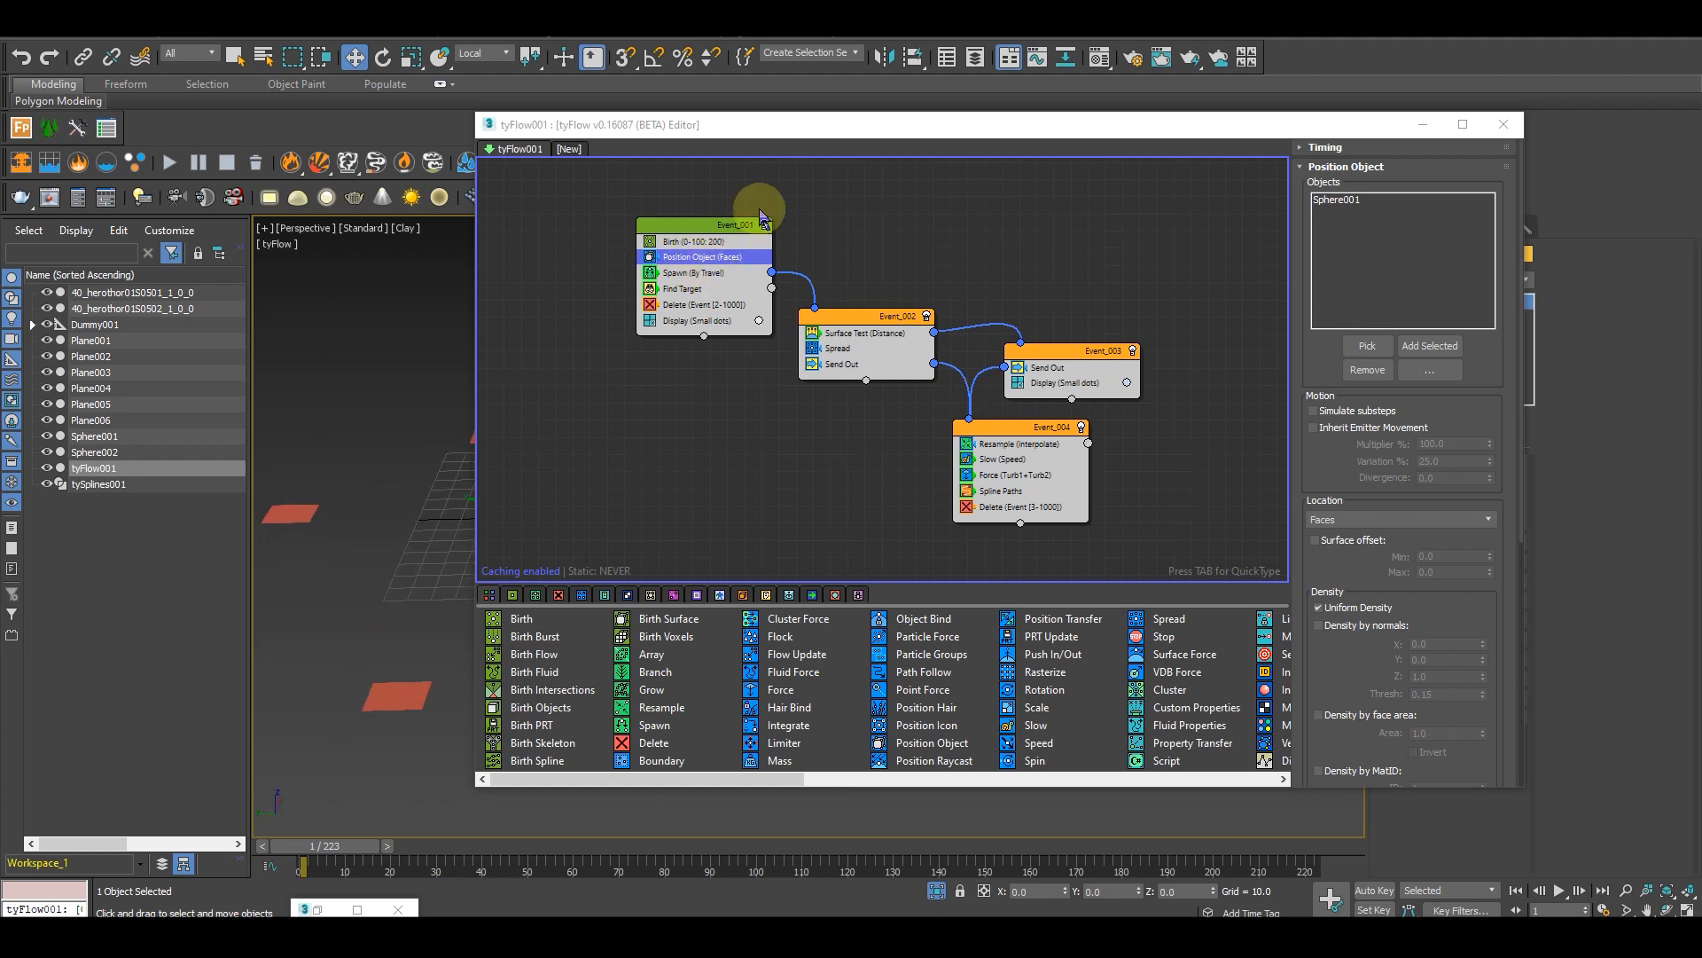
left_click_drag(839, 135, 1092, 134)
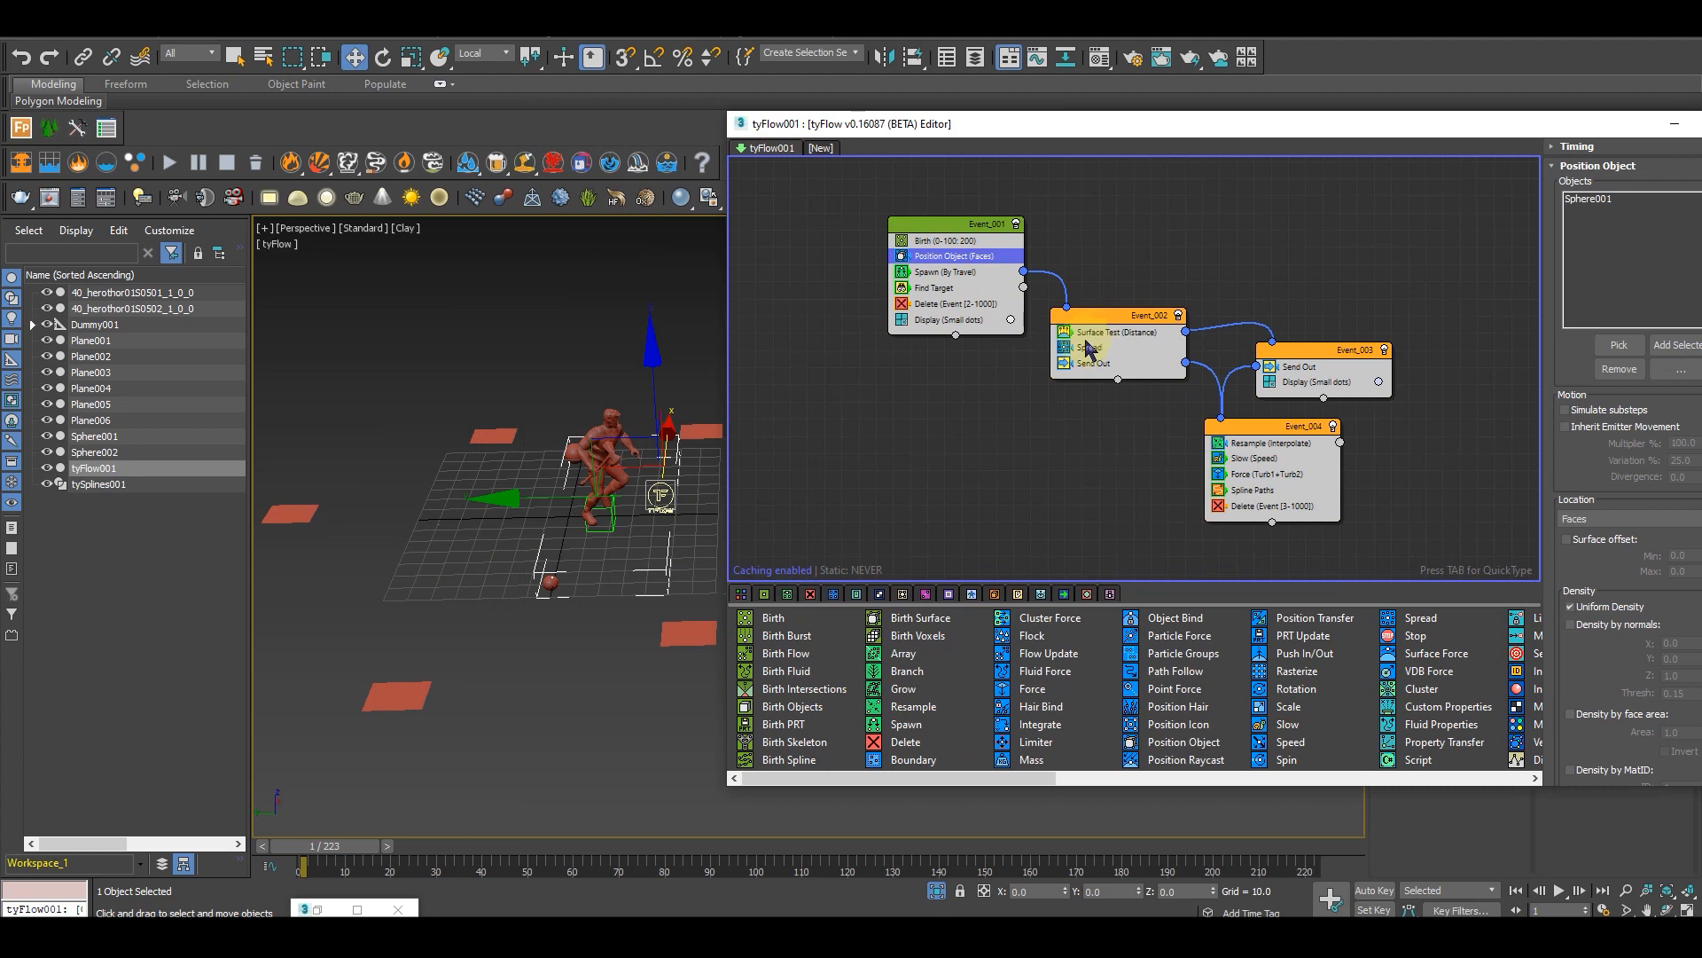
middle_click_drag(993, 390, 894, 392)
left_click_drag(1528, 125, 1495, 123)
left_click_drag(848, 225, 866, 225)
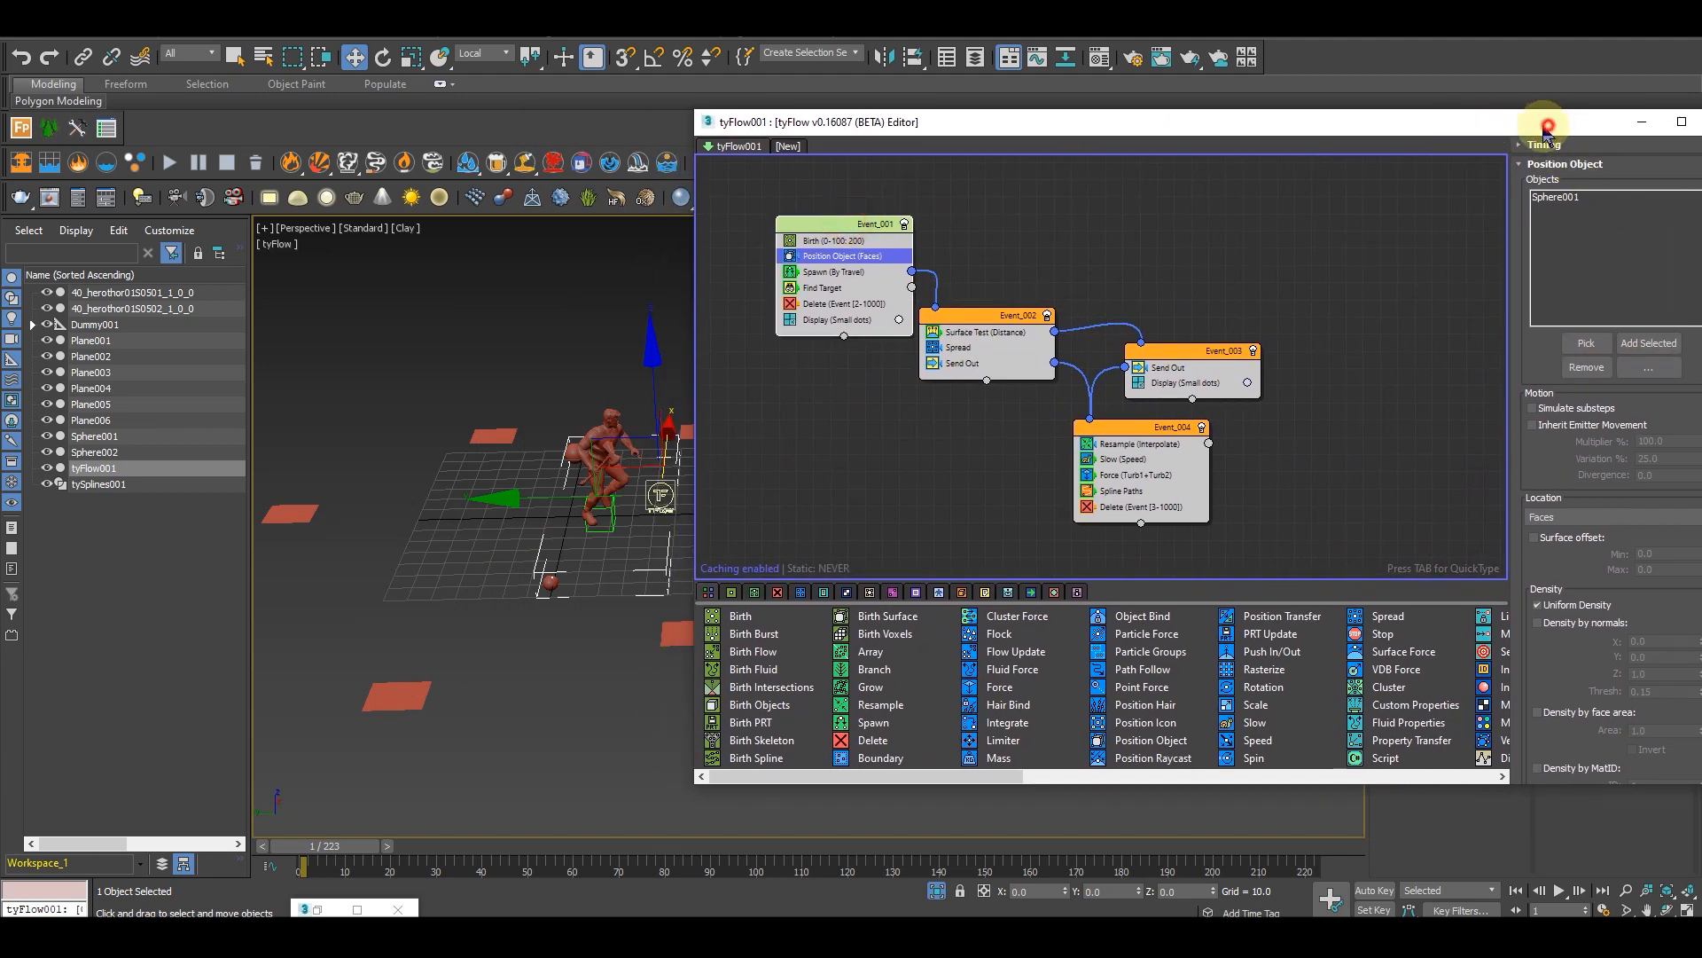
Step: Remove Sphere001 from the Position Object operator's object list
left_click_drag(1548, 131, 1514, 136)
left_click(1530, 204)
left_click(1556, 373)
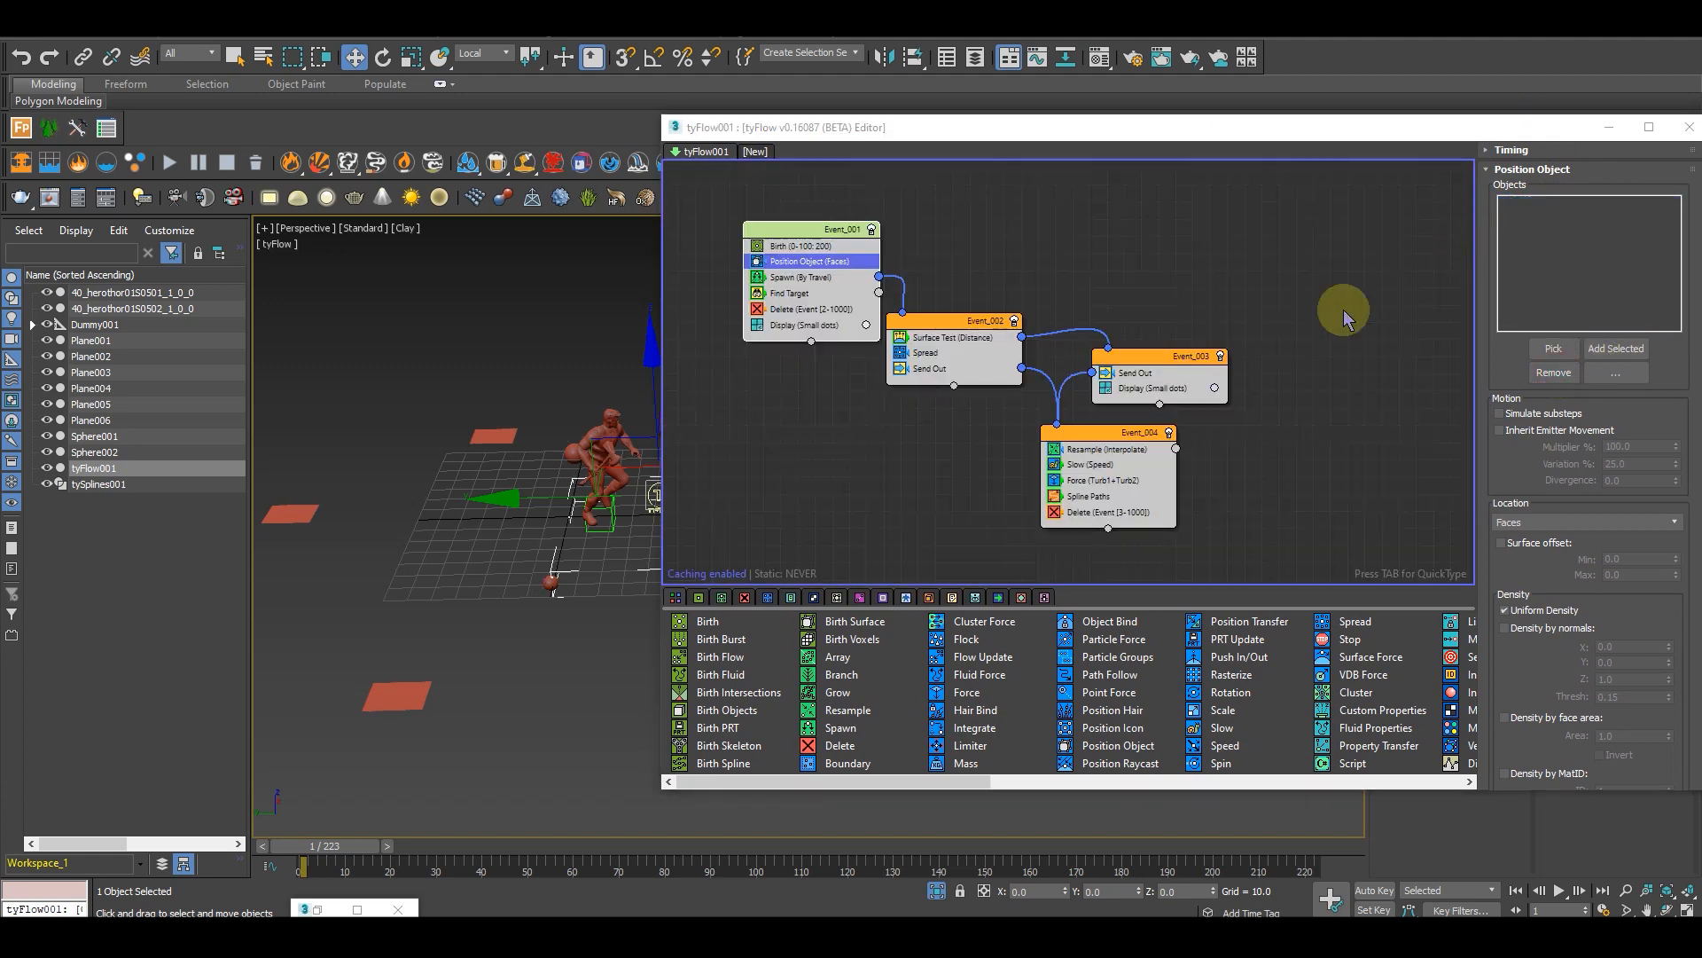
Step: Pick both herothor meshes as the objects of the Position Object operator
left_click(1553, 351)
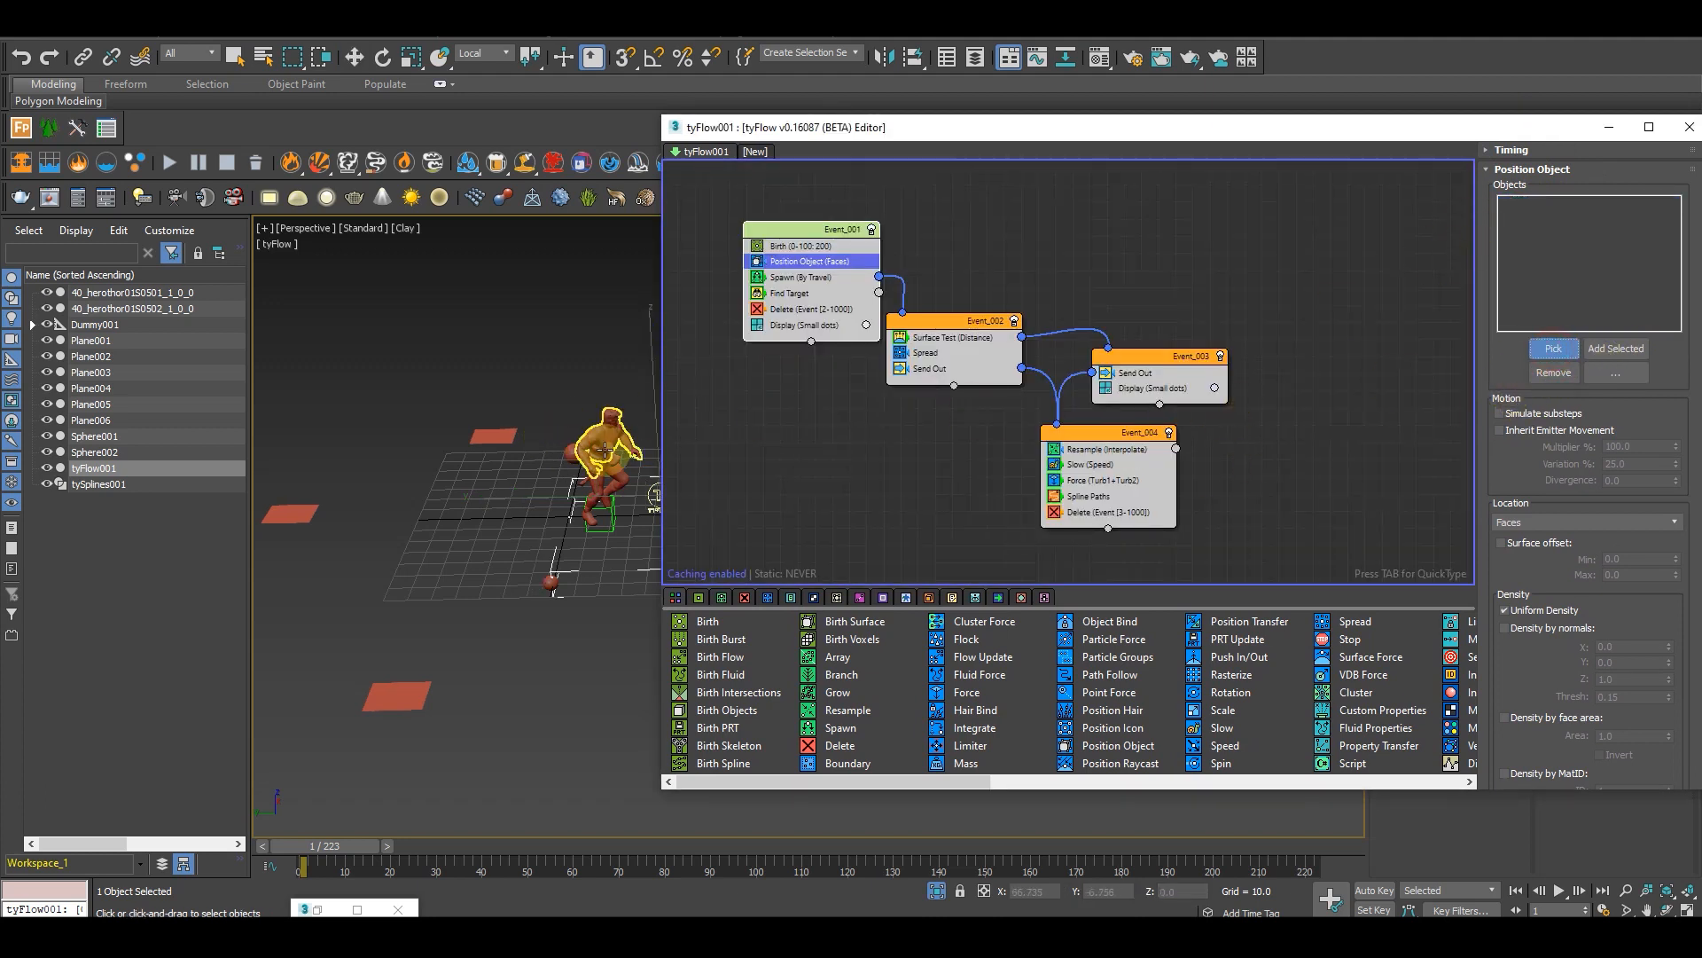
scroll(601, 443, "up", 4)
middle_click_drag(611, 492, 534, 426, "alt")
left_click(646, 497)
left_click(546, 516)
Step: Scrub the timeline and orbit around the character to examine the lightning generated from the herothor meshes
left_click_drag(336, 865, 491, 858)
middle_click_drag(428, 621, 483, 827, "alt")
left_click_drag(449, 858, 647, 858)
middle_click_drag(532, 557, 482, 661, "alt")
mouse_move(712, 847)
left_mouse_down()
mouse_move(853, 846)
mouse_move(345, 813)
left_mouse_up()
scroll(448, 698, "up", 2)
middle_click_drag(524, 704, 471, 696)
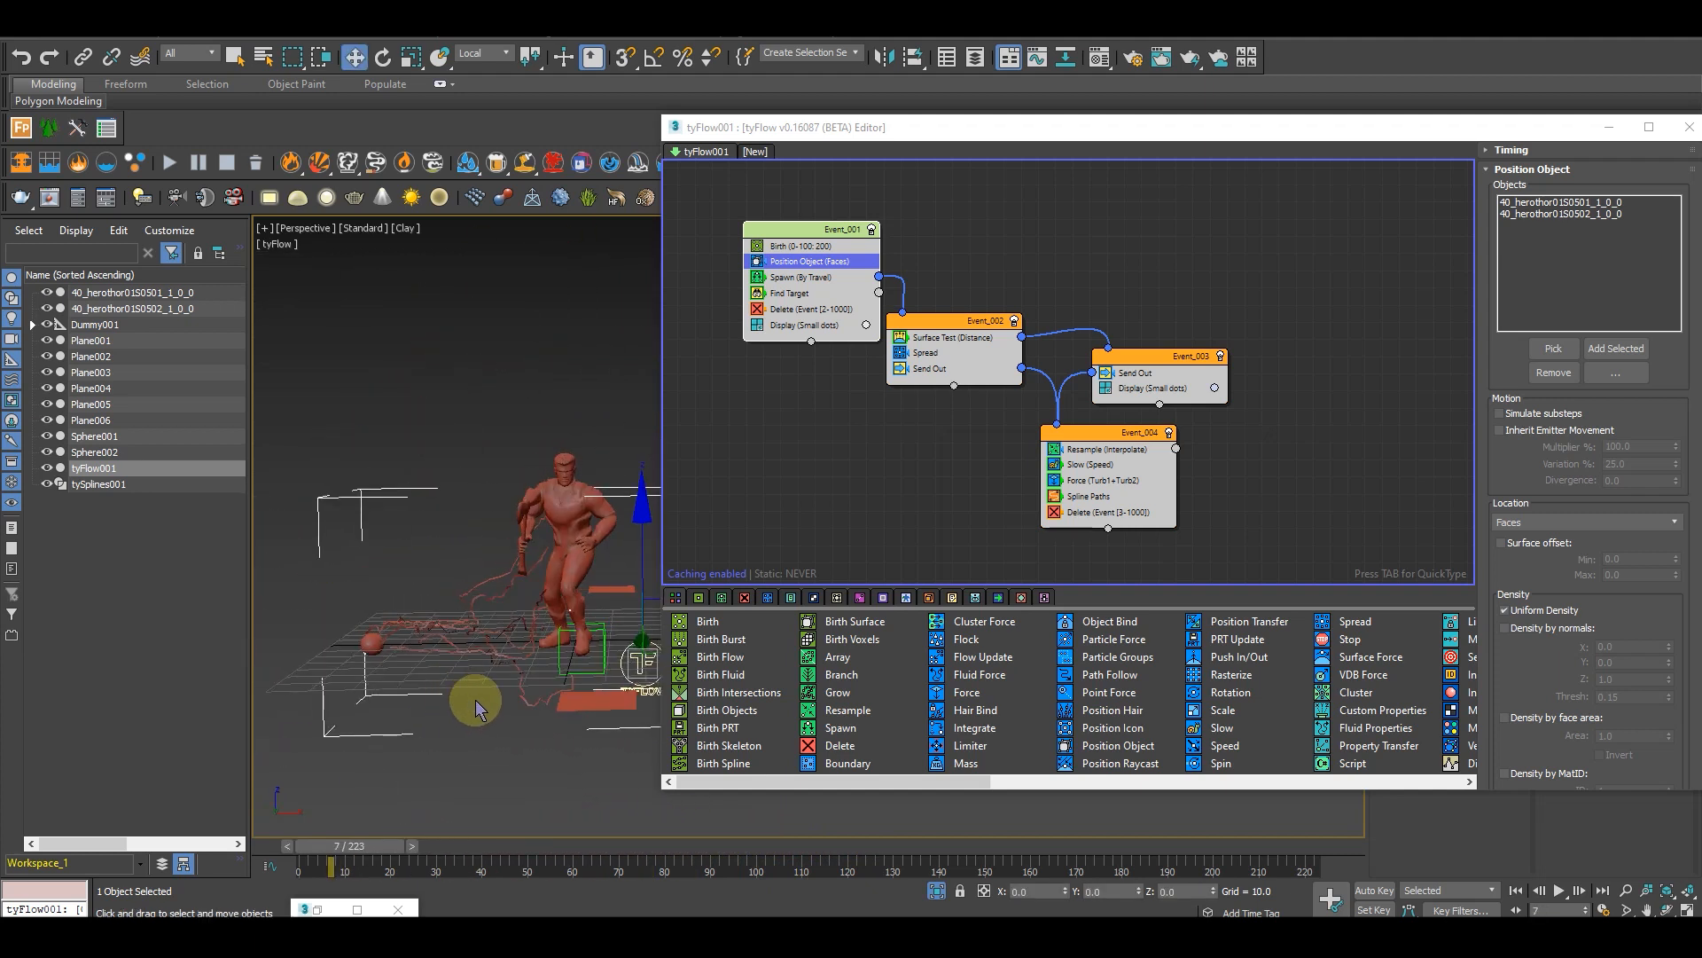
Step: Remove both herothor meshes from the Position Object operator's object list
left_click(1577, 214)
left_click(1561, 352)
left_click(1553, 372)
Step: Add Plane001 through Plane006 as the emitter objects of the Position Object operator in Event_001
left_click(1570, 353)
middle_click_drag(441, 589, 463, 663, "alt")
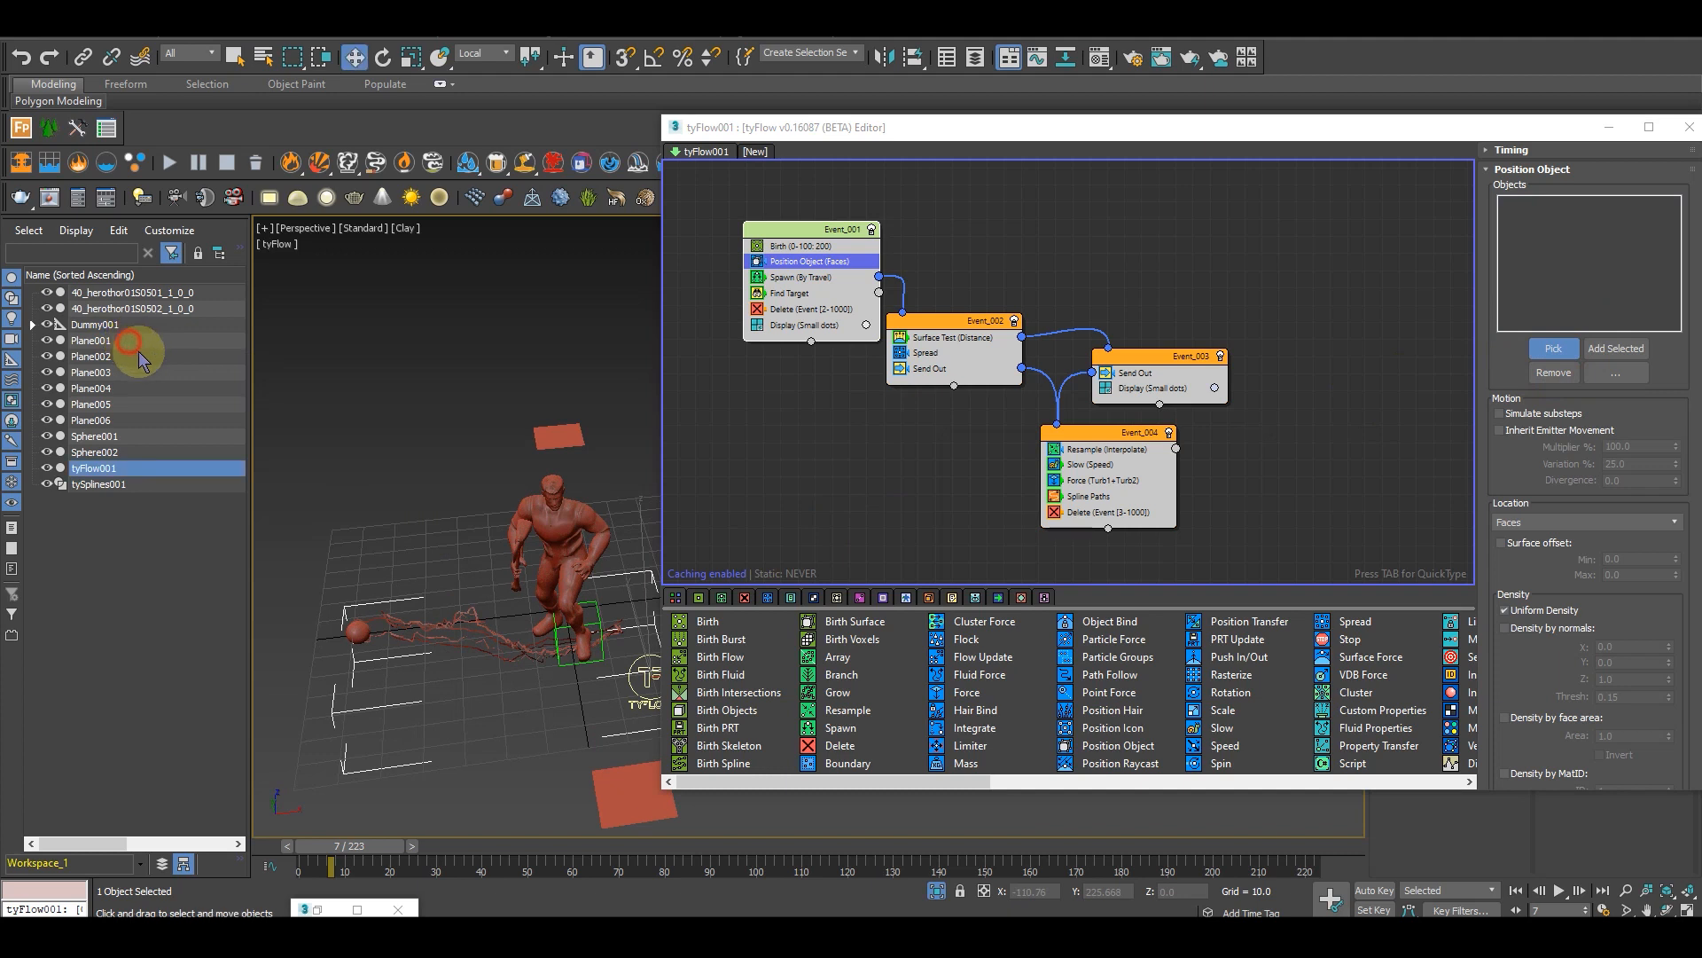
left_click(130, 340)
left_click(112, 426, "shift")
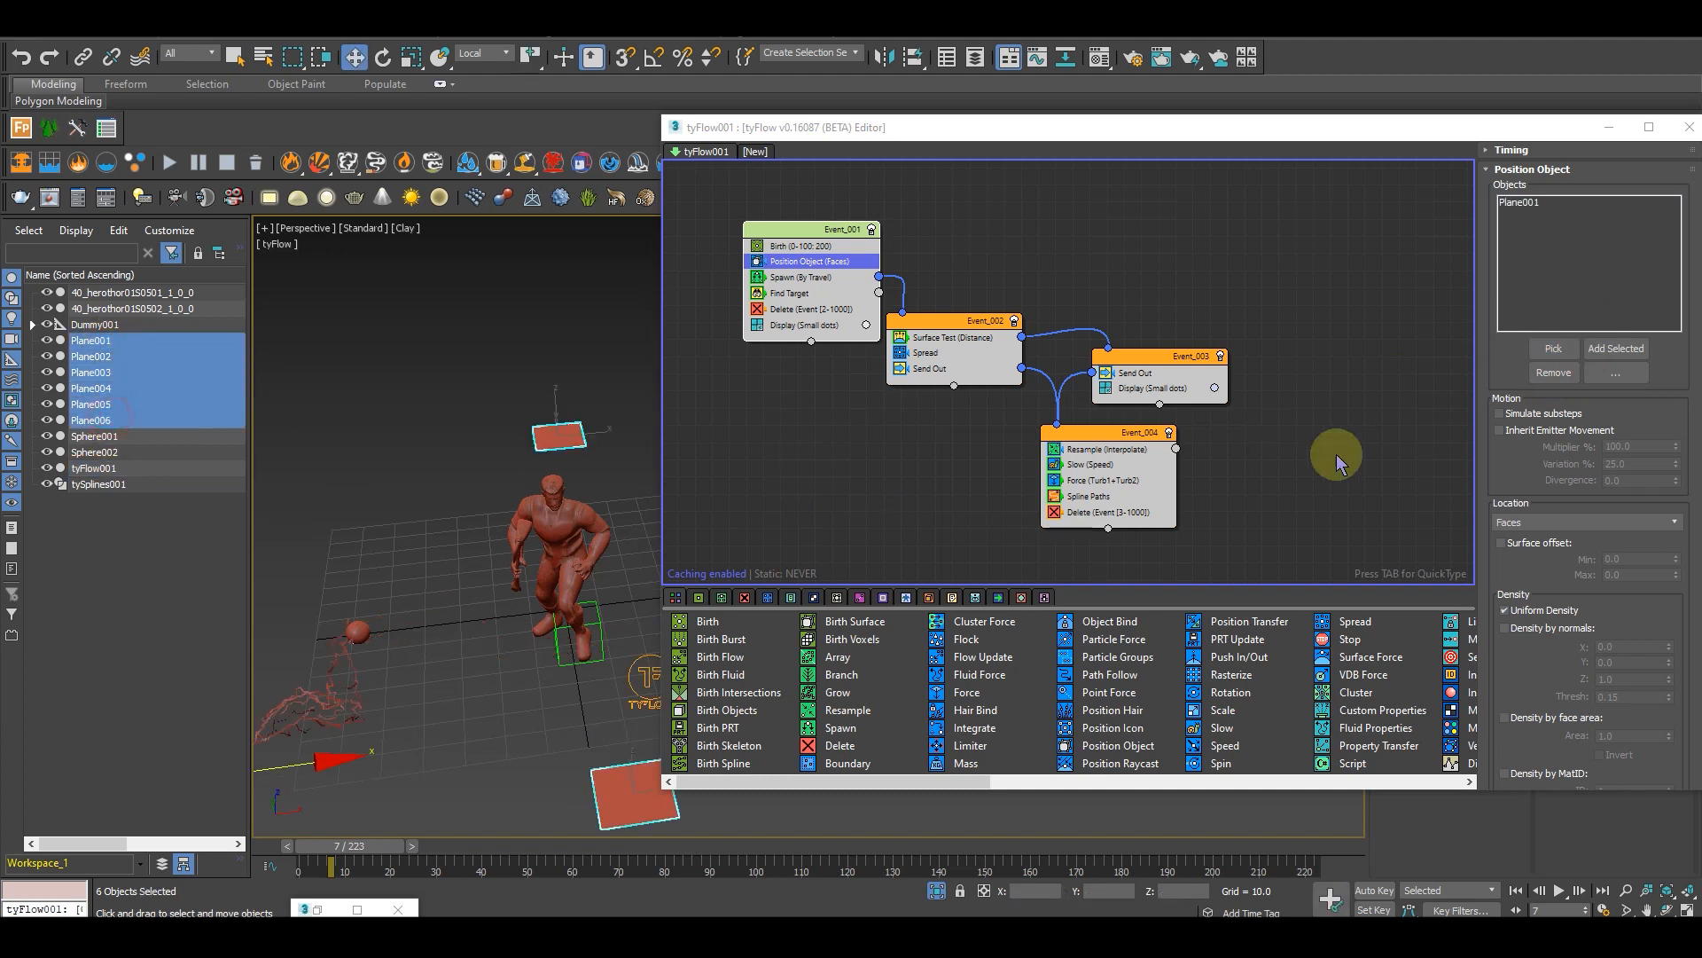
left_click(1616, 349)
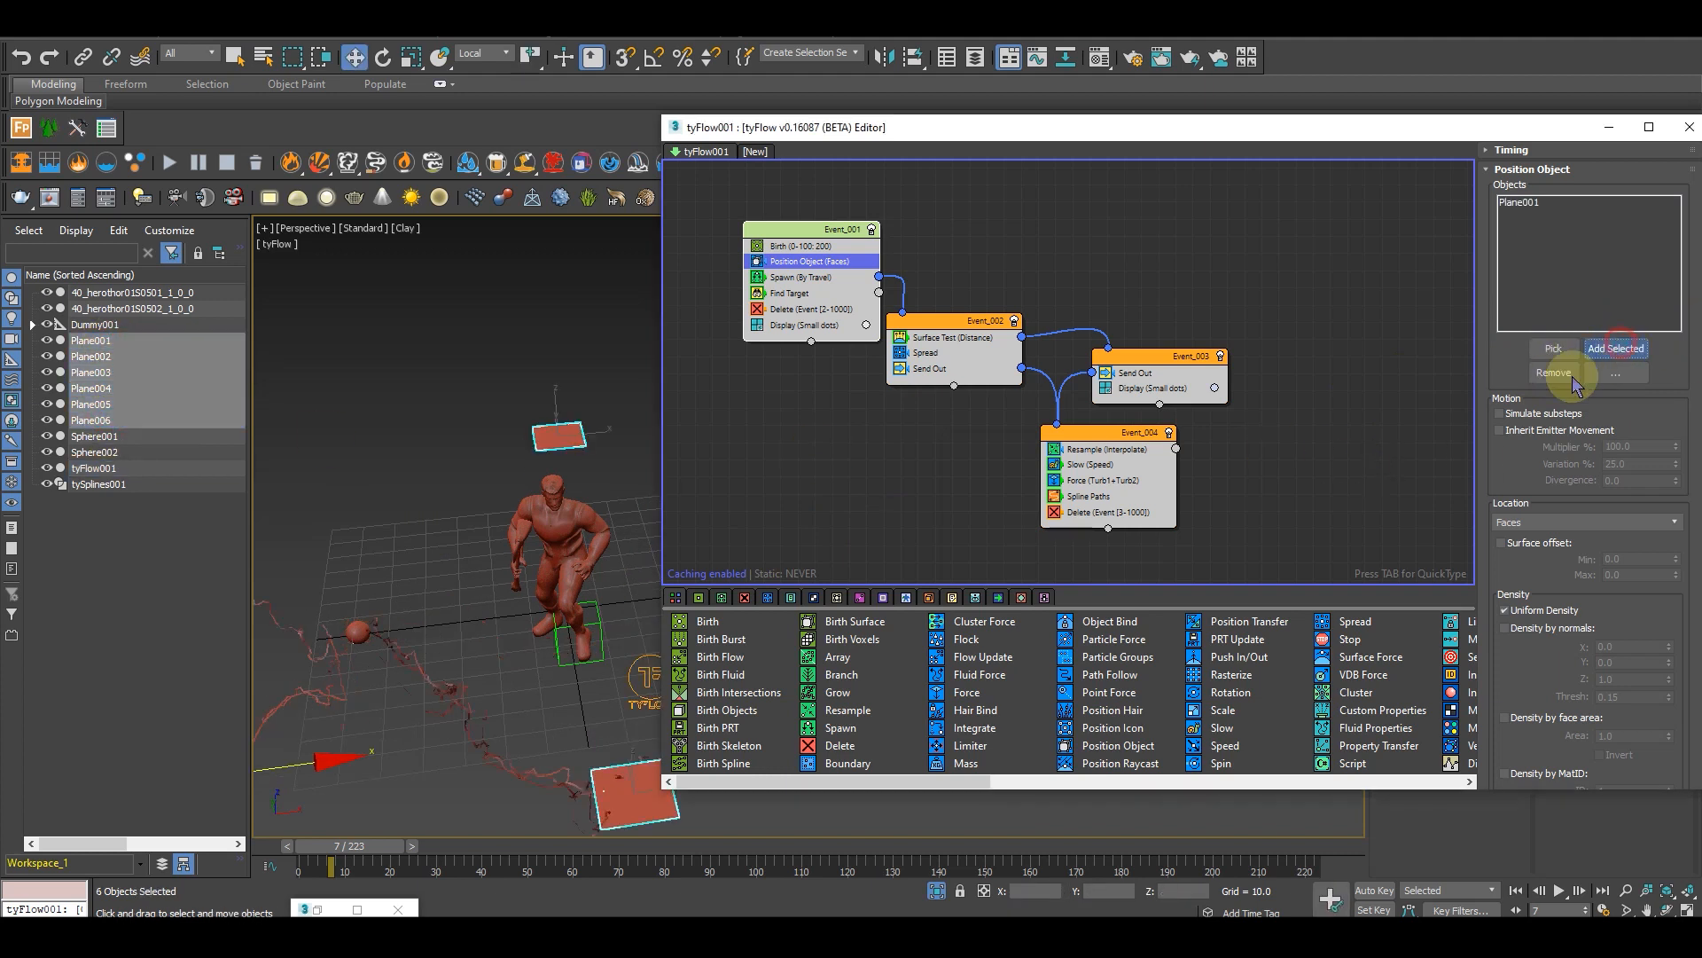
middle_click_drag(257, 490, 330, 540, "alt")
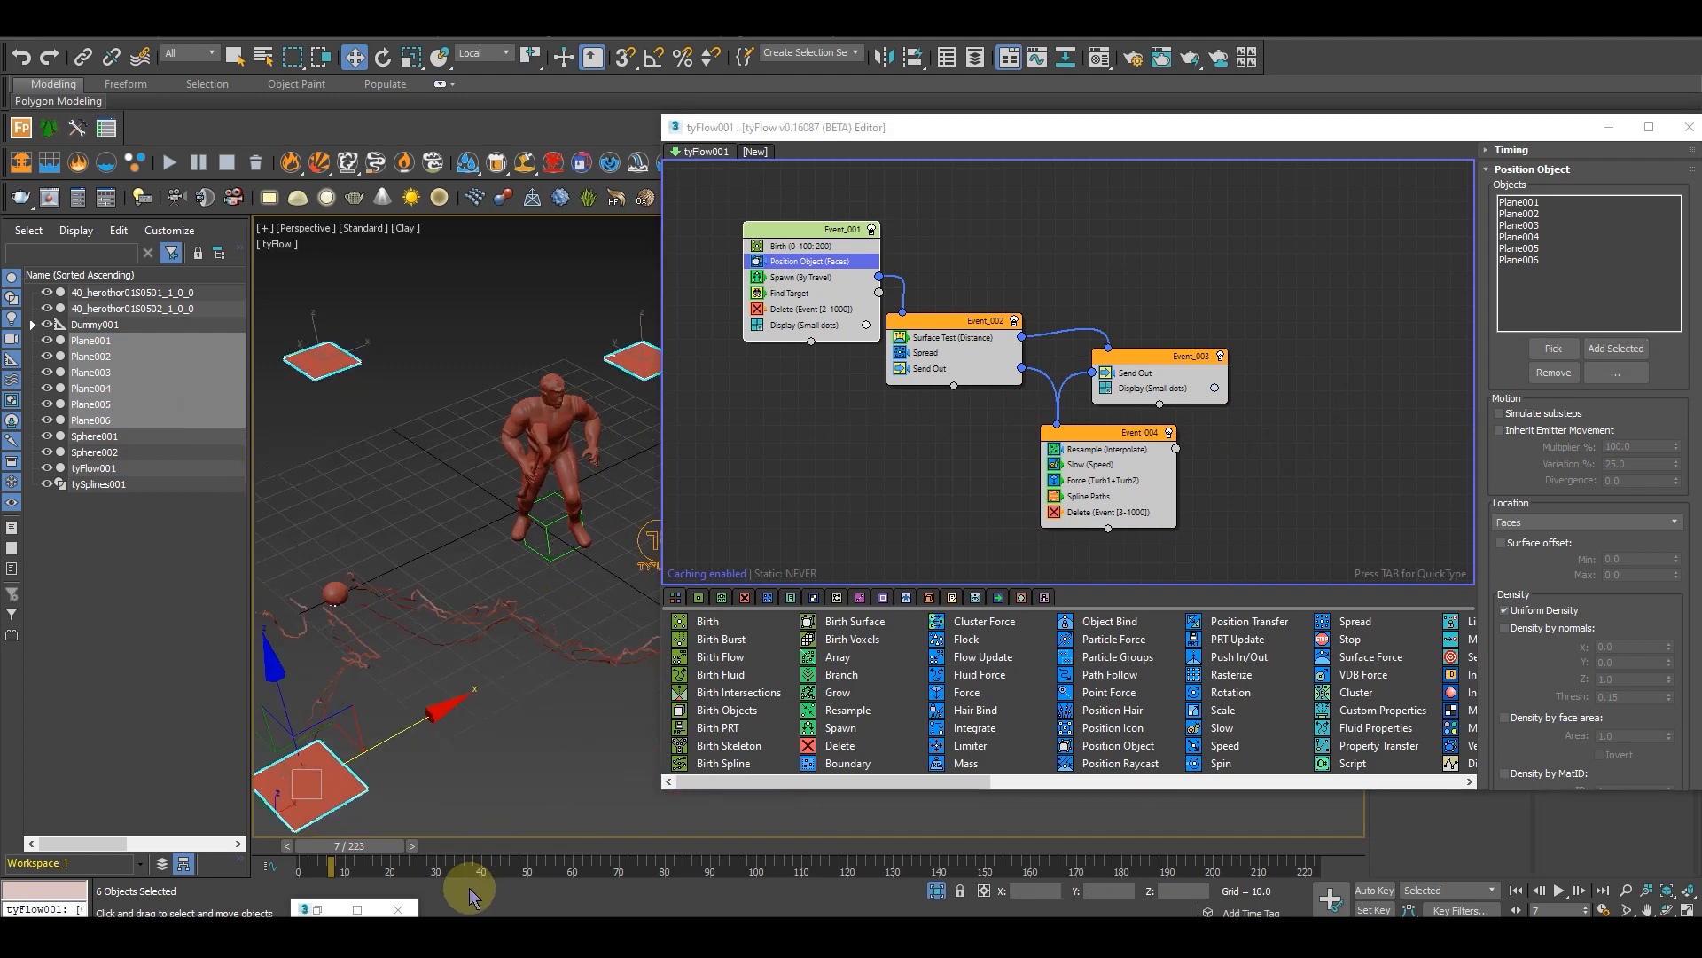
Step: Replace Sphere002 with both herothor meshes as the target objects of the Find Target operator
left_click_drag(382, 853, 494, 849)
key("w")
left_click(335, 592)
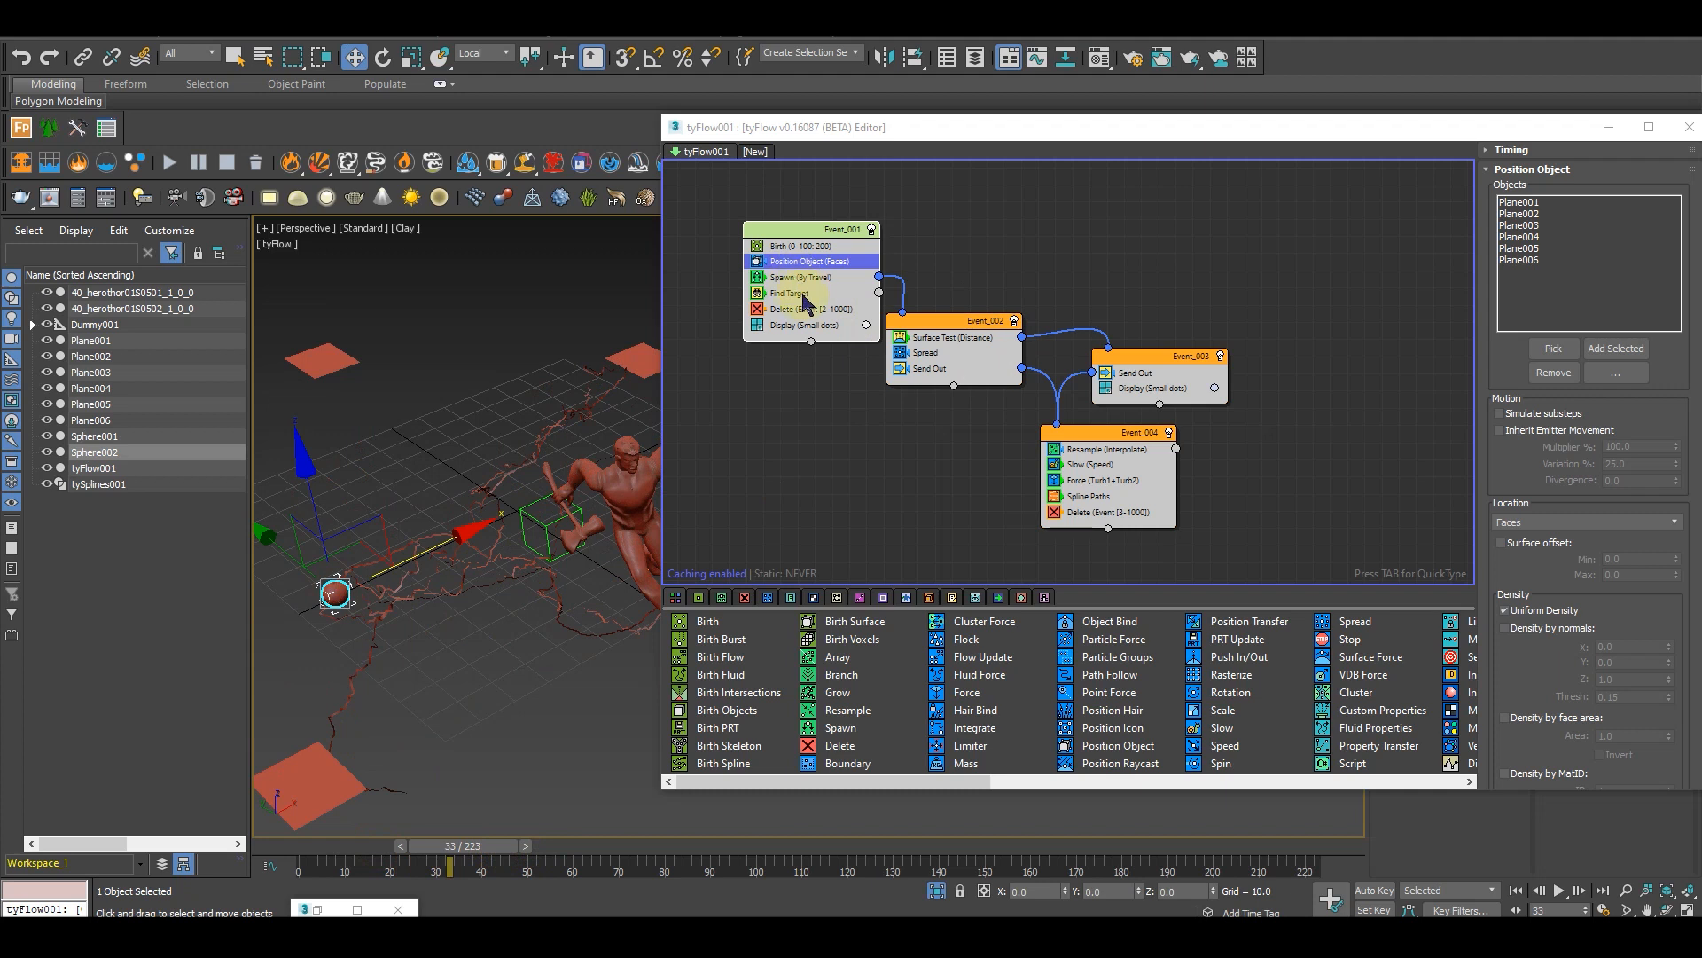
left_click(877, 293)
middle_click_drag(449, 644, 381, 644)
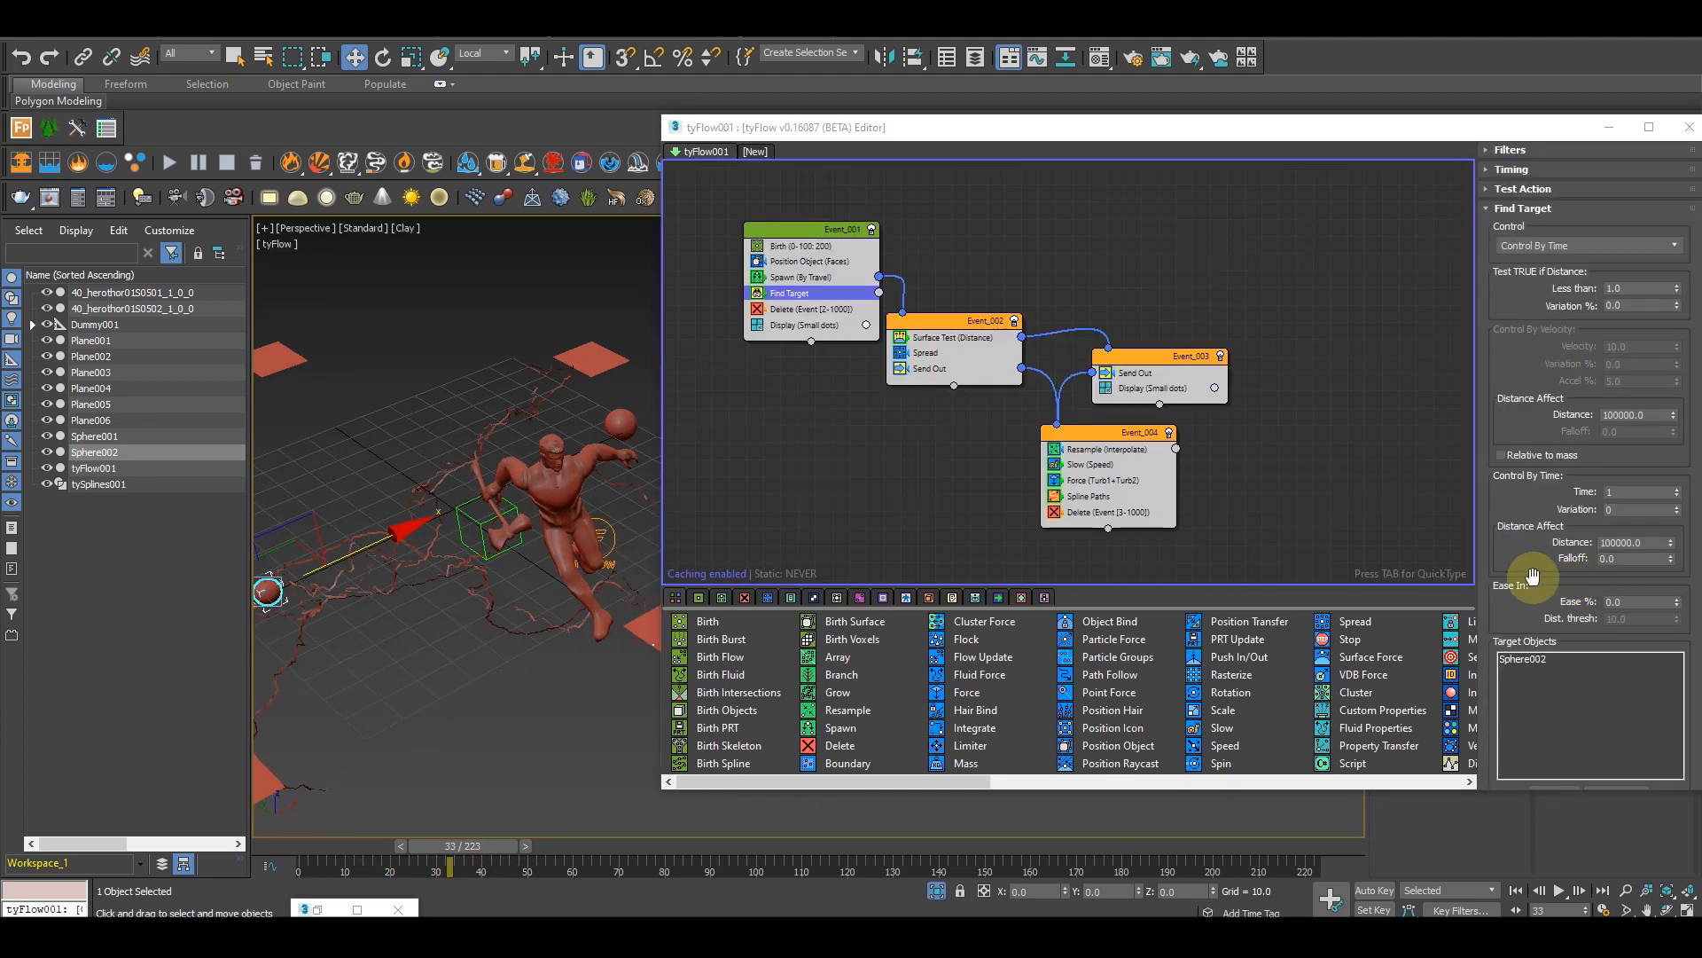
left_click_drag(1536, 583, 1551, 270)
scroll(1550, 271, "down", 3)
left_click(1523, 342)
left_click(1553, 505)
left_click(1552, 480)
left_click(565, 494)
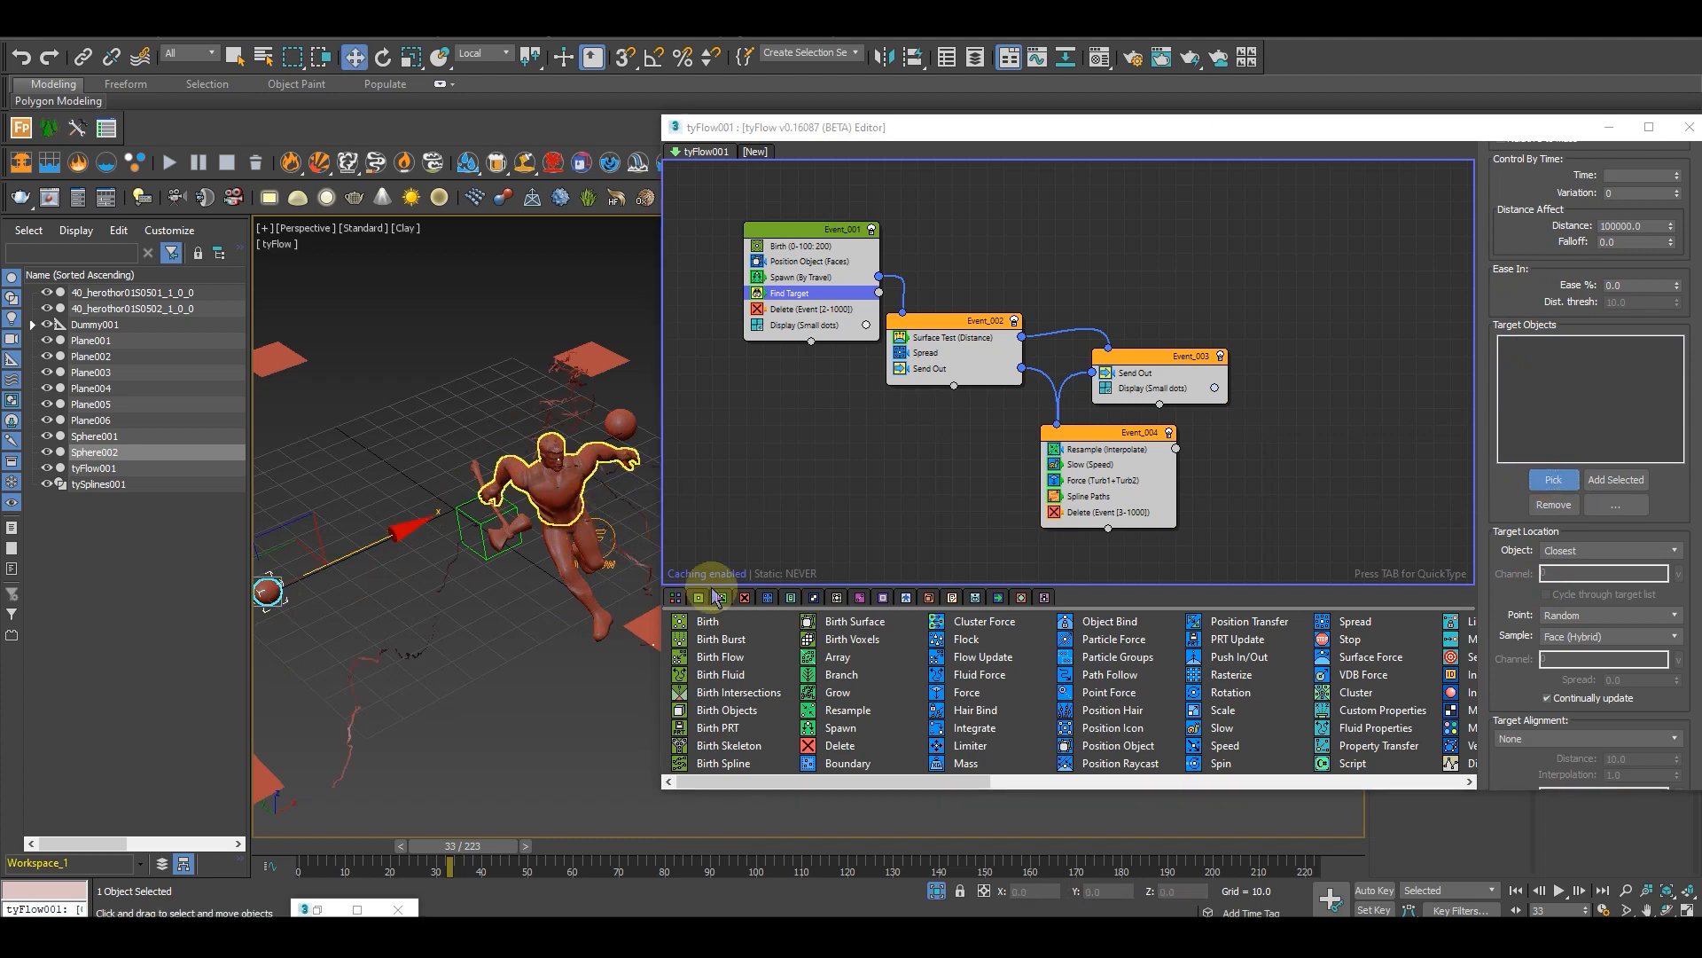
left_click(1559, 482)
left_click(586, 539)
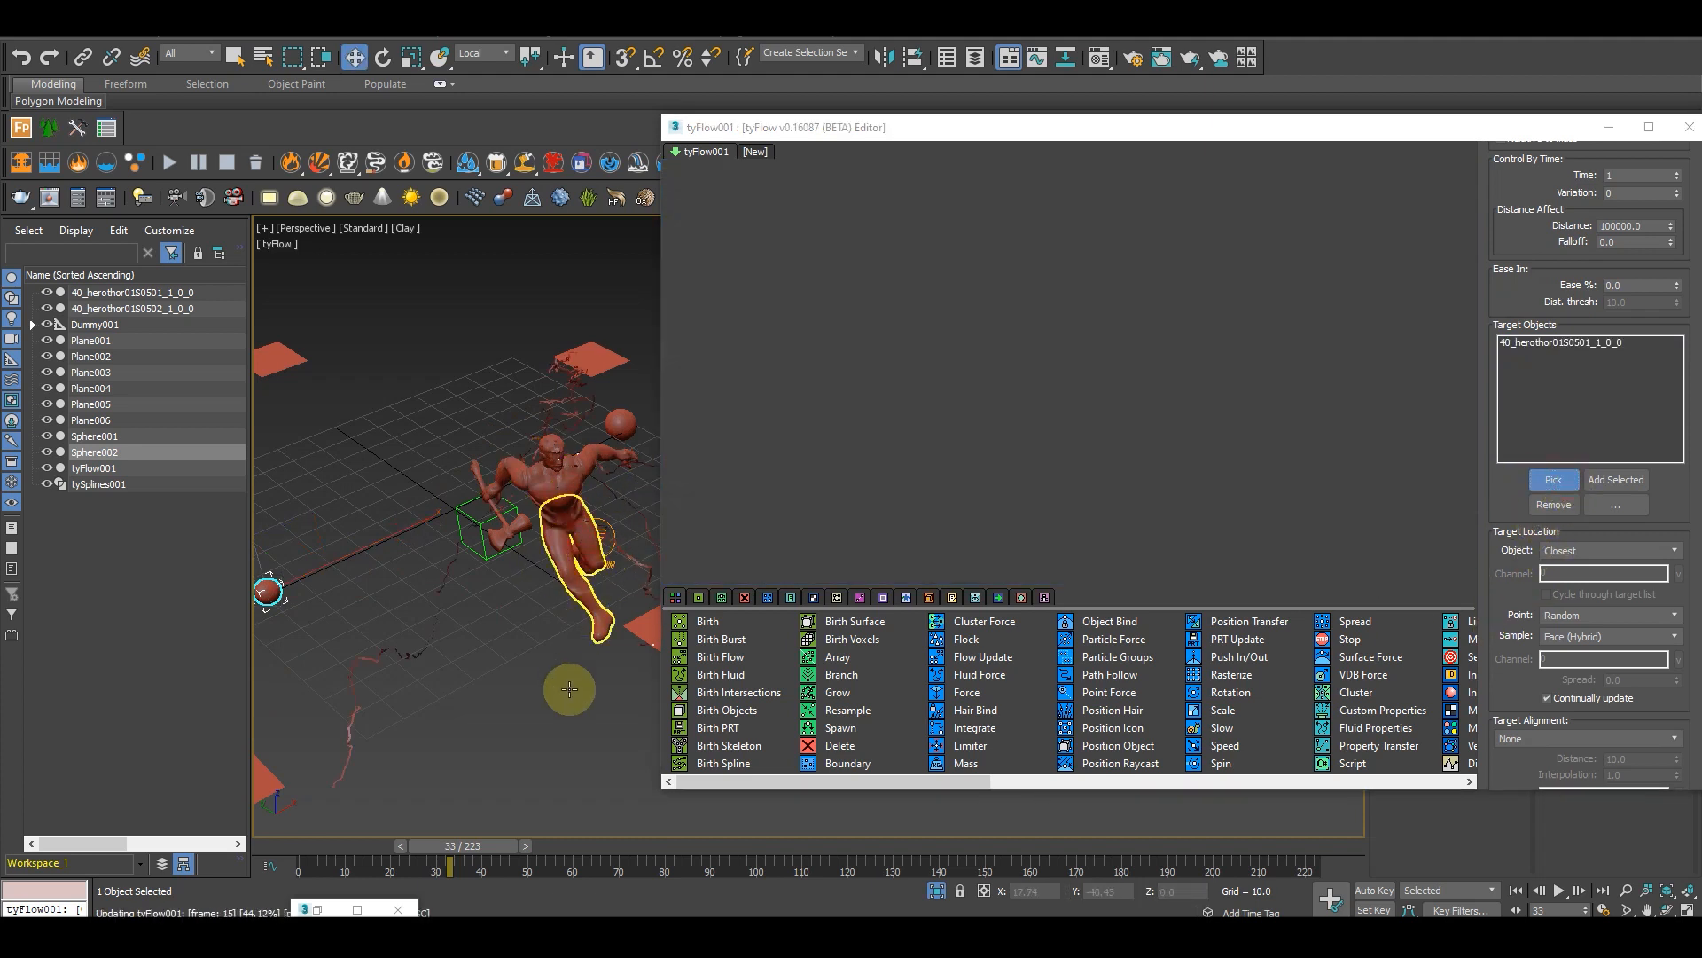
Step: Minimize the tyFlow editor, then scrub the timeline and orbit the scene to examine the lightning running from the ground planes to the character
middle_click_drag(597, 707, 598, 847, "alt")
left_click_drag(454, 854, 715, 823)
key("w")
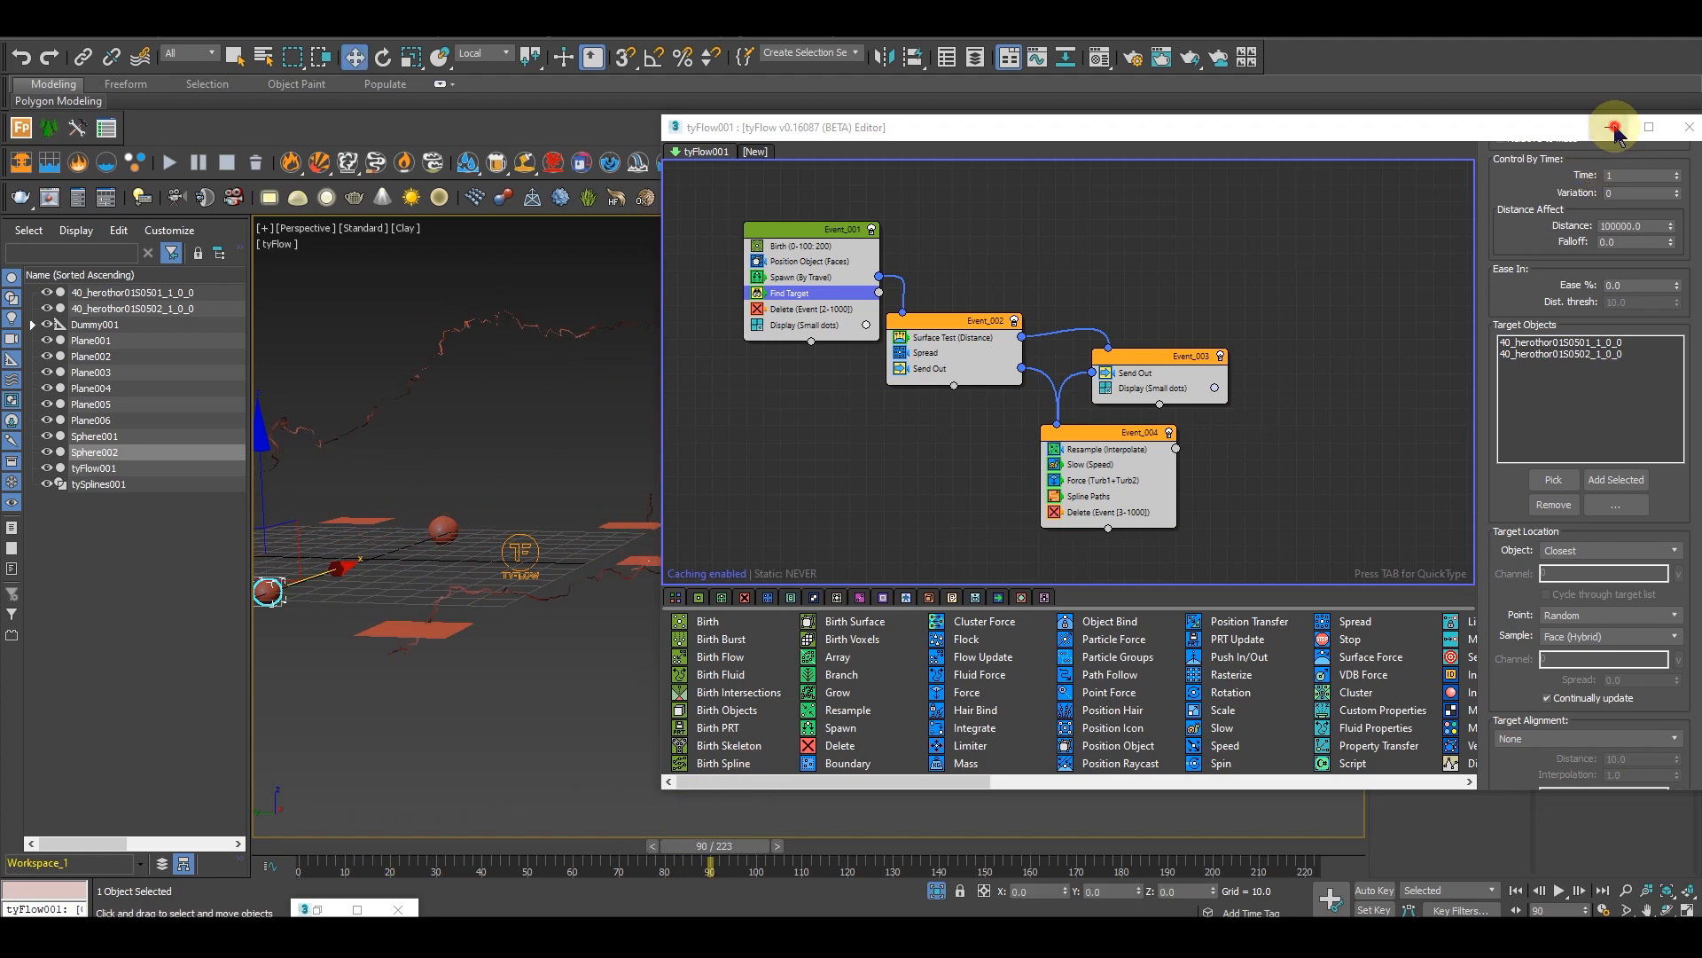
left_click(1615, 129)
middle_click_drag(1011, 621, 922, 647, "alt")
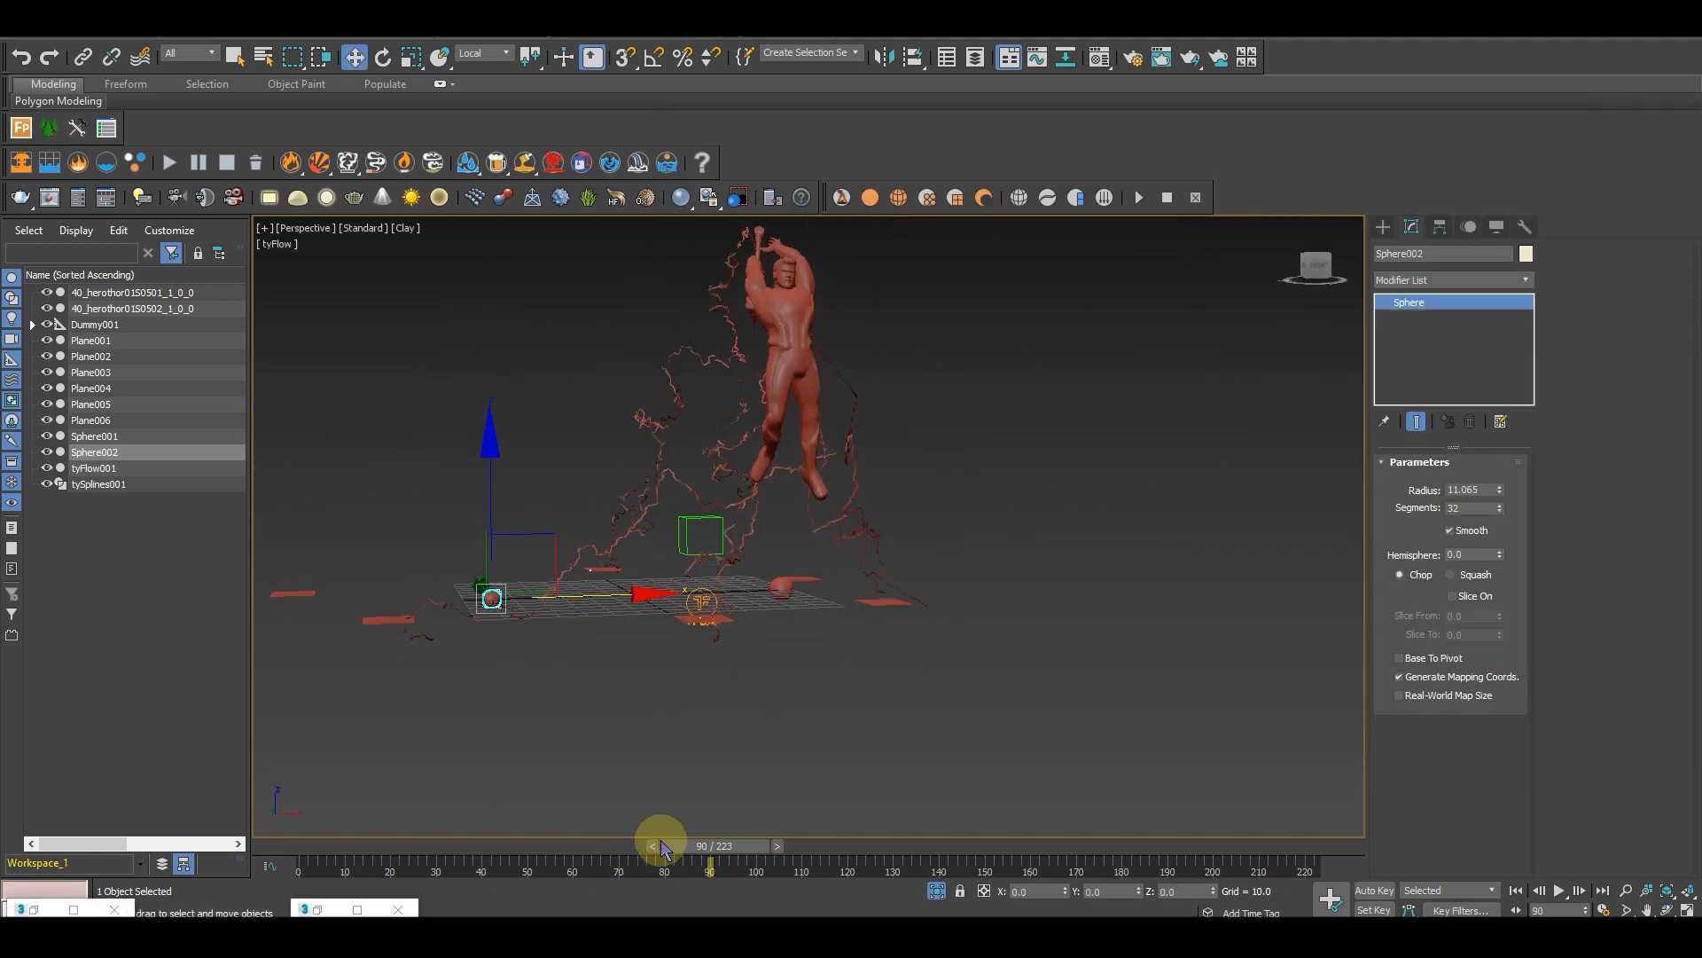
left_click_drag(749, 853, 653, 789)
scroll(873, 575, "down", 4)
middle_click_drag(896, 587, 1020, 598, "alt")
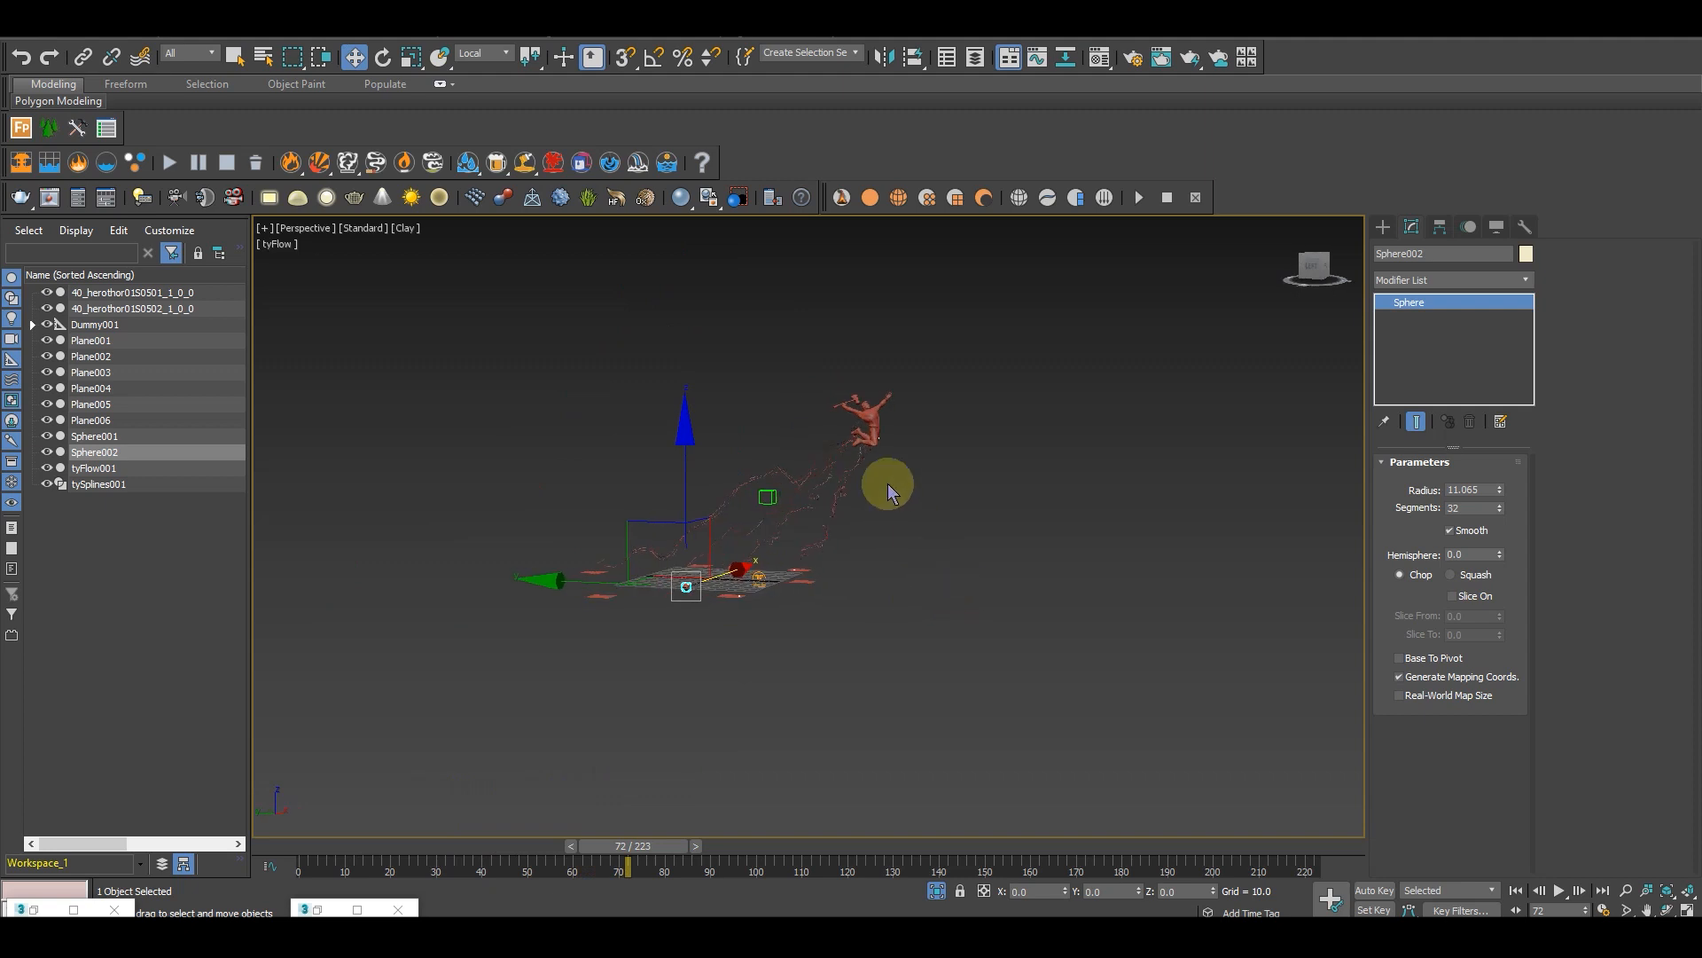
scroll(917, 466, "up", 4)
middle_click_drag(956, 524, 566, 737, "alt")
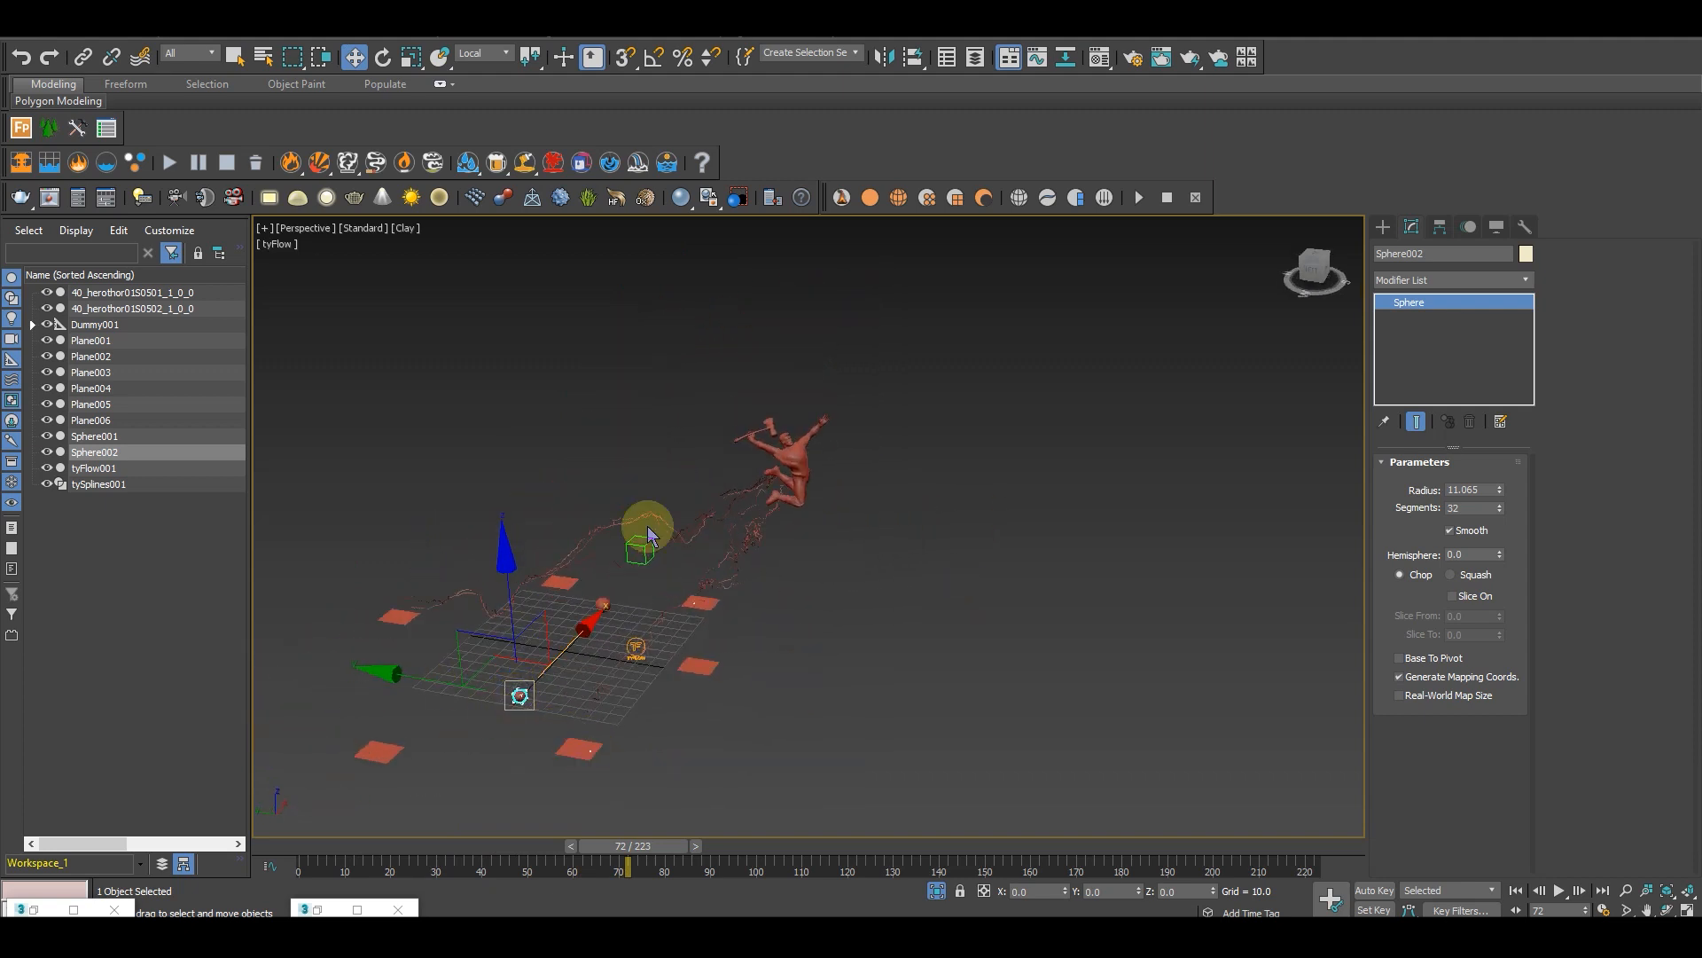
middle_click_drag(779, 349, 721, 370, "alt")
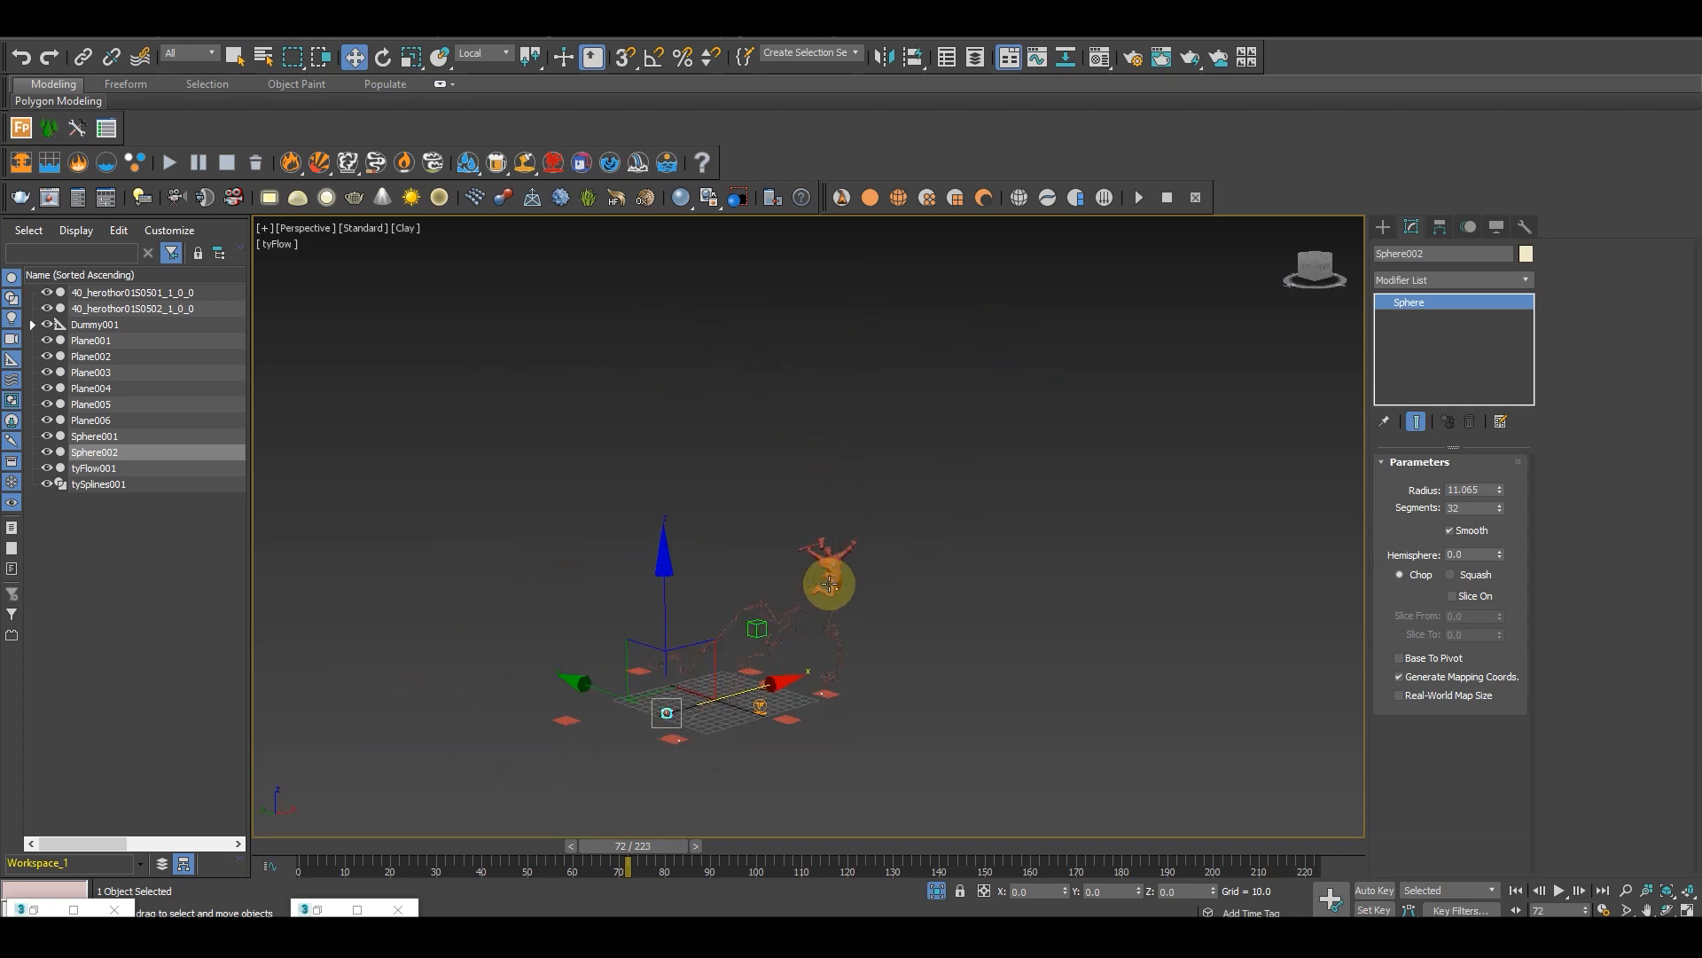
scroll(830, 583, "up", 3)
scroll(854, 551, "up", 4)
middle_click_drag(832, 710, 976, 612, "alt")
middle_click_drag(612, 785, 928, 595)
middle_click_drag(599, 652, 615, 571)
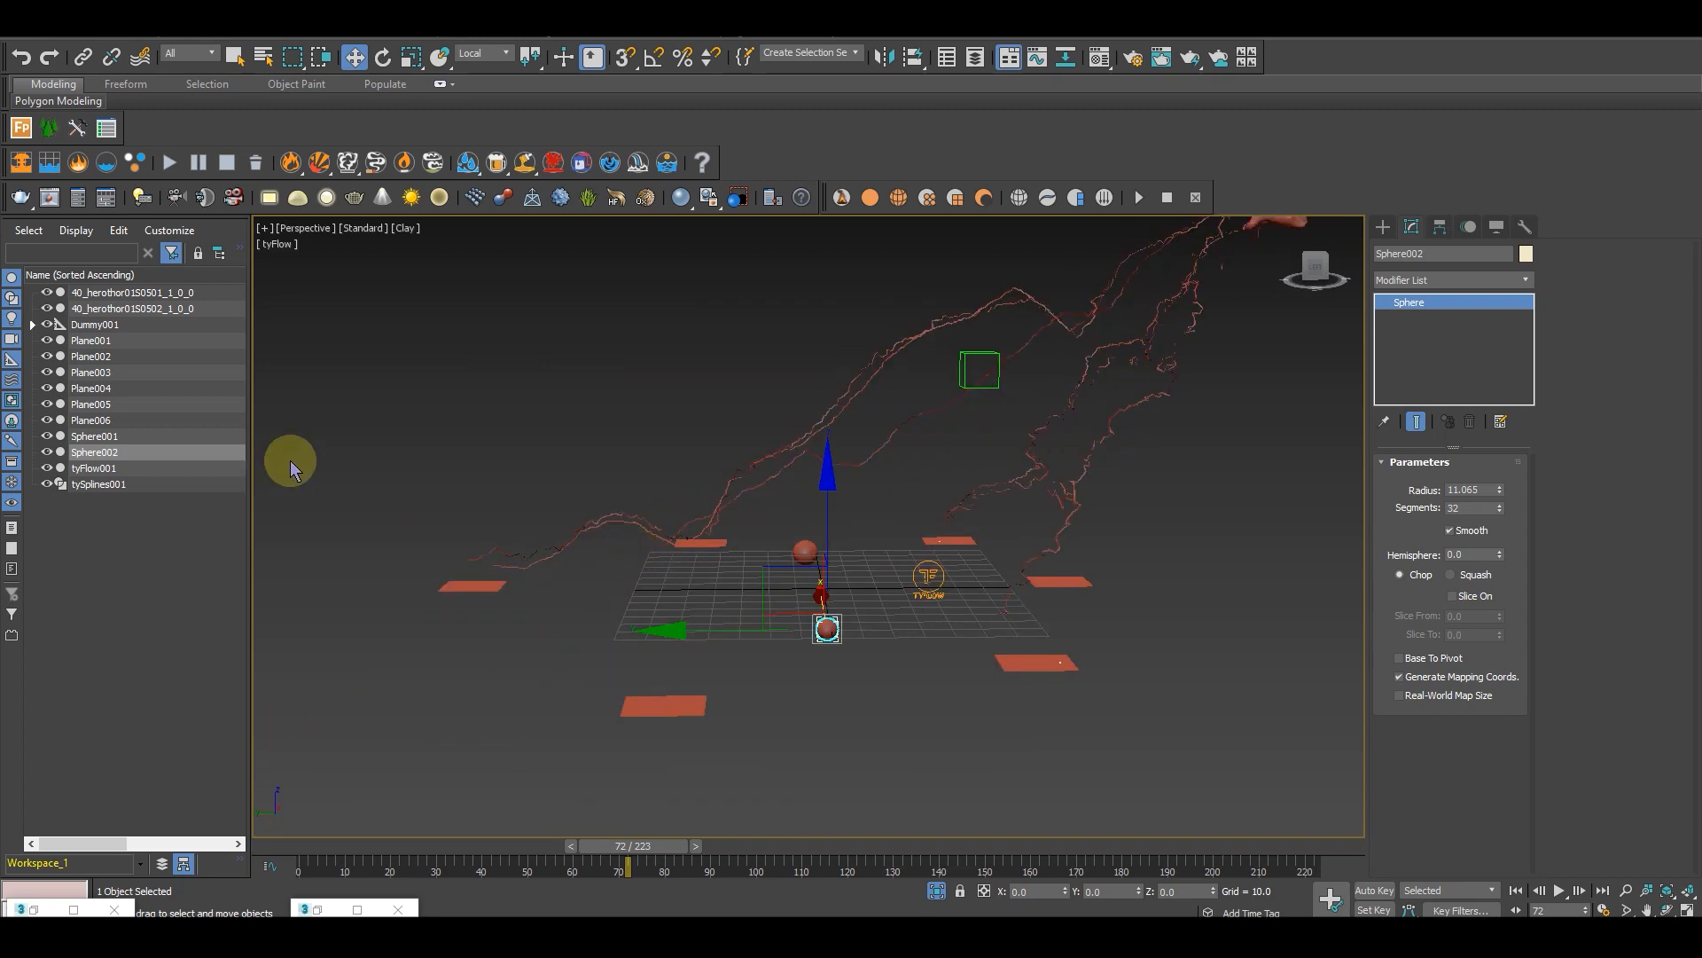
Step: Copy the six ground planes straight up and position the copies high above the character
left_click(91, 419)
left_click(95, 325, "shift")
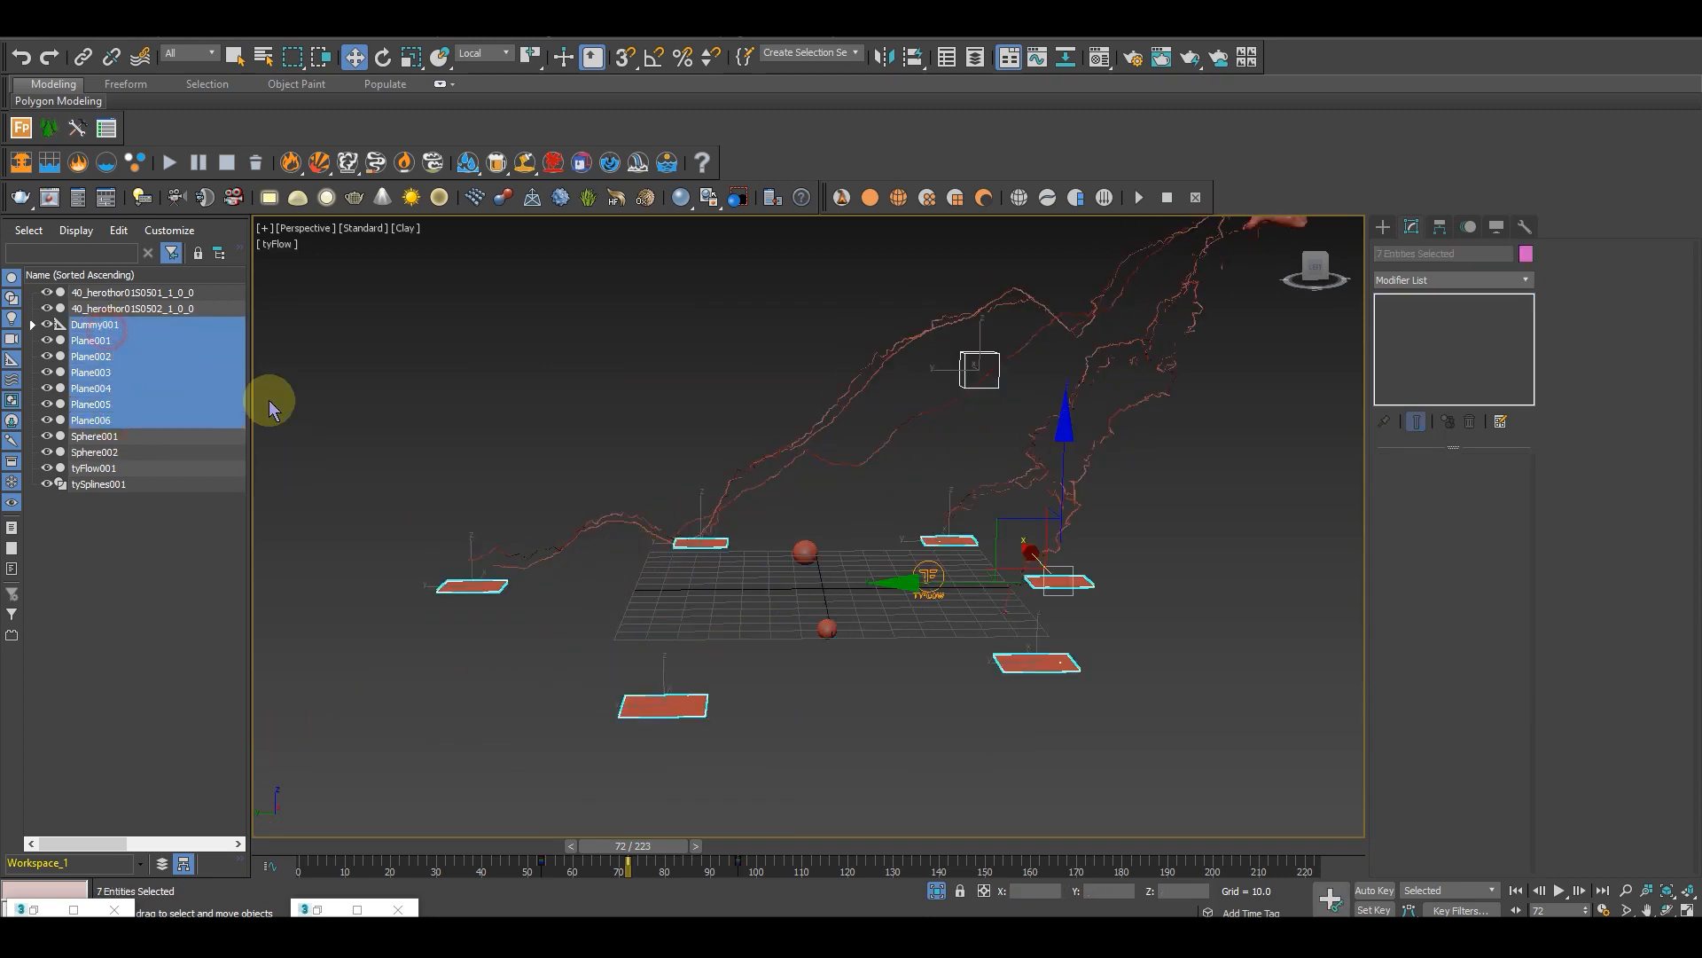
left_click(108, 328, "ctrl")
scroll(621, 616, "down", 4)
left_click_drag(897, 485, 923, 239, "shift")
left_click(853, 544)
middle_click_drag(931, 362, 896, 622)
left_click_drag(827, 553, 853, 242)
middle_click_drag(908, 384, 920, 484, "alt")
left_click_drag(741, 401, 892, 396)
middle_click_drag(935, 449, 904, 523, "alt")
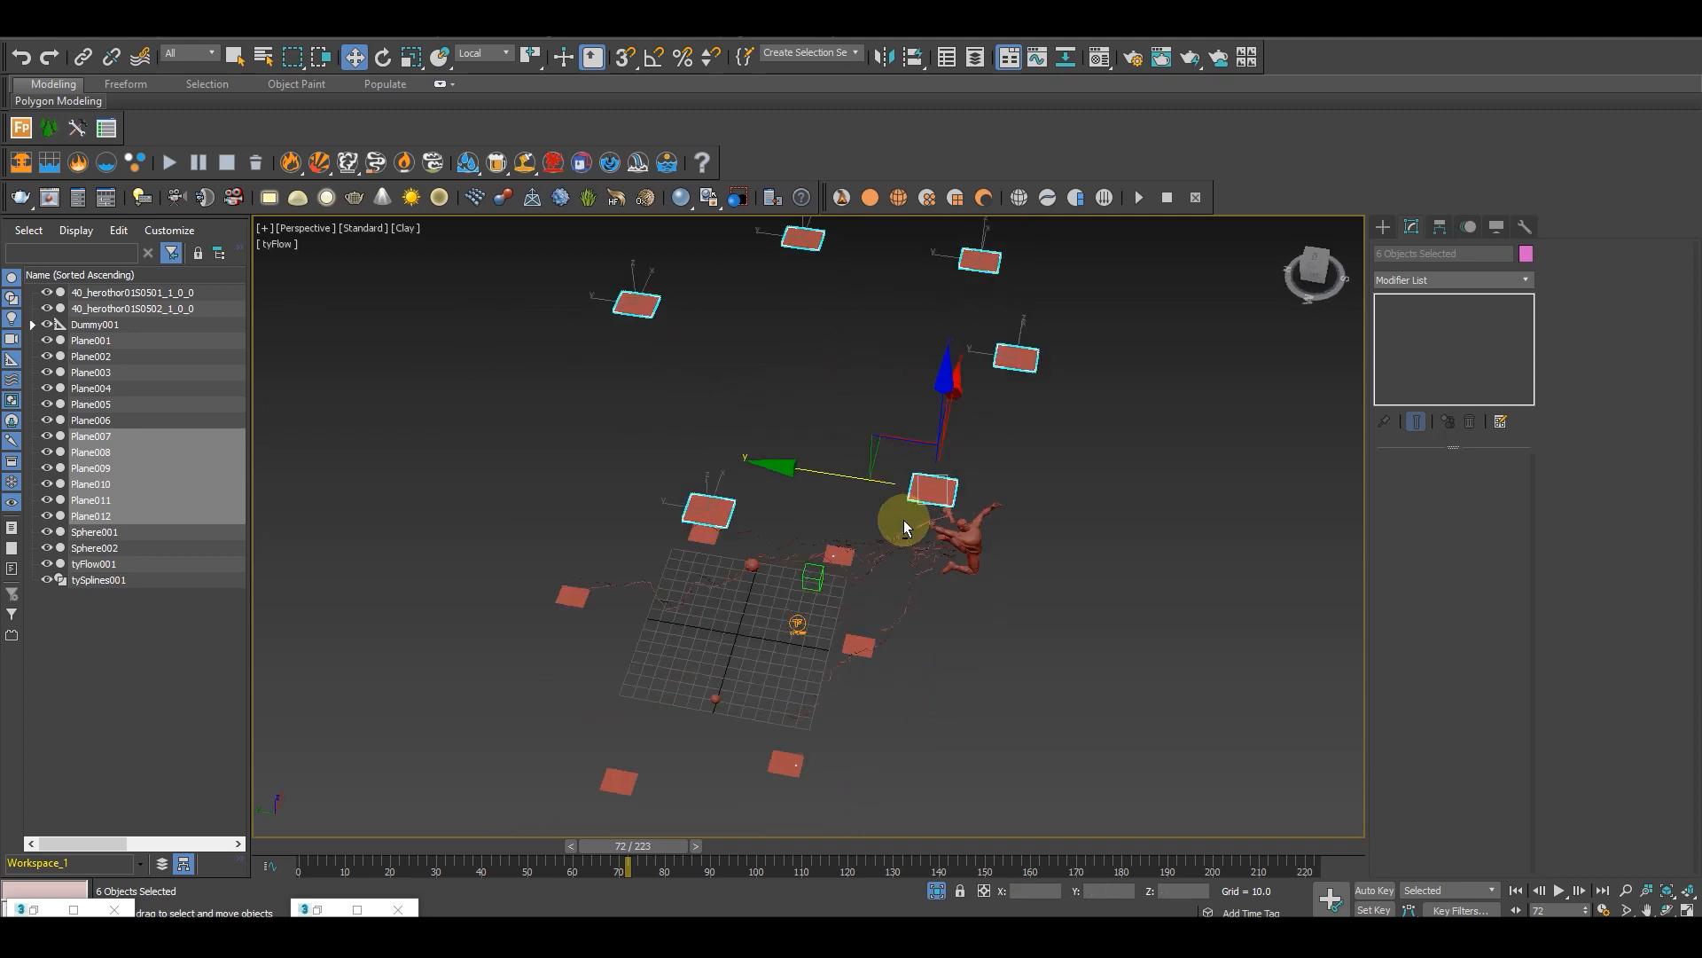
Step: Mirror the six upper planes so that they face down toward the character
left_click(1020, 358)
middle_click_drag(1054, 435, 916, 440, "alt")
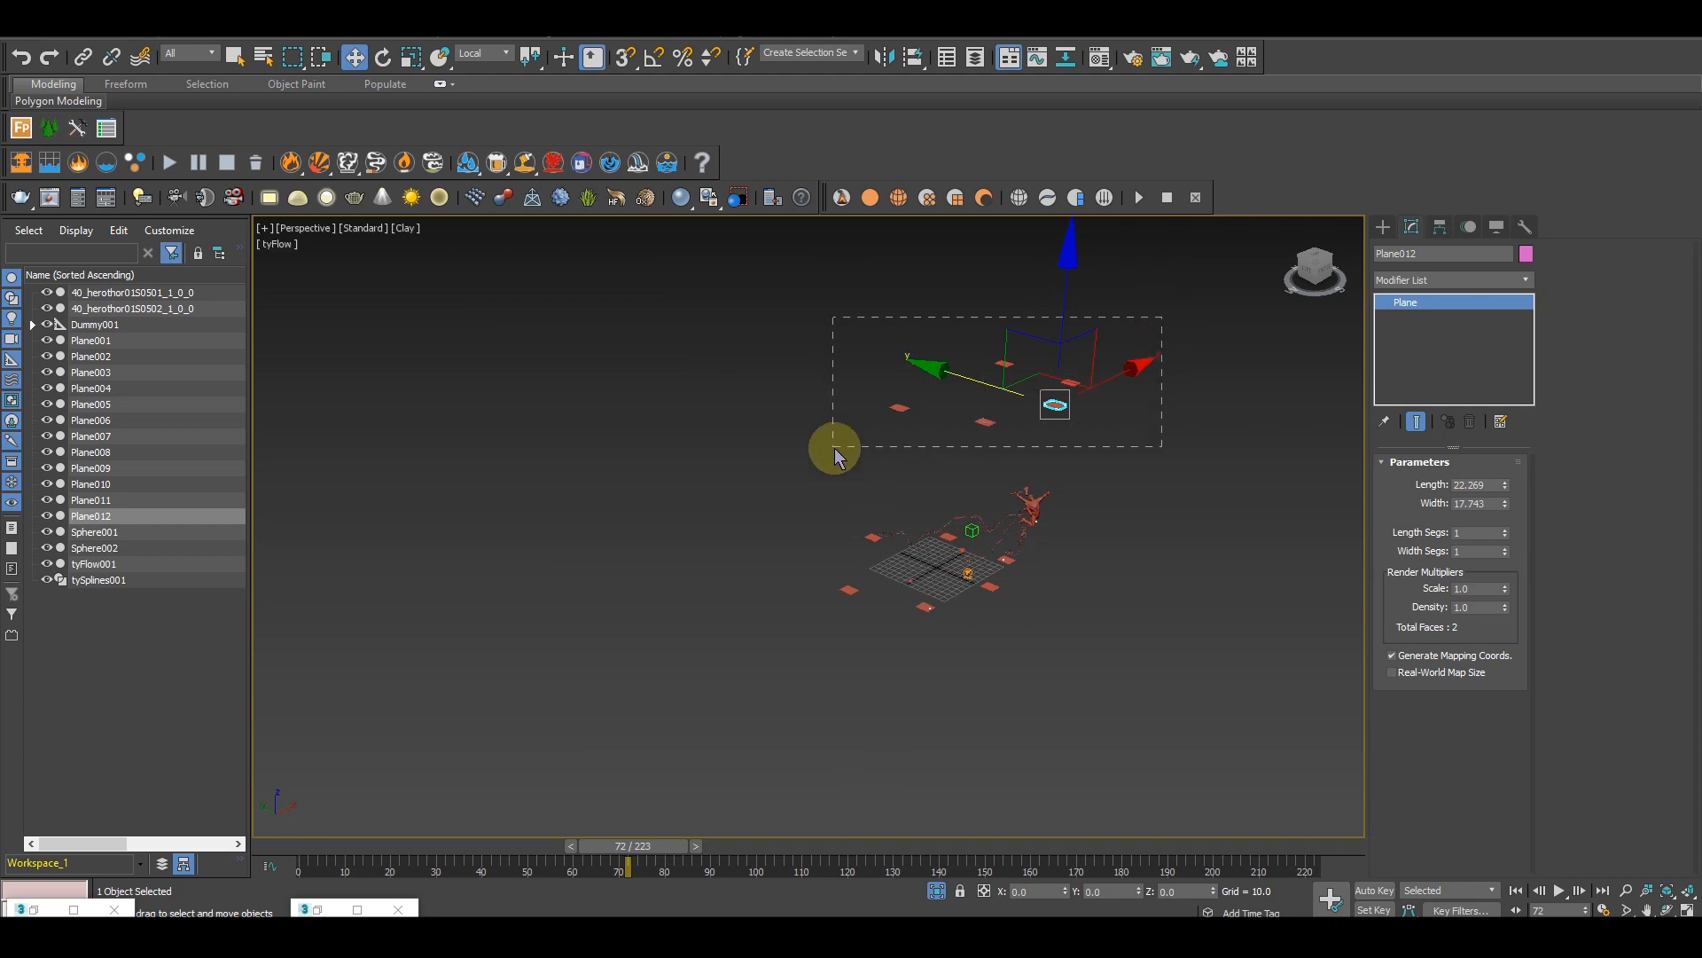
left_click_drag(834, 455, 834, 456)
left_click(887, 58)
left_click(814, 414)
left_click(801, 608)
middle_click_drag(999, 444, 798, 768, "alt")
Step: Reopen the tyFlow001 editor and add Plane007 through Plane012 to the Position Object operator's object list
left_click(805, 761)
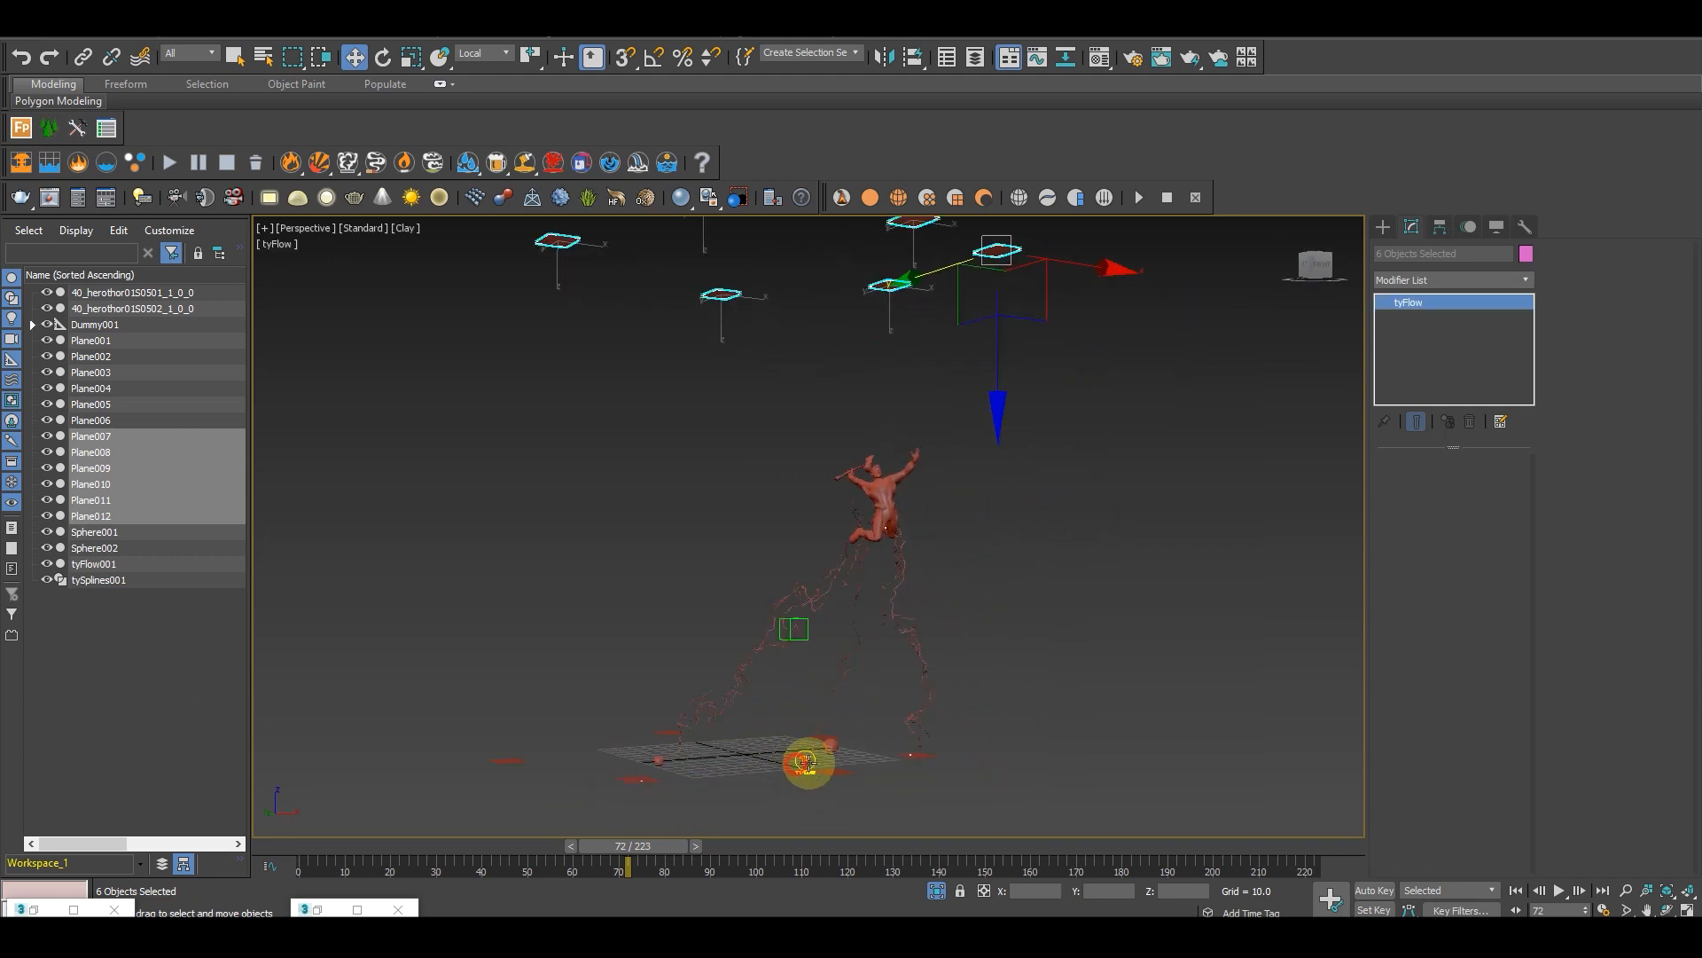
left_click(864, 766)
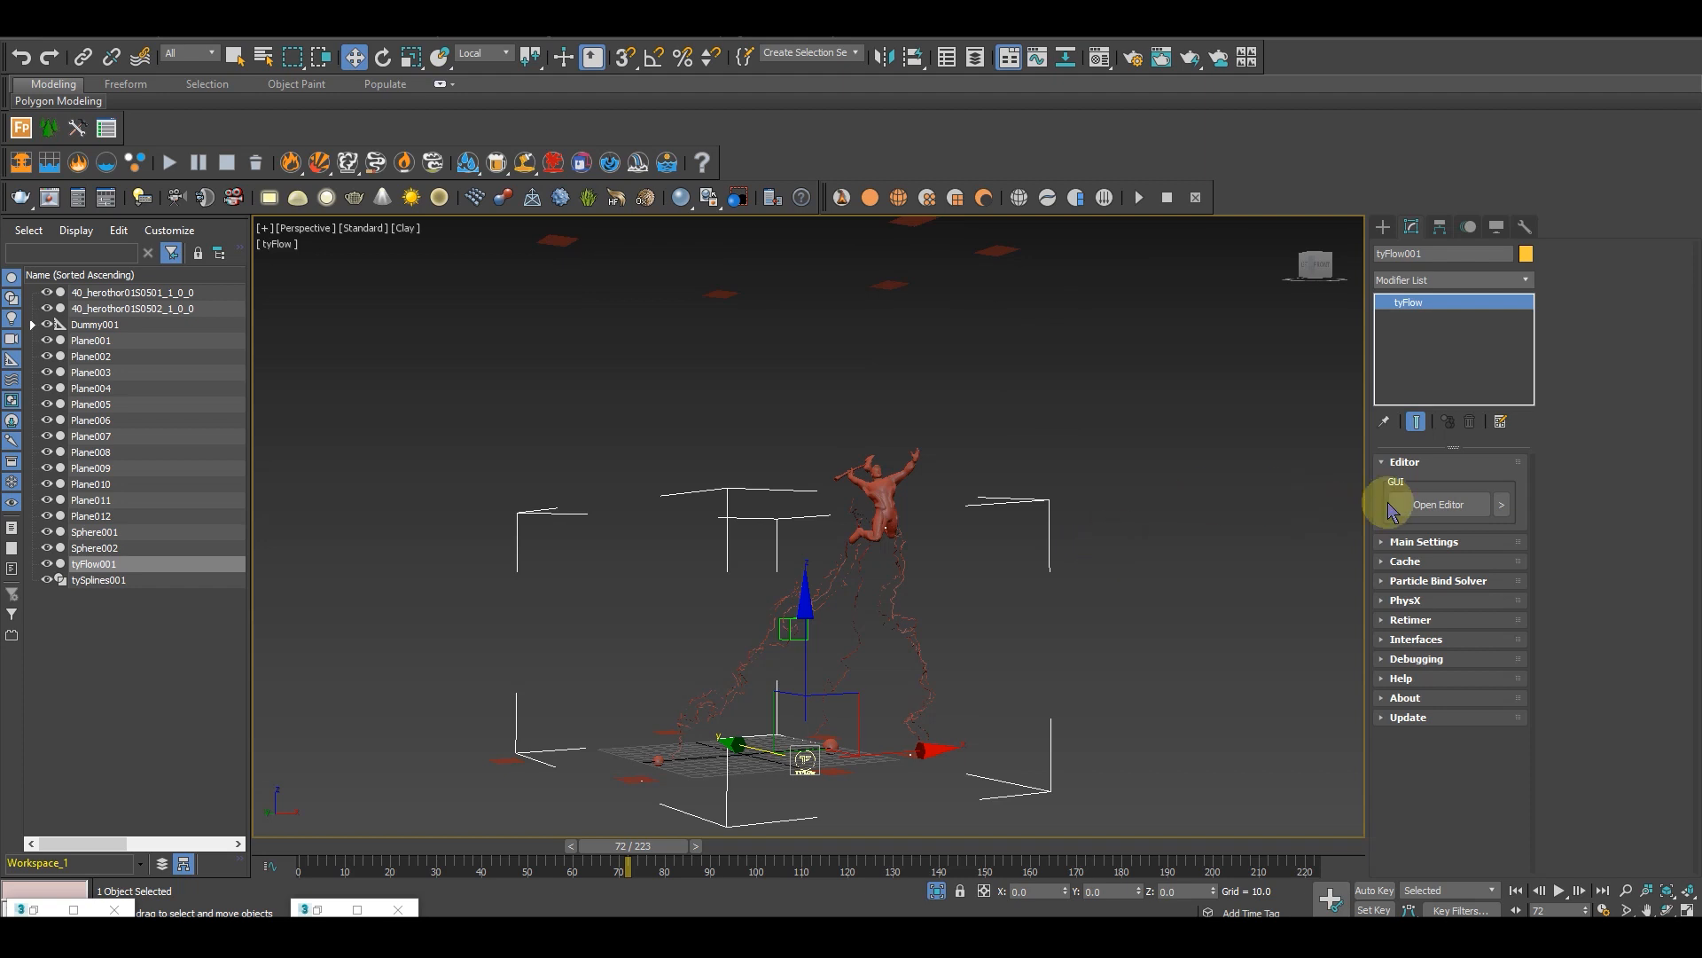
left_click(1437, 505)
left_click_drag(1027, 129, 821, 408)
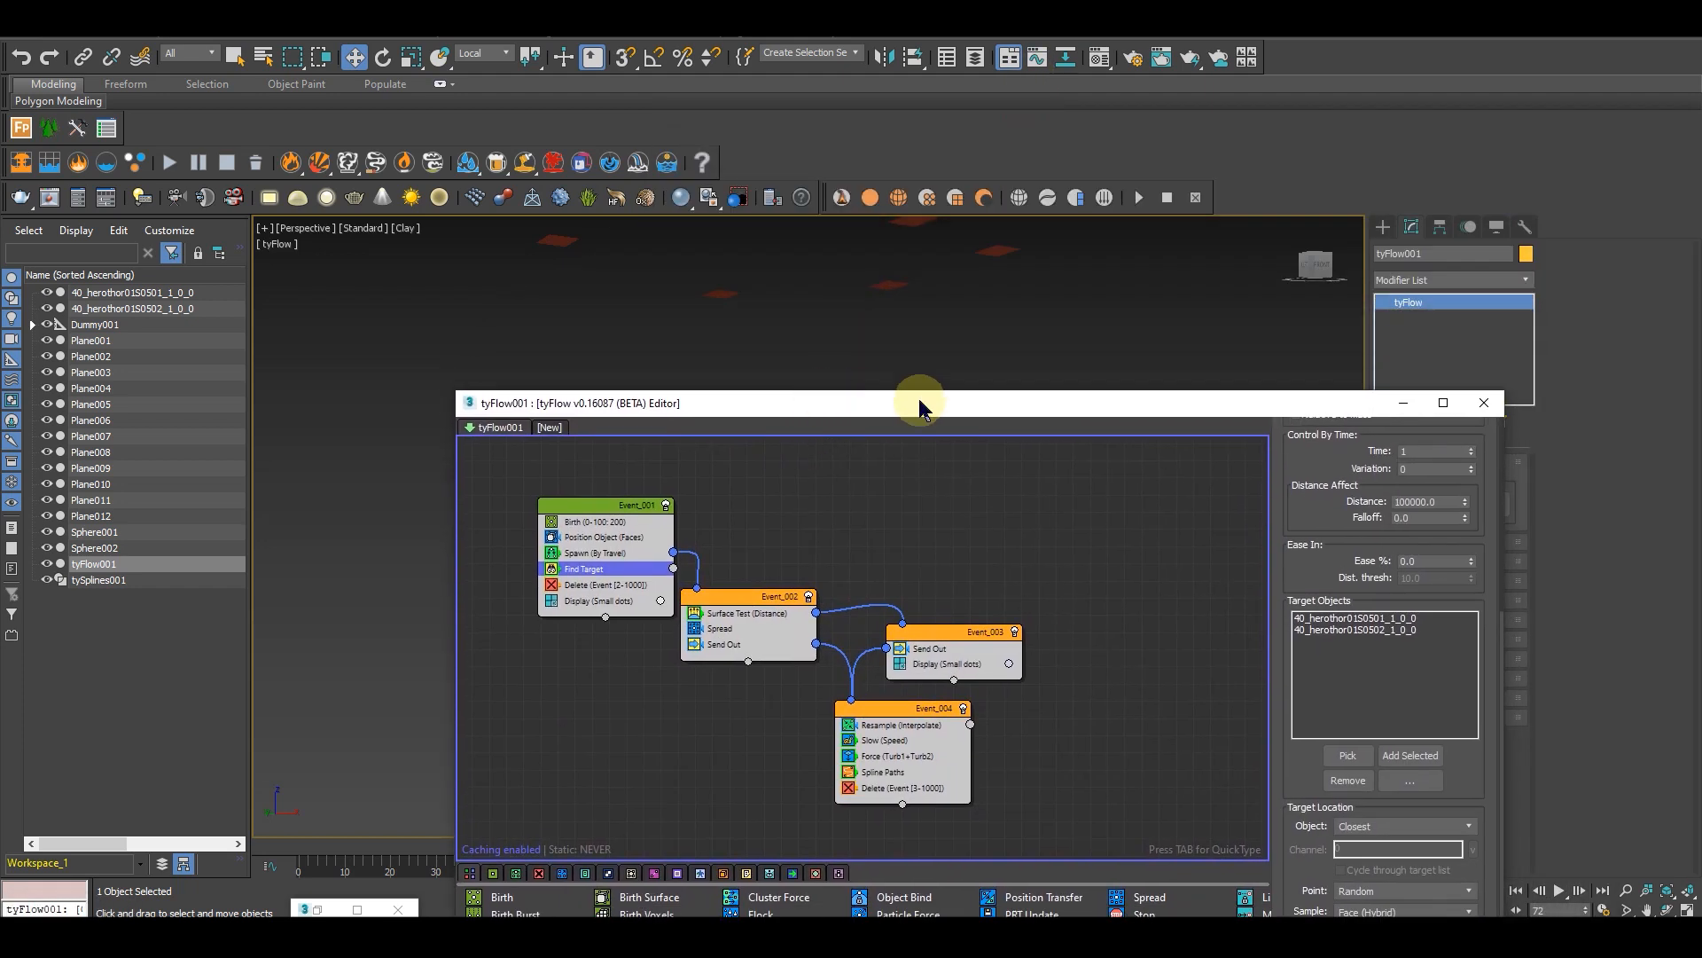
left_click(610, 537)
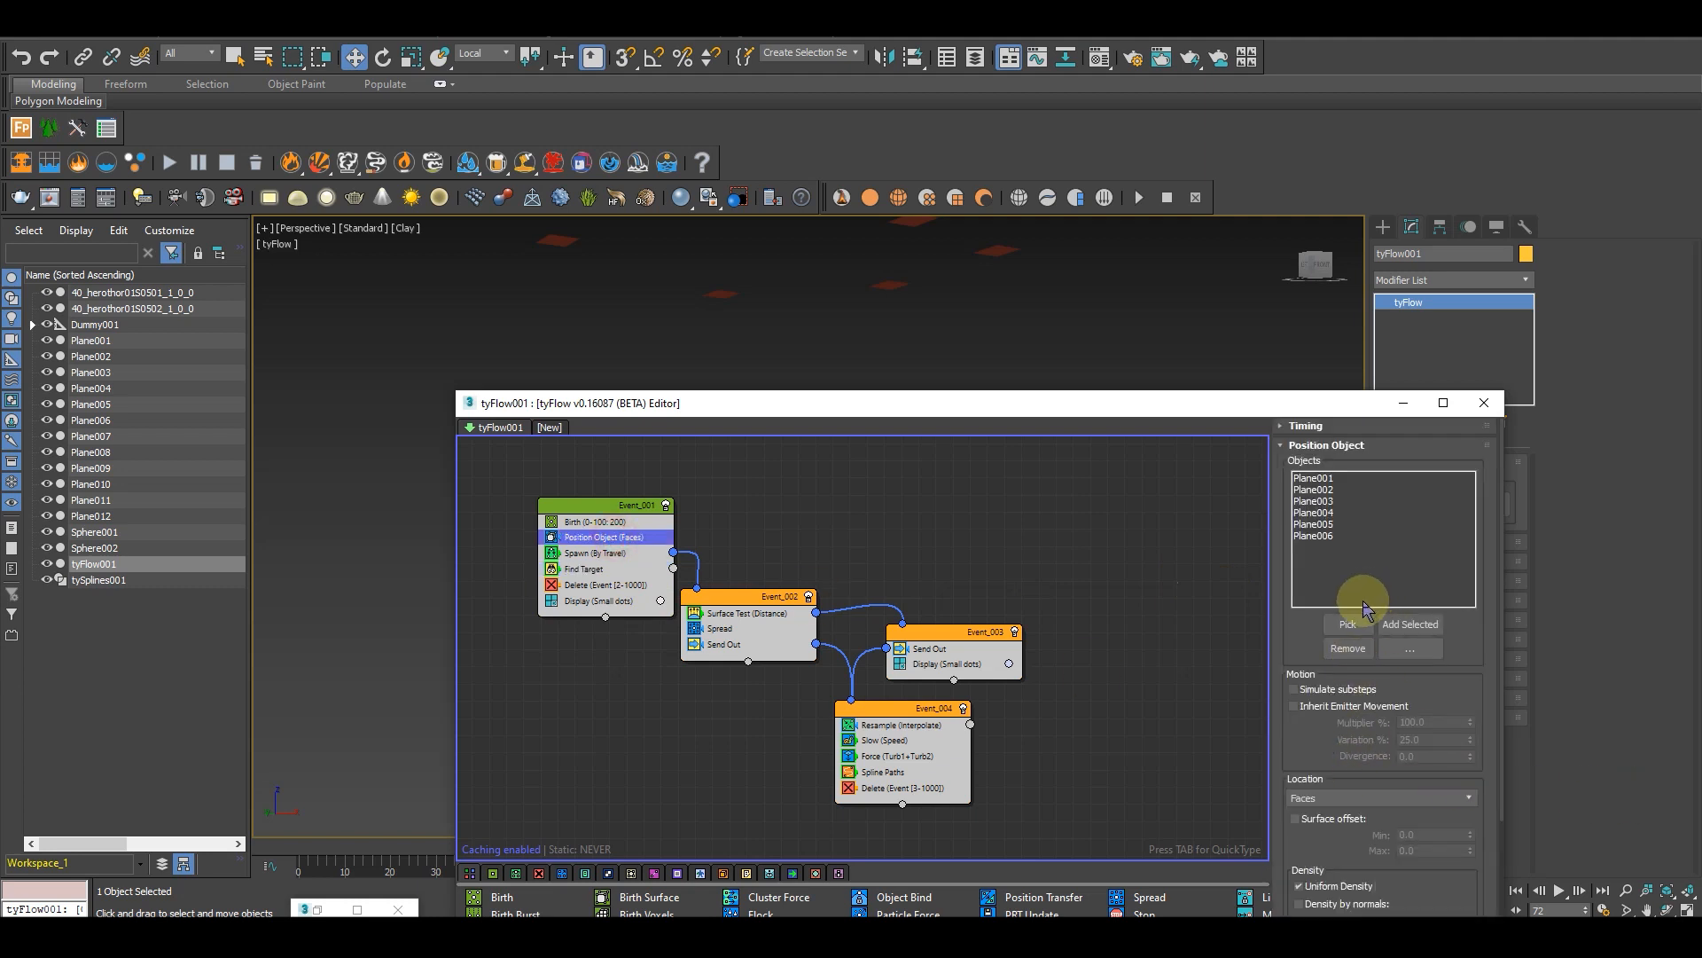
left_click_drag(628, 256, 984, 366)
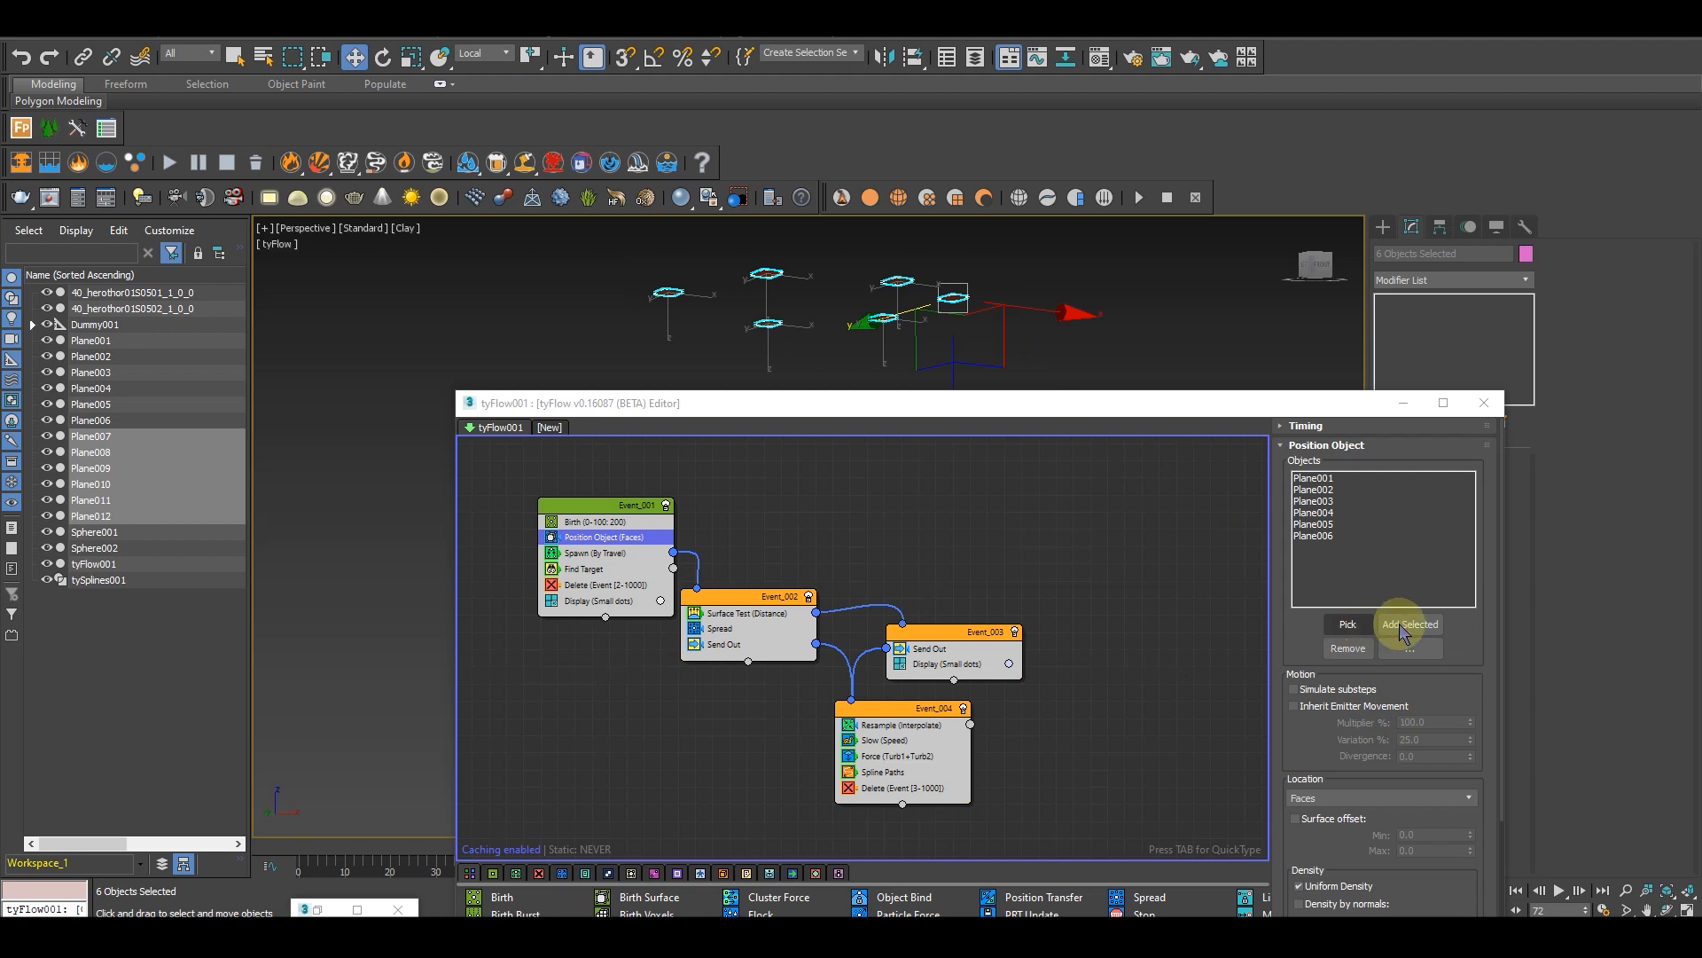
left_click(1410, 624)
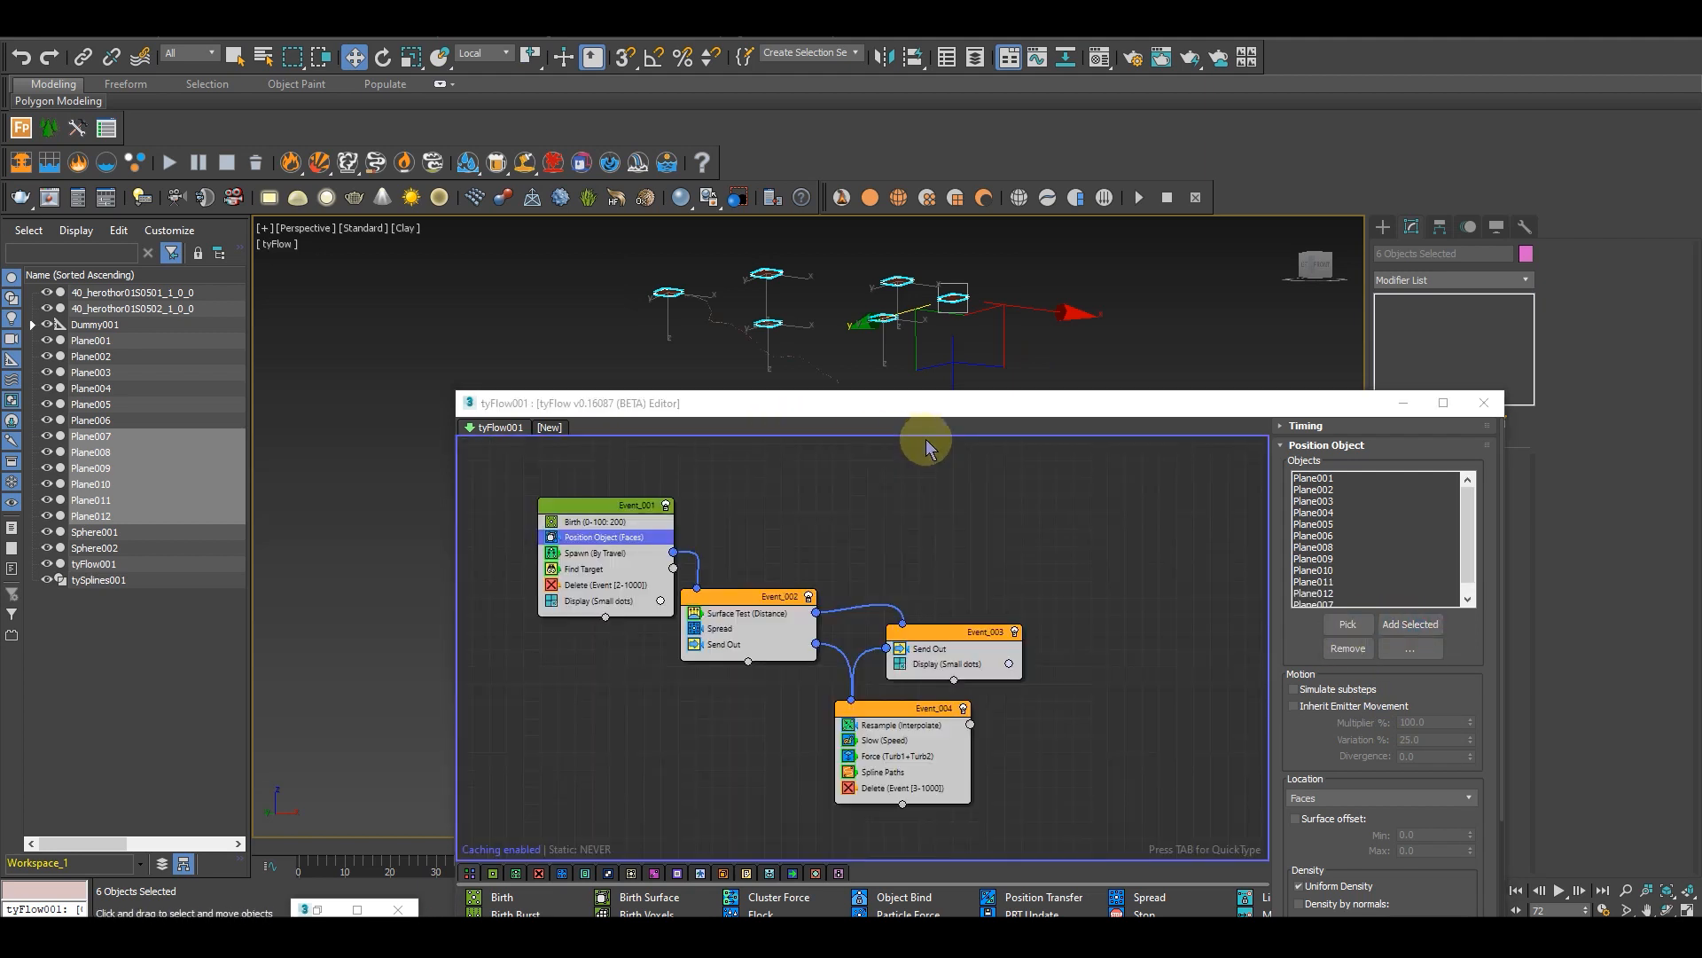
Step: Scrub through the jump to find its first frame and set the Birth operator's start to 45
left_click_drag(917, 409, 1149, 386)
scroll(338, 509, "down", 3)
middle_click_drag(577, 538, 501, 608)
left_click_drag(615, 853, 566, 800)
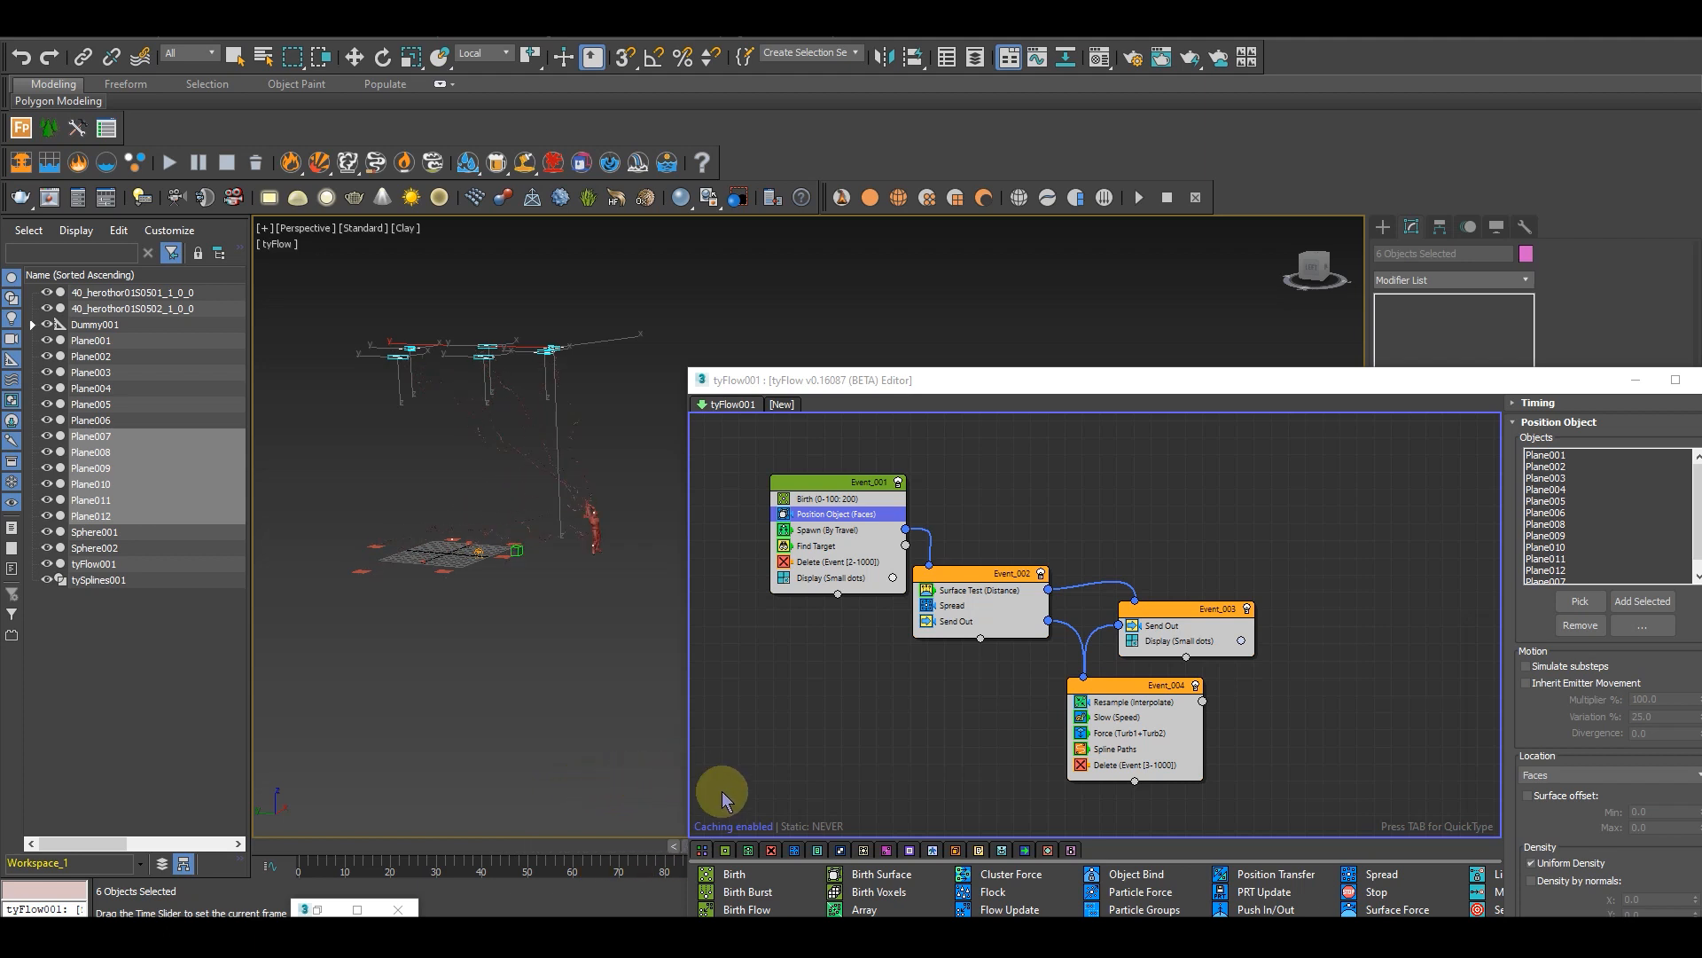
key("w")
left_click(847, 498)
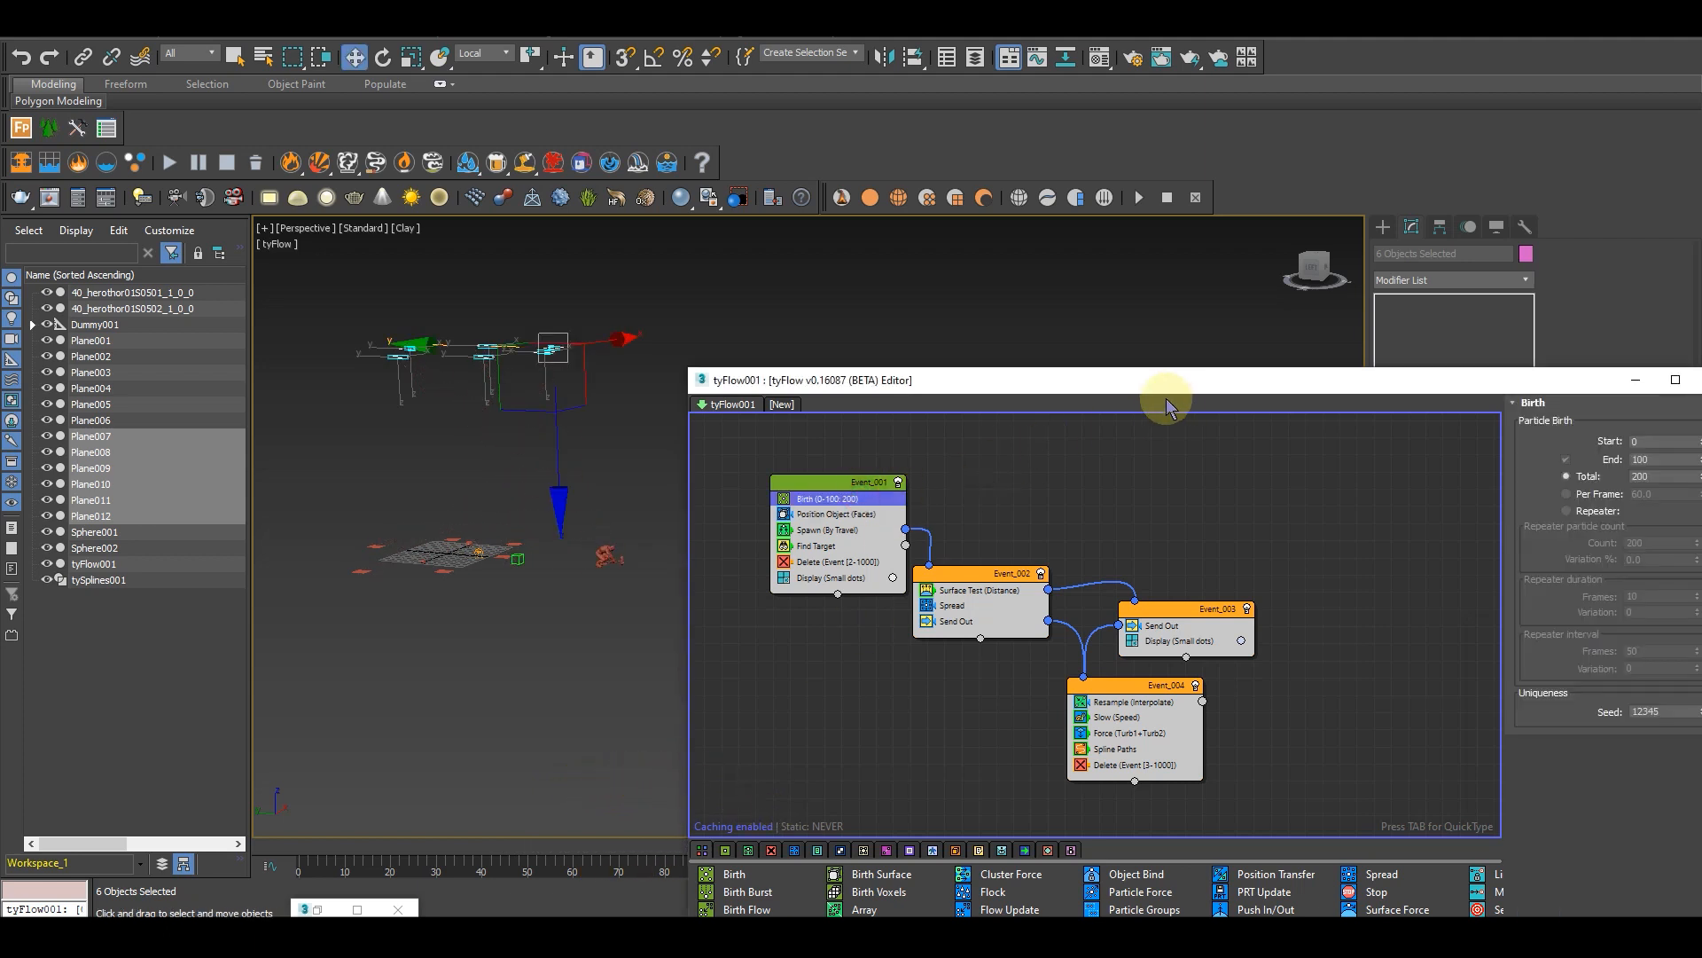
left_click_drag(1203, 379, 1242, 162)
left_click_drag(847, 853, 743, 846)
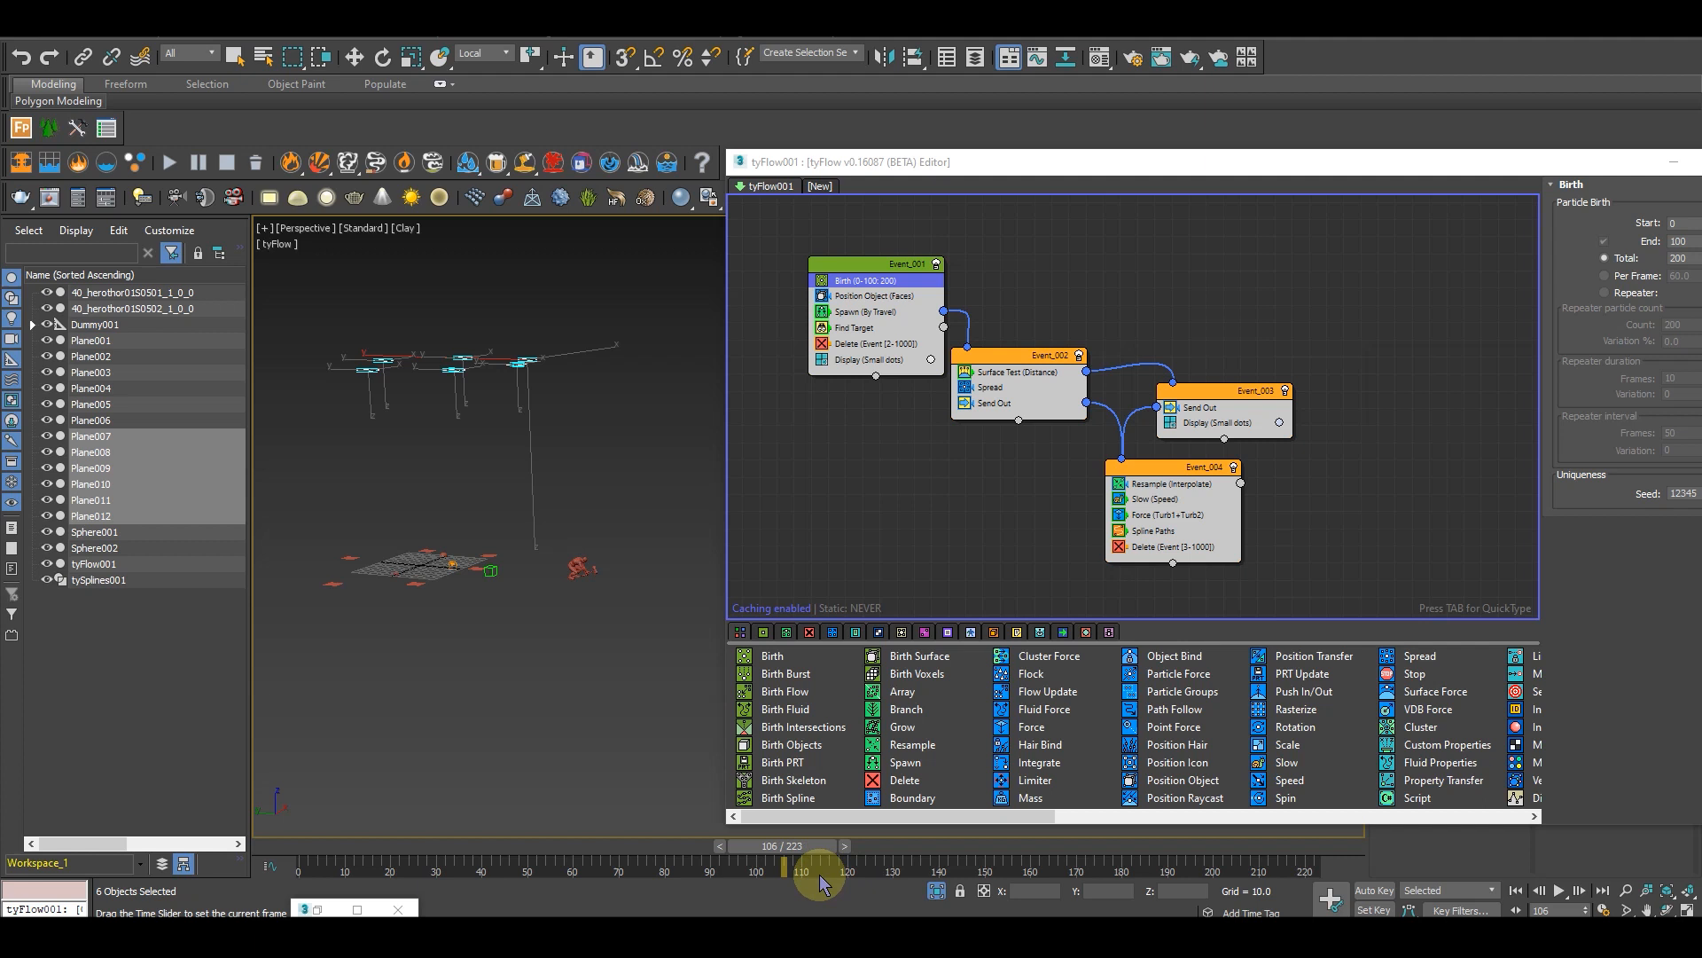
left_click_drag(802, 847, 521, 860)
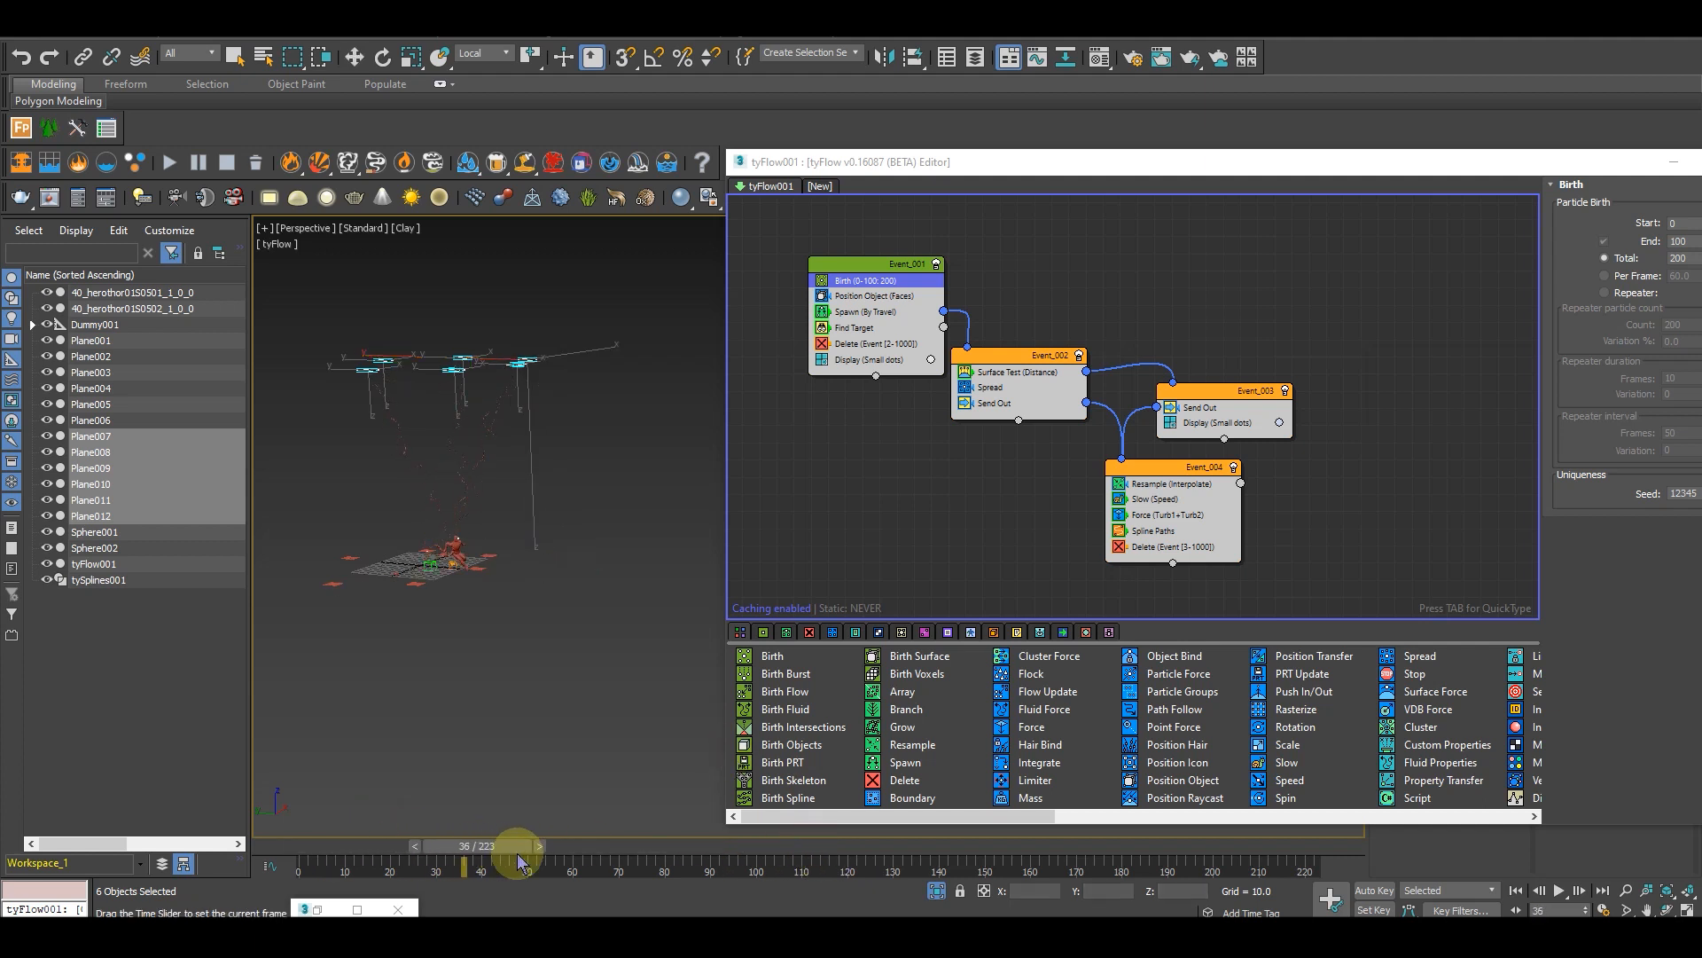
key("w")
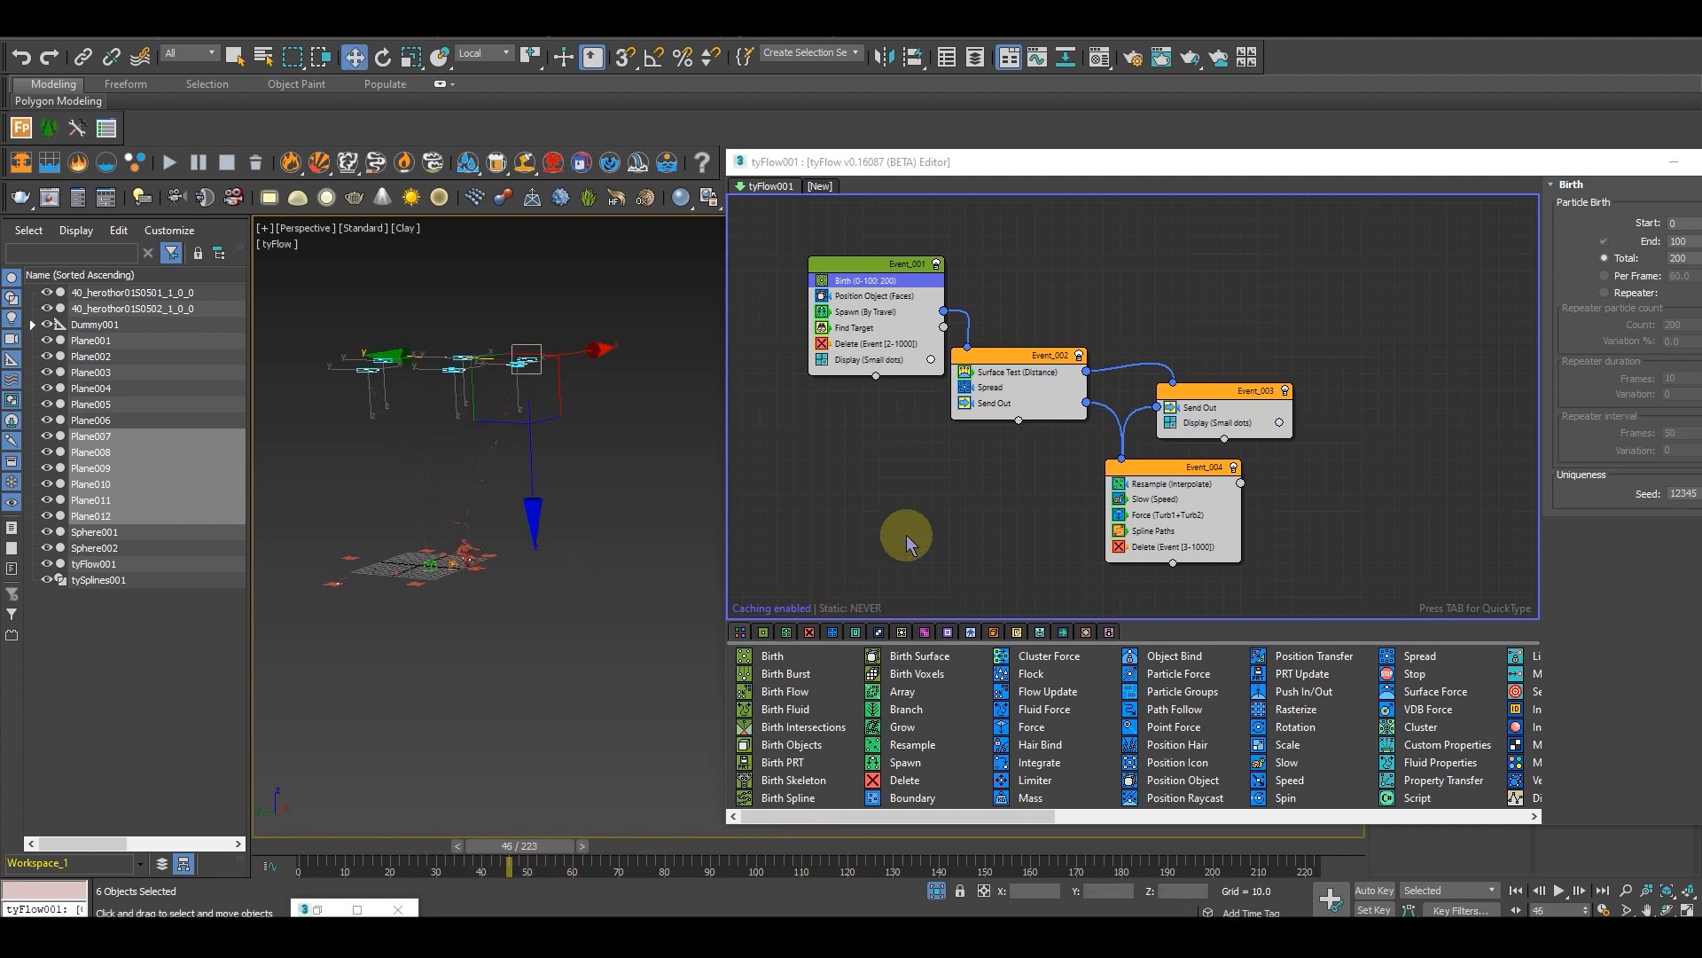
left_click_drag(1588, 160, 1502, 168)
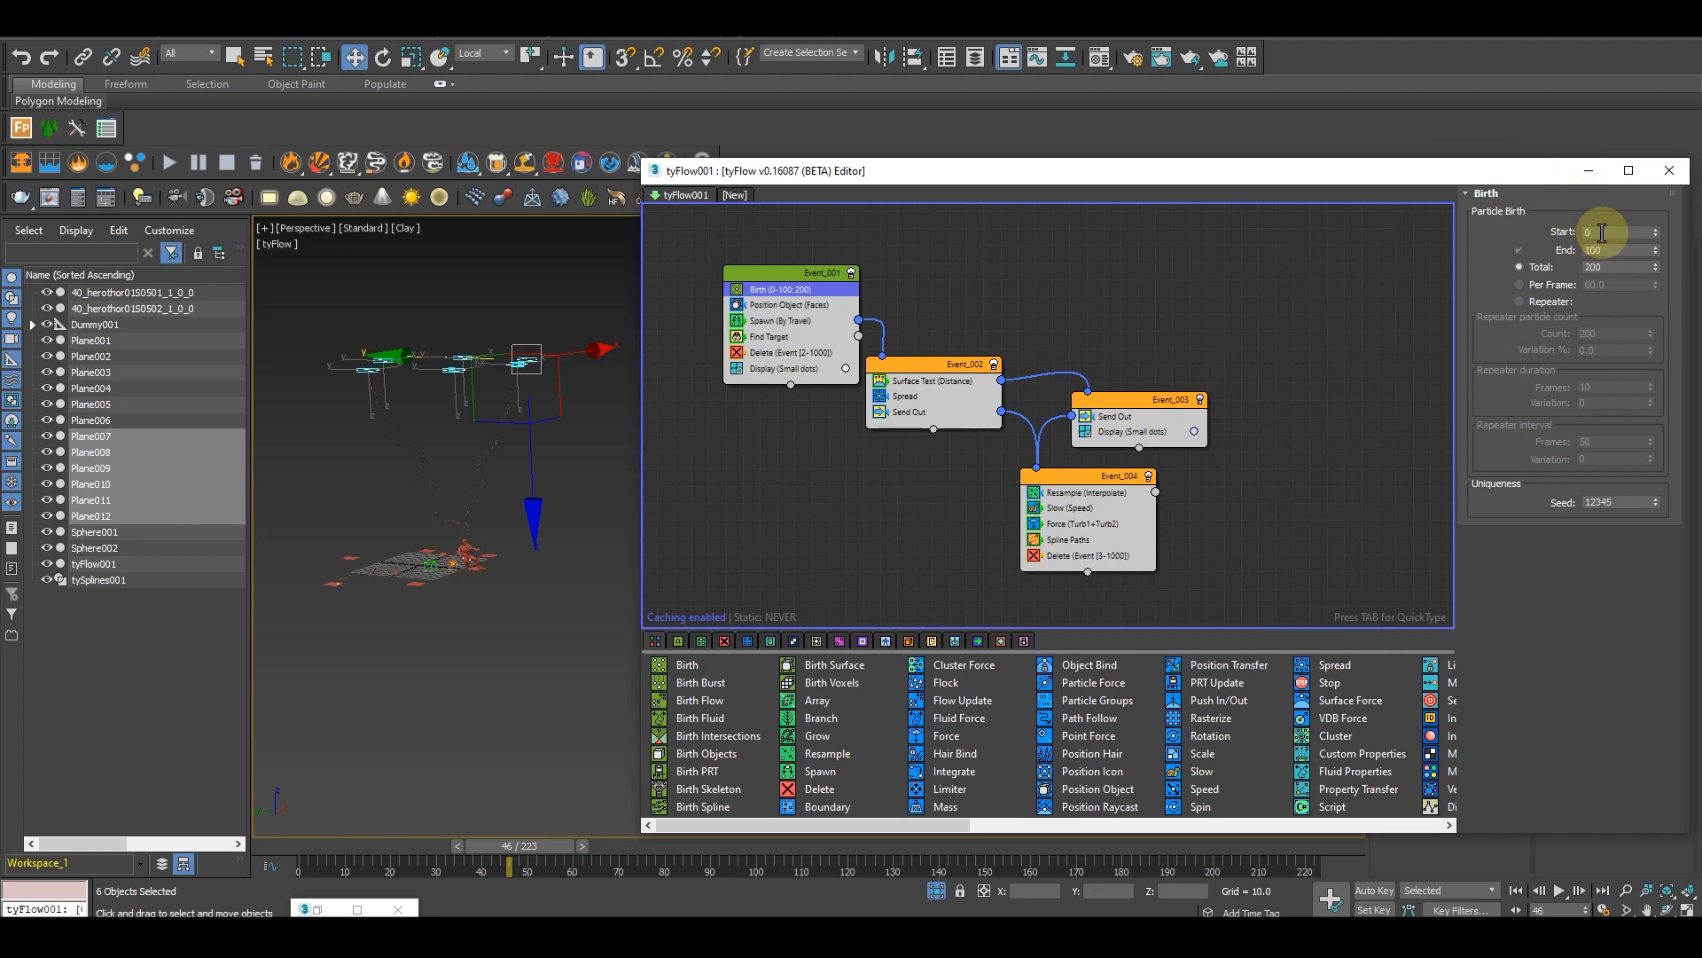
type("45")
left_click(1483, 215)
Step: Scrub to the landing and set the Birth operator's end frame to 105
left_click_drag(514, 865, 784, 872)
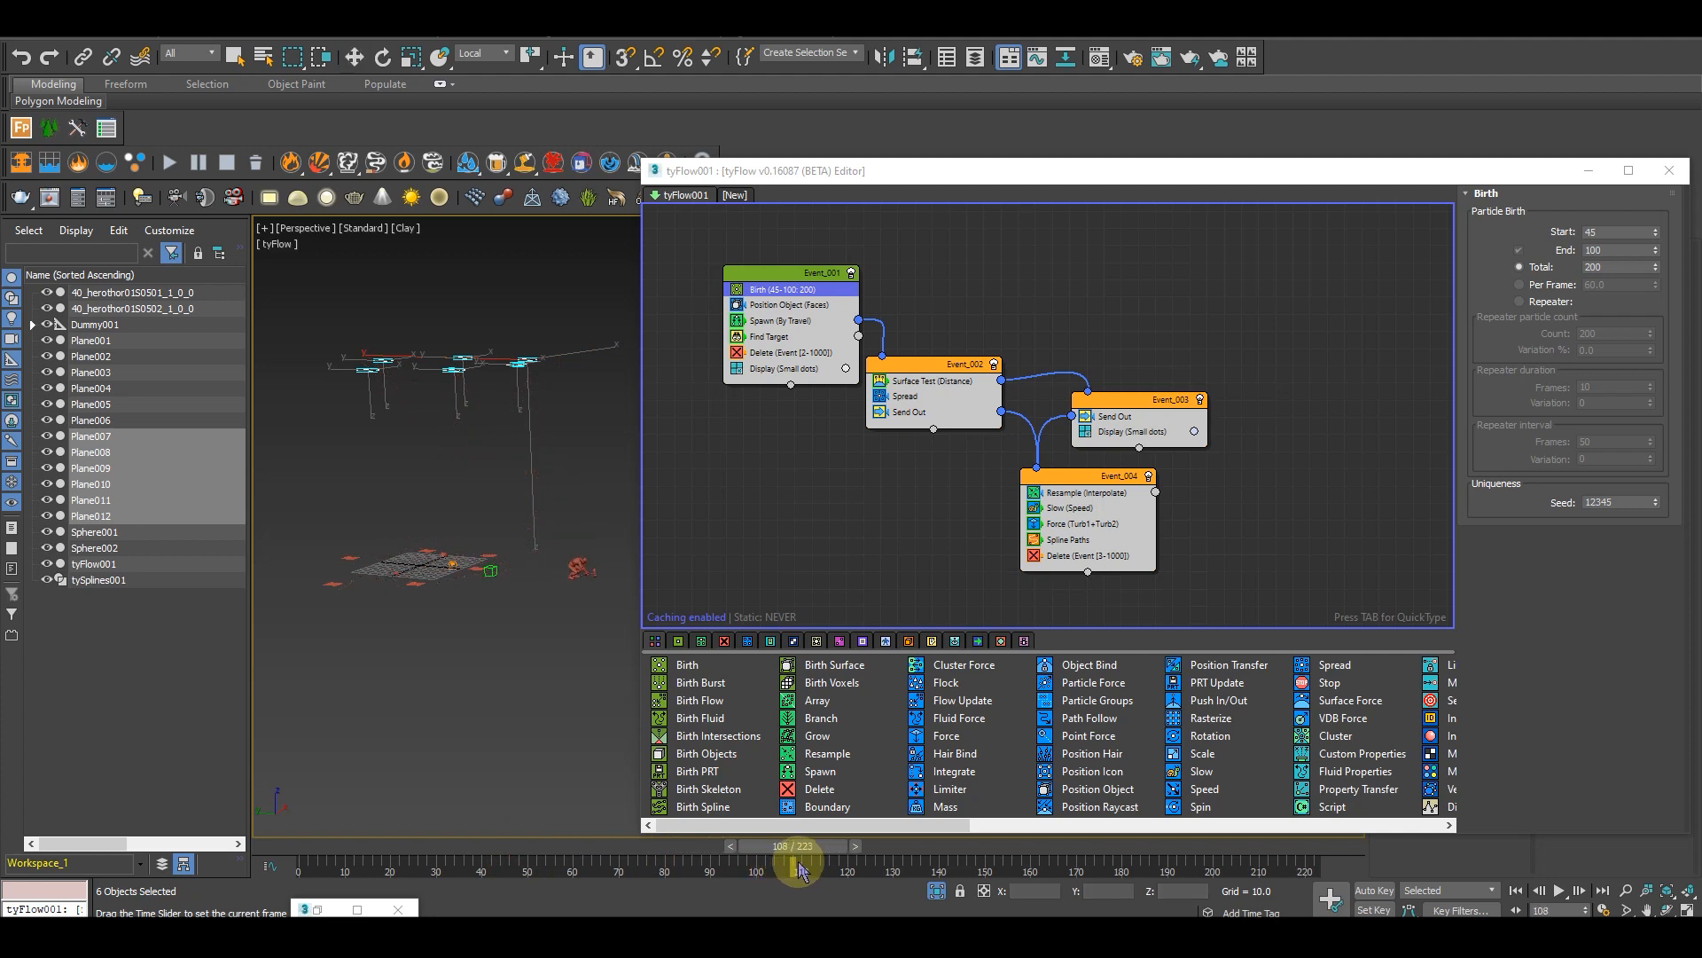
key("w")
left_click(1619, 249)
key("Return")
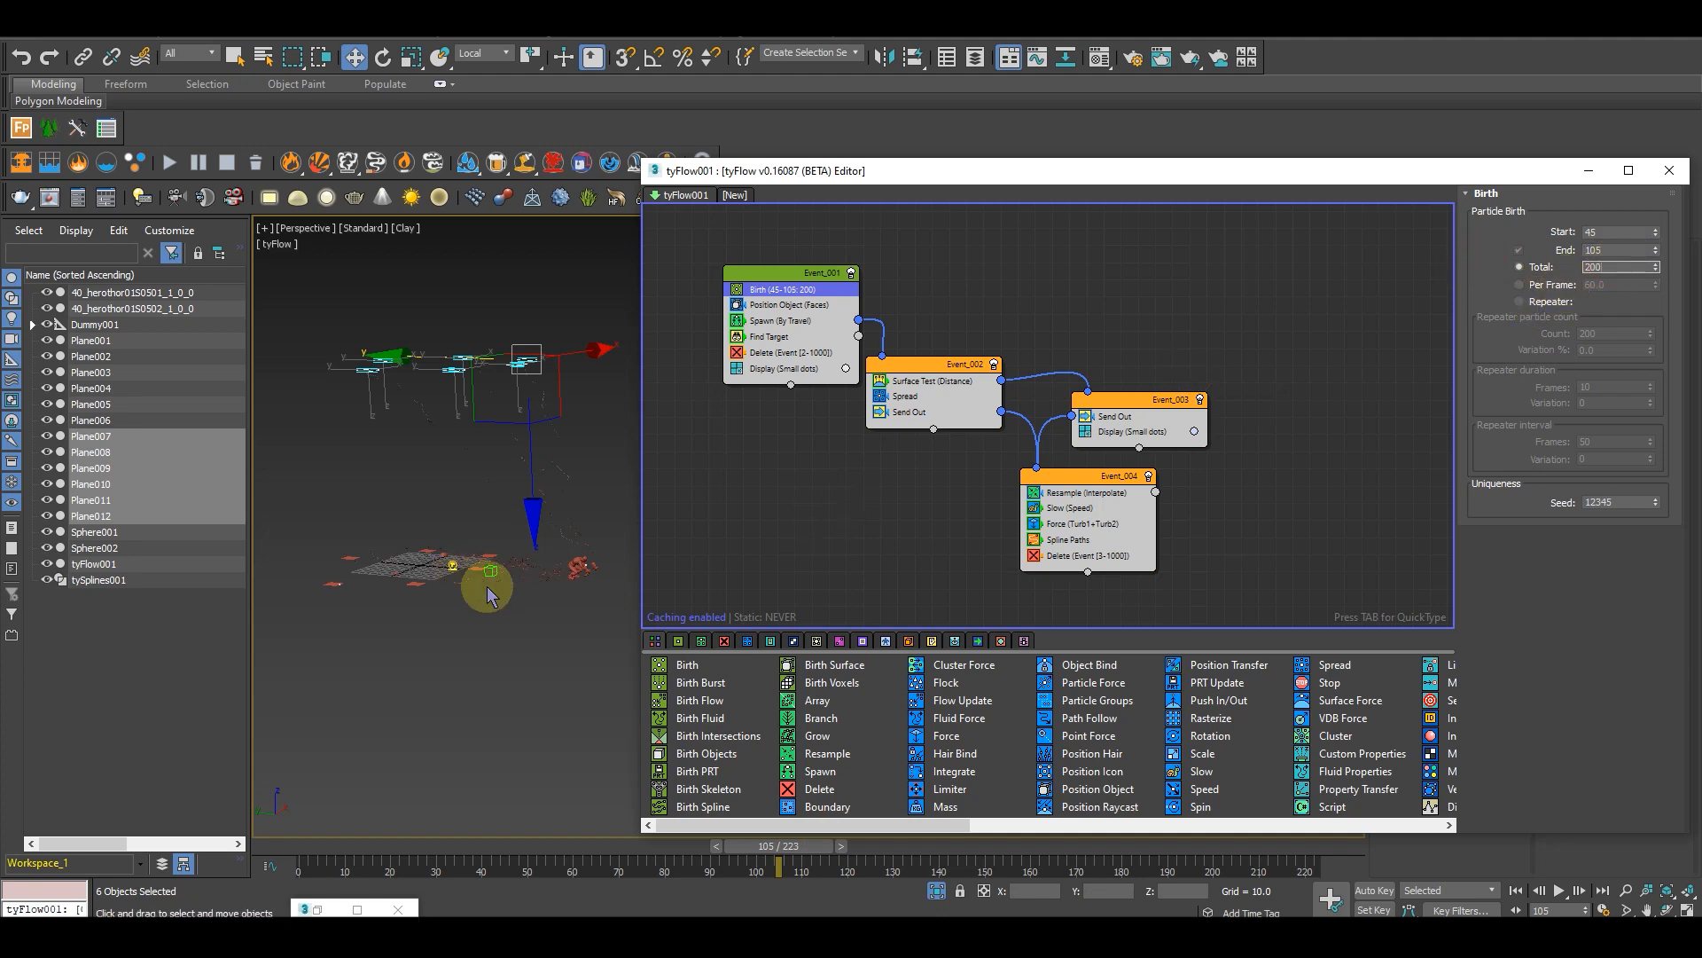
Step: Examine the lightning reaching the airborne character from the upper and lower planes around frame 73, from several angles
scroll(567, 549, "up", 3)
scroll(547, 393, "up", 3)
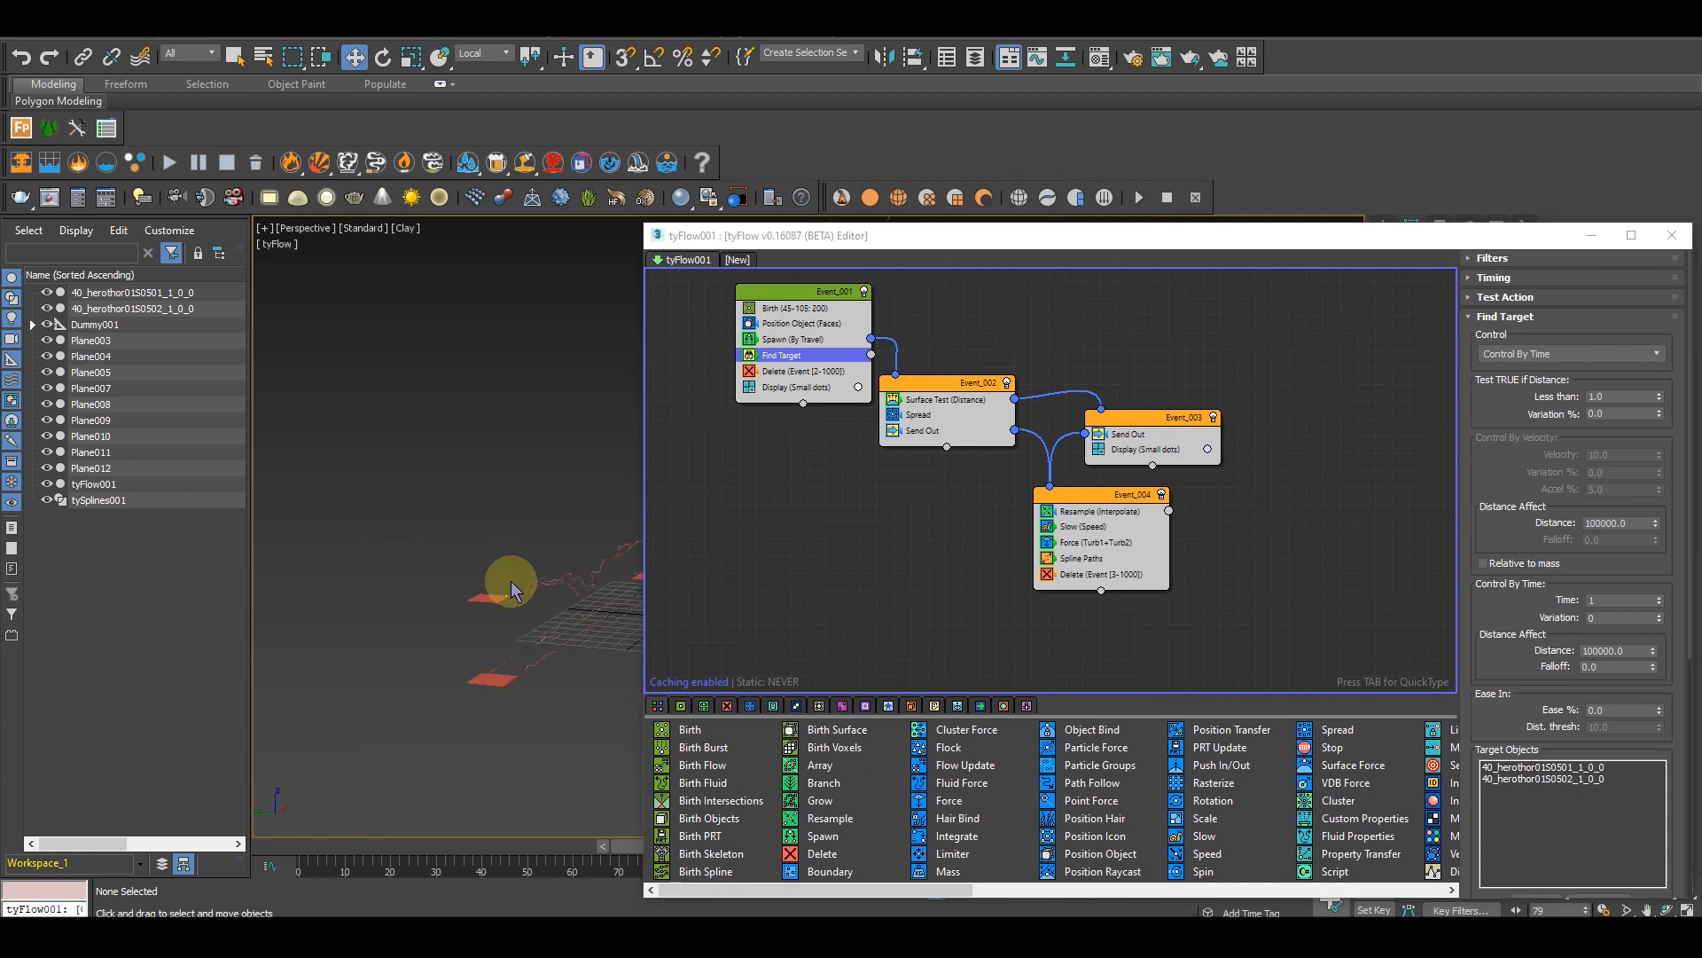
mouse_move(628, 854)
left_mouse_down()
mouse_move(312, 838)
mouse_move(612, 841)
mouse_move(456, 810)
mouse_move(587, 810)
mouse_move(622, 856)
left_mouse_up()
left_click(1673, 235)
middle_click_drag(904, 627, 624, 811, "alt")
mouse_move(646, 856)
left_mouse_down()
mouse_move(677, 853)
mouse_move(654, 840)
left_mouse_up()
middle_click_drag(711, 659, 734, 696, "alt")
scroll(721, 644, "up", 3)
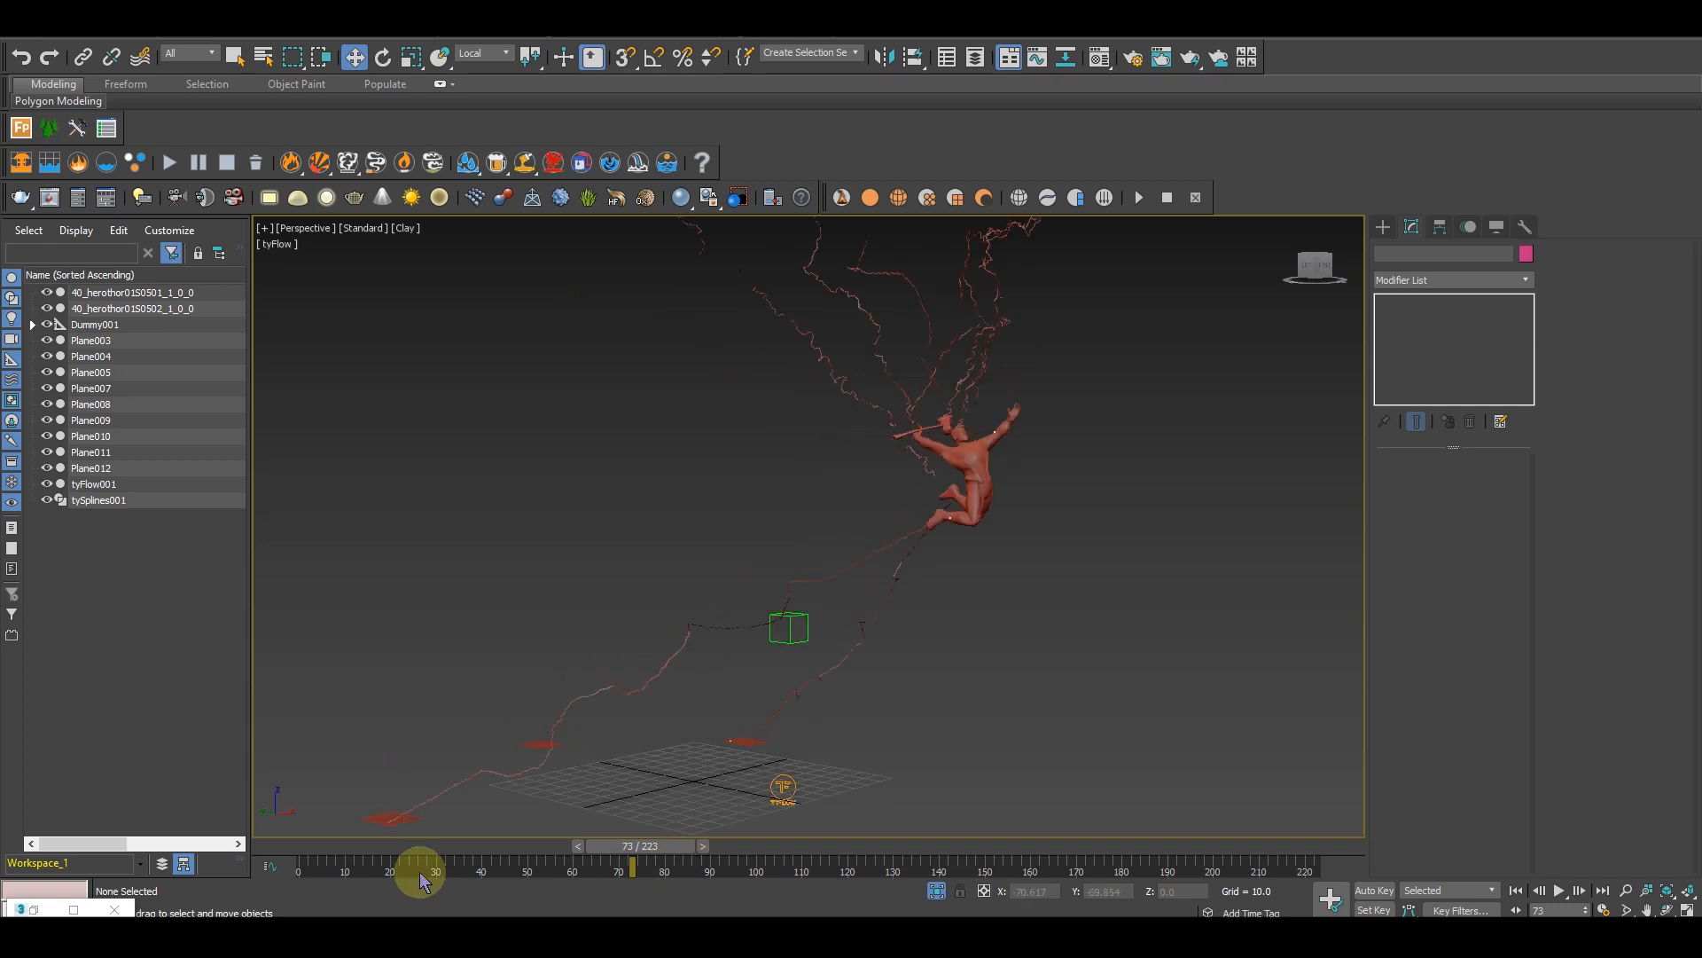
left_click(35, 908)
middle_click_drag(577, 654, 369, 695, "alt")
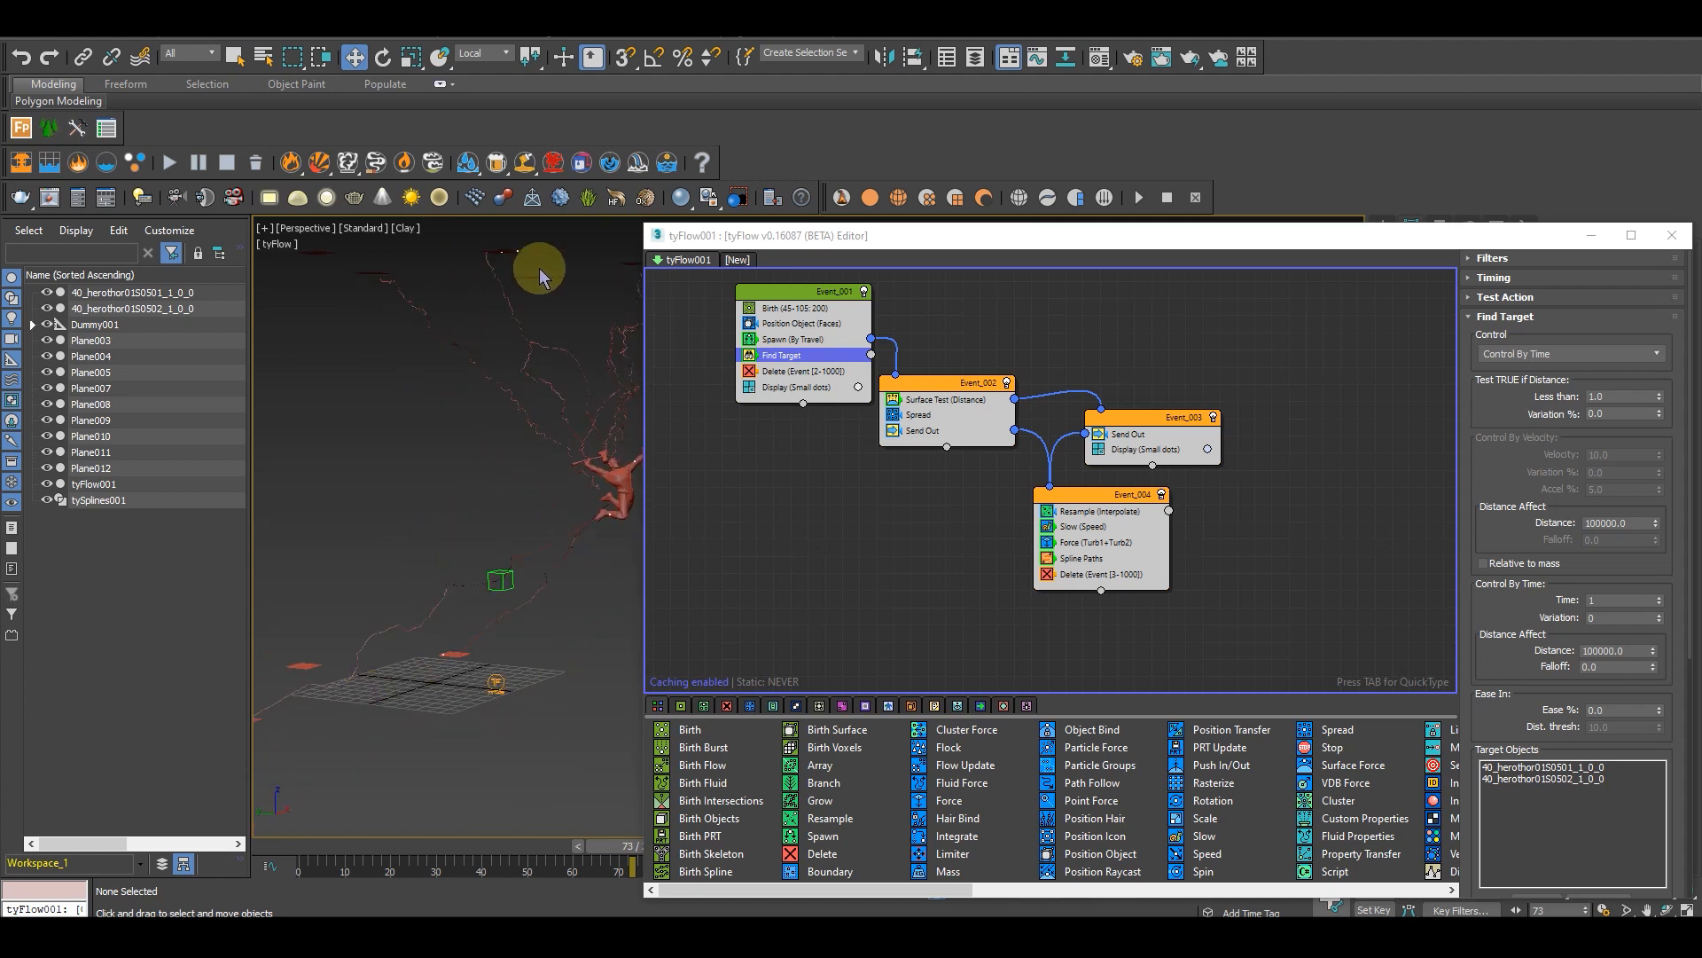
middle_click_drag(510, 559, 441, 593, "alt")
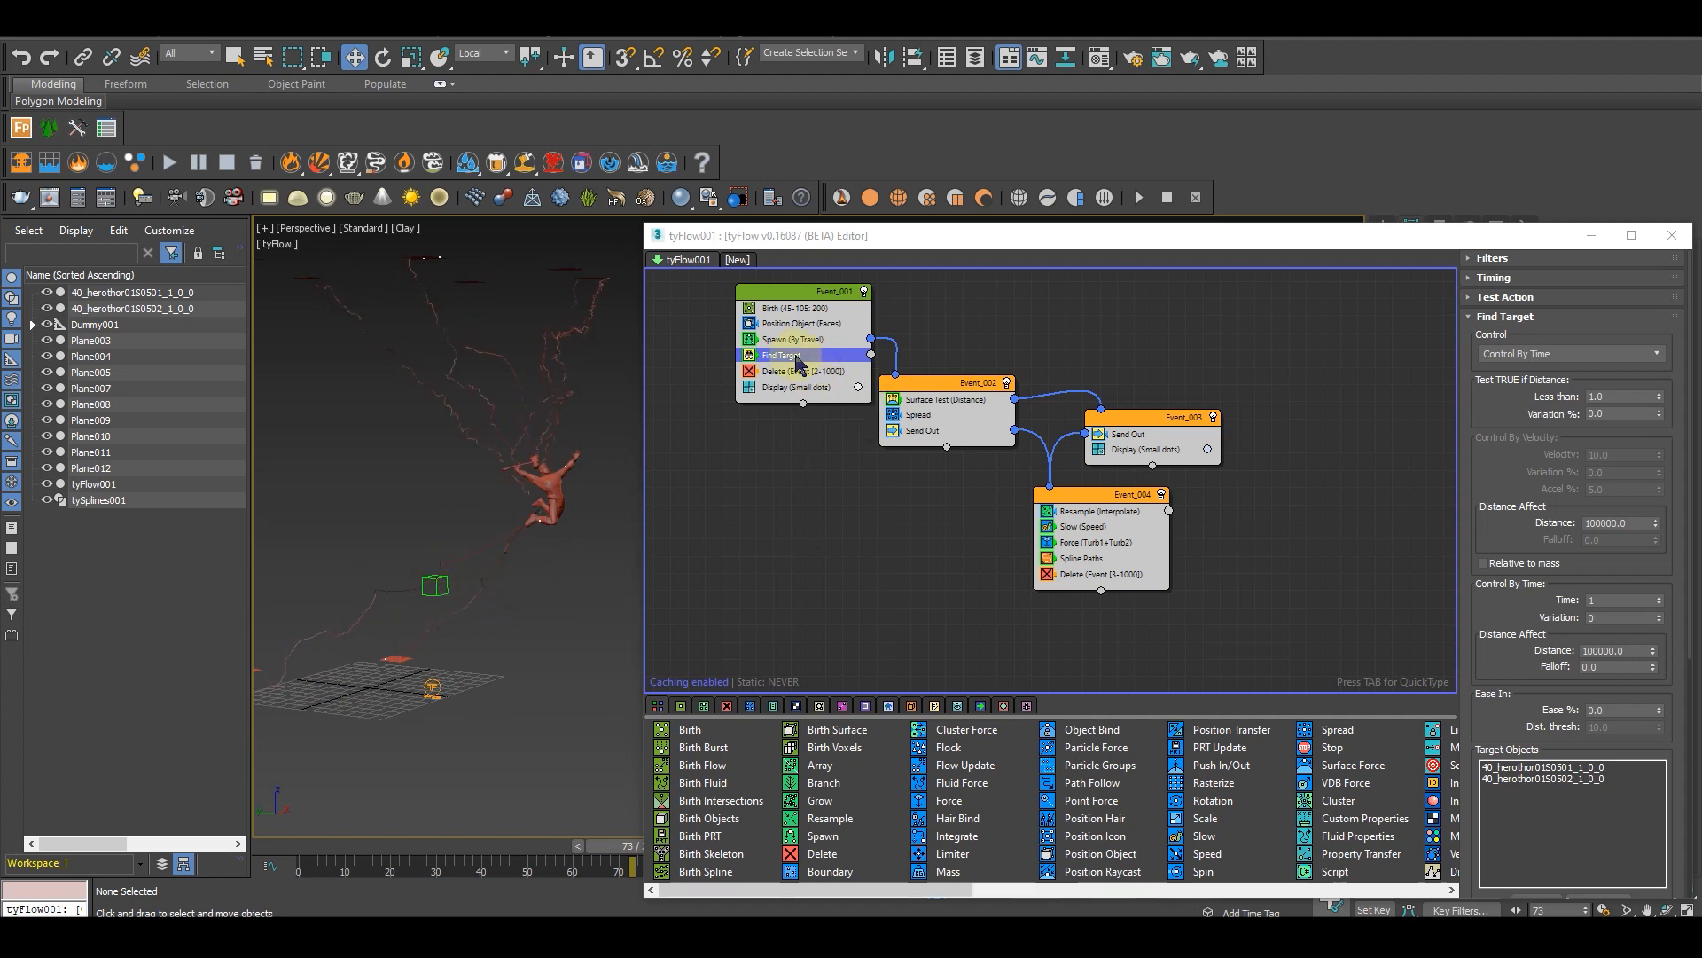
Step: Remove both 40_herothor01 character meshes from the Find Target operator's target objects
scroll(1541, 601, "down", 3)
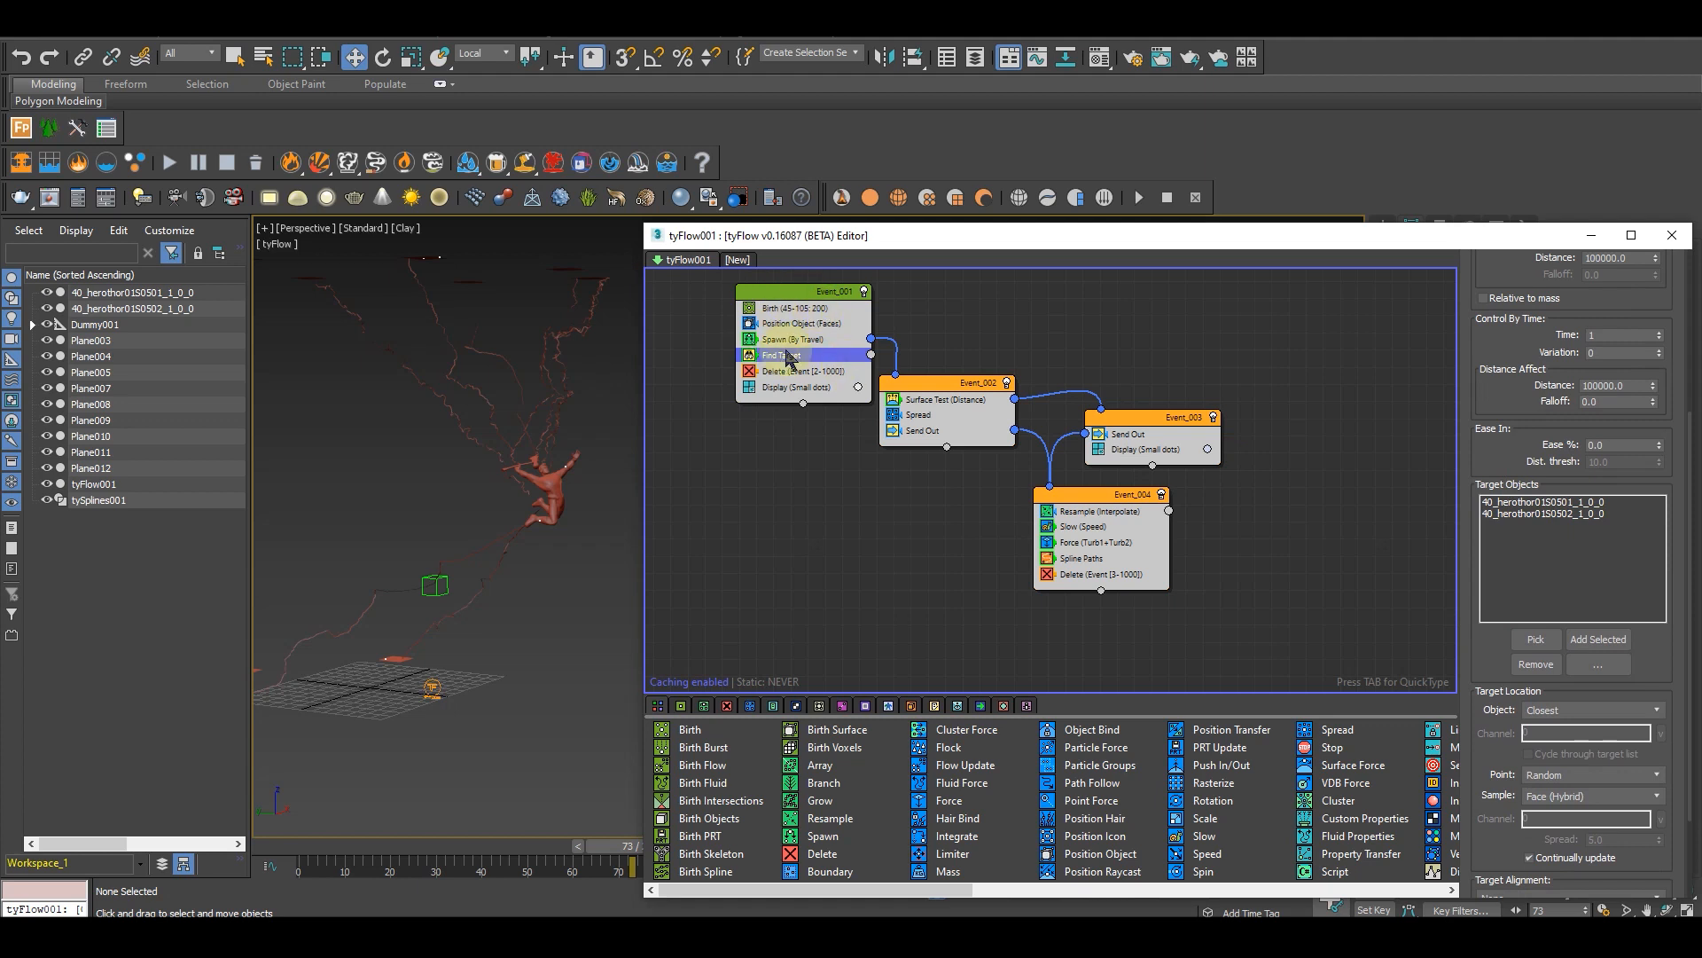
left_click(1558, 516)
left_click(1536, 665)
left_click(1536, 665)
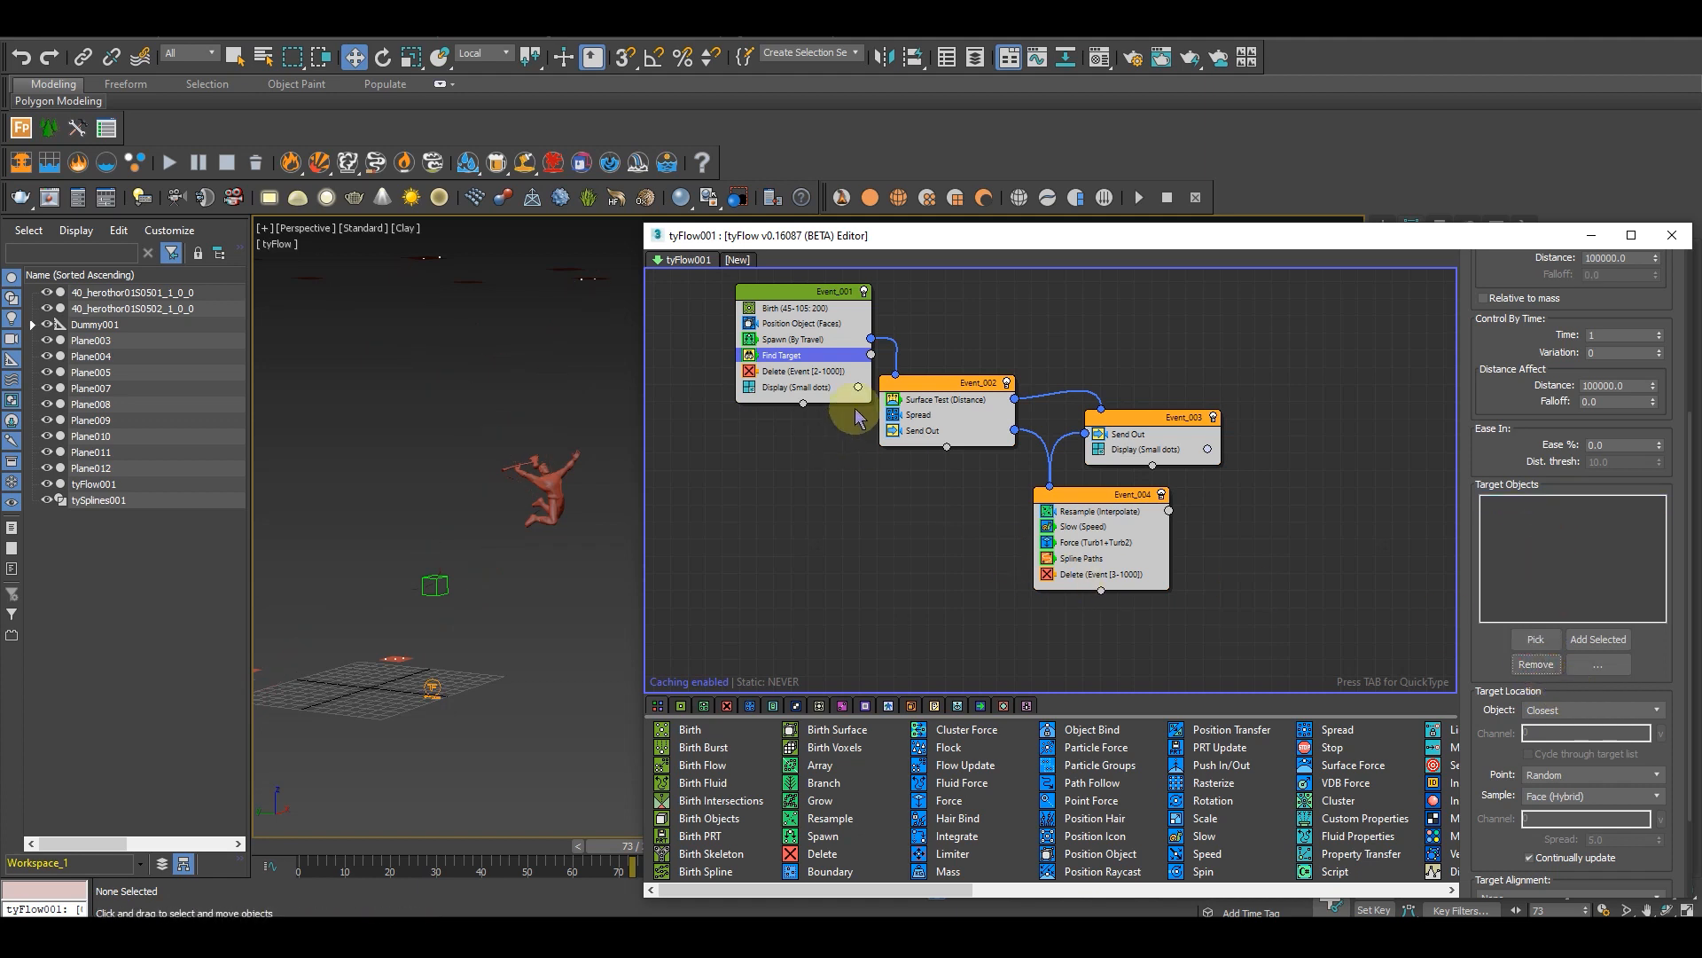
Step: Empty the Position Object operator's object list and pick the character's upper-body and lower-body meshes as the new emitters
left_click(783, 324)
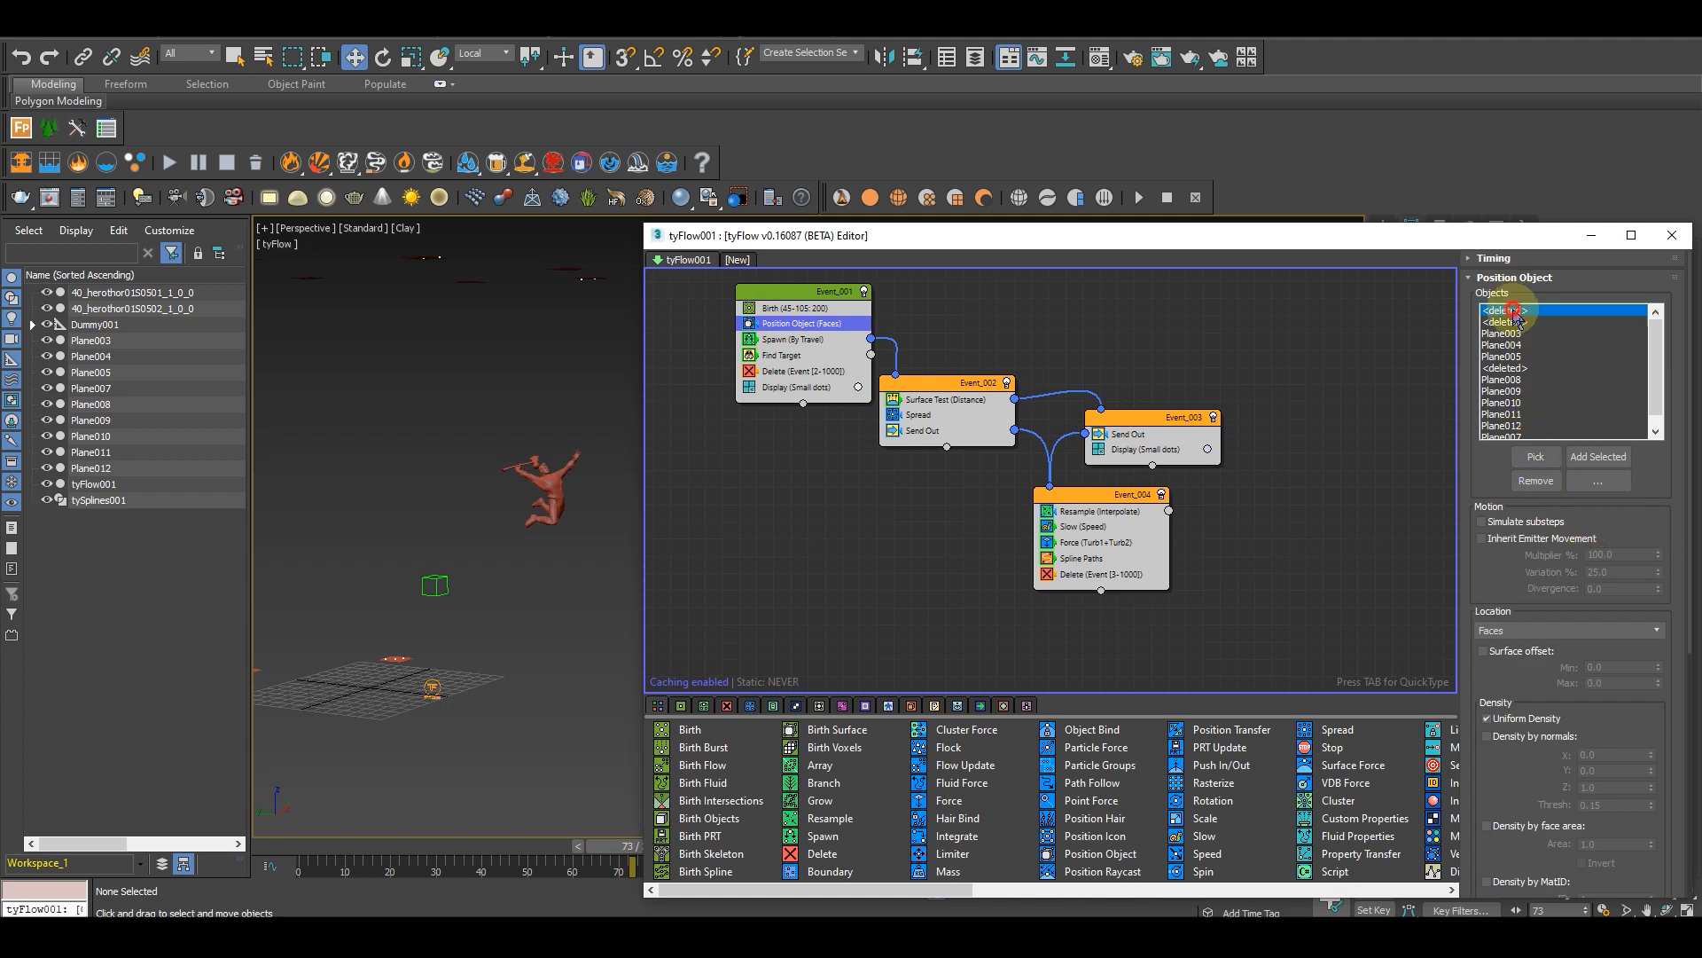
left_click(1541, 483)
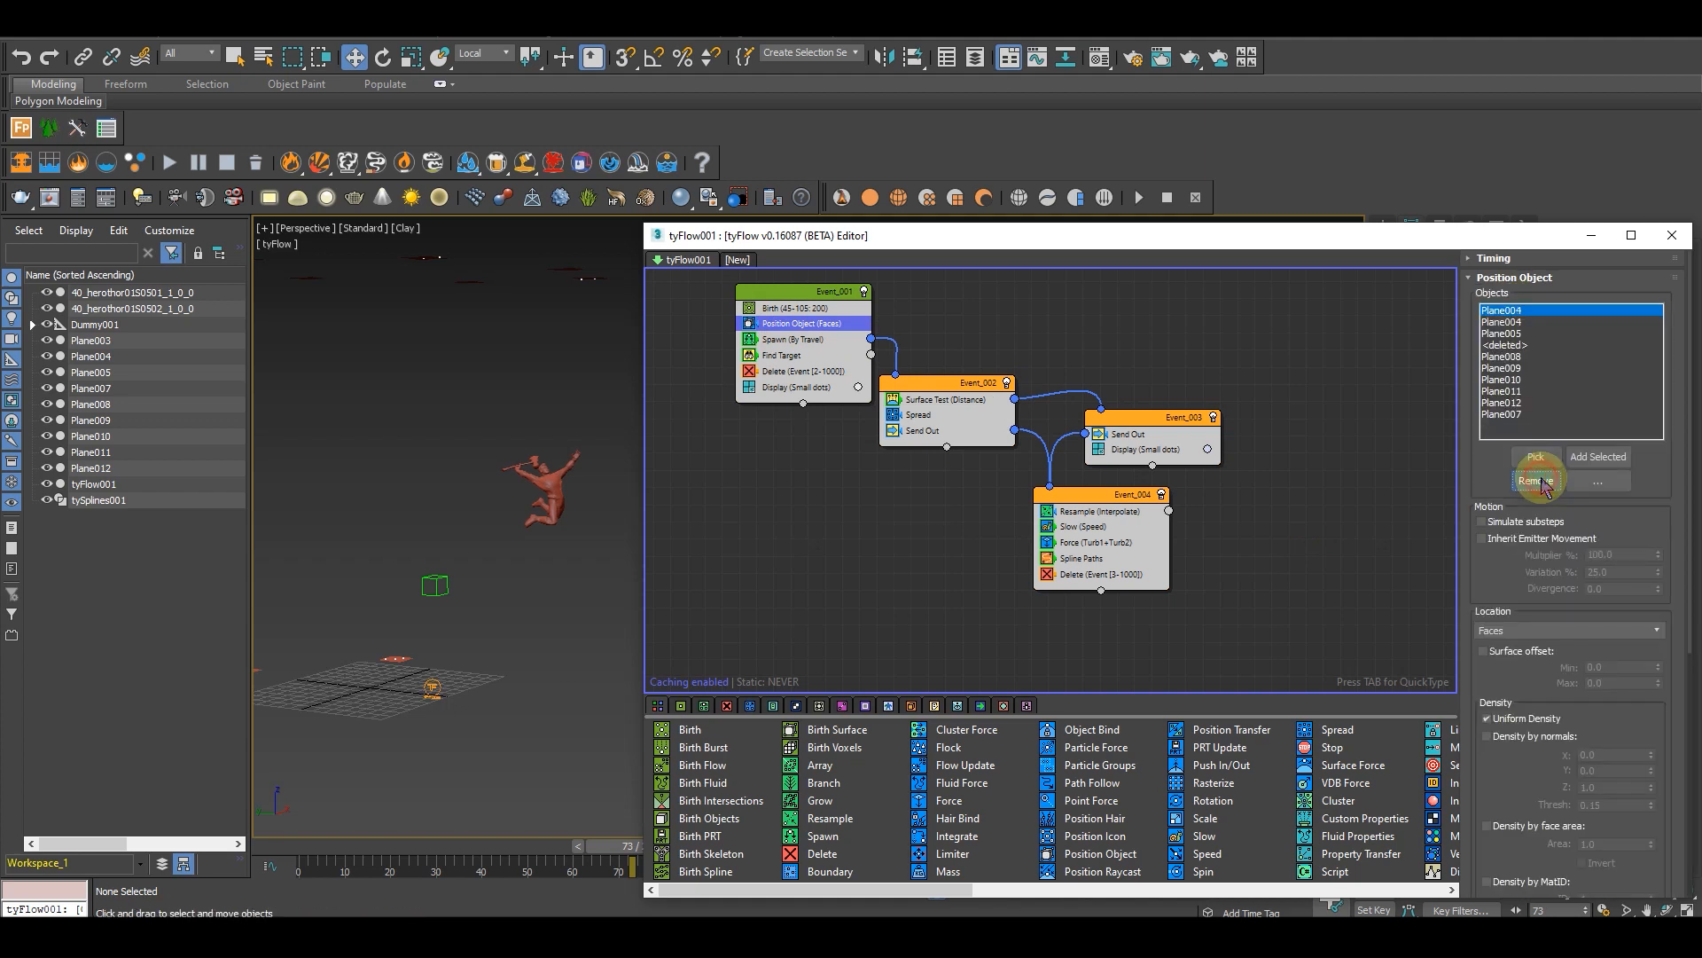
left_click(1541, 480)
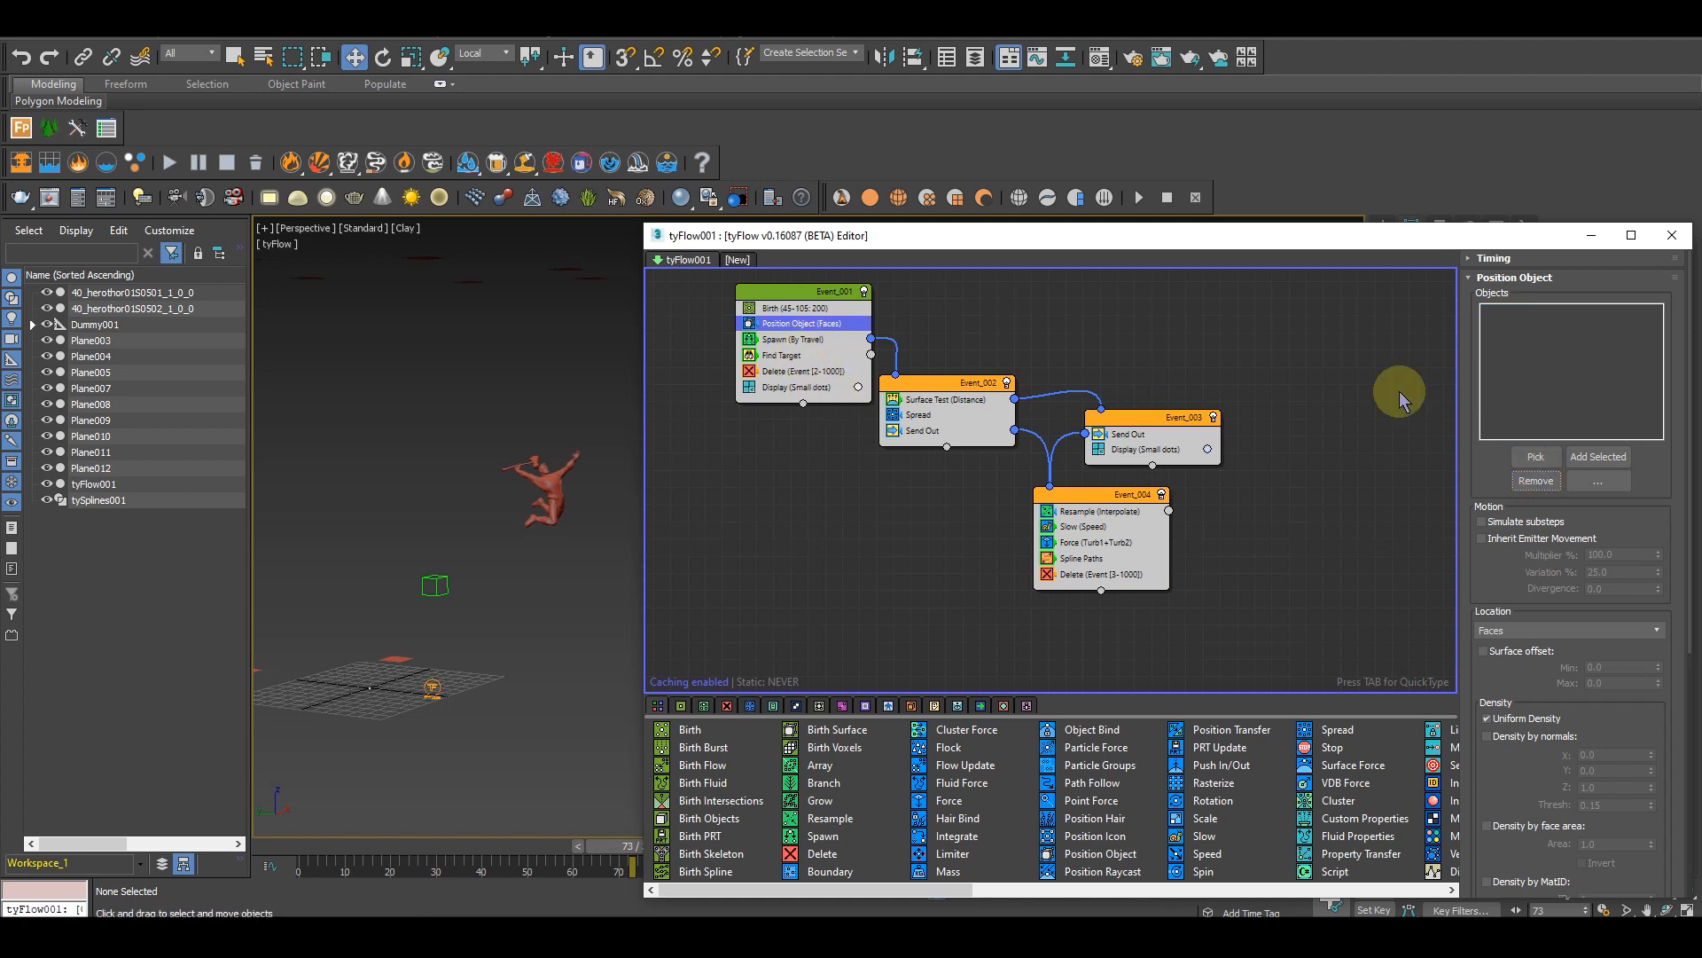
left_click(550, 484)
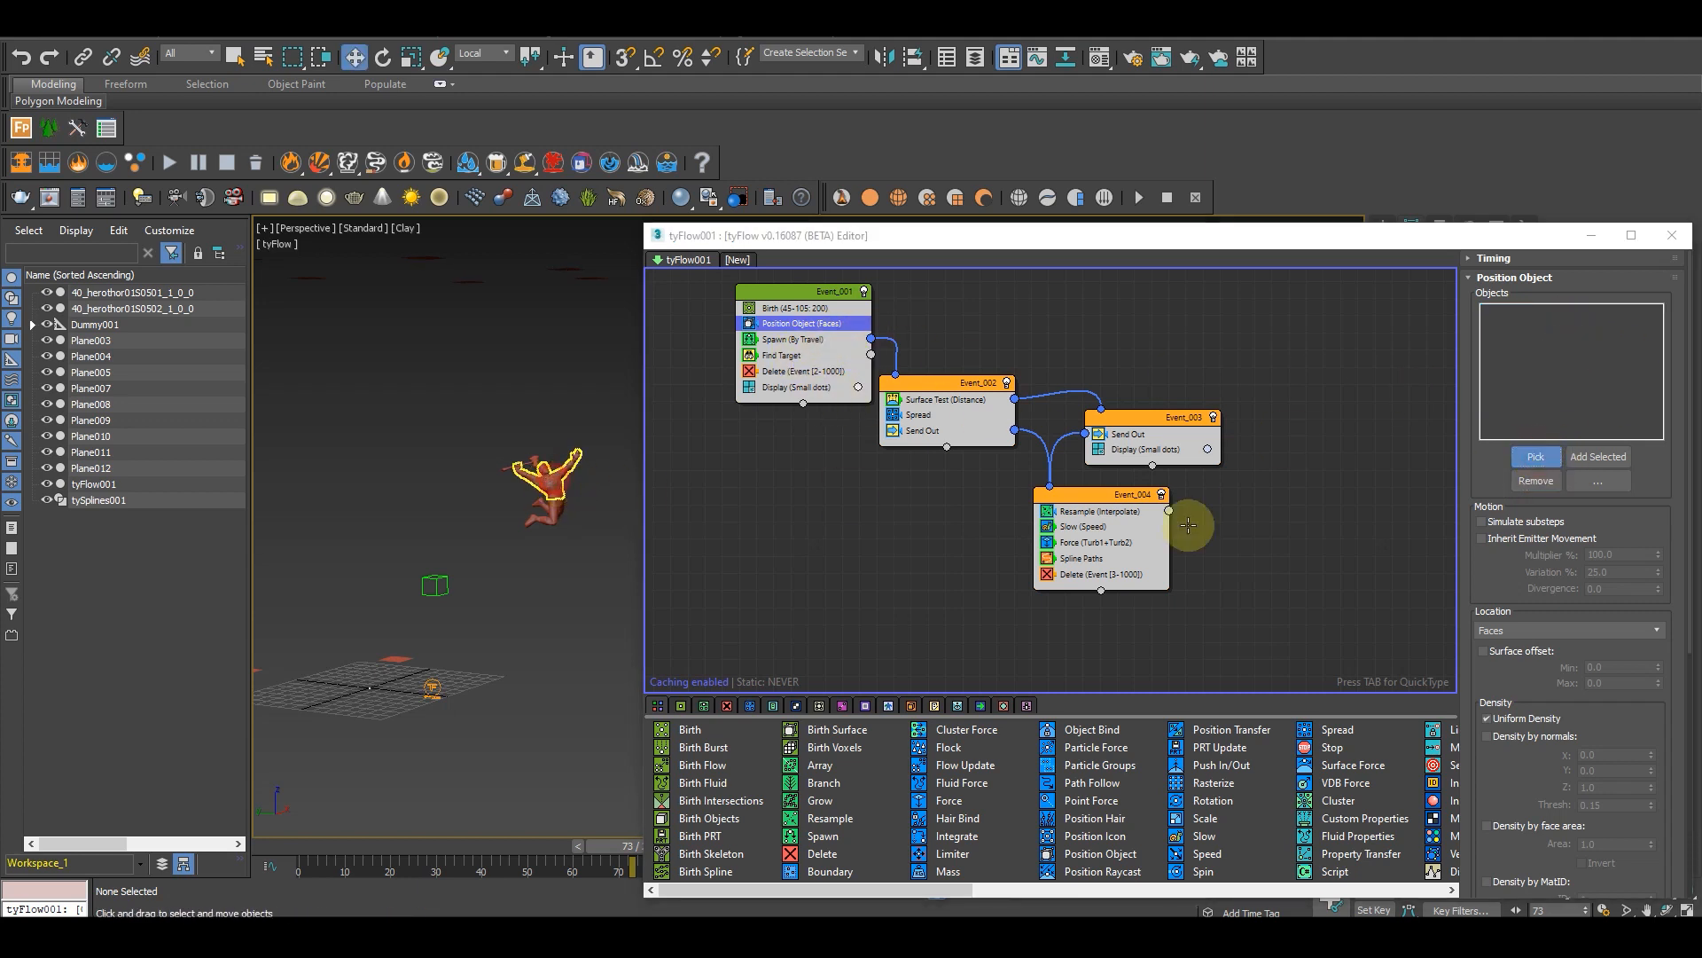
left_click(546, 512)
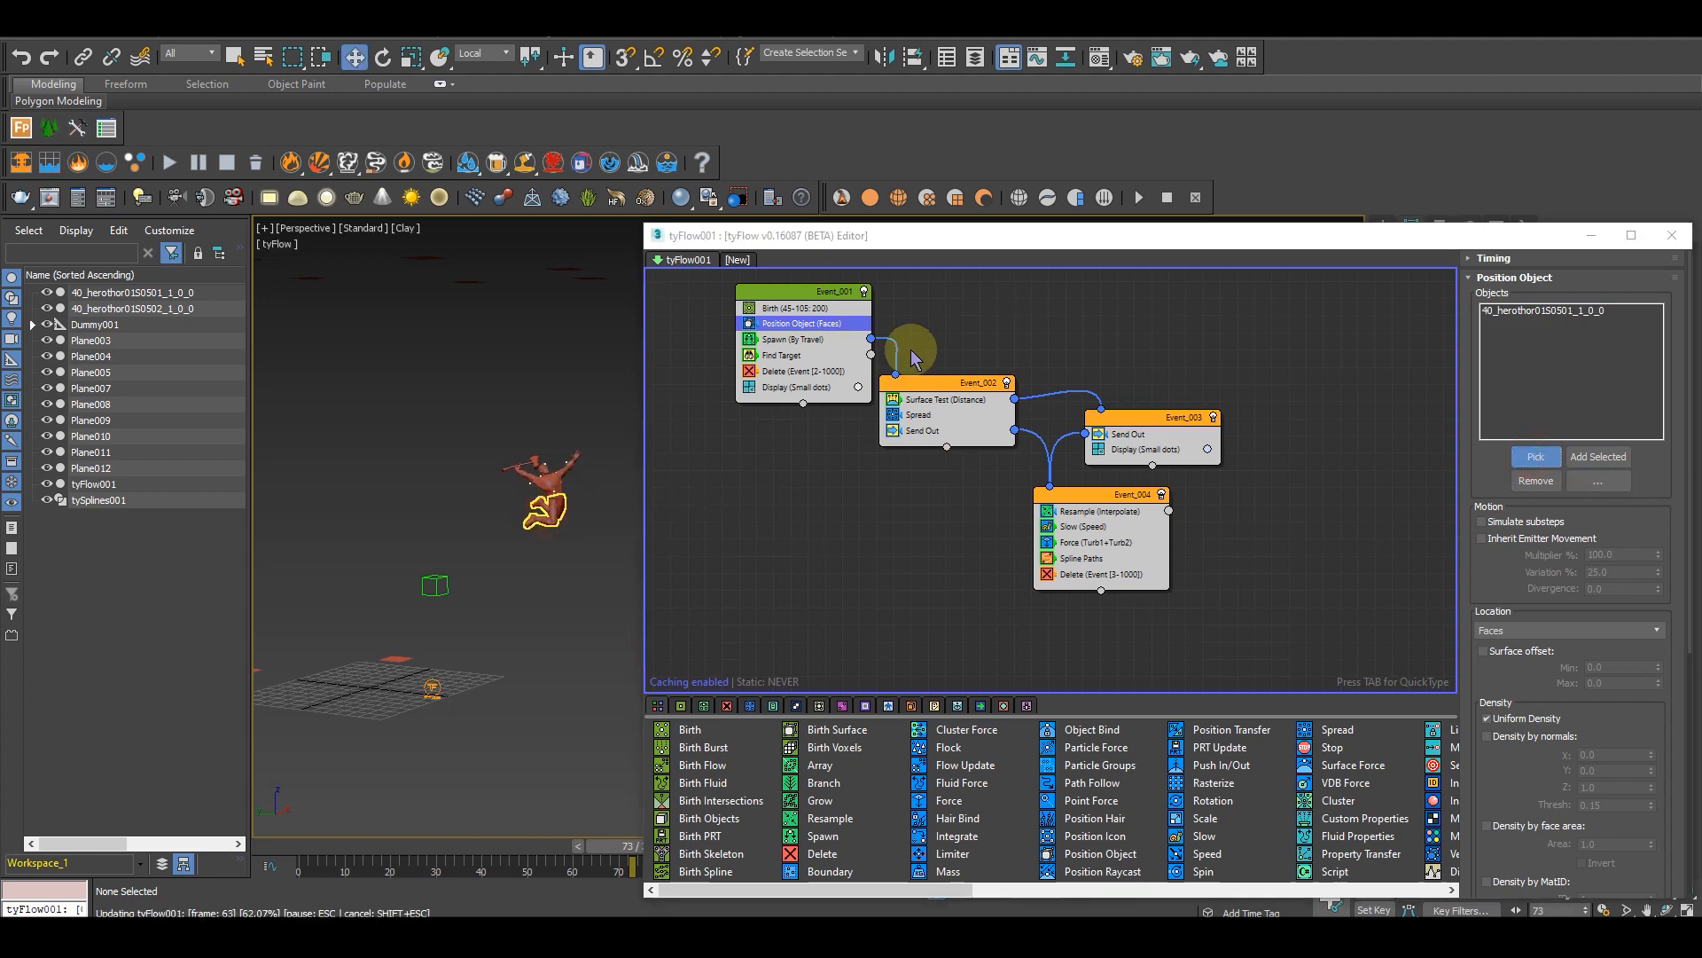
Step: Add all the planes, Plane003 through Plane012, to the Find Target operator's target objects
left_click(776, 357)
left_click_drag(1511, 523, 1534, 255)
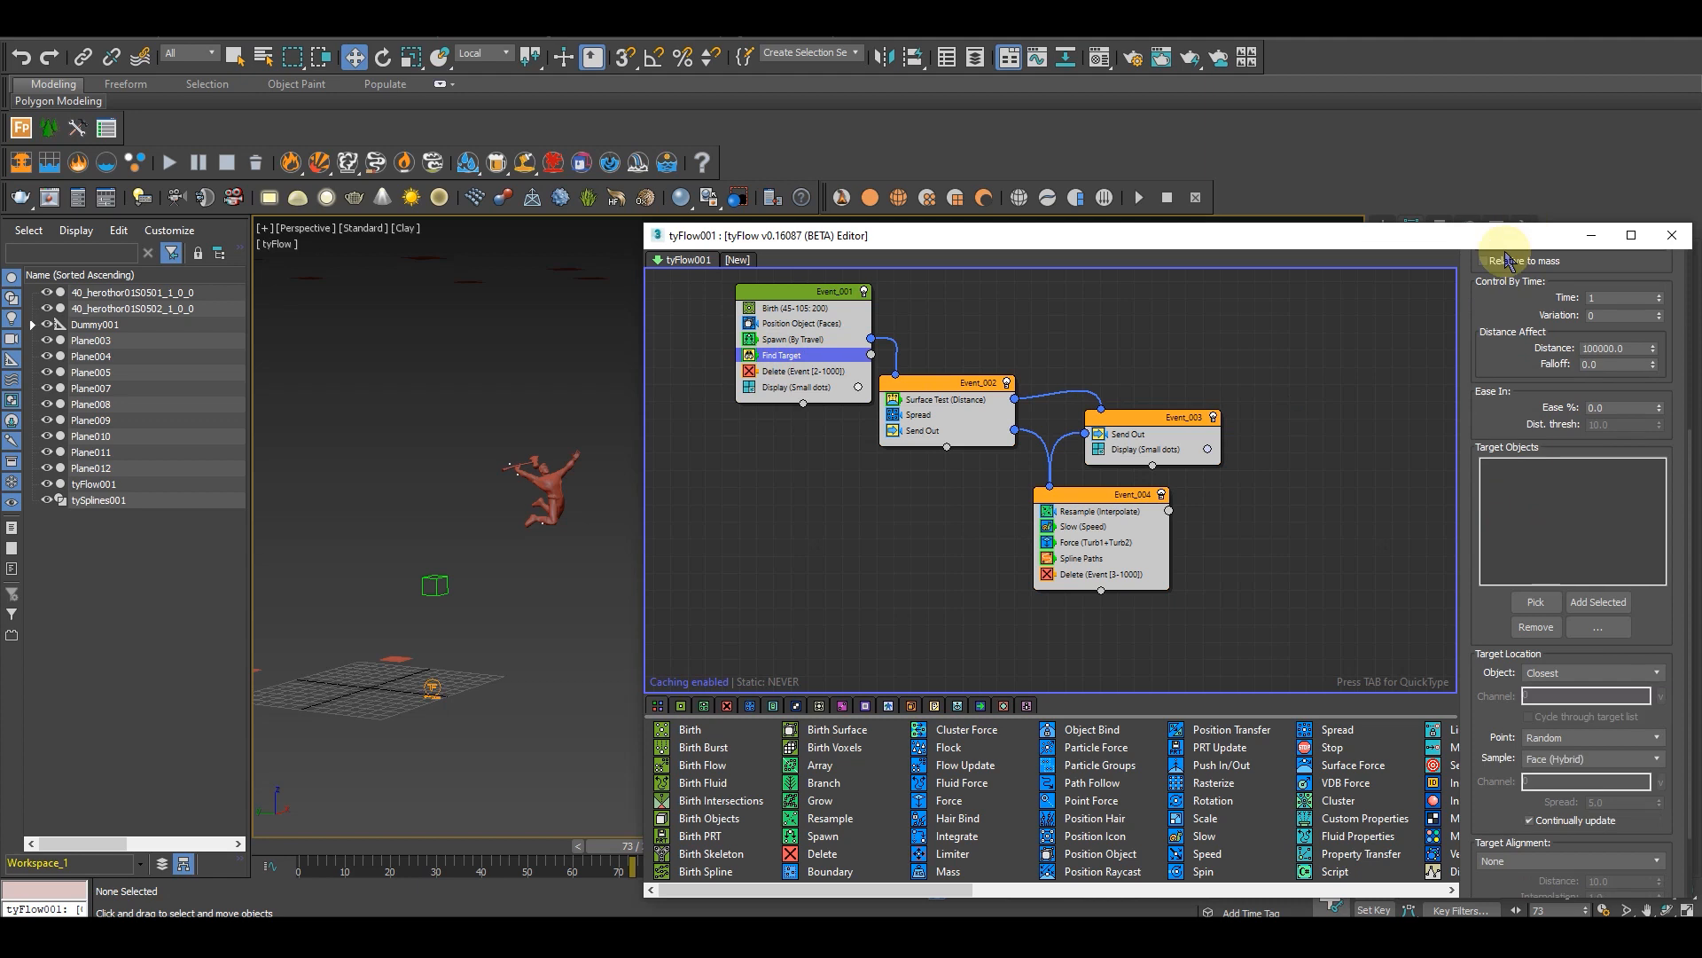
left_click(78, 340)
left_click(86, 467, "shift")
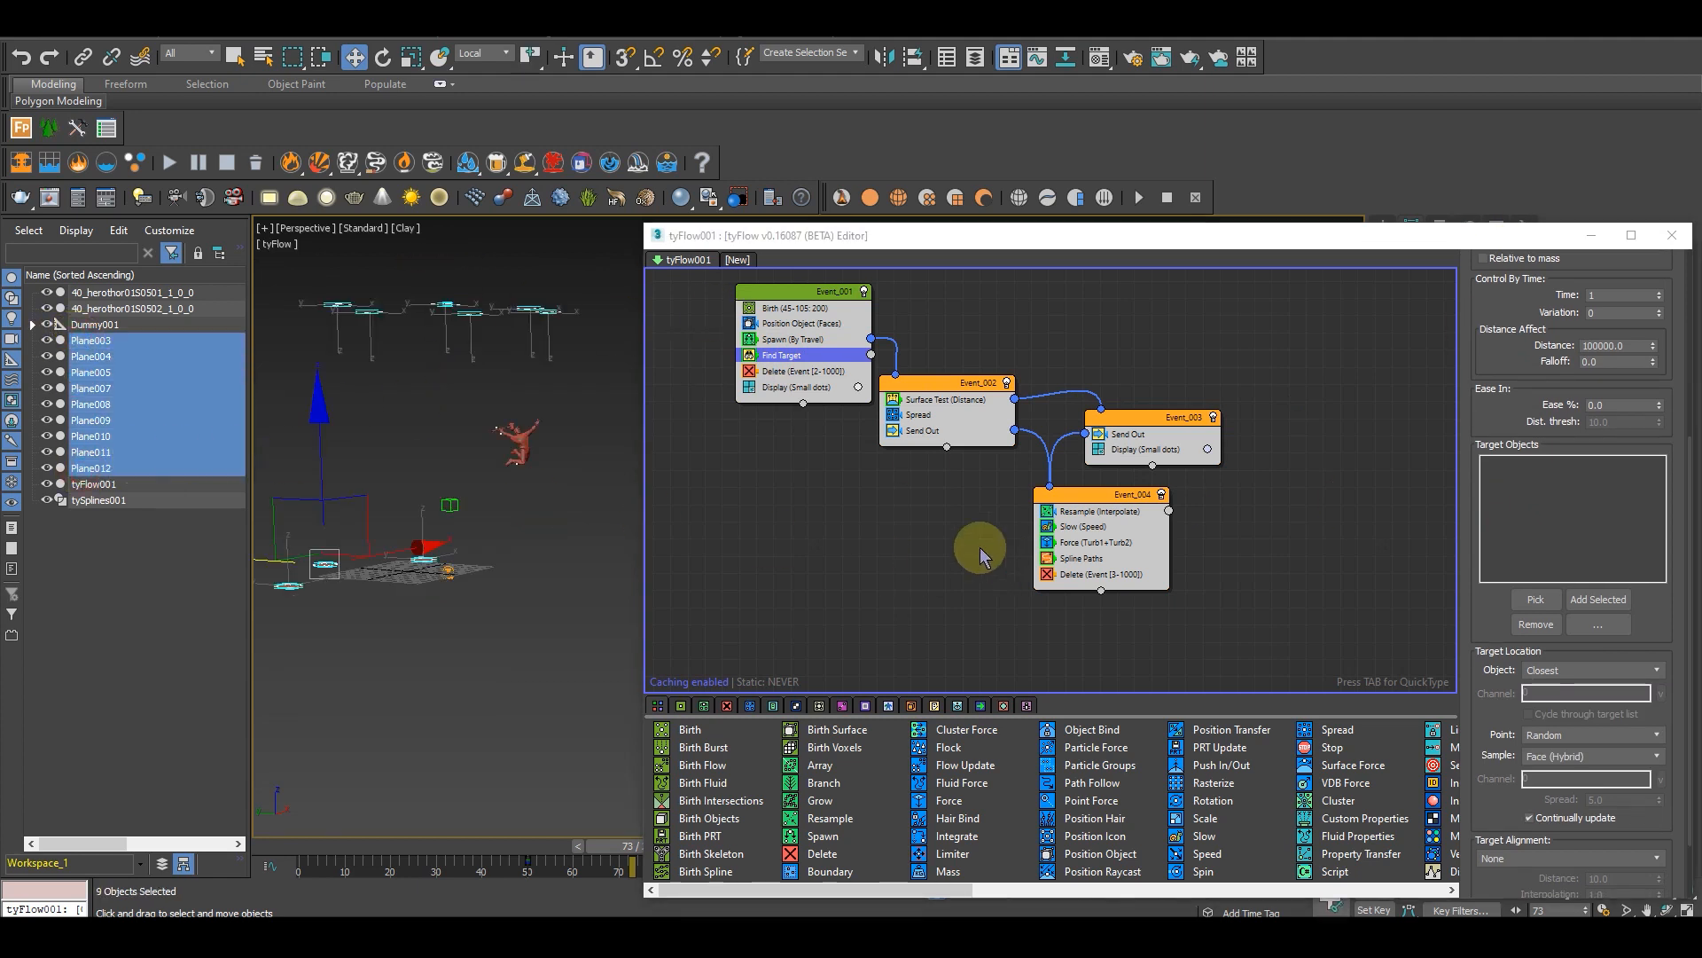
left_click(1598, 599)
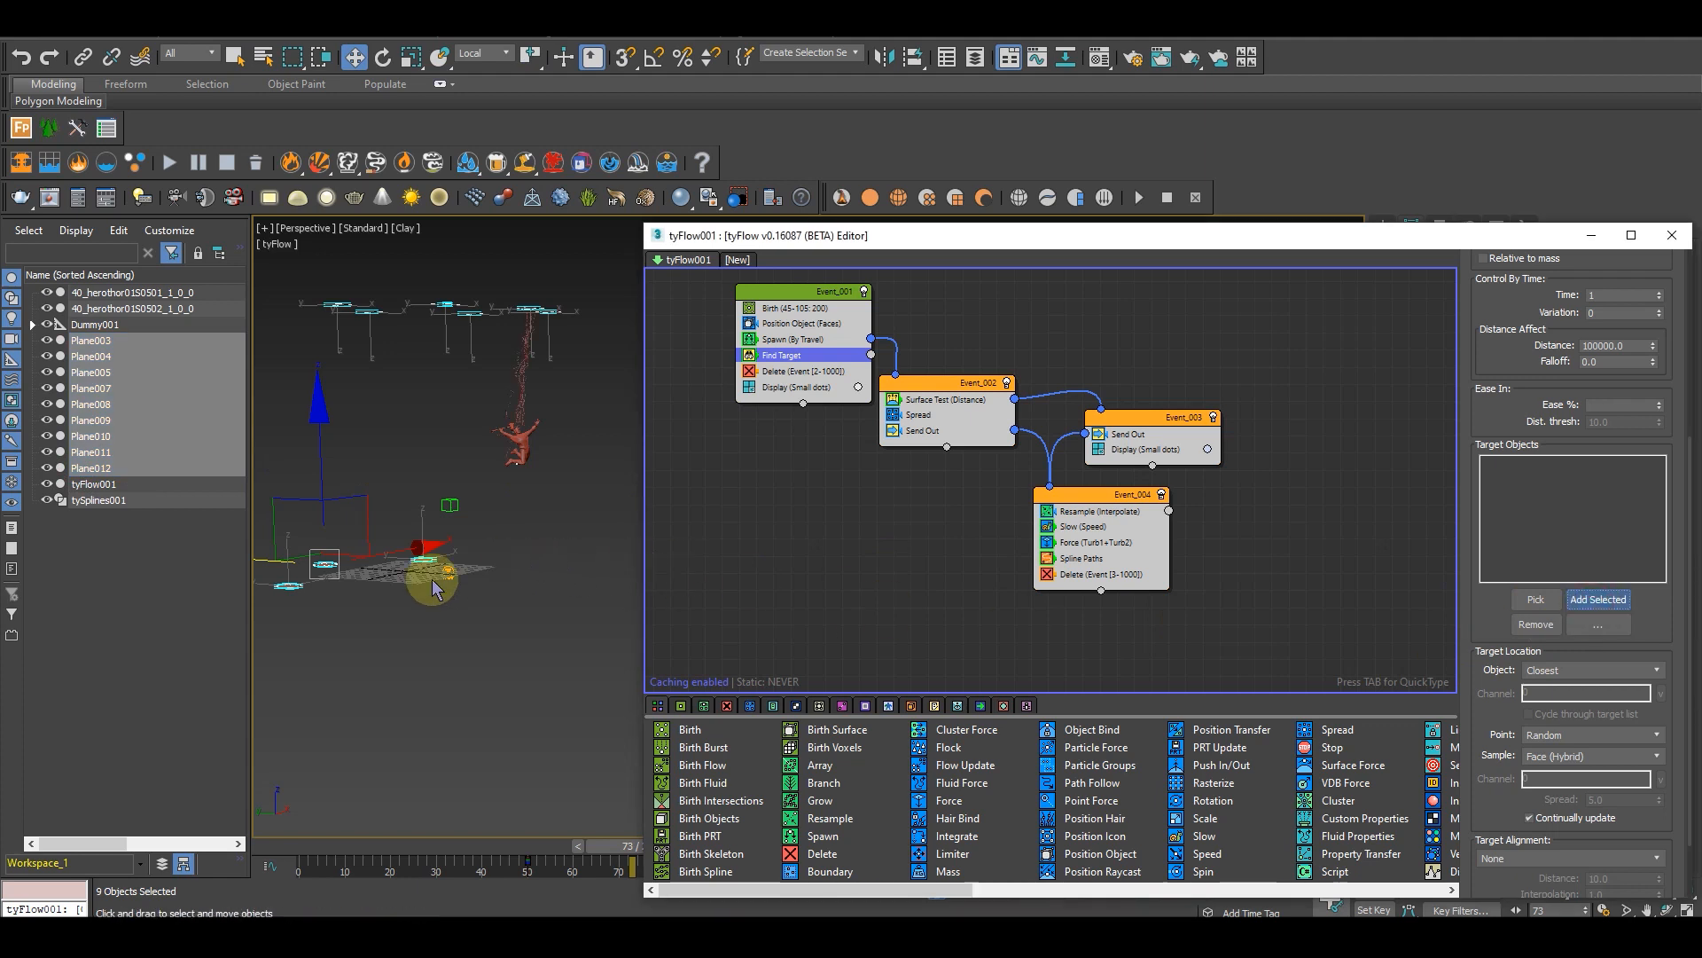
Step: Check the lightning around frame 72, then set Find Target's target point to Closest with a spread of 50
middle_click_drag(480, 605, 493, 607, "alt")
left_click_drag(618, 853, 615, 770)
middle_click_drag(561, 615, 456, 589, "alt")
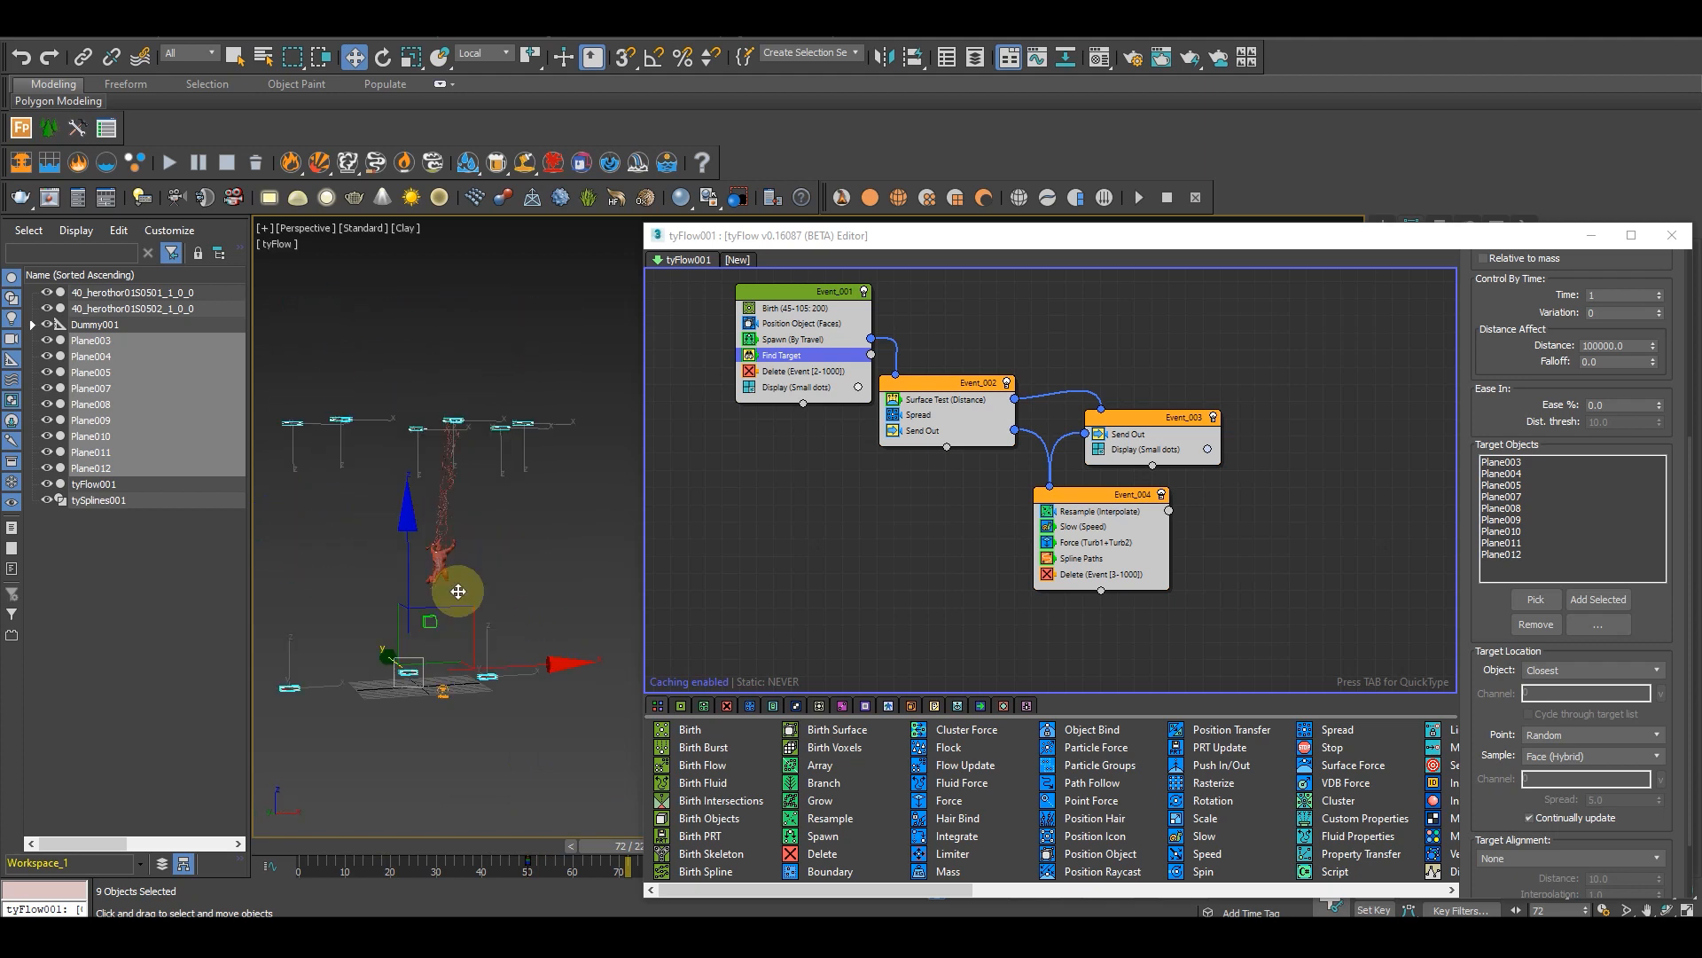
scroll(467, 511, "up", 4)
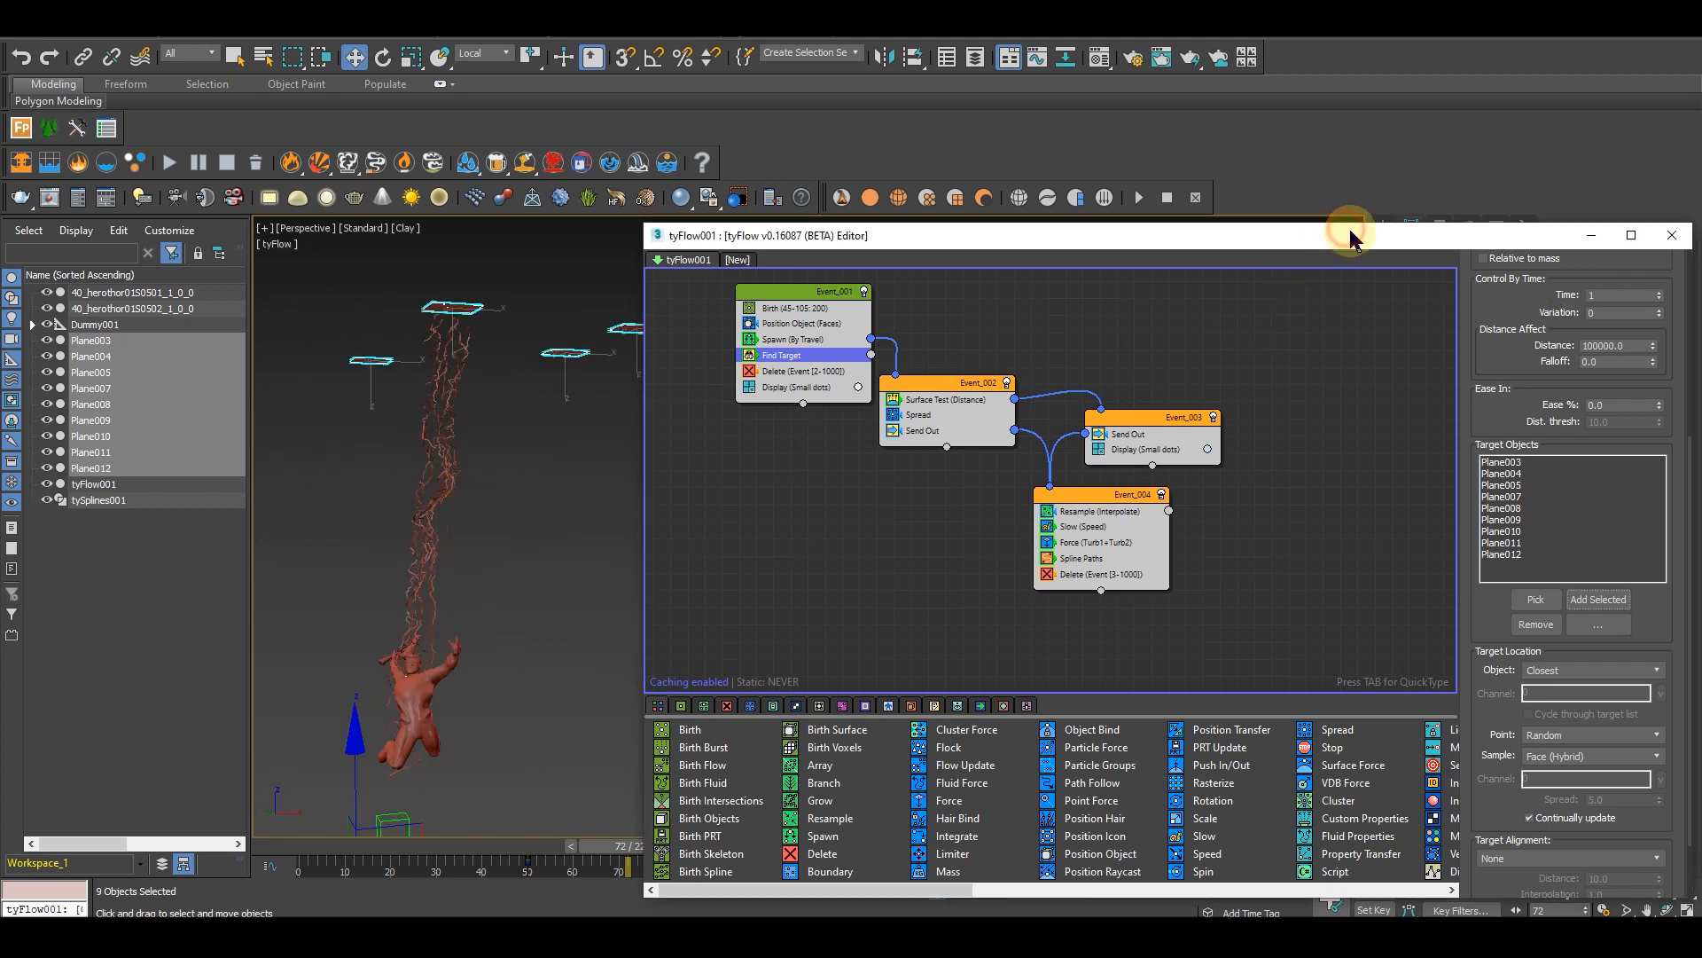
left_click_drag(1348, 236, 1271, 130)
left_click(1240, 364)
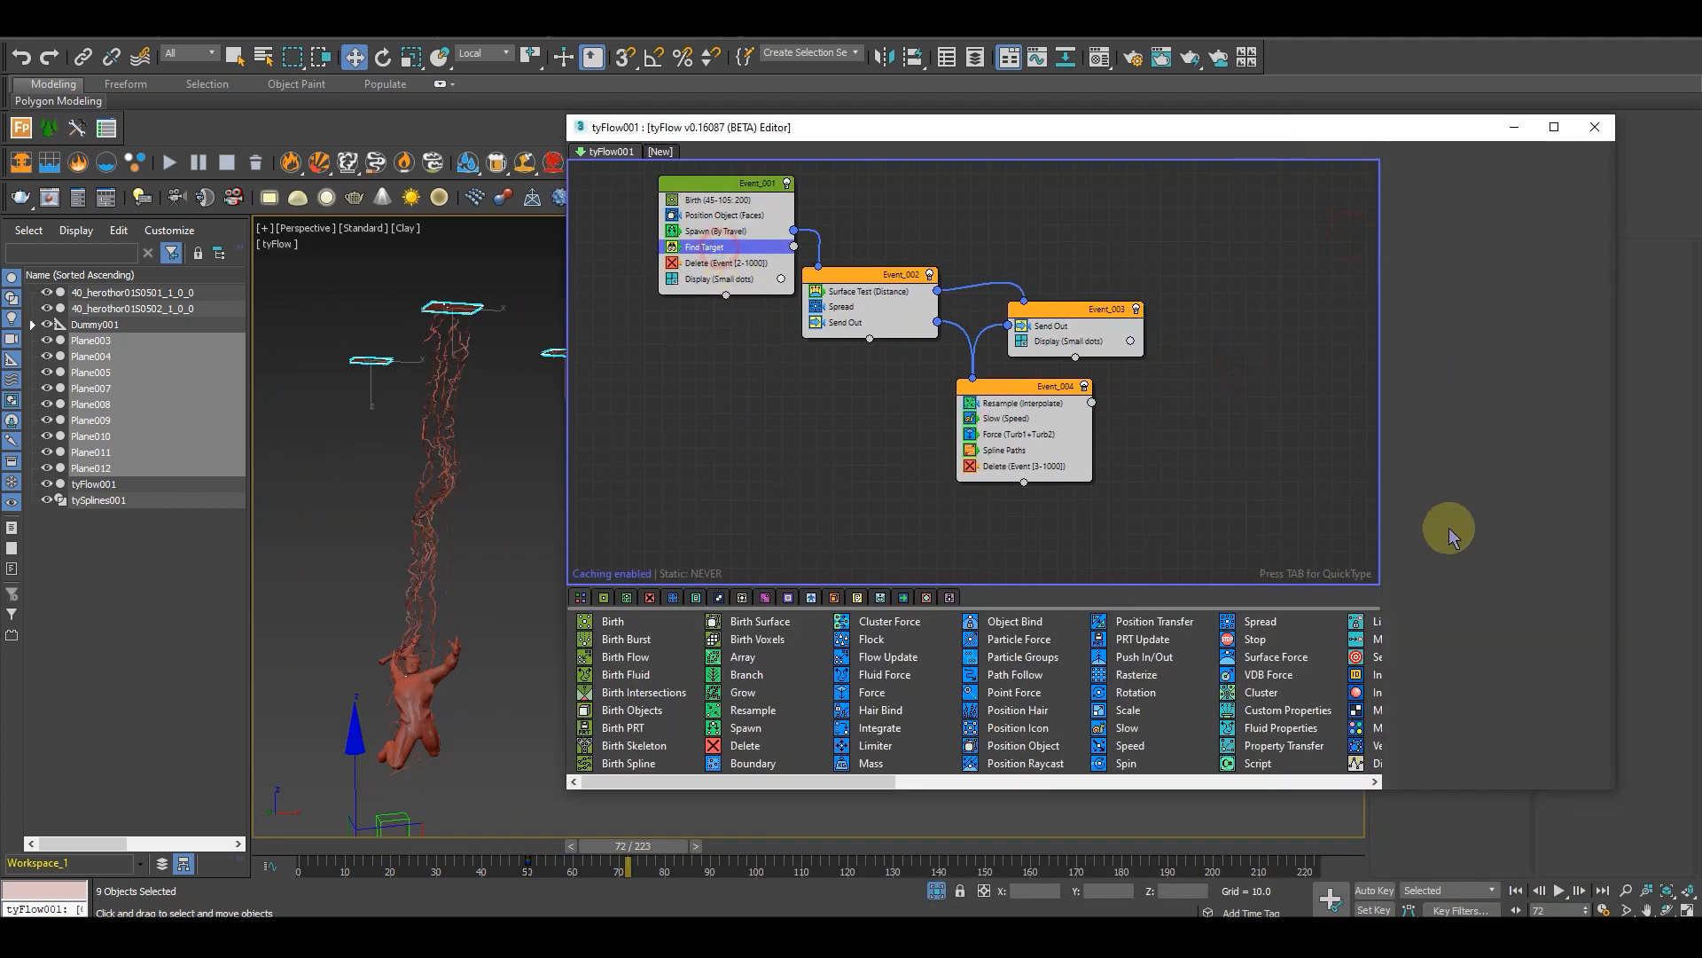
left_click_drag(1445, 612, 1433, 179)
left_click(1489, 544)
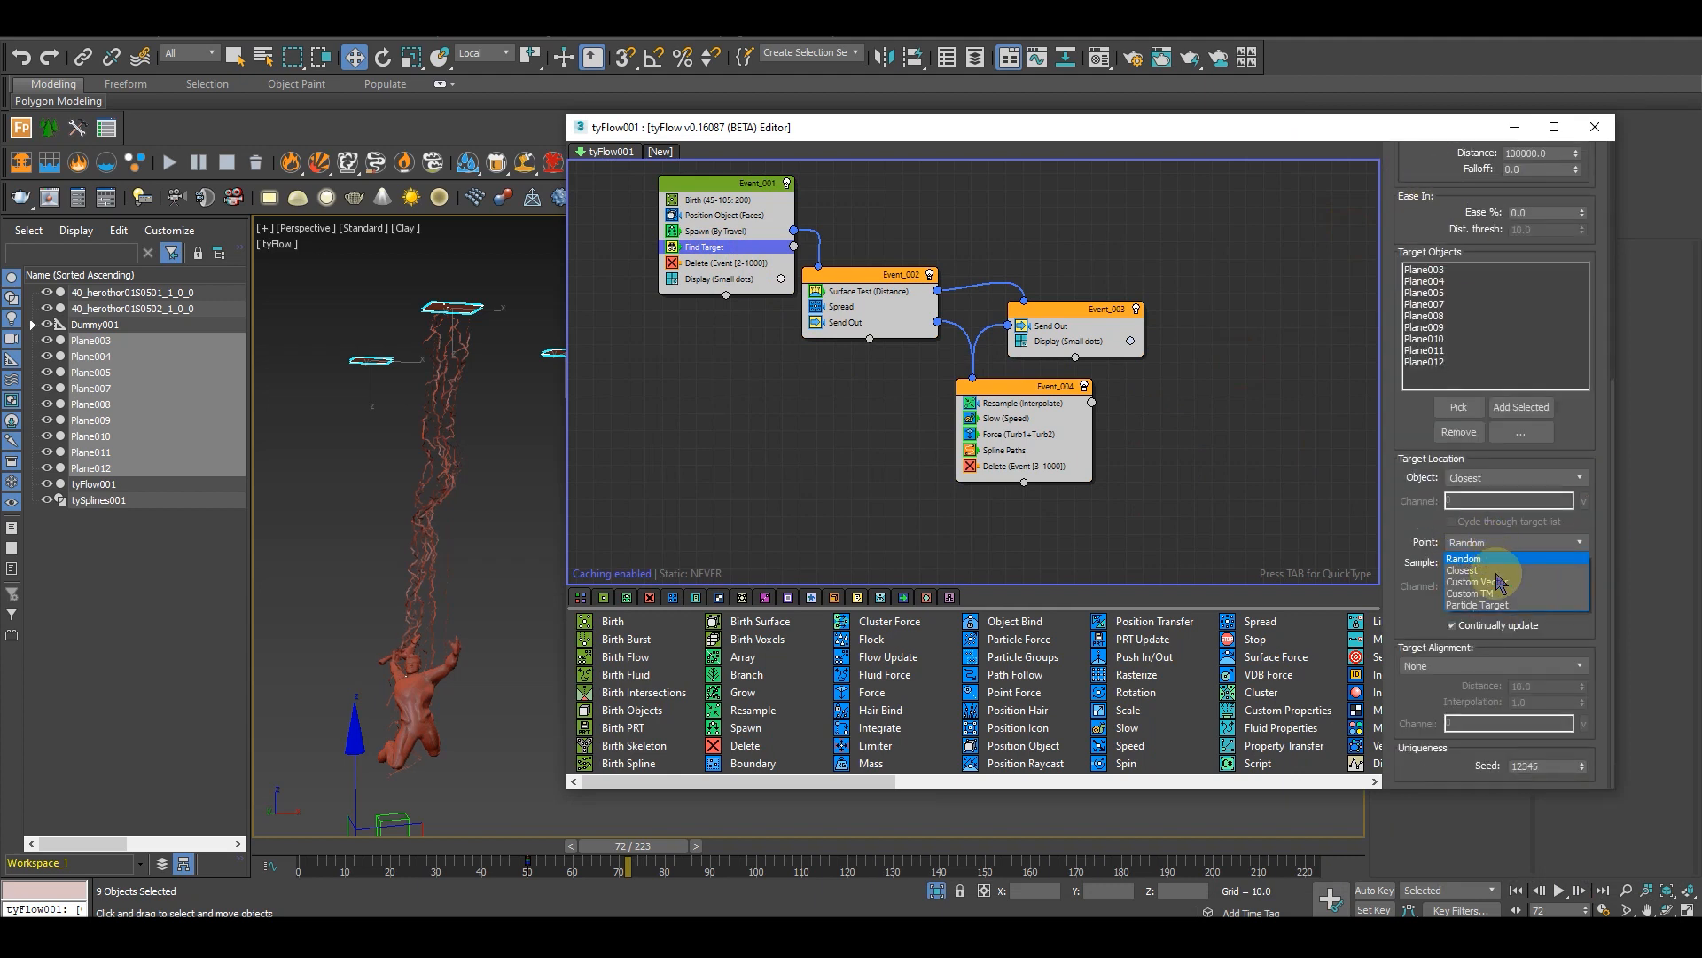
left_click(1496, 572)
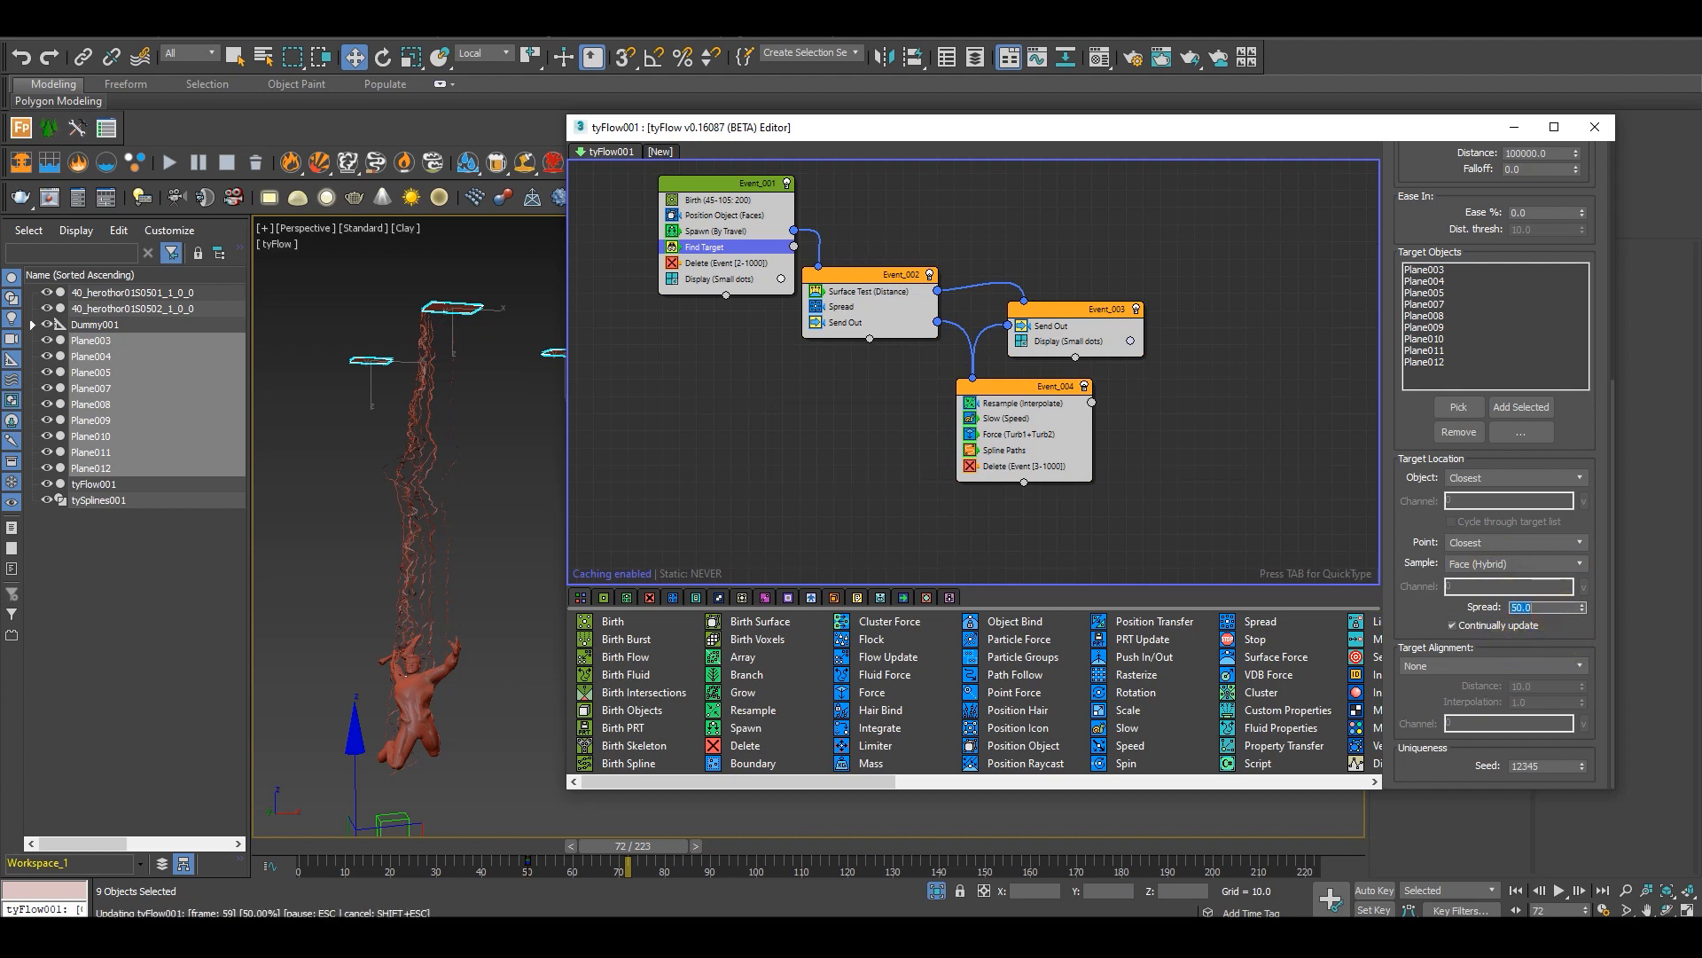
Step: Examine how the lightning connects the character to the nearest planes at frames 90 and 61, from several angles
scroll(447, 572, "down", 3)
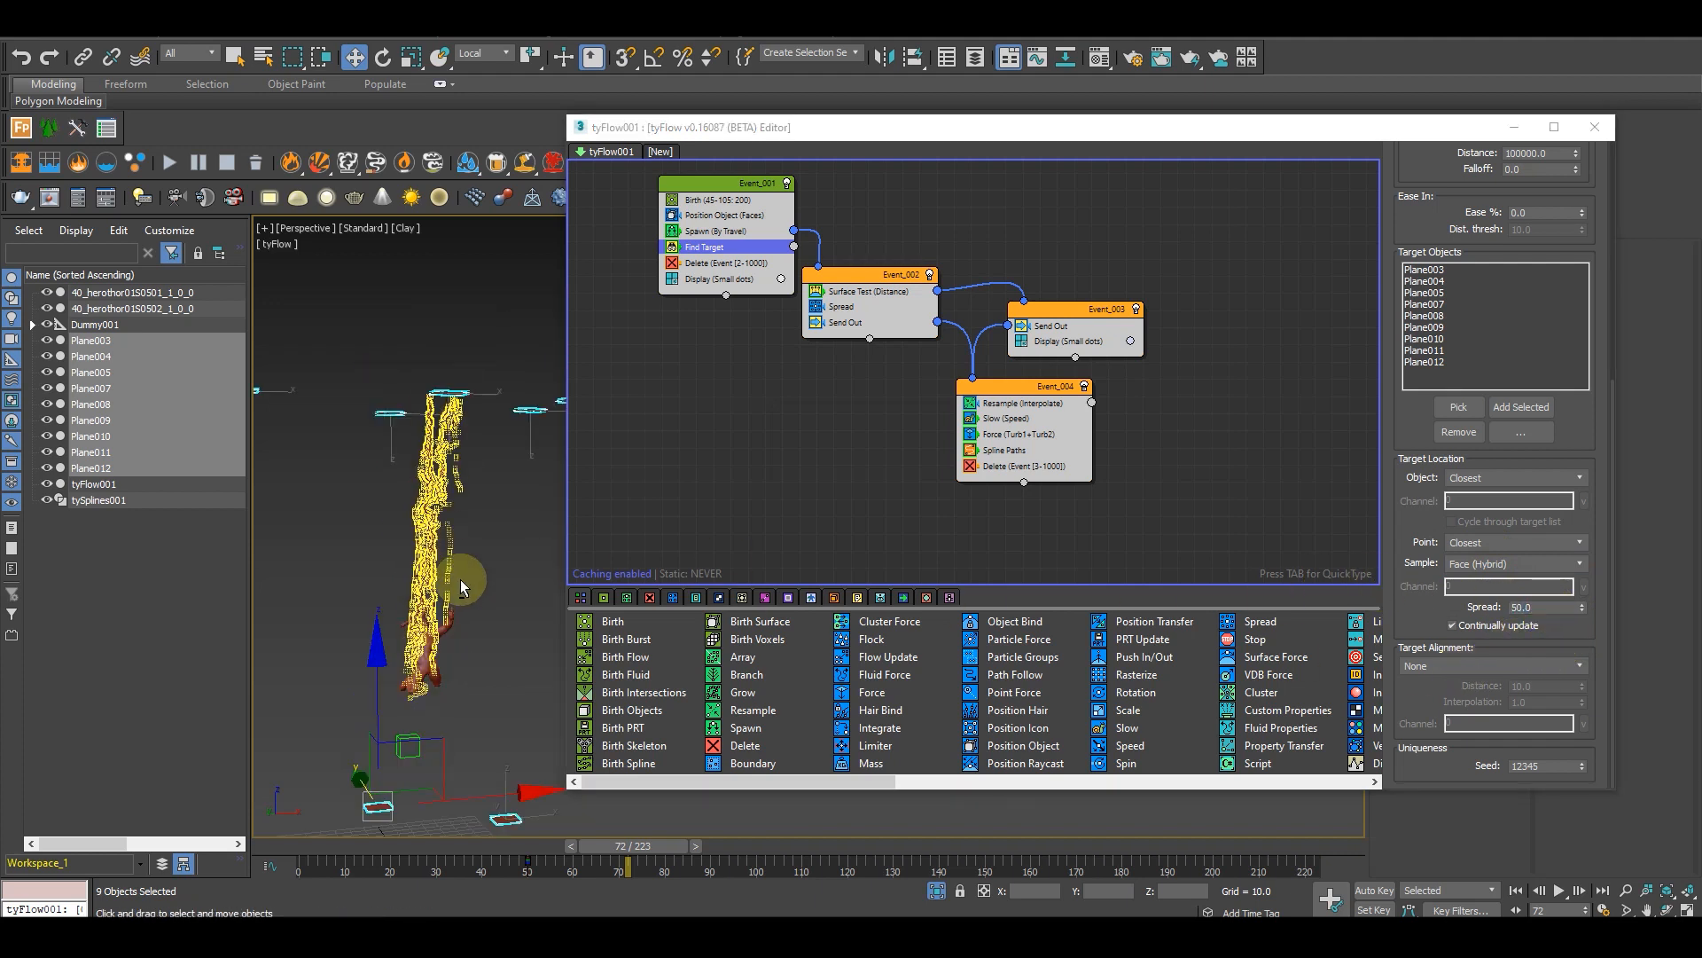
middle_click_drag(456, 589, 520, 807, "alt")
left_click(635, 837)
left_click_drag(645, 854, 710, 853)
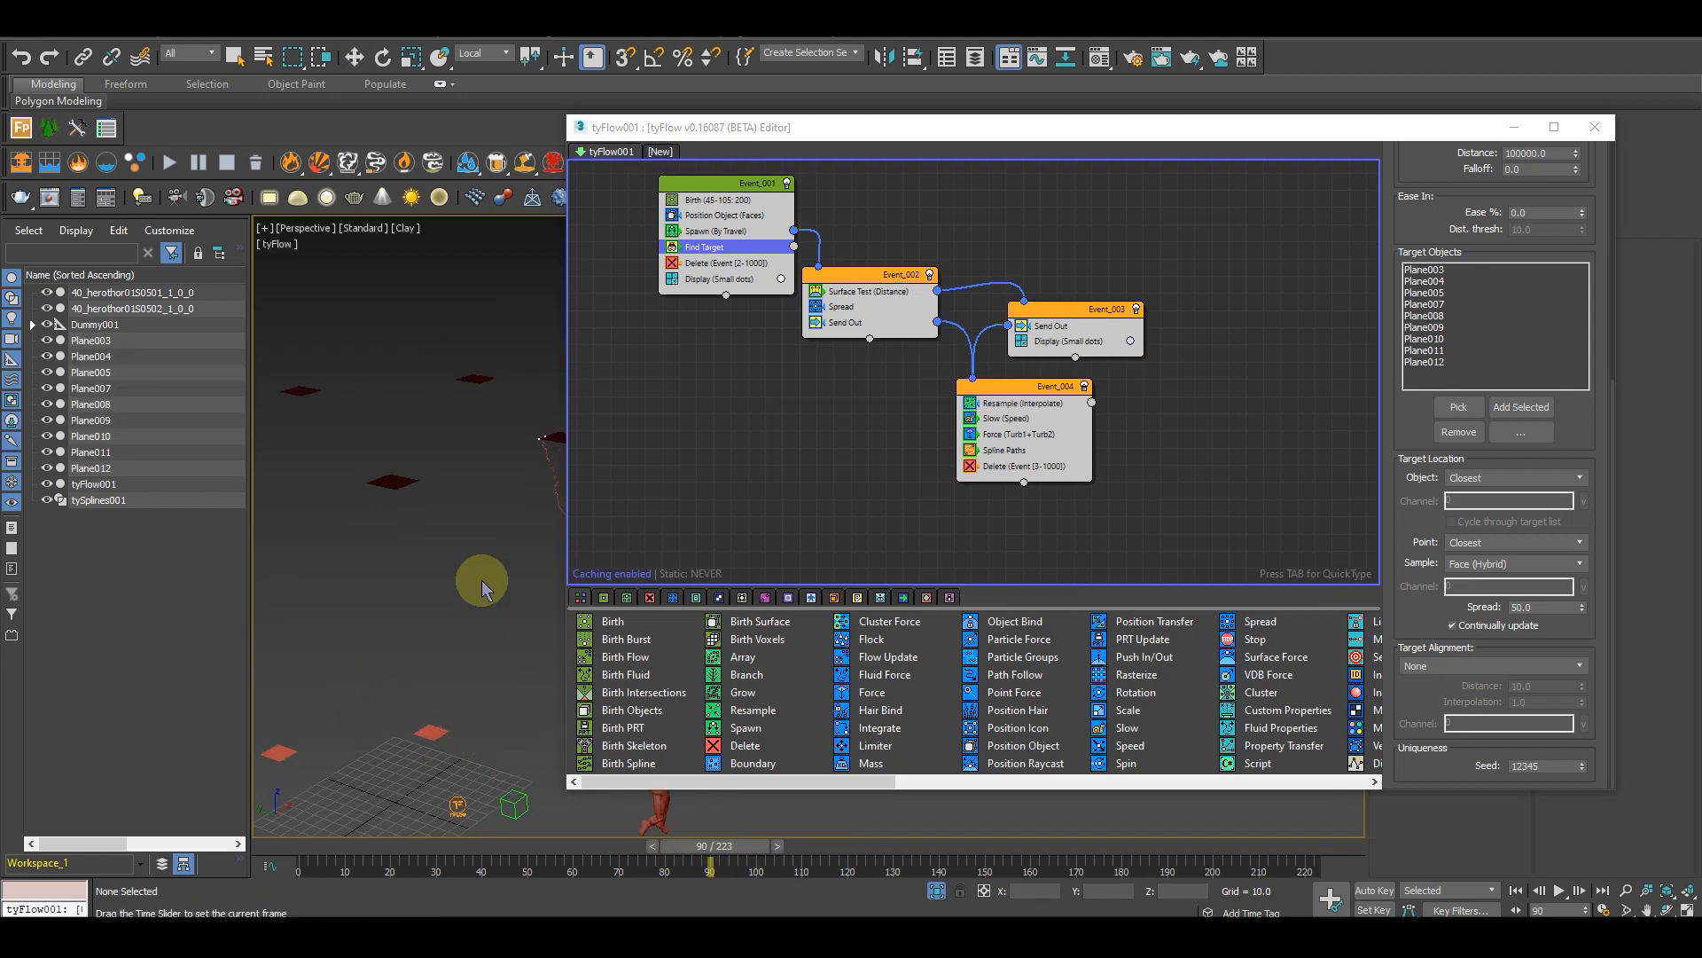
scroll(423, 492, "down", 5)
left_click_drag(435, 628, 437, 625)
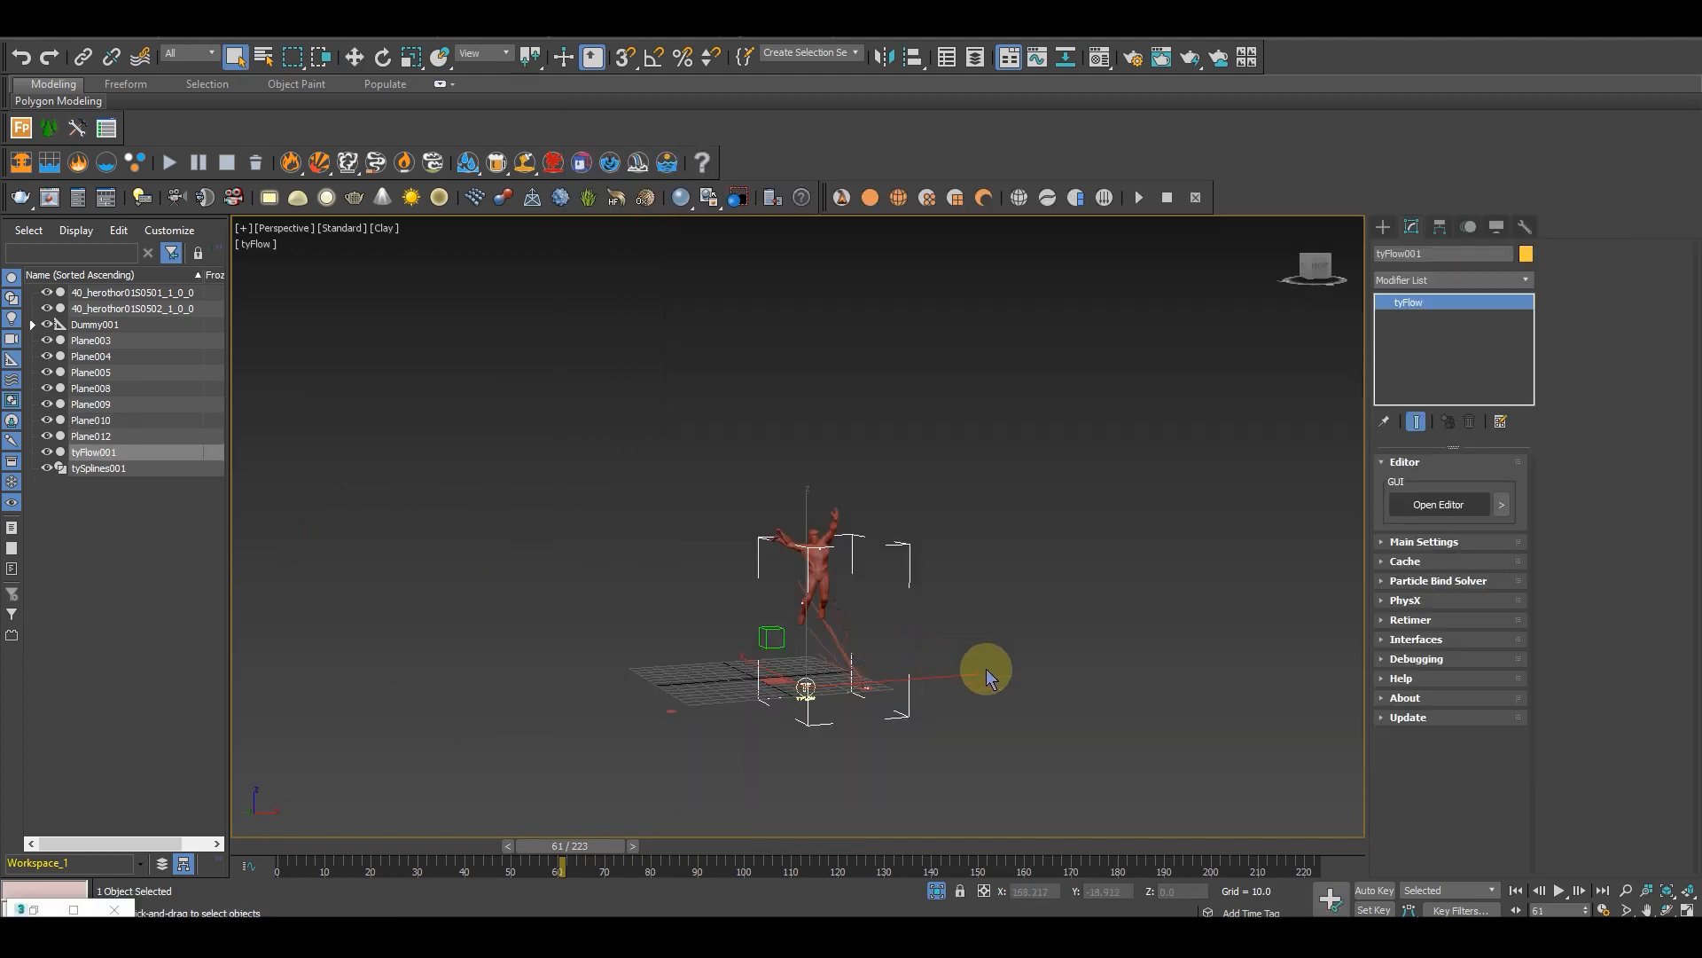
middle_click_drag(987, 669, 1073, 661, "alt")
scroll(904, 642, "up", 3)
middle_click_drag(907, 644, 922, 687, "alt")
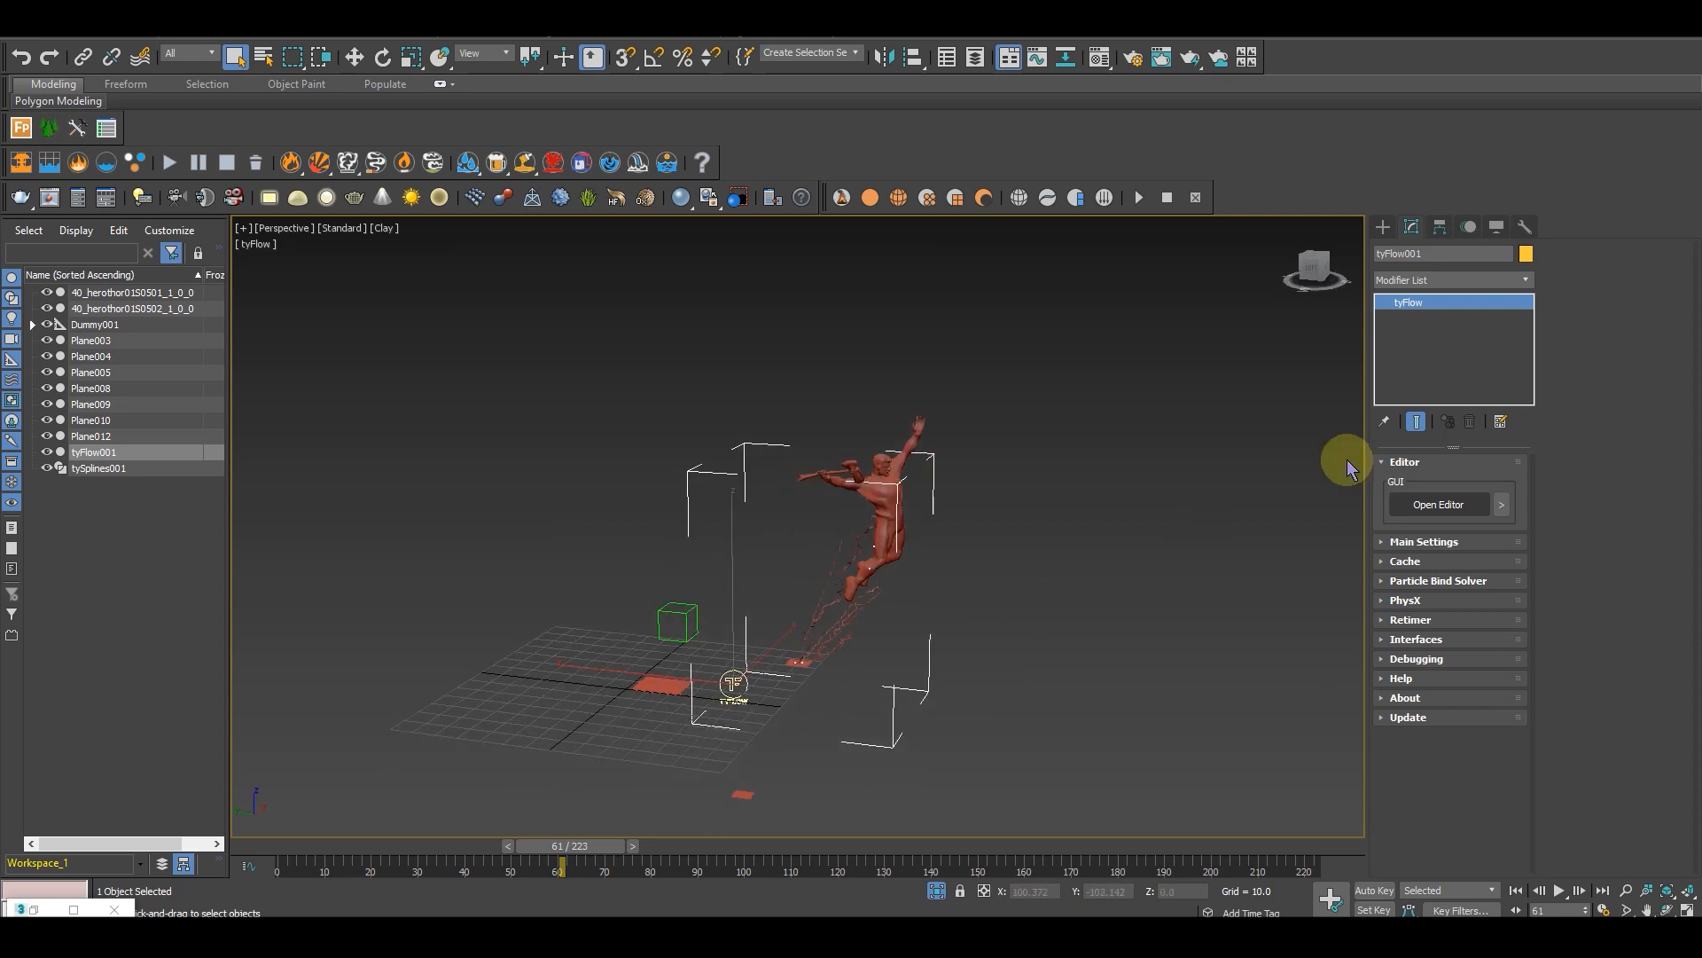
Step: Create a RingWave extended primitive on the ground near the character, with a radius of about 90 and ring width of about 34
left_click(1383, 226)
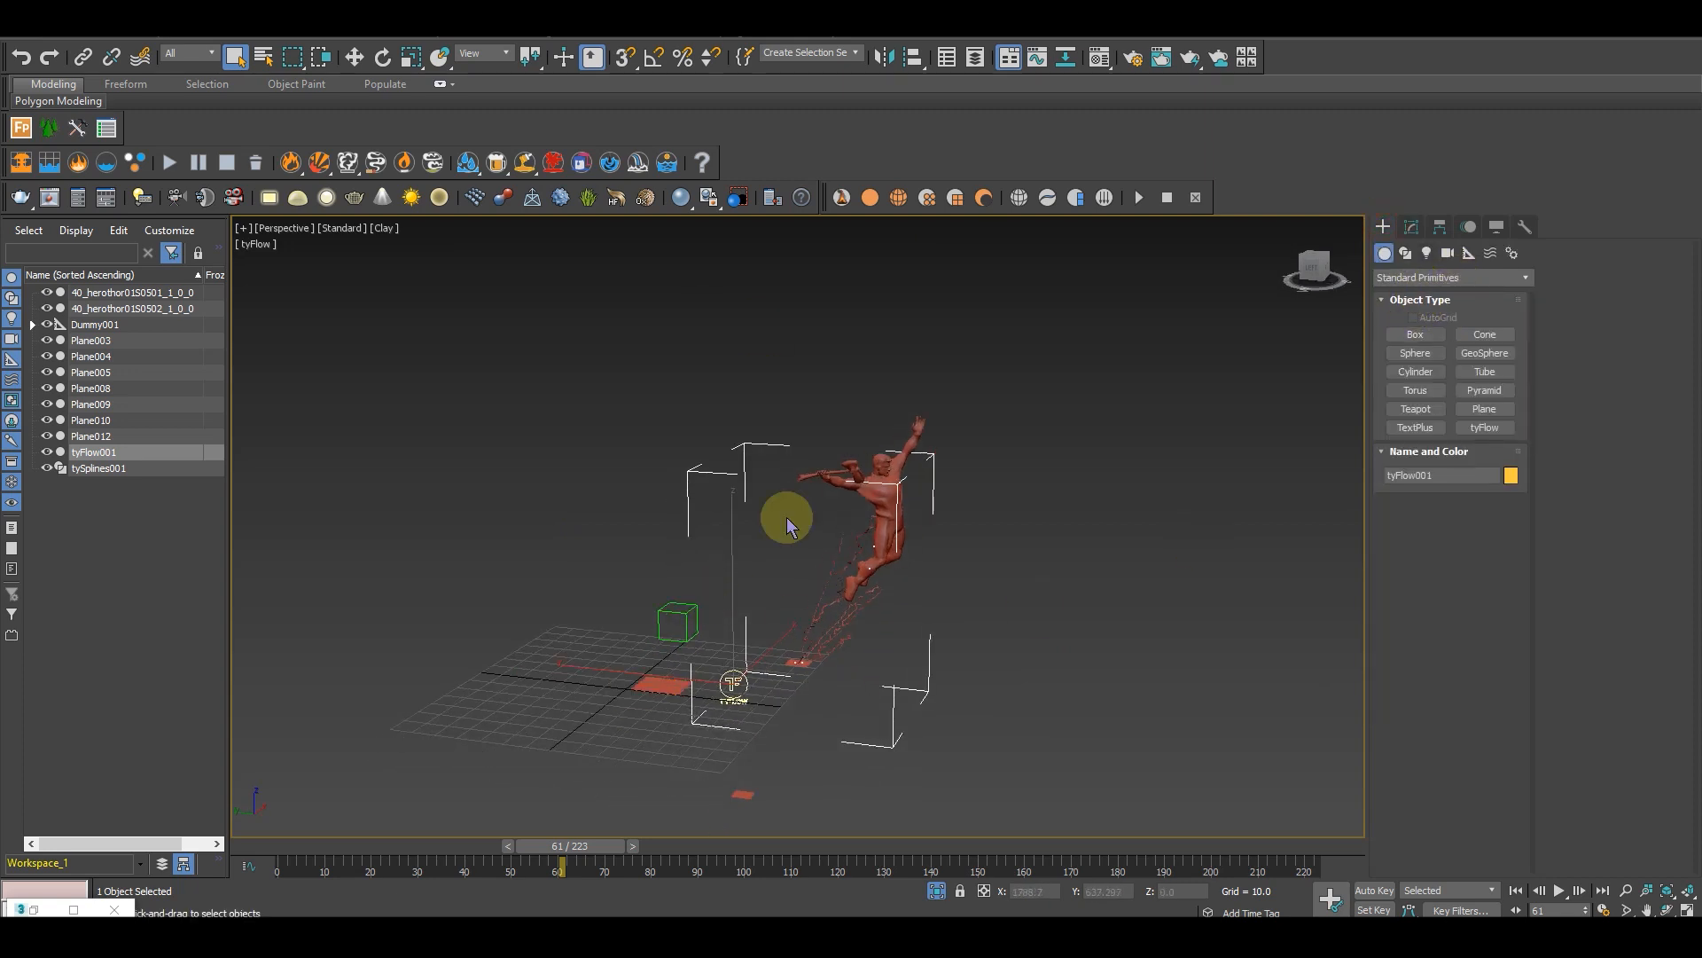
scroll(791, 555, "down", 3)
middle_click_drag(931, 660, 1007, 603, "alt")
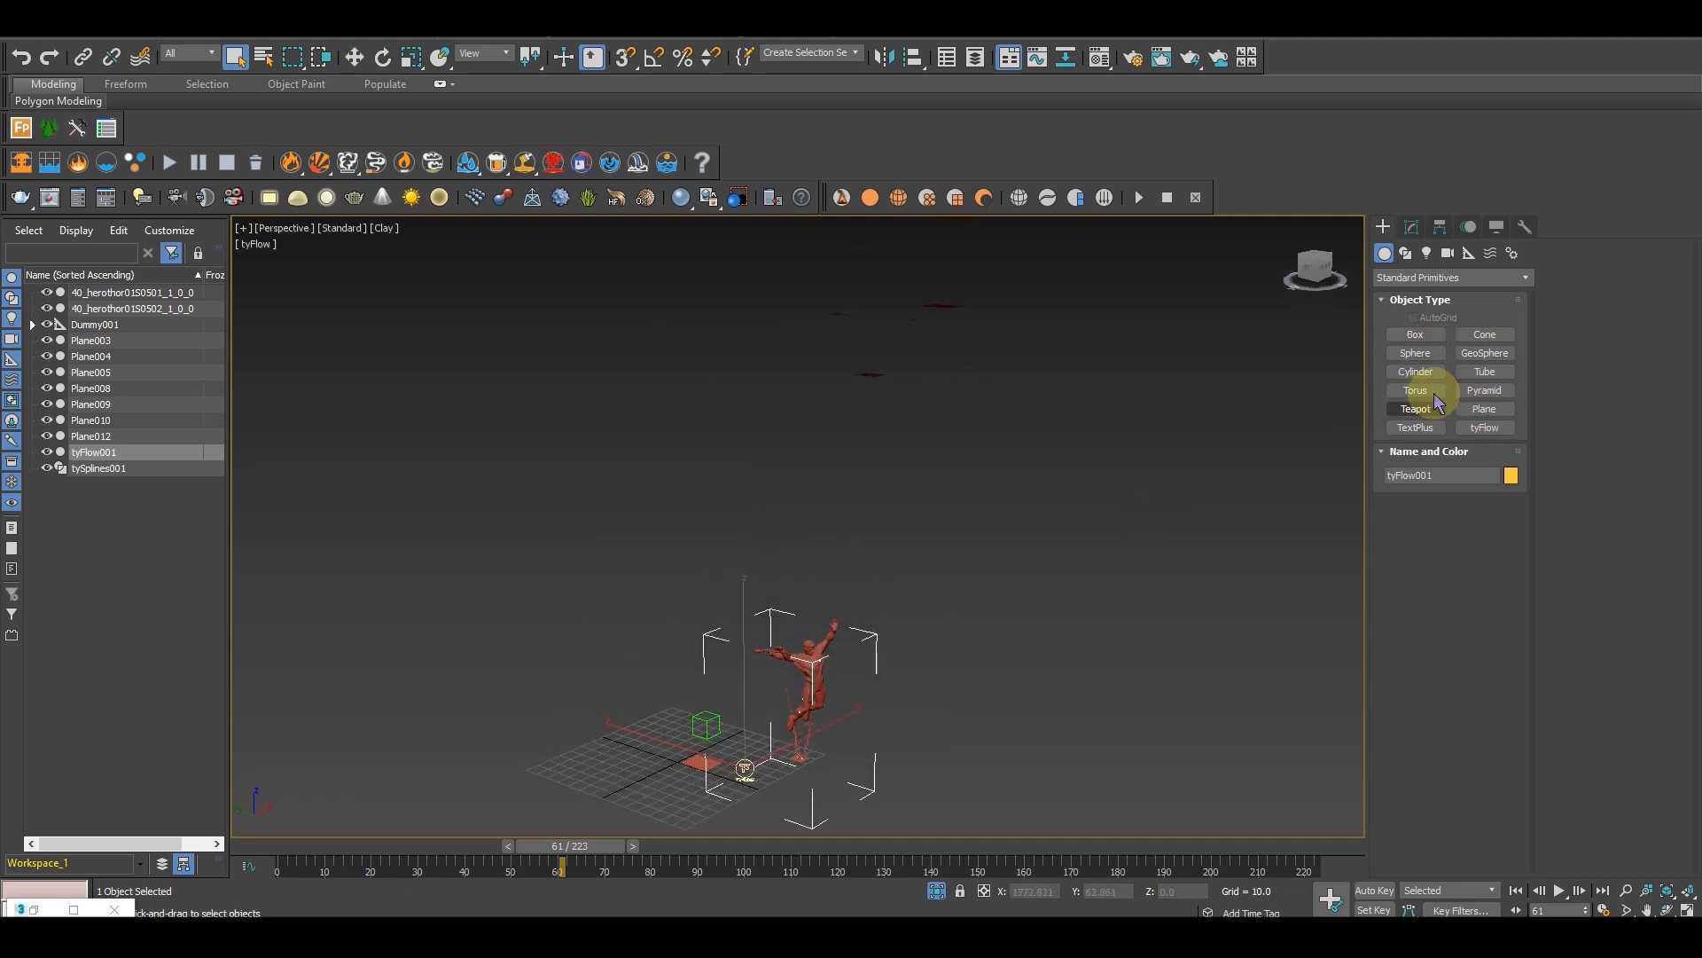
left_click(1393, 278)
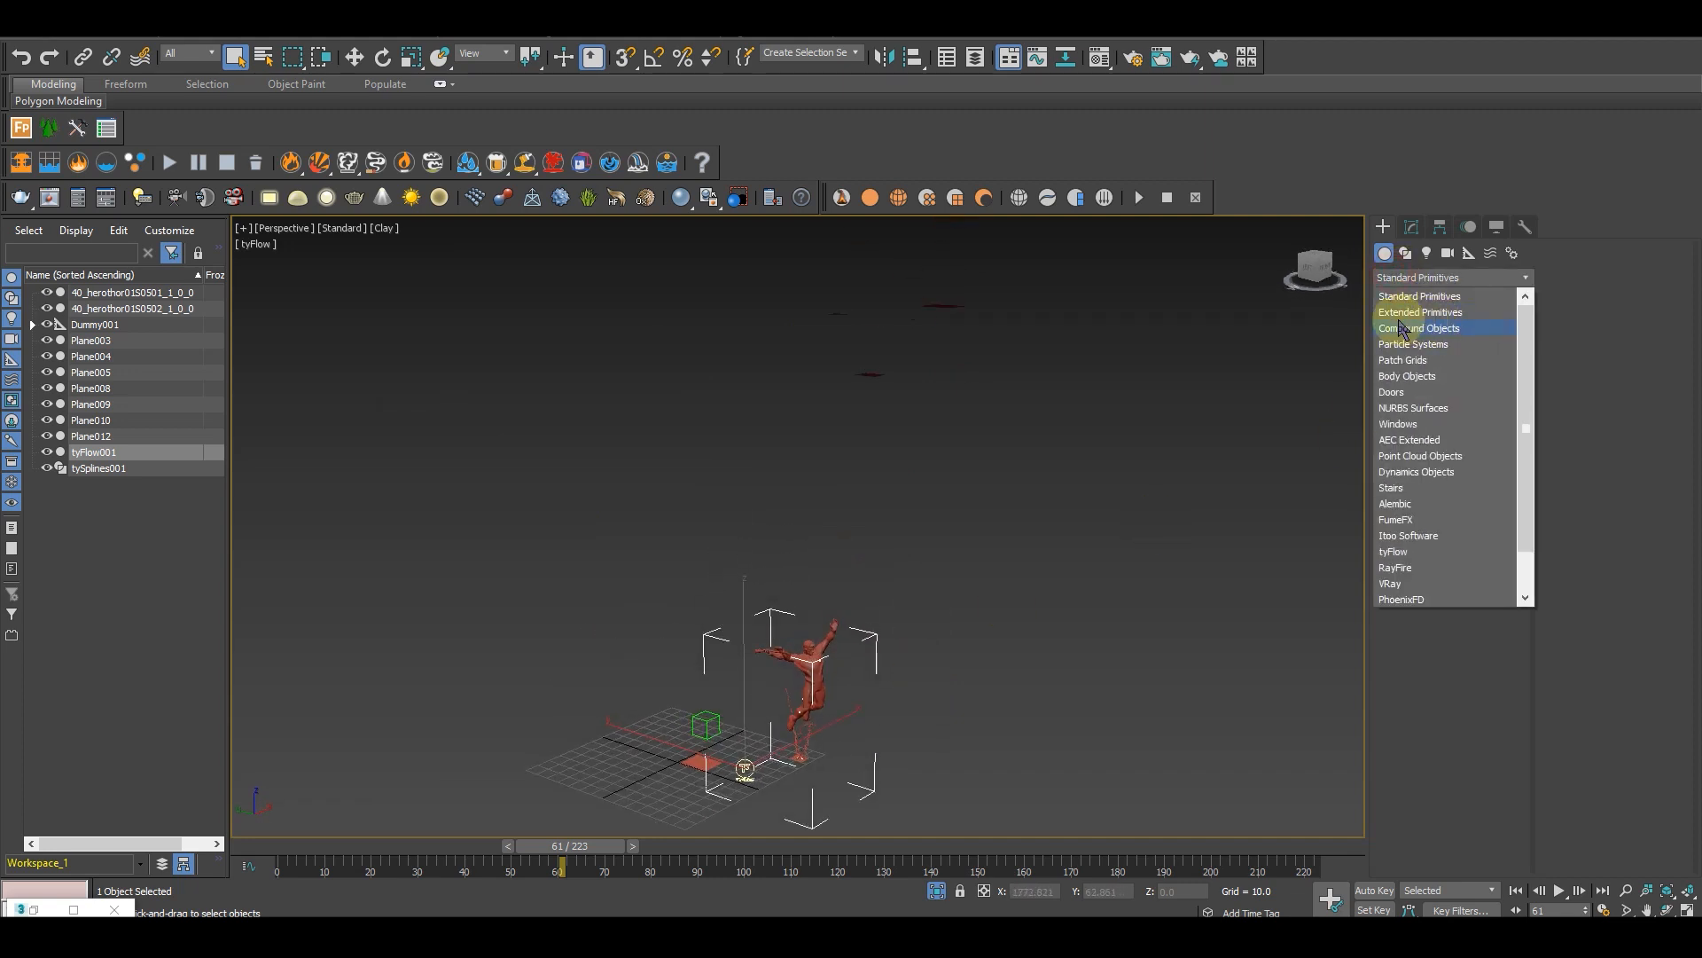
left_click(1420, 312)
left_click(1426, 430)
middle_click_drag(880, 683, 848, 614)
left_click_drag(878, 630, 992, 696)
left_click(952, 674)
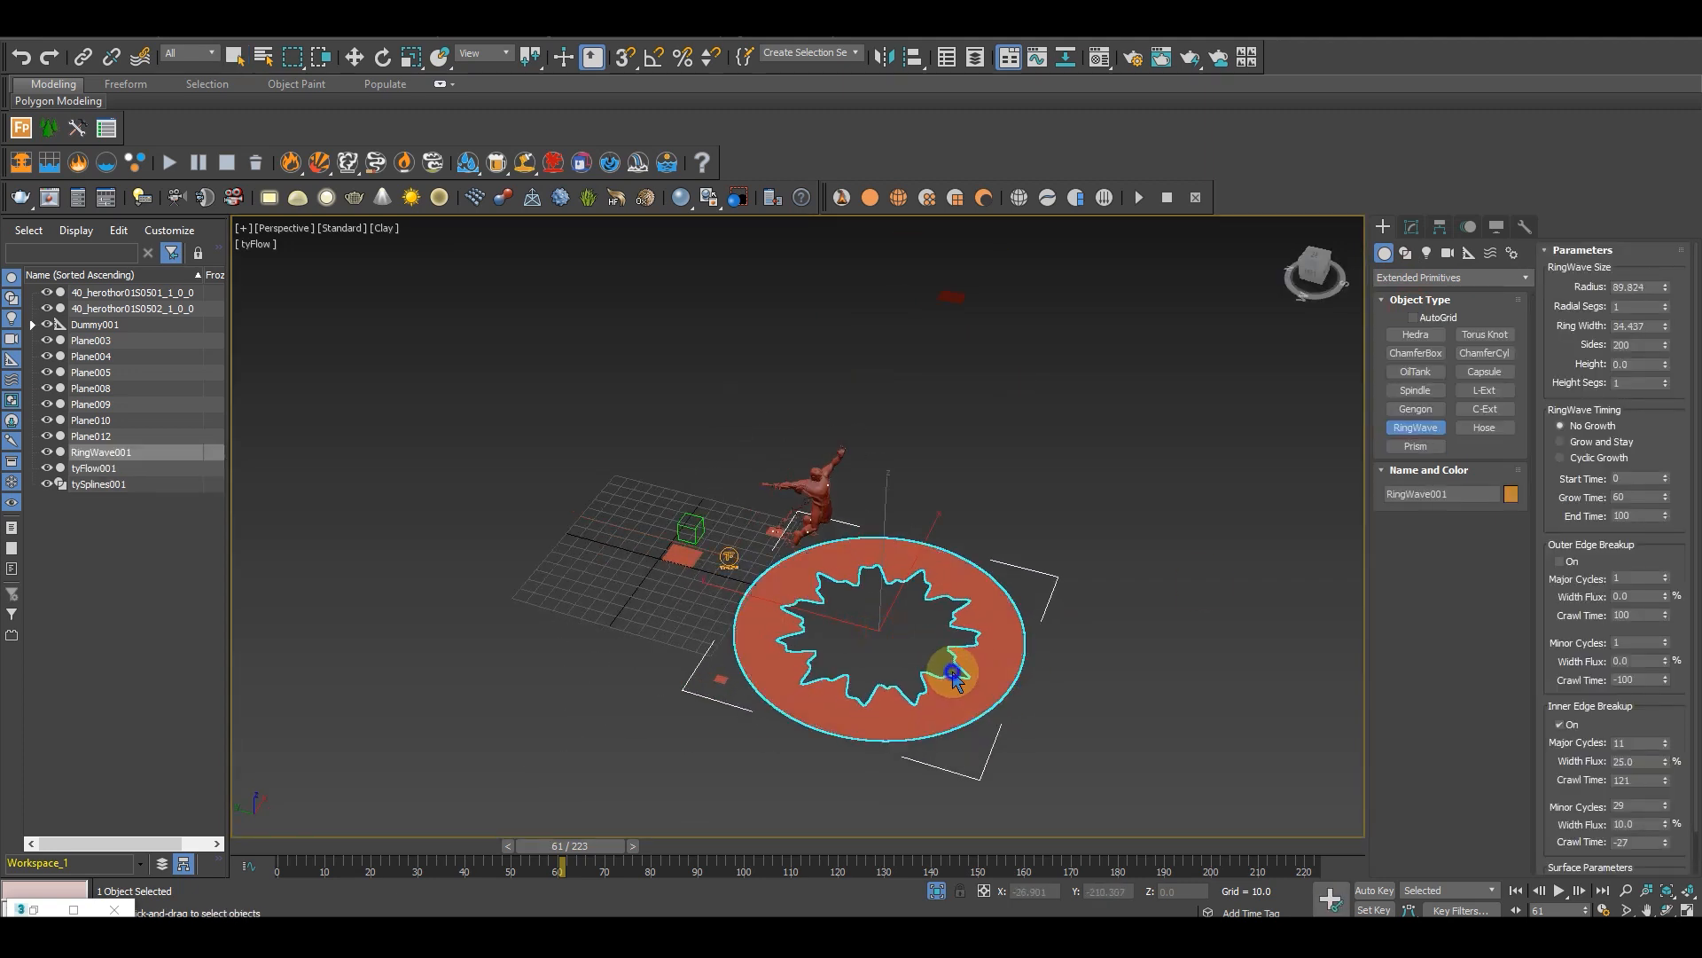
right_click(952, 674)
Step: Move the ring in the top view to about X -10, Y -115 so it surrounds the character
scroll(939, 656, "down", 6)
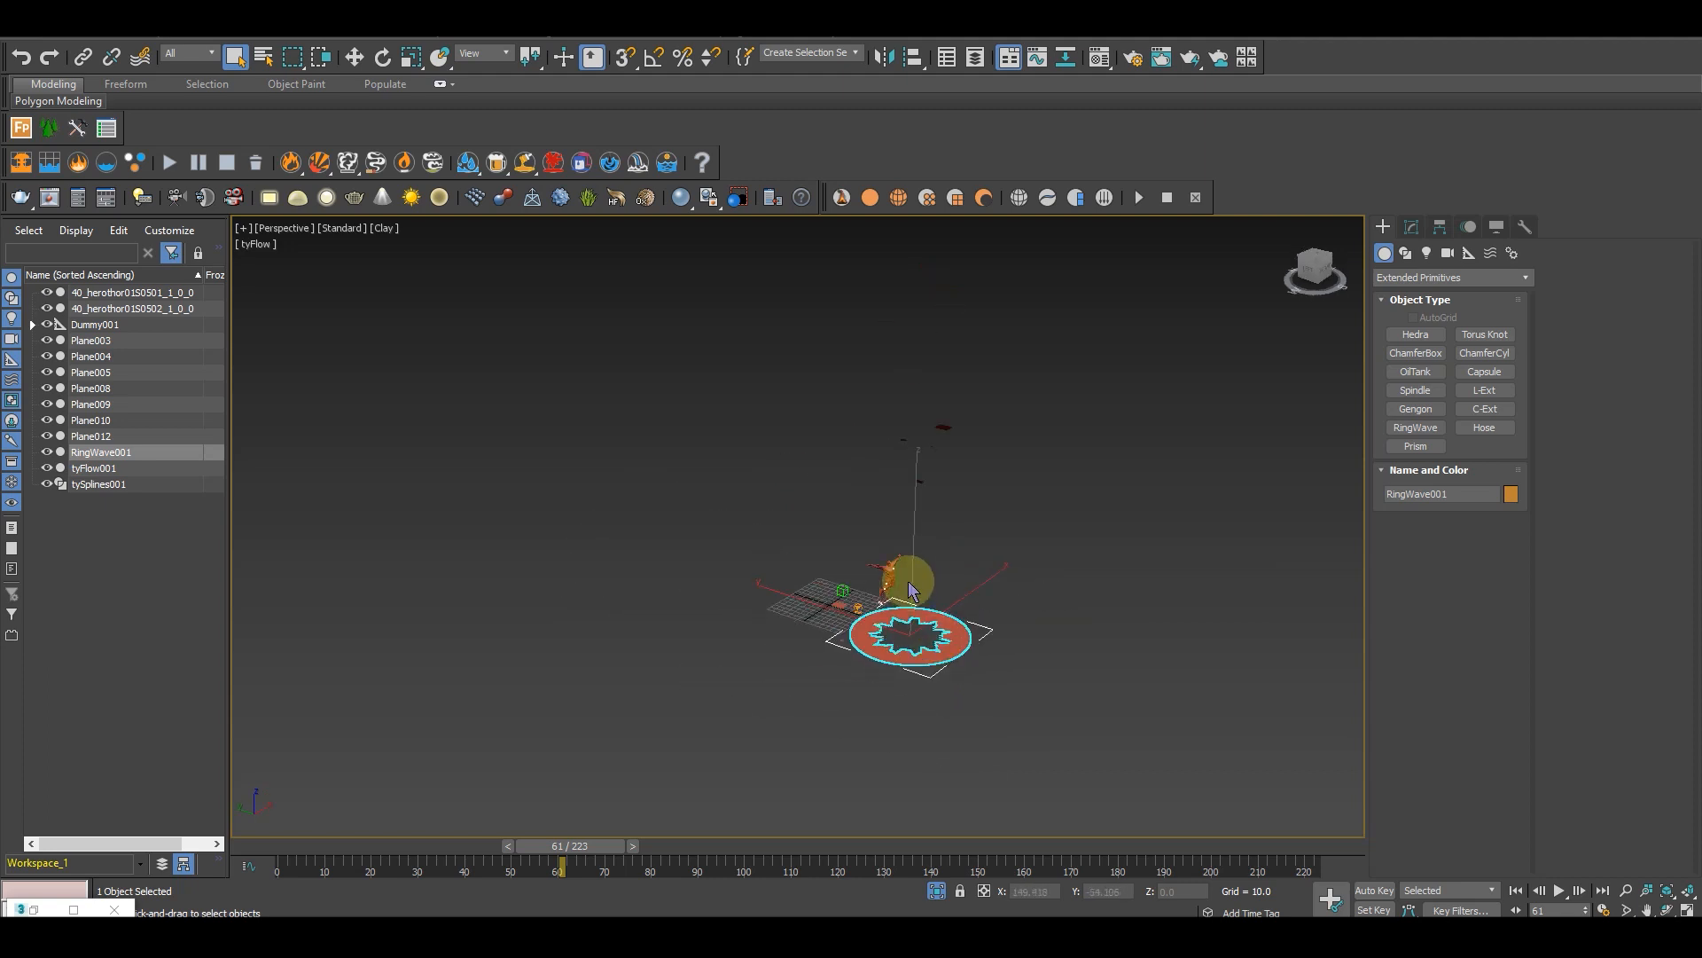
key("t")
scroll(885, 595, "down", 4)
key("w")
left_click_drag(803, 629, 812, 546)
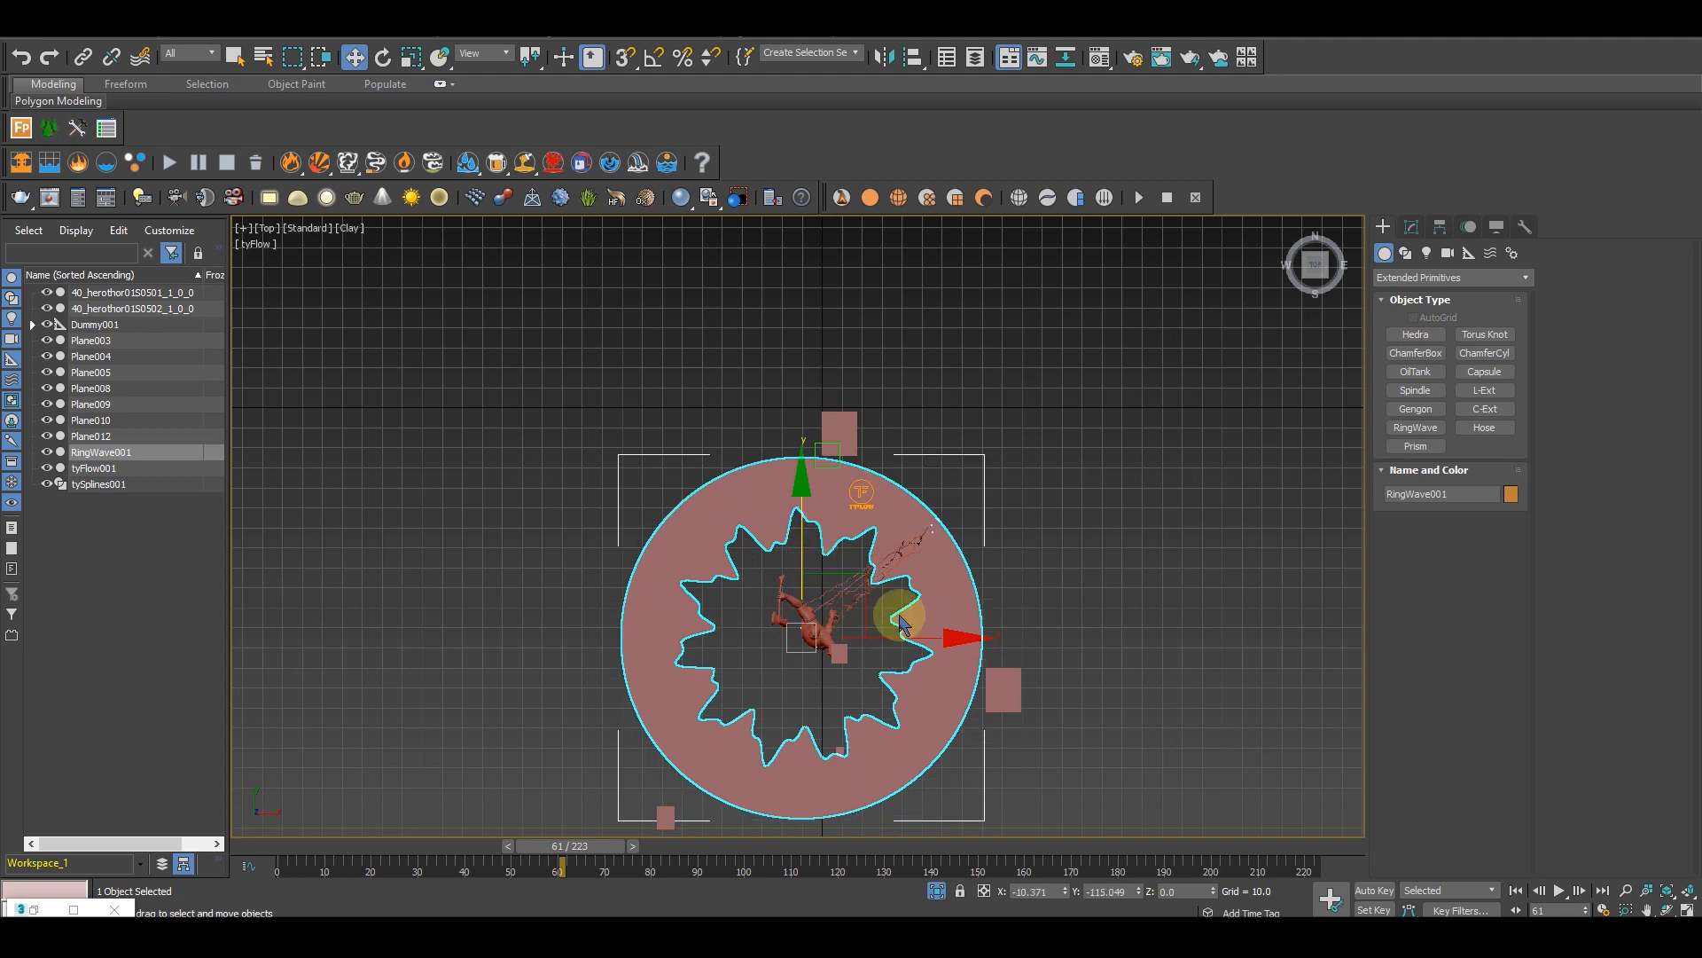
Step: Raise the ring in the perspective view to about Z 296, level with the overhead planes
key("p")
left_click_drag(945, 552, 975, 327)
scroll(976, 418, "up", 4)
middle_click_drag(1028, 496, 890, 377, "alt")
left_click_drag(897, 341, 898, 316)
middle_click_drag(942, 384, 1019, 502, "alt")
scroll(1018, 507, "down", 4)
left_click_drag(924, 328, 969, 471)
Step: Examine the raised ring relative to the lightning and airborne character around frames 79 and 80
left_click_drag(543, 851, 650, 846)
middle_click_drag(863, 646, 887, 704, "alt")
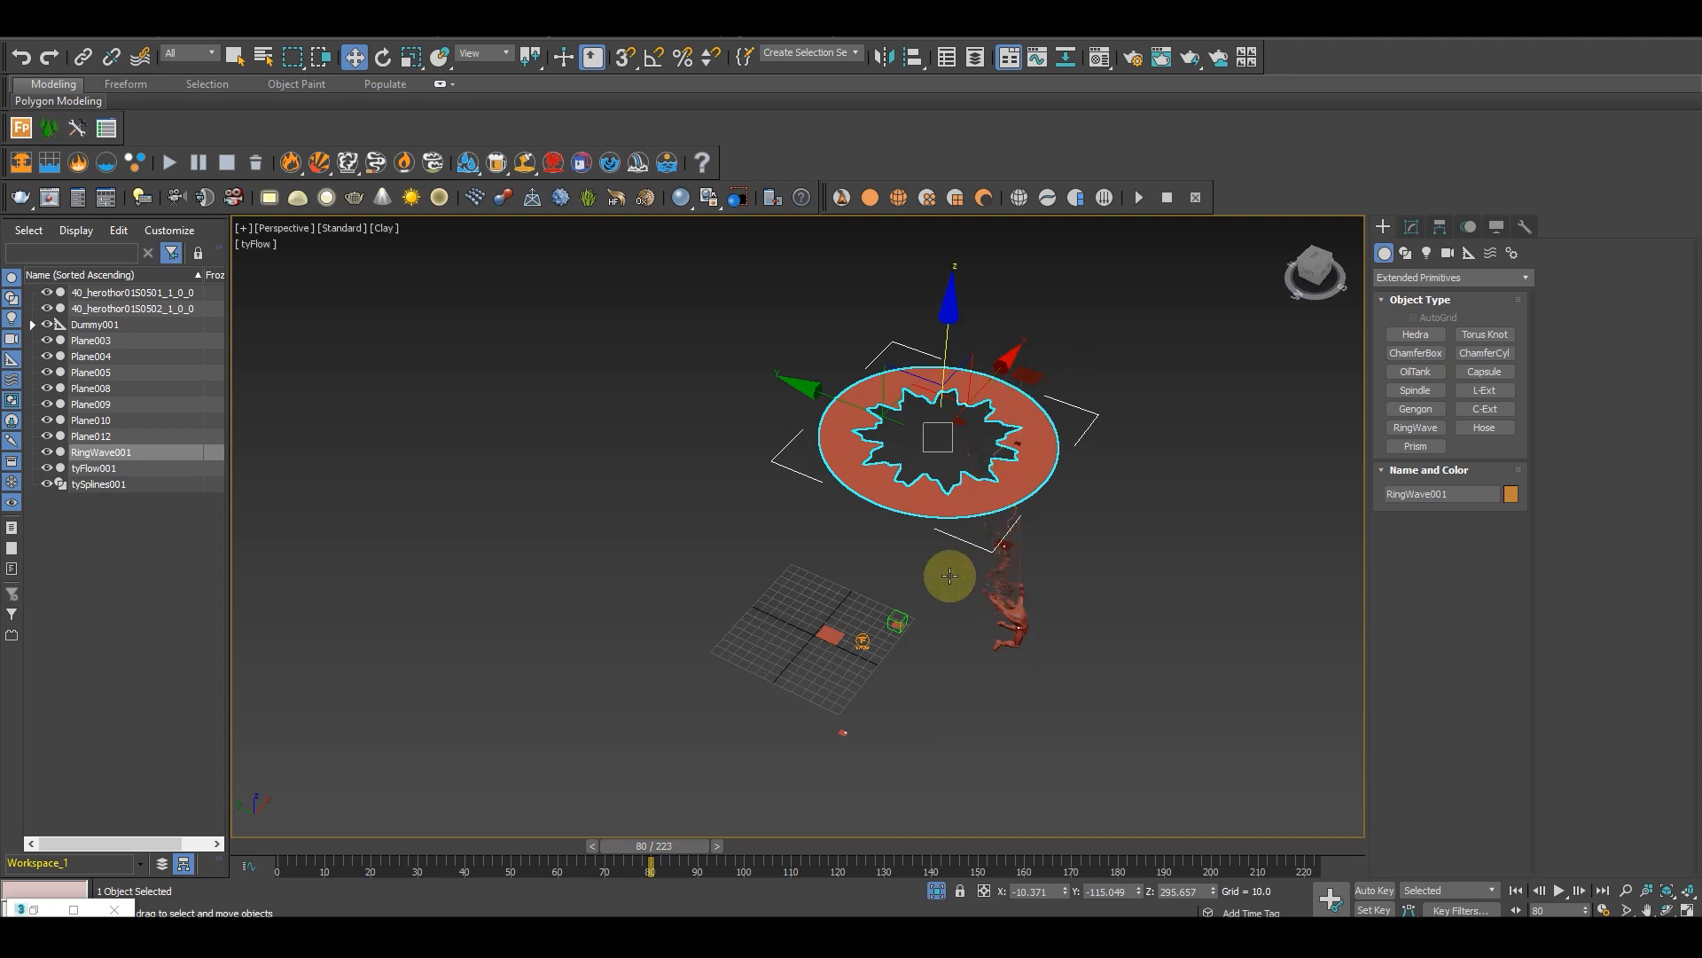
middle_click_drag(949, 575, 1022, 455, "alt")
middle_click_drag(984, 637, 934, 585, "alt")
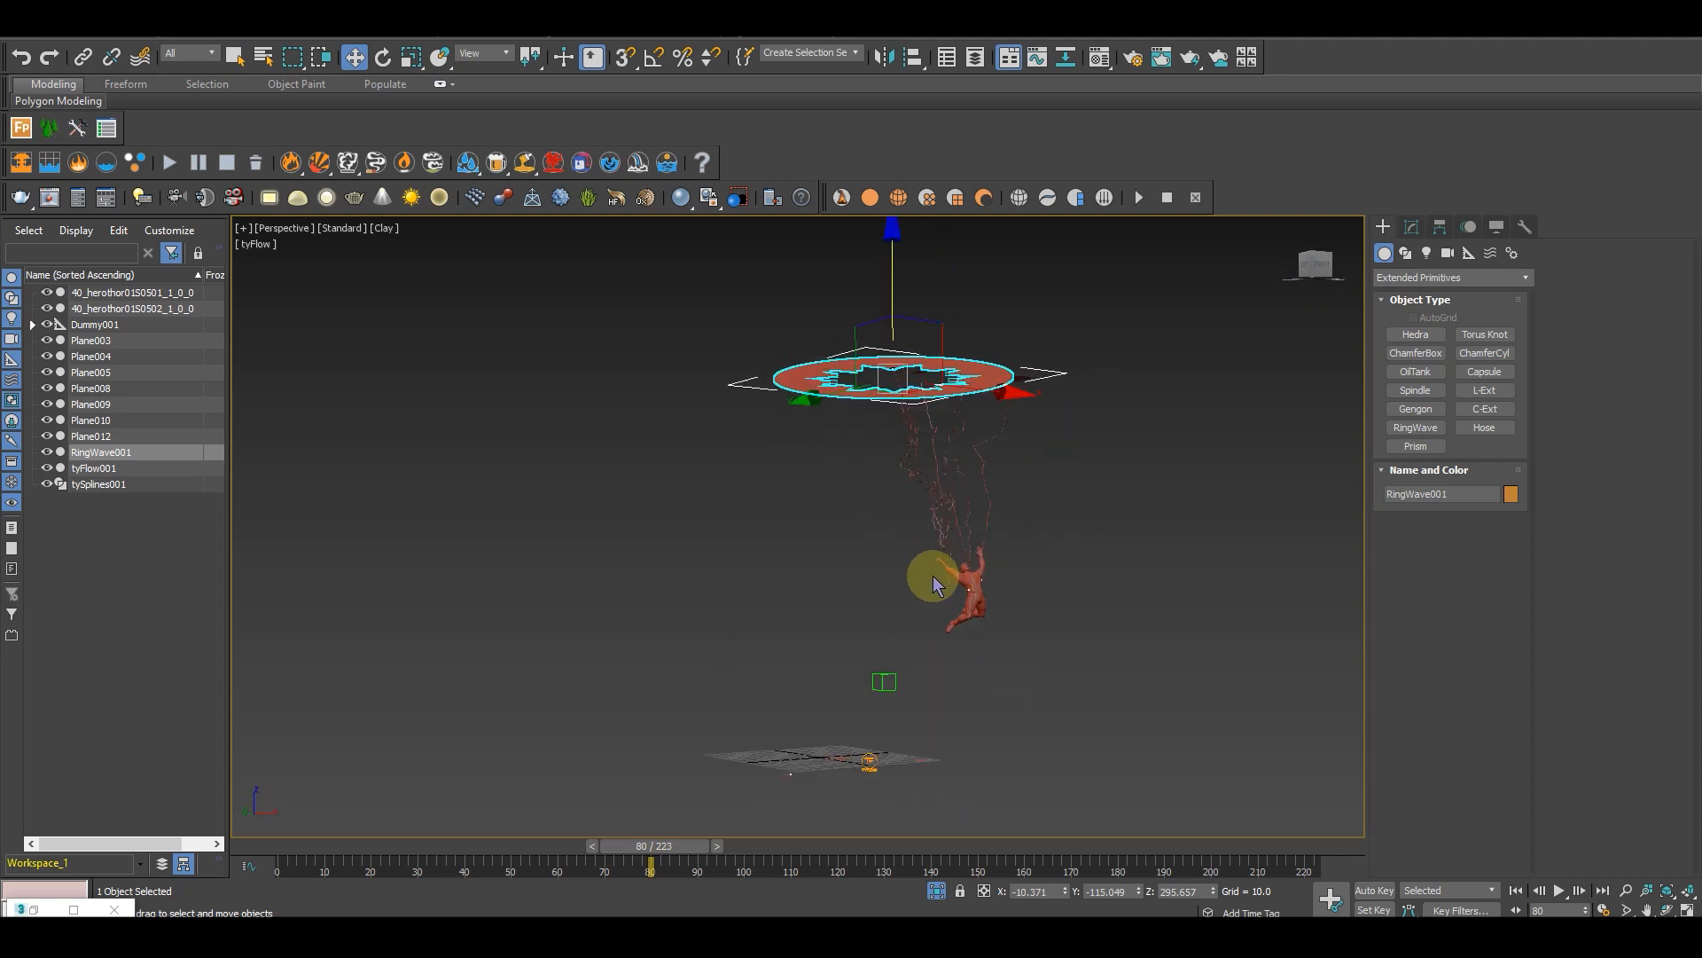
mouse_move(659, 856)
left_mouse_down()
mouse_move(532, 856)
mouse_move(722, 855)
mouse_move(648, 855)
left_mouse_up()
middle_click_drag(533, 773, 727, 760, "alt")
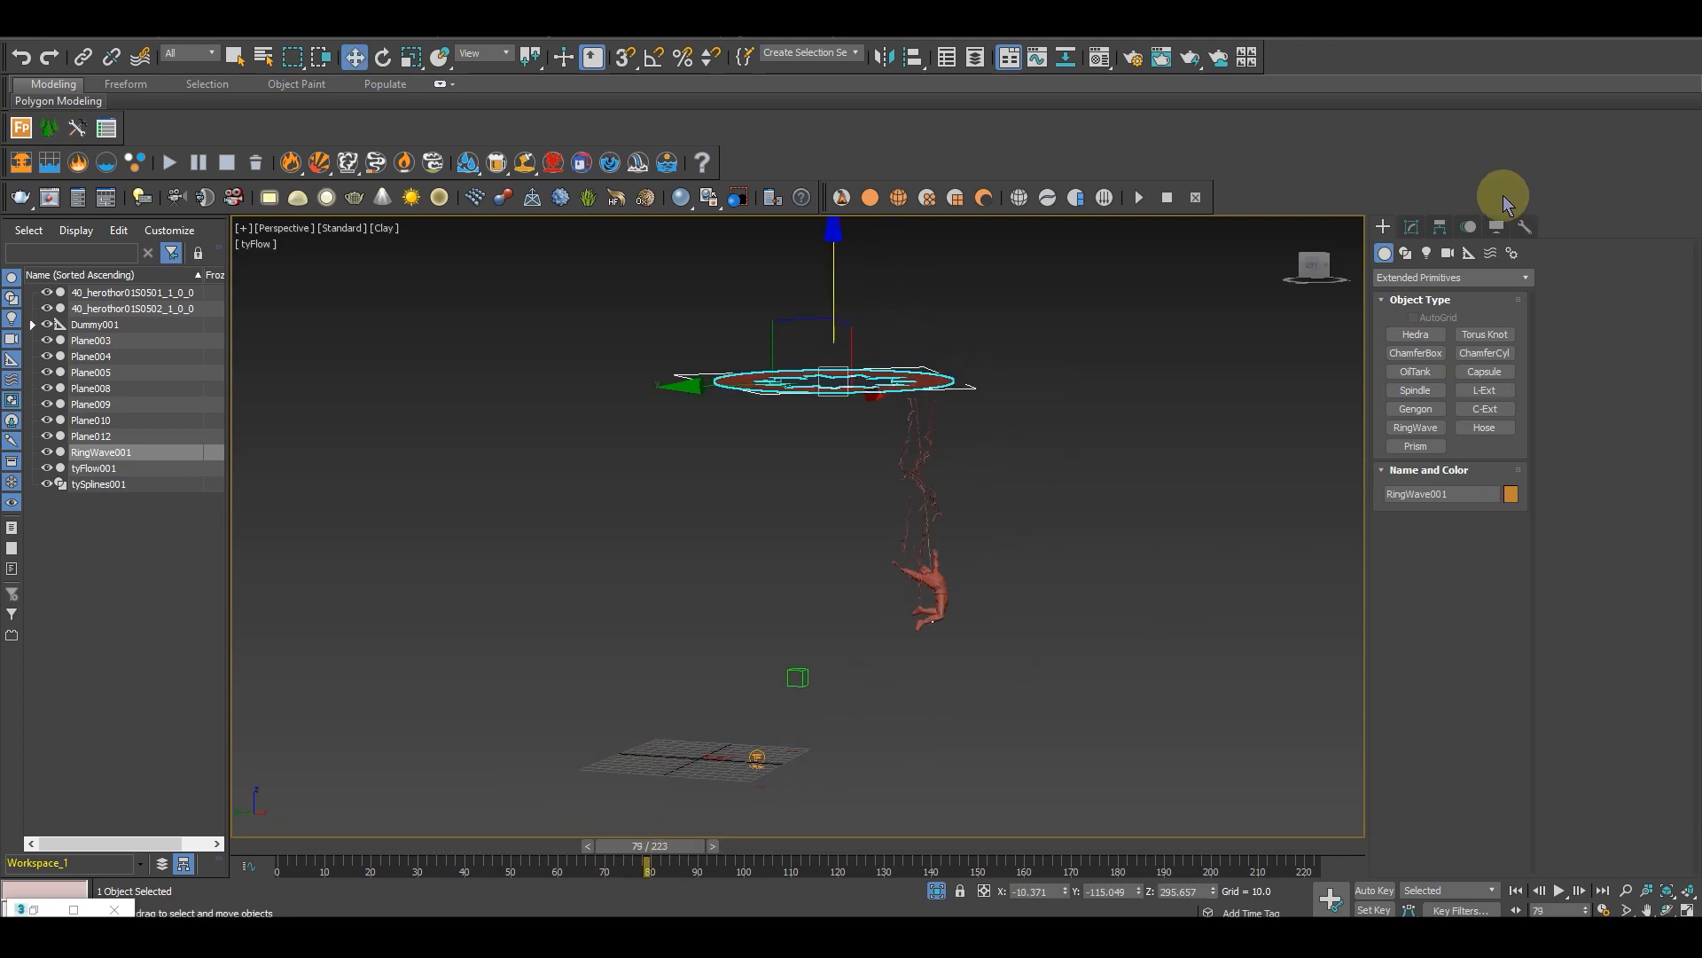
Step: Reopen the tyFlow001 editor and pick RingWave001 as an additional target object for the Find Target operator
left_click(758, 755)
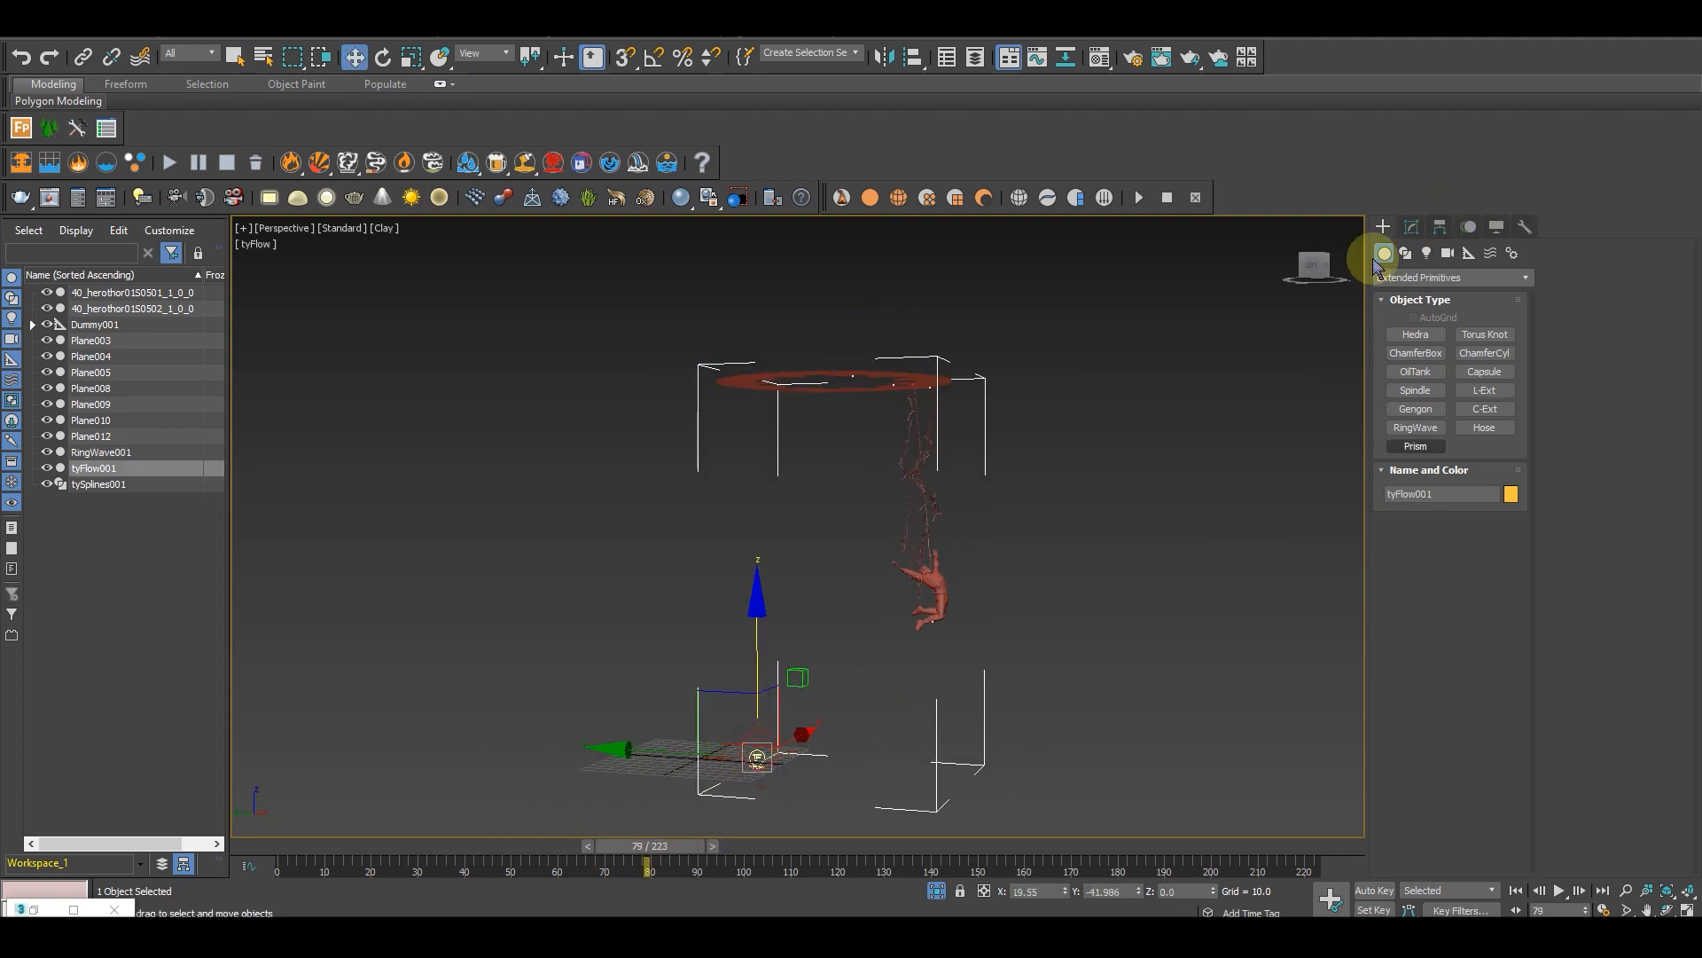
left_click(1411, 227)
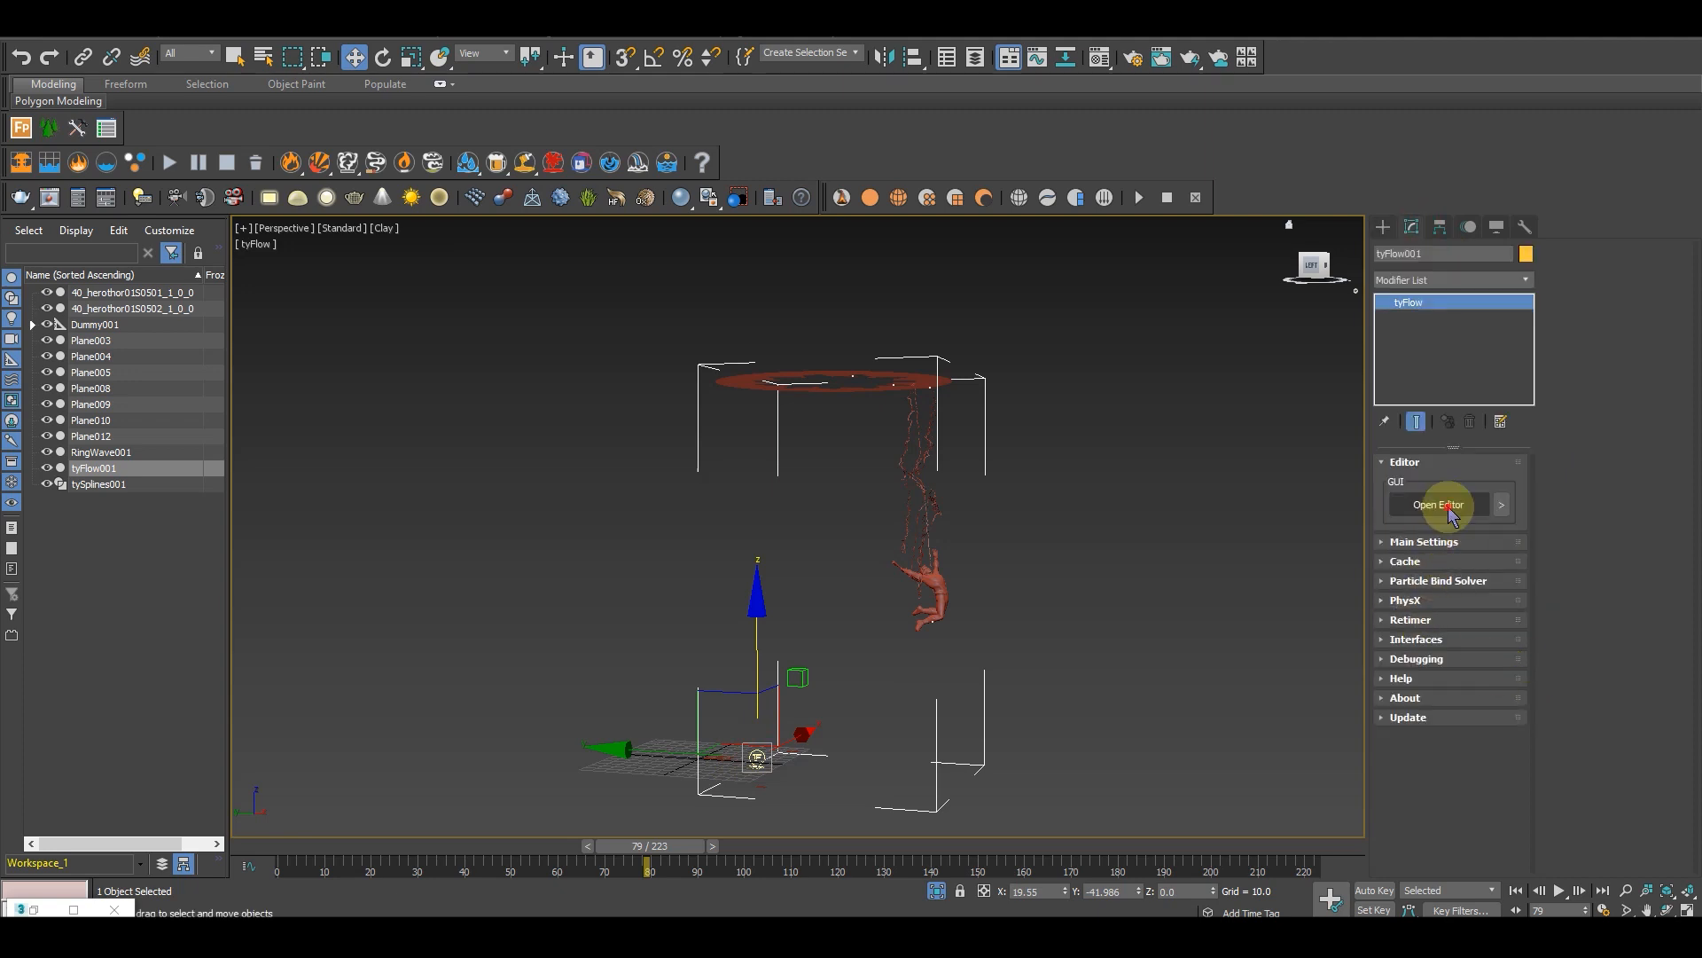
left_click(1438, 504)
middle_click_drag(510, 572, 537, 678, "alt")
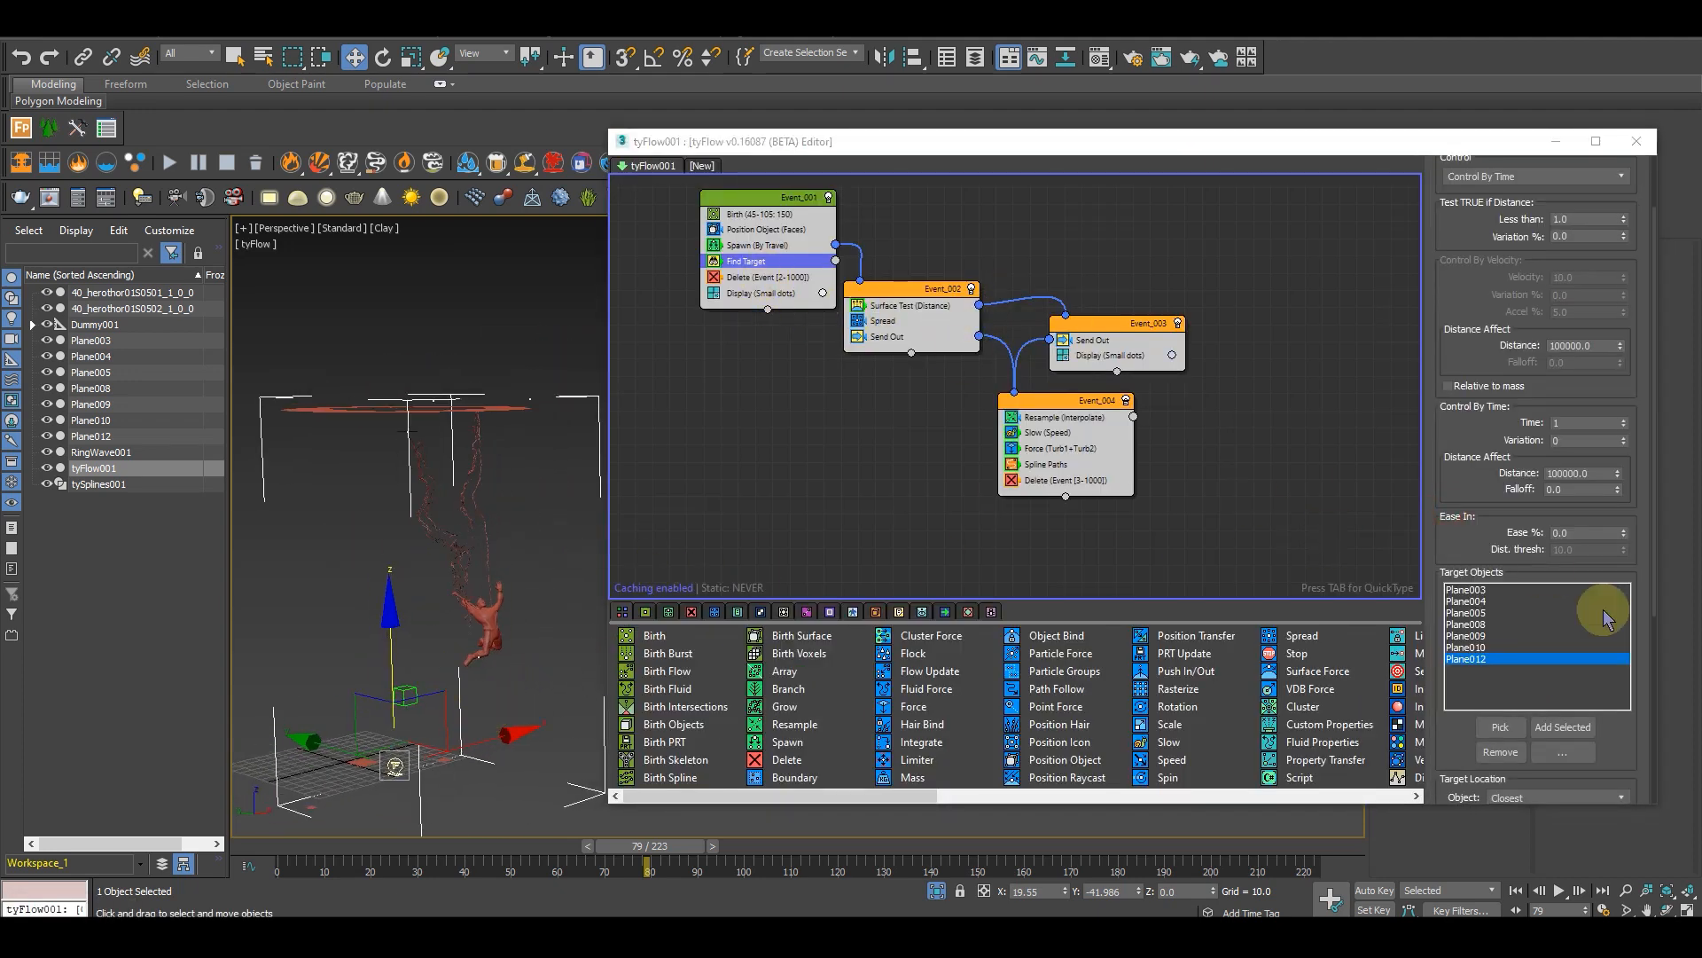
left_click(1496, 727)
middle_click_drag(567, 412, 495, 673, "alt")
left_click(488, 426)
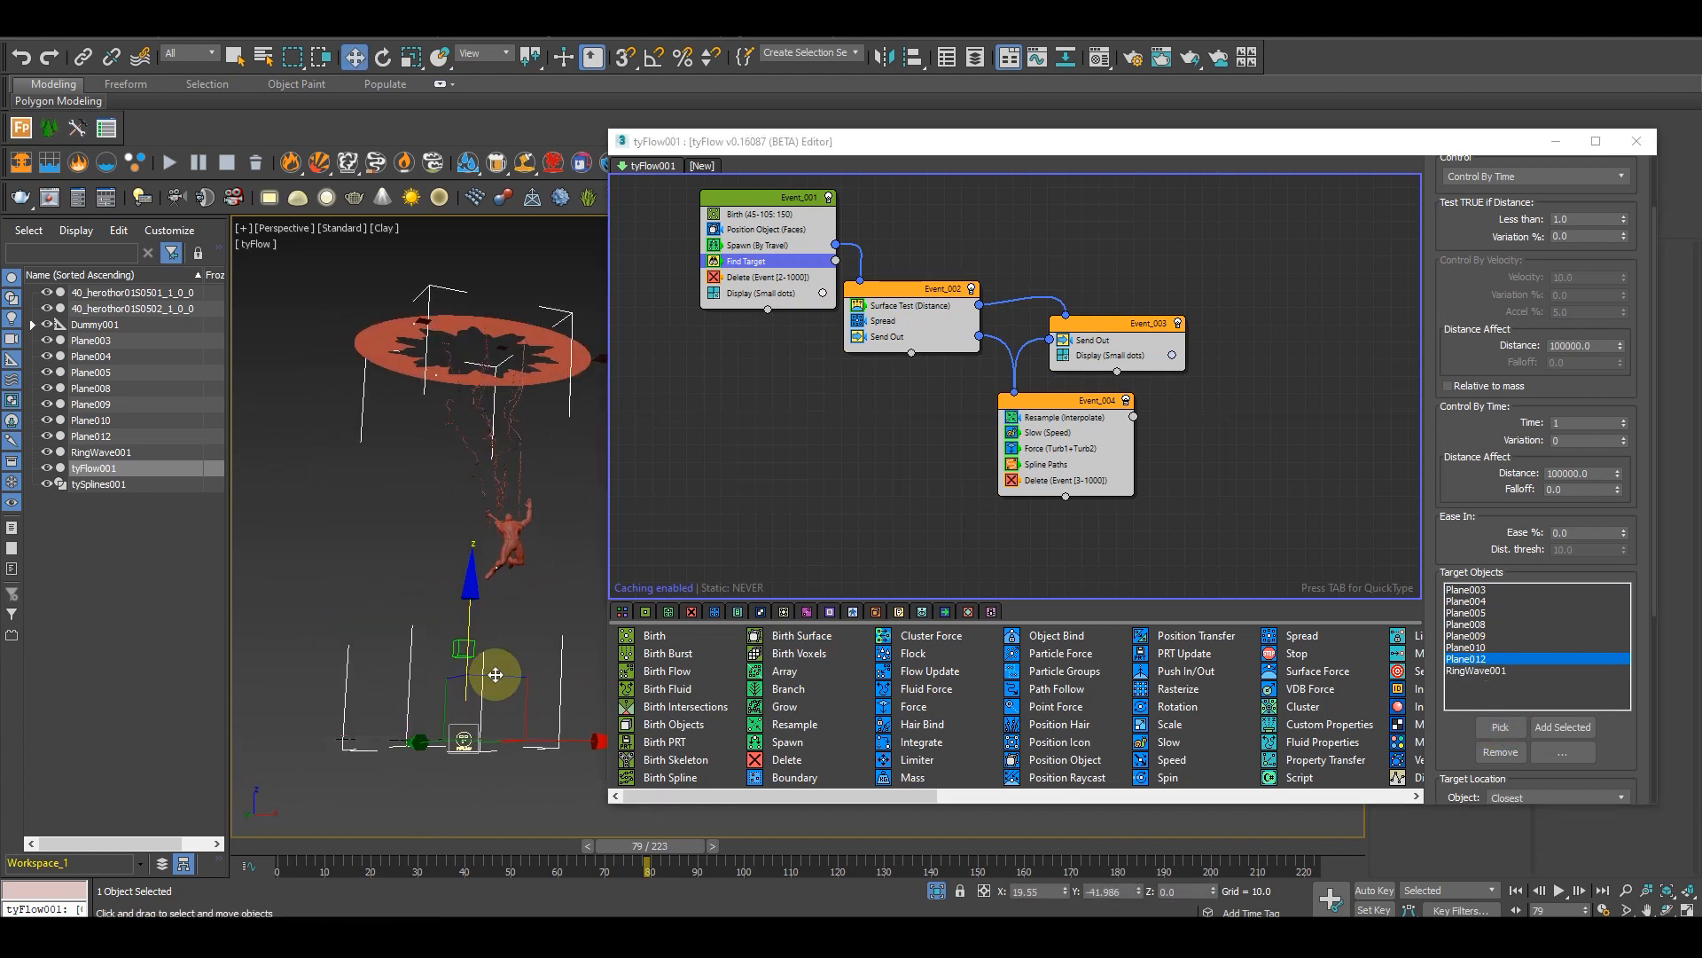
Step: Examine the lightning between the overhead ring and the character at frames 75 to 92, from several angles and distances
mouse_move(666, 855)
left_mouse_down()
mouse_move(760, 847)
mouse_move(571, 822)
mouse_move(656, 831)
left_mouse_up()
key("w")
middle_click_drag(475, 532, 452, 488, "alt")
scroll(478, 433, "up", 5)
scroll(455, 441, "down", 5)
scroll(451, 488, "down", 2)
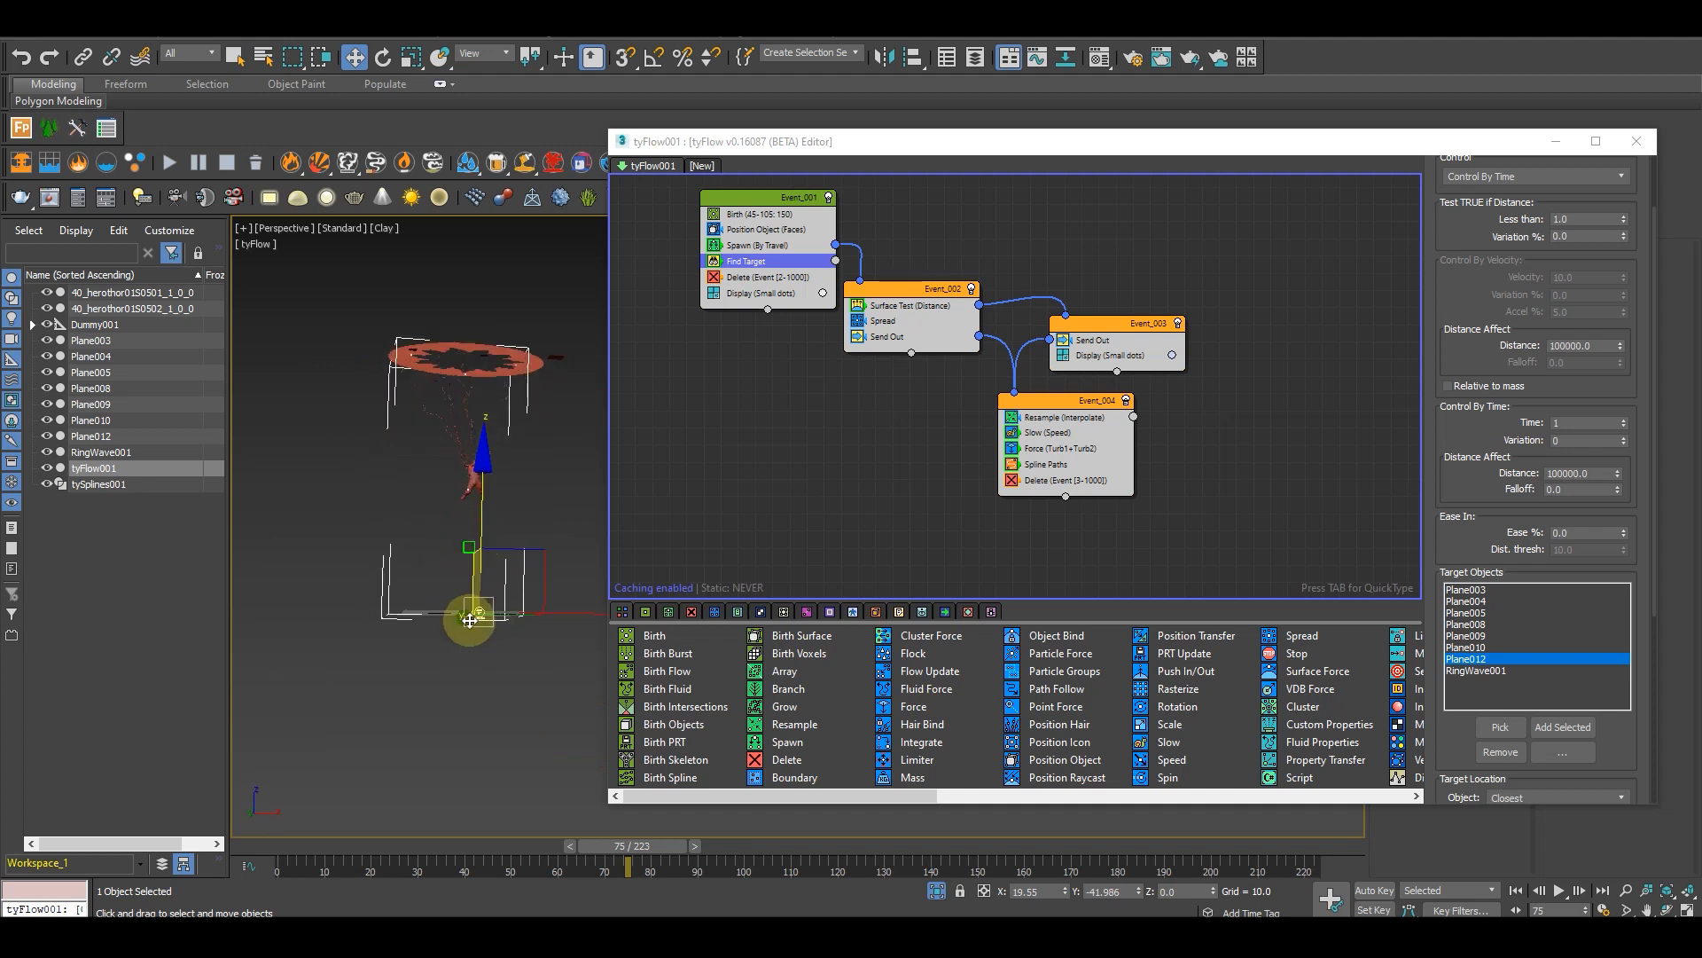
middle_click_drag(470, 619, 667, 862, "alt")
left_click_drag(679, 855, 722, 843)
key("w")
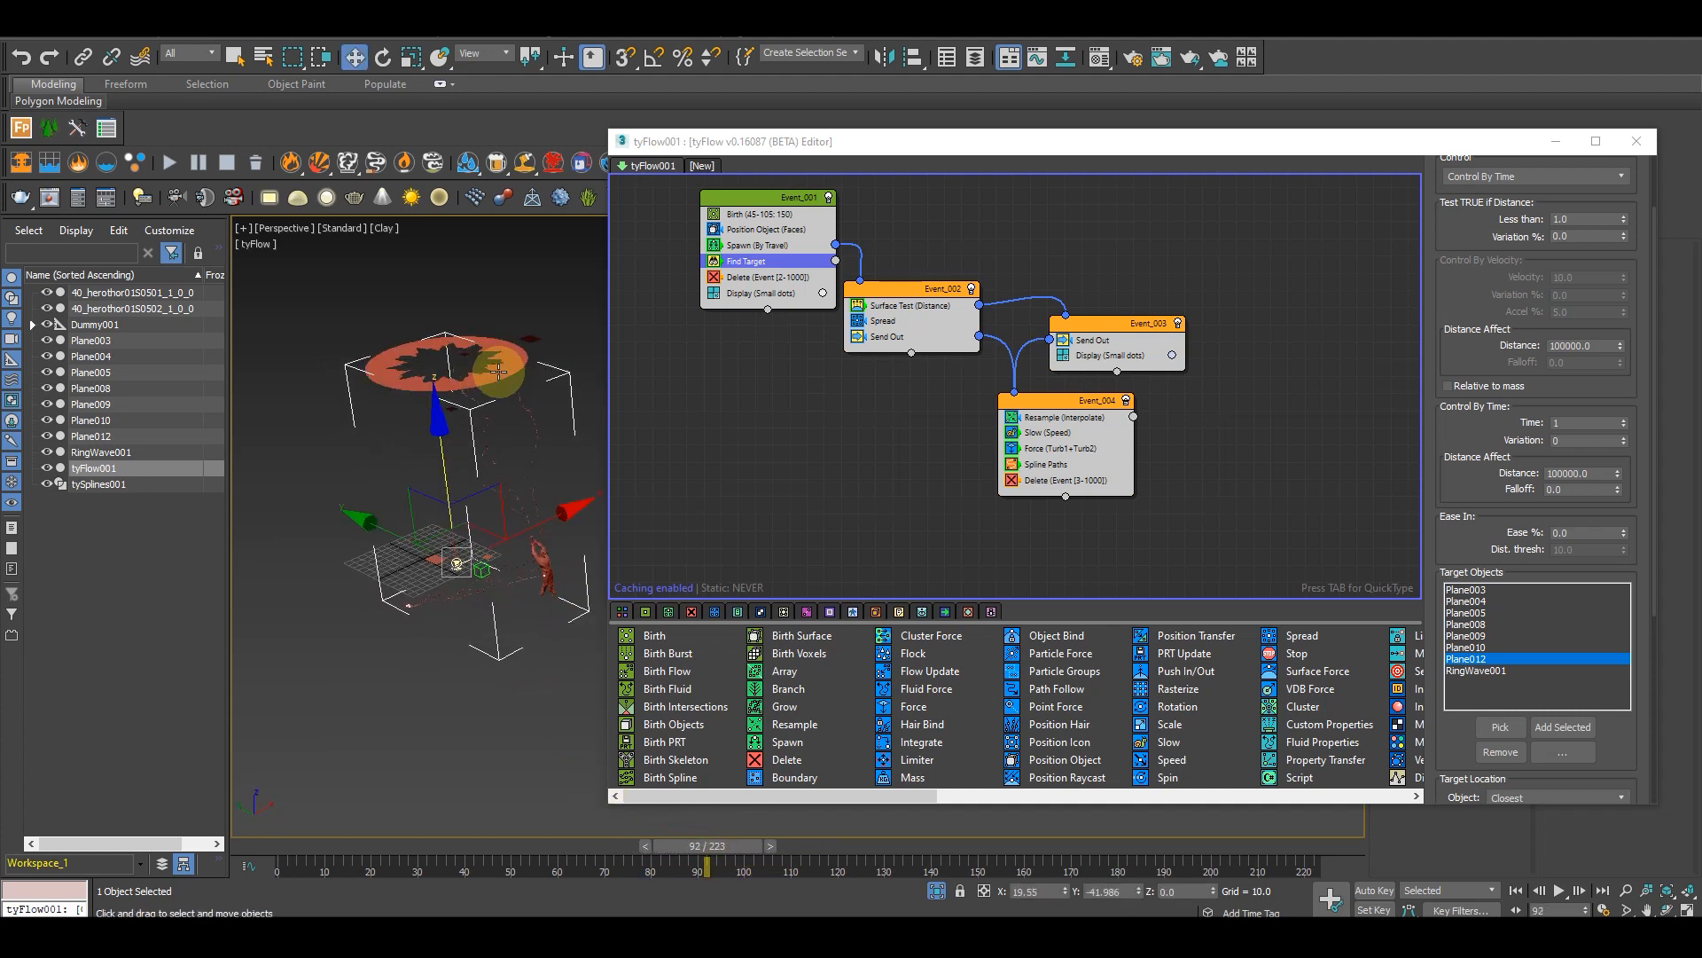
Step: Clone the overhead ring as an independent copy down at ground level
left_click(501, 372)
middle_click_drag(572, 593, 411, 301, "alt")
mouse_move(414, 237)
left_mouse_down("shift")
mouse_move(448, 448)
mouse_move(431, 488)
left_mouse_up("shift")
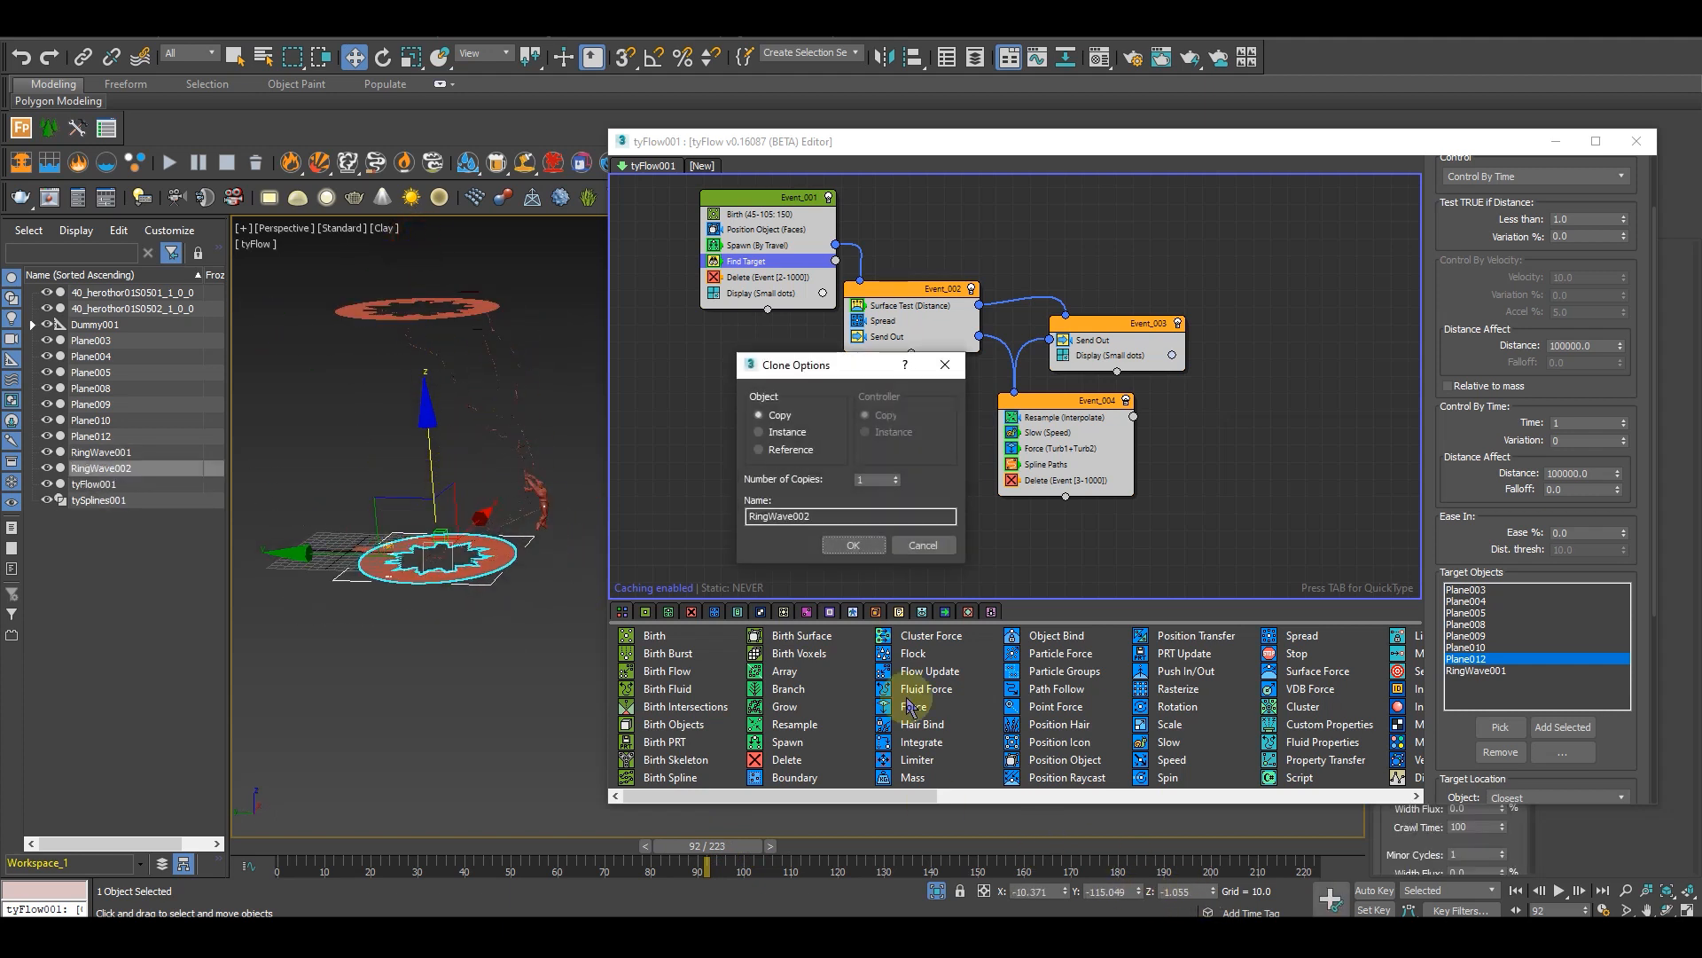
left_click(826, 546)
Step: Reset the copied ring's position to zero on all axes, and move it along Y to about -294, beneath the character
right_click(1139, 891)
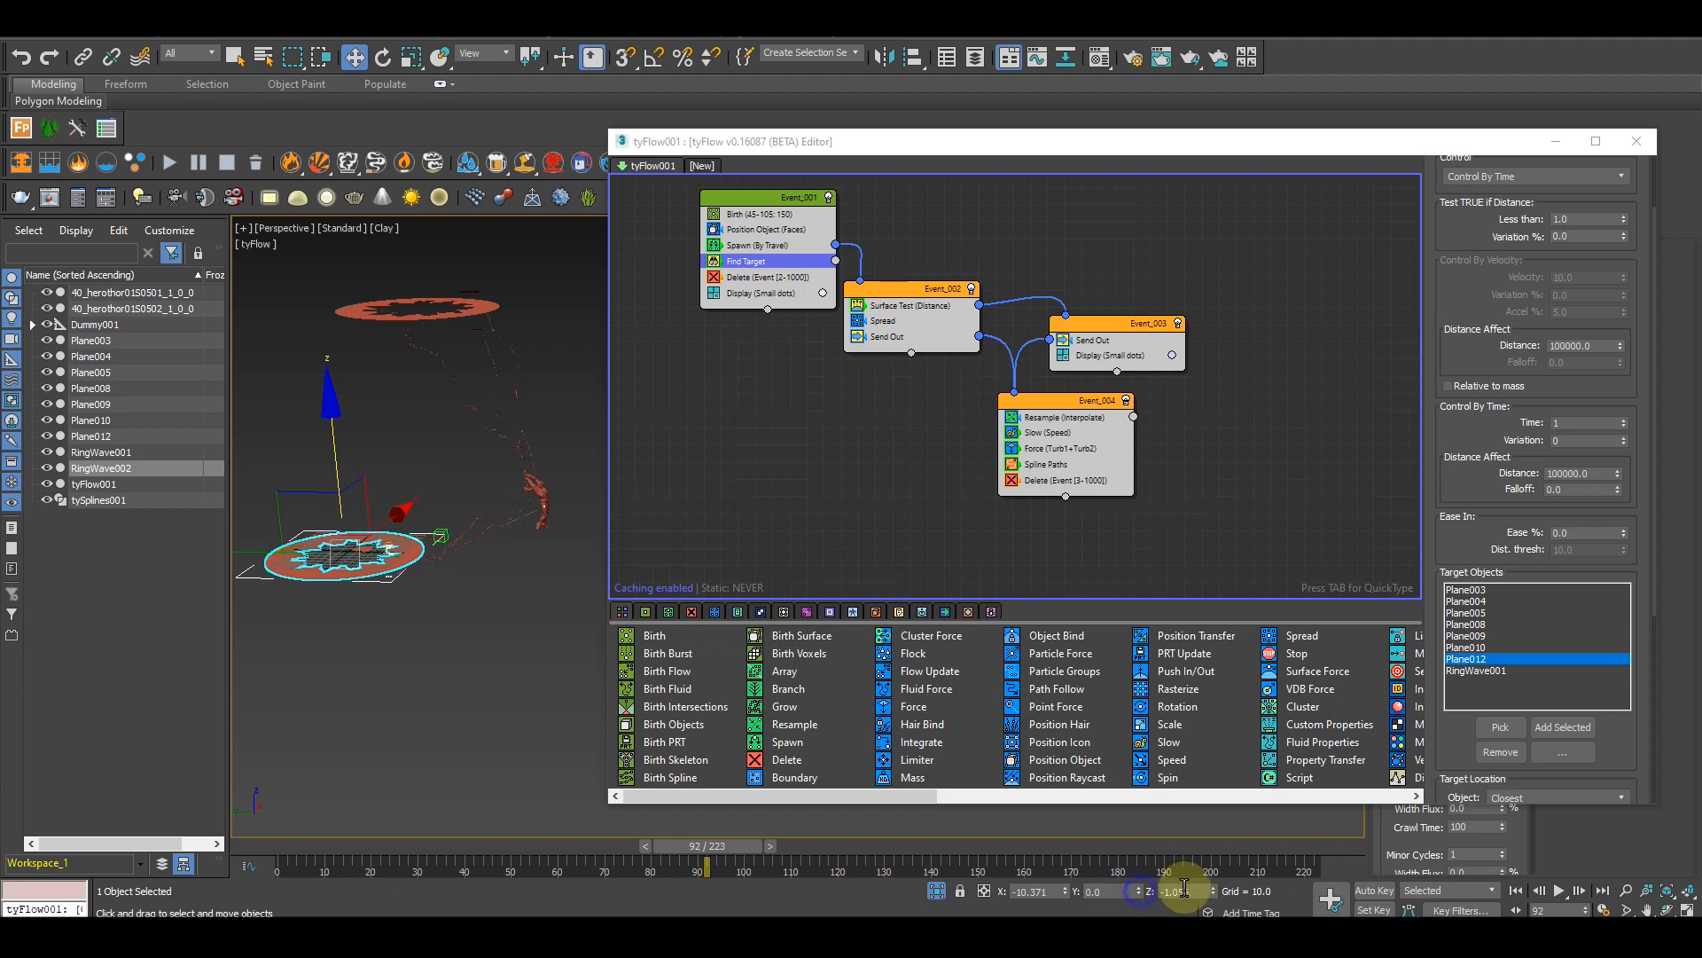
right_click(1213, 892)
right_click(1065, 891)
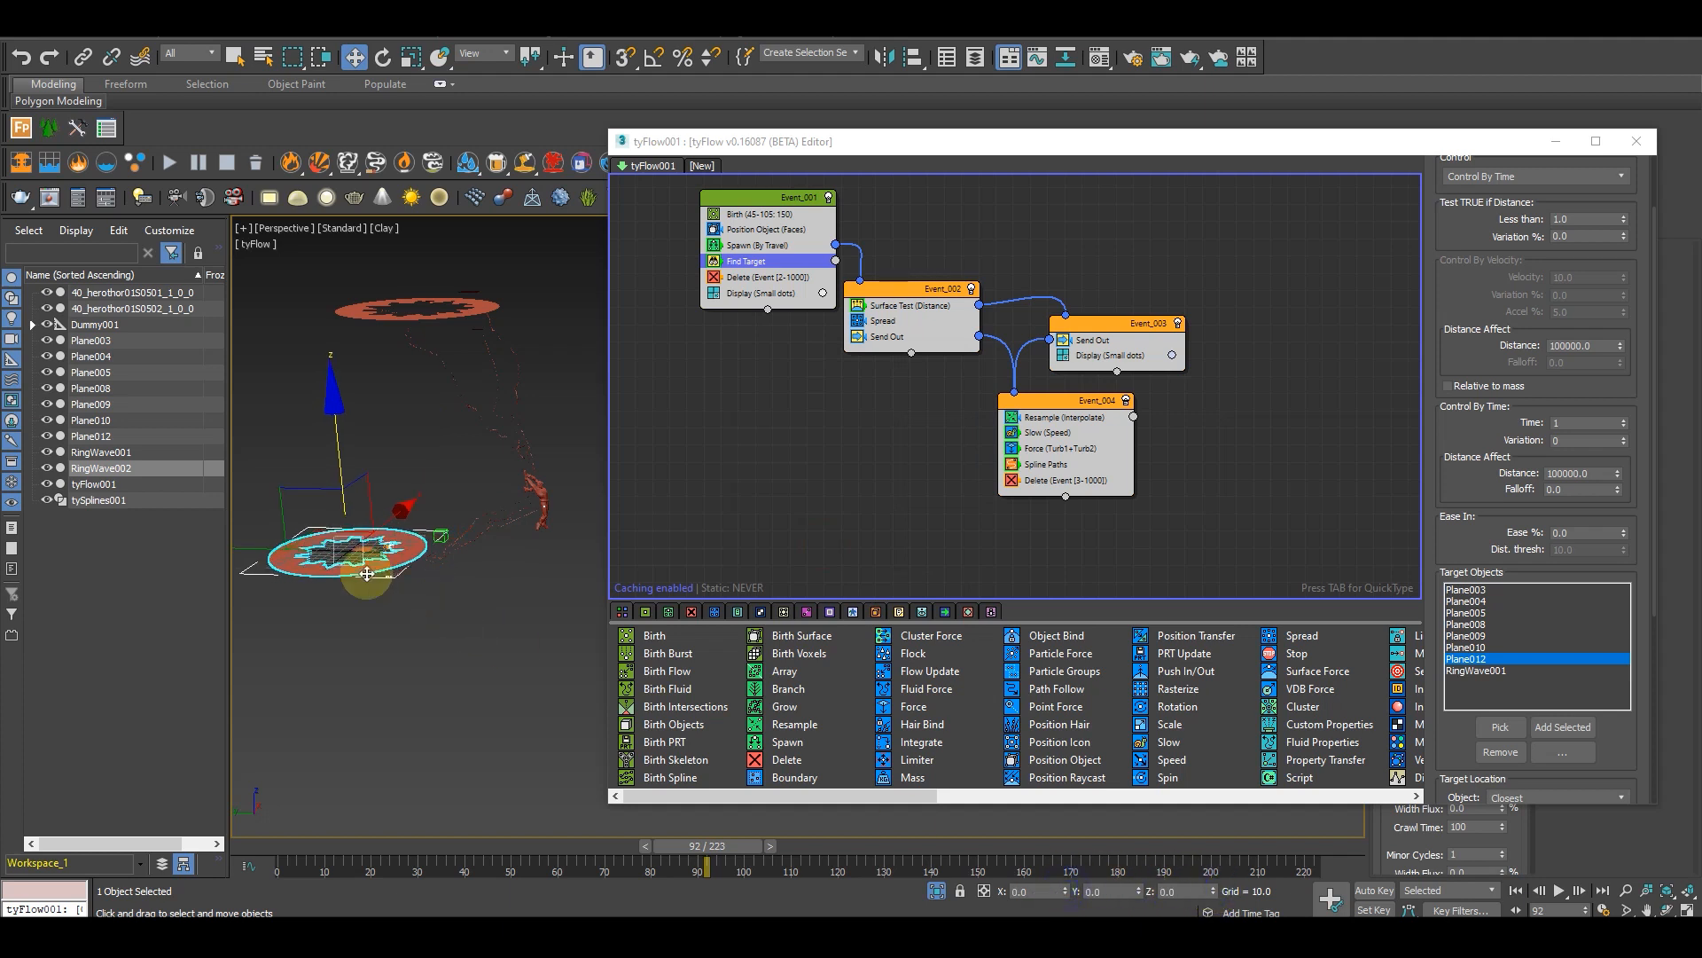
left_click_drag(282, 553, 496, 572)
scroll(499, 572, "up", 3)
middle_click_drag(500, 571, 457, 641)
left_click_drag(451, 611, 489, 612)
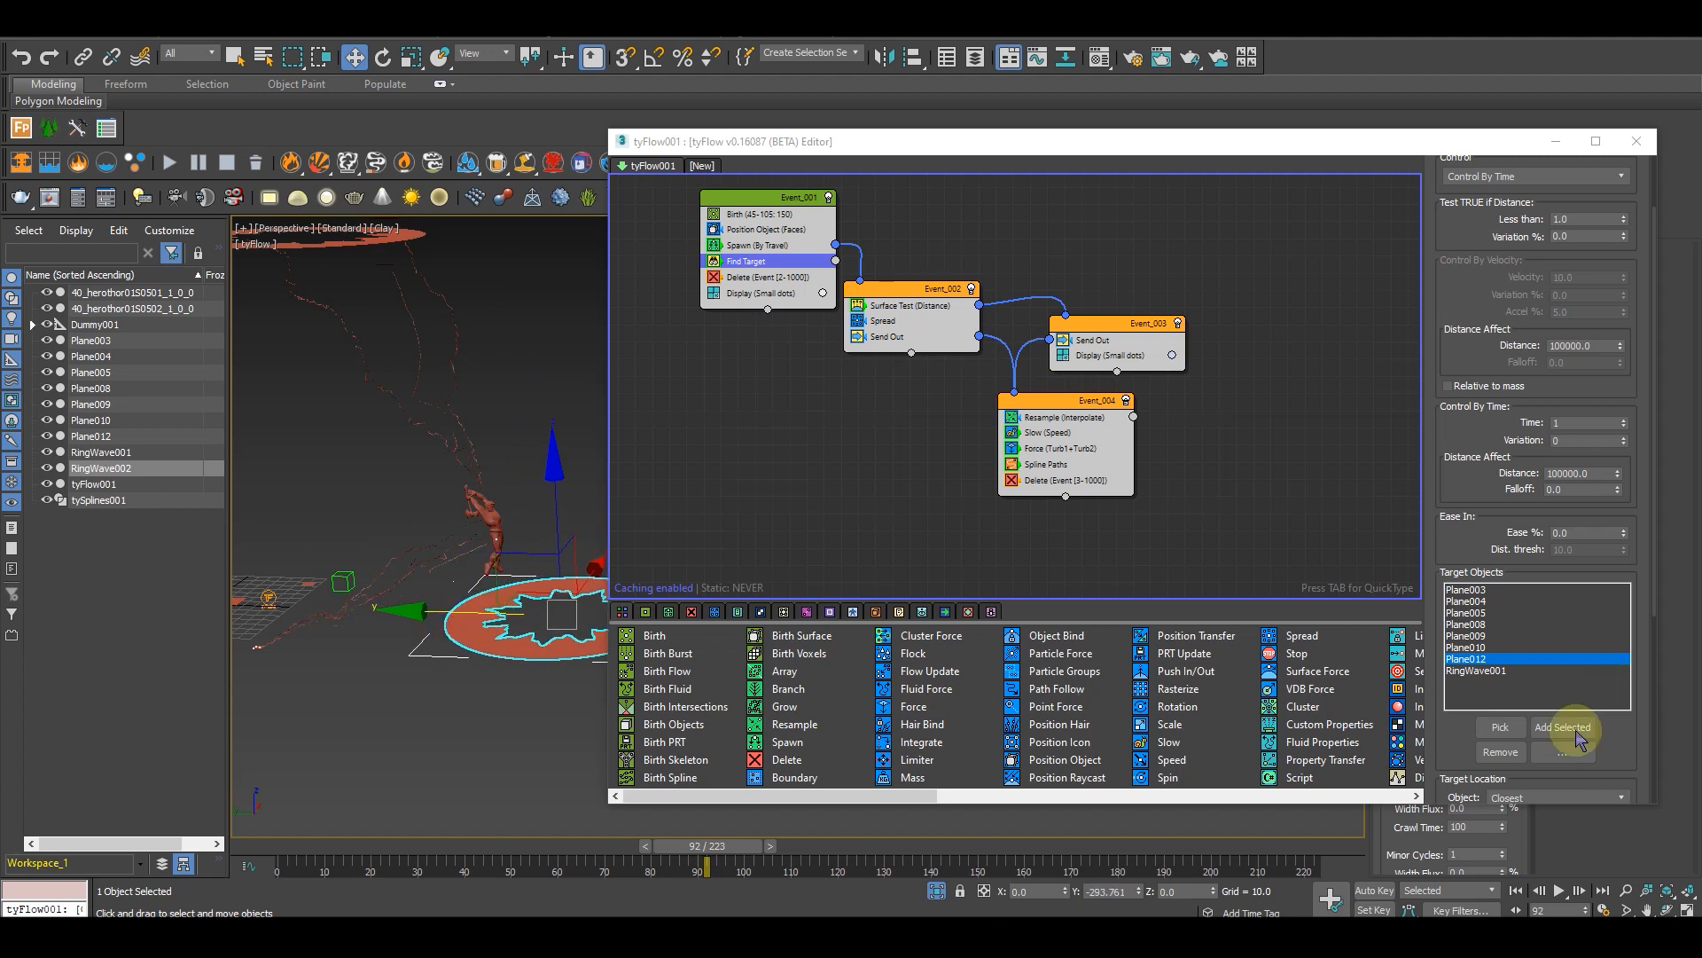
Step: Pick the ground ring as an additional target object for the Find Target operator and close the tyFlow editor
left_click(1500, 727)
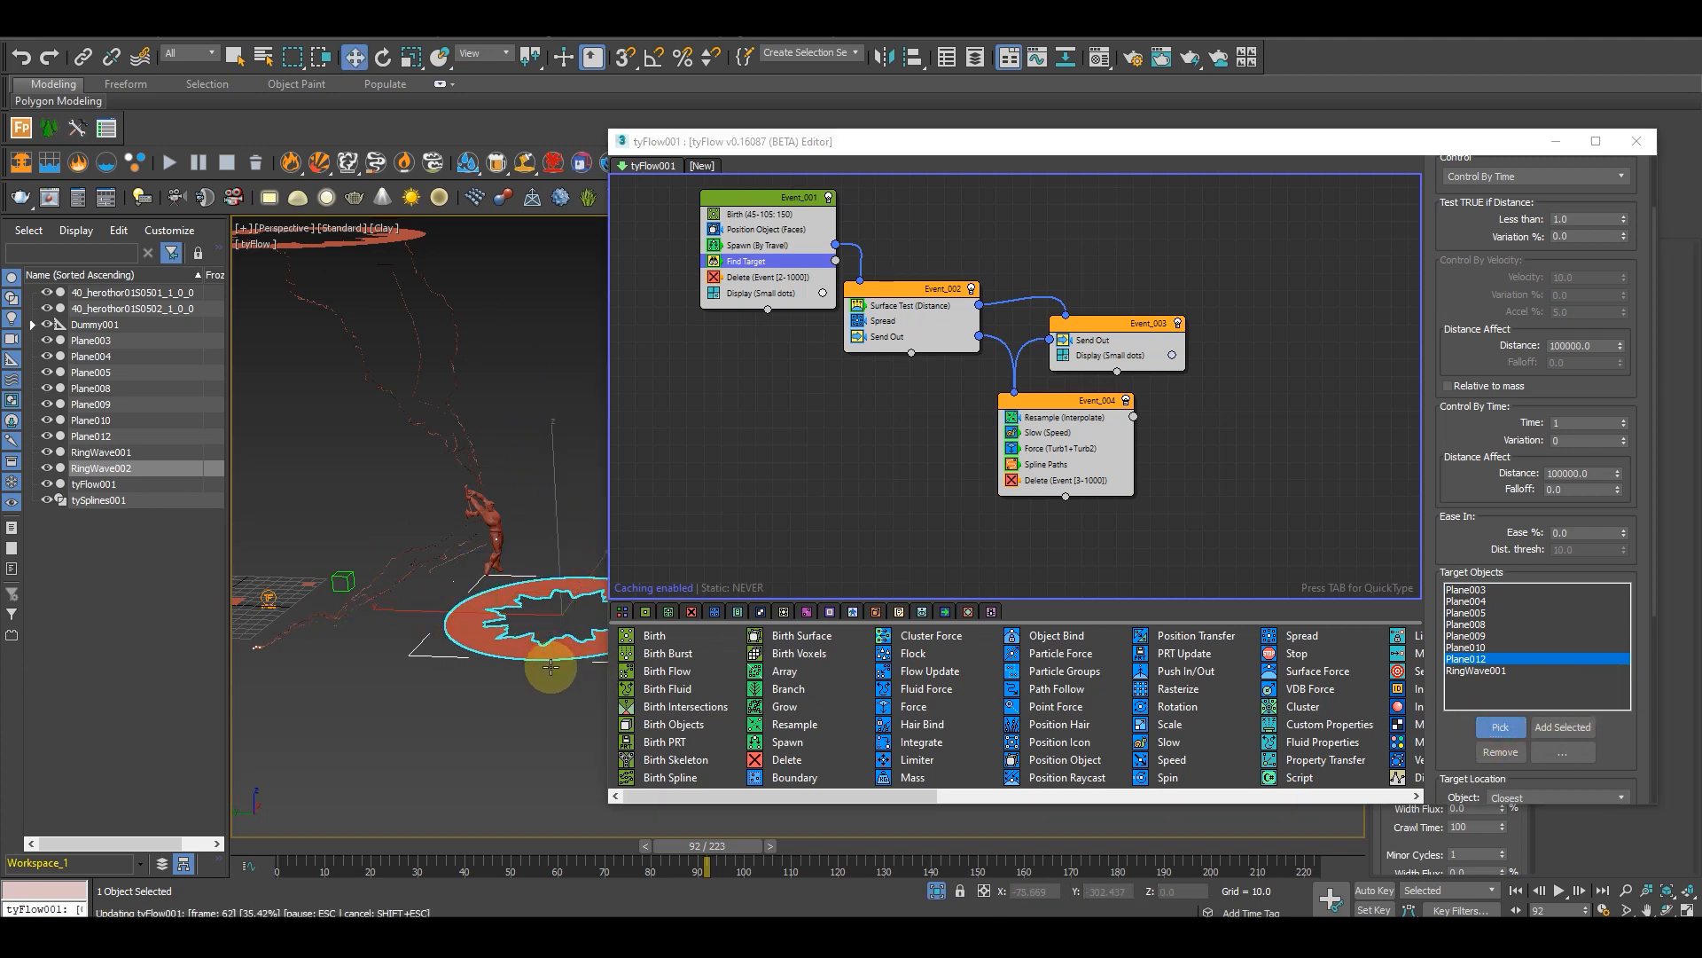
left_click(548, 652)
middle_click_drag(532, 684, 410, 648, "alt")
left_click_drag(707, 846, 600, 814)
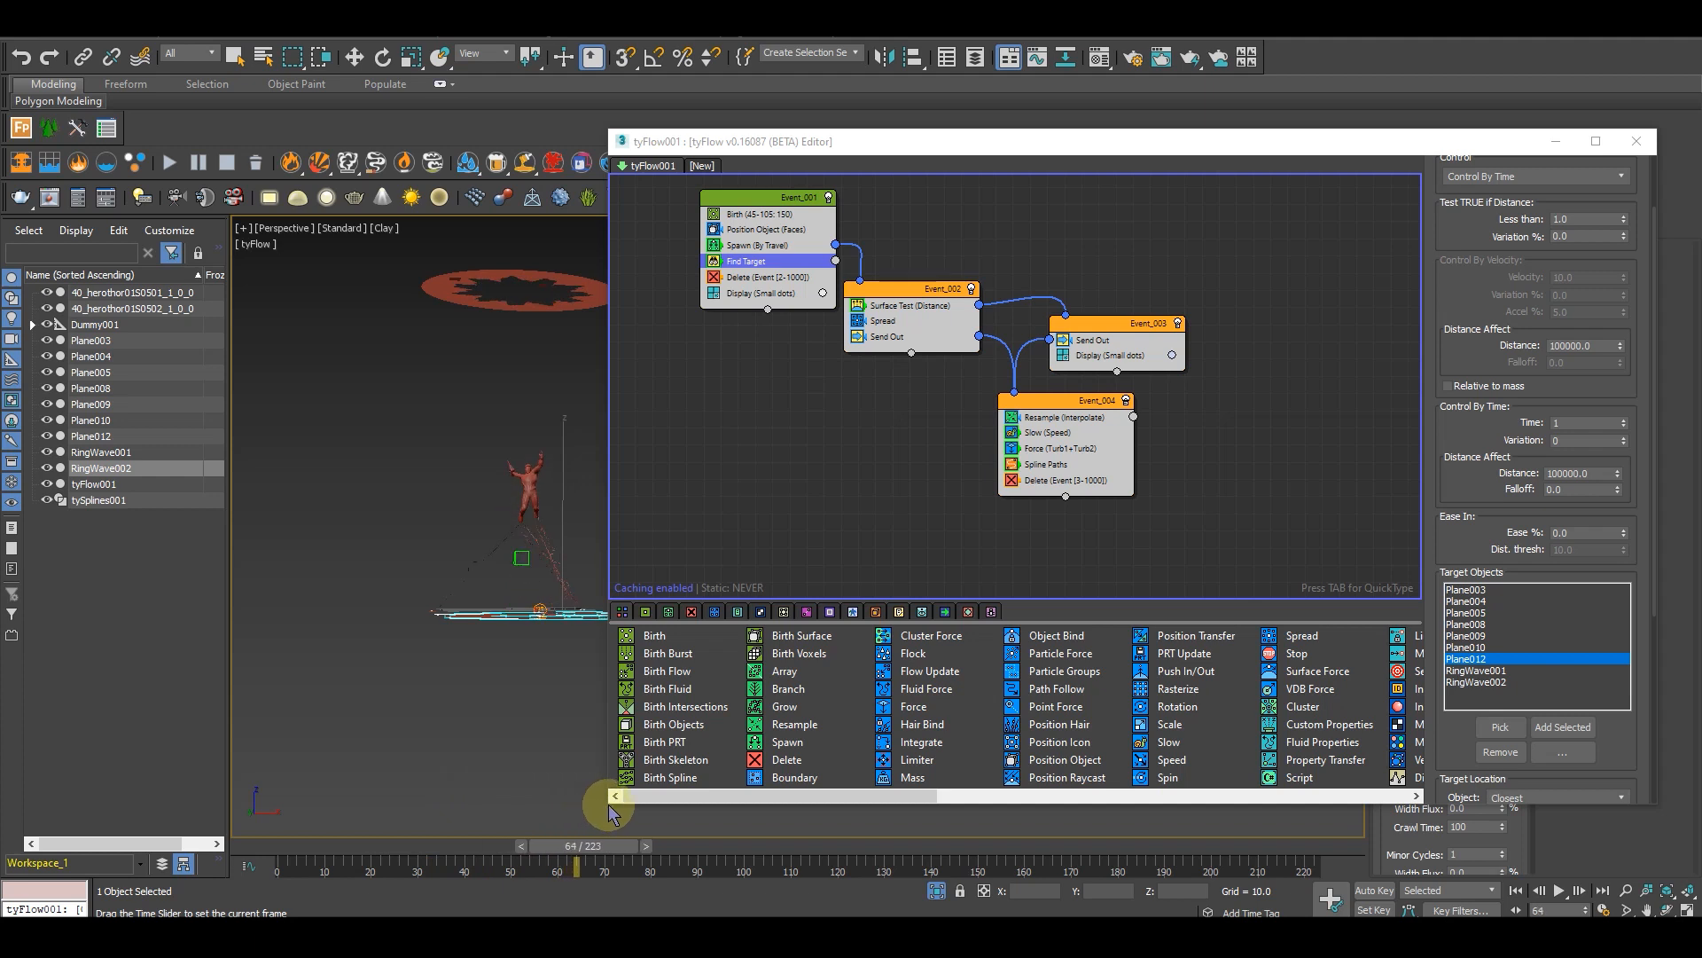
left_click_drag(674, 802, 825, 728)
left_click(1637, 141)
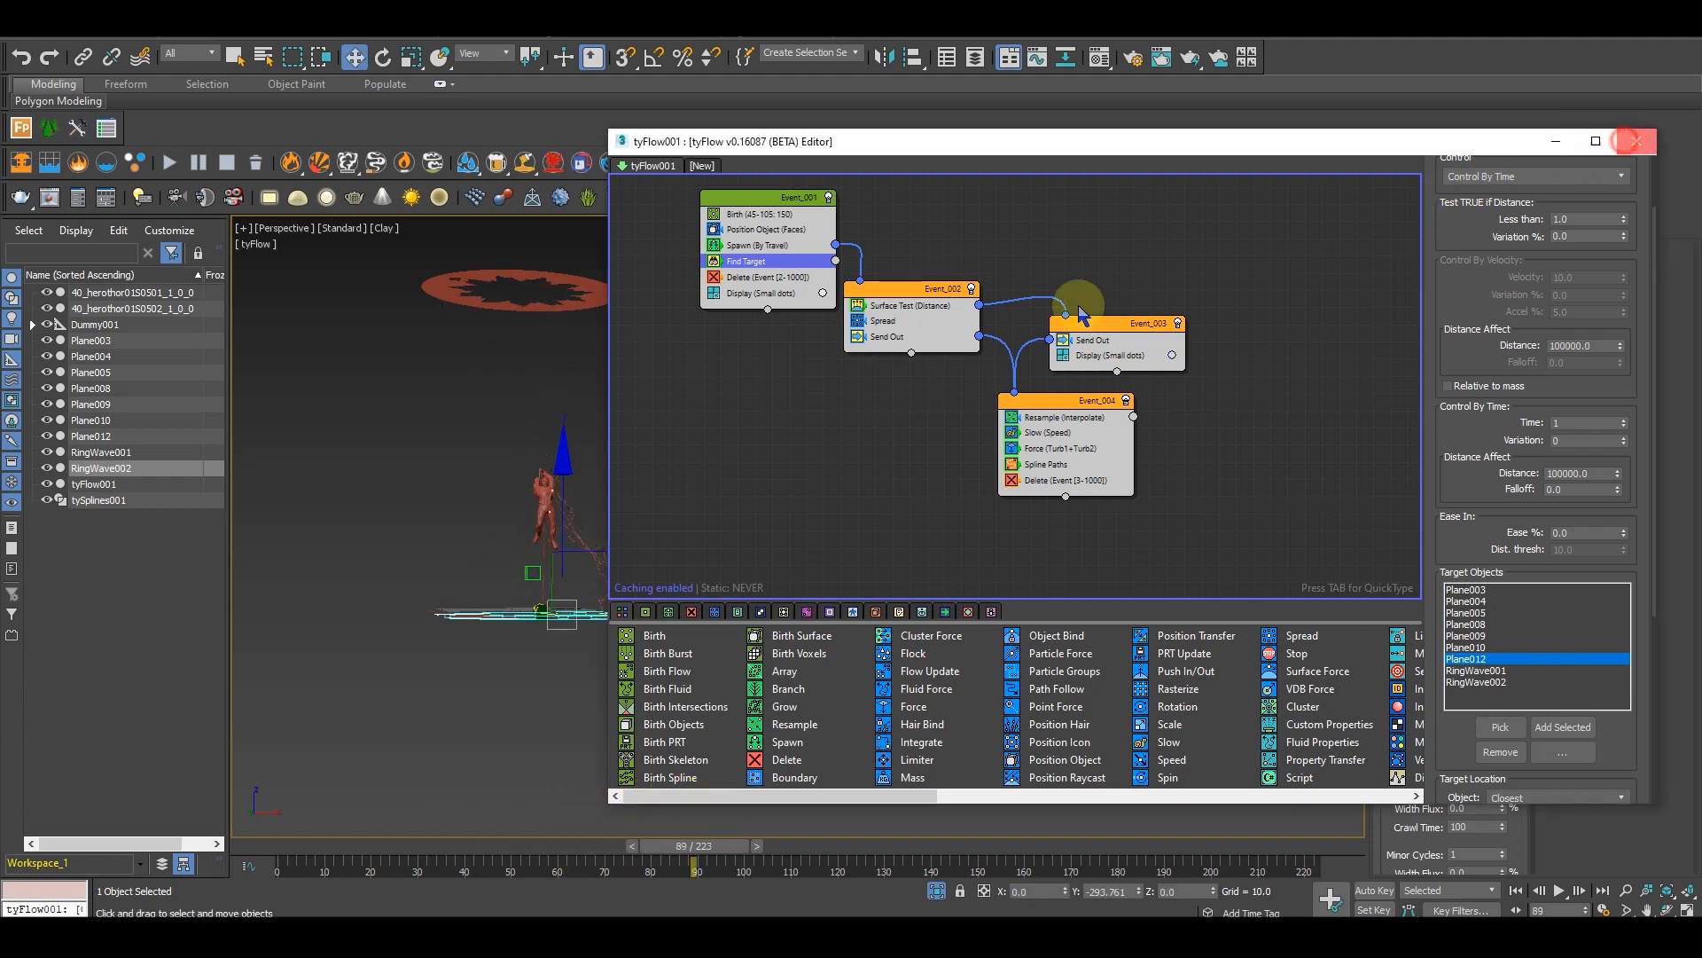
Step: Examine the lightning between the ground ring and the airborne character at frames 85 to 89, along with both rings
scroll(787, 571, "up", 6)
middle_click_drag(864, 599, 761, 699, "alt")
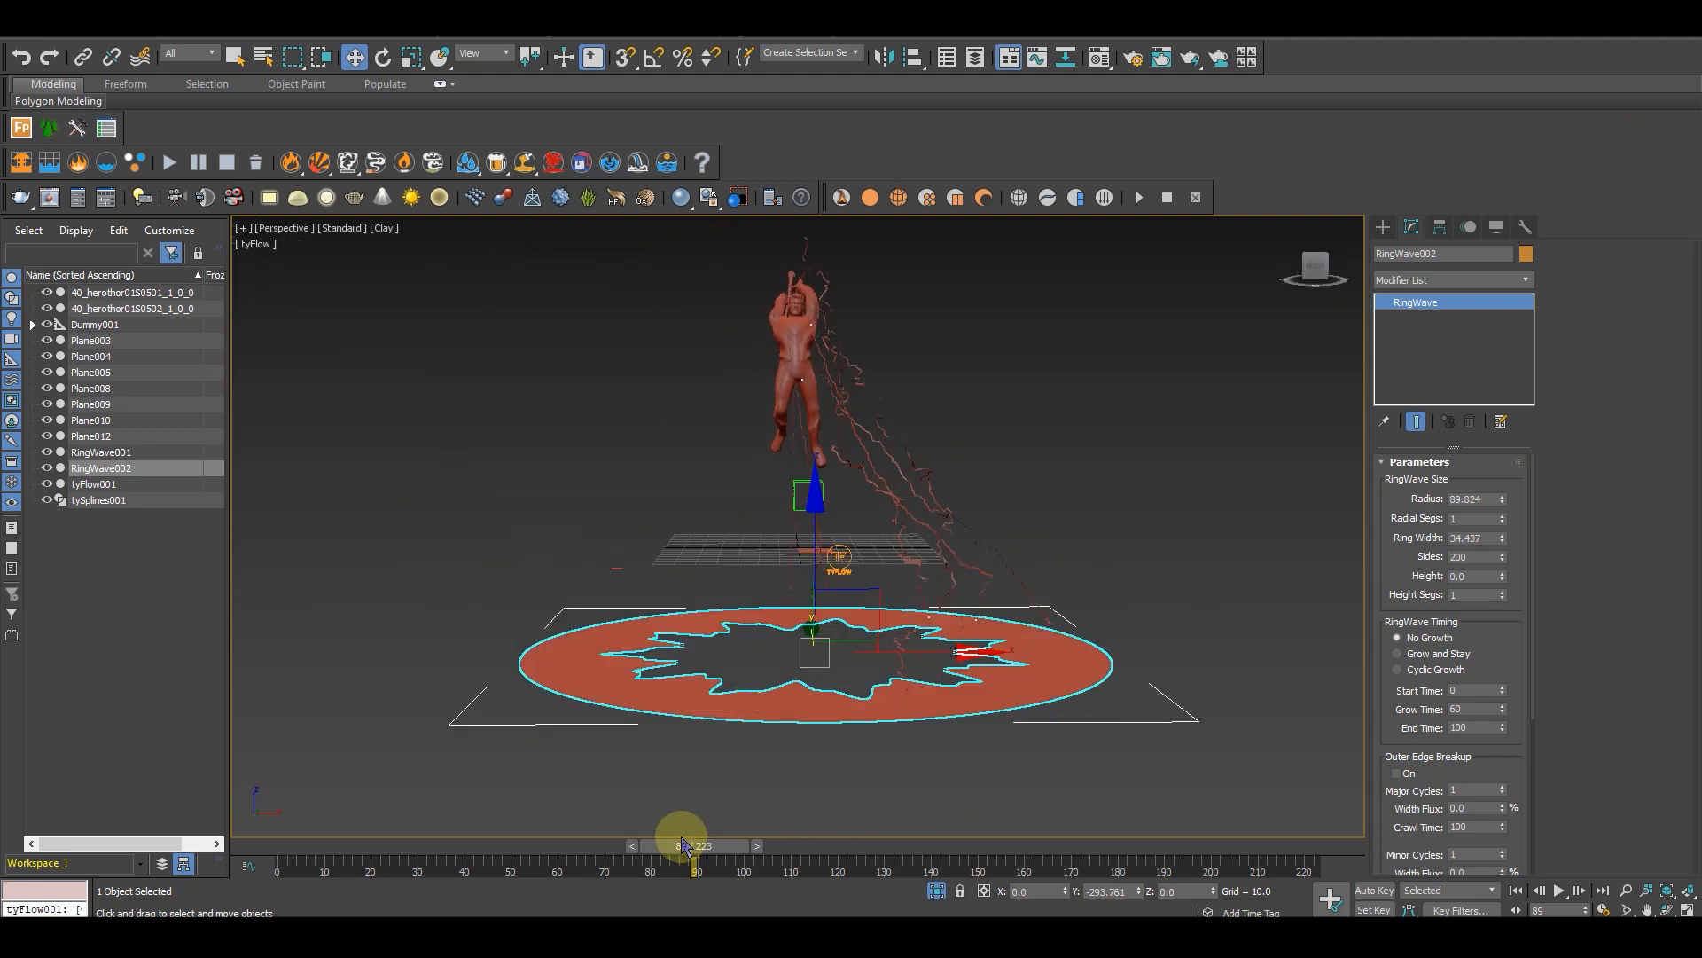
mouse_move(708, 842)
left_mouse_down()
mouse_move(778, 840)
mouse_move(707, 827)
mouse_move(674, 842)
left_mouse_up()
key("w")
scroll(912, 624, "down", 4)
middle_click_drag(912, 623, 886, 694)
left_click(931, 342)
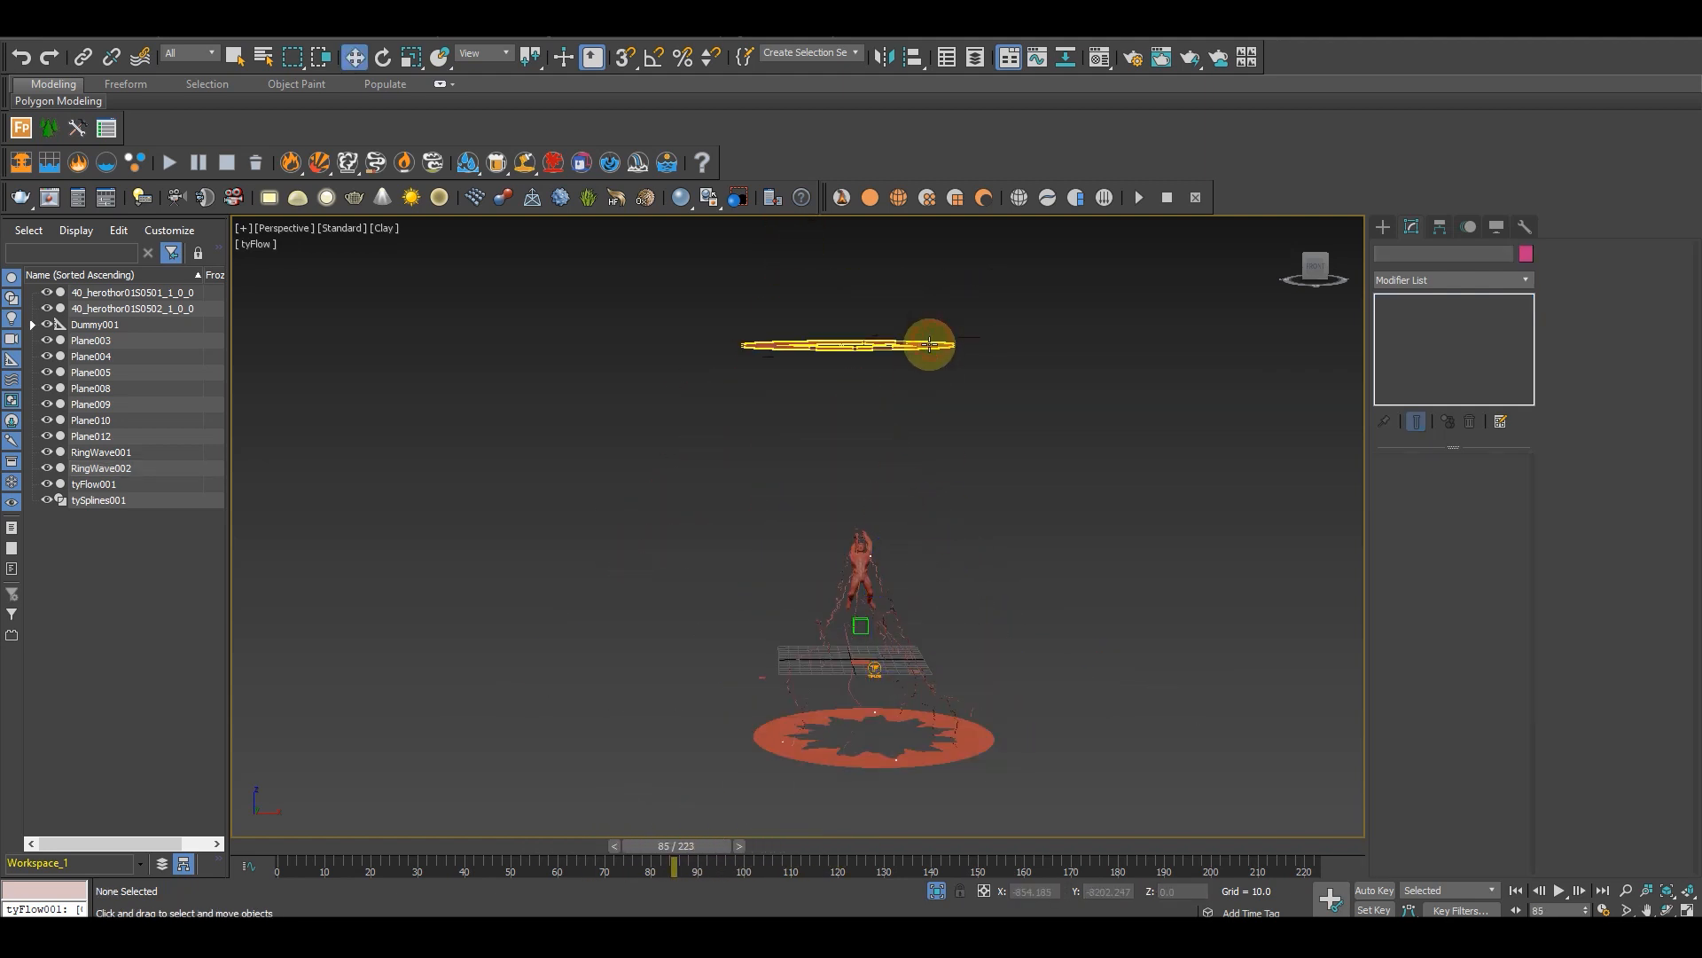
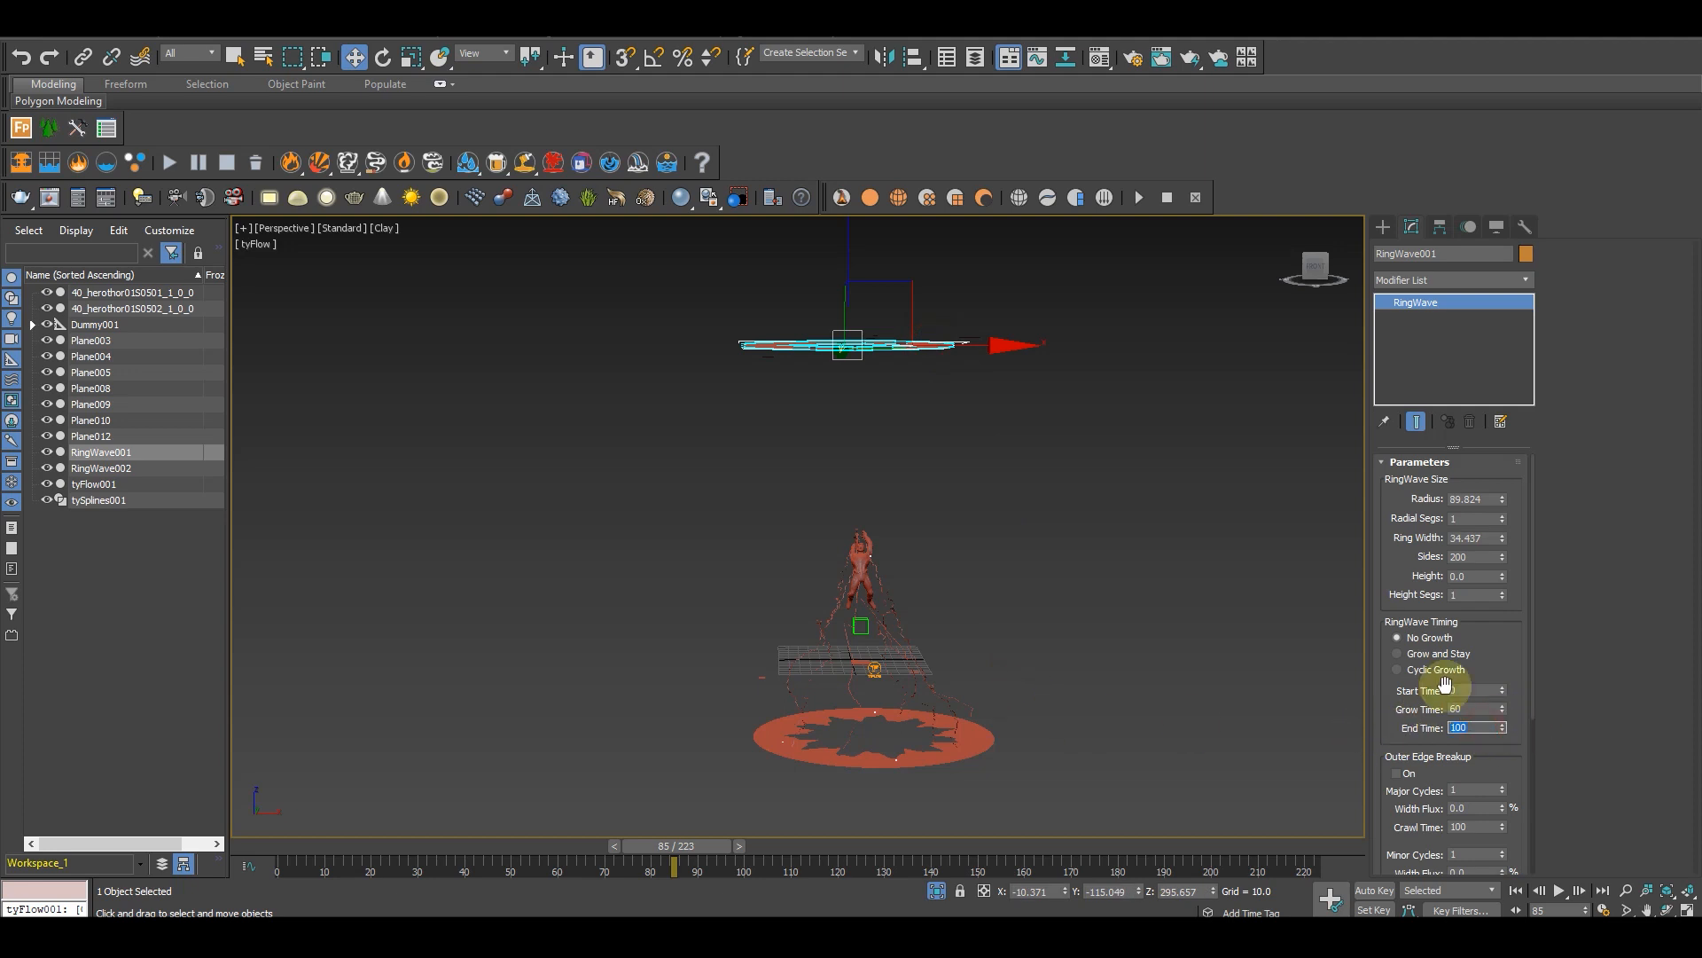
left_click(915, 765)
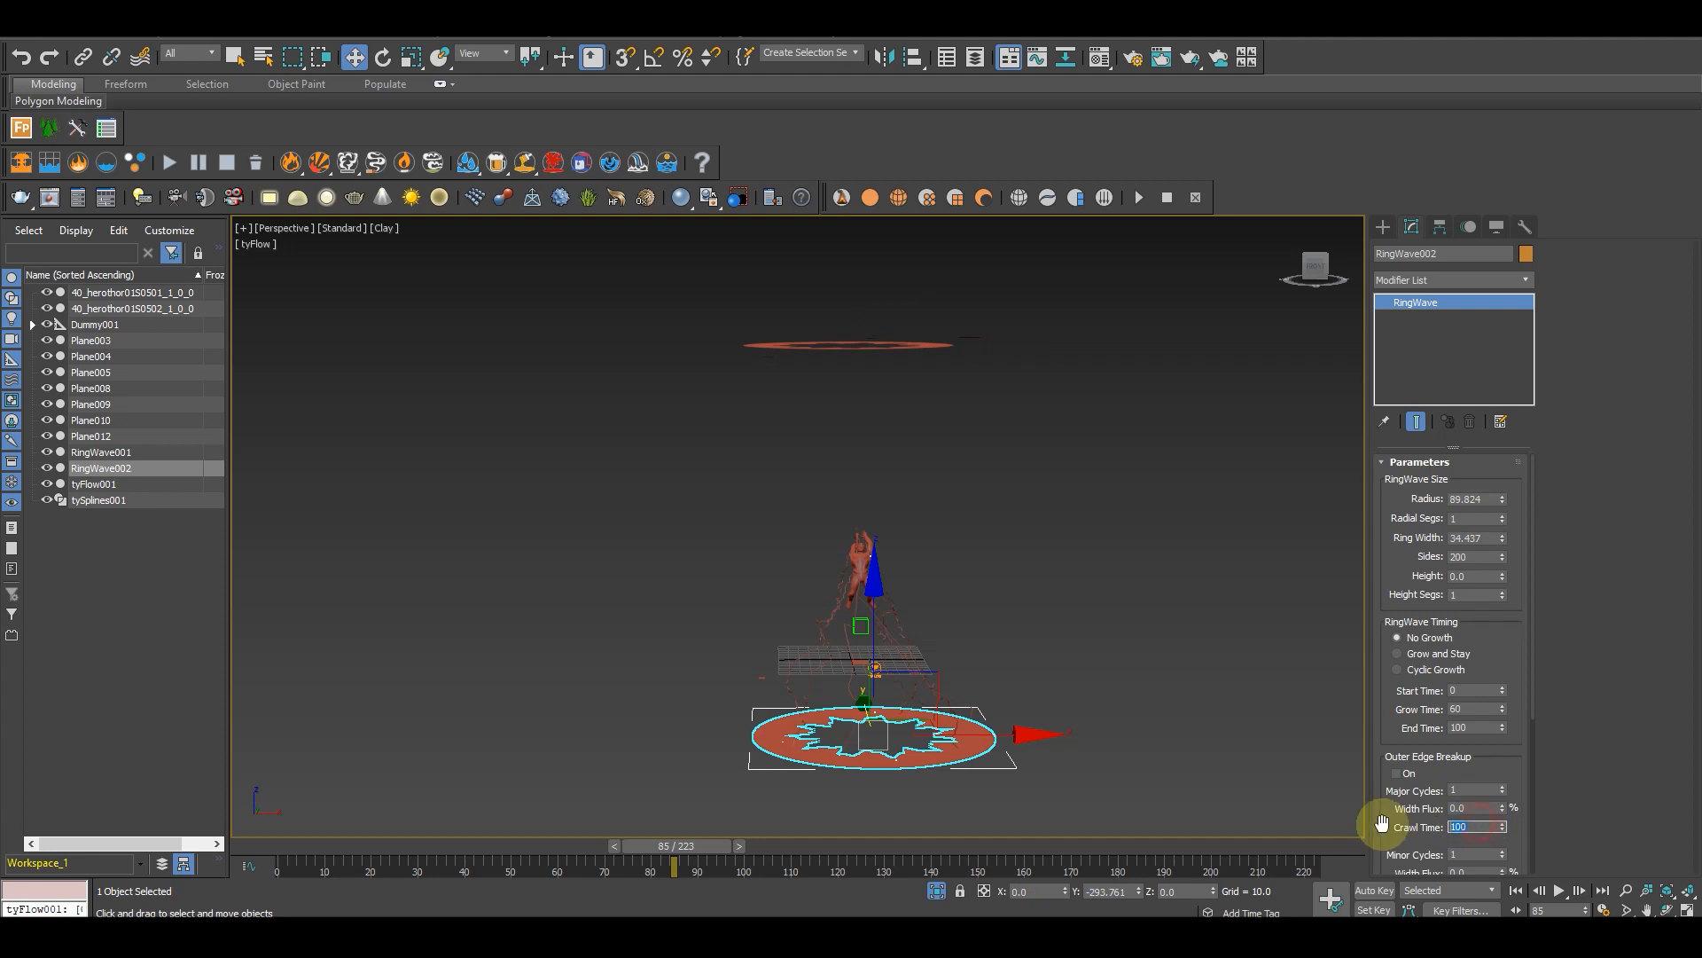
left_click(971, 624)
middle_click_drag(977, 621, 765, 590, "alt")
left_click(757, 579)
Step: Select all seven target planes and both rings, leaving the tyFlow object out of the selection
scroll(800, 417, "down", 3)
middle_click_drag(794, 461, 793, 548)
middle_click_drag(1030, 246, 1033, 272)
left_click_drag(1032, 271, 726, 407)
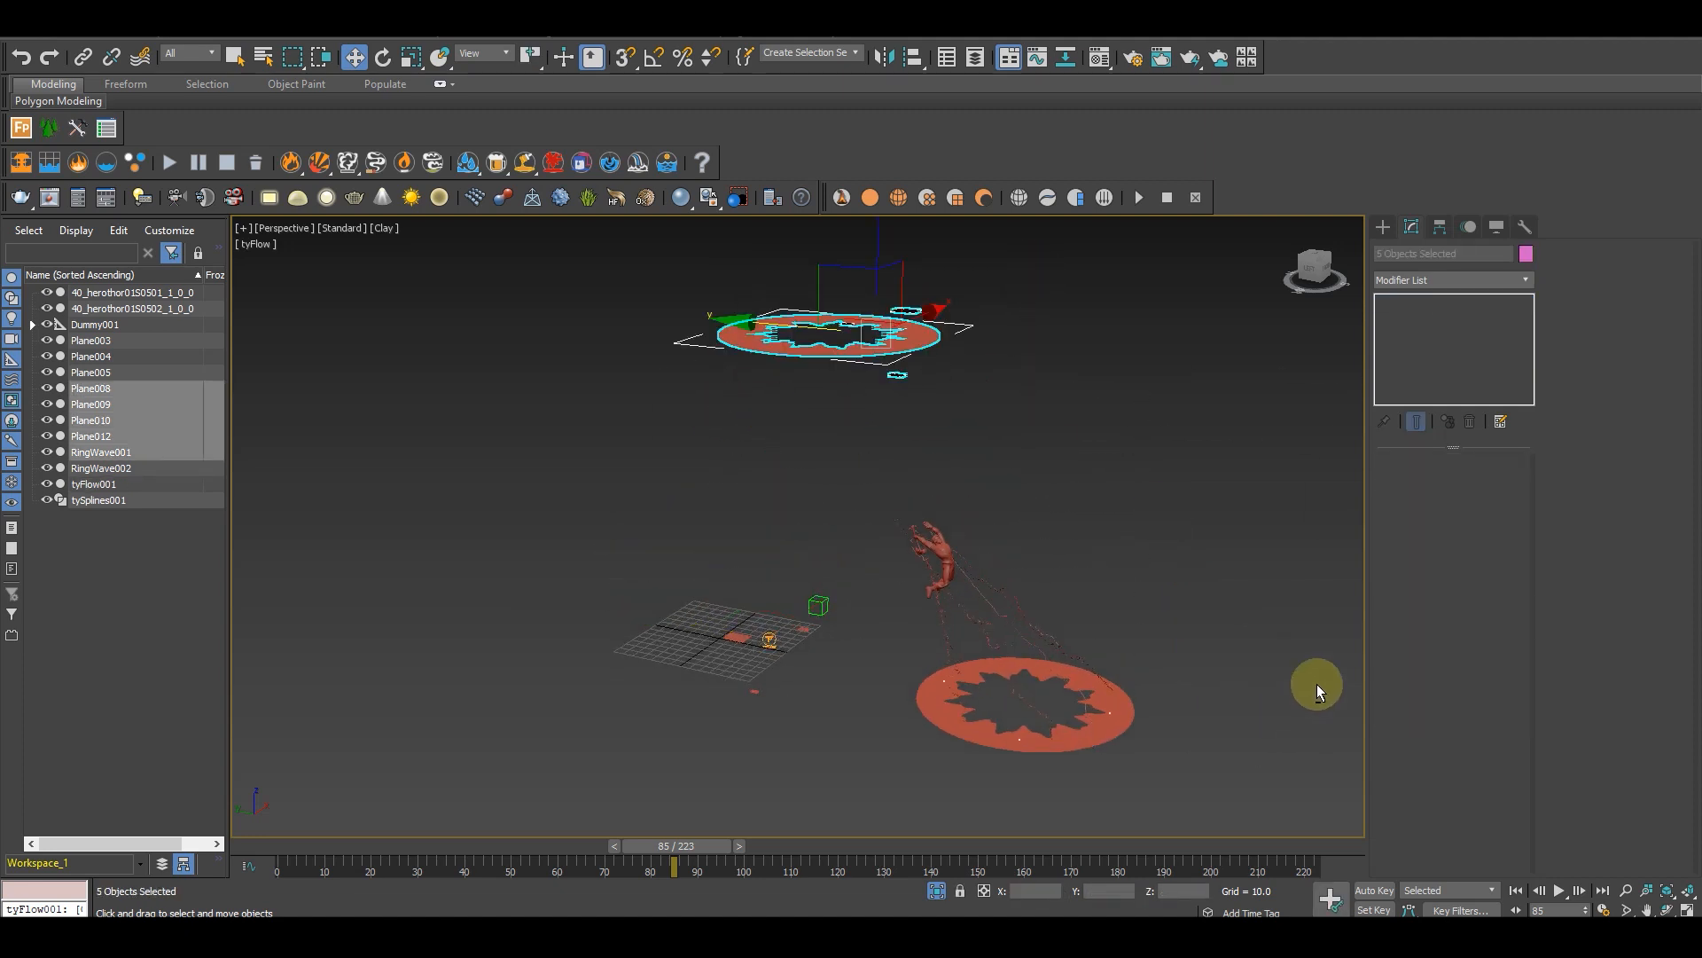
middle_click_drag(1318, 691, 1122, 697, "alt")
left_click(1083, 719, "ctrl")
scroll(792, 713, "up", 3)
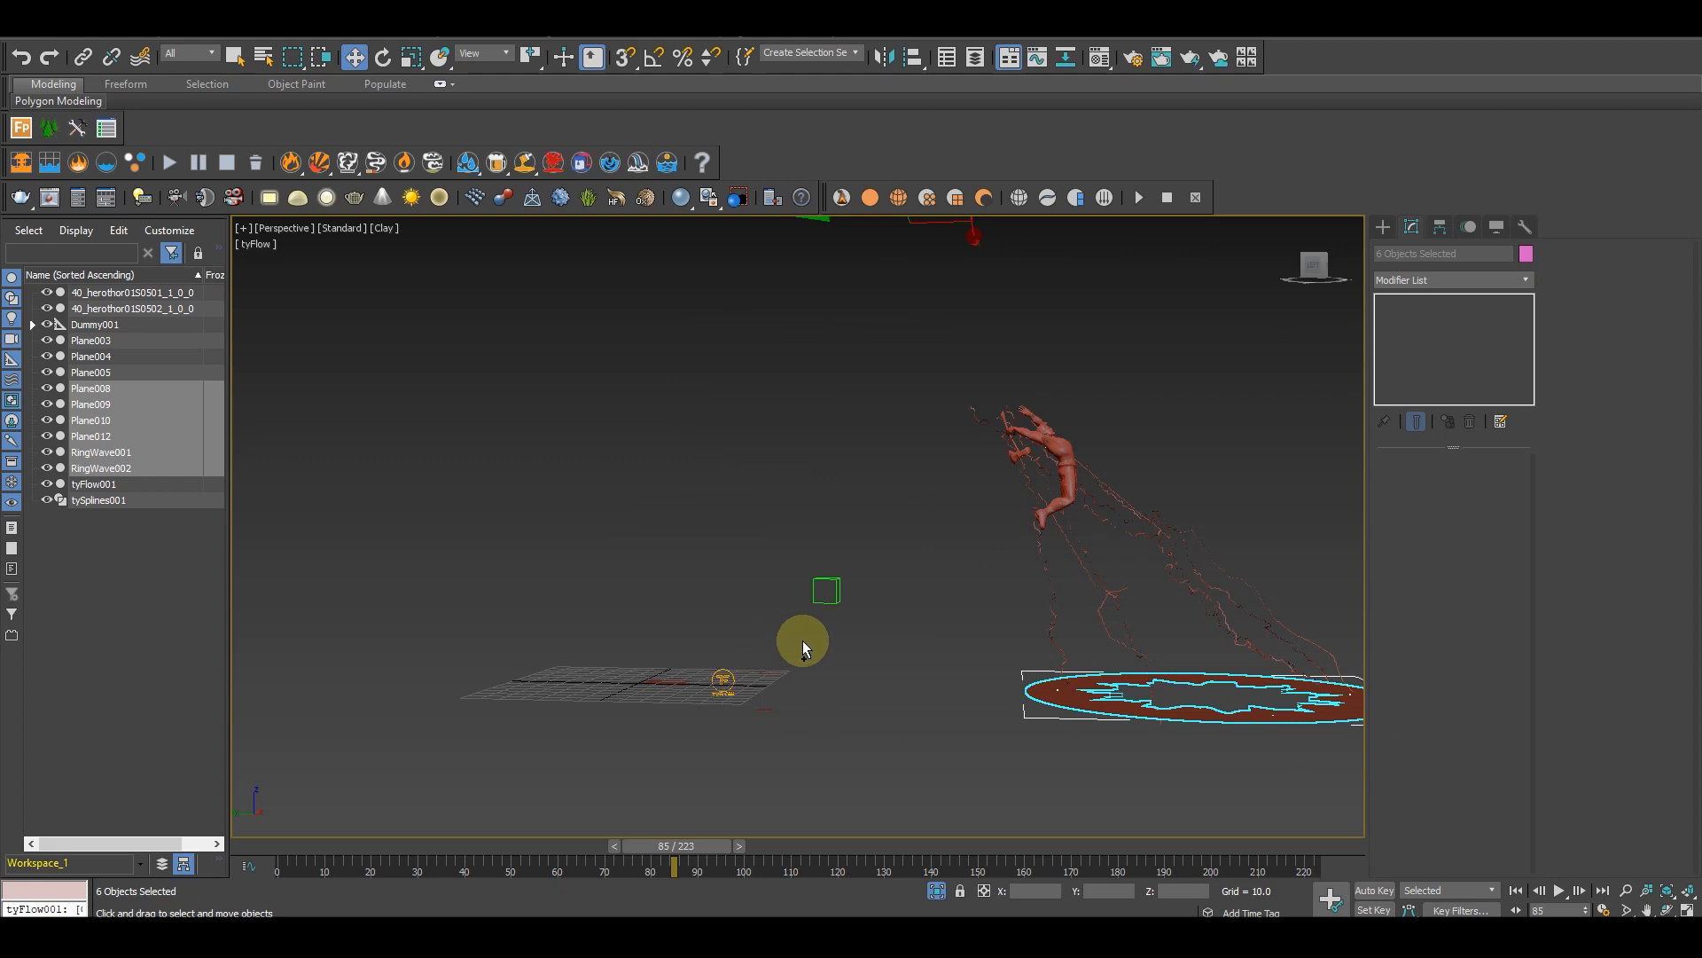
left_click_drag(802, 640, 674, 723, "ctrl")
left_click(729, 670, "alt")
Step: Set the selected planes and rings to Display as Box and turn off Renderable in their object properties
middle_click_drag(833, 713, 748, 679, "alt")
scroll(786, 700, "down", 4)
right_click(962, 640)
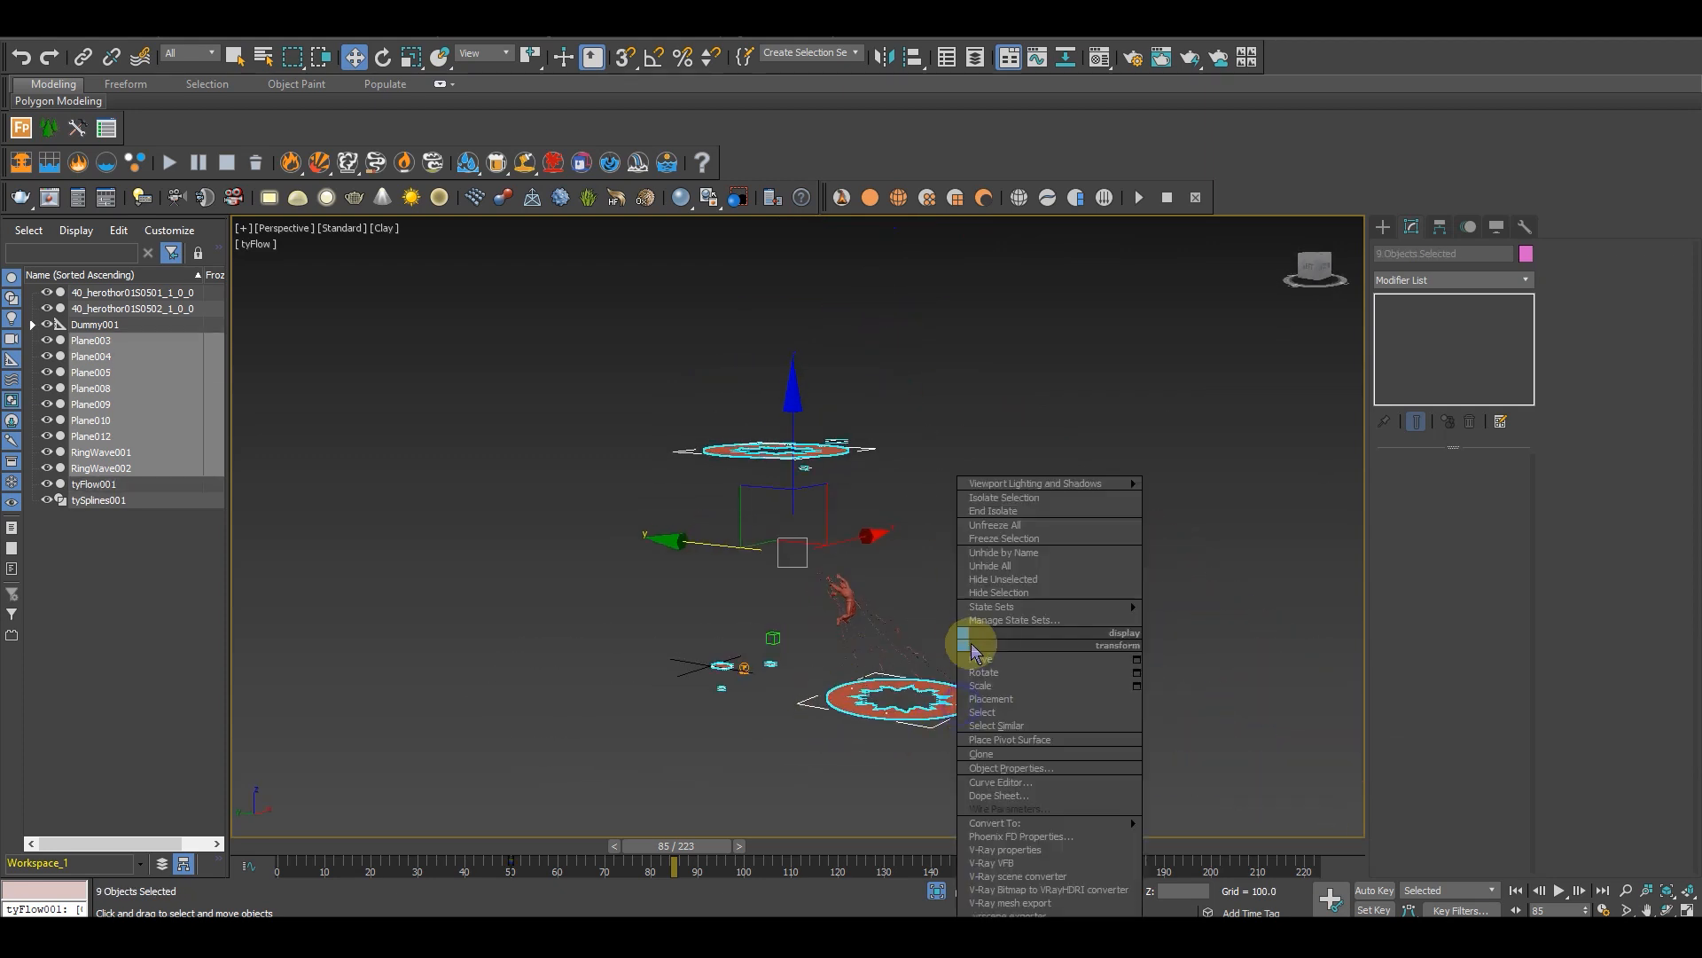
left_click(1011, 768)
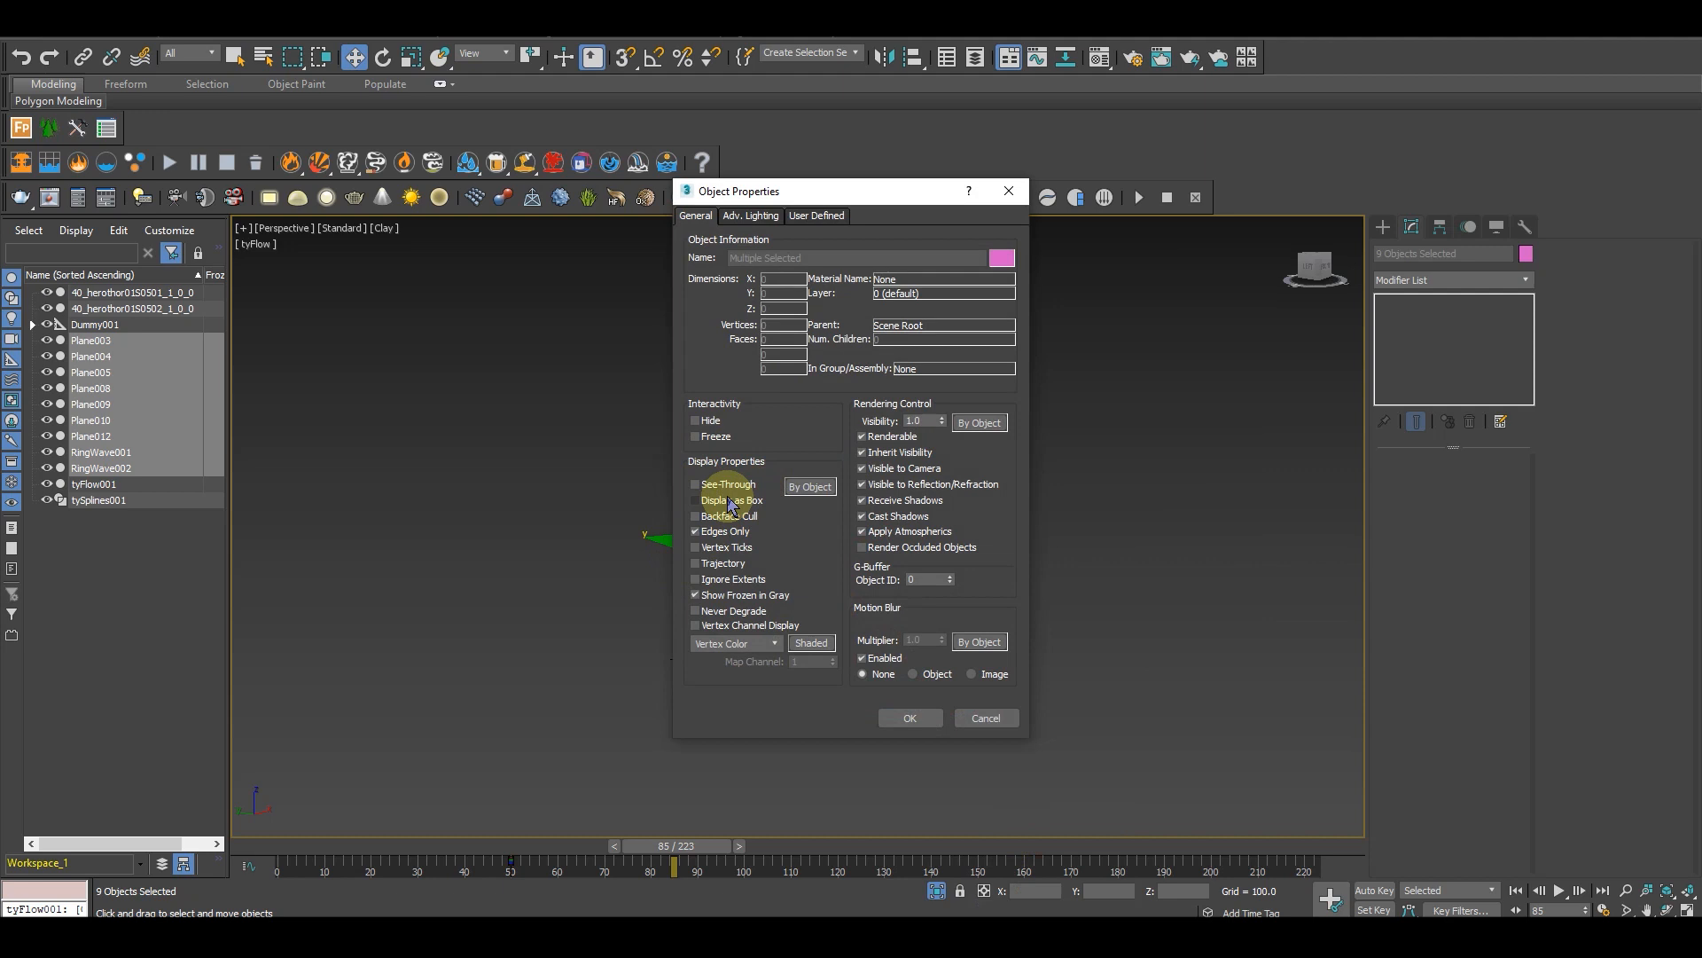
left_click(893, 437)
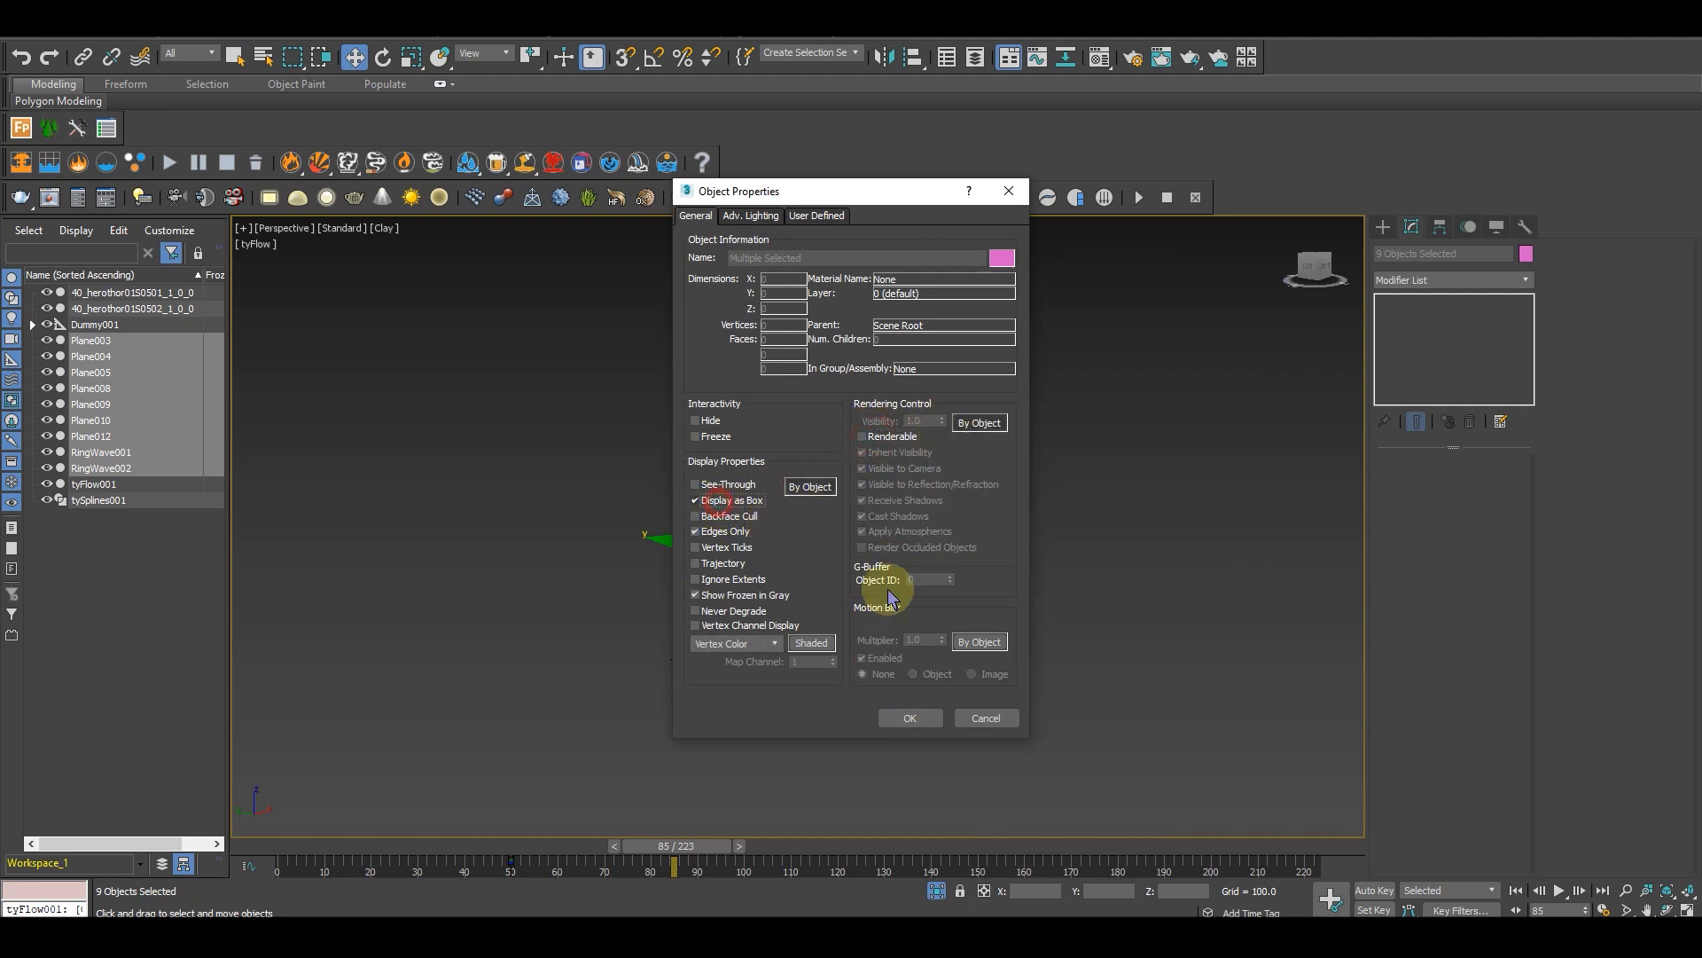
left_click(910, 717)
left_click(1085, 637)
Step: Play the jump animation close up and examine the lightning reaching the ground planes
middle_click_drag(1048, 719, 944, 727, "alt")
left_click_drag(696, 856, 362, 789)
scroll(872, 665, "up", 4)
middle_click_drag(830, 674, 901, 684)
scroll(904, 654, "up", 4)
left_click(1560, 892)
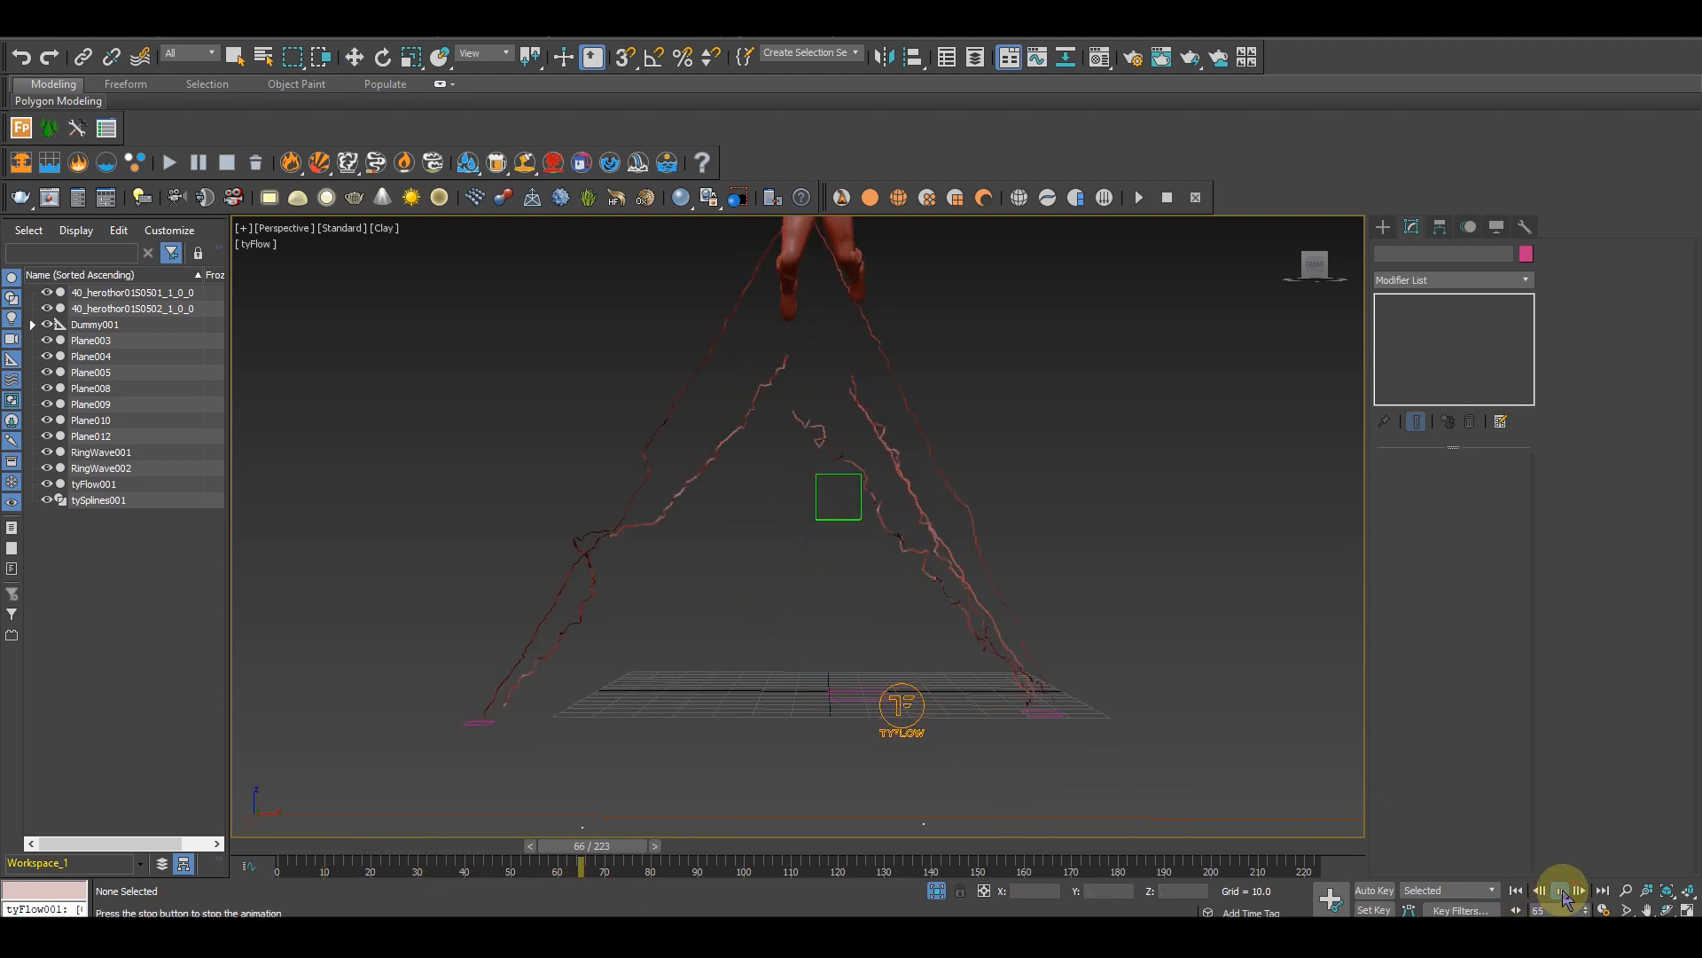
middle_click_drag(1016, 630, 939, 691)
scroll(993, 652, "down", 1)
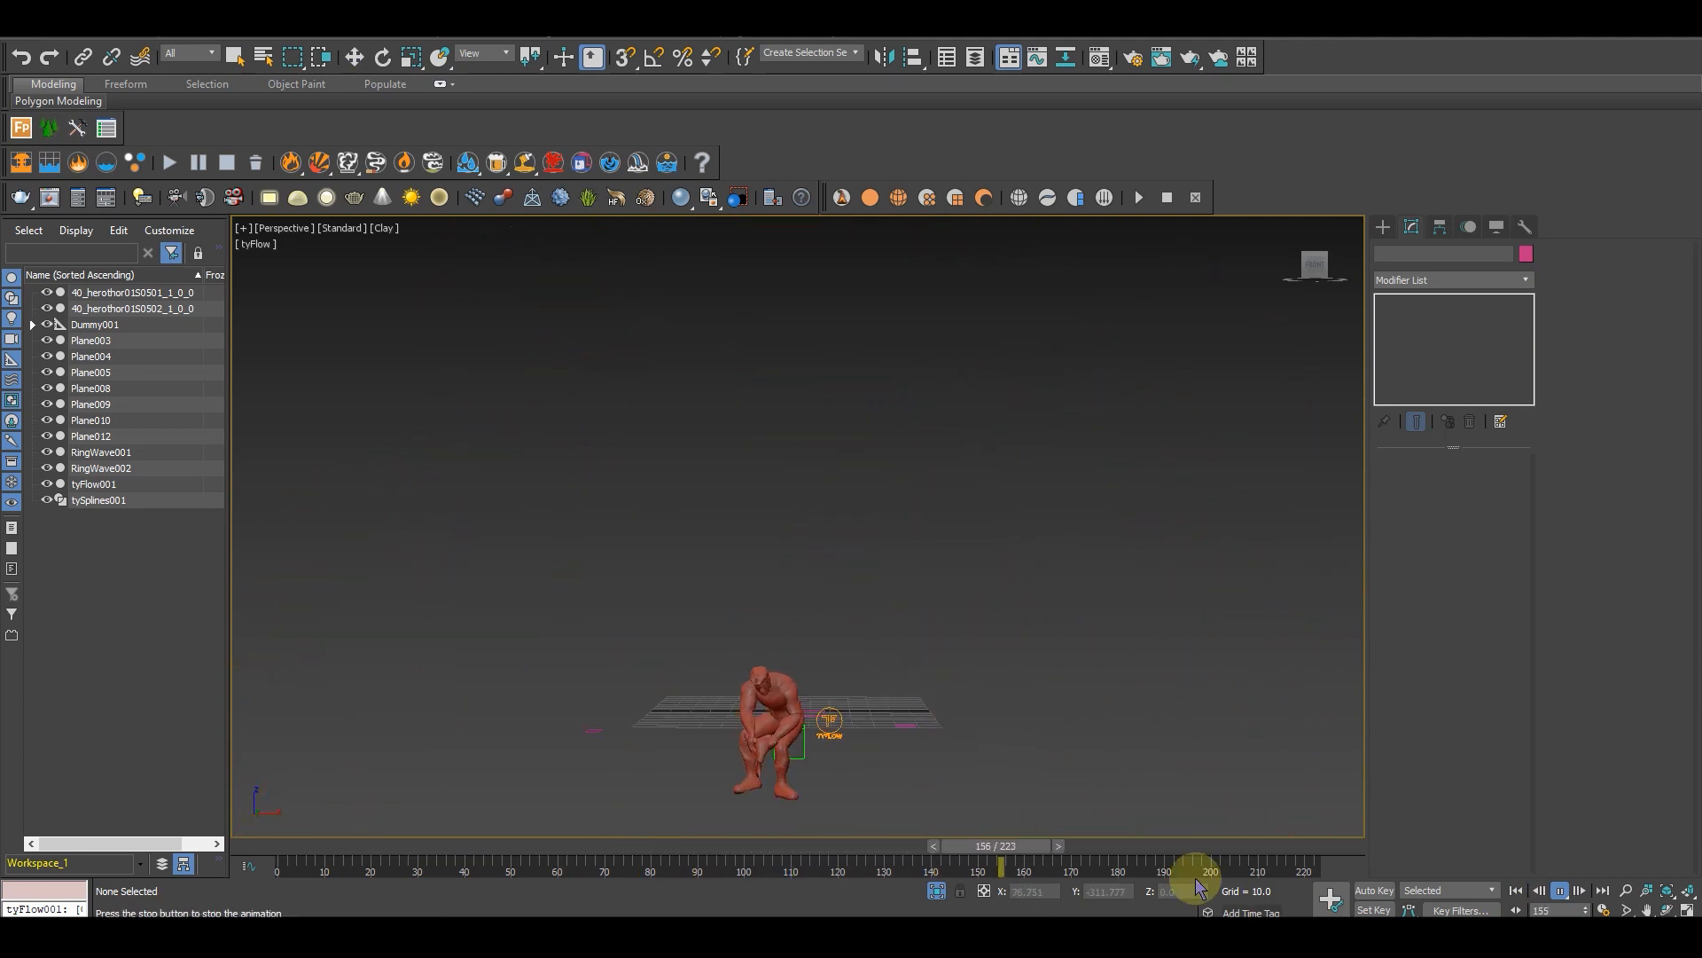
Step: Replay the jump from about frame 9 in a wider front view through the landing
left_click_drag(1105, 849, 389, 811)
scroll(720, 660, "down", 3)
mouse_move(718, 619)
middle_mouse_down()
mouse_move(735, 684)
mouse_move(735, 641)
middle_mouse_up()
scroll(735, 678, "up", 1)
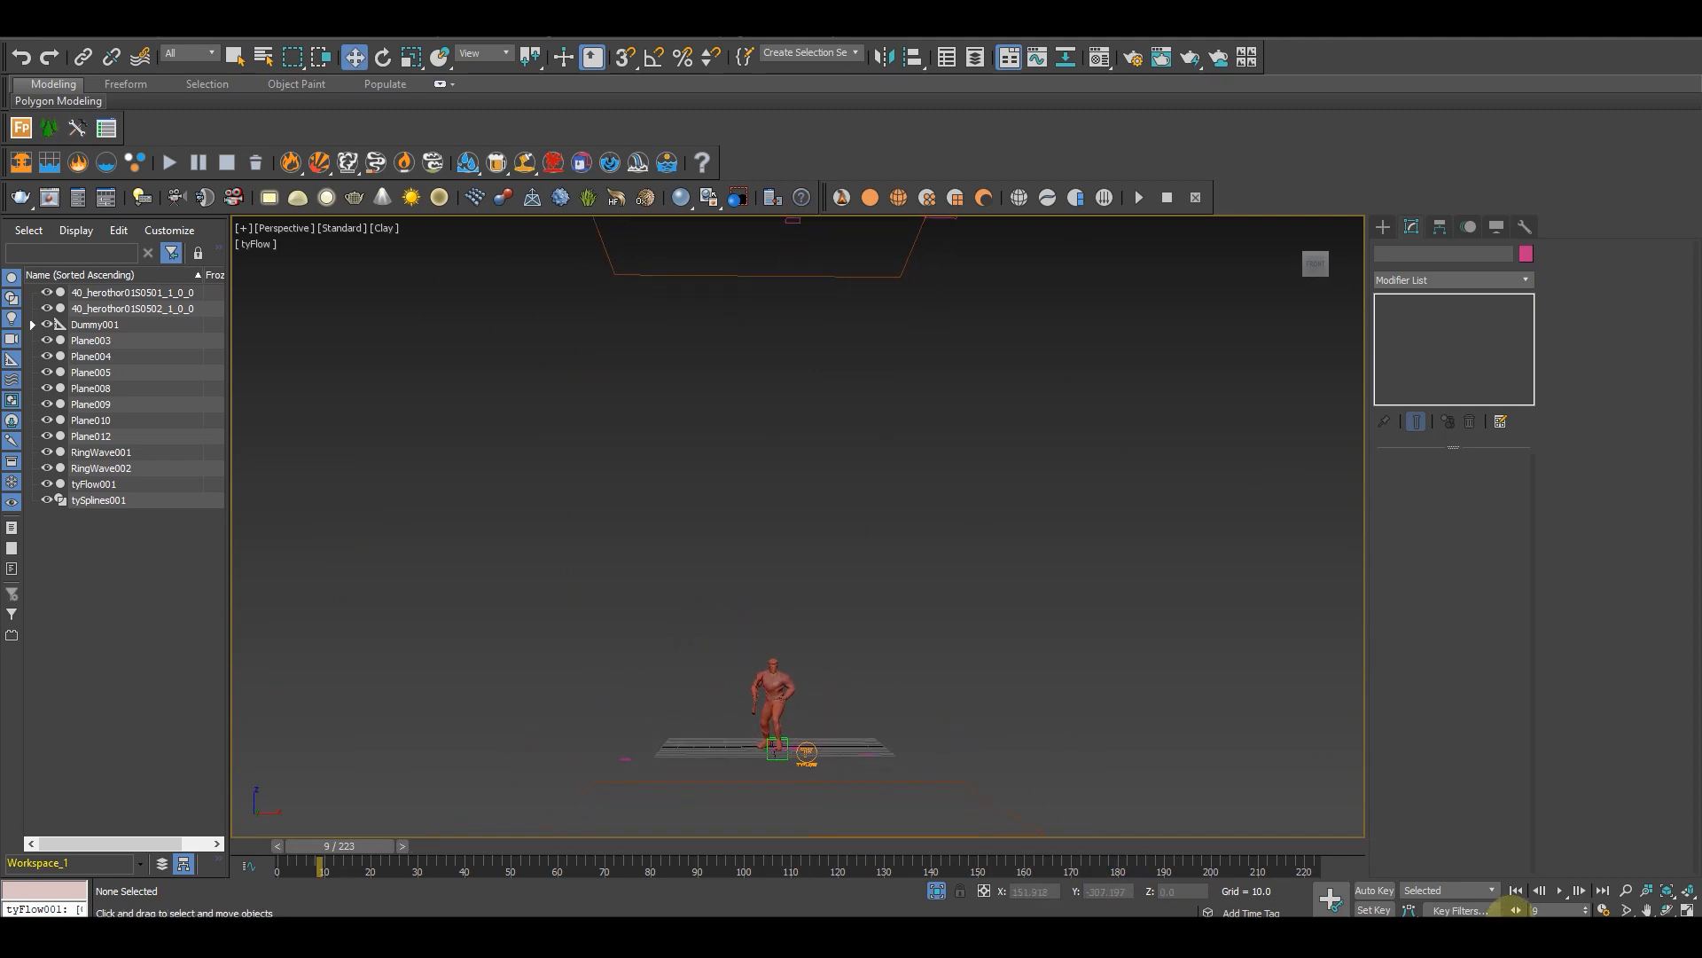
left_click(1566, 894)
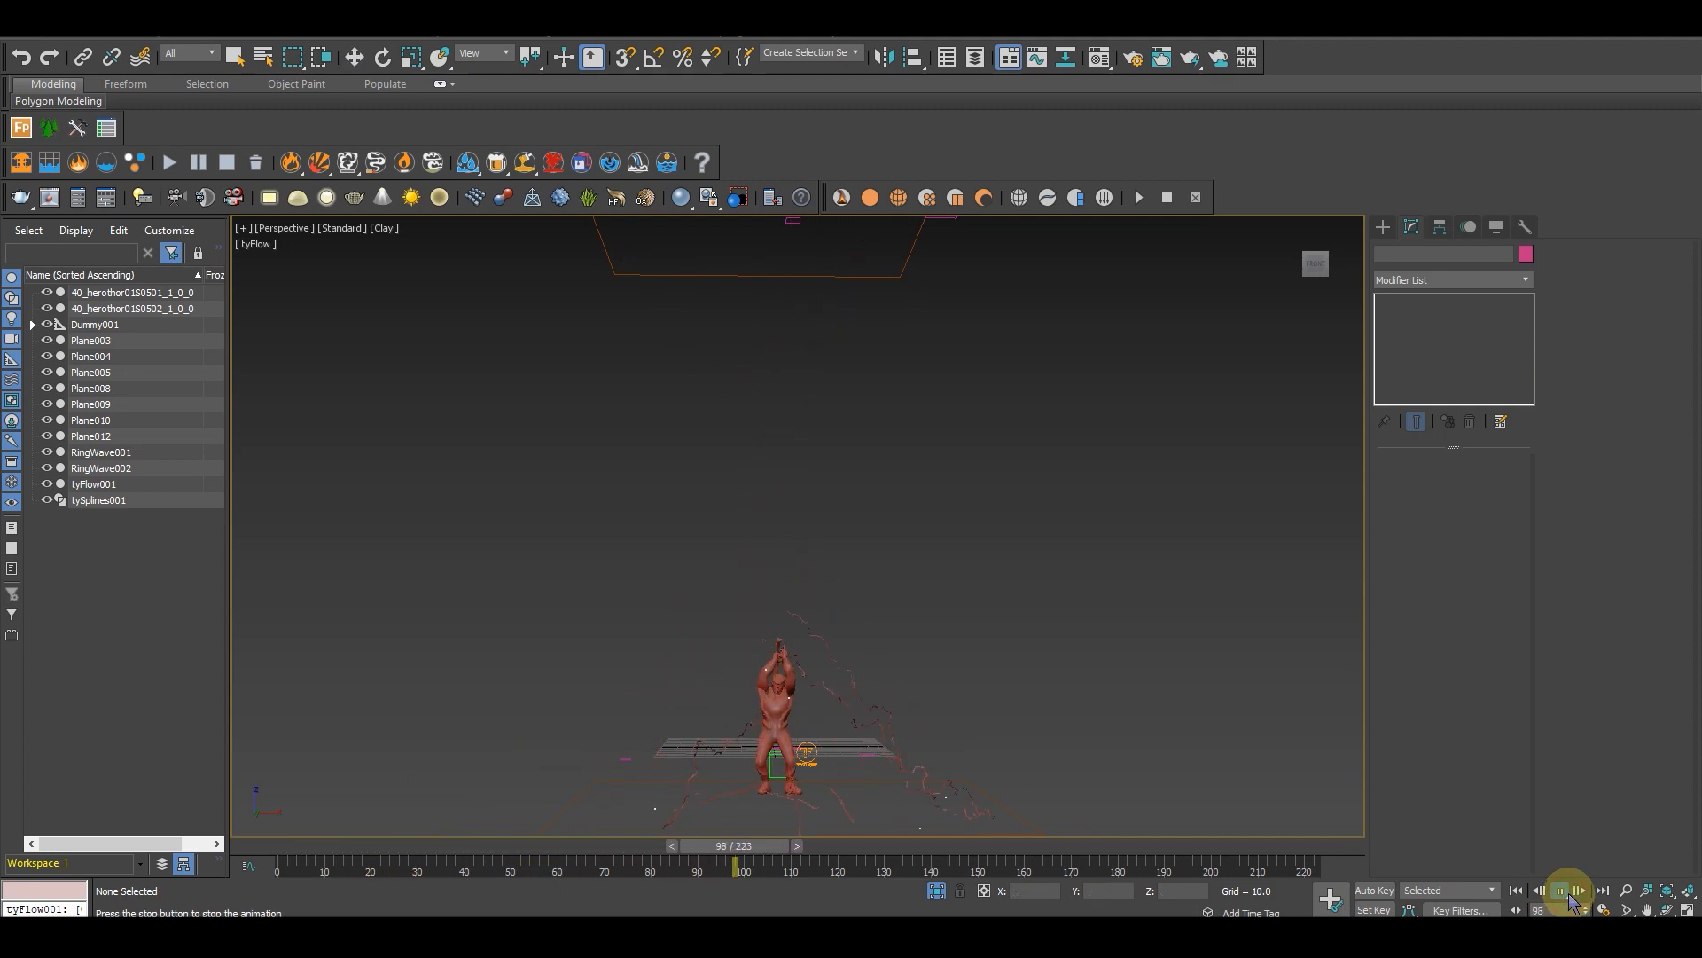
left_click(1562, 891)
Step: At frame 80, set the tySplineMesher radius of the lightning splines to 0.15
left_click_drag(894, 845, 655, 845)
left_click(821, 567)
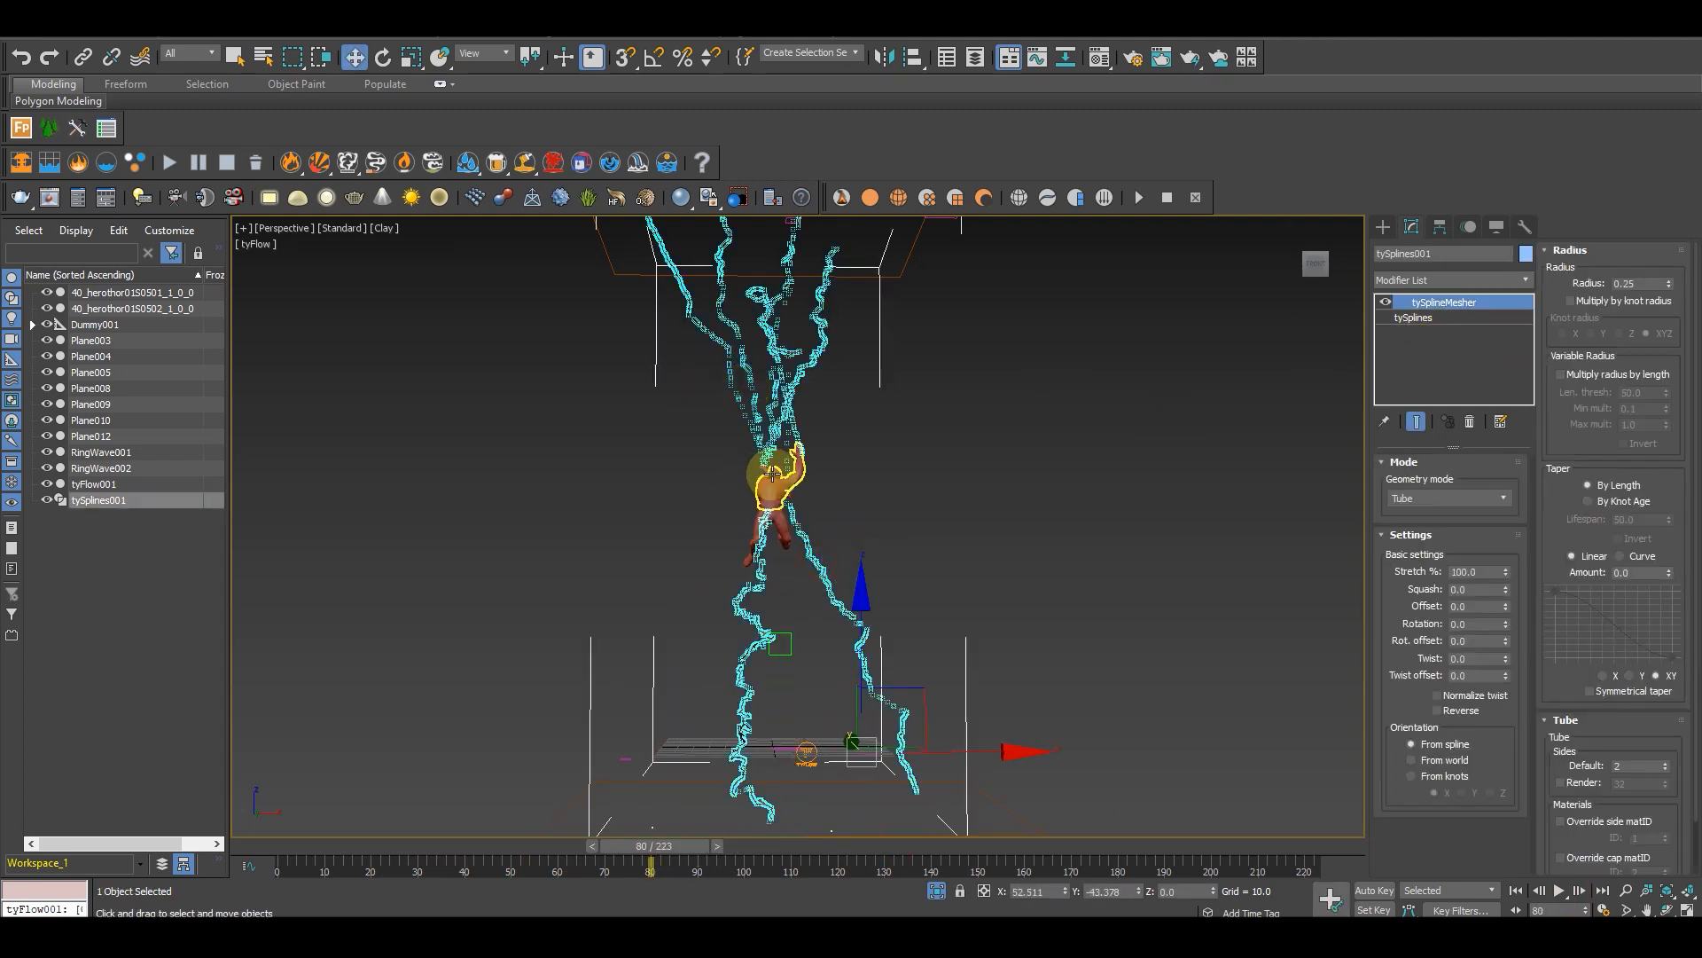
scroll(776, 470, "up", 2)
middle_click_drag(813, 501, 855, 627, "alt")
scroll(735, 456, "up", 5)
scroll(855, 627, "up", 5)
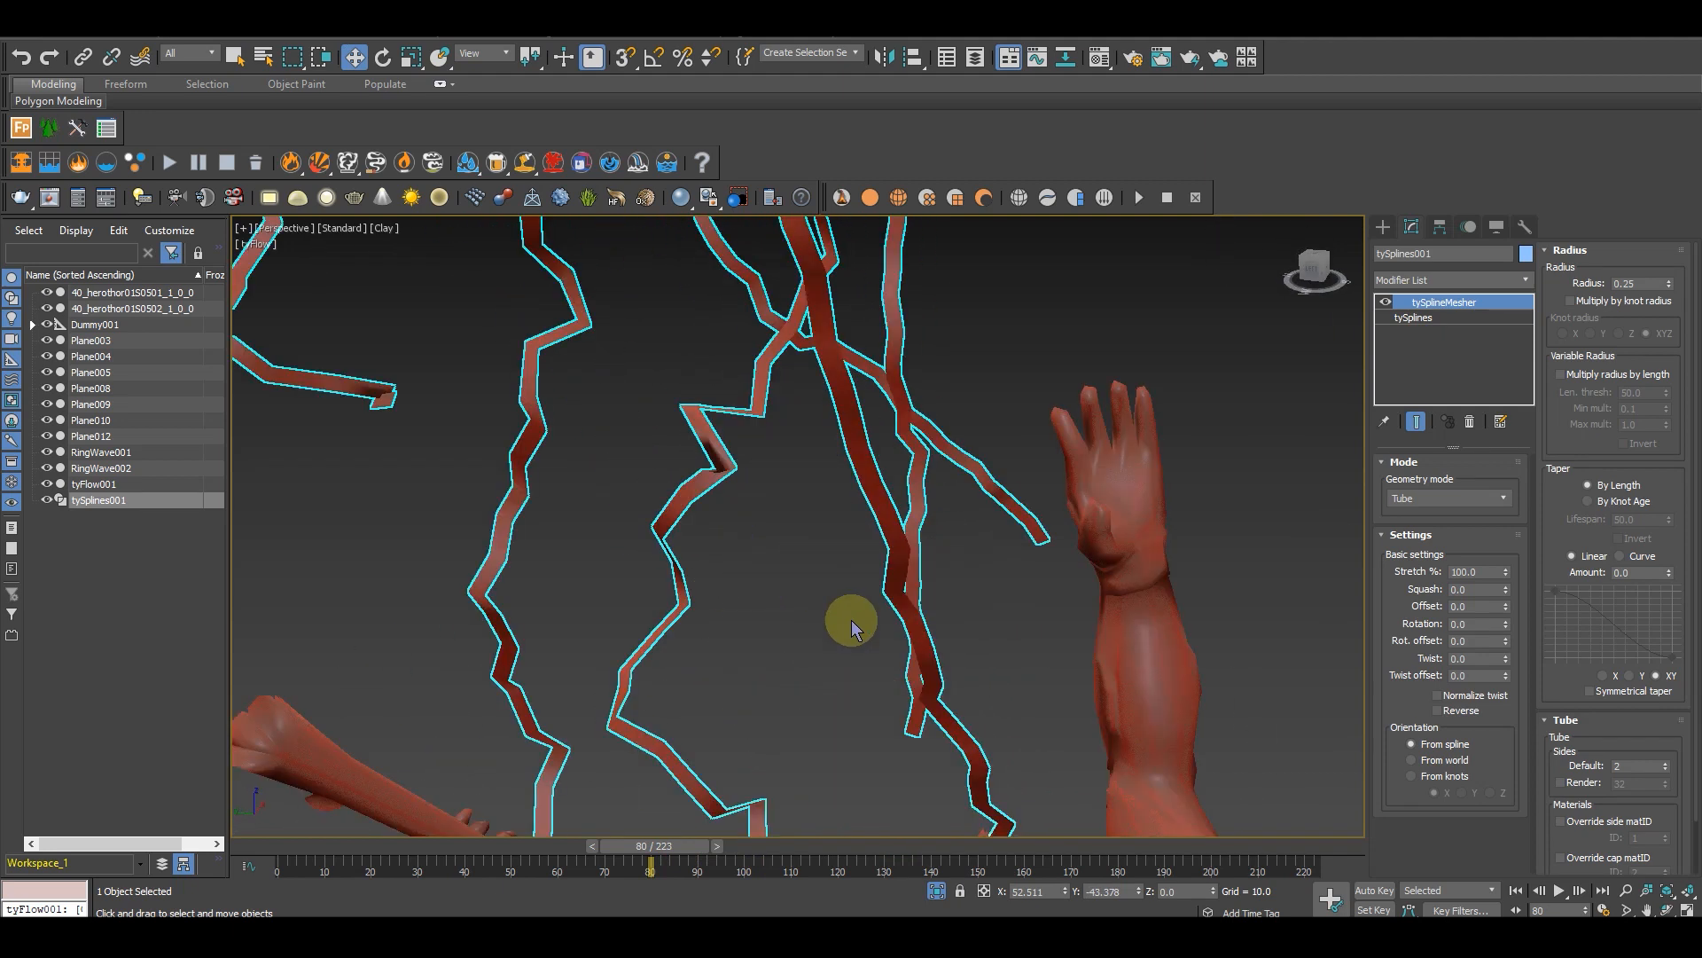
scroll(885, 641, "down", 5)
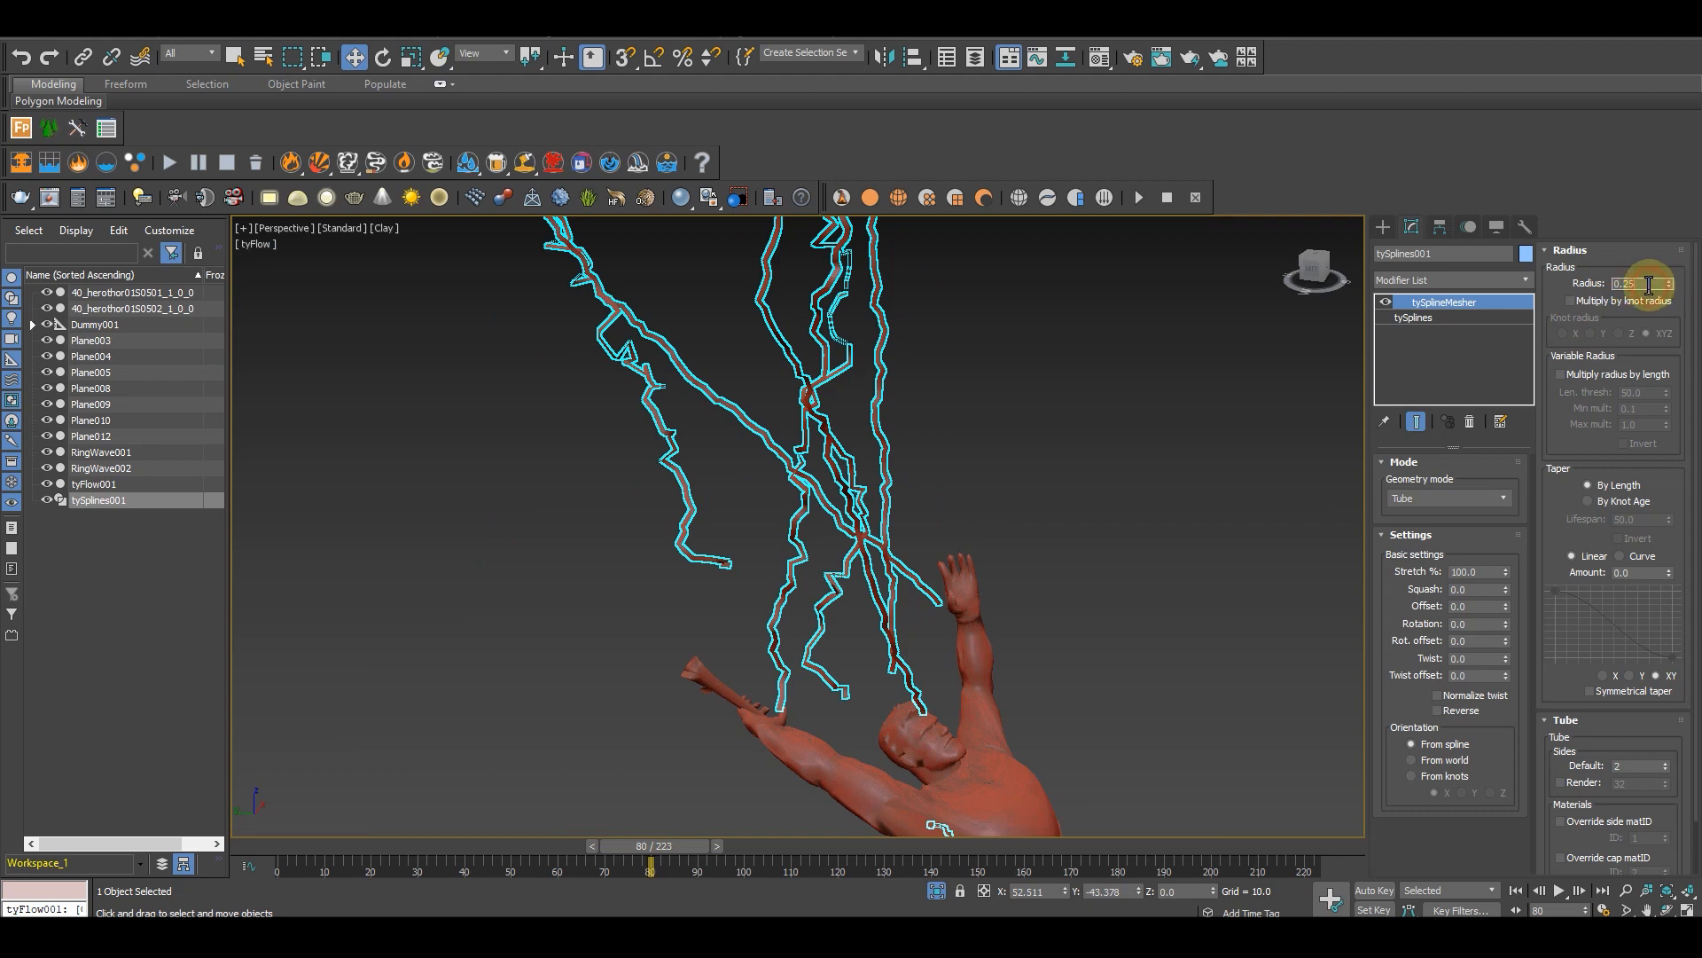
key("Return")
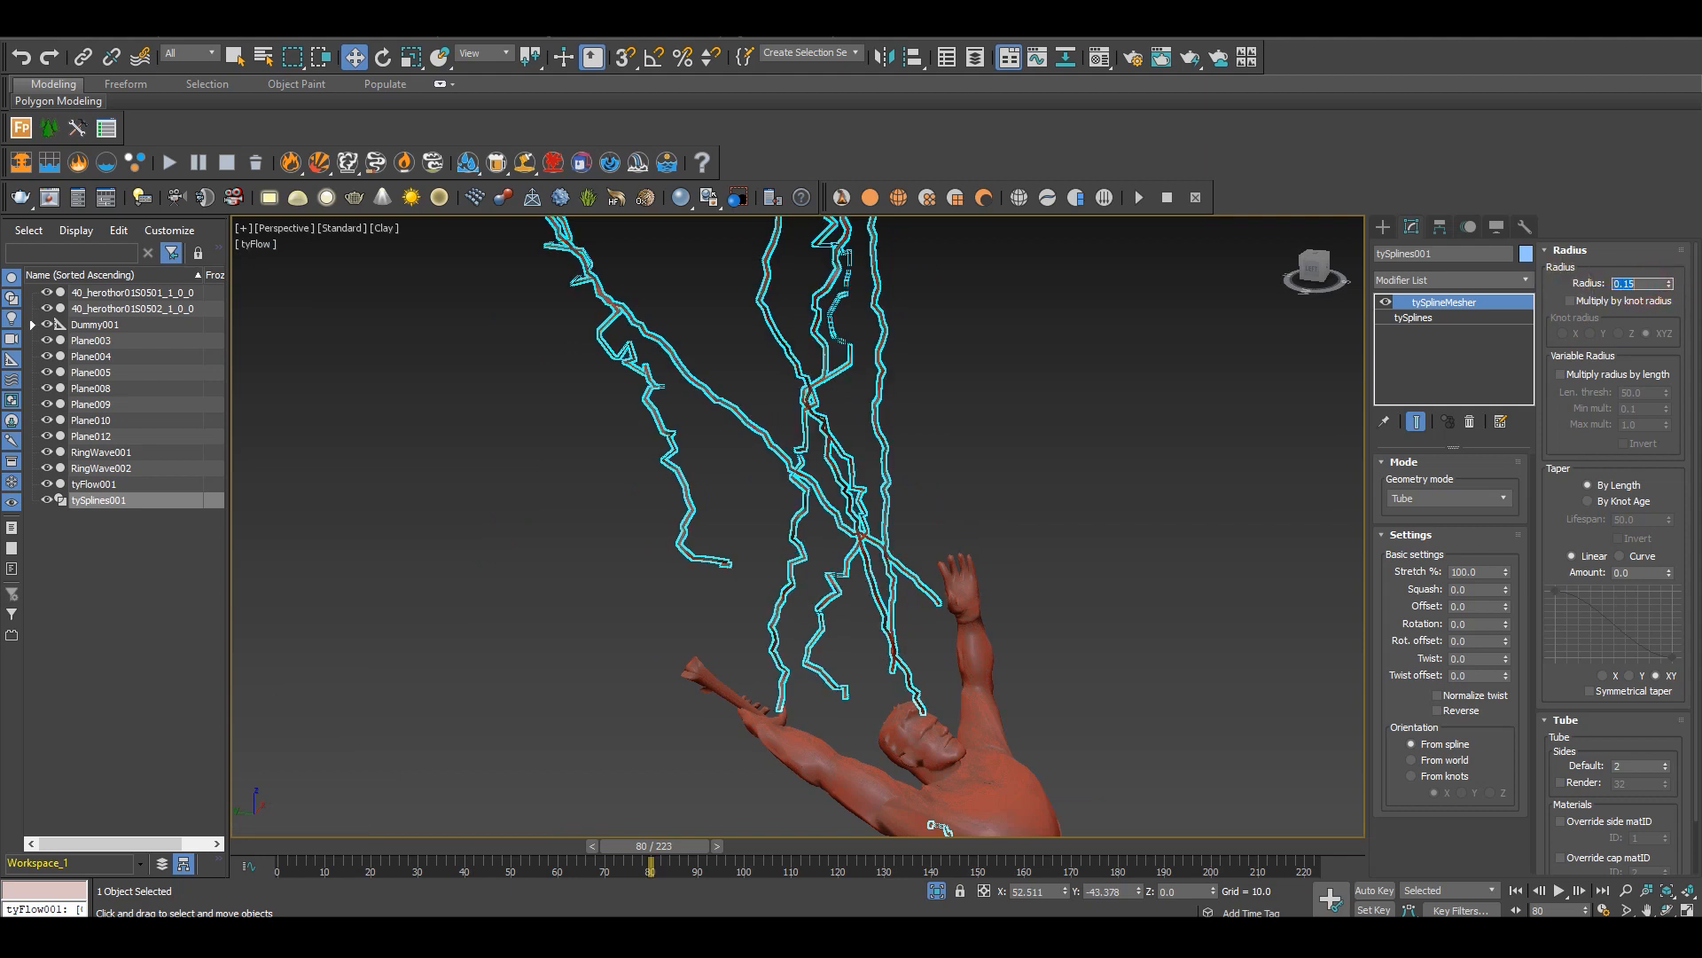
Step: Switch the lightning's taper to Curve and shape it as an arch that thins the strands at both ends
left_click(1624, 558)
left_click_drag(1562, 647, 1606, 599)
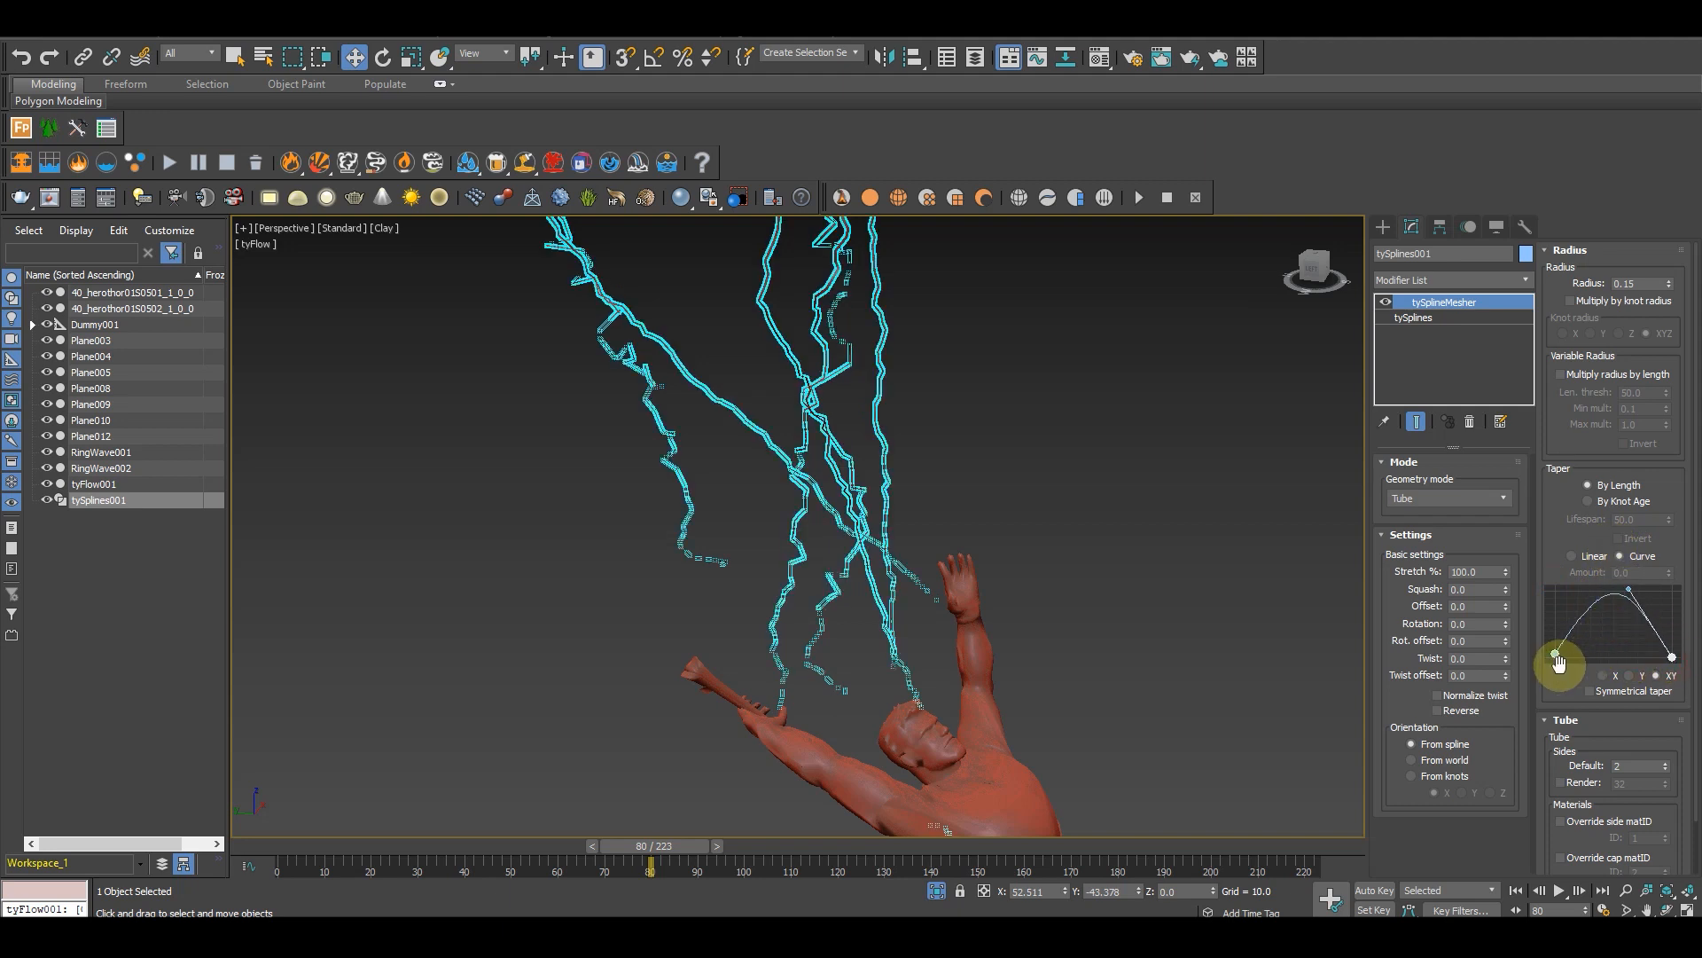
left_click_drag(1557, 655, 1590, 638)
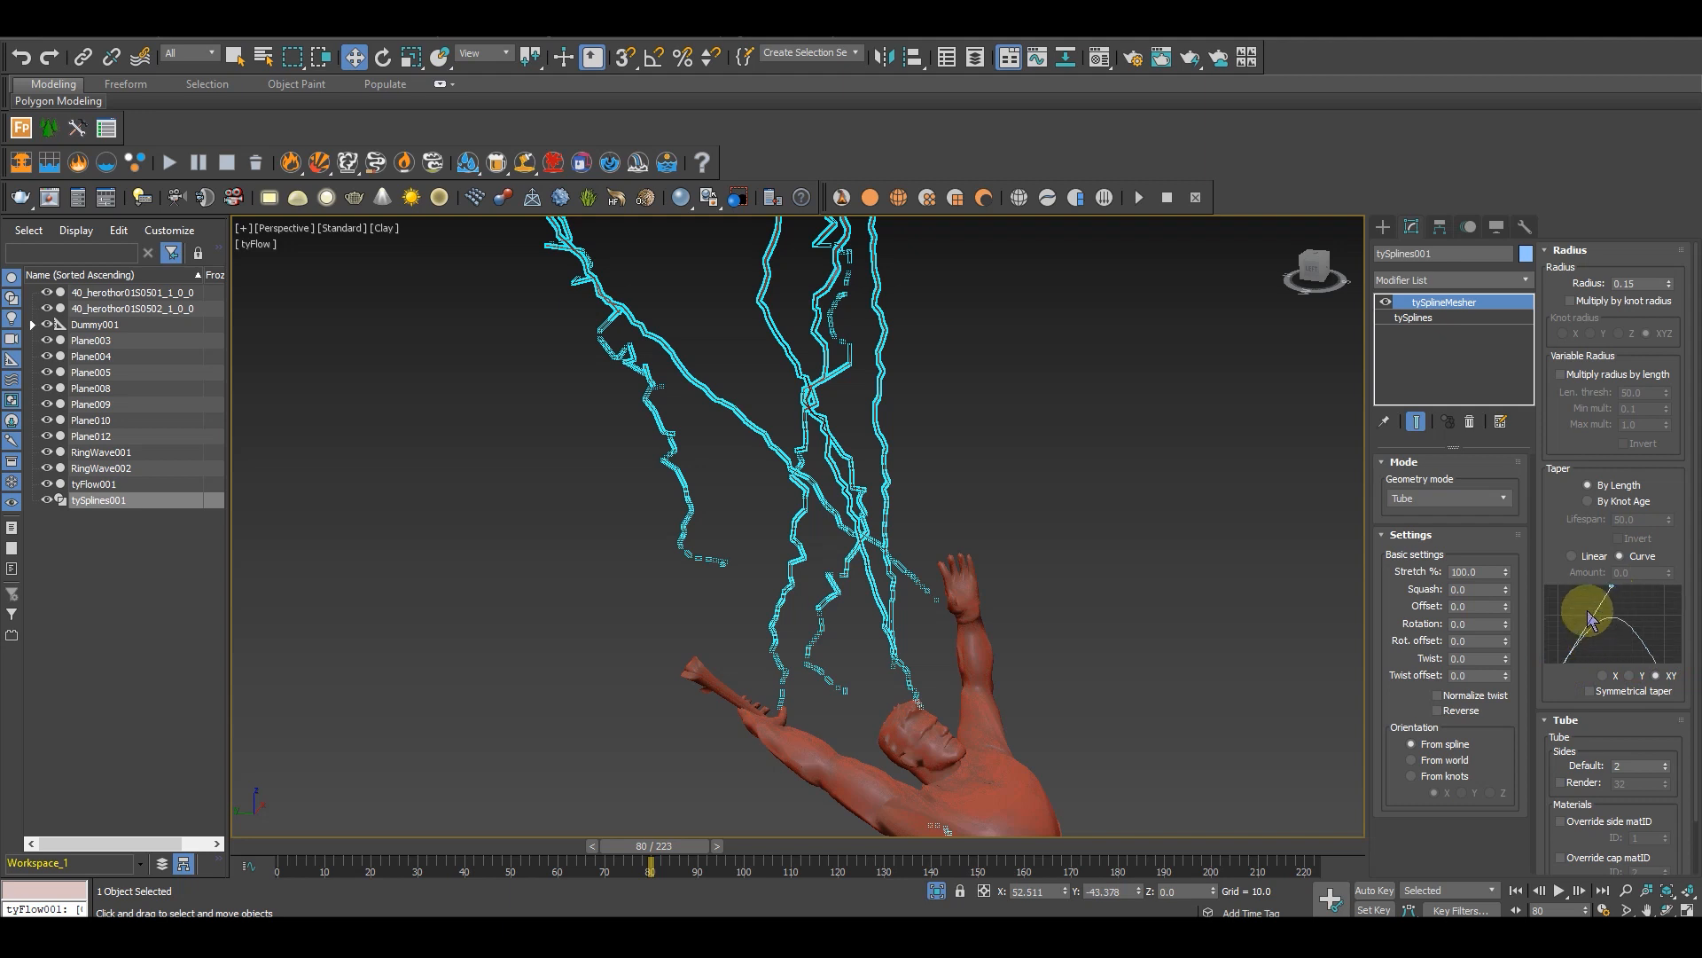
left_click(1088, 482)
Step: Examine the tapered lightning strands around the character at frame 80, close up and from afar
scroll(774, 661, "up", 5)
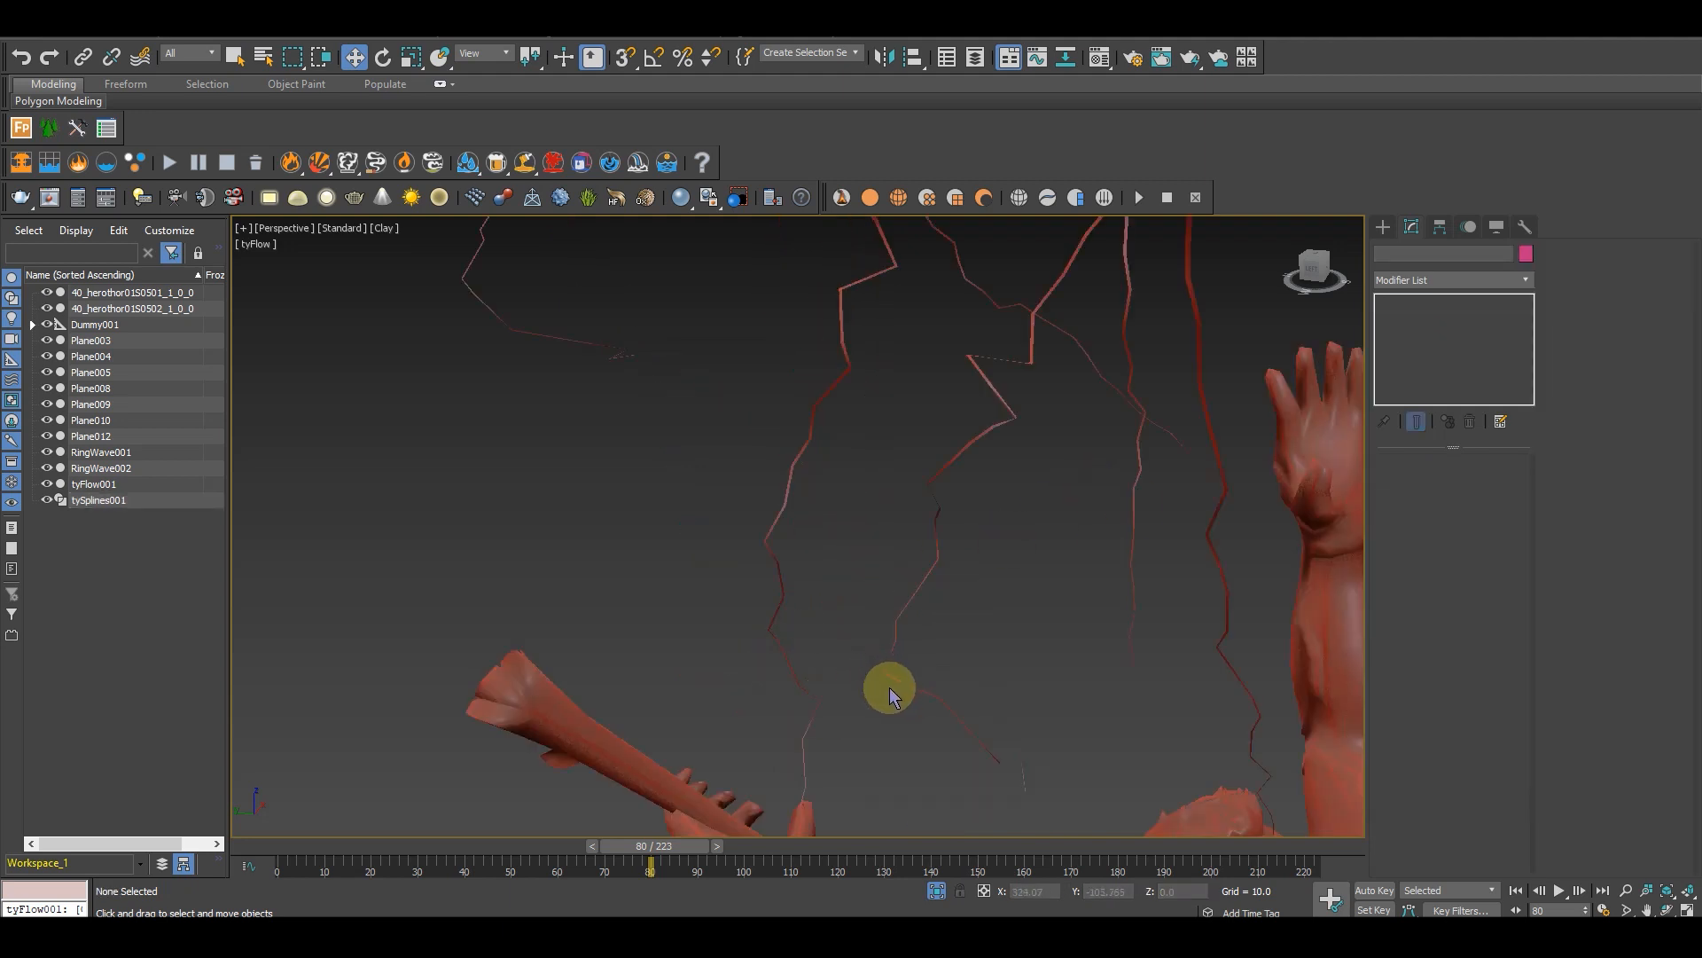
middle_click_drag(890, 688, 803, 230)
middle_click_drag(950, 547, 976, 755)
scroll(711, 376, "down", 8)
middle_click_drag(733, 470, 787, 674)
scroll(661, 384, "up", 3)
middle_click_drag(648, 417, 780, 470)
scroll(646, 255, "up", 4)
scroll(680, 297, "down", 3)
middle_click_drag(750, 461, 732, 447)
scroll(732, 447, "down", 4)
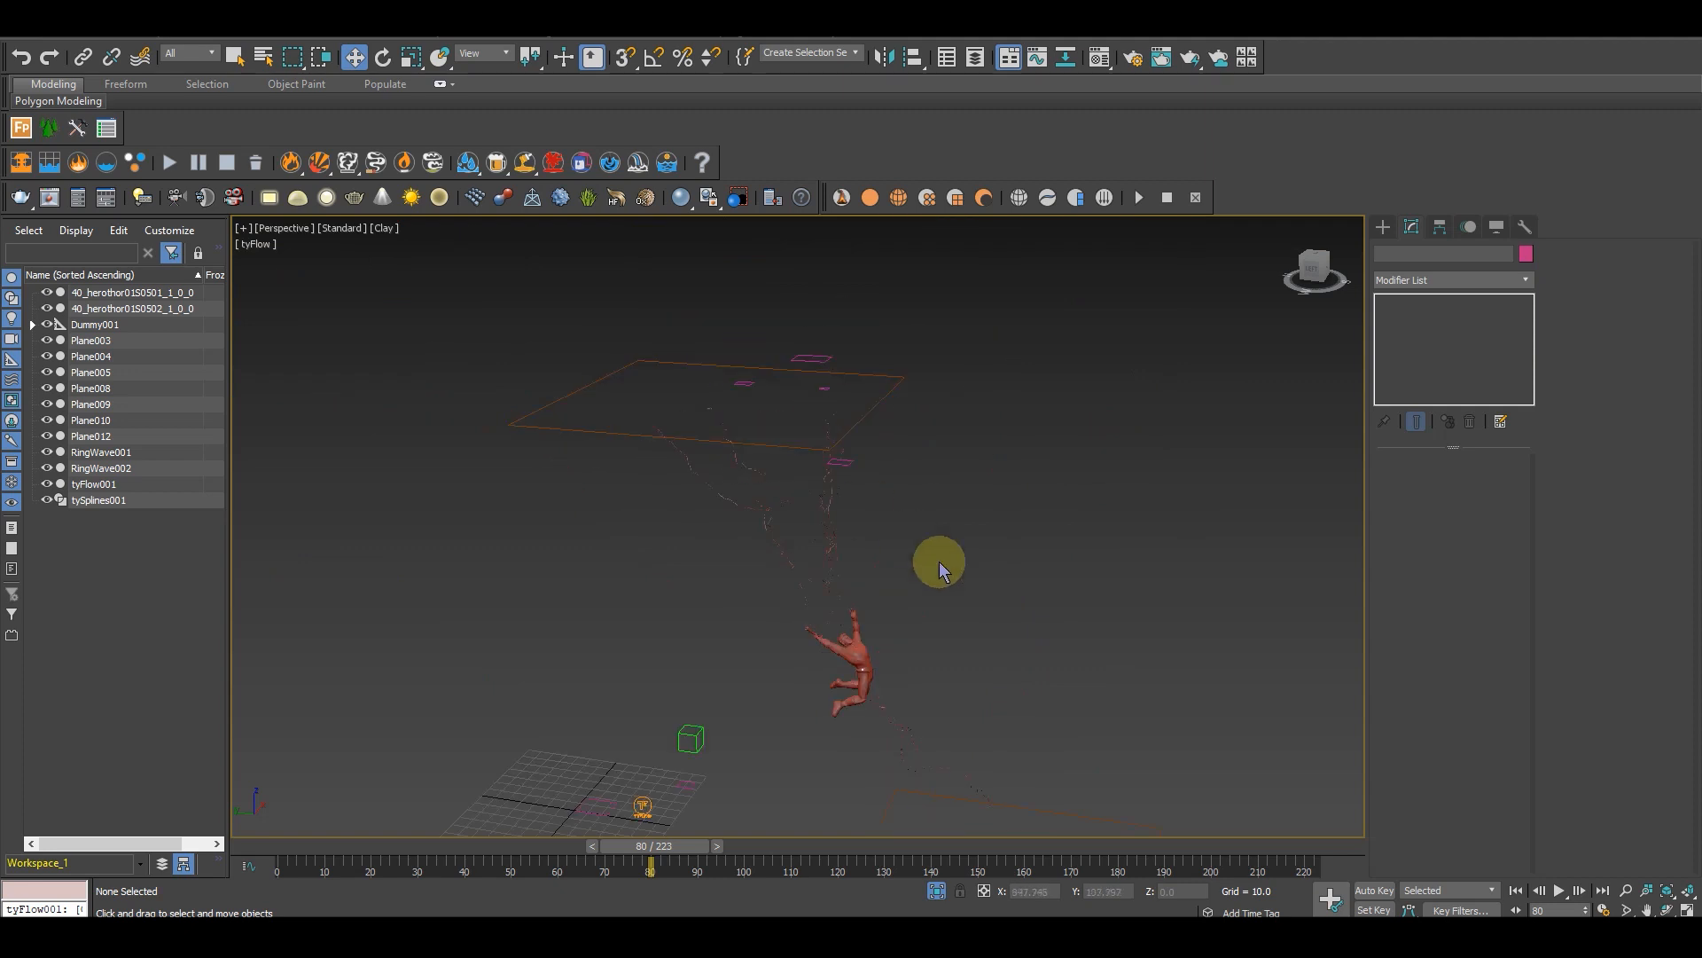
Step: Examine the lightning and the character's motion from frame 80 to the axe landing at frame 110
middle_click_drag(982, 641, 806, 649, "alt")
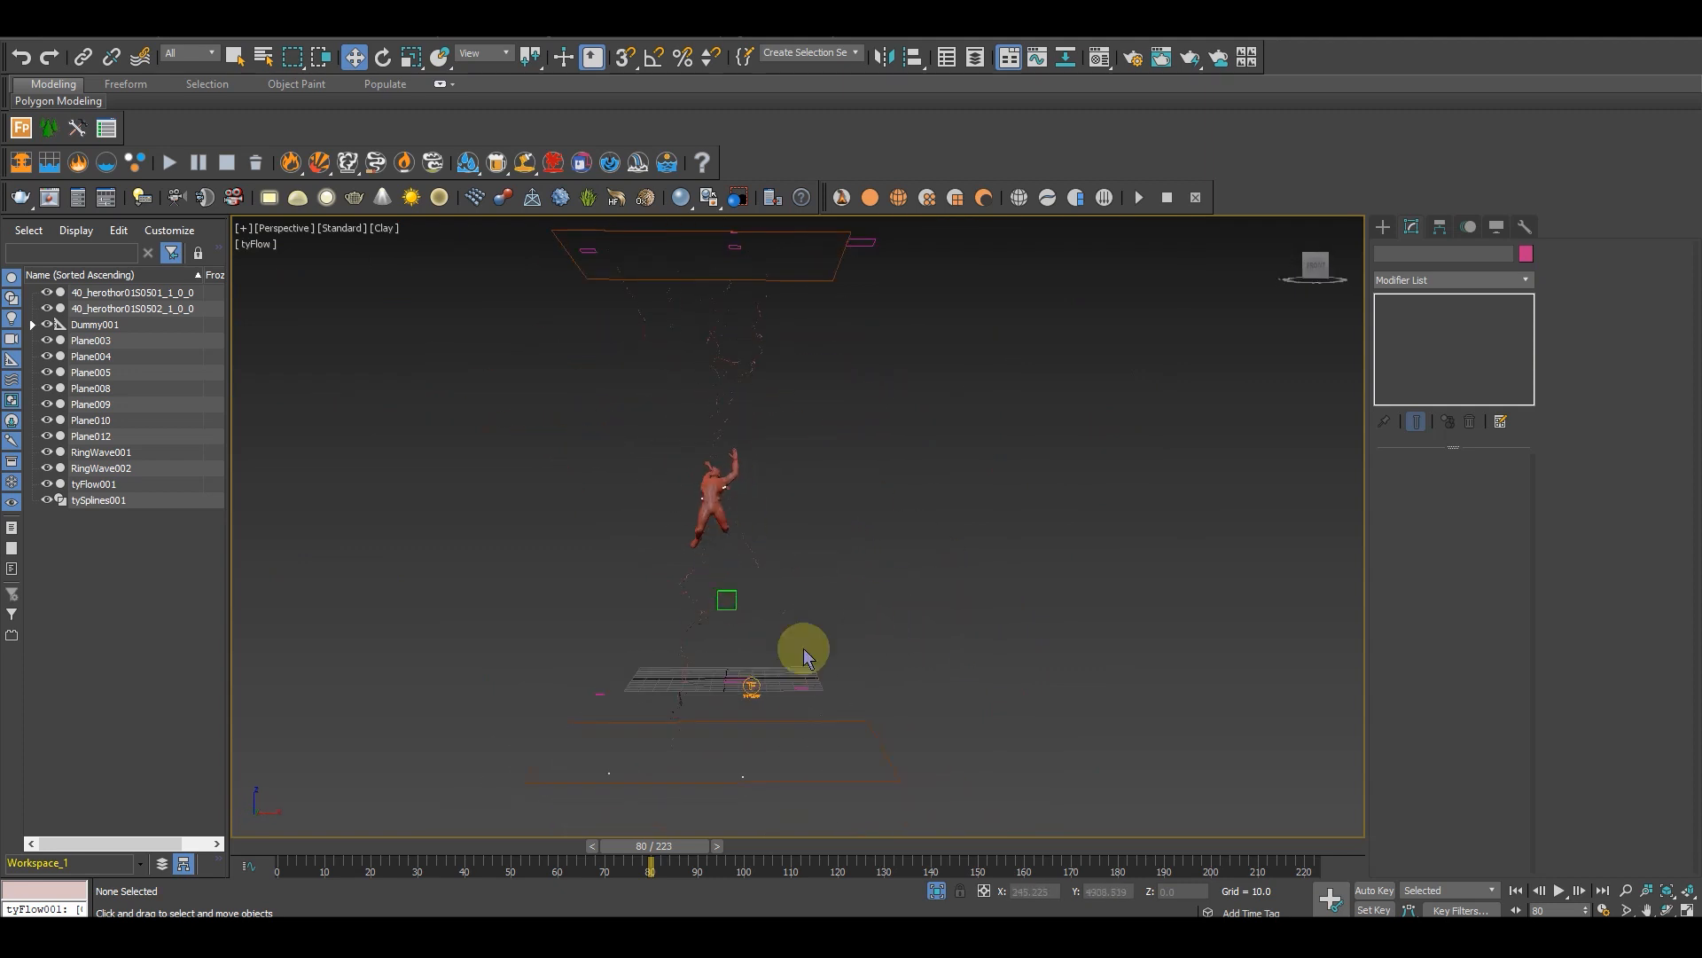
left_click_drag(665, 843, 748, 843)
middle_click_drag(754, 727, 790, 699, "alt")
scroll(596, 659, "up", 5)
middle_click_drag(610, 656, 589, 615, "alt")
scroll(603, 634, "down", 4)
middle_click_drag(897, 733, 760, 653, "alt")
left_click_drag(745, 847, 795, 854)
key("w")
middle_click_drag(684, 658, 651, 651)
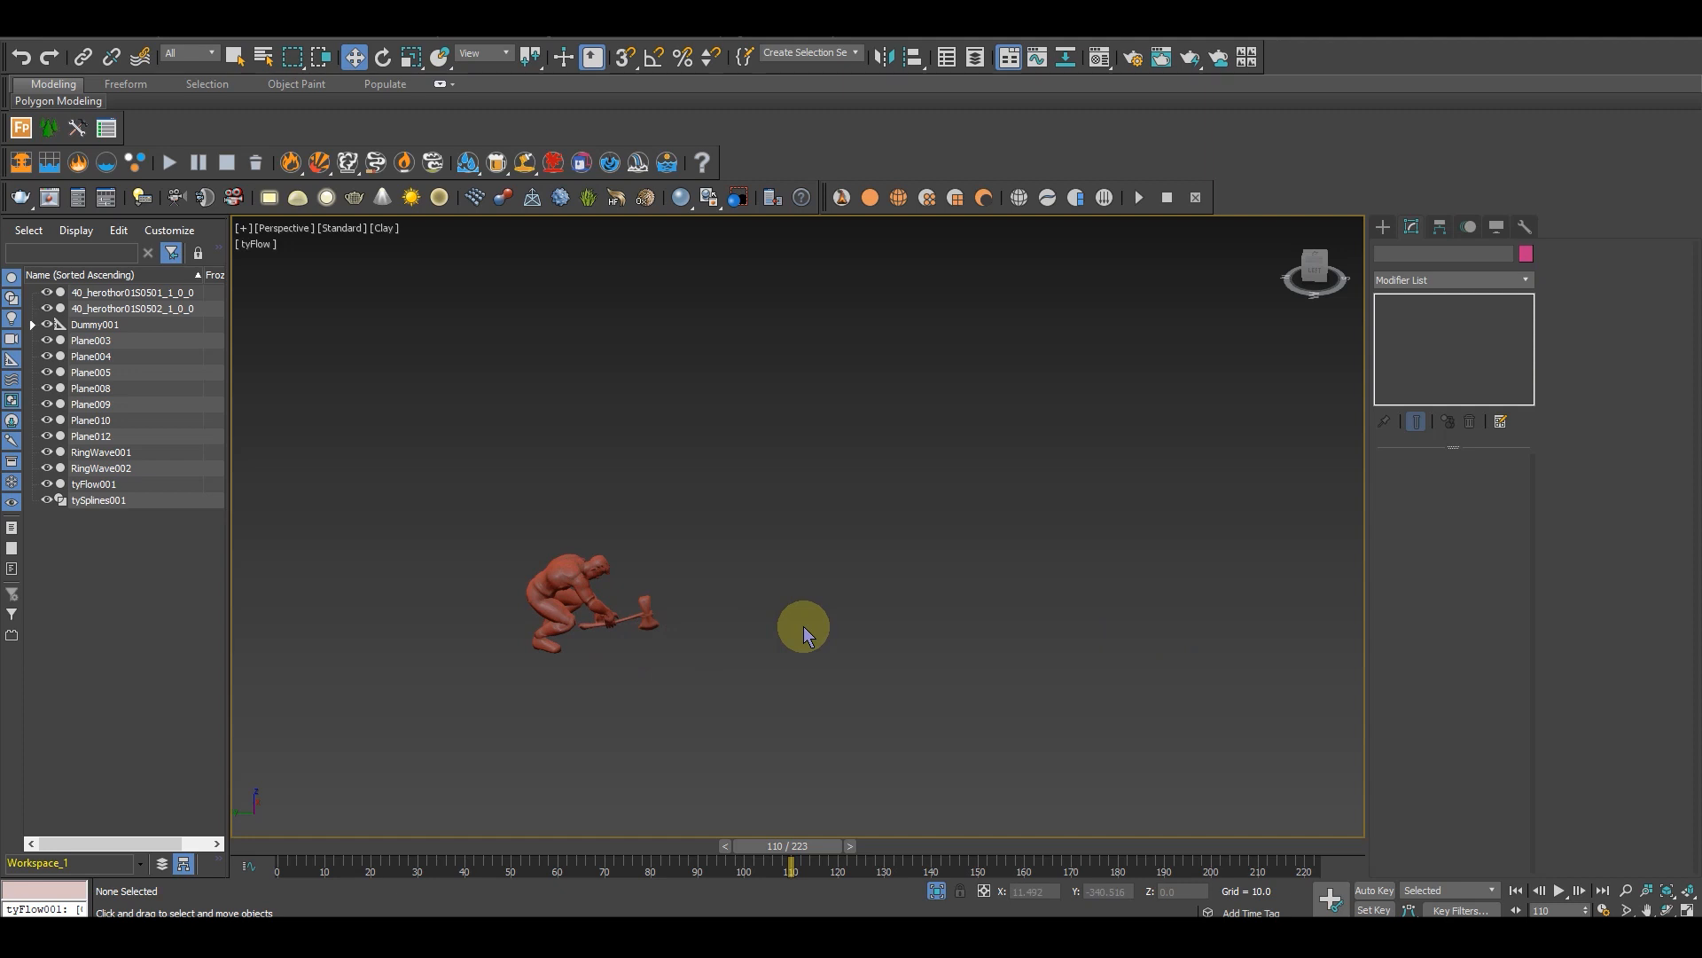
Step: Compare the mid-air lightning around frames 70 to 72 with the axe landing near frame 112 and the animation's later frames
middle_click_drag(789, 609, 885, 795, "alt")
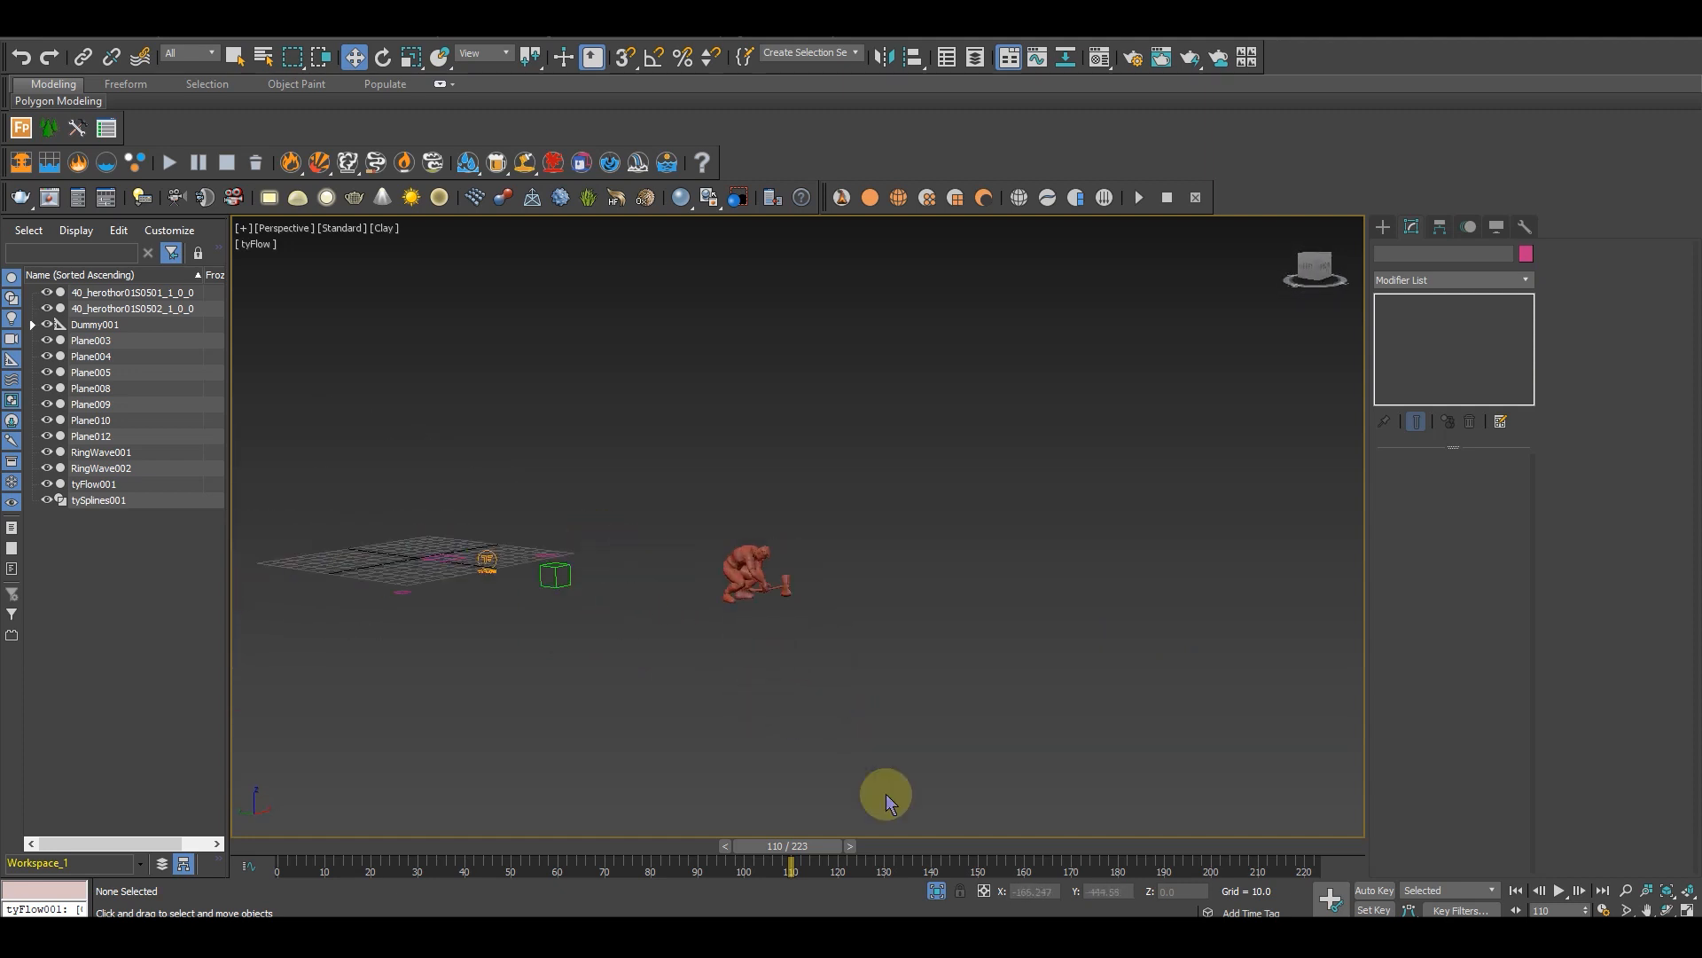
left_click_drag(806, 843, 623, 810)
key("w")
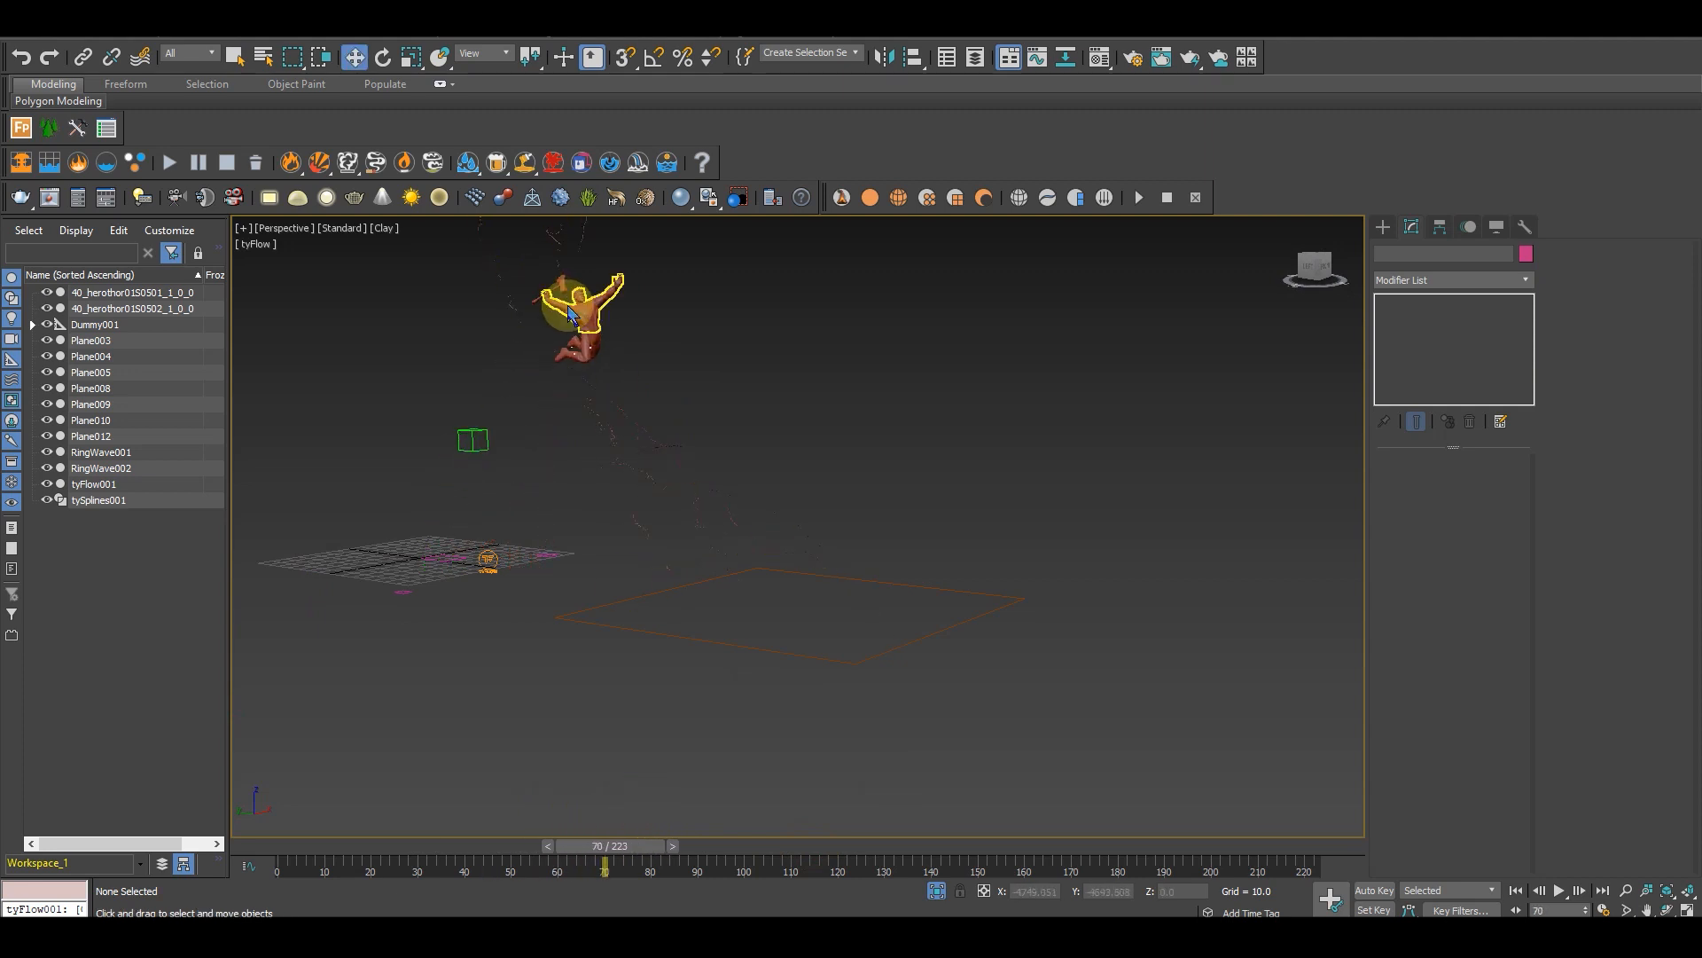
scroll(572, 311, "up", 5)
middle_click_drag(597, 426, 564, 303, "alt")
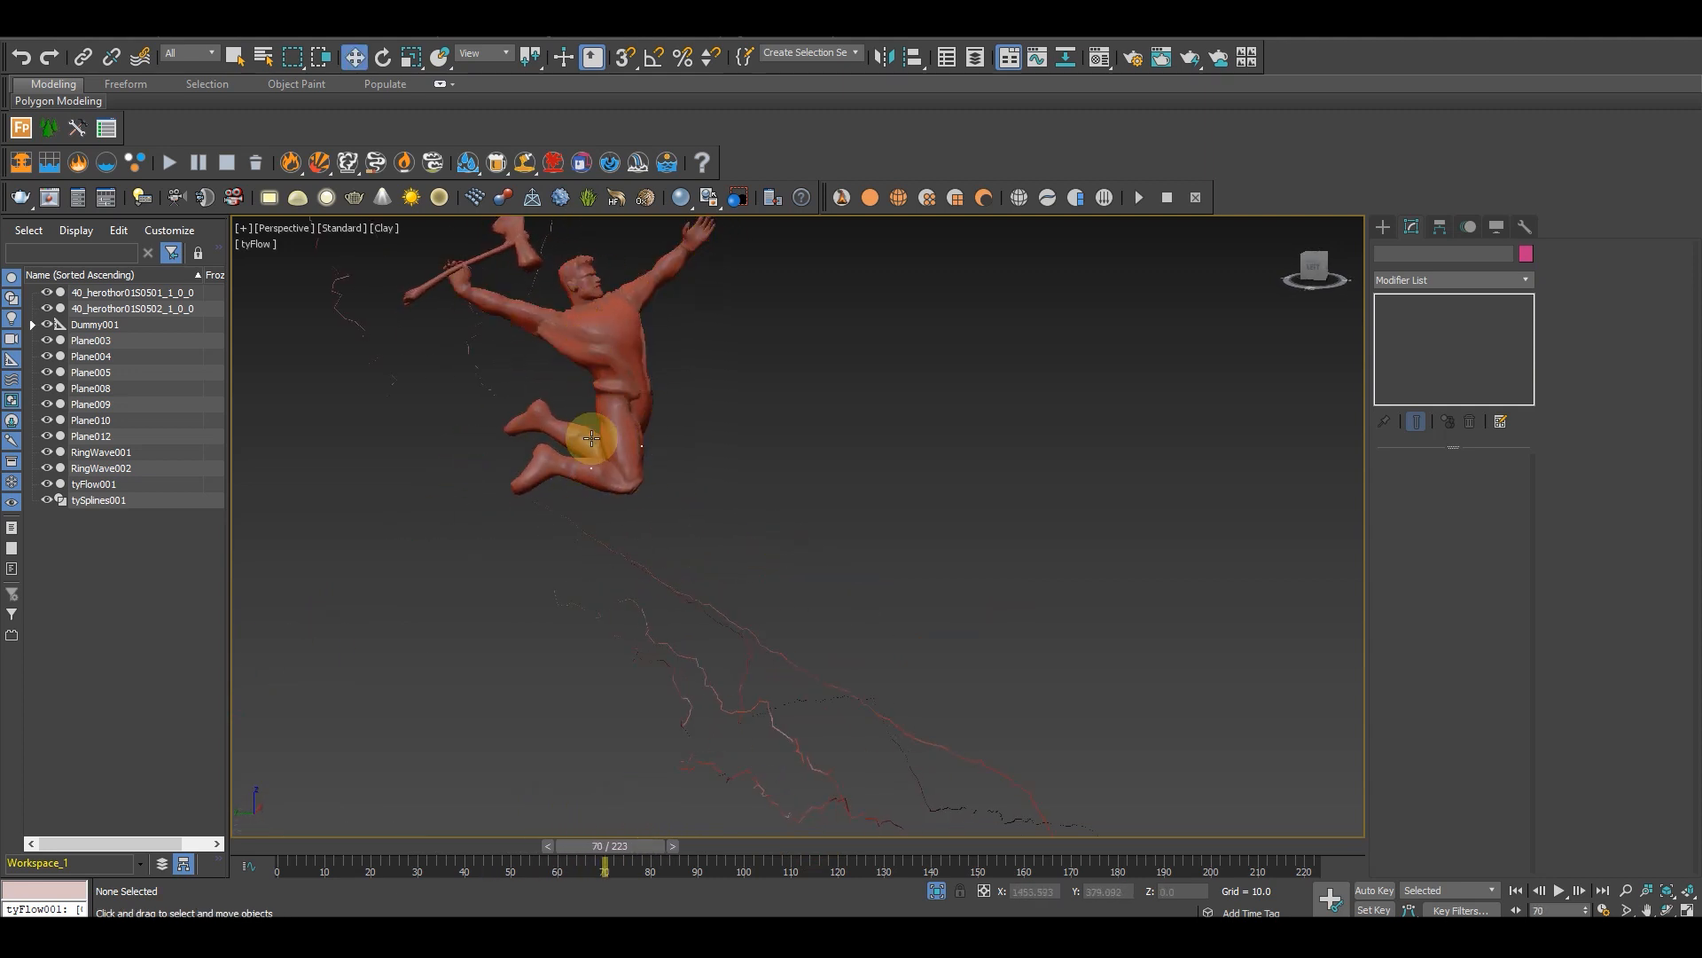
scroll(592, 438, "down", 6)
middle_click_drag(677, 494, 662, 673, "alt")
left_click_drag(604, 851, 823, 787)
key("w")
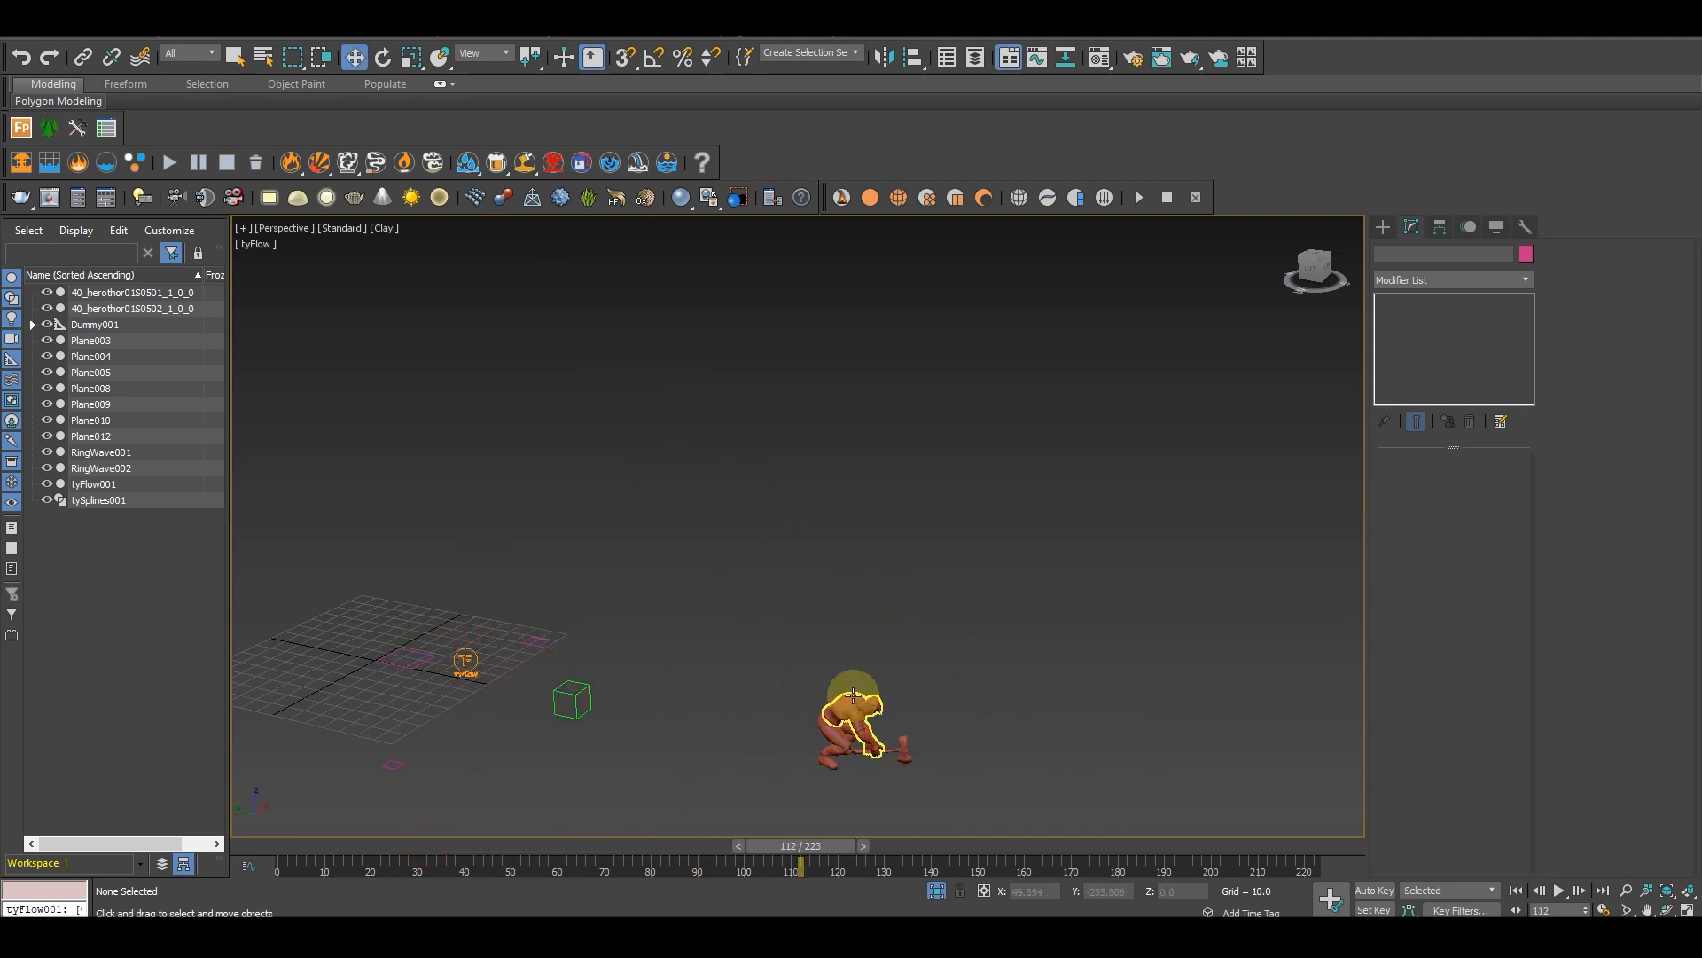
middle_click_drag(918, 746, 815, 859, "alt")
left_click_drag(817, 867, 1240, 789)
middle_click_drag(1051, 727, 856, 687, "alt")
left_click_drag(1239, 849, 616, 844)
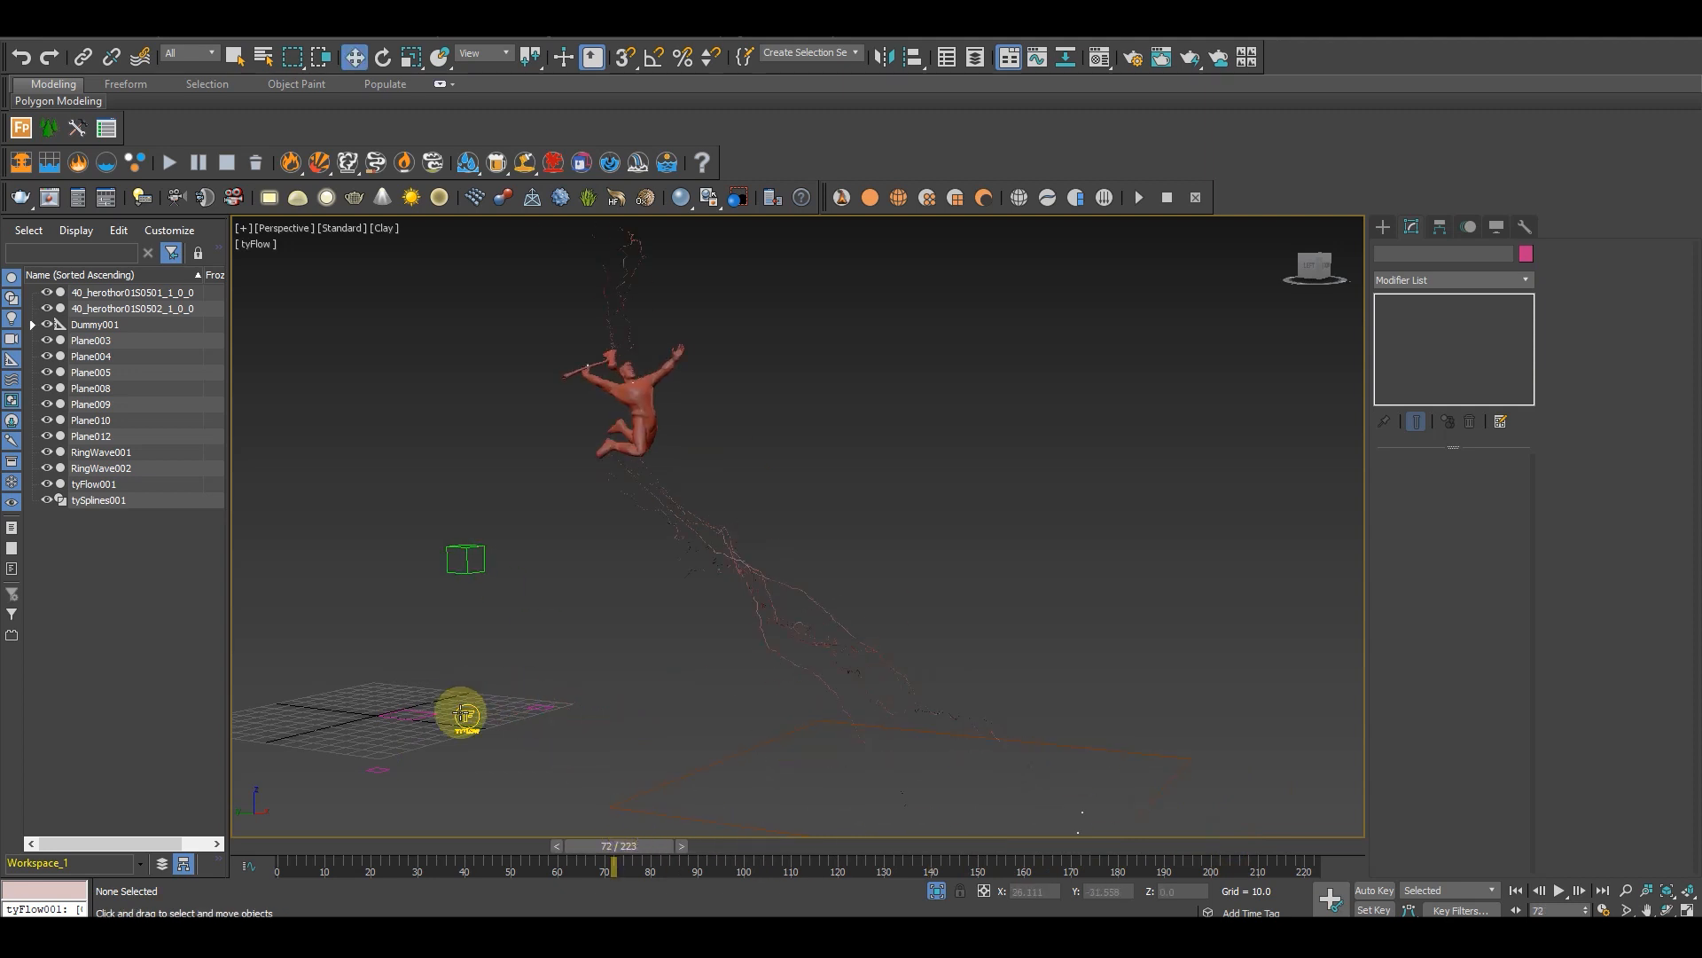
left_click(463, 715)
key("z")
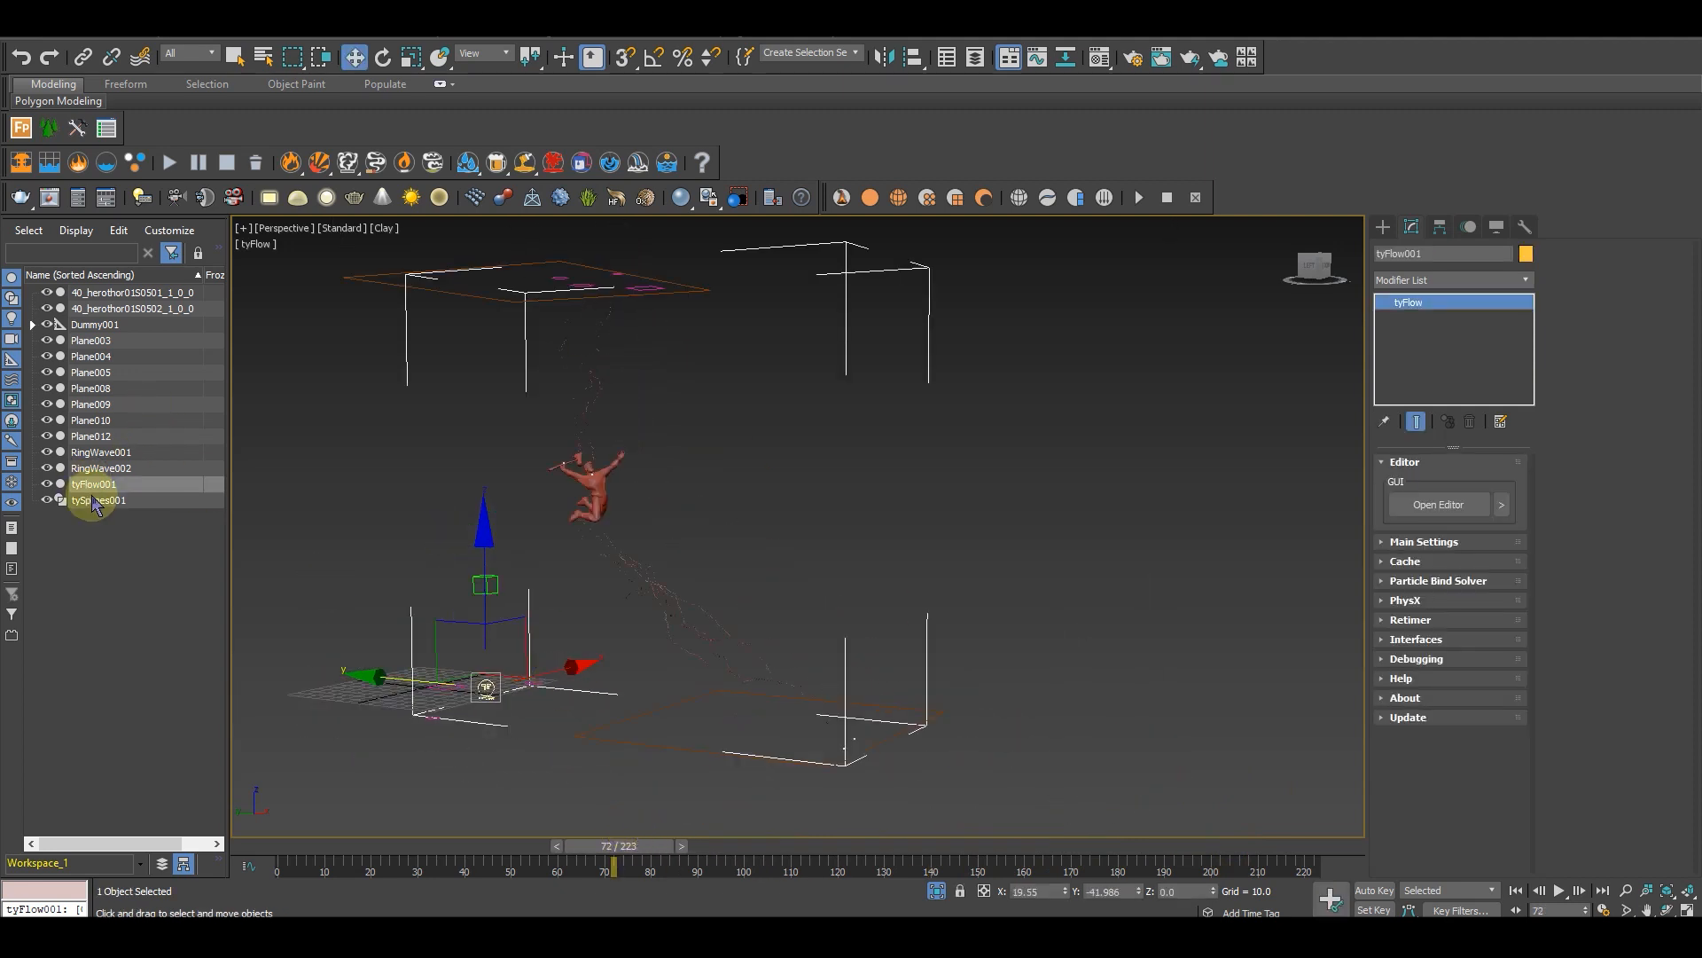
left_click(96, 502, "ctrl")
middle_click_drag(597, 707, 741, 480, "alt")
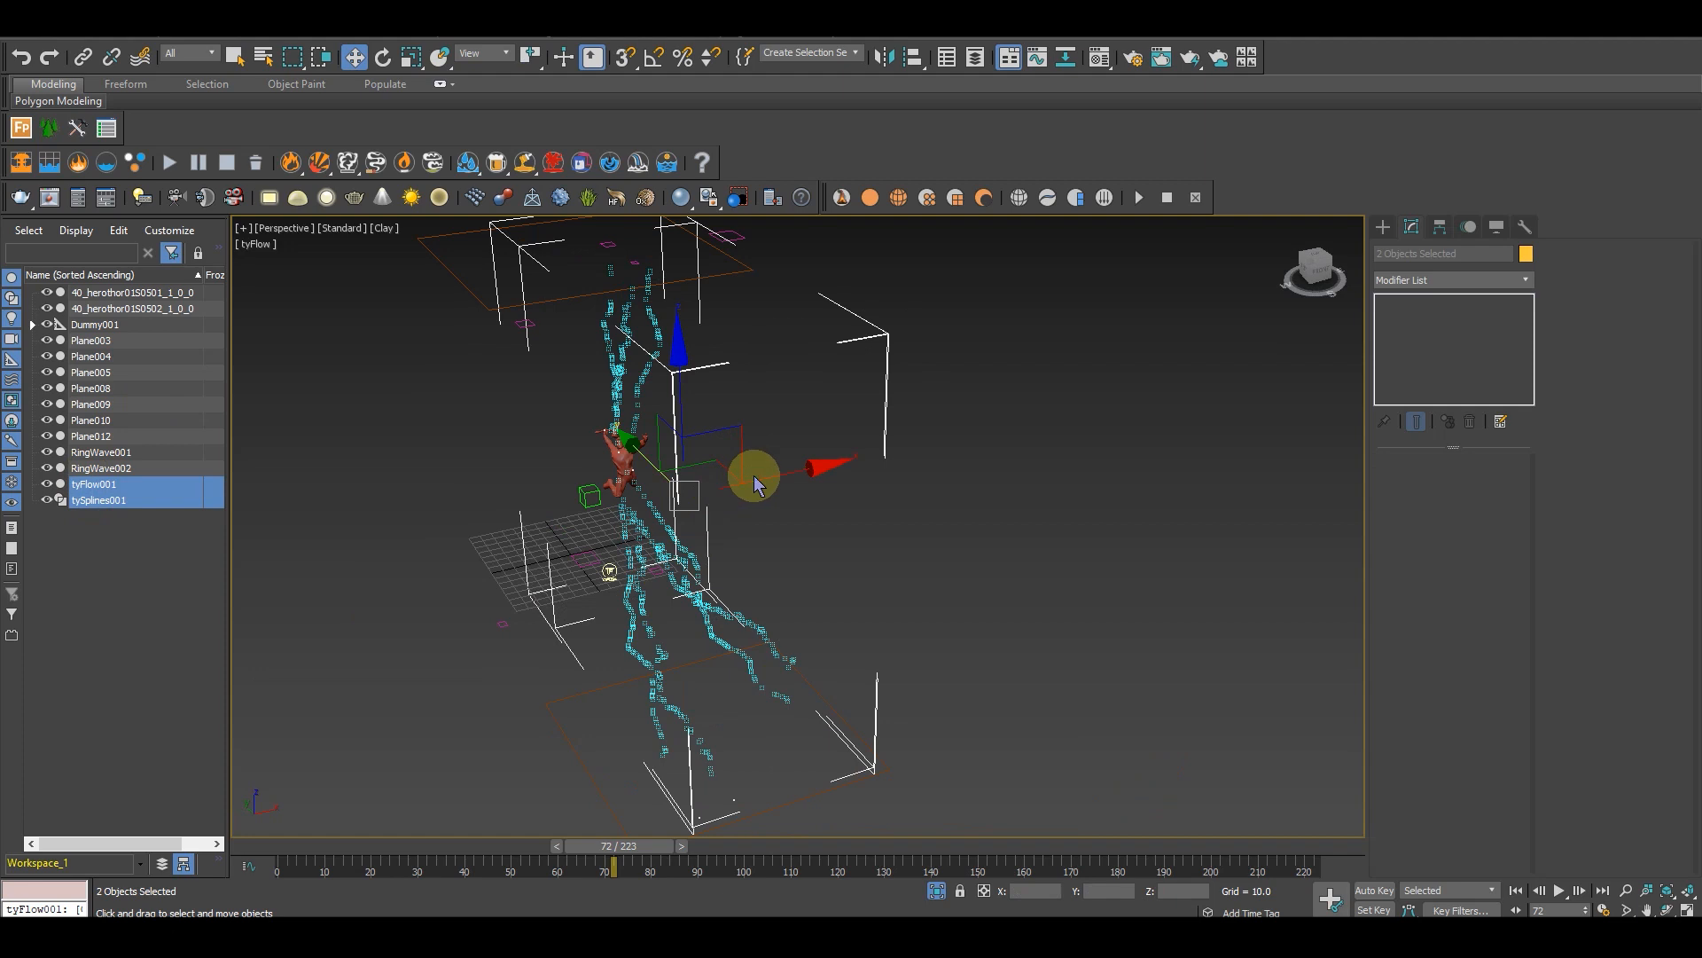
left_click(640, 577)
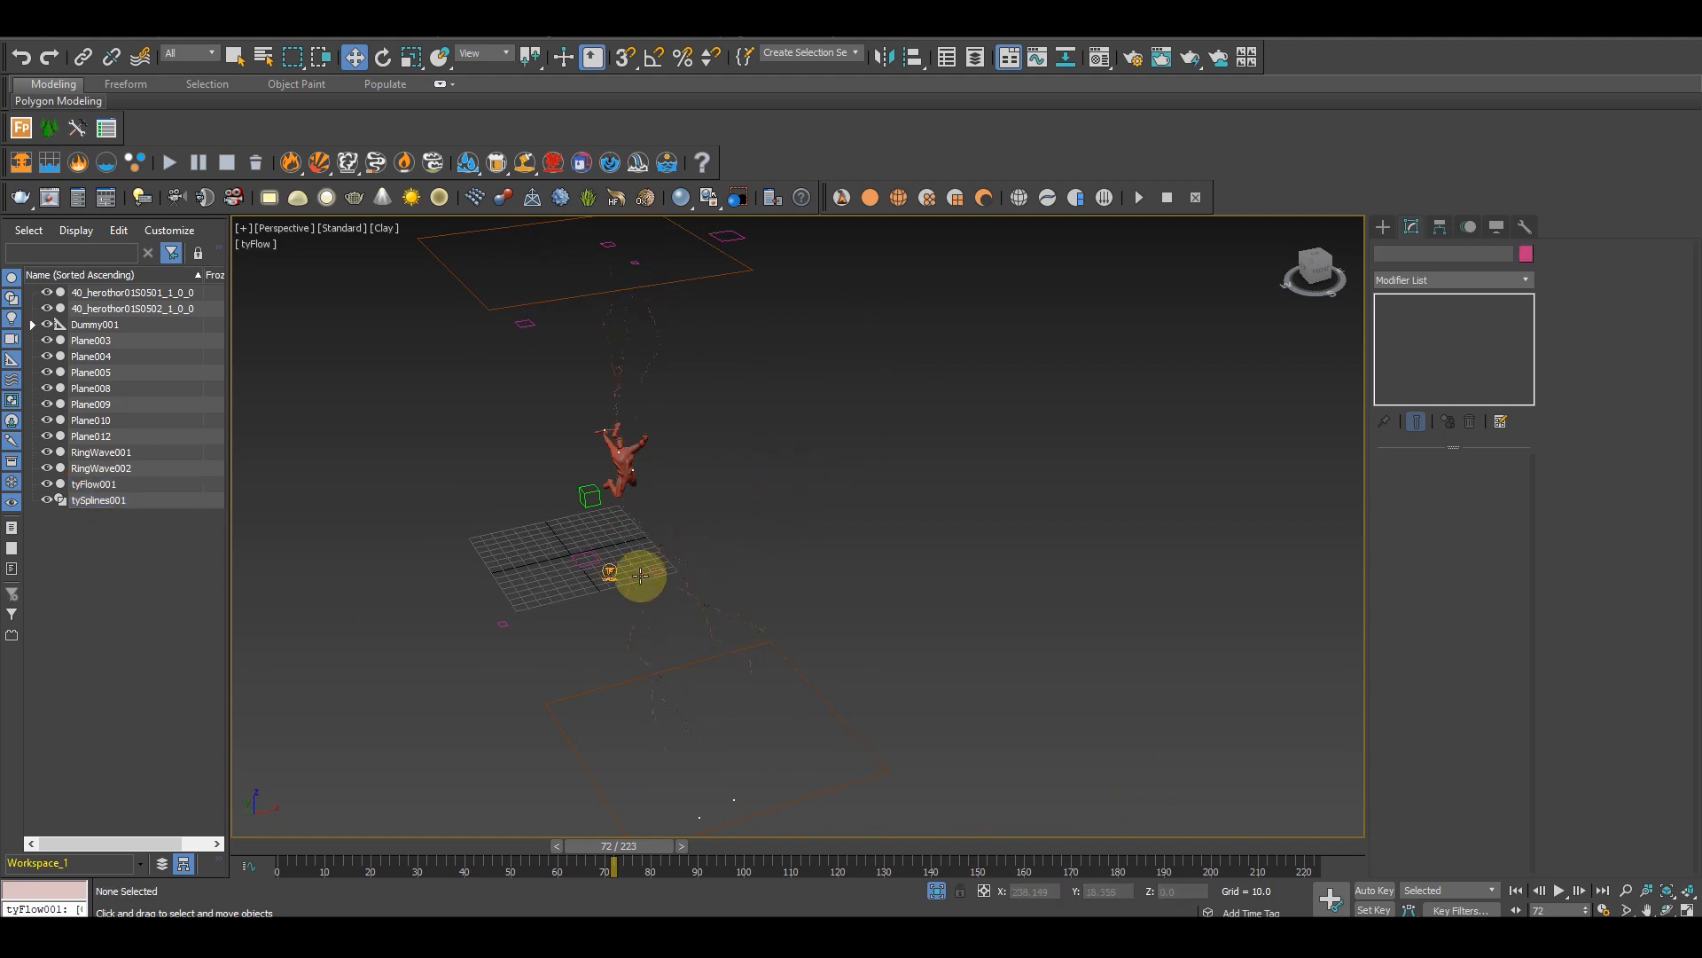
Step: Clone tySplines001 as one independent copy named tySplines002, offset beside the original
left_click(97, 501)
left_click_drag(900, 504, 900, 494, "shift")
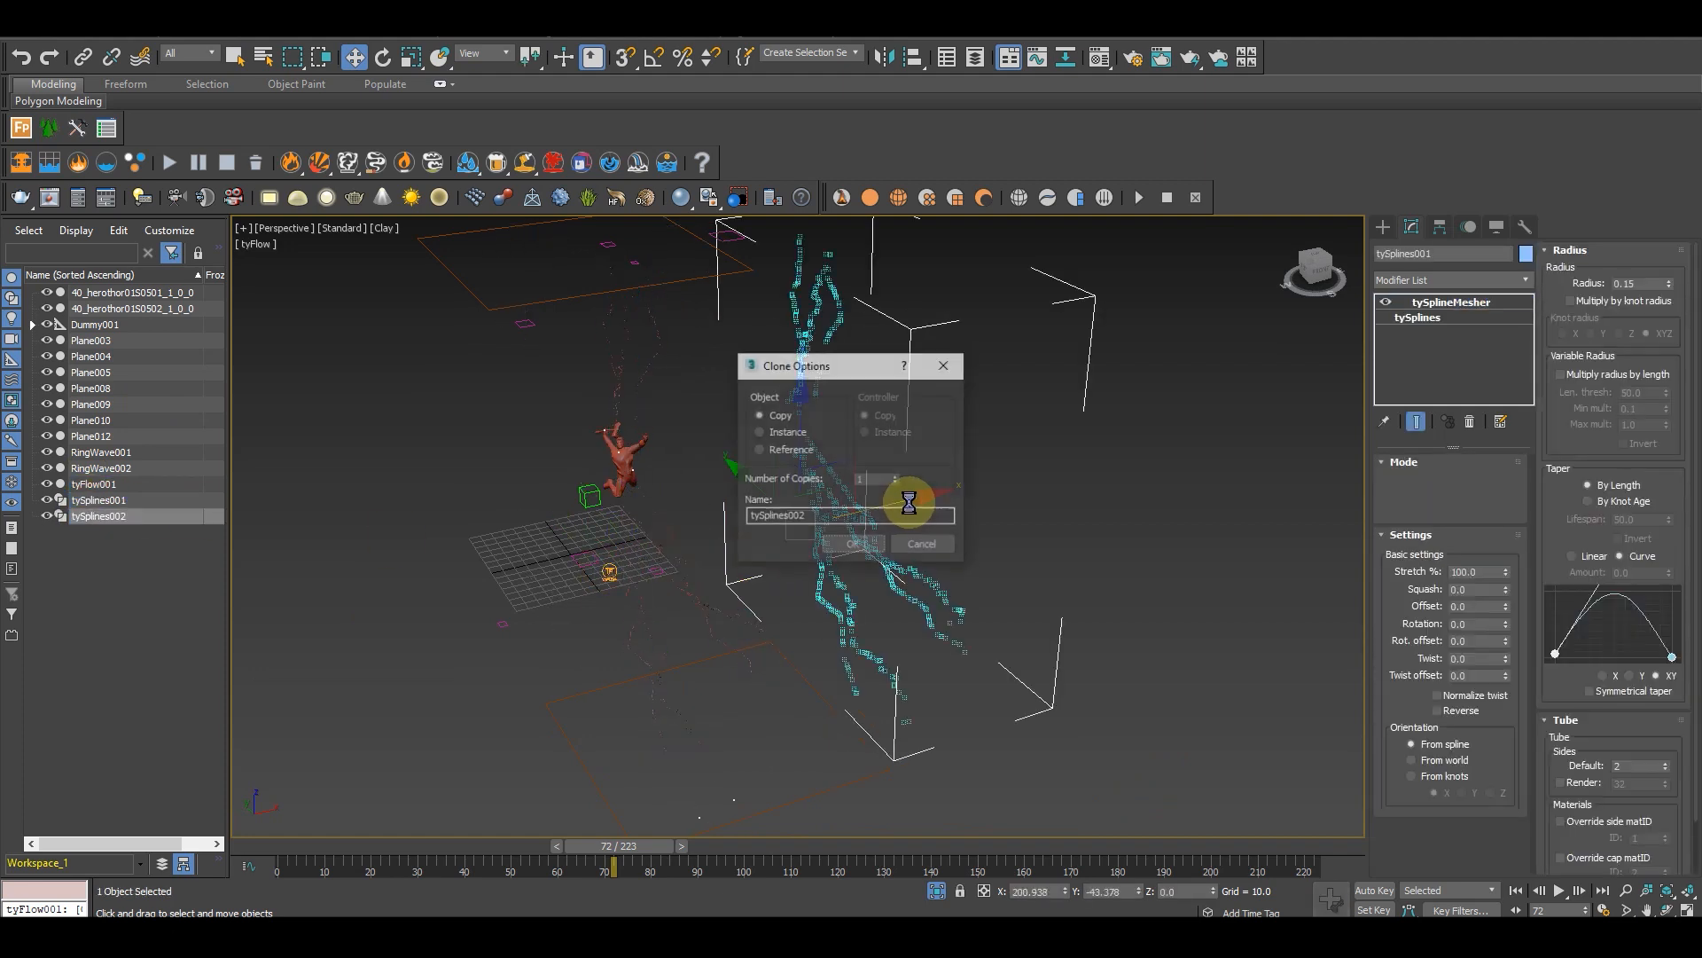
left_click(874, 544)
left_click(1442, 253)
Step: Clone the tyFlow001 object beside the original to make a second lightning flow, tyFlow002
left_click(610, 571)
left_click_drag(734, 542, 829, 513, "shift")
left_click(867, 543)
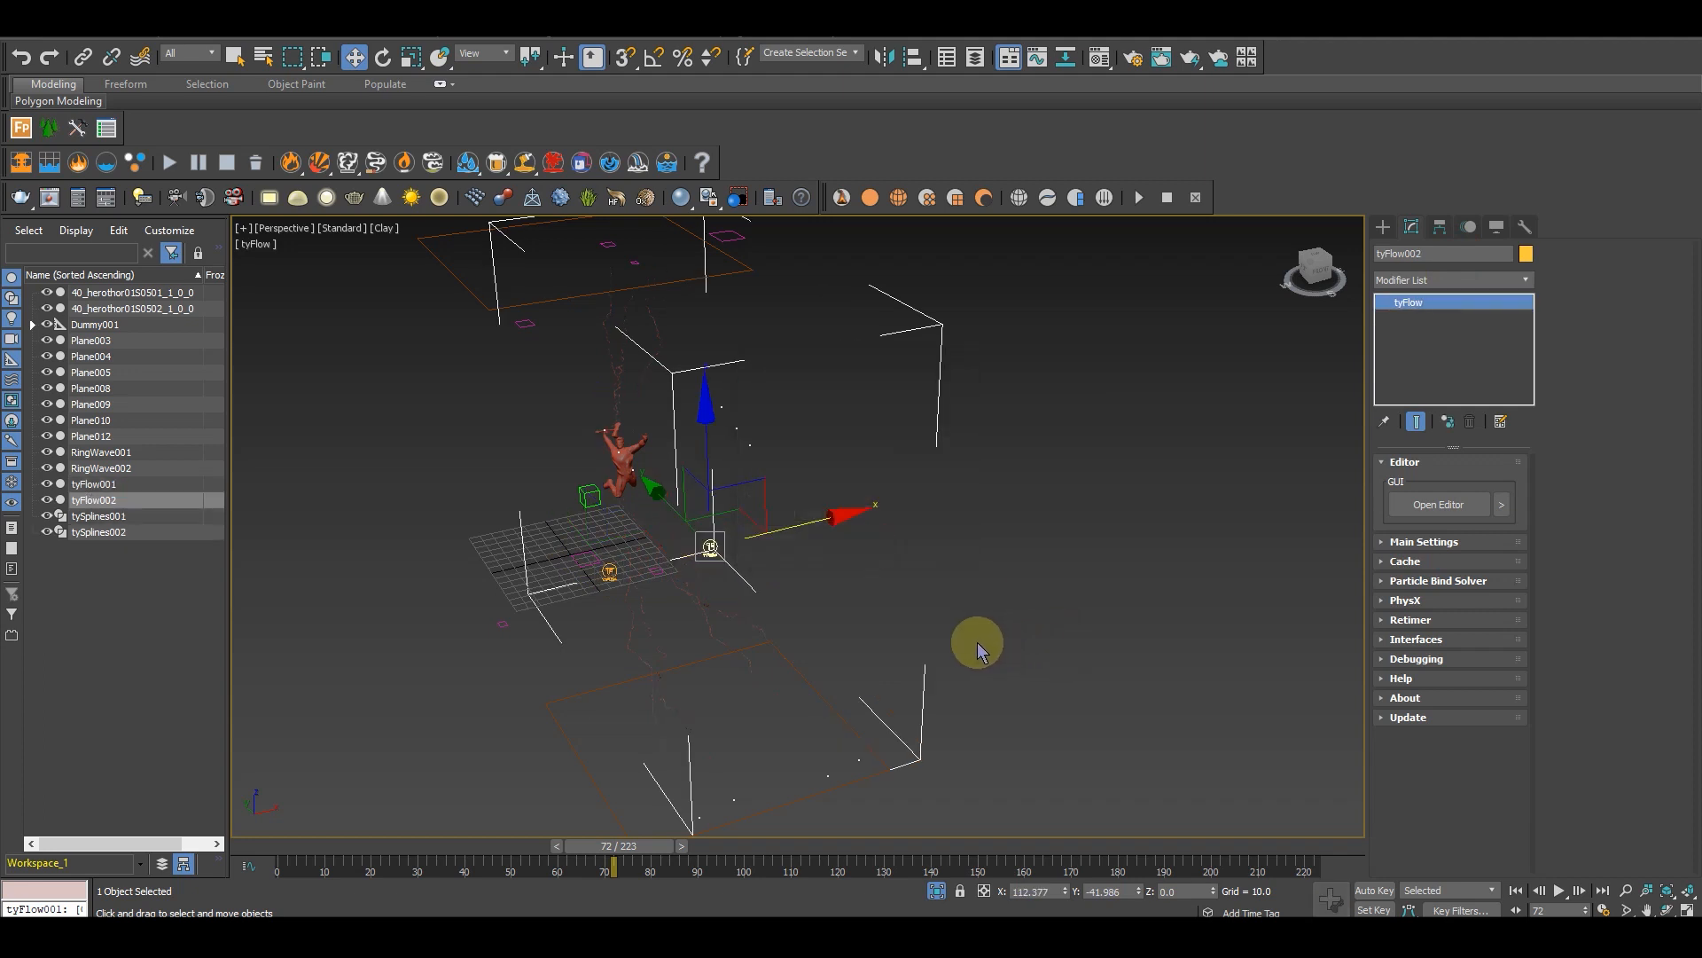
middle_click_drag(1086, 559, 1141, 521)
Step: Open the flow editor on tyFlow002 and start picking an object for its Spline Paths operator in Event_004
left_click(1479, 507)
middle_click_drag(546, 334, 605, 389)
left_click(357, 159)
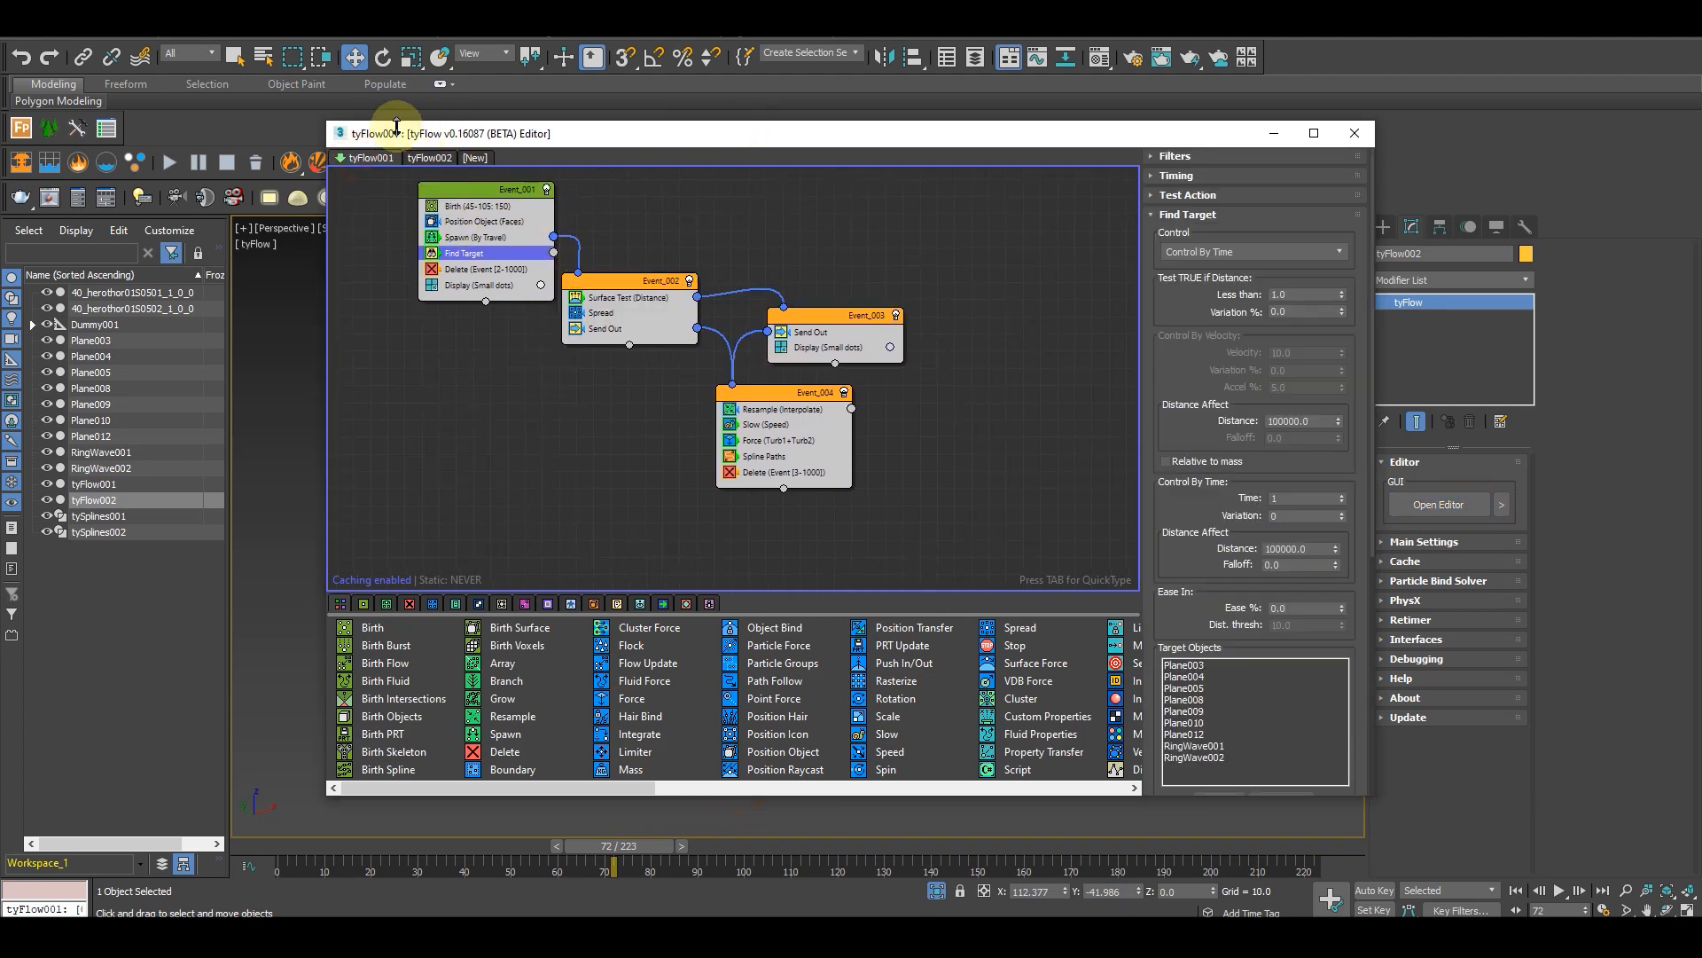
left_click(429, 158)
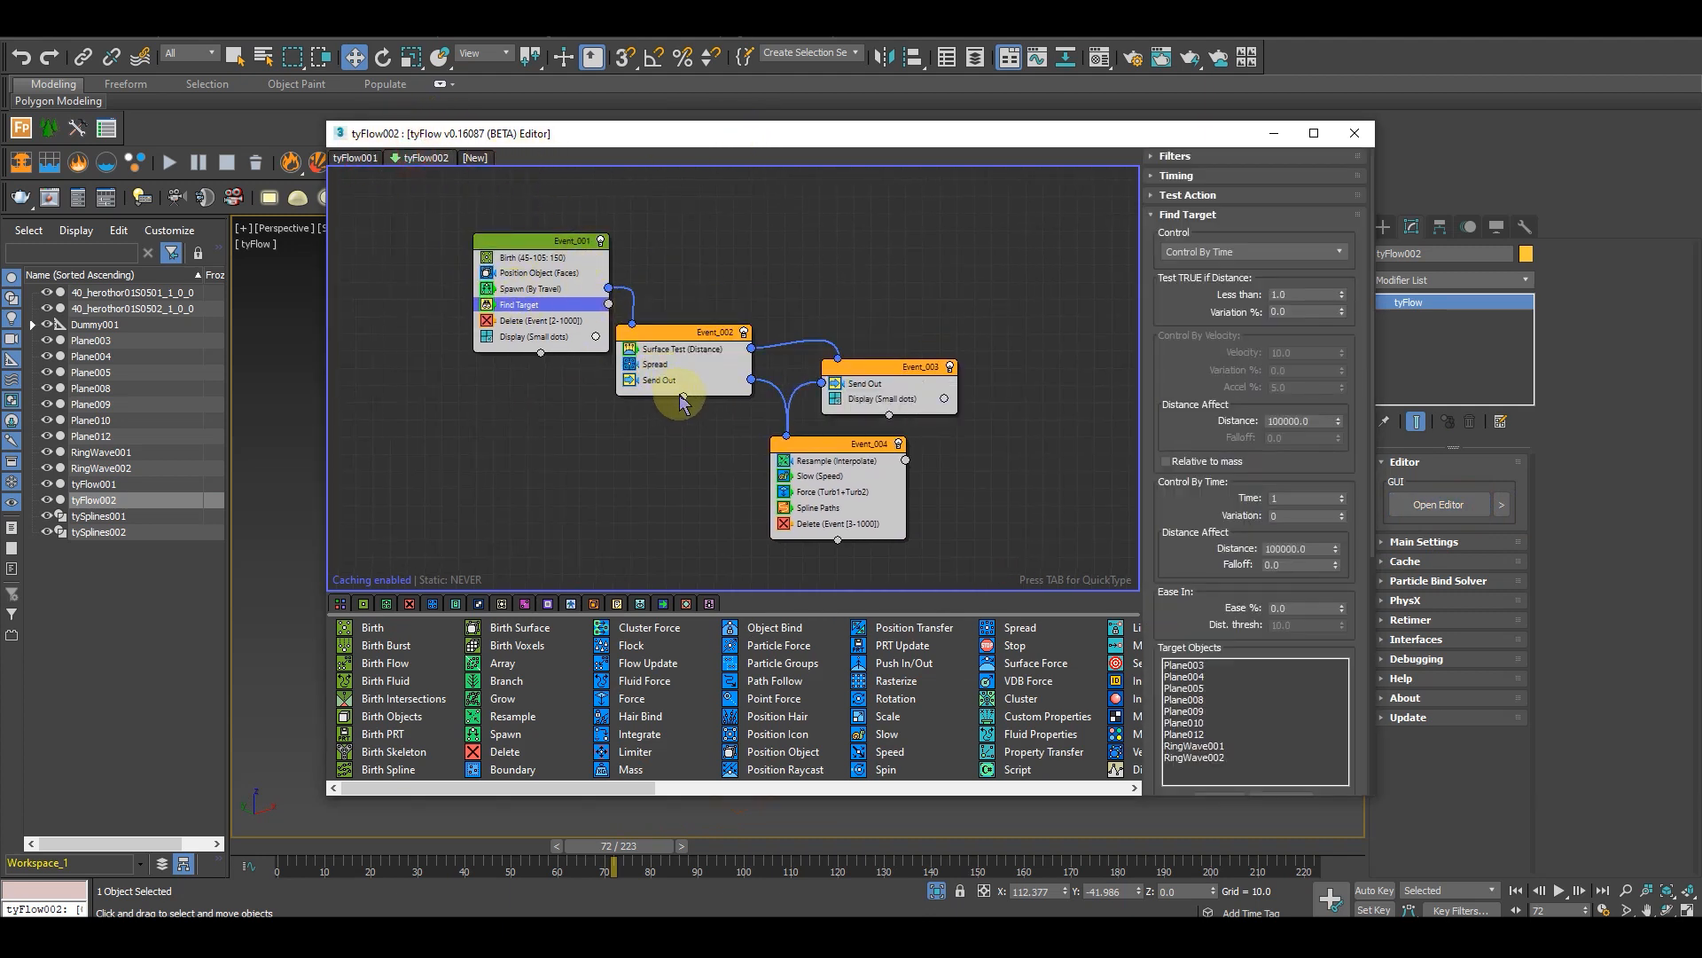
left_click(817, 511)
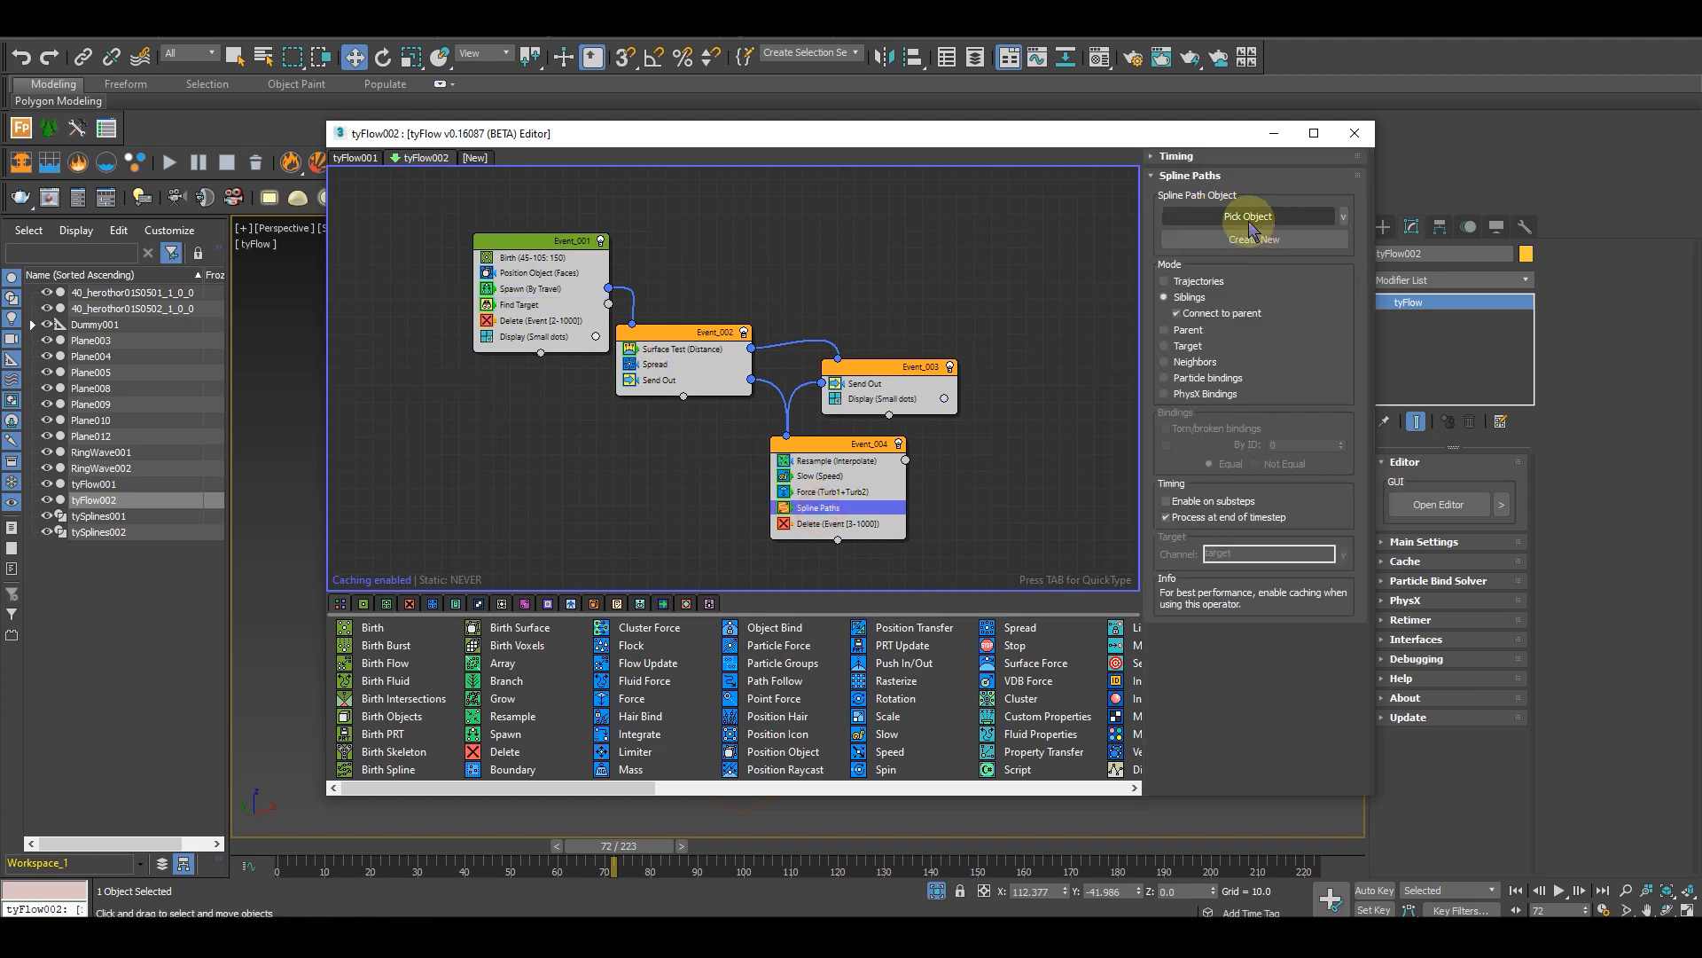
left_click(1248, 222)
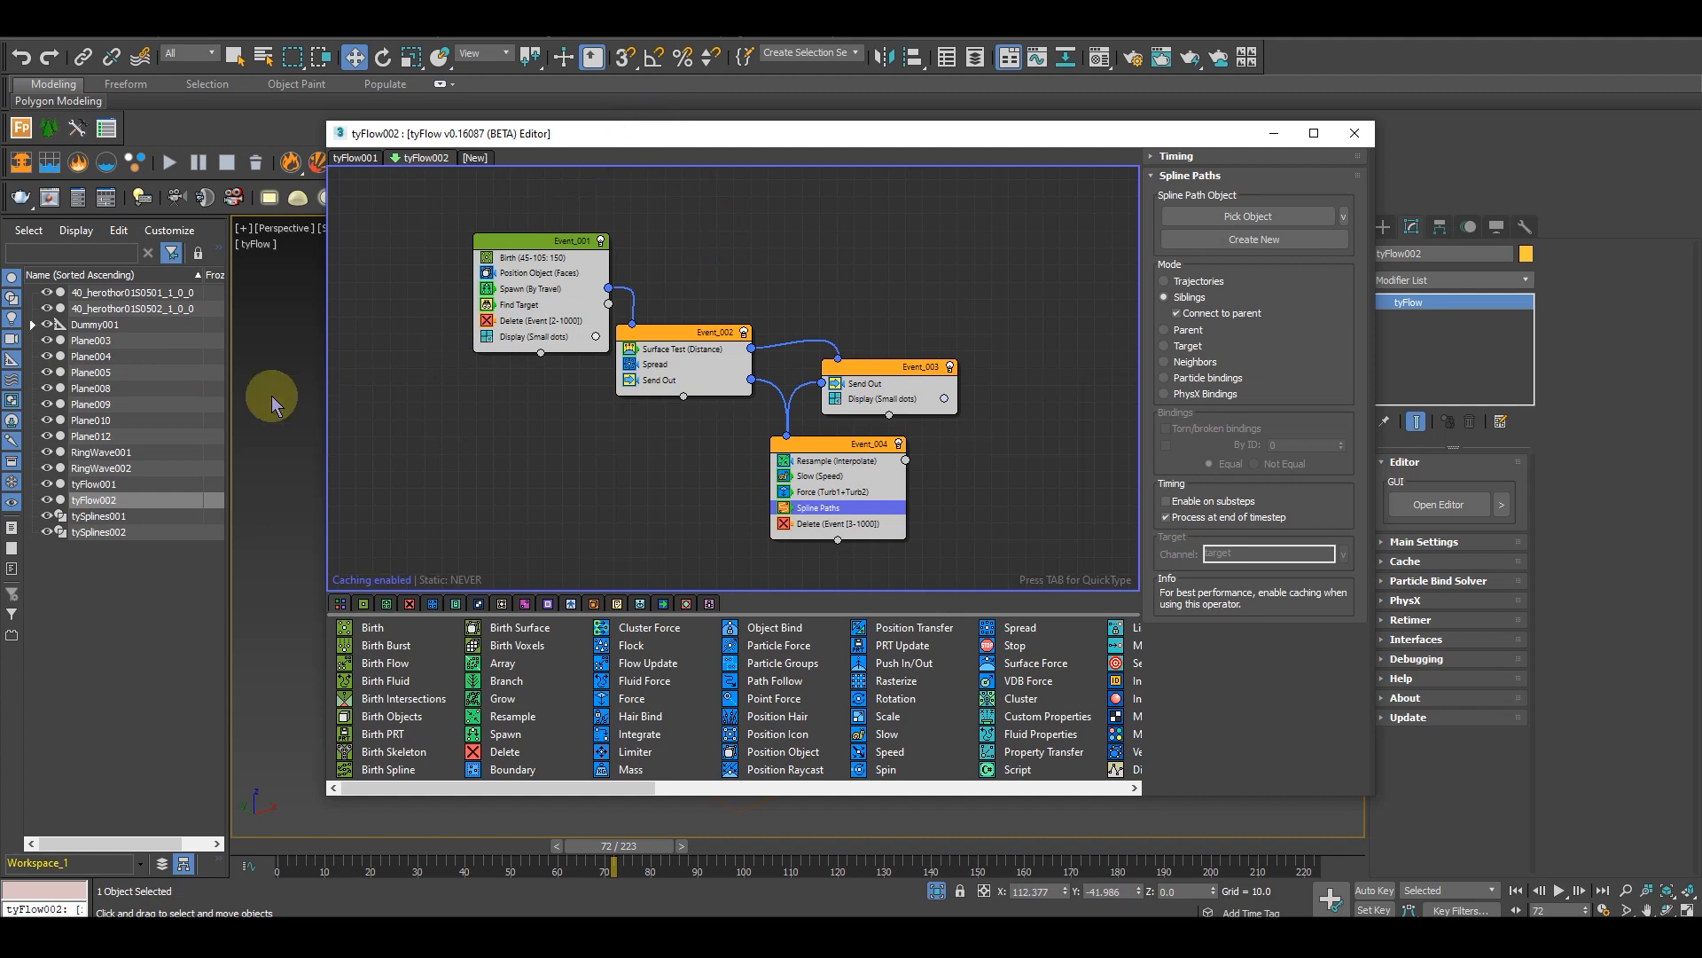
Step: Move the flow editor off the character and isolate the upper body, legs and axe meshes in the viewport
left_click_drag(552, 133, 937, 168)
middle_click_drag(584, 533, 544, 445)
scroll(527, 634, "up", 4)
left_click(487, 390)
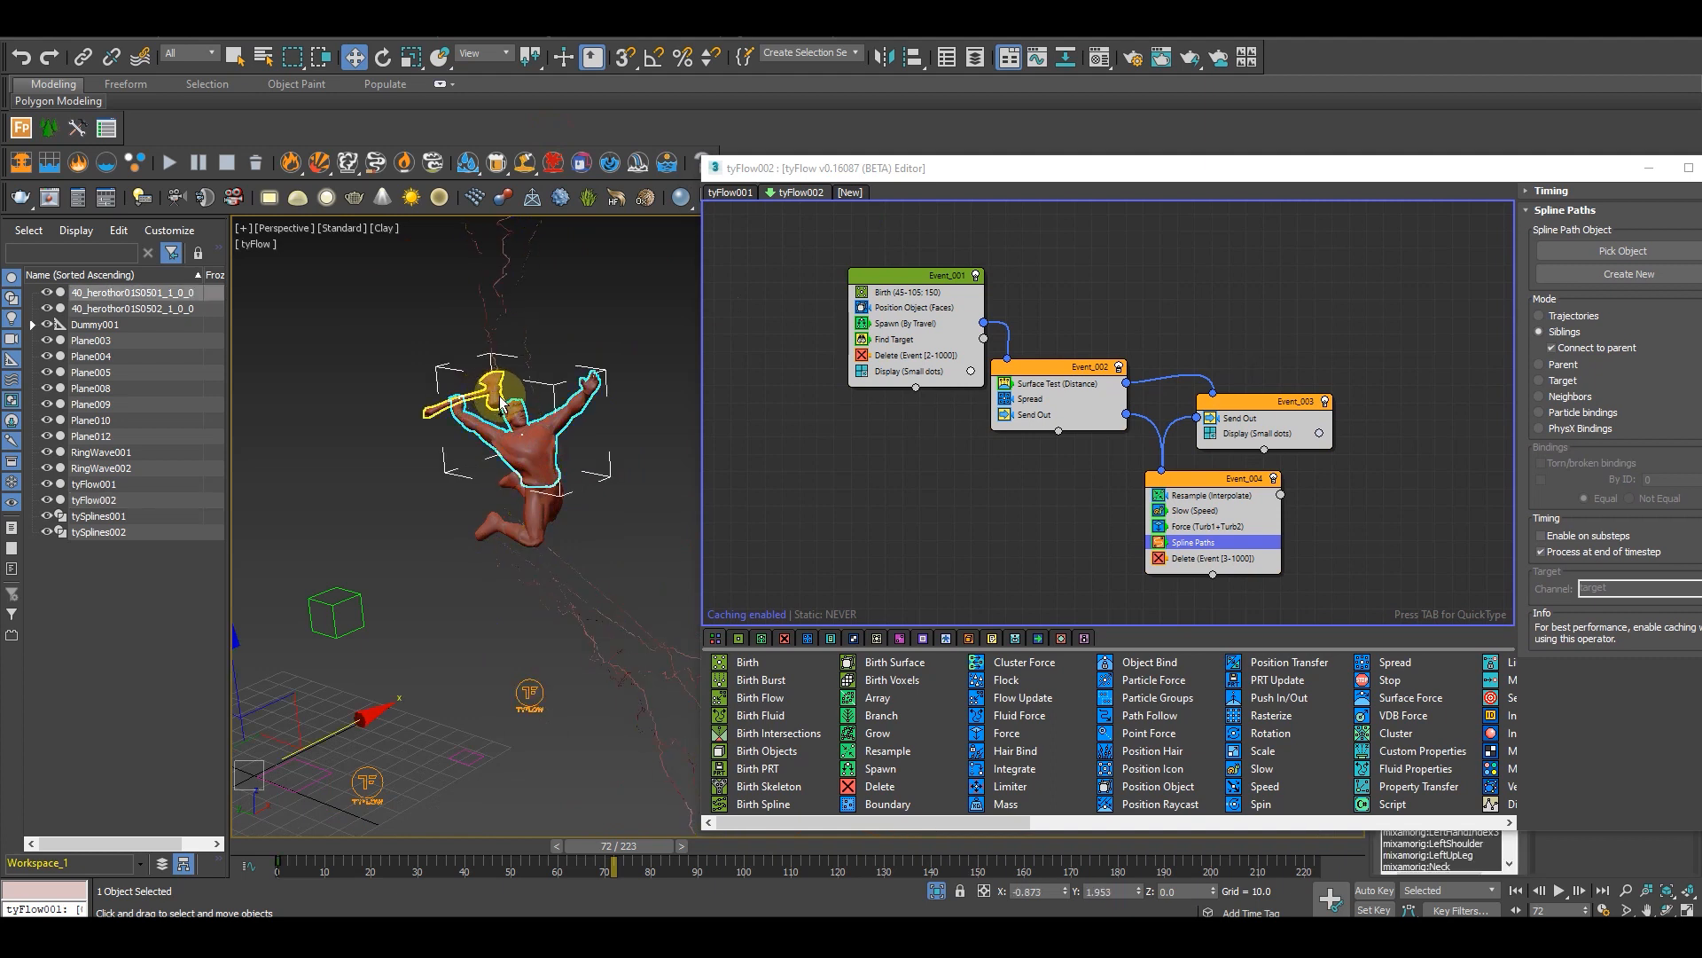
left_click(433, 407, "ctrl")
left_click(541, 529, "ctrl")
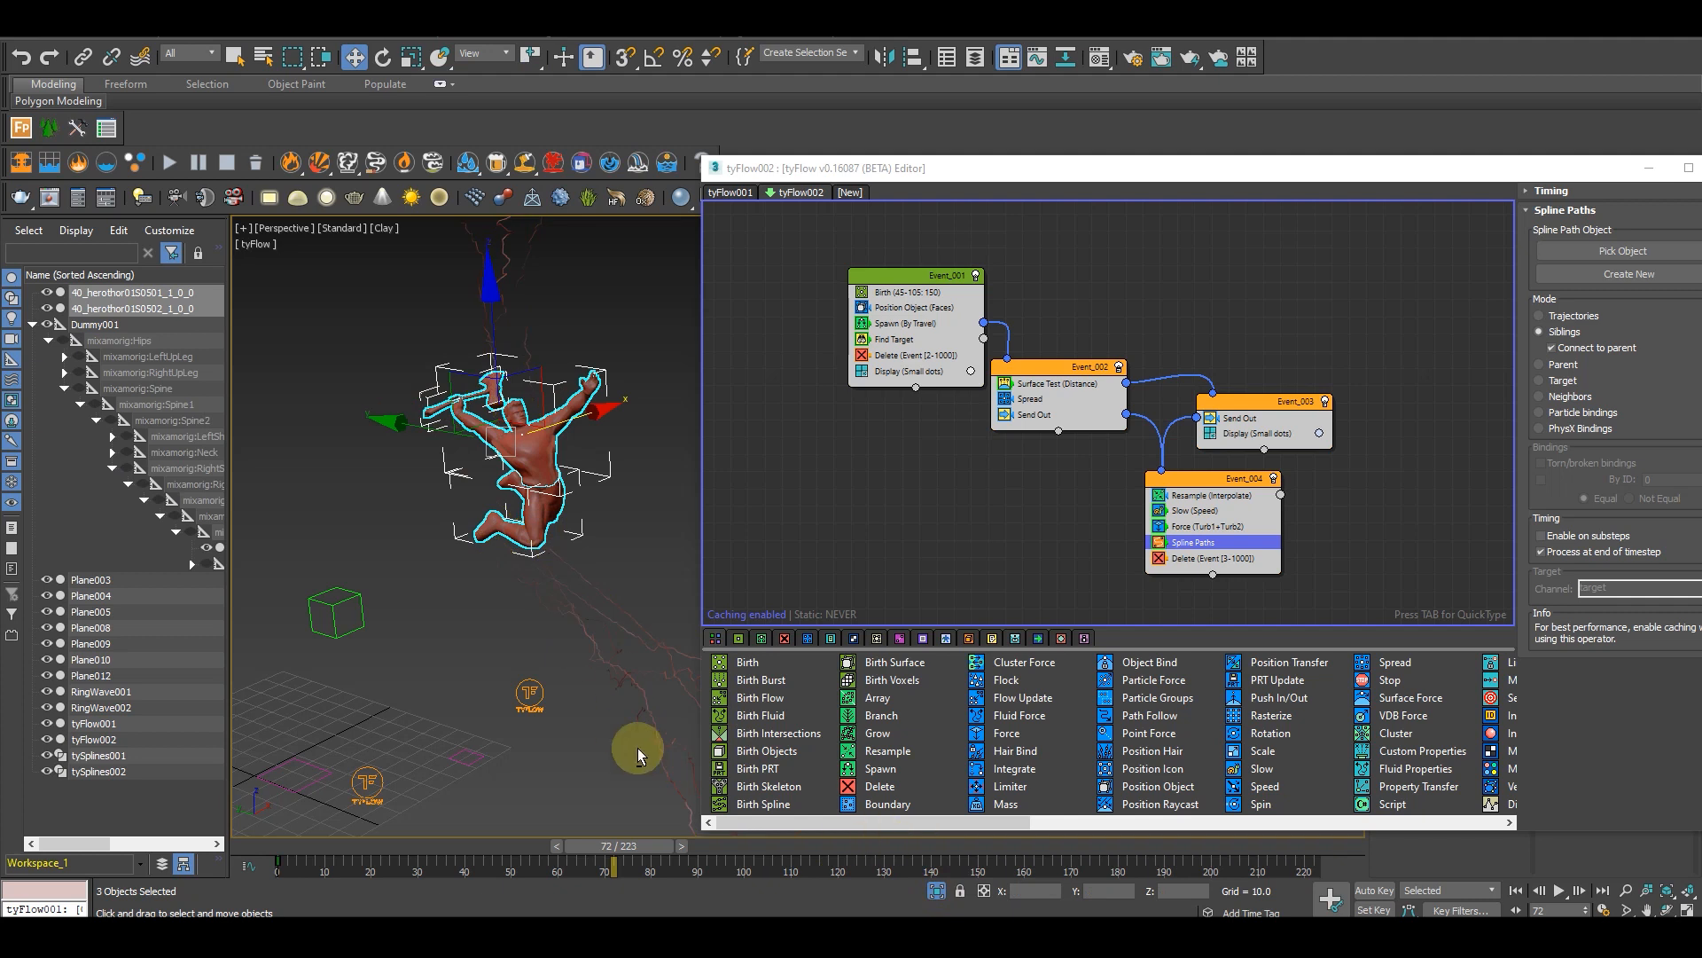
left_click(936, 890)
middle_click_drag(563, 666, 632, 500)
scroll(430, 613, "down", 4)
left_click(687, 486)
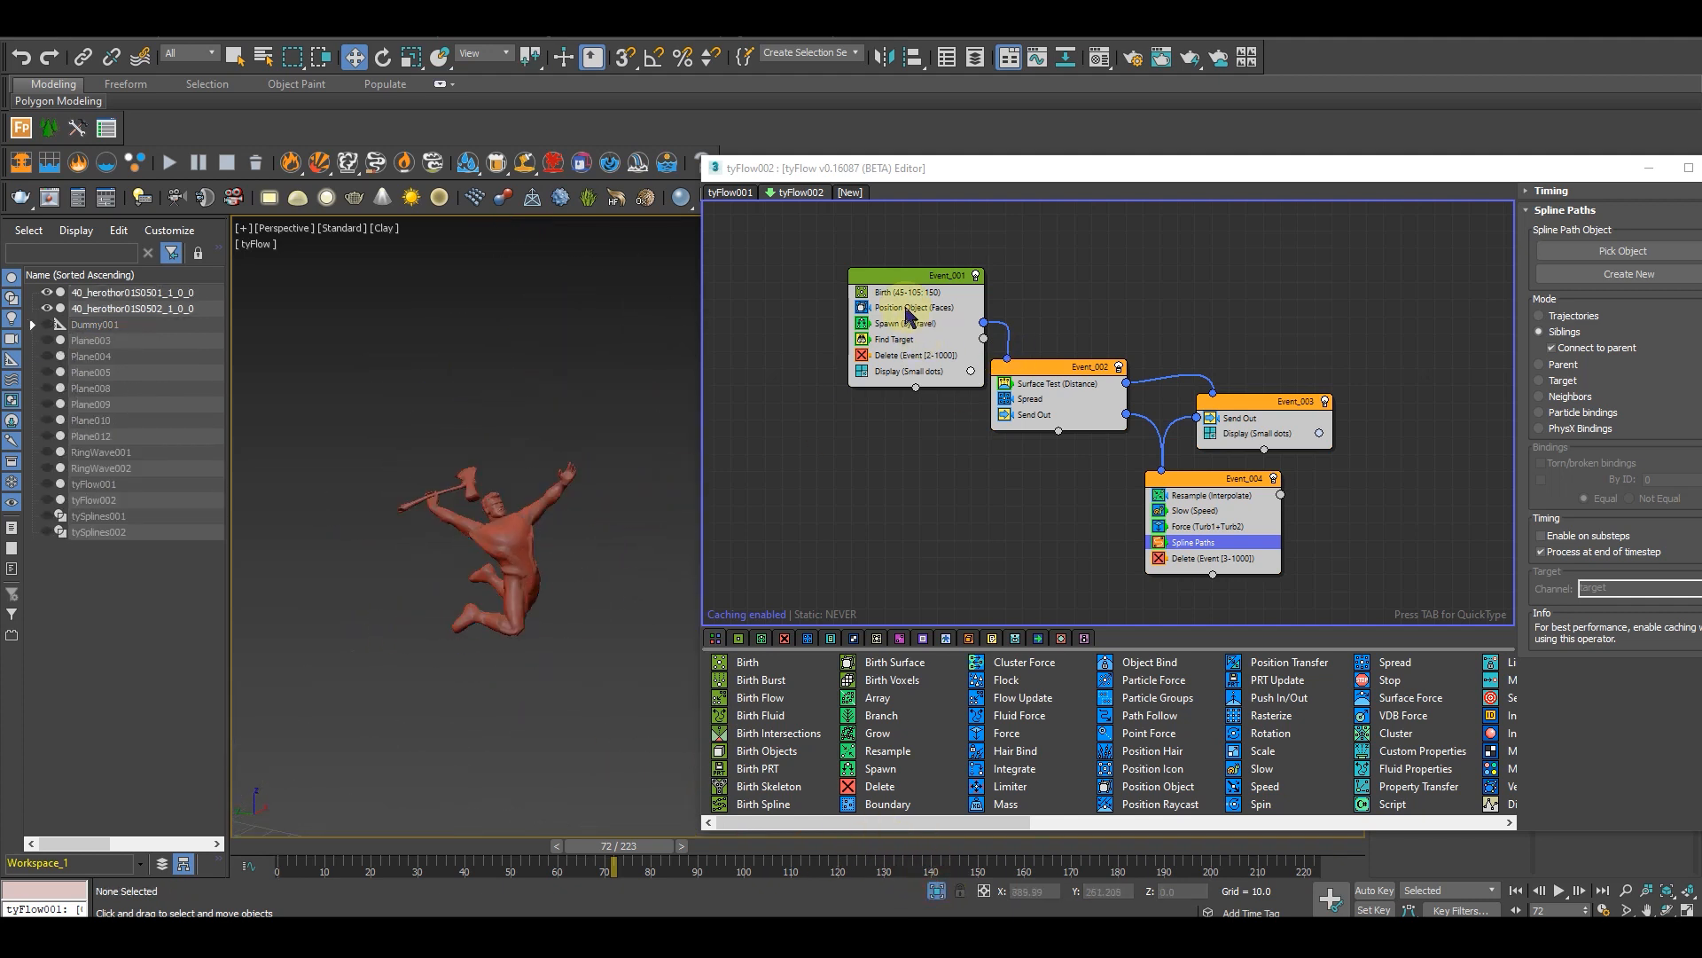
Step: Remove all emitter objects from tyFlow002's Position Object operator and all target objects from its Find Target operator
left_click(914, 307)
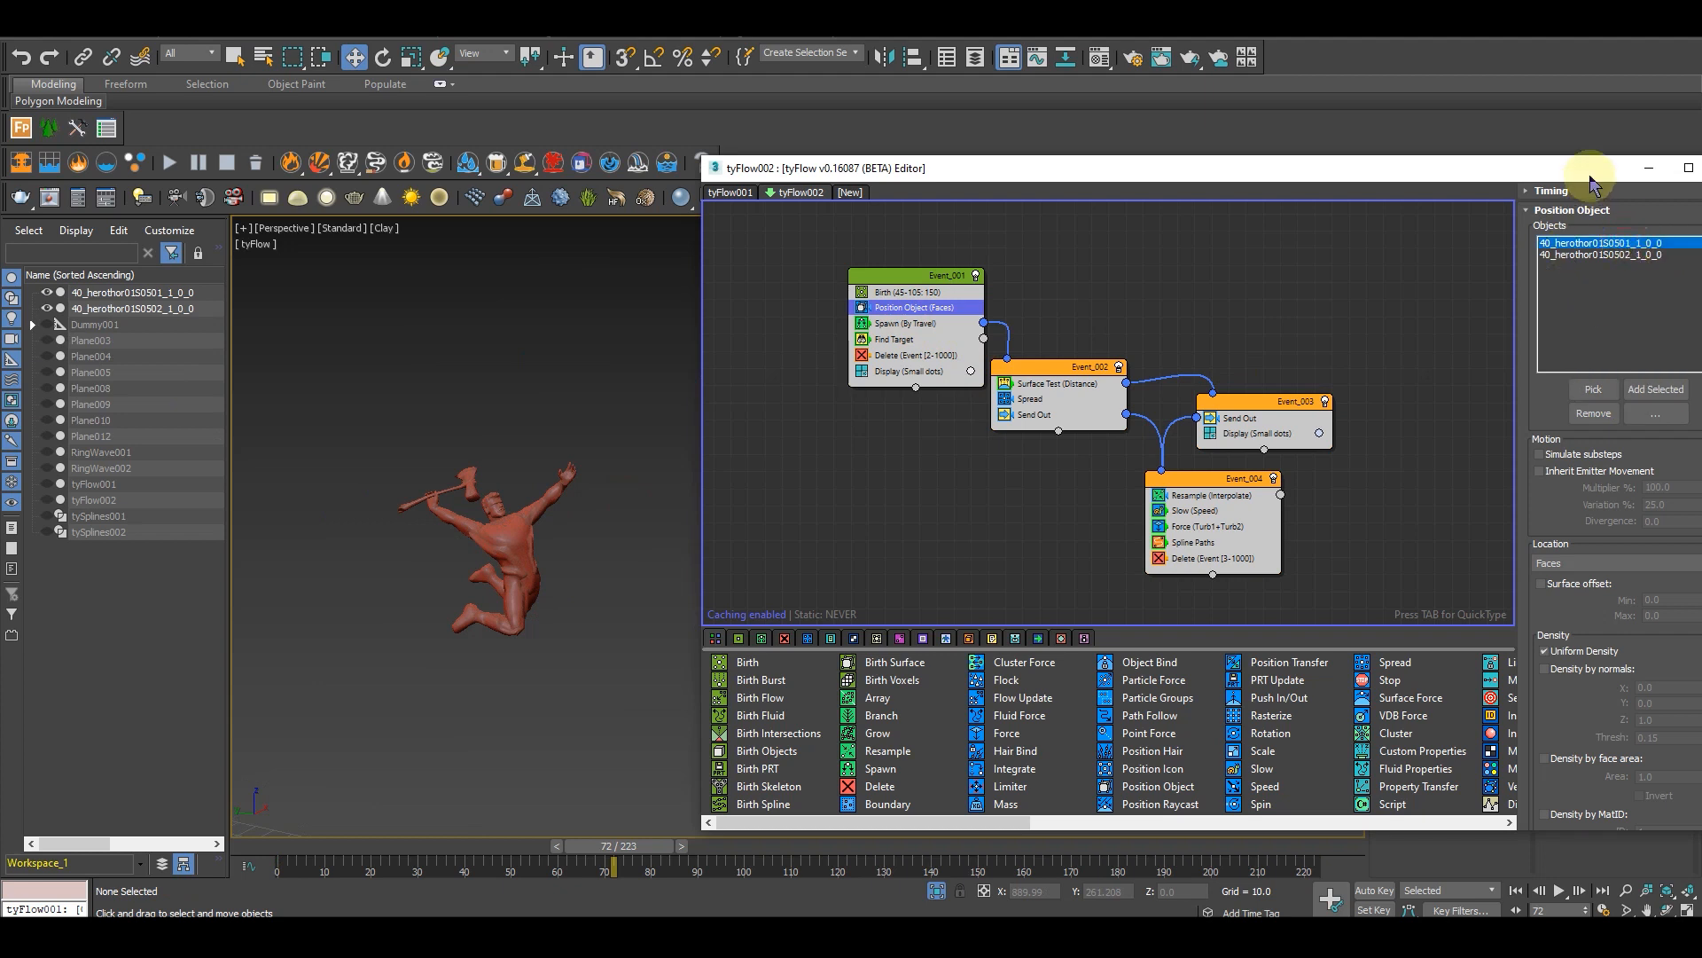
left_click_drag(1591, 180, 1547, 175)
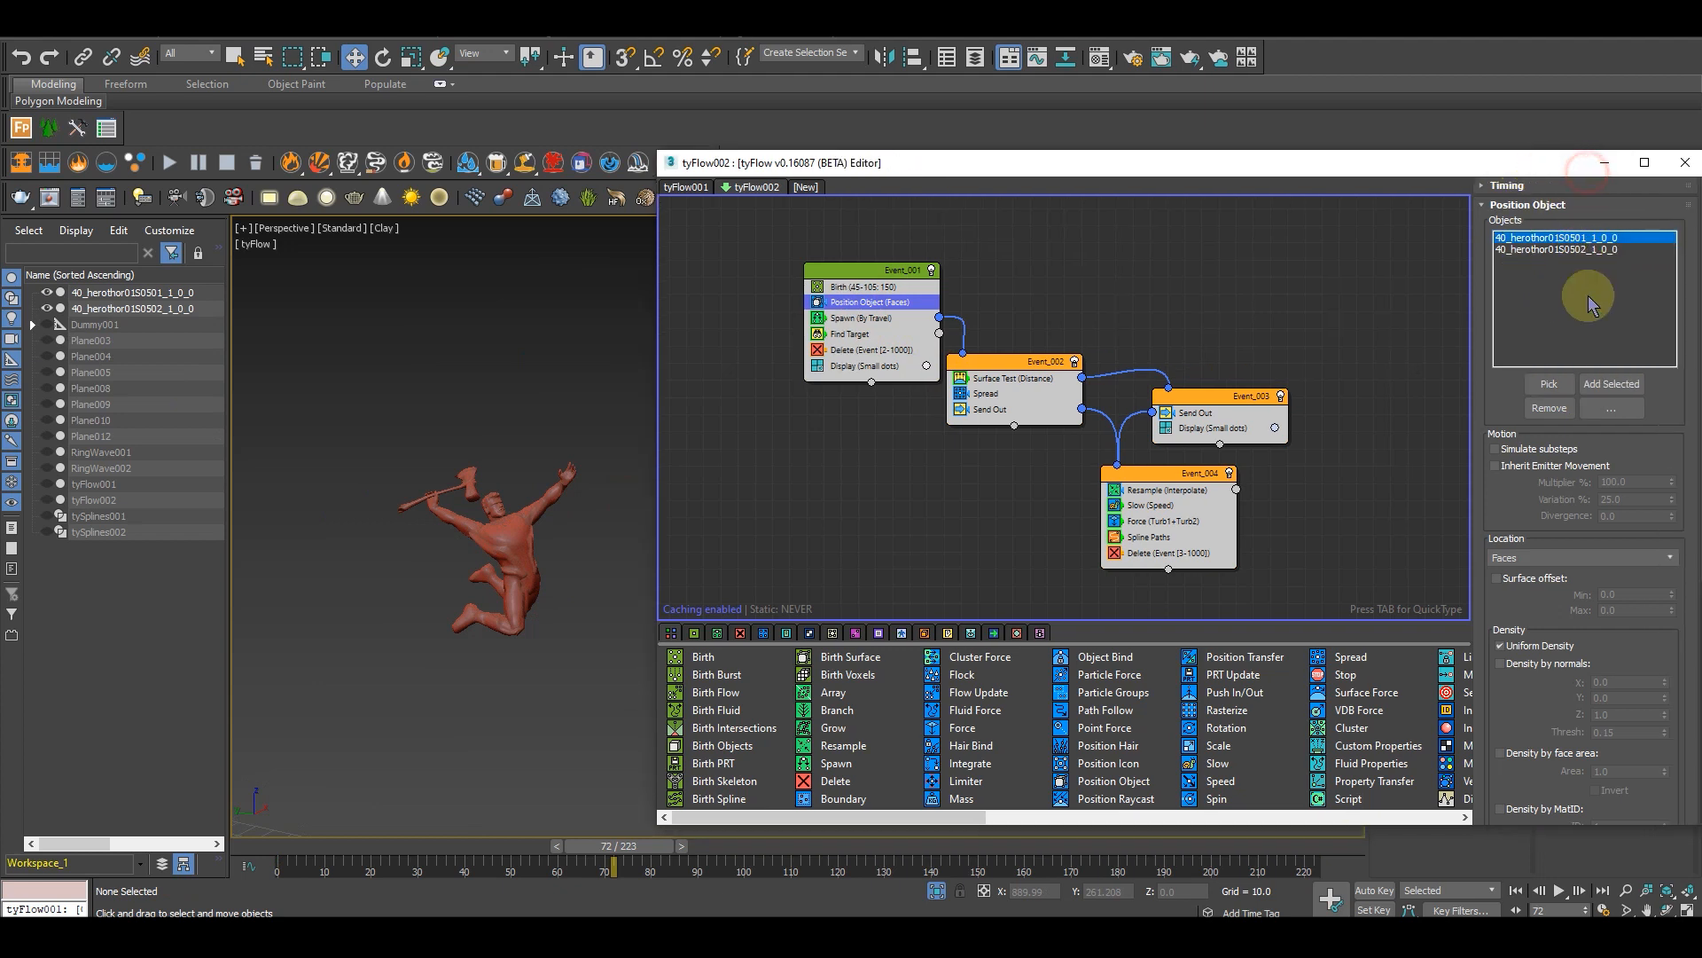
left_click(1554, 407)
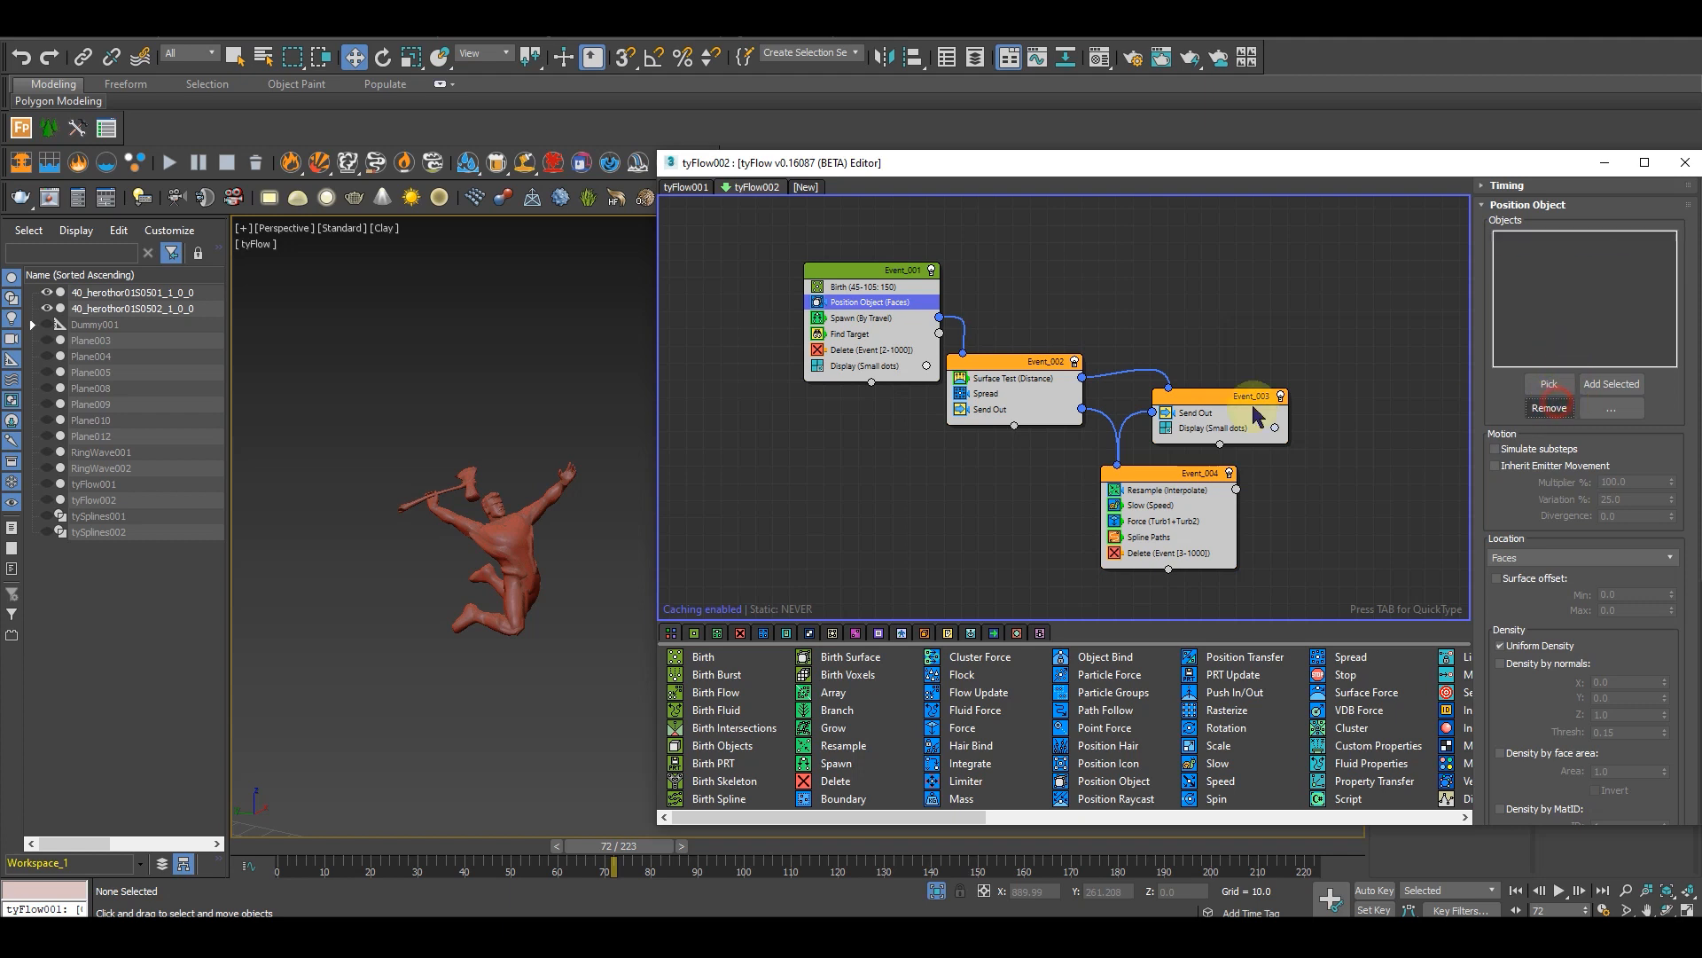
left_click(868, 335)
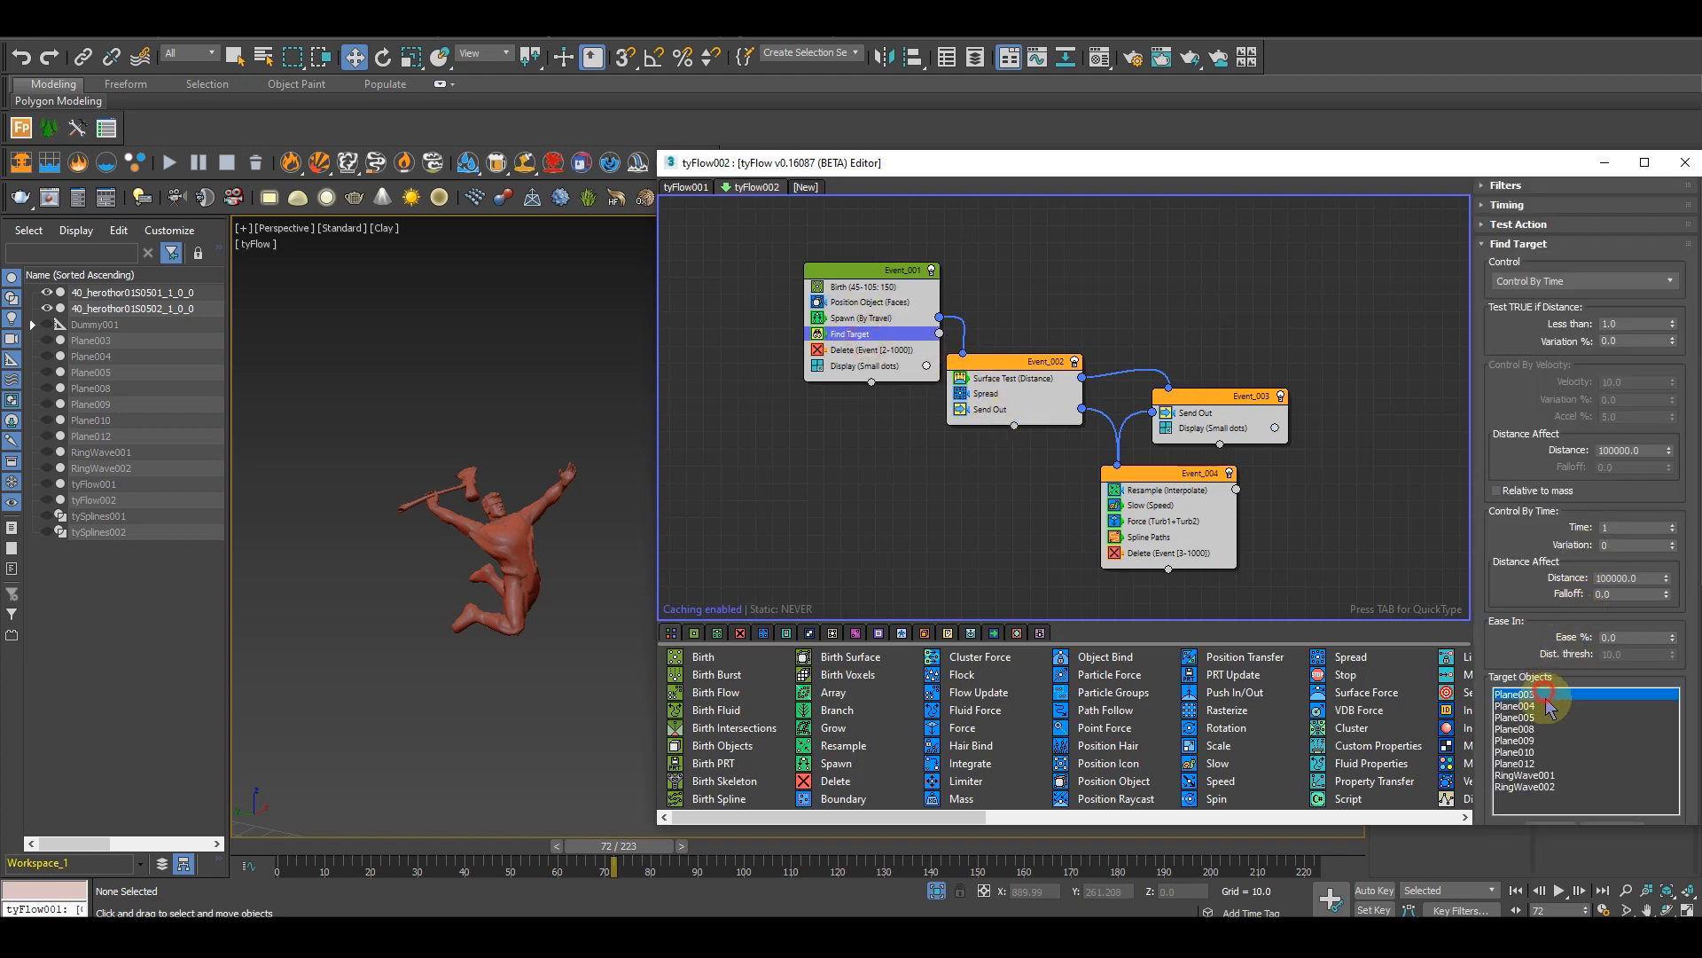
left_click_drag(1521, 575, 1510, 289)
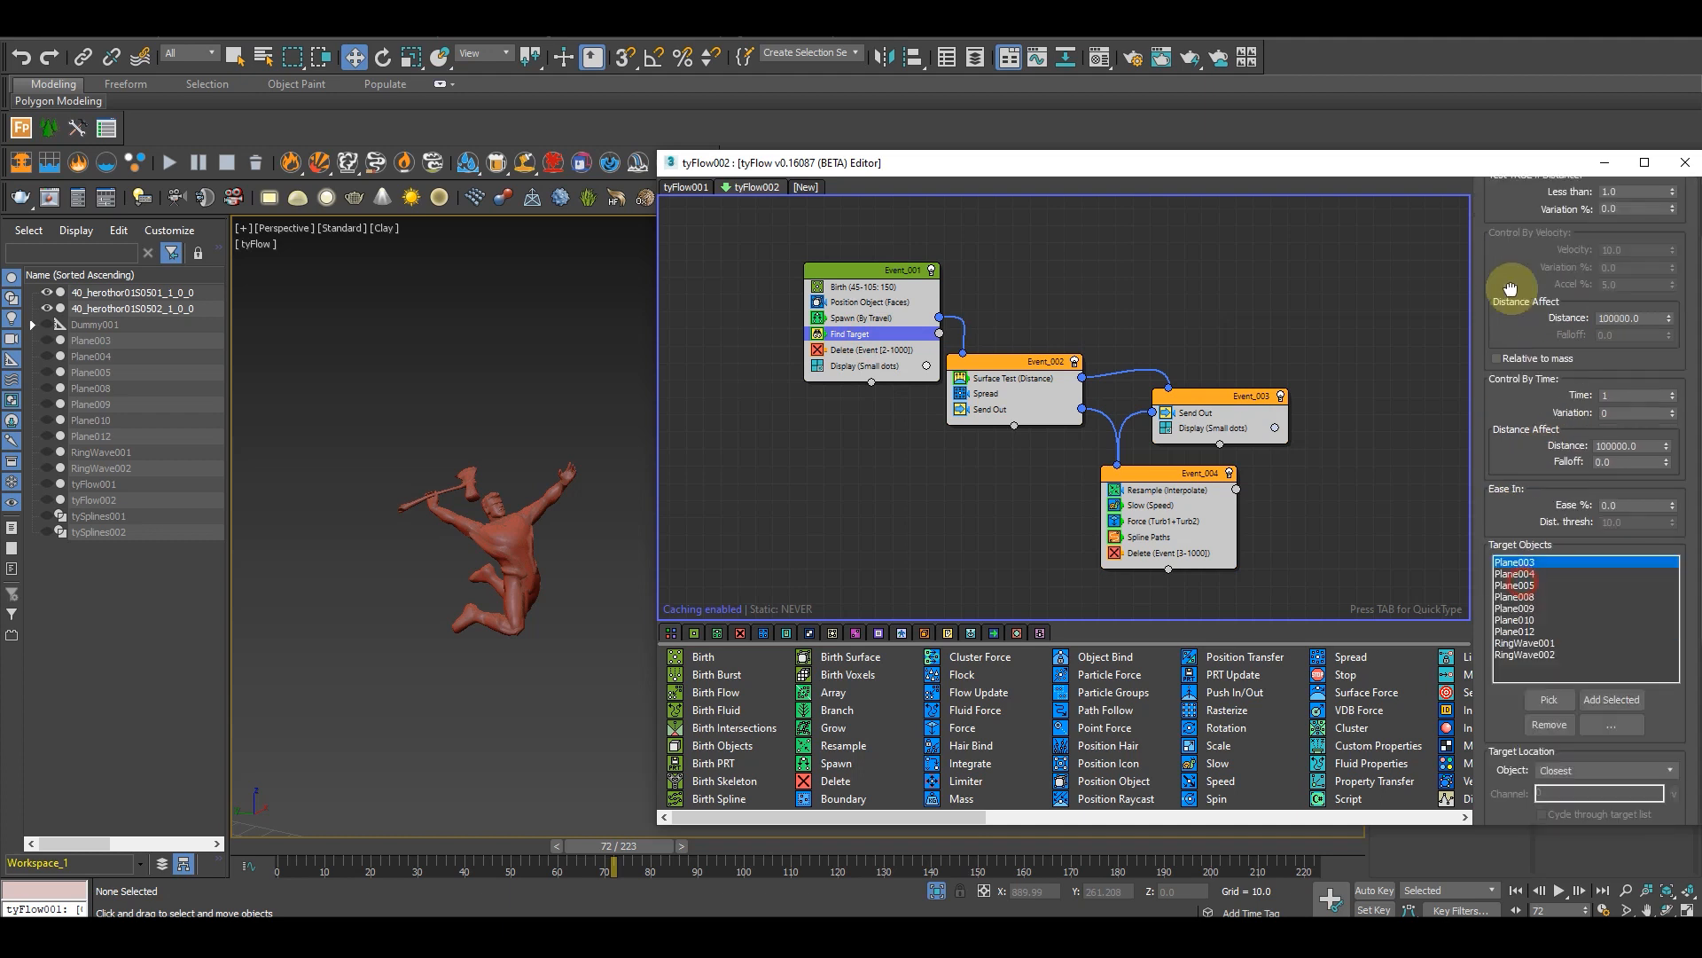
scroll(1543, 443, "down", 3)
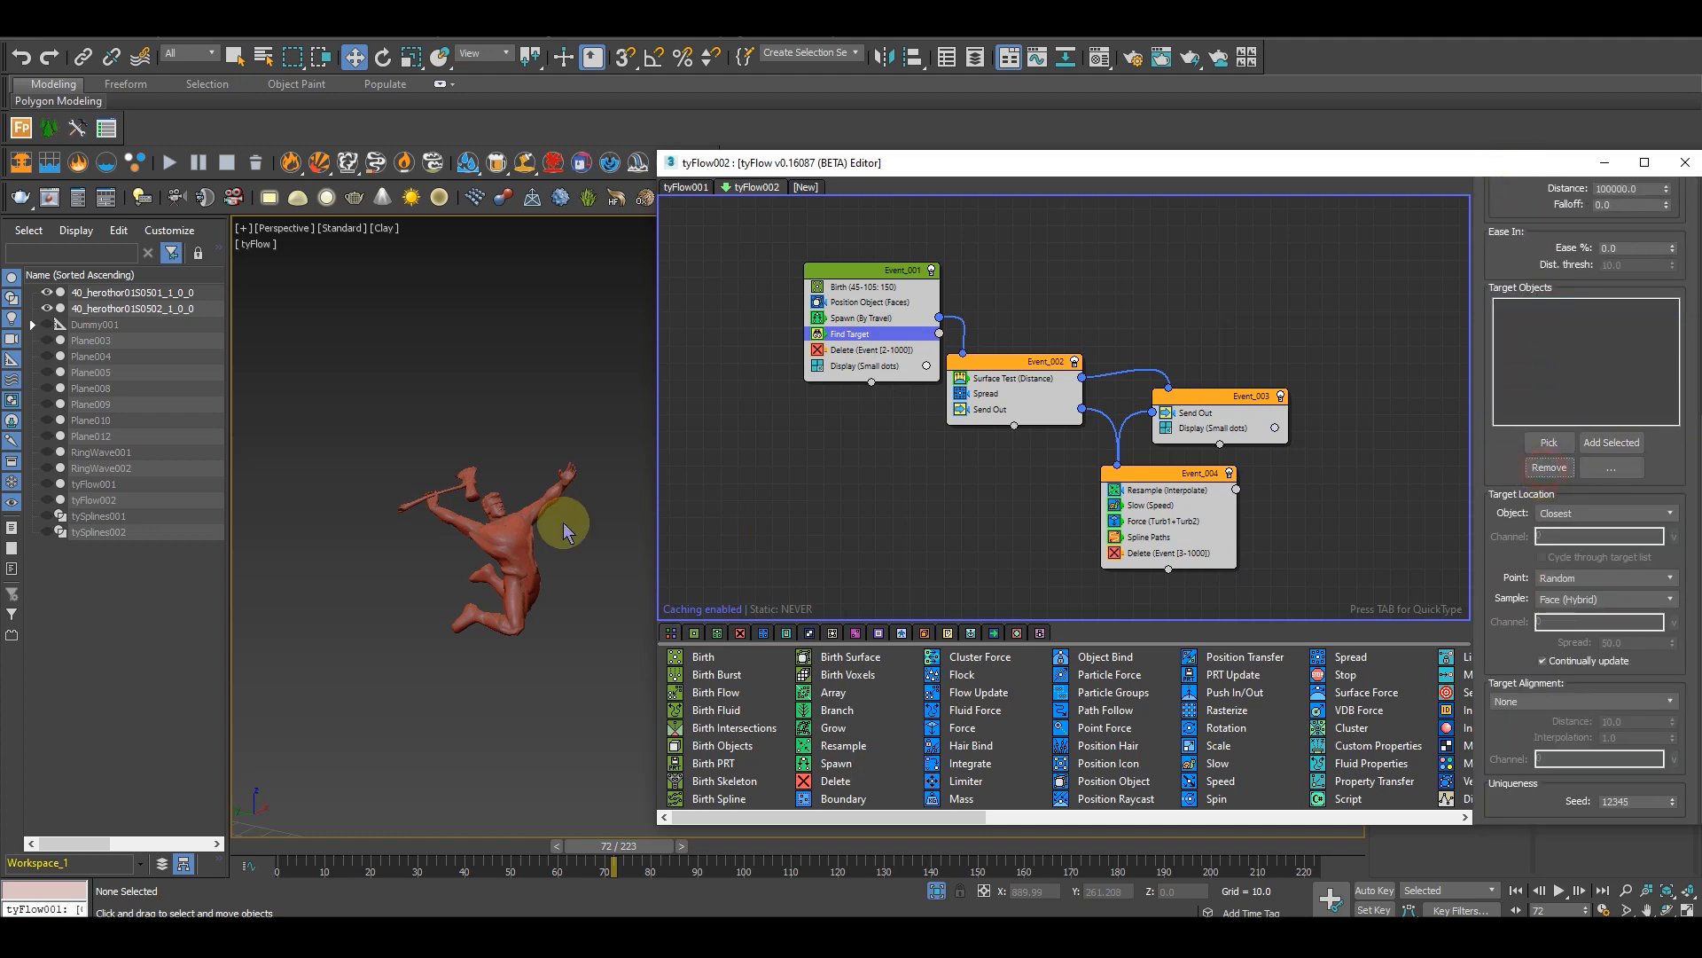
Step: Add the upper-body mesh 40_herothor01S0501_1_0_0 as an emitter in the Position Object operator
scroll(513, 483, "up", 3)
middle_click_drag(556, 576, 576, 556, "alt")
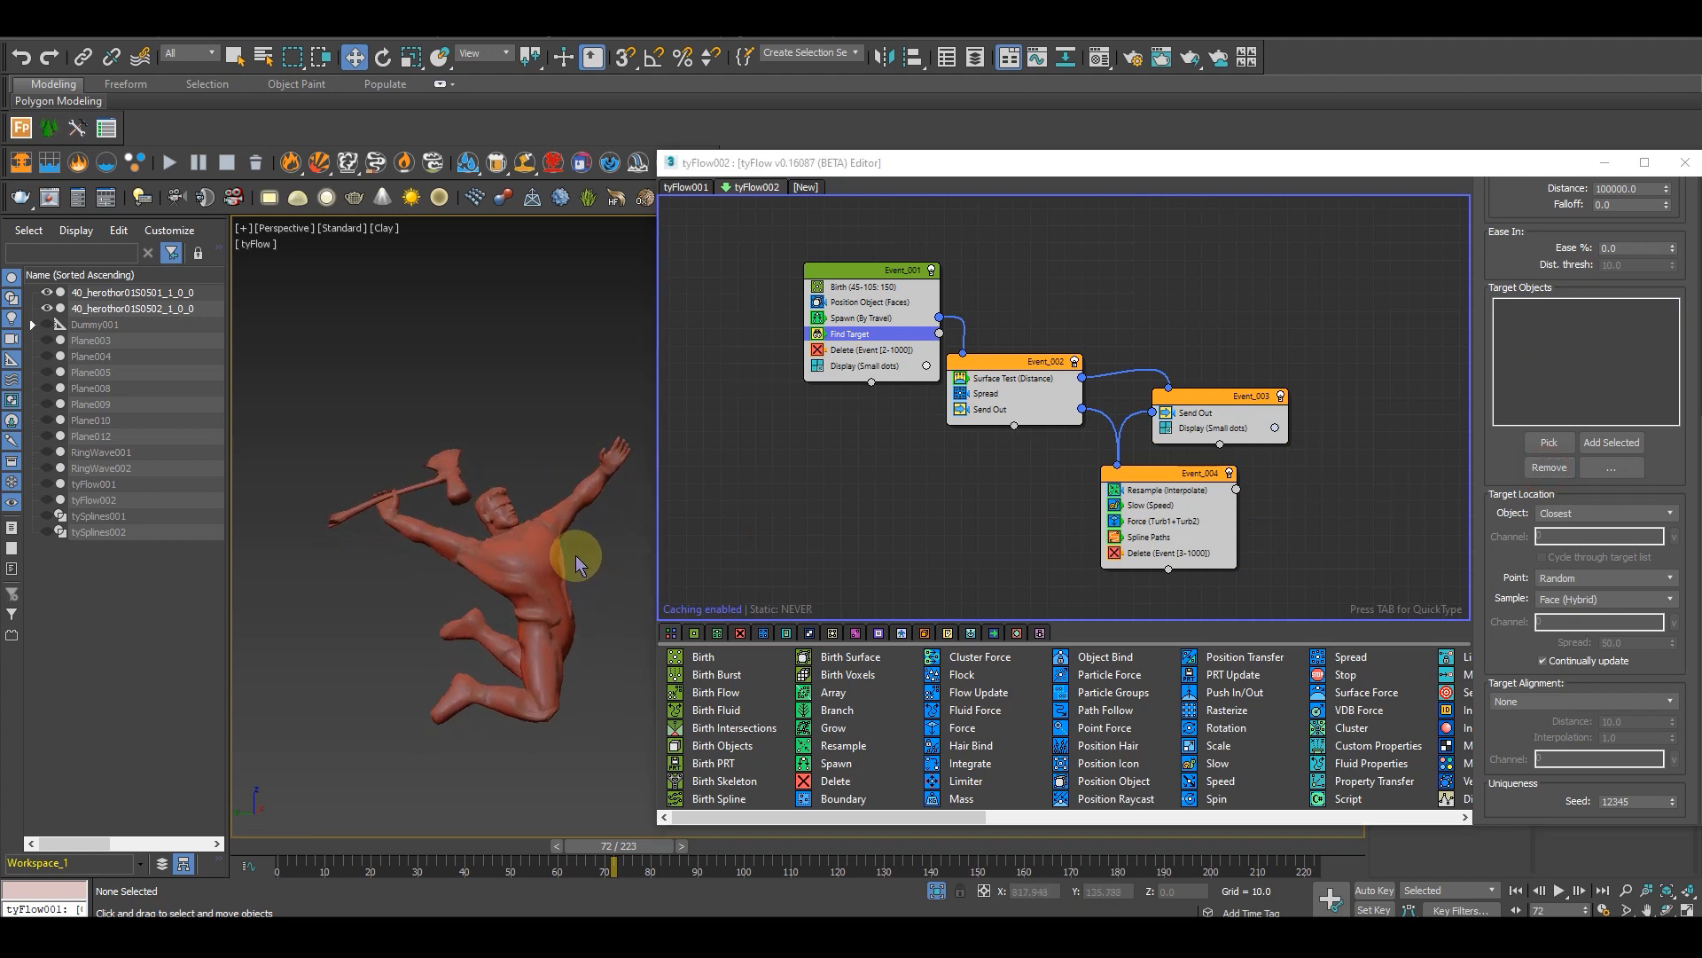
left_click(853, 303)
left_click(1549, 383)
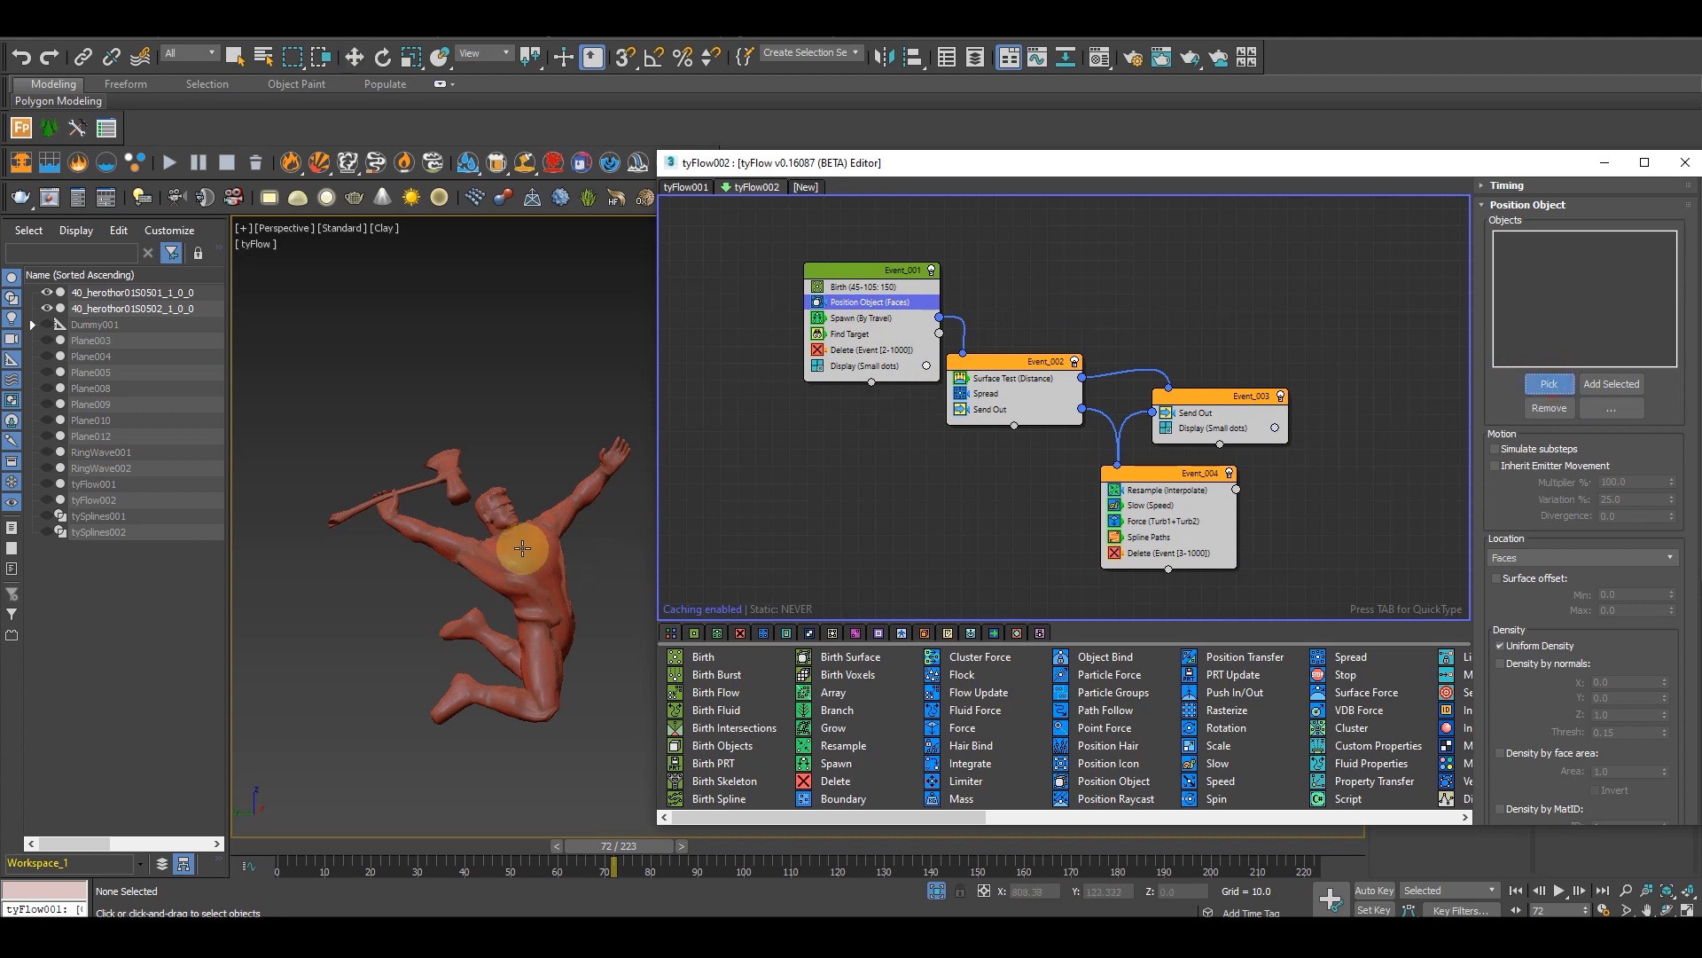
left_click(577, 625)
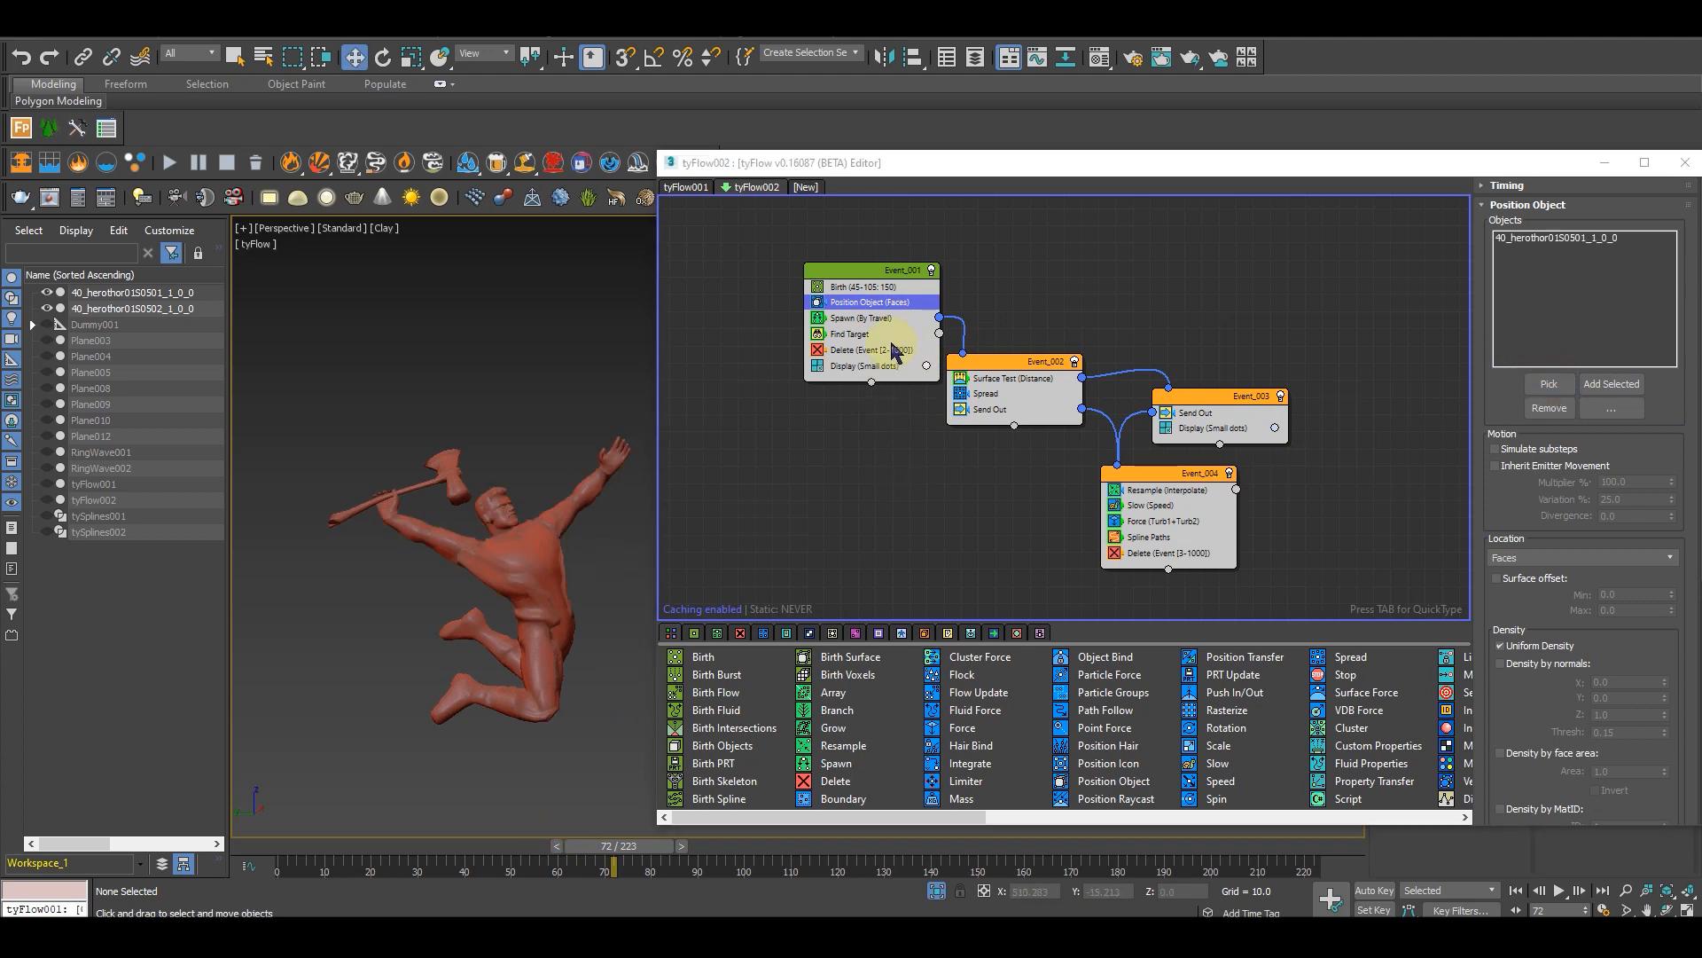
mouse_move(622, 847)
left_mouse_down()
mouse_move(635, 851)
mouse_move(620, 848)
left_mouse_up()
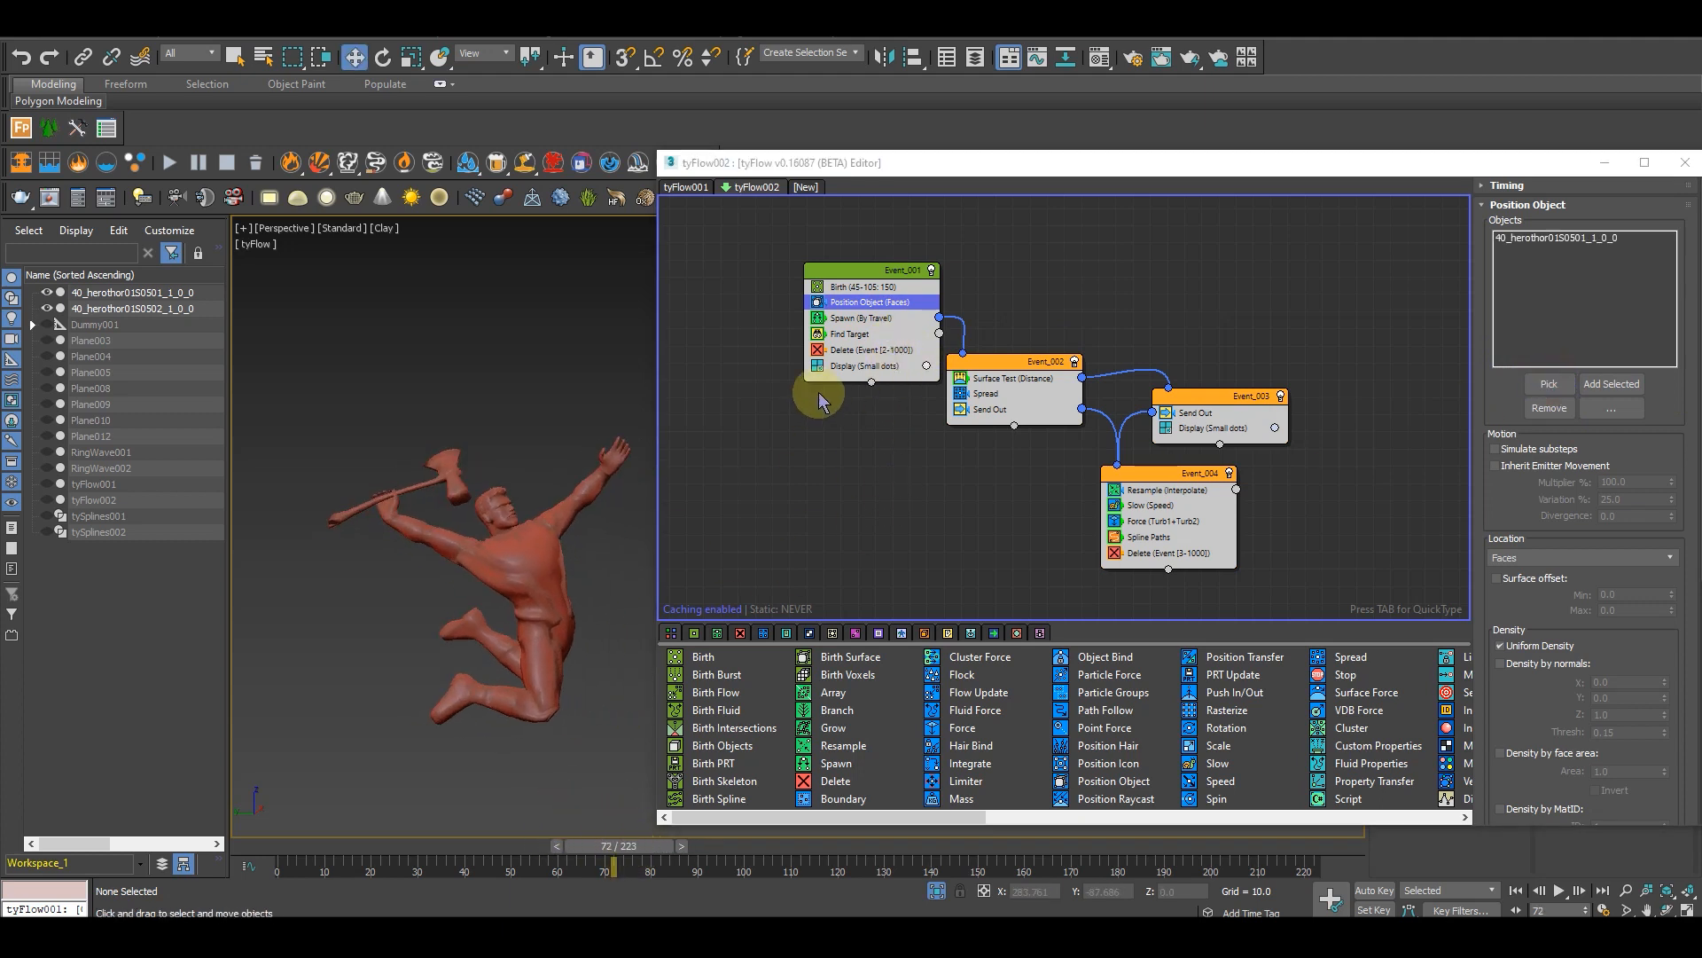
Step: Add the legs mesh 40_herothor01S0502_1_0_0 as the Find Target operator's target object
left_click(849, 334)
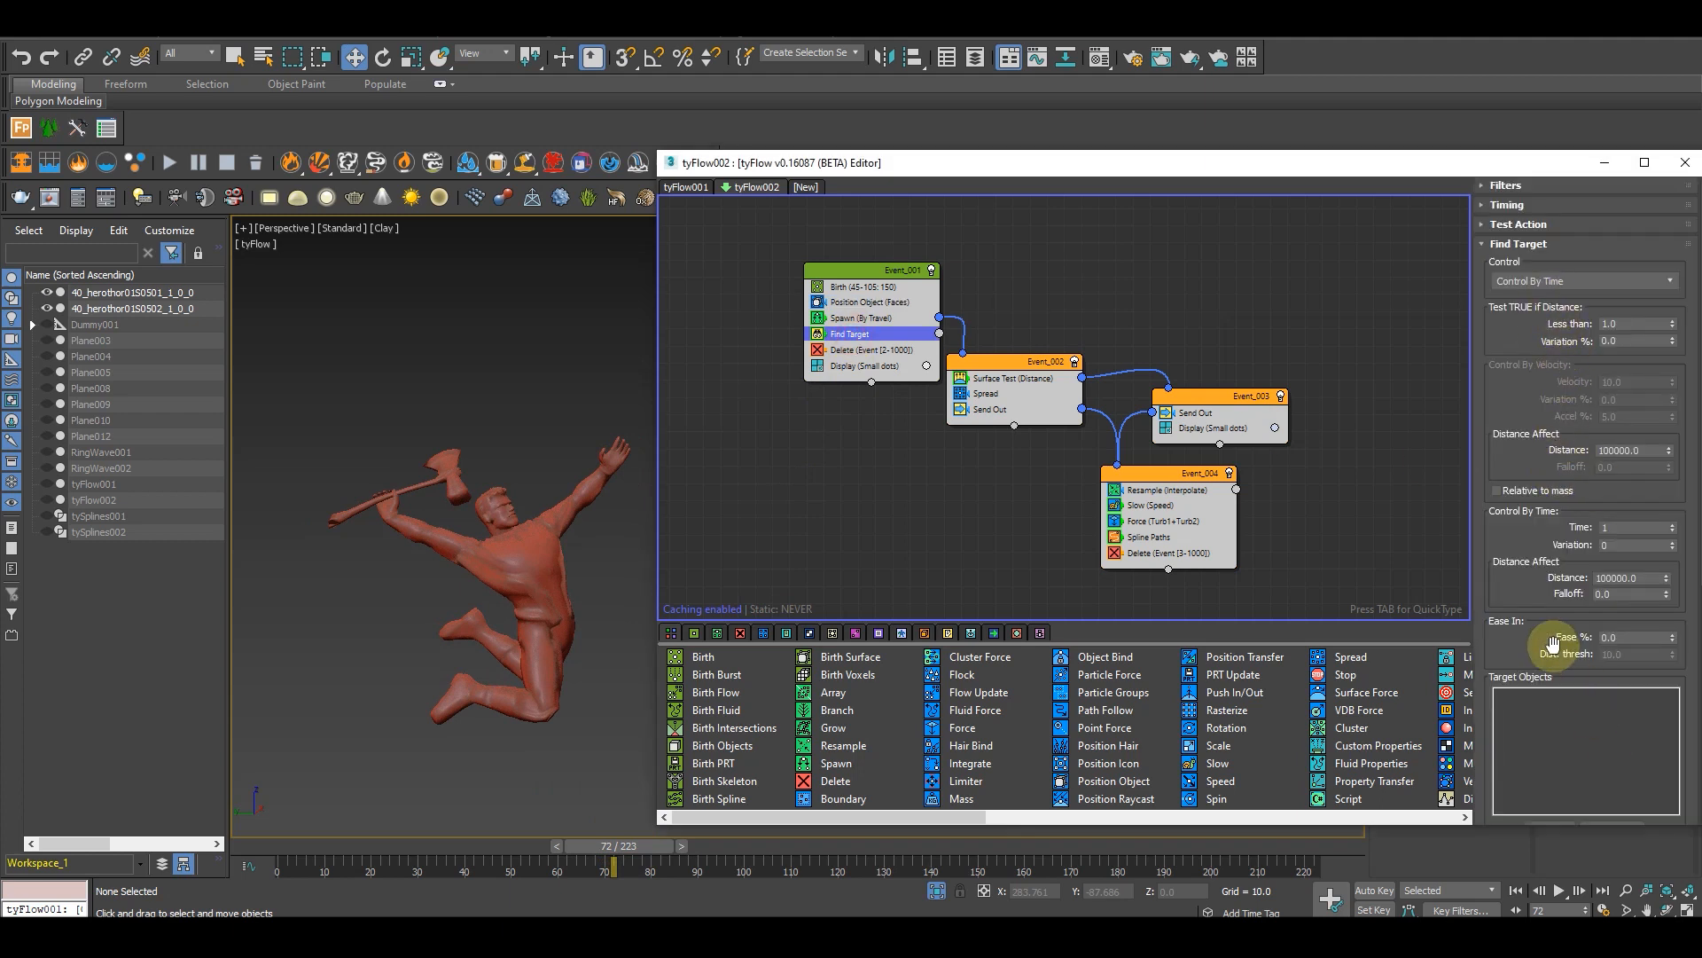
left_click_drag(1553, 643, 1551, 490)
left_click(498, 681)
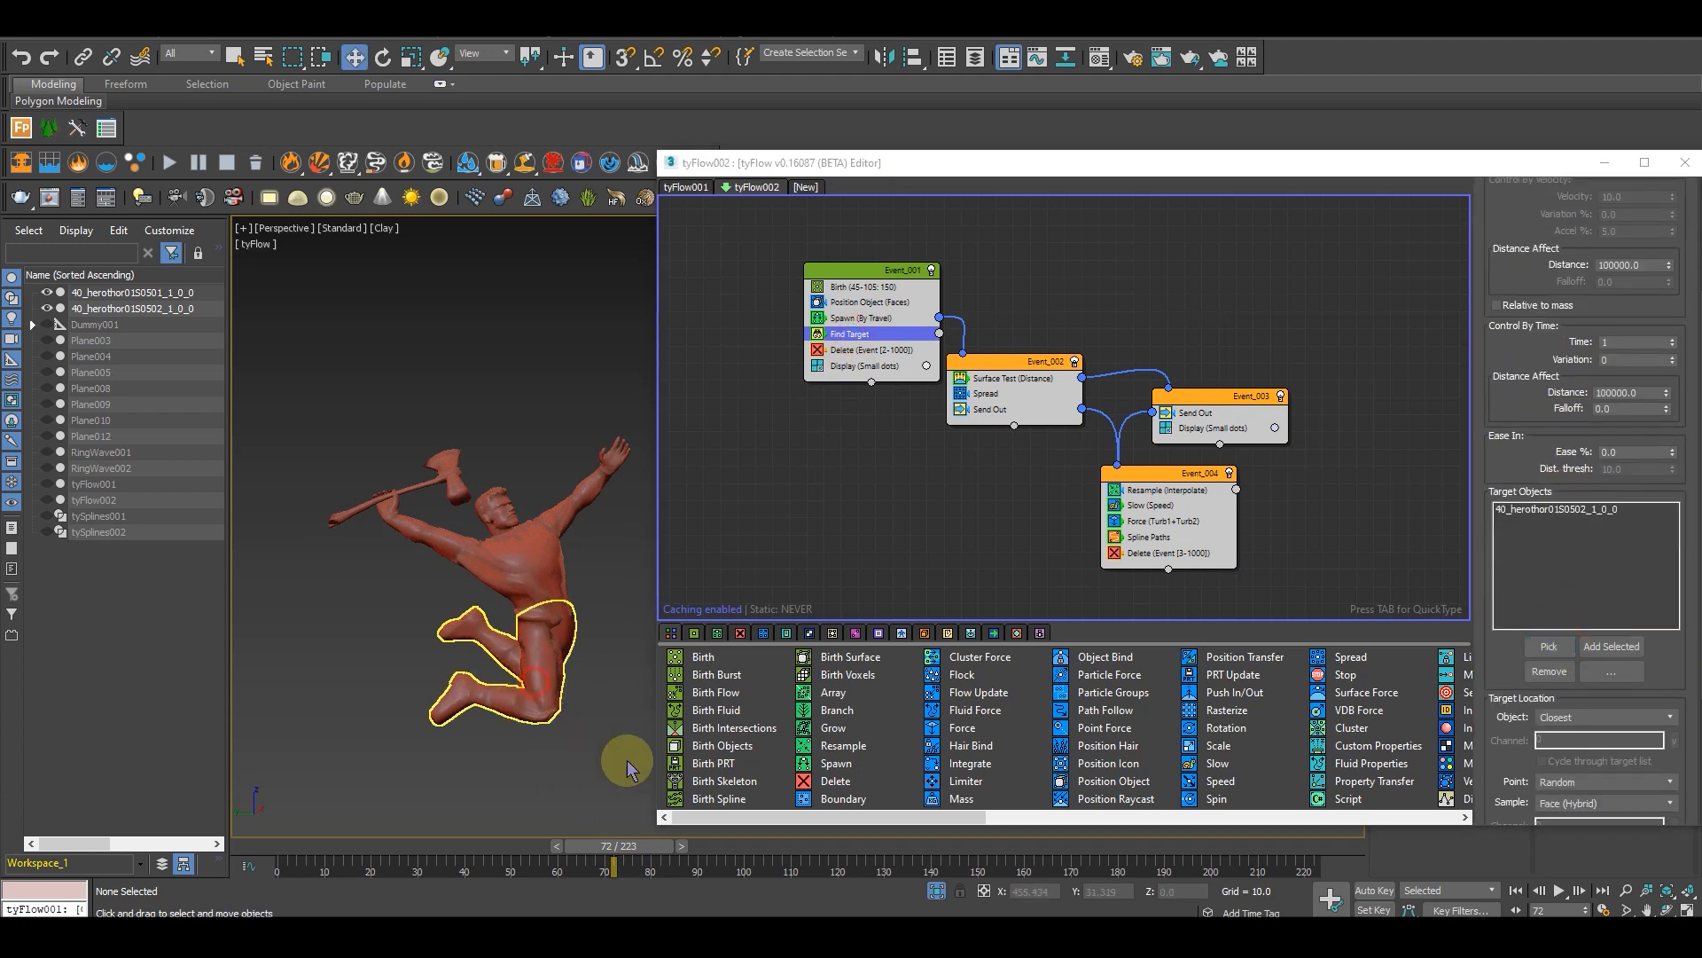
mouse_move(626, 856)
left_mouse_down()
mouse_move(543, 849)
mouse_move(624, 850)
mouse_move(605, 850)
left_mouse_up()
Step: Remove every plane, deleted entry and character mesh from the object list of Event_002's Surface Test
left_click(1012, 377)
left_click(1521, 277)
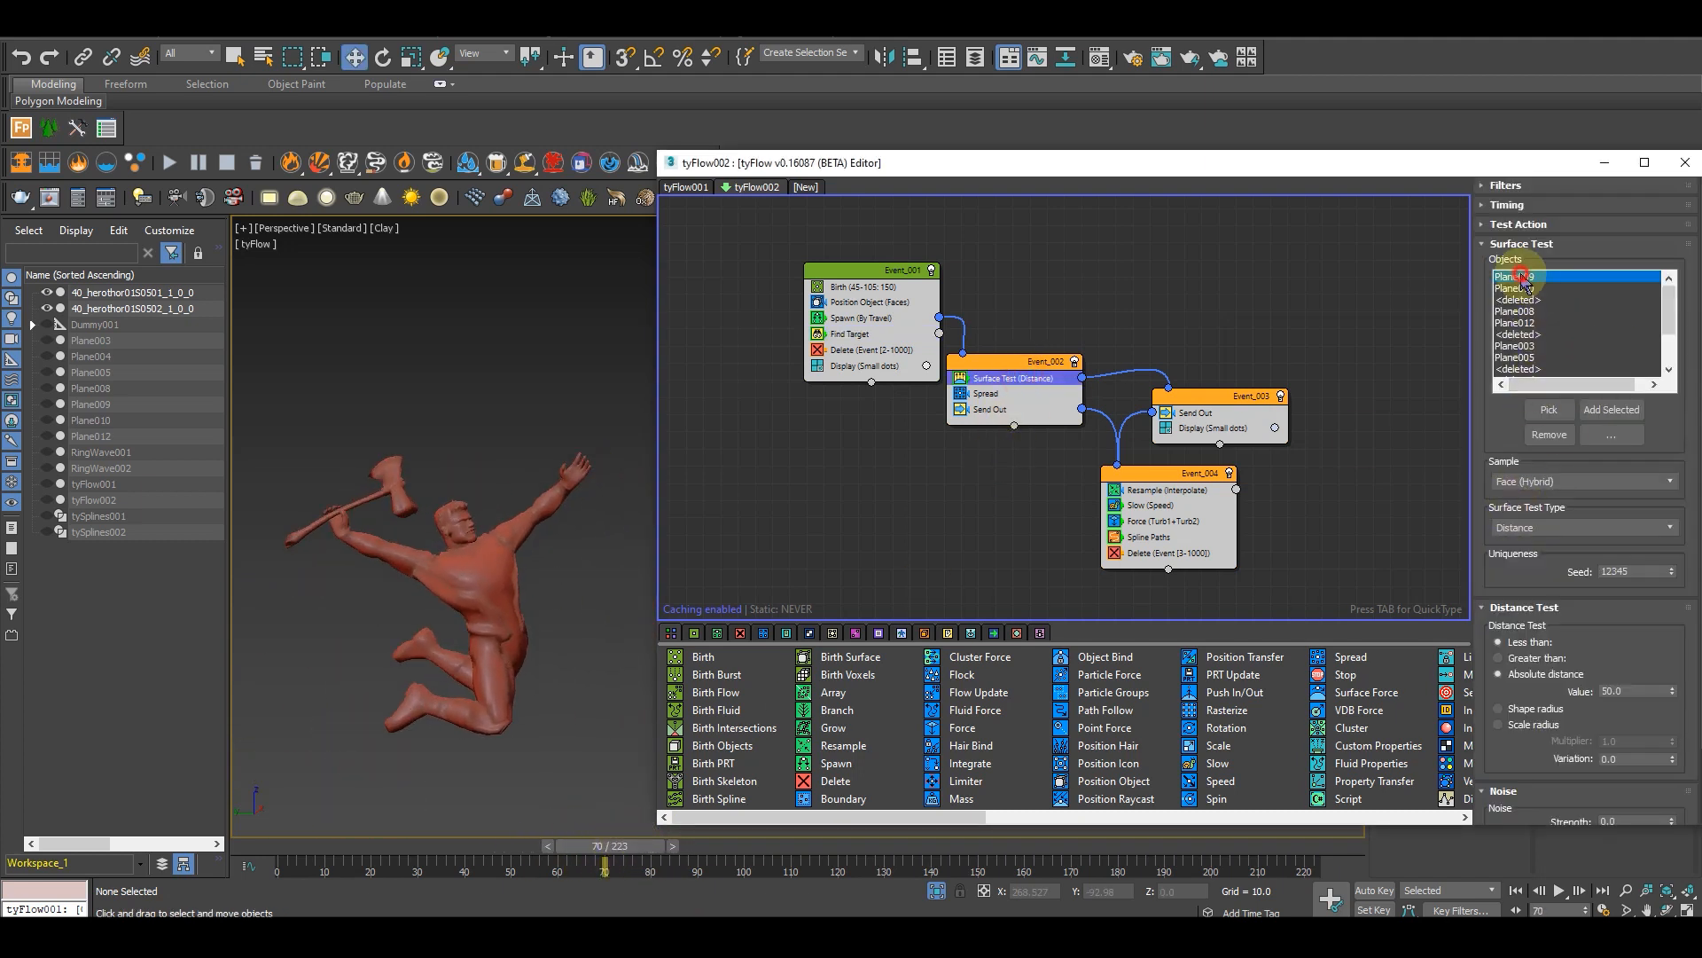
scroll(1547, 319, "down", 2)
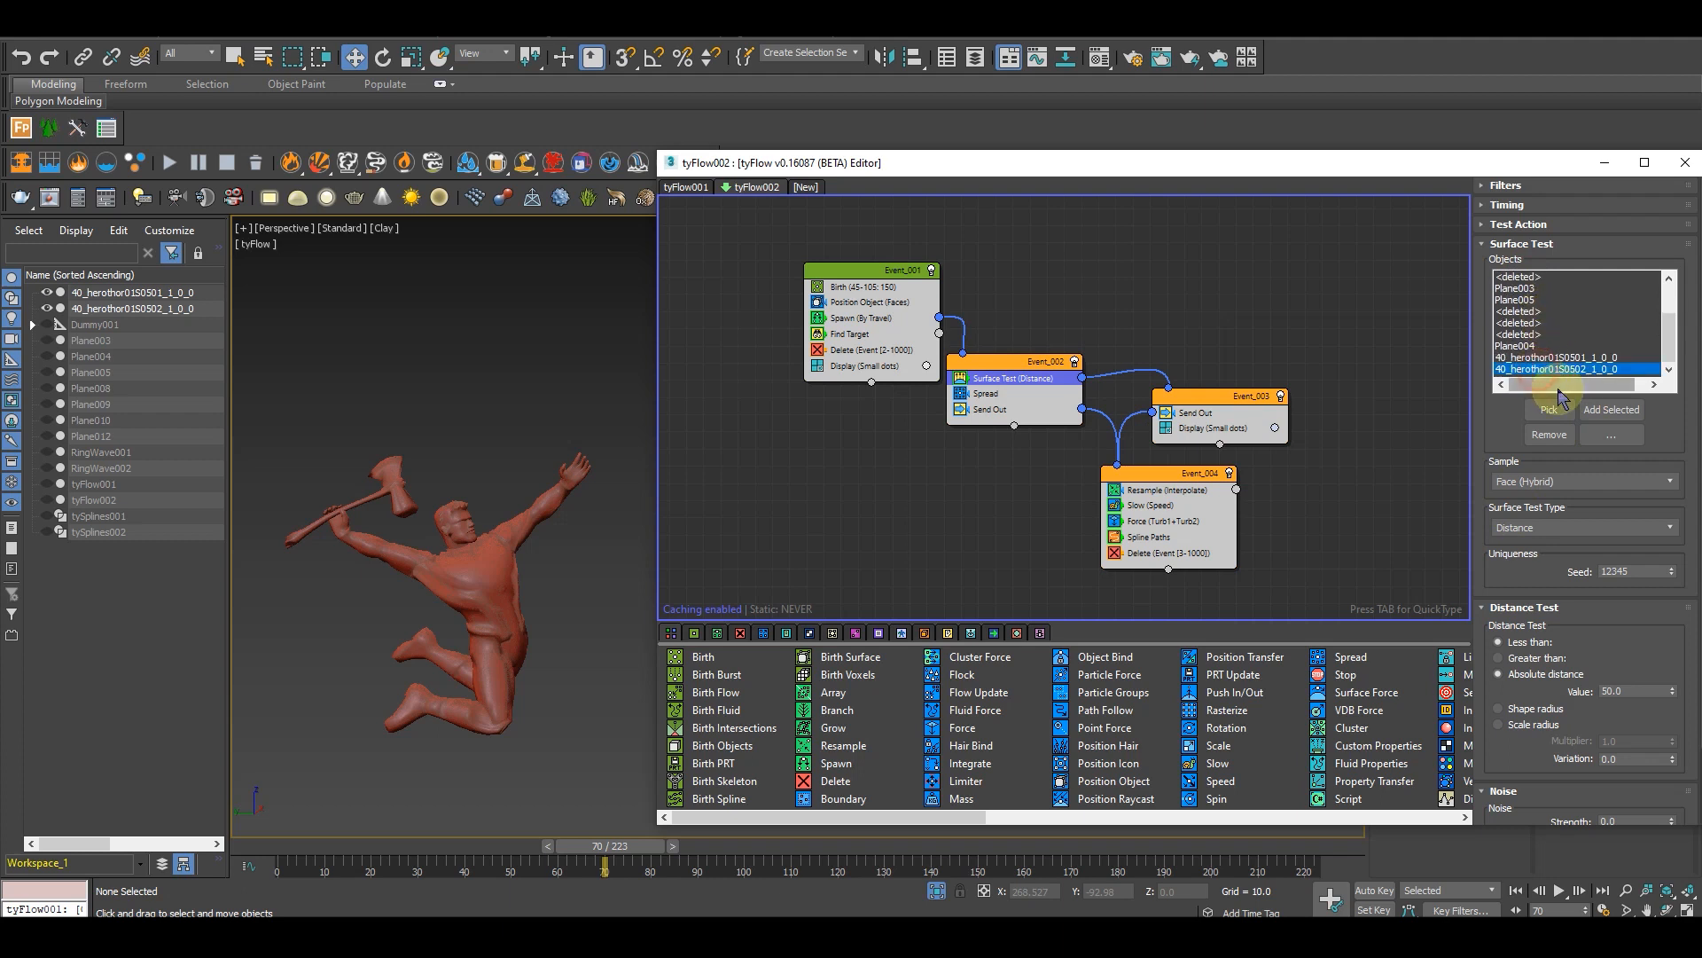
left_click(1548, 436)
left_click(1548, 436)
left_click(1548, 435)
left_click(1548, 436)
left_click(1549, 443)
left_click(1548, 443)
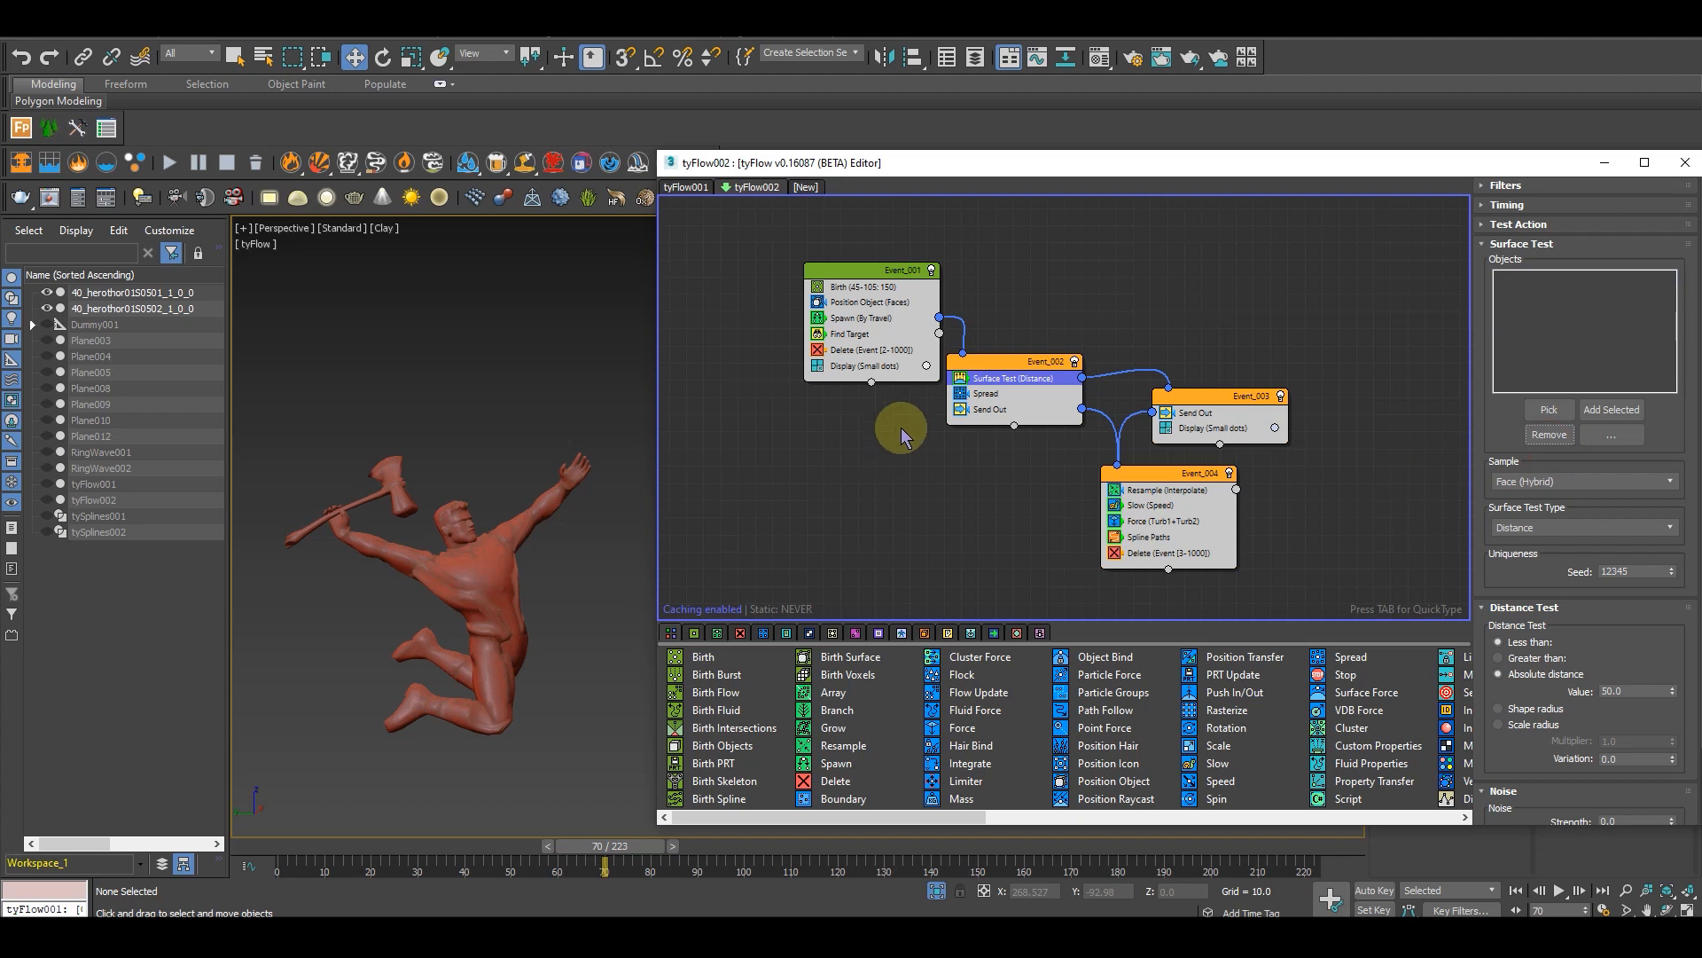
Step: Add the character's upper body, legs and axe as the Surface Test objects
left_click(1547, 409)
left_click(461, 550)
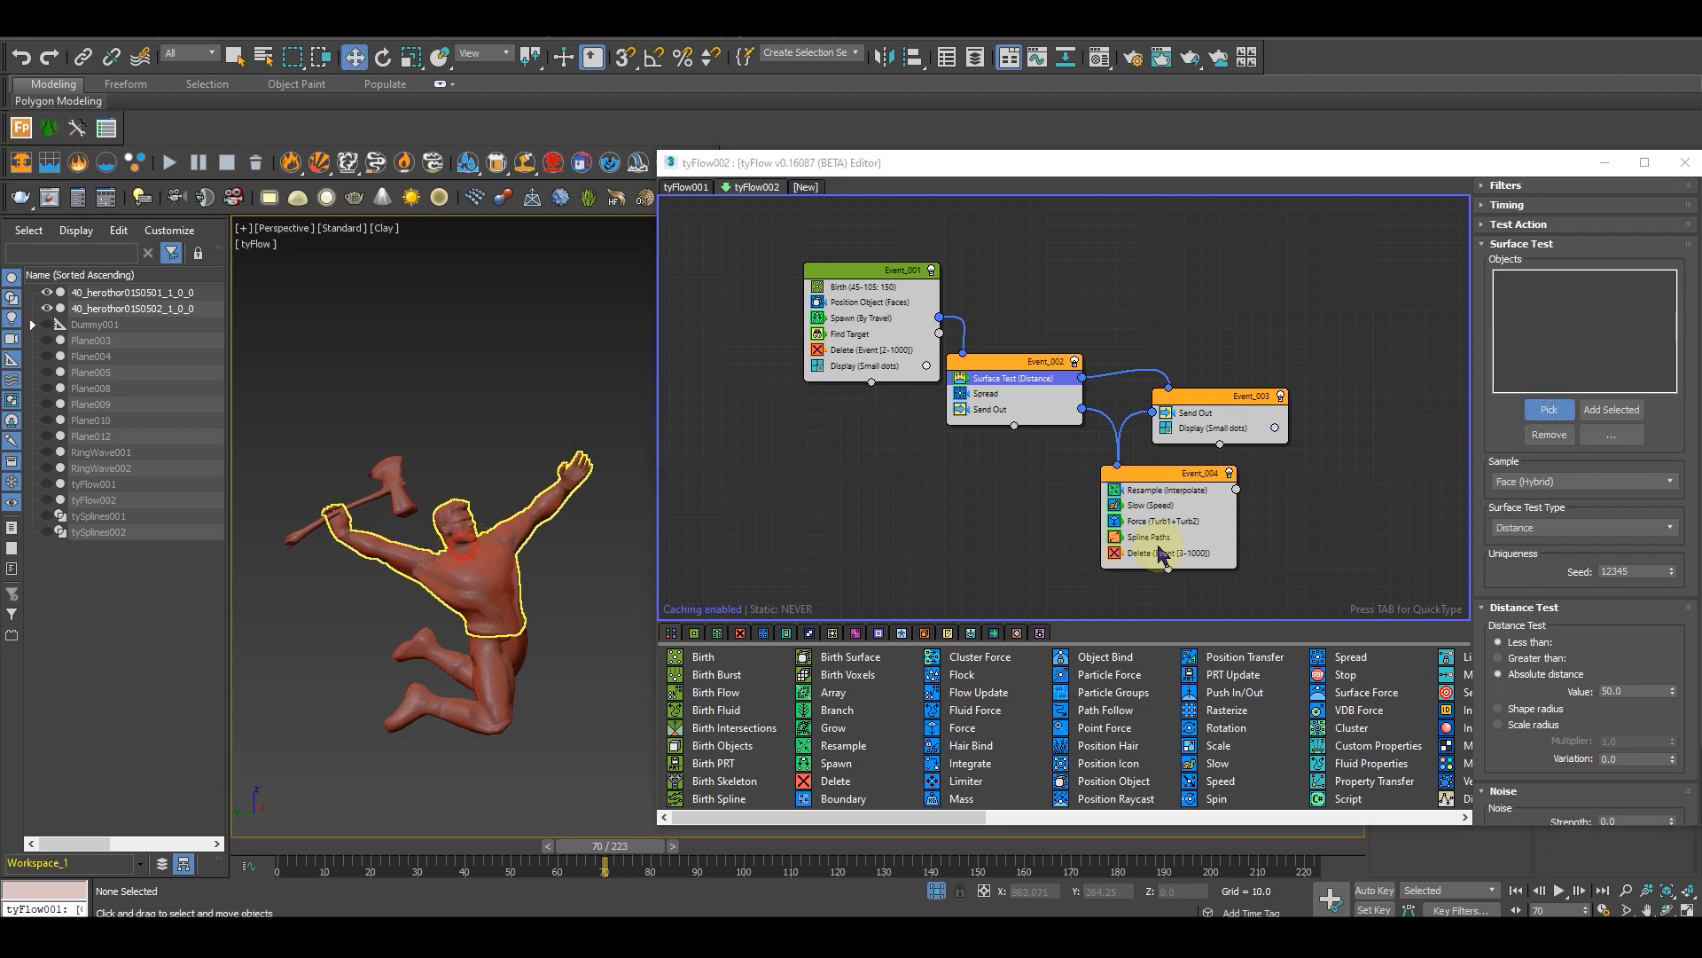
left_click(1544, 409)
left_click(461, 674)
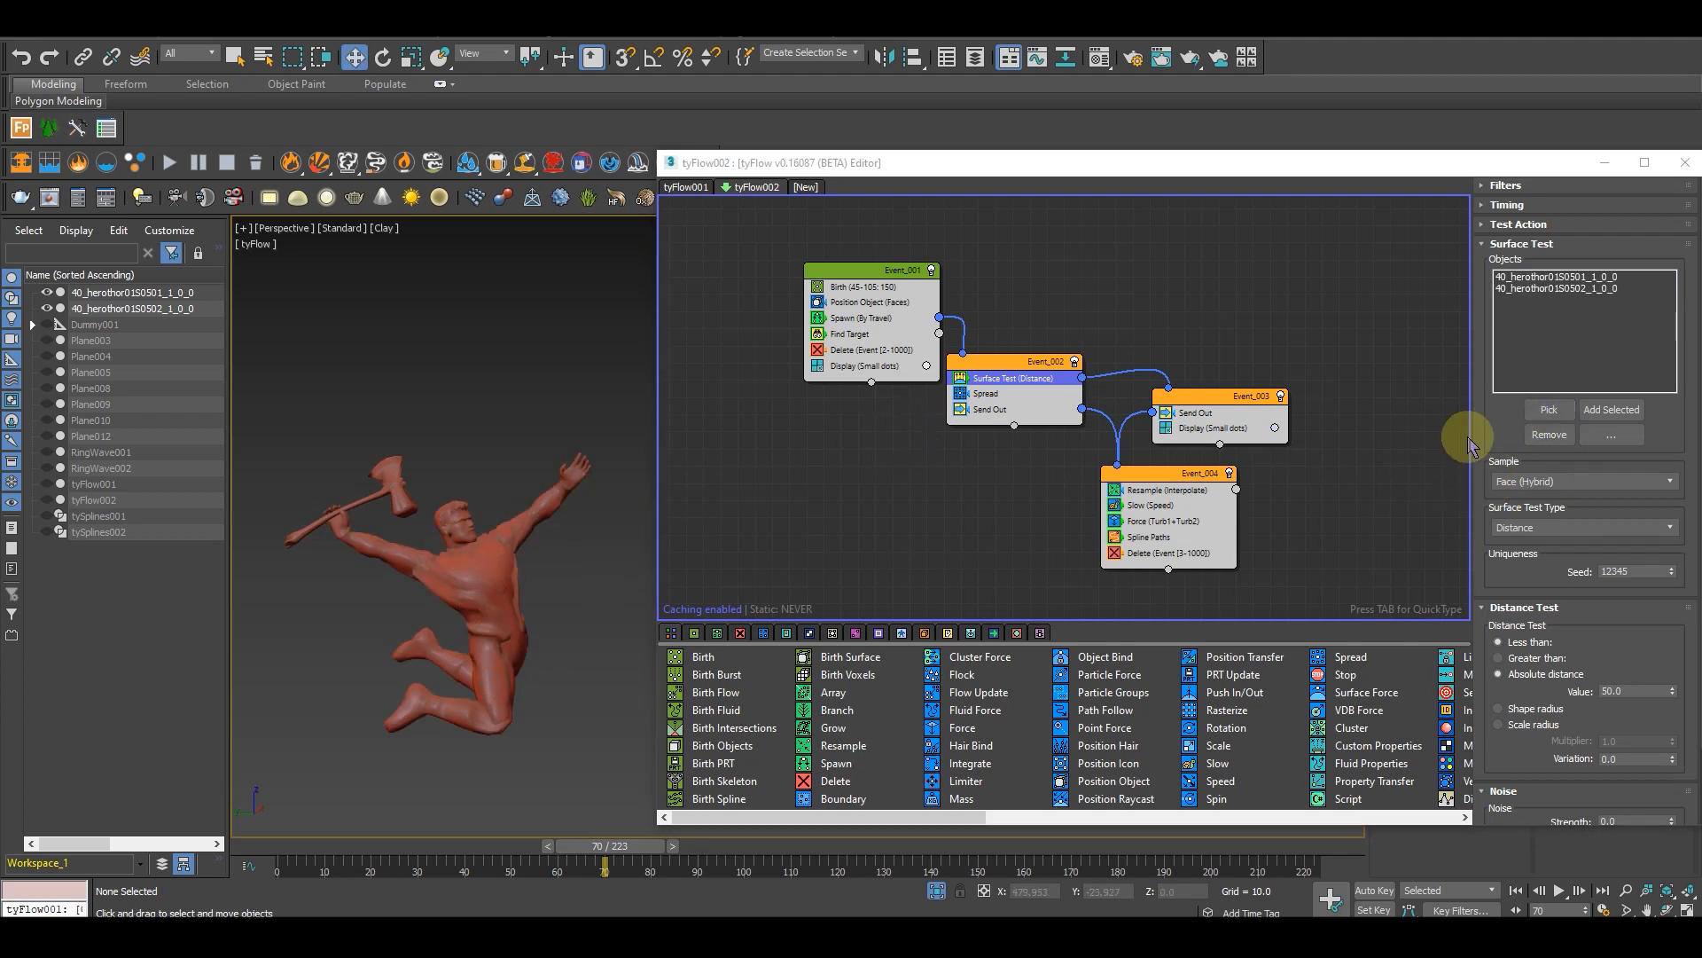
left_click(1547, 410)
left_click(405, 503)
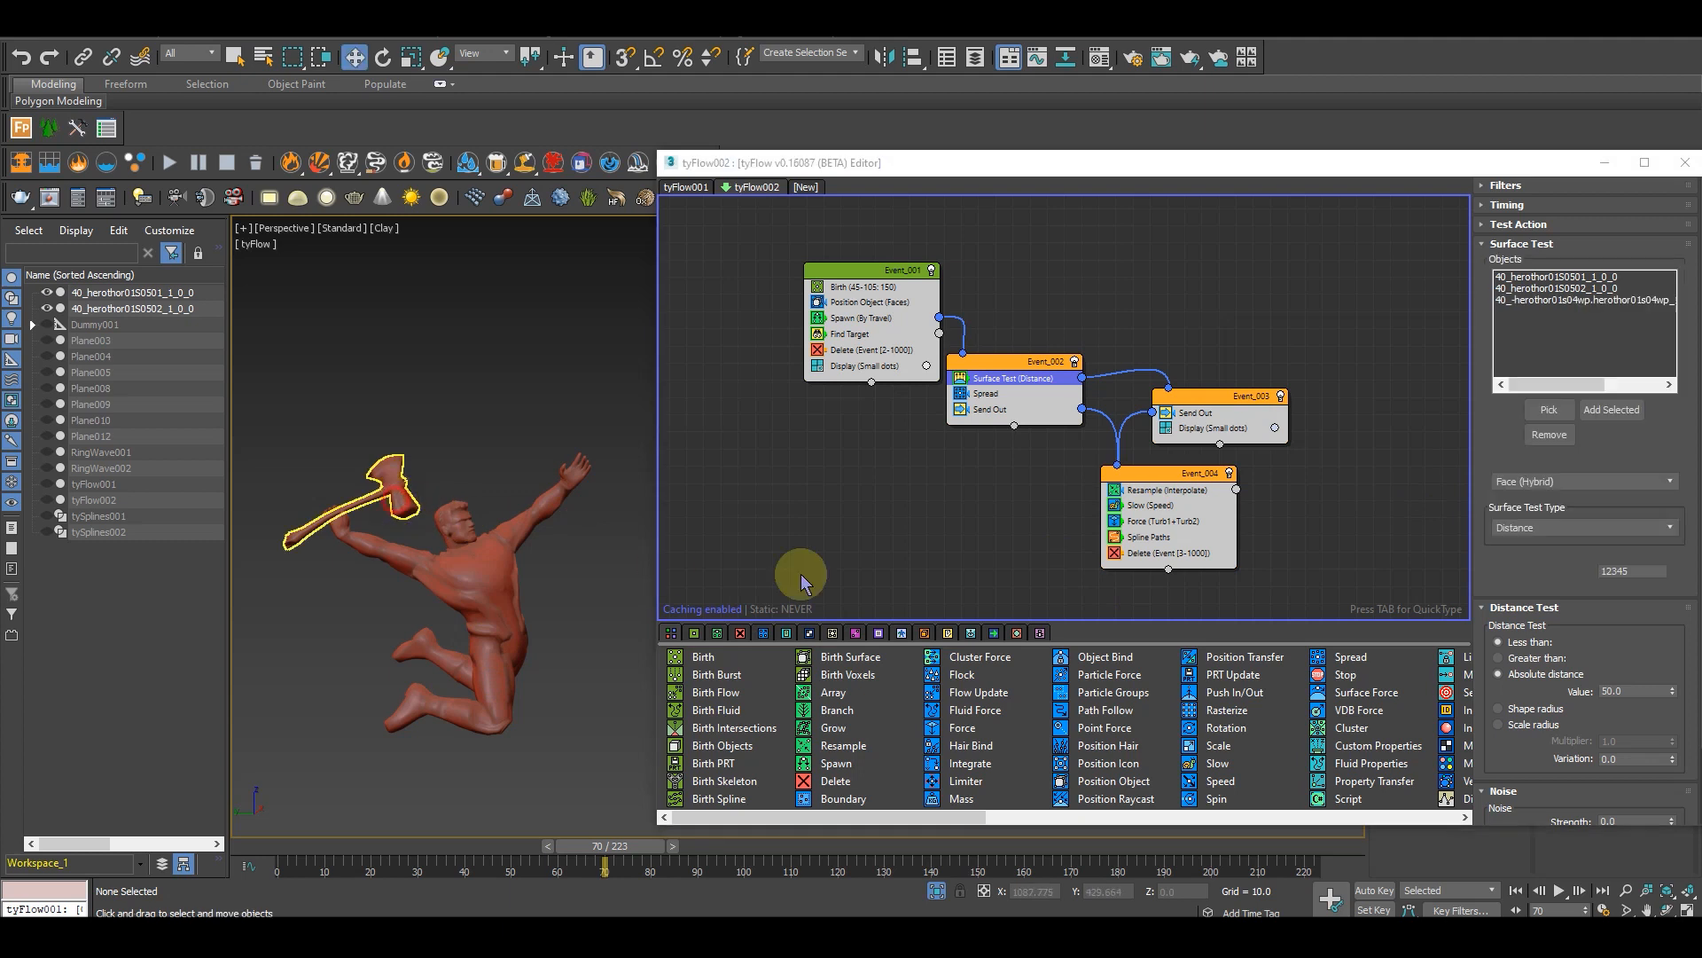
Step: Add the legs and axe meshes to the Position Object emitters alongside the upper body
left_click(872, 320)
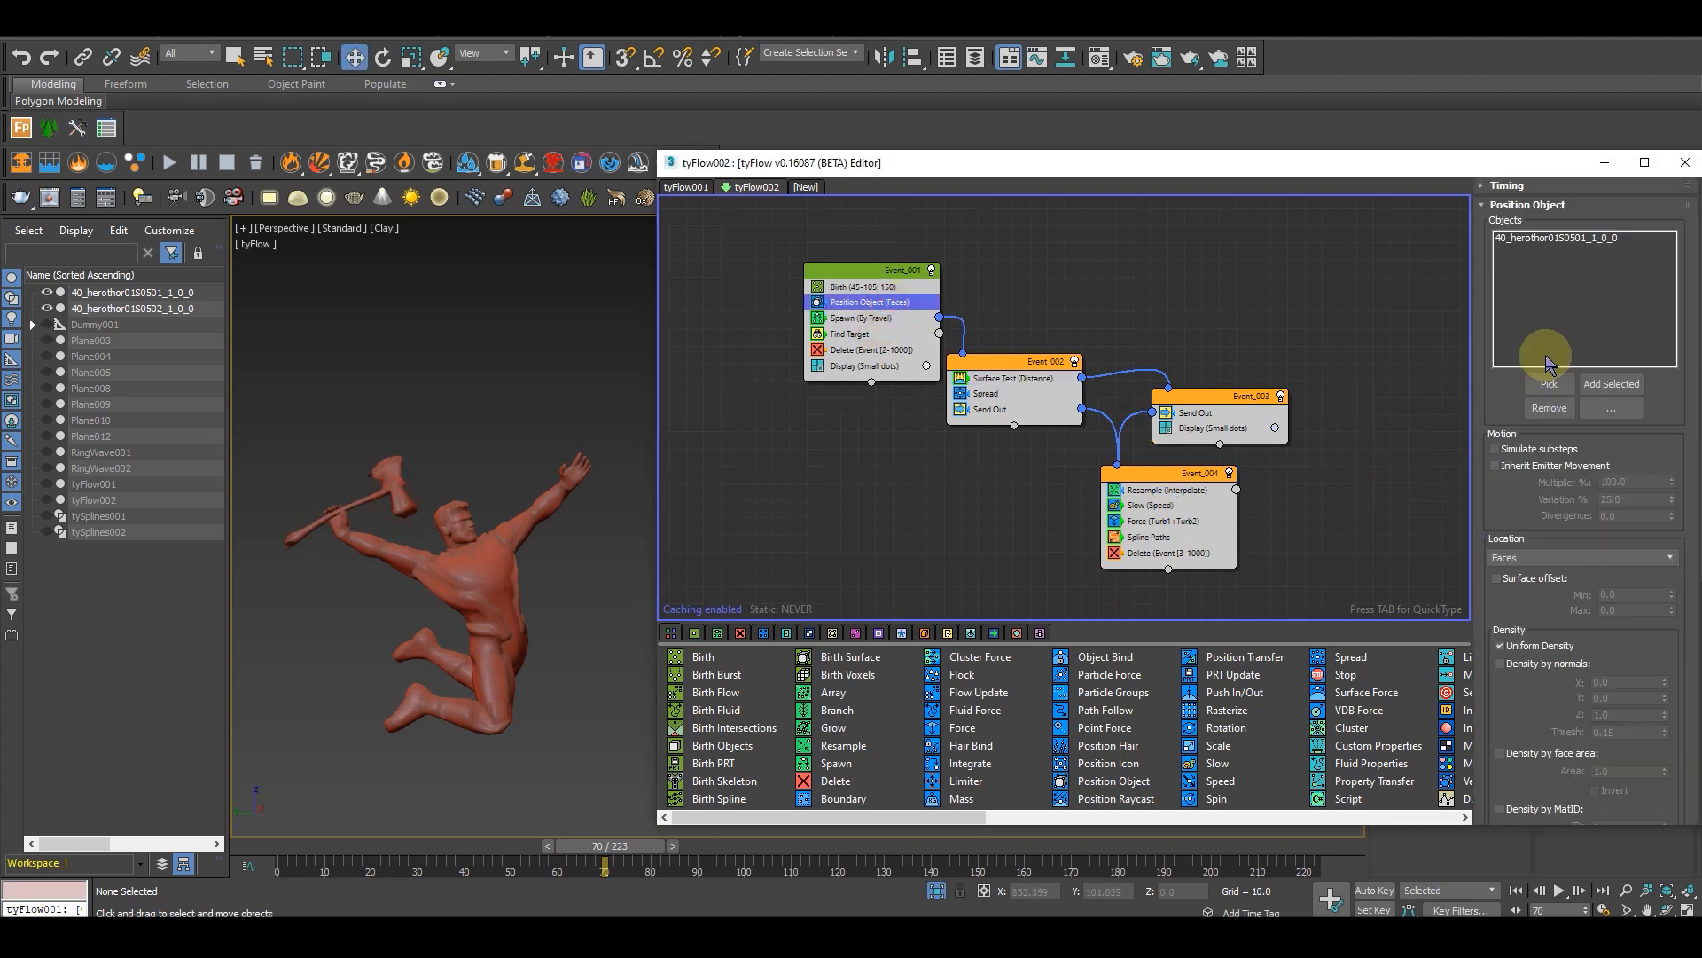
left_click(1548, 384)
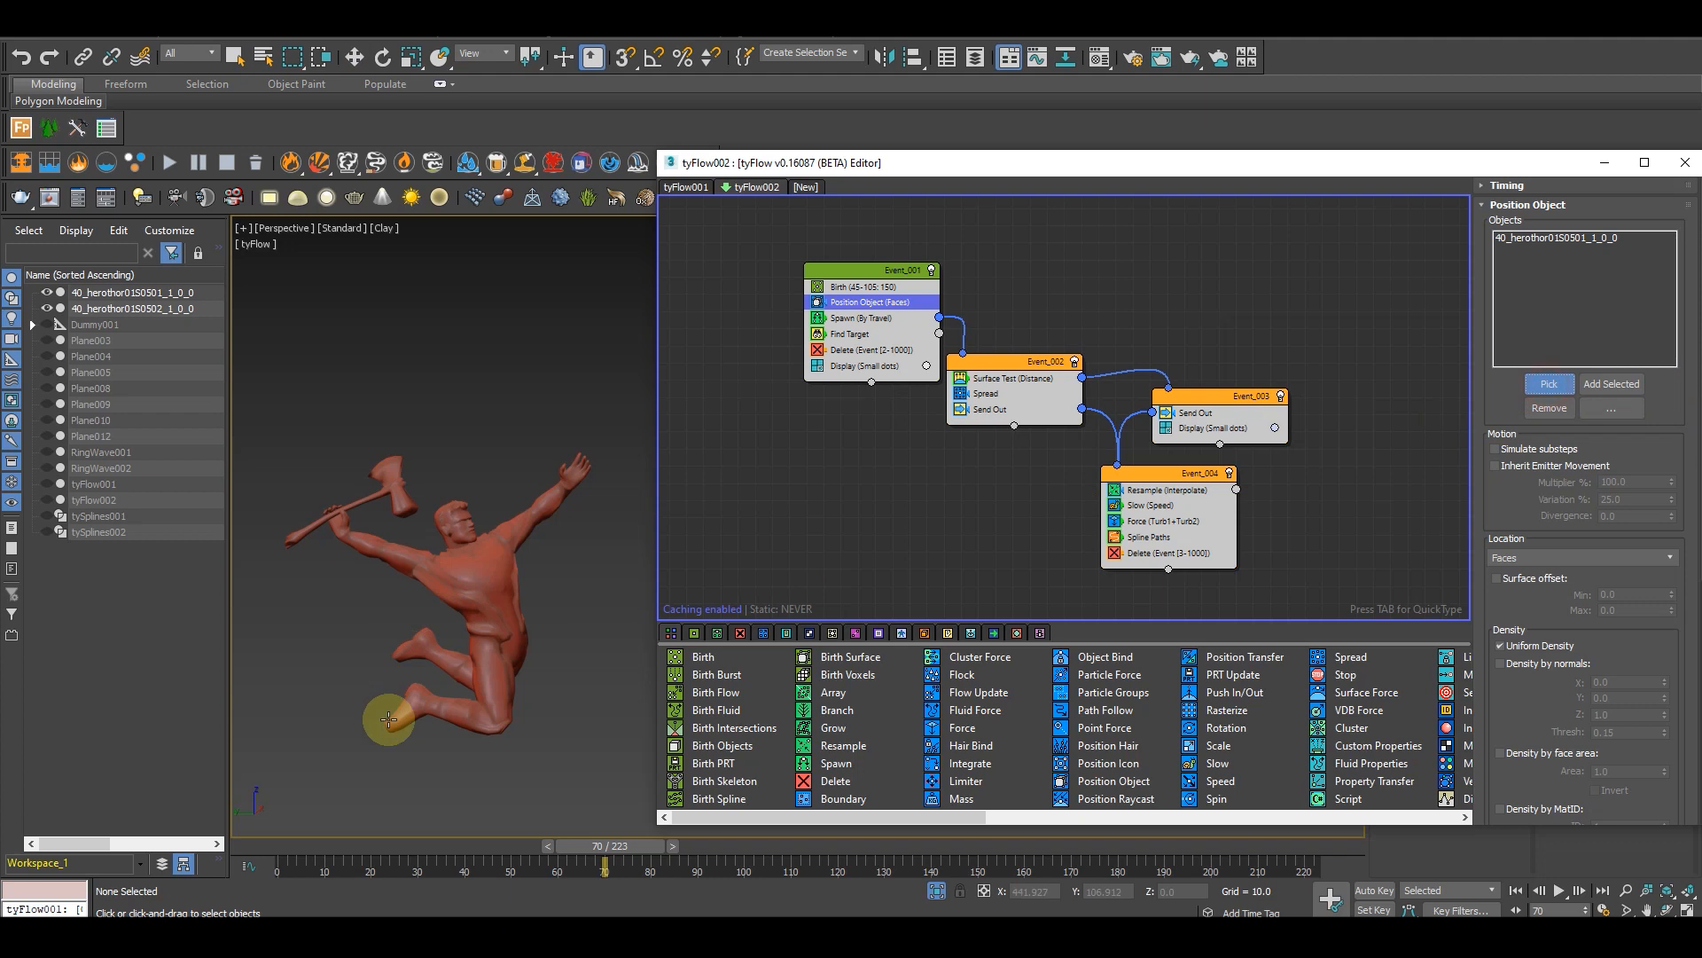
left_click(448, 716)
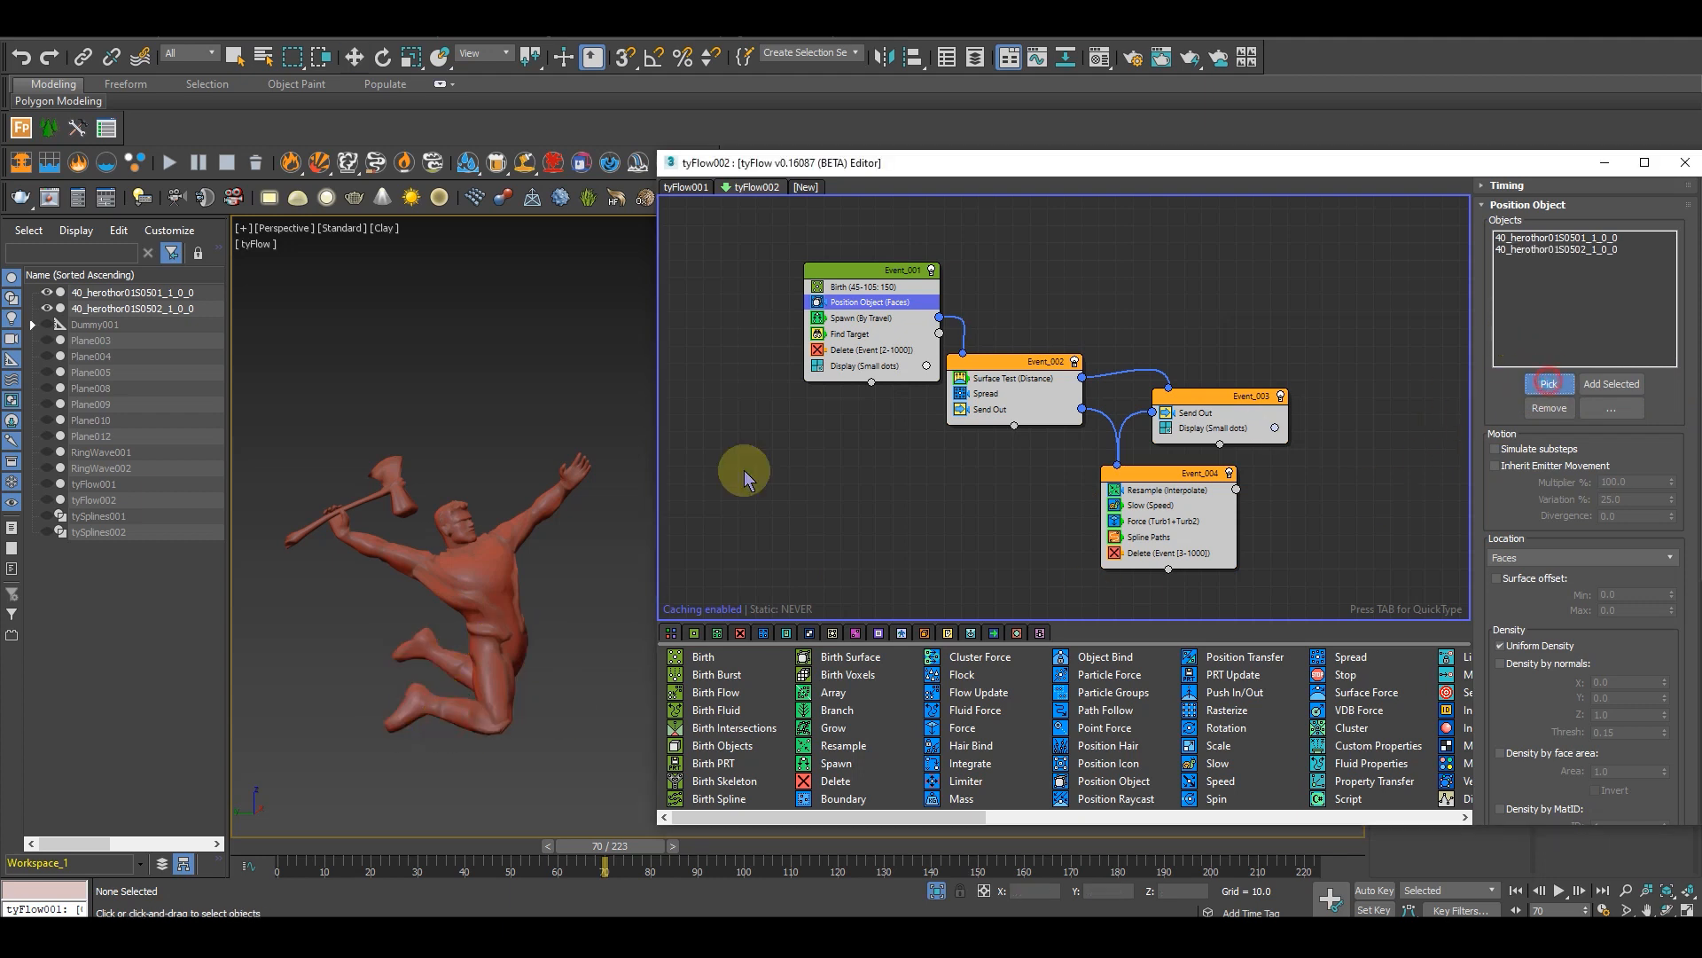
left_click(385, 480)
right_click(555, 801)
Step: Add the axe mesh as another emitter of Event_001's Position Object operator
mouse_move(594, 851)
left_mouse_down()
mouse_move(494, 847)
mouse_move(619, 852)
mouse_move(570, 844)
mouse_move(599, 847)
left_mouse_up()
scroll(514, 595, "down", 2)
middle_click_drag(520, 684, 541, 576)
left_click(824, 353)
mouse_move(649, 849)
left_mouse_down()
mouse_move(608, 854)
mouse_move(644, 850)
left_mouse_up()
left_click(818, 351)
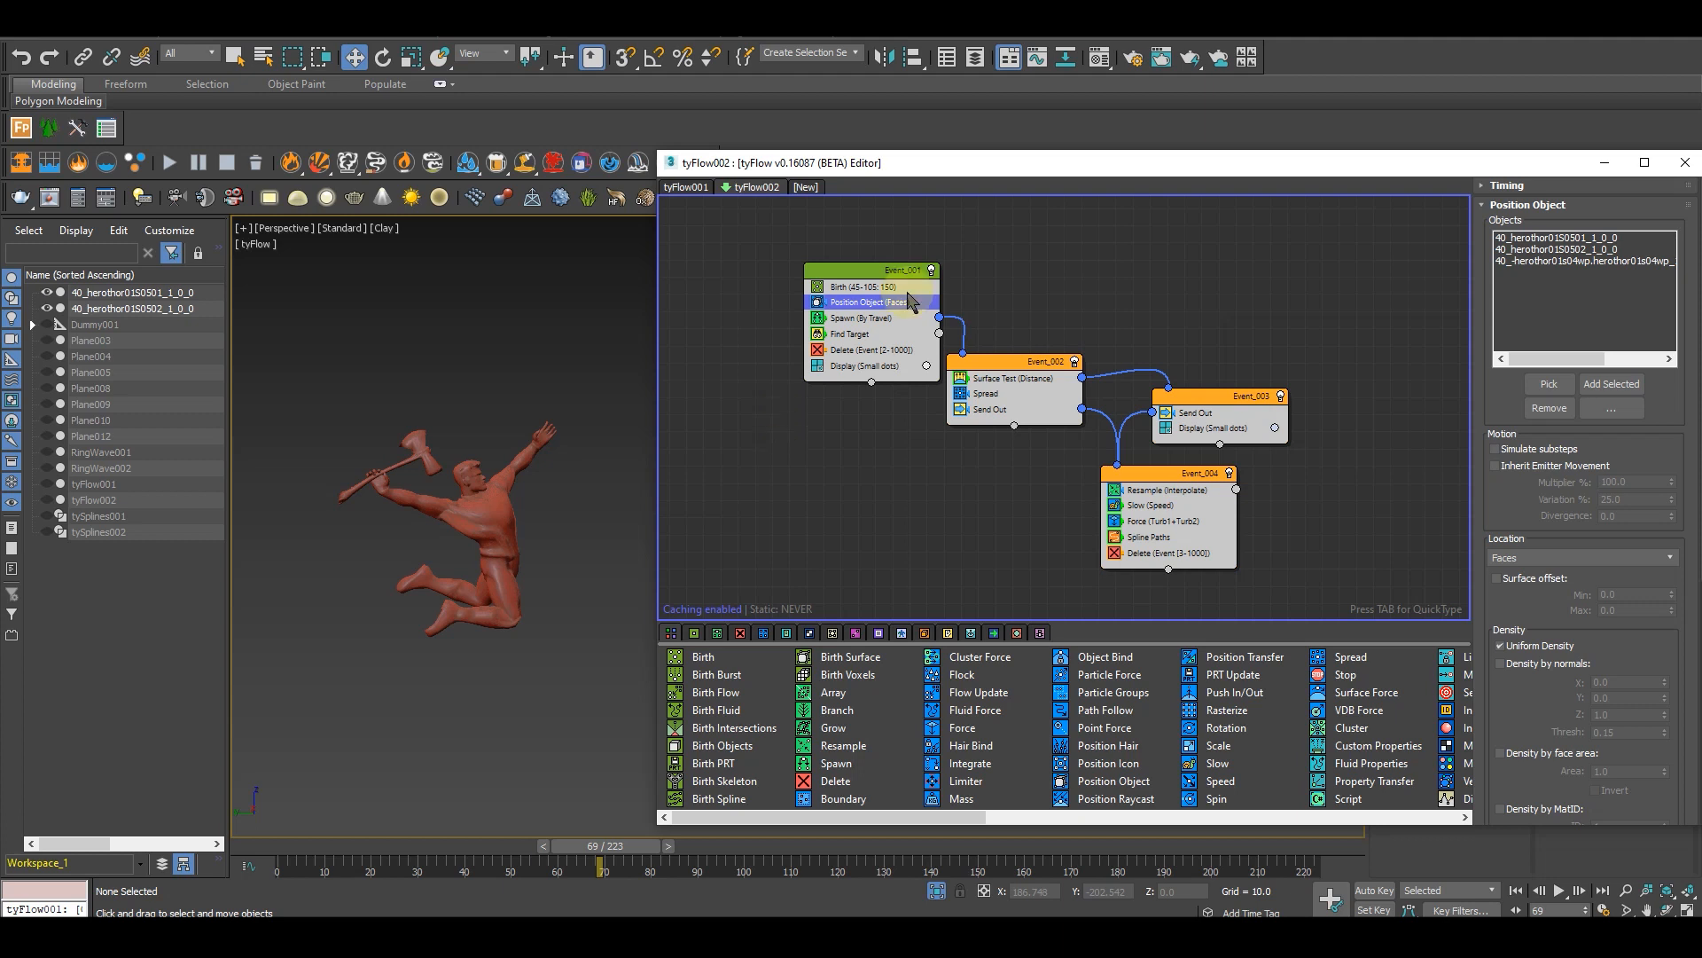
Step: Assign tySplines002 as the spline path object of Event_004's Spline Paths operator
middle_click_drag(1121, 546, 1097, 544)
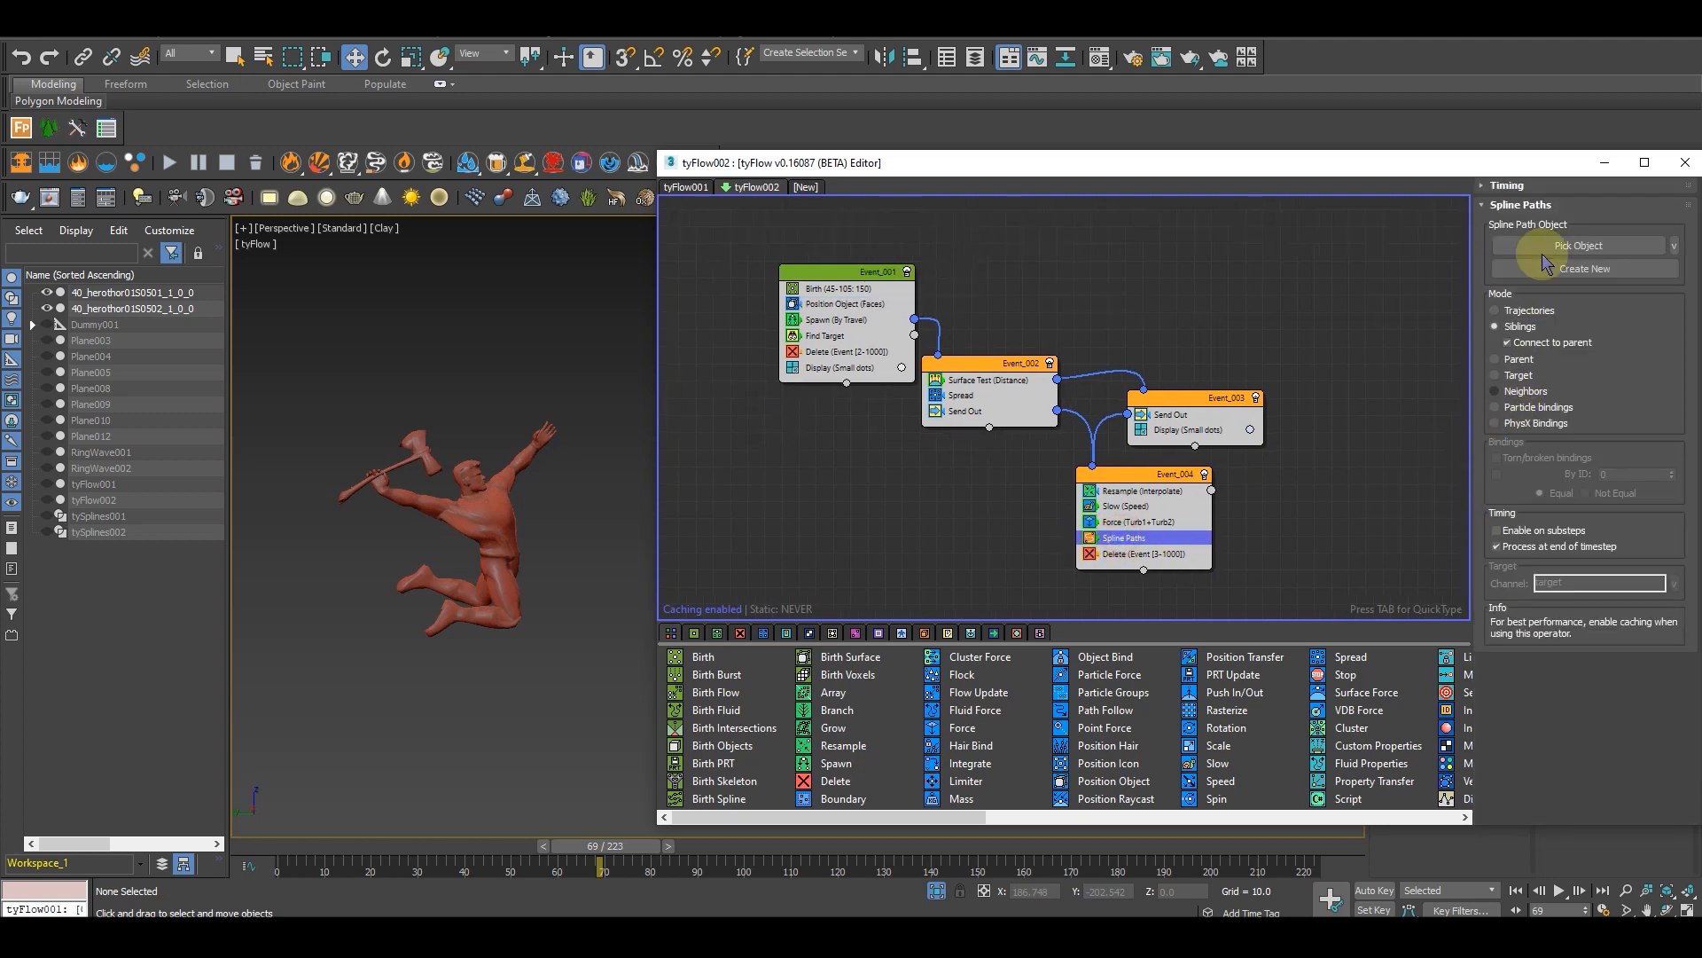
left_click(1590, 248)
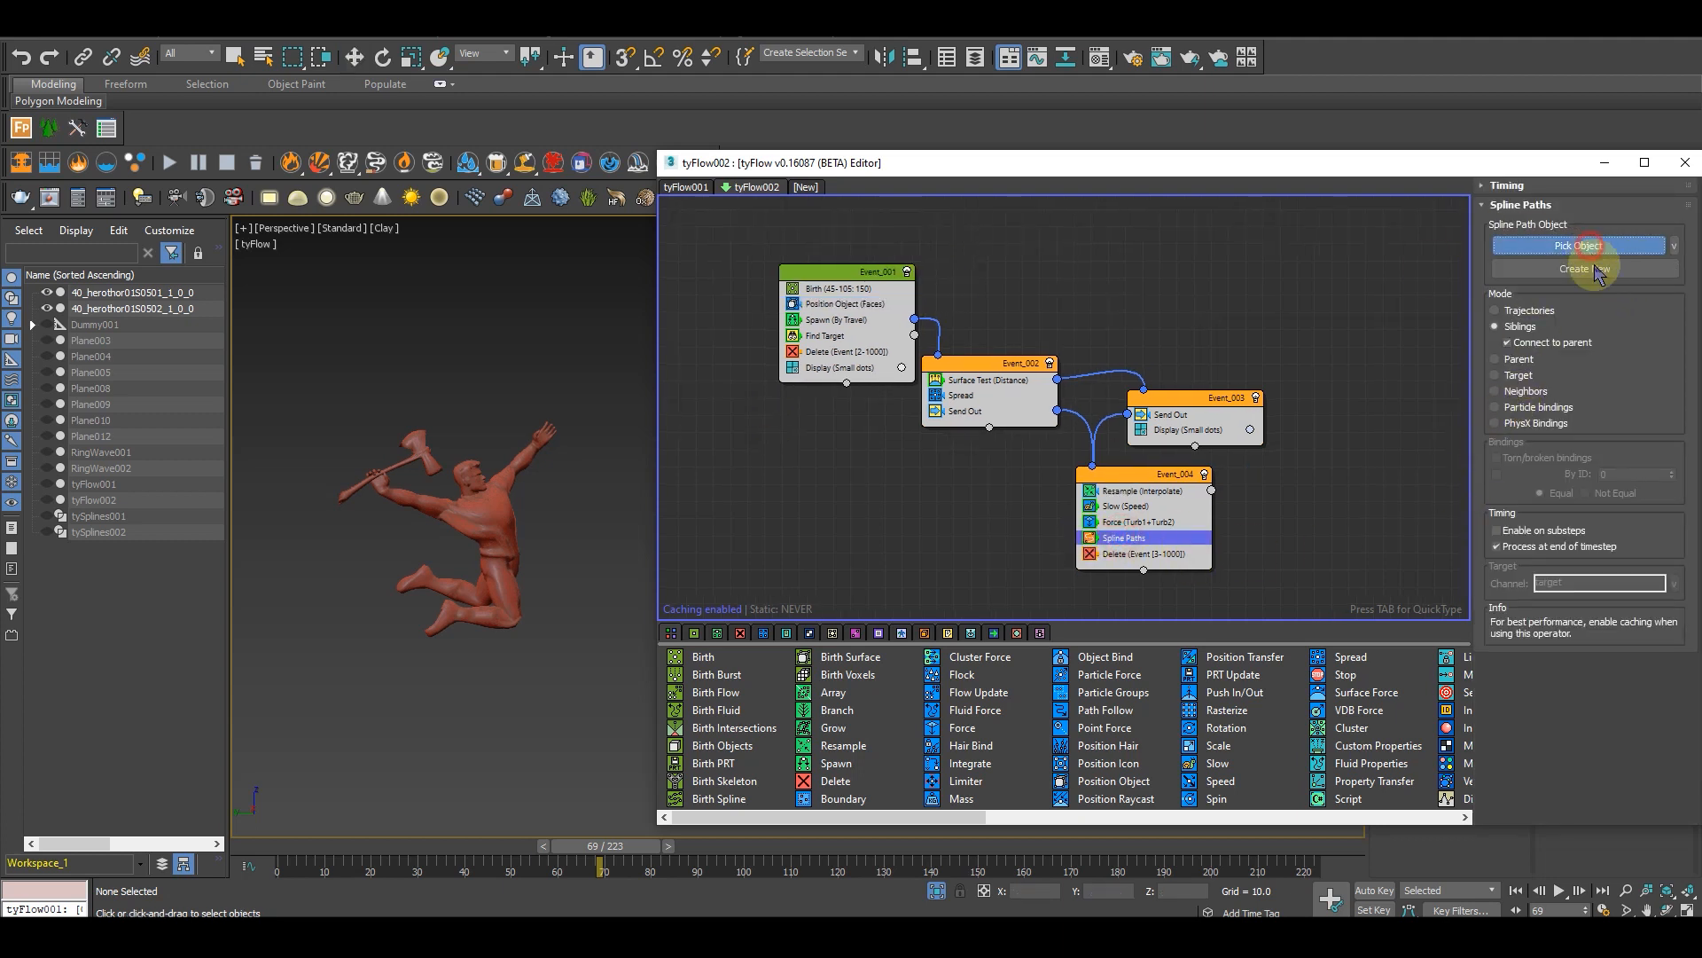
left_click(98, 533)
Step: Examine the lightning around the character during the jump and check the Find Target settings
mouse_move(618, 857)
left_mouse_down()
mouse_move(574, 853)
mouse_move(661, 854)
mouse_move(592, 852)
left_mouse_up()
middle_click_drag(507, 643, 526, 507)
scroll(456, 623, "down", 4)
middle_click_drag(408, 701, 388, 730)
scroll(592, 620, "up", 3)
middle_click_drag(592, 621, 417, 780)
left_click_drag(592, 847, 677, 830)
left_click(825, 335)
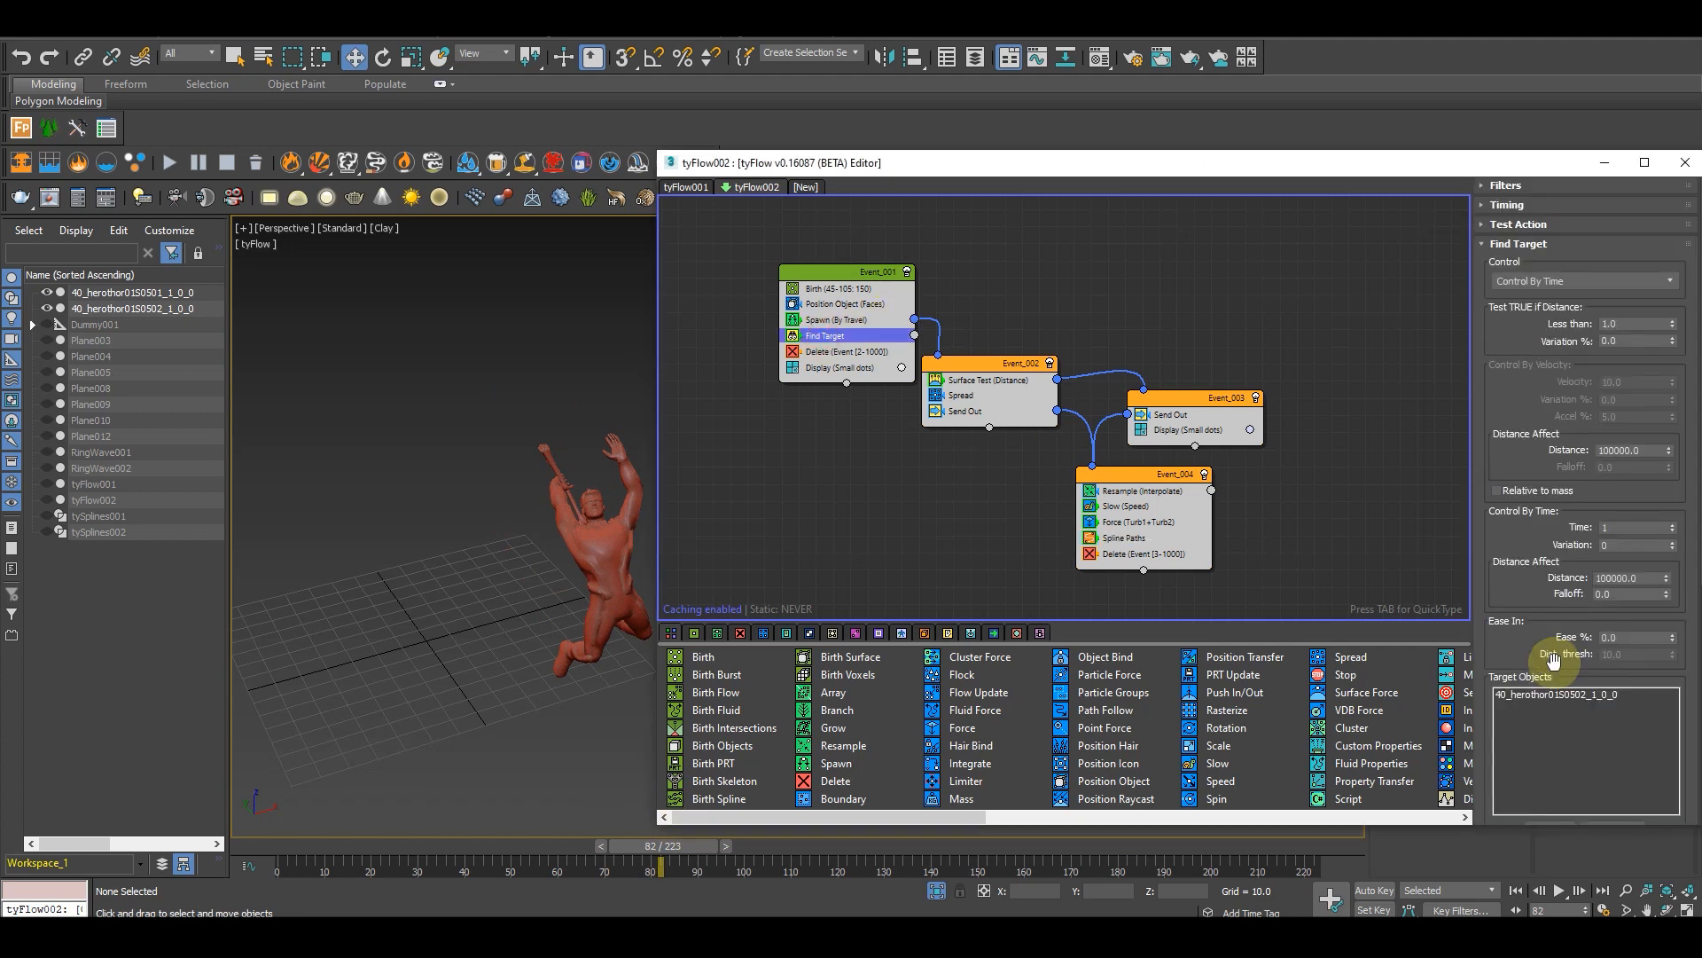
scroll(1553, 652, "down", 1)
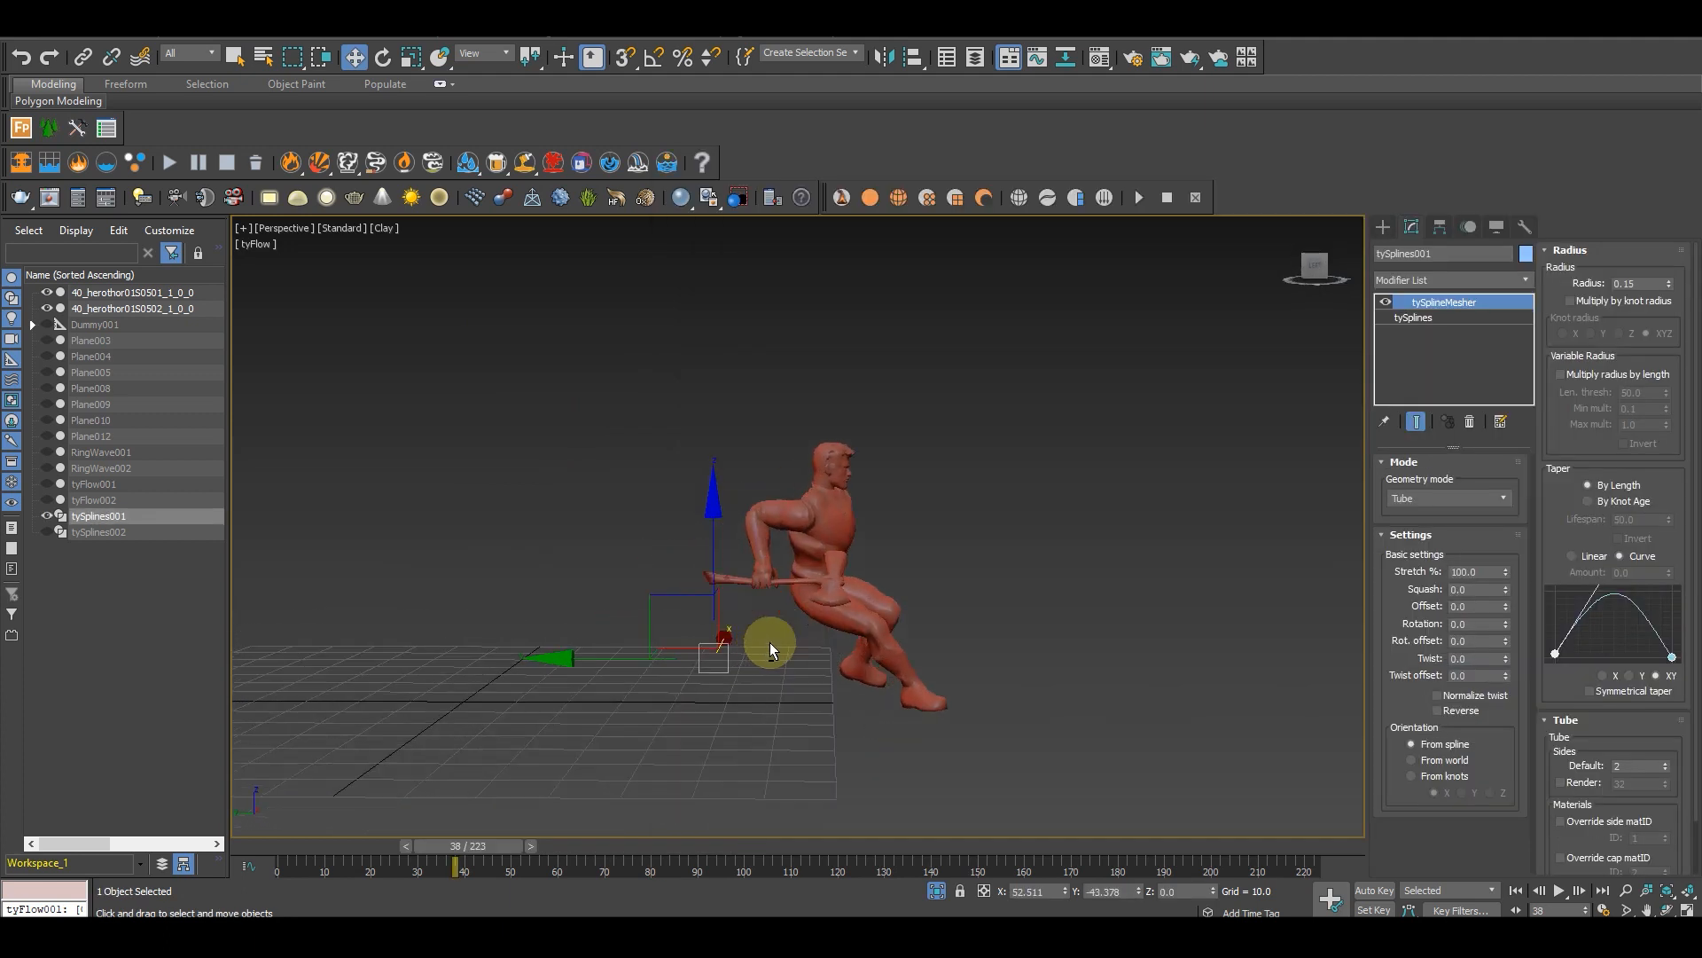
Step: Hide tySplines001 and inspect only the body lightning from several angles through the jump and axe strike
left_click_drag(468, 845, 596, 854)
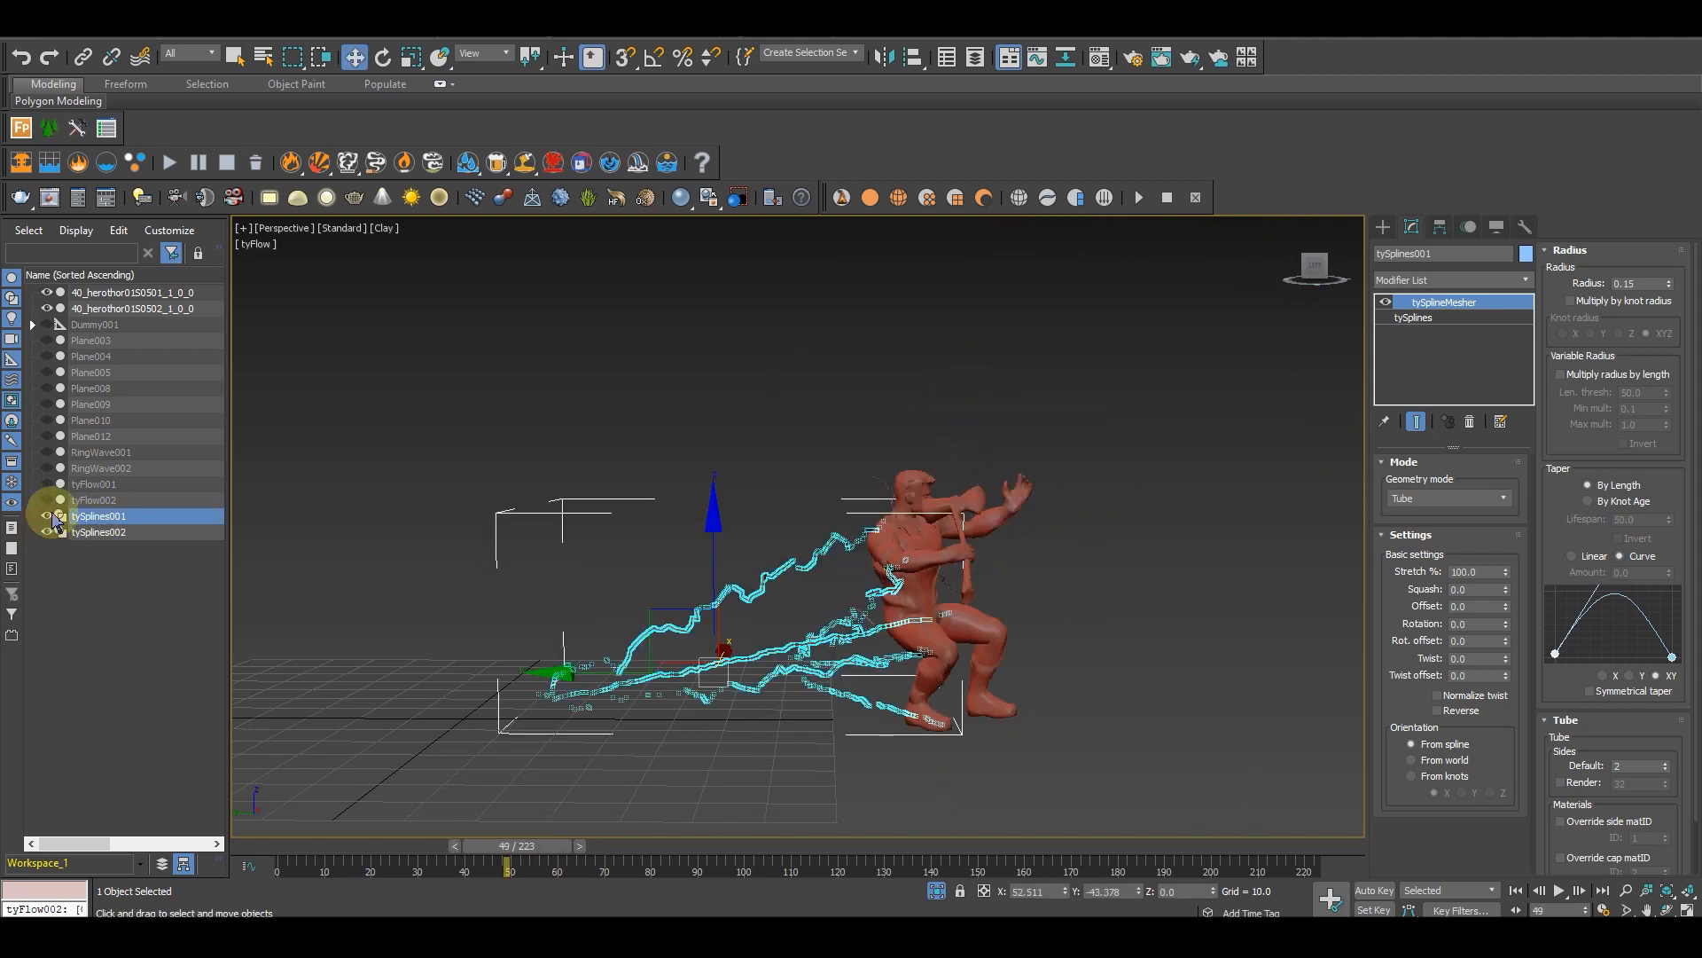
left_click(49, 516)
middle_click_drag(677, 638, 476, 847, "alt")
left_click_drag(476, 846, 563, 844)
middle_click_drag(608, 582, 848, 658, "alt")
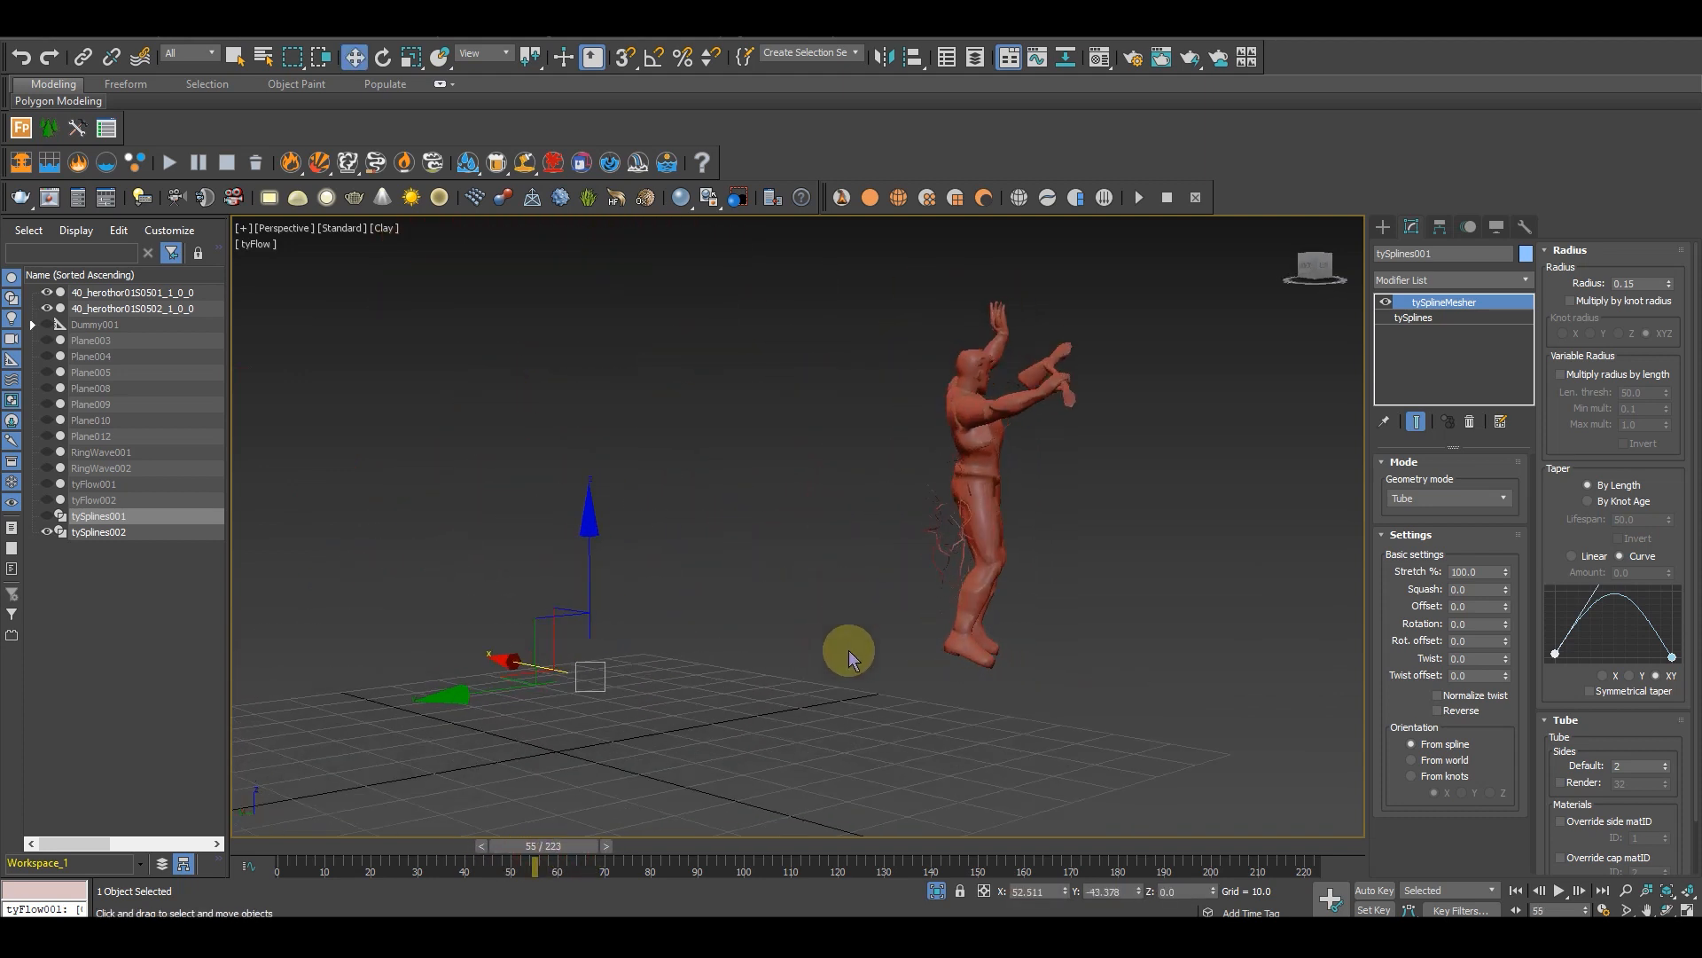
left_click_drag(564, 851, 604, 821)
scroll(891, 551, "down", 4)
middle_click_drag(891, 552, 770, 735, "alt")
left_click_drag(612, 852, 759, 845)
key("w")
middle_click_drag(901, 608, 1323, 586, "alt")
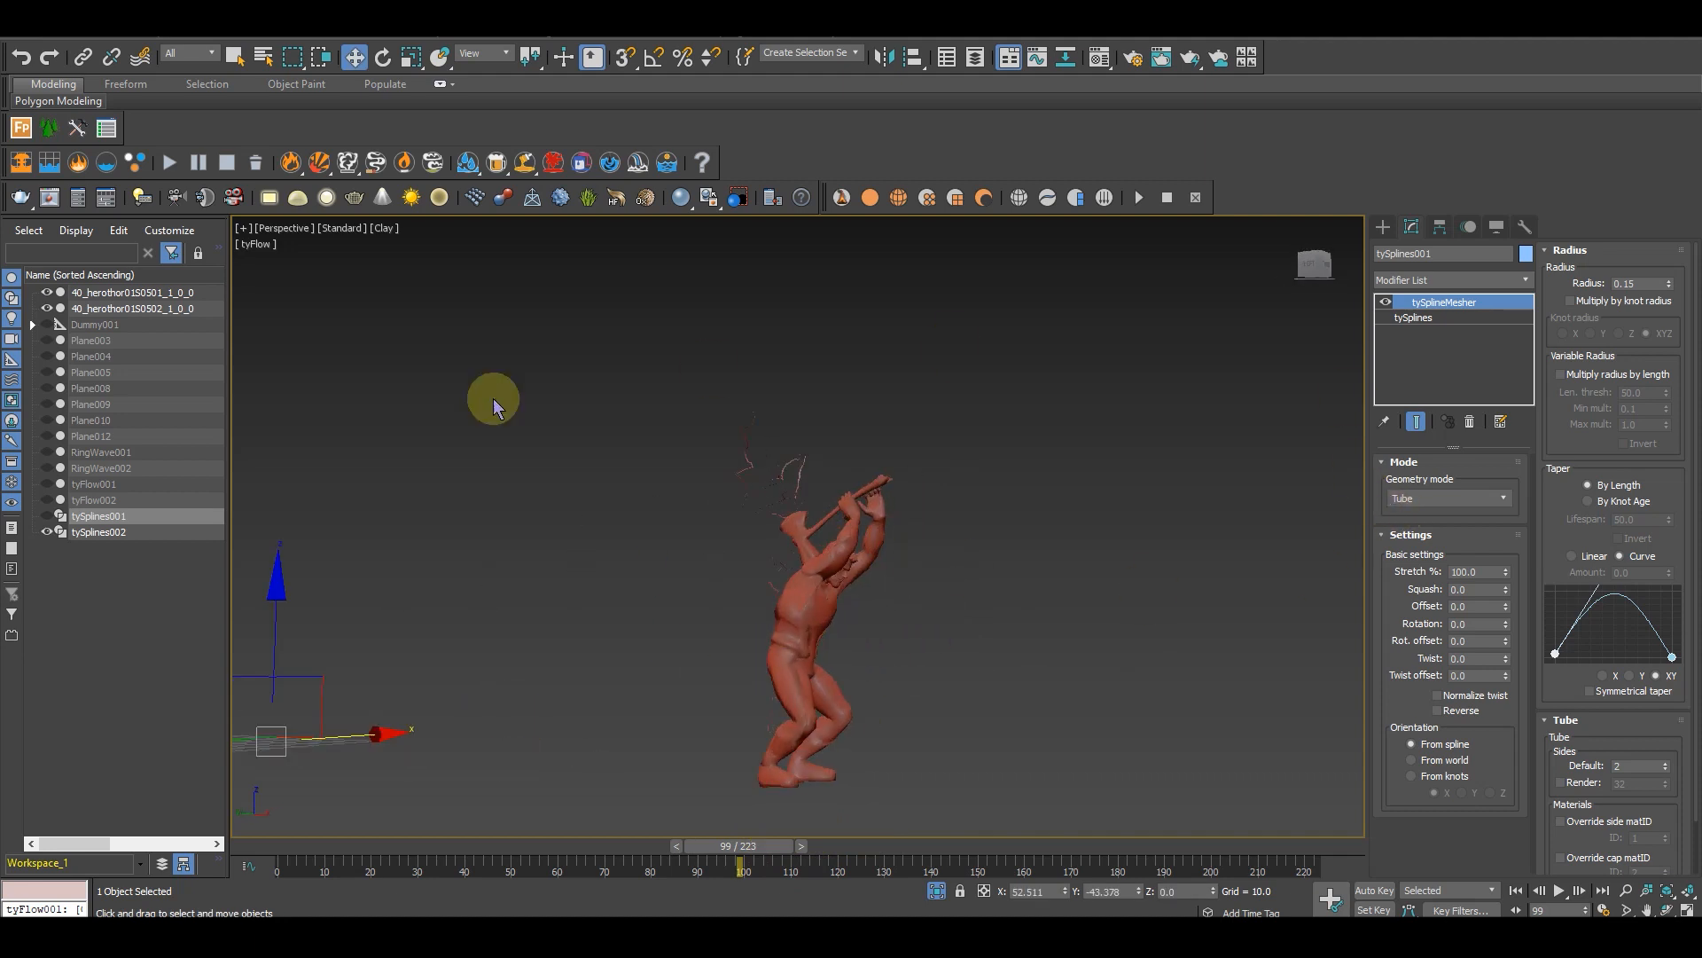
Step: Select tyFlow002 and make it visible in the scene
left_click(106, 532)
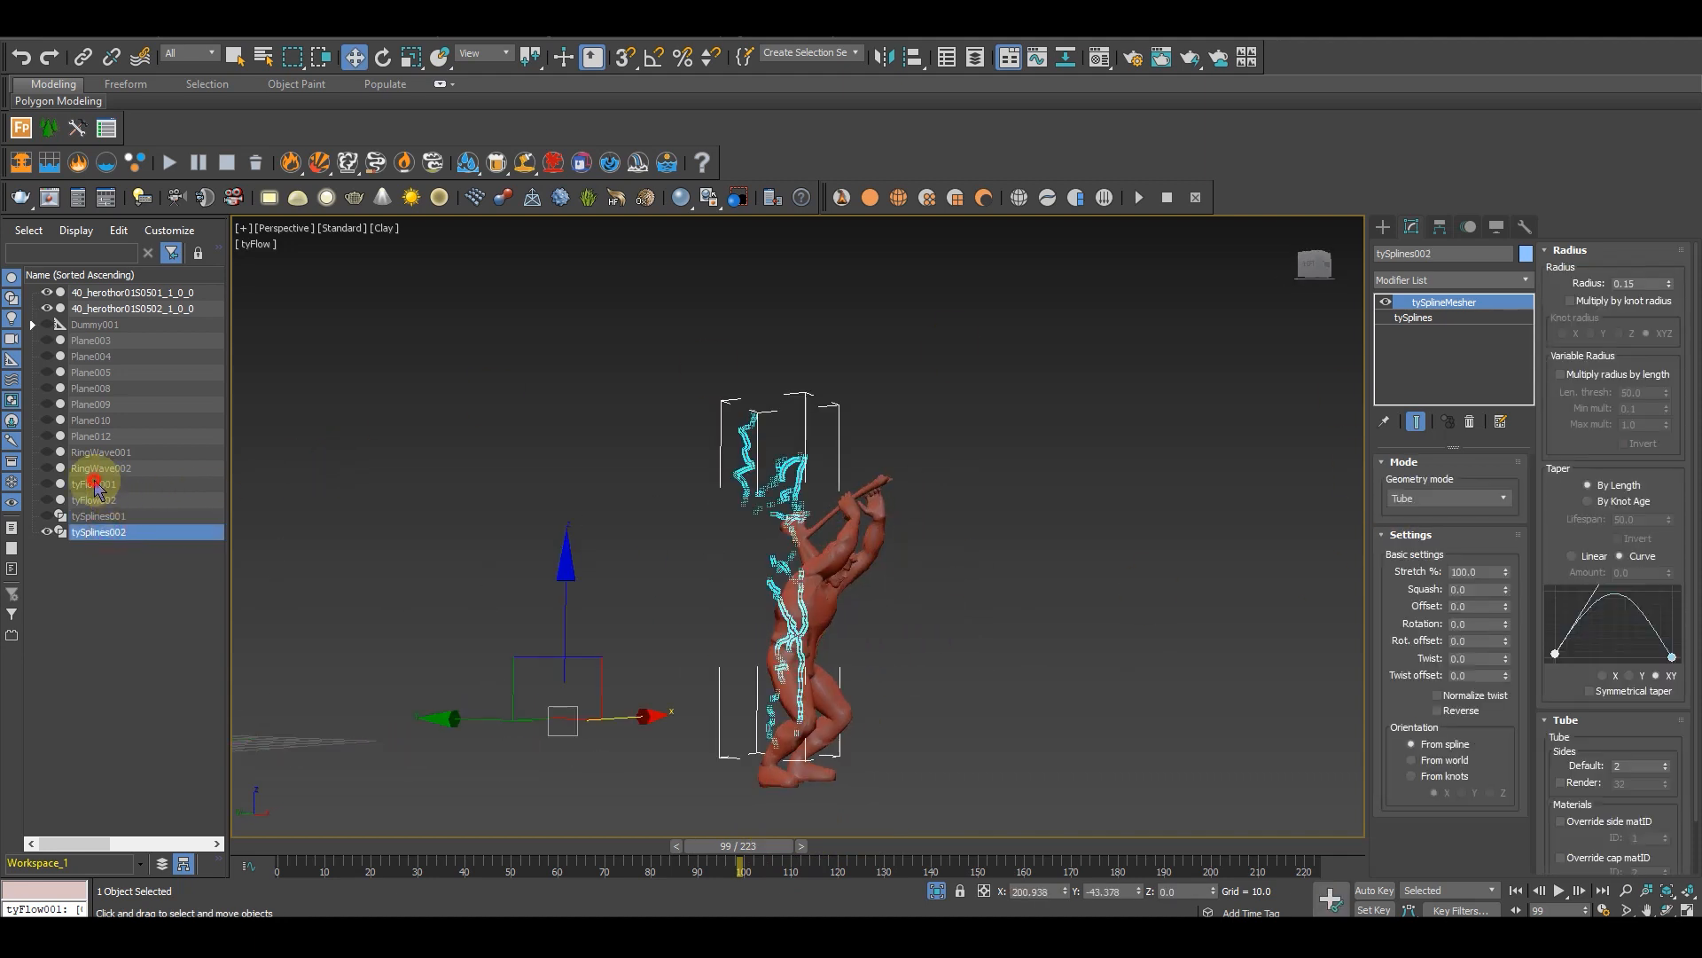
left_click(93, 485)
left_click(94, 500)
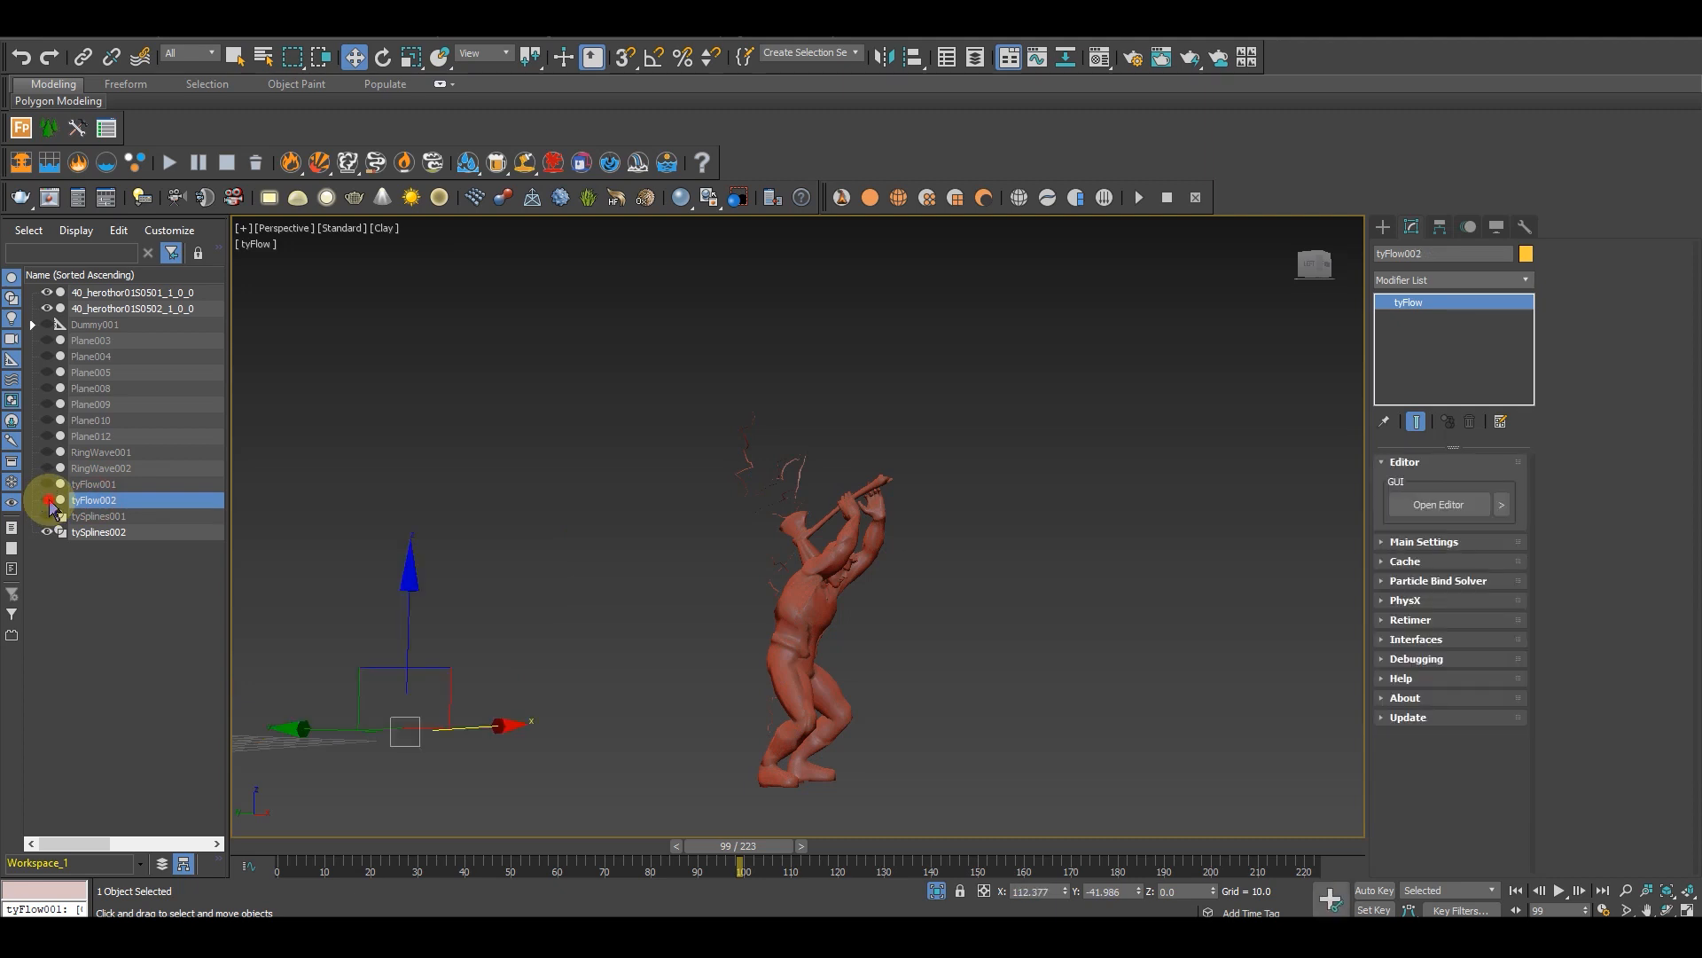
left_click(50, 502)
middle_click_drag(771, 674, 807, 669, "alt")
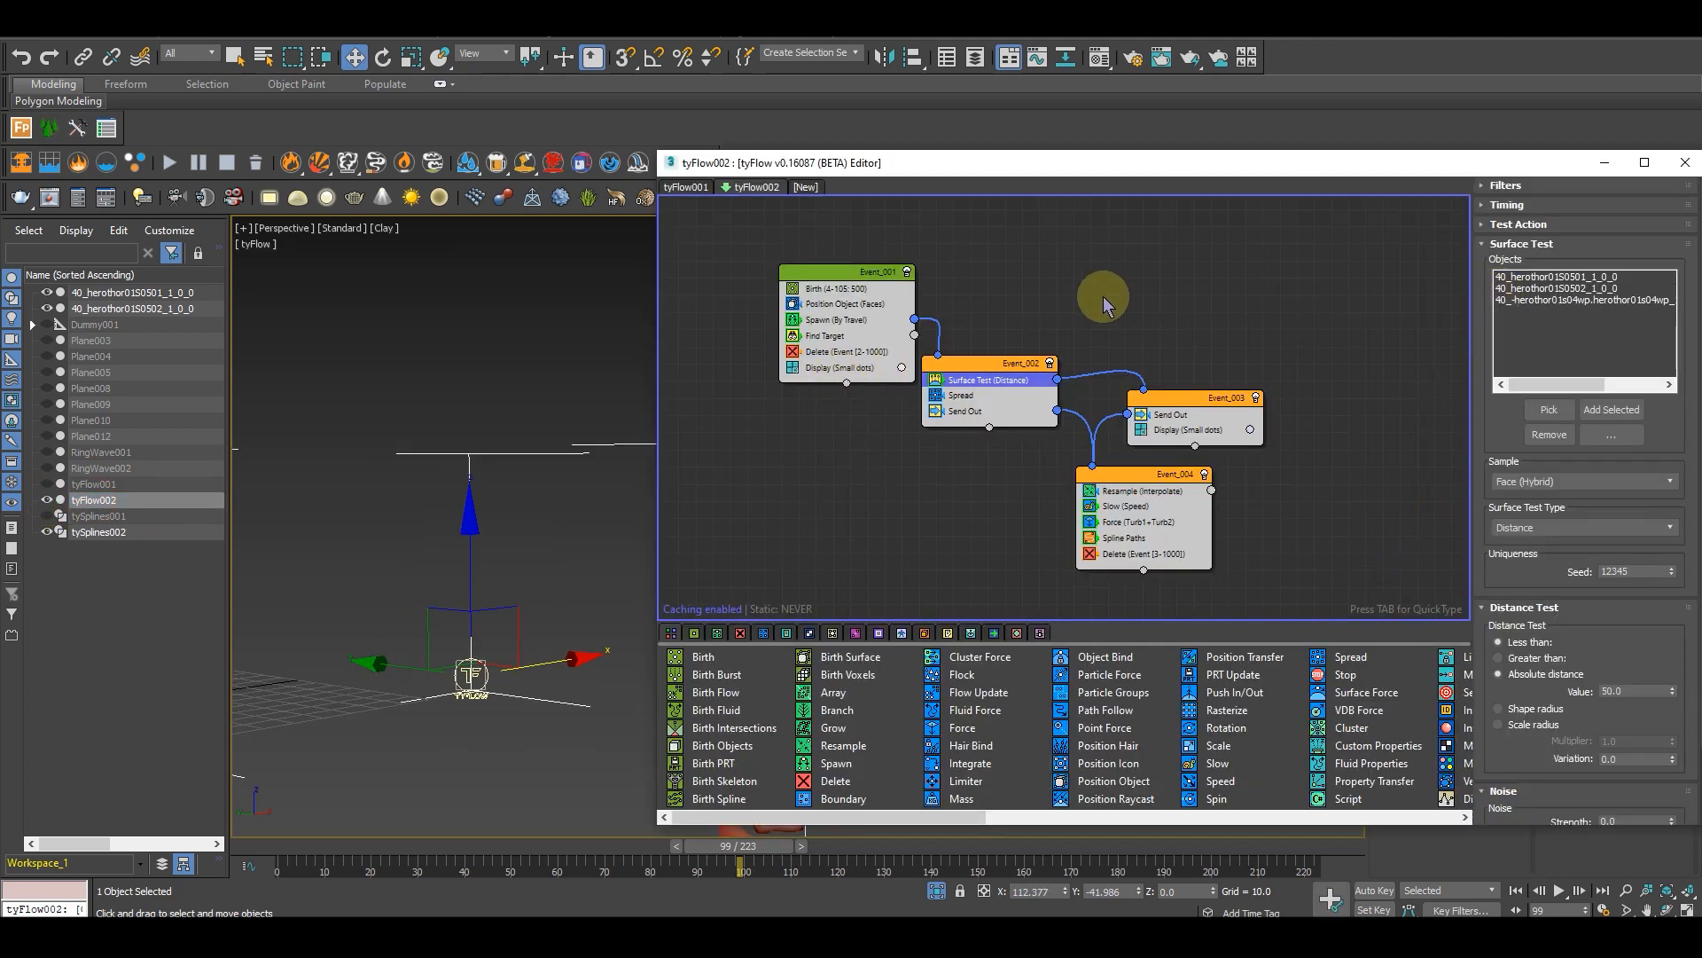
Step: Add the axe mesh alongside the upper body in tyFlow002's Position Object emitters and check the strike pose
left_click(877, 306)
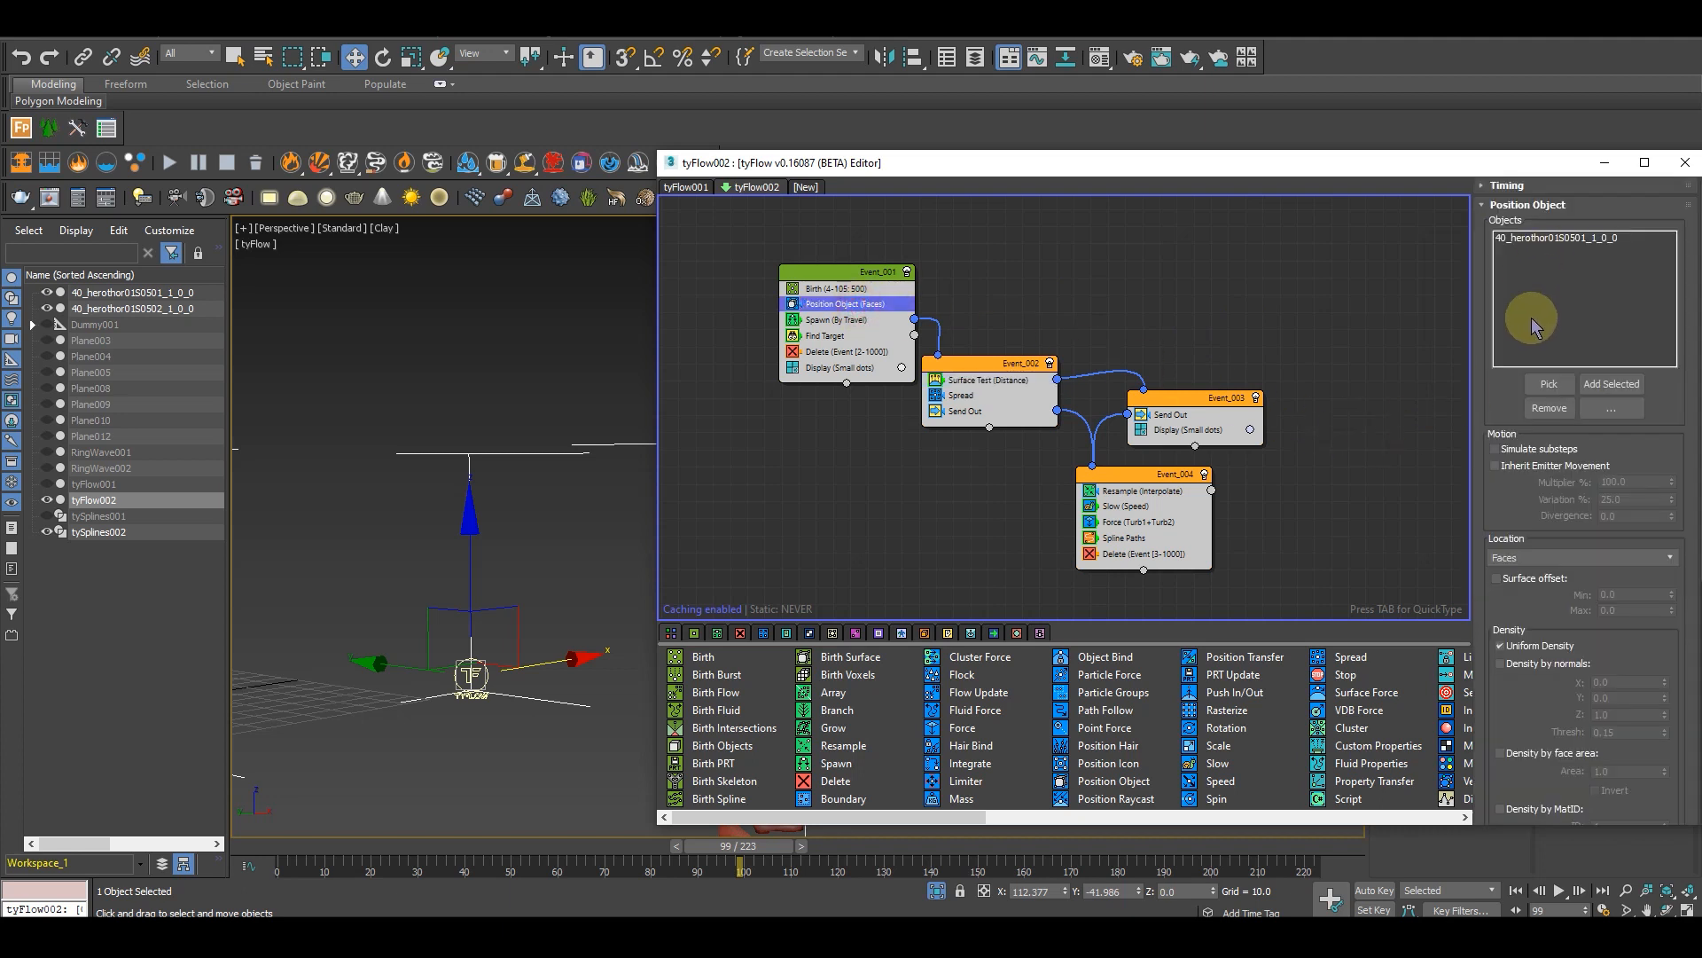
left_click(1550, 386)
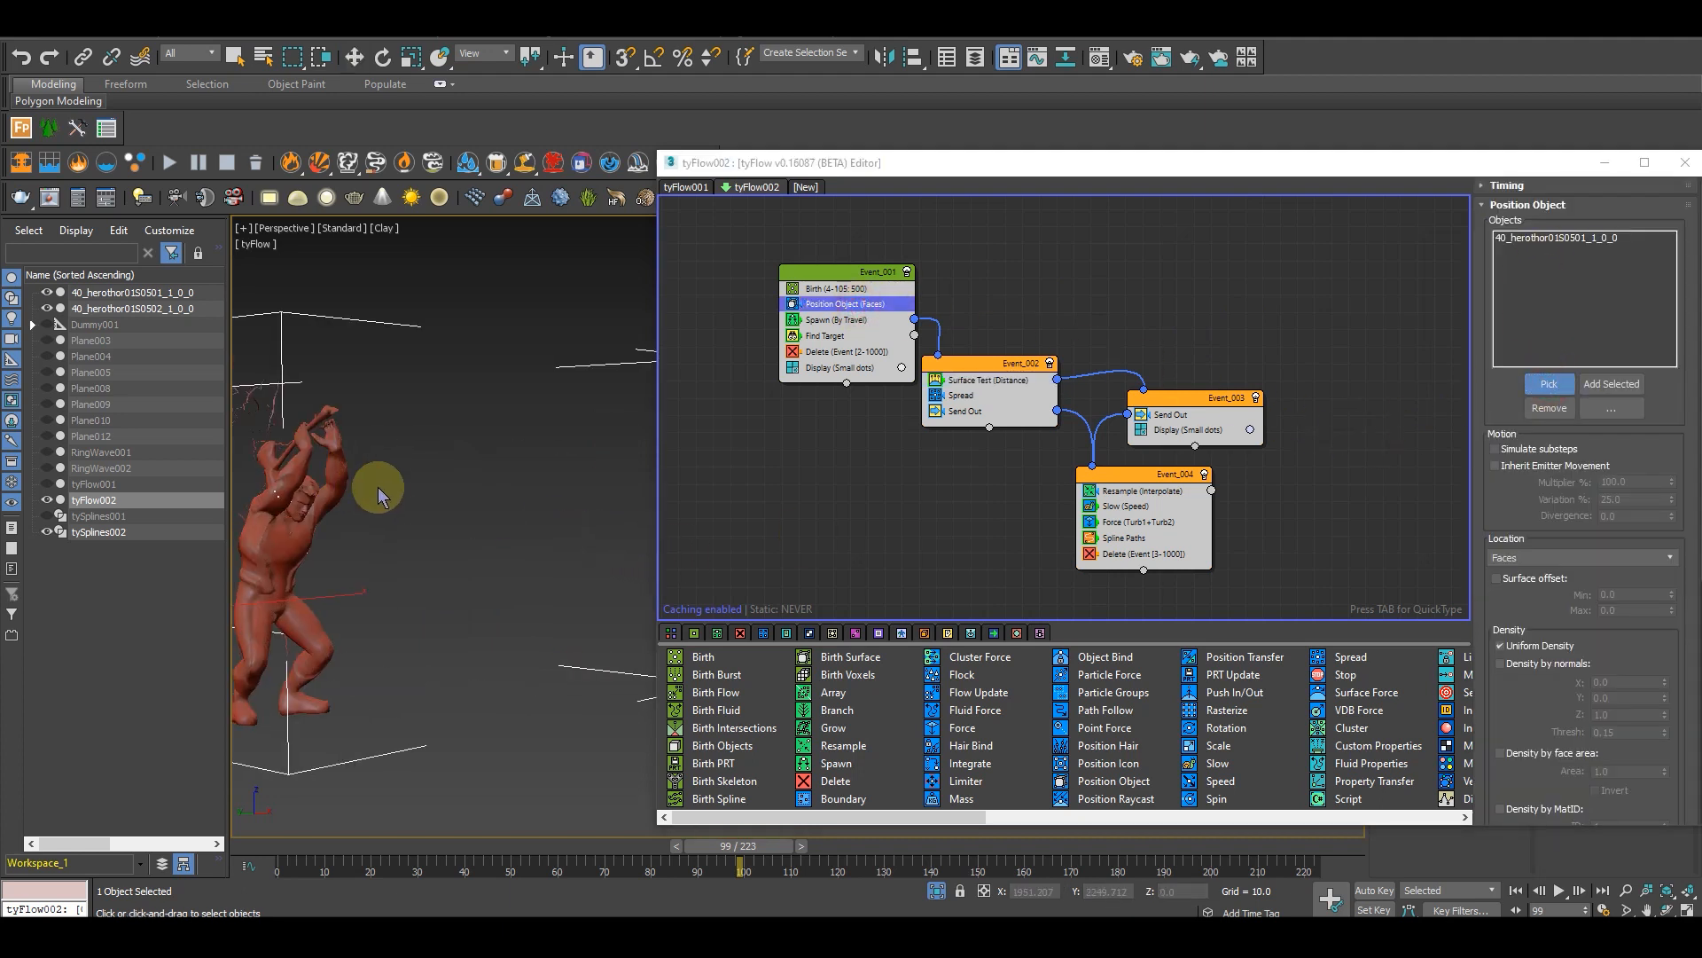
left_click(554, 465)
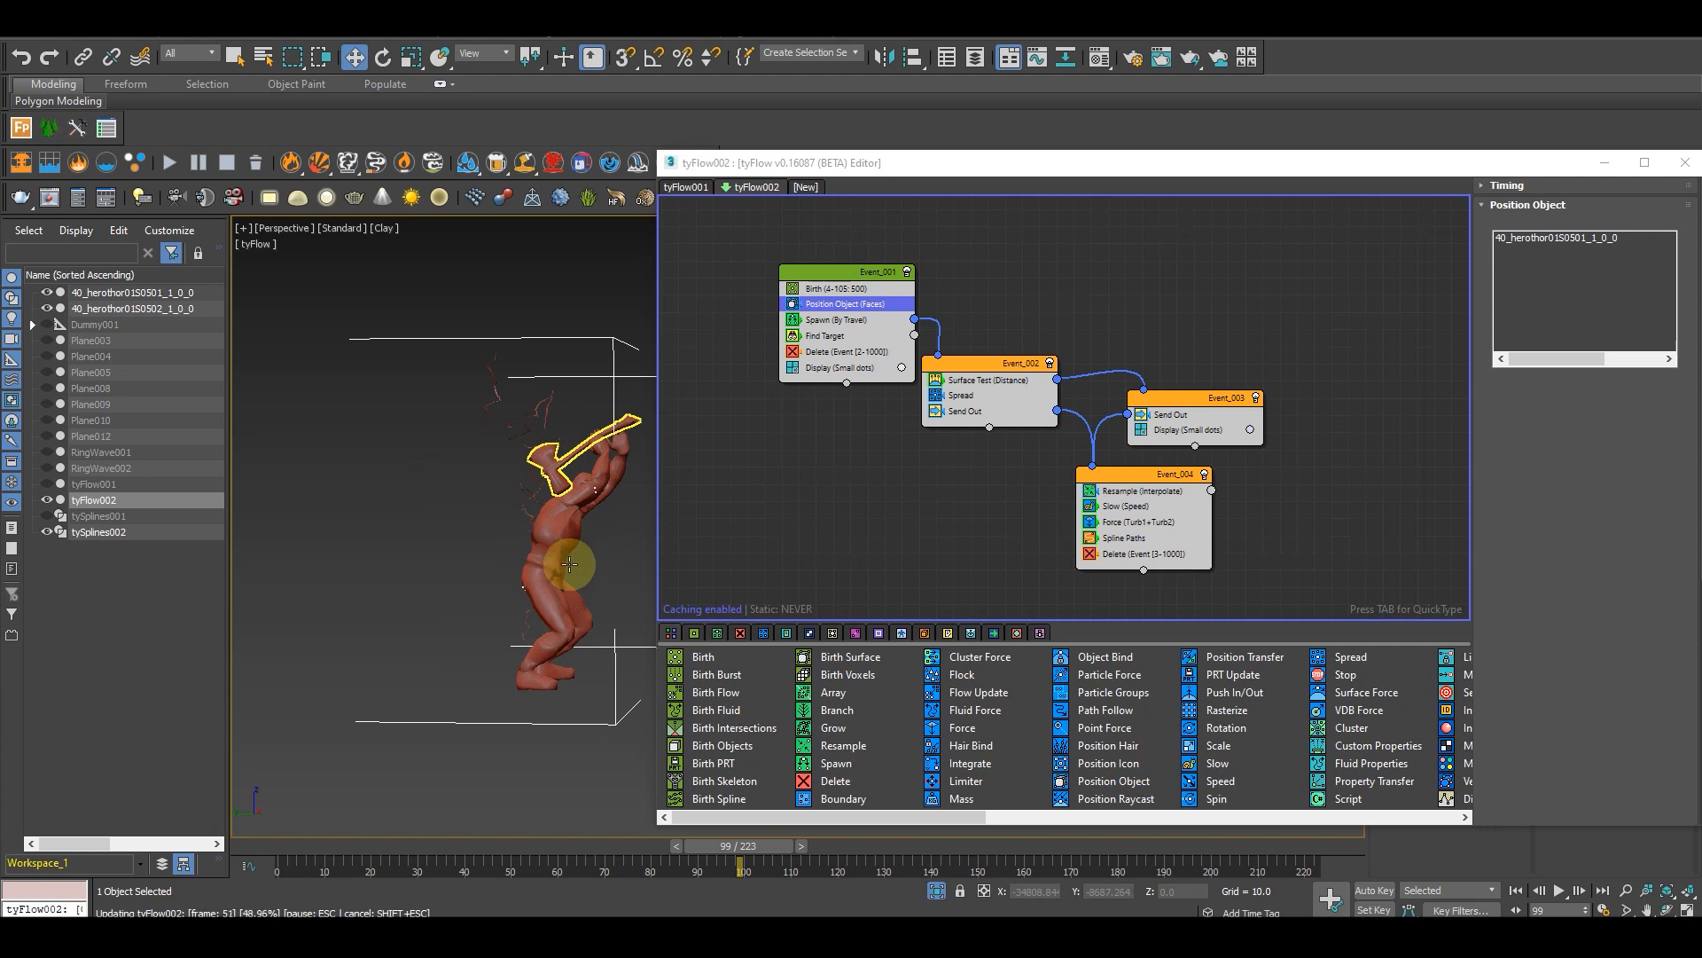
mouse_move(770, 865)
left_mouse_down()
mouse_move(816, 865)
mouse_move(785, 864)
left_mouse_up()
middle_click_drag(374, 636, 502, 656, "alt")
scroll(497, 633, "up", 3)
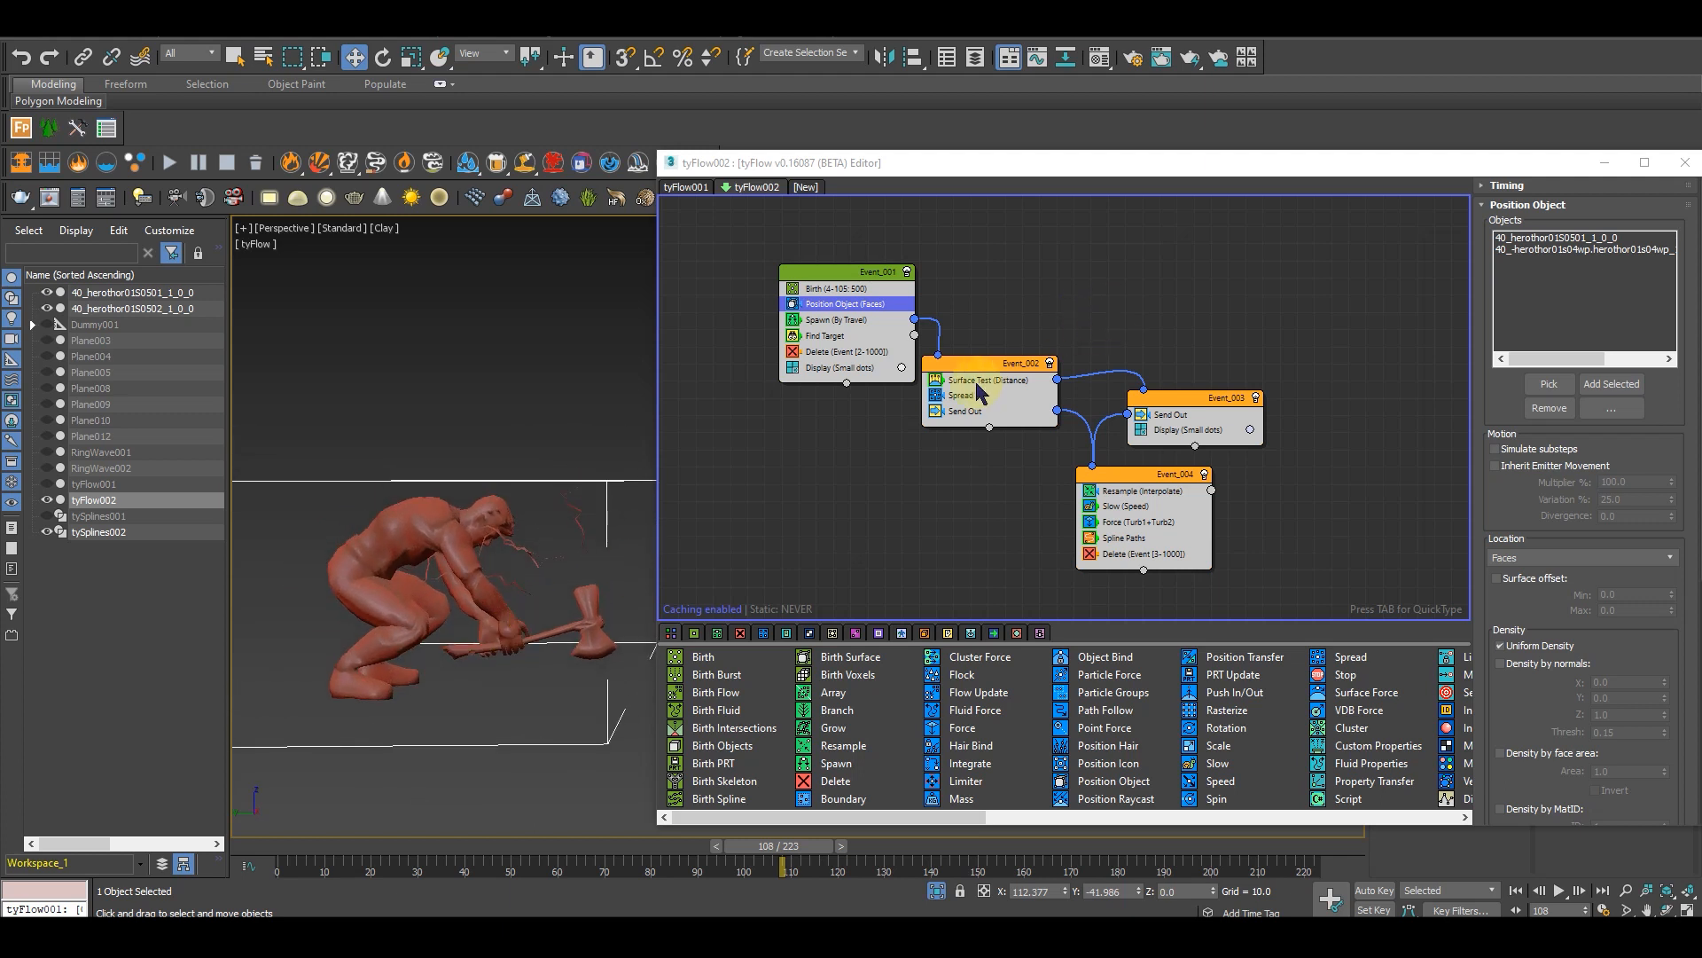
Step: Remove the legs mesh from the Find Target objects, keeping the axe, and review the lightning through the jump
left_click(850, 337)
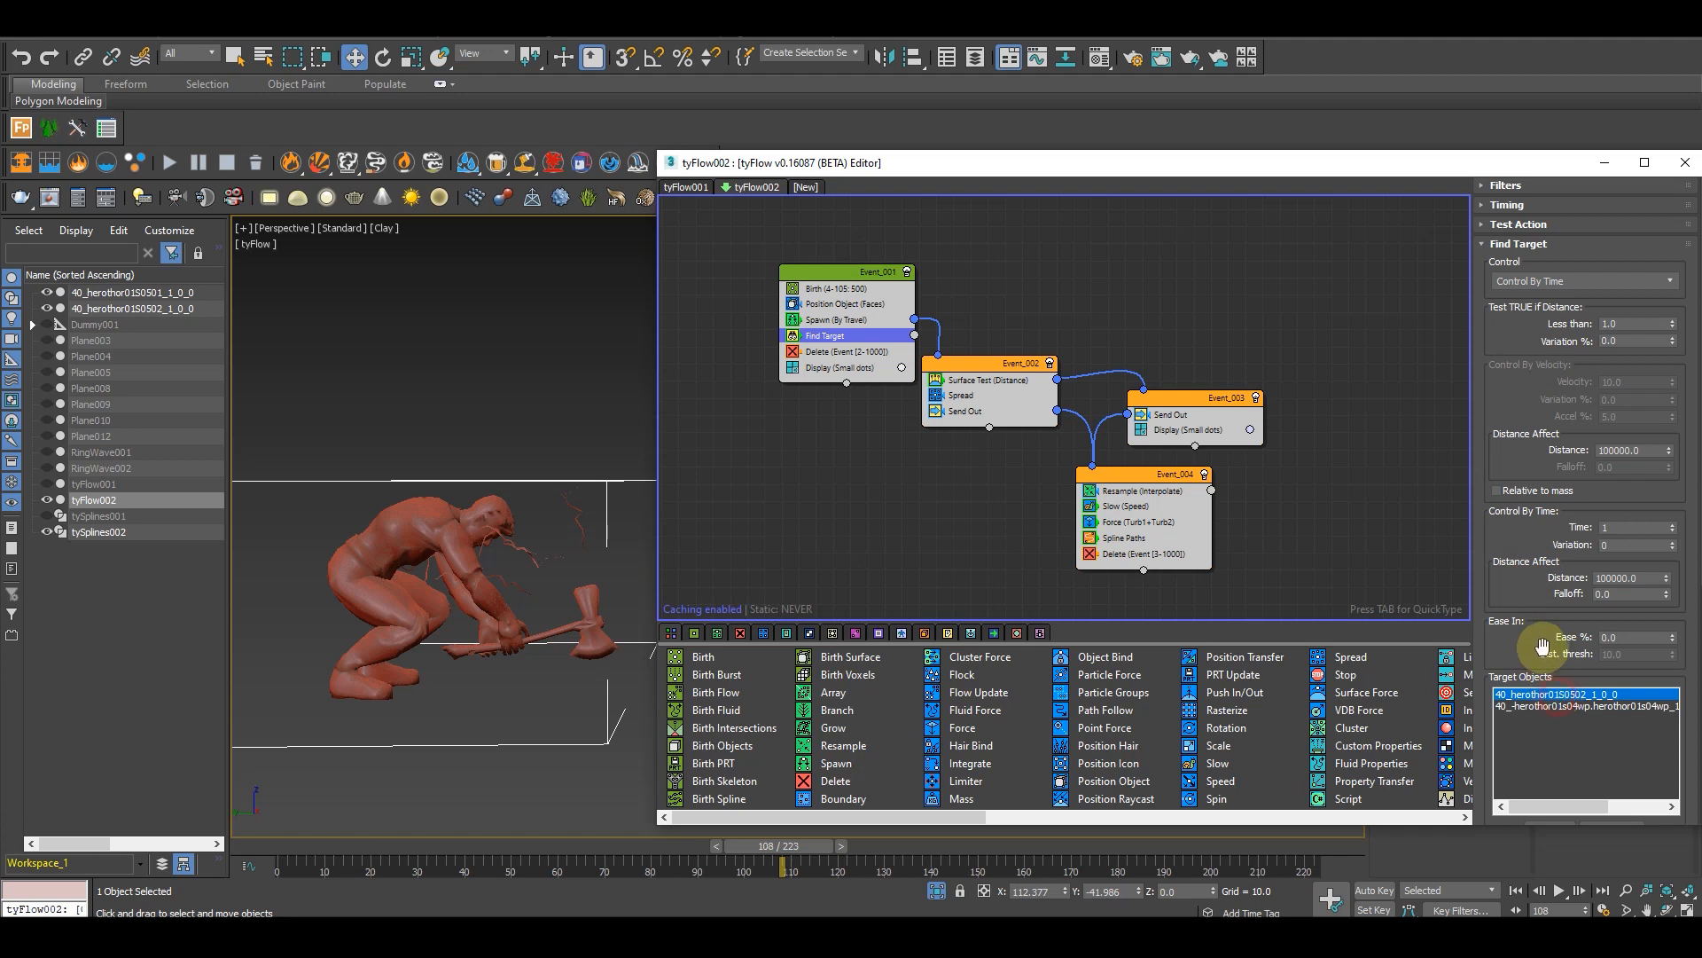
scroll(1587, 545, "down", 3)
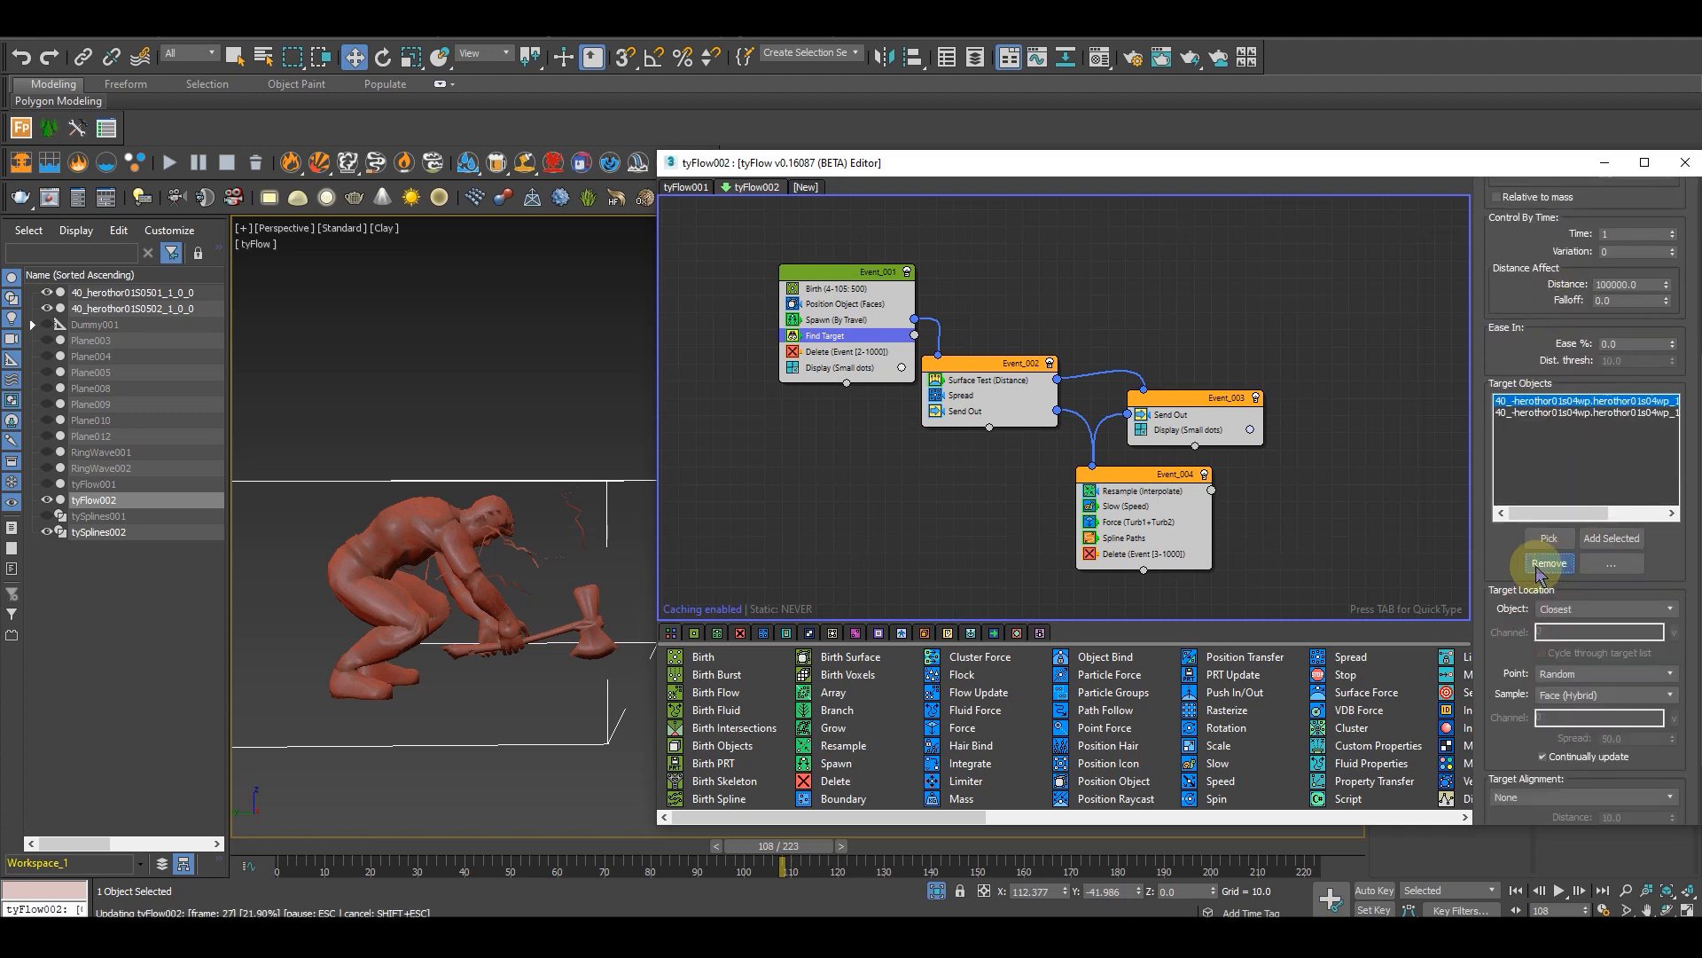
left_click_drag(758, 850, 628, 817)
middle_click_drag(626, 809, 564, 686, "alt")
left_click_drag(654, 847, 458, 850)
scroll(555, 545, "down", 4)
middle_click_drag(403, 729, 524, 669, "alt")
left_click_drag(488, 843, 546, 842)
middle_click_drag(505, 667, 381, 640)
key("w")
scroll(396, 629, "down", 3)
left_click_drag(522, 849, 608, 844)
Step: Add the upper body 40_herothor01S0501_1_0_0 and legs 40_herothor01S0502_1_0_0 as Find Target objects
left_click(1549, 540)
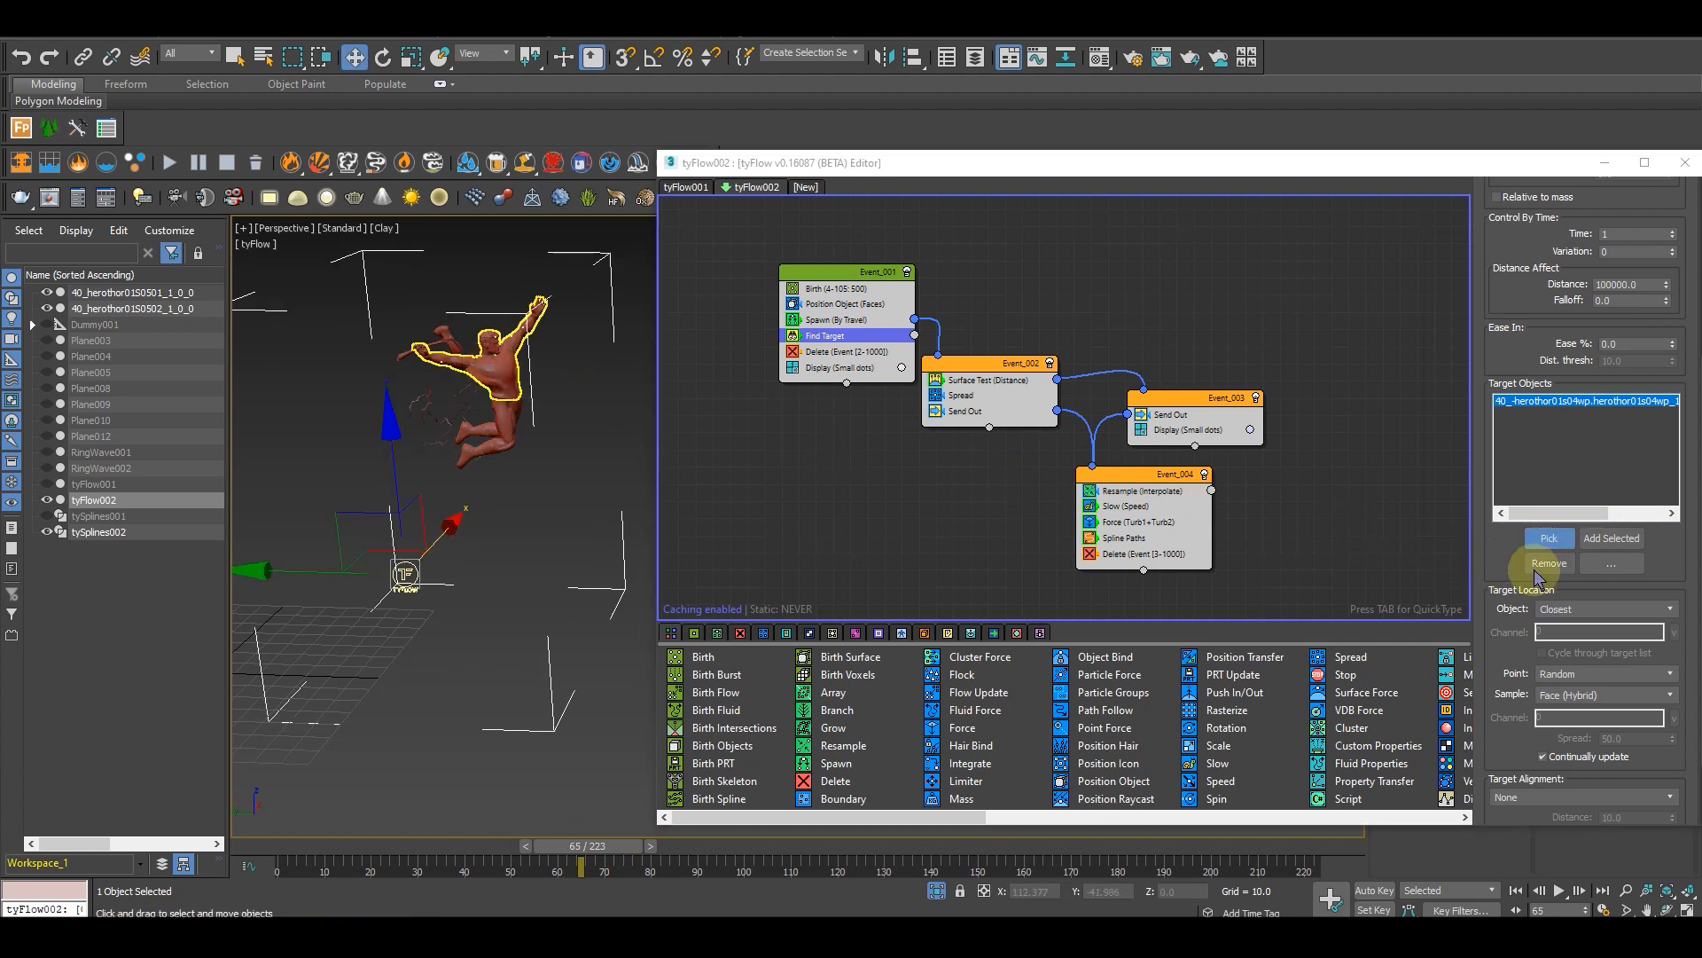
left_click(1548, 540)
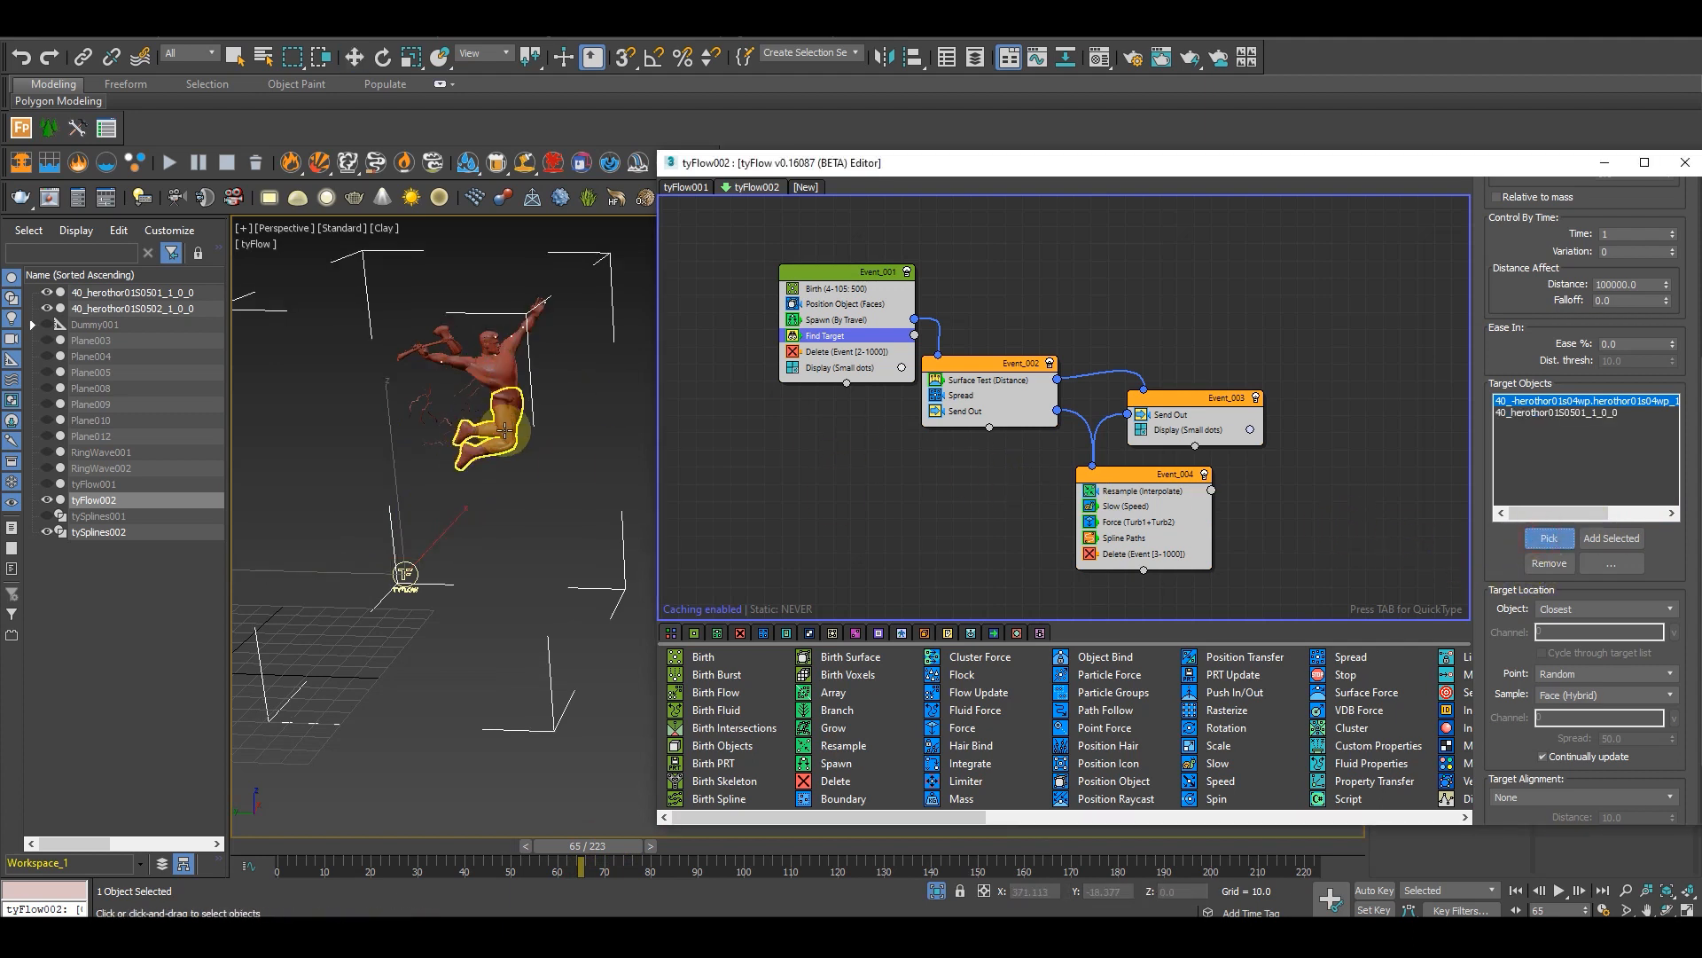
left_click(601, 723)
Step: Examine the body lightning from the jump through the final frames of the animation
left_click_drag(581, 846, 655, 848)
middle_click_drag(517, 705, 411, 705)
scroll(413, 705, "down", 2)
left_click_drag(670, 851, 869, 849)
key("w")
middle_click_drag(544, 700, 502, 690)
middle_click_drag(611, 753, 553, 739, "alt")
left_click_drag(818, 860, 1295, 853)
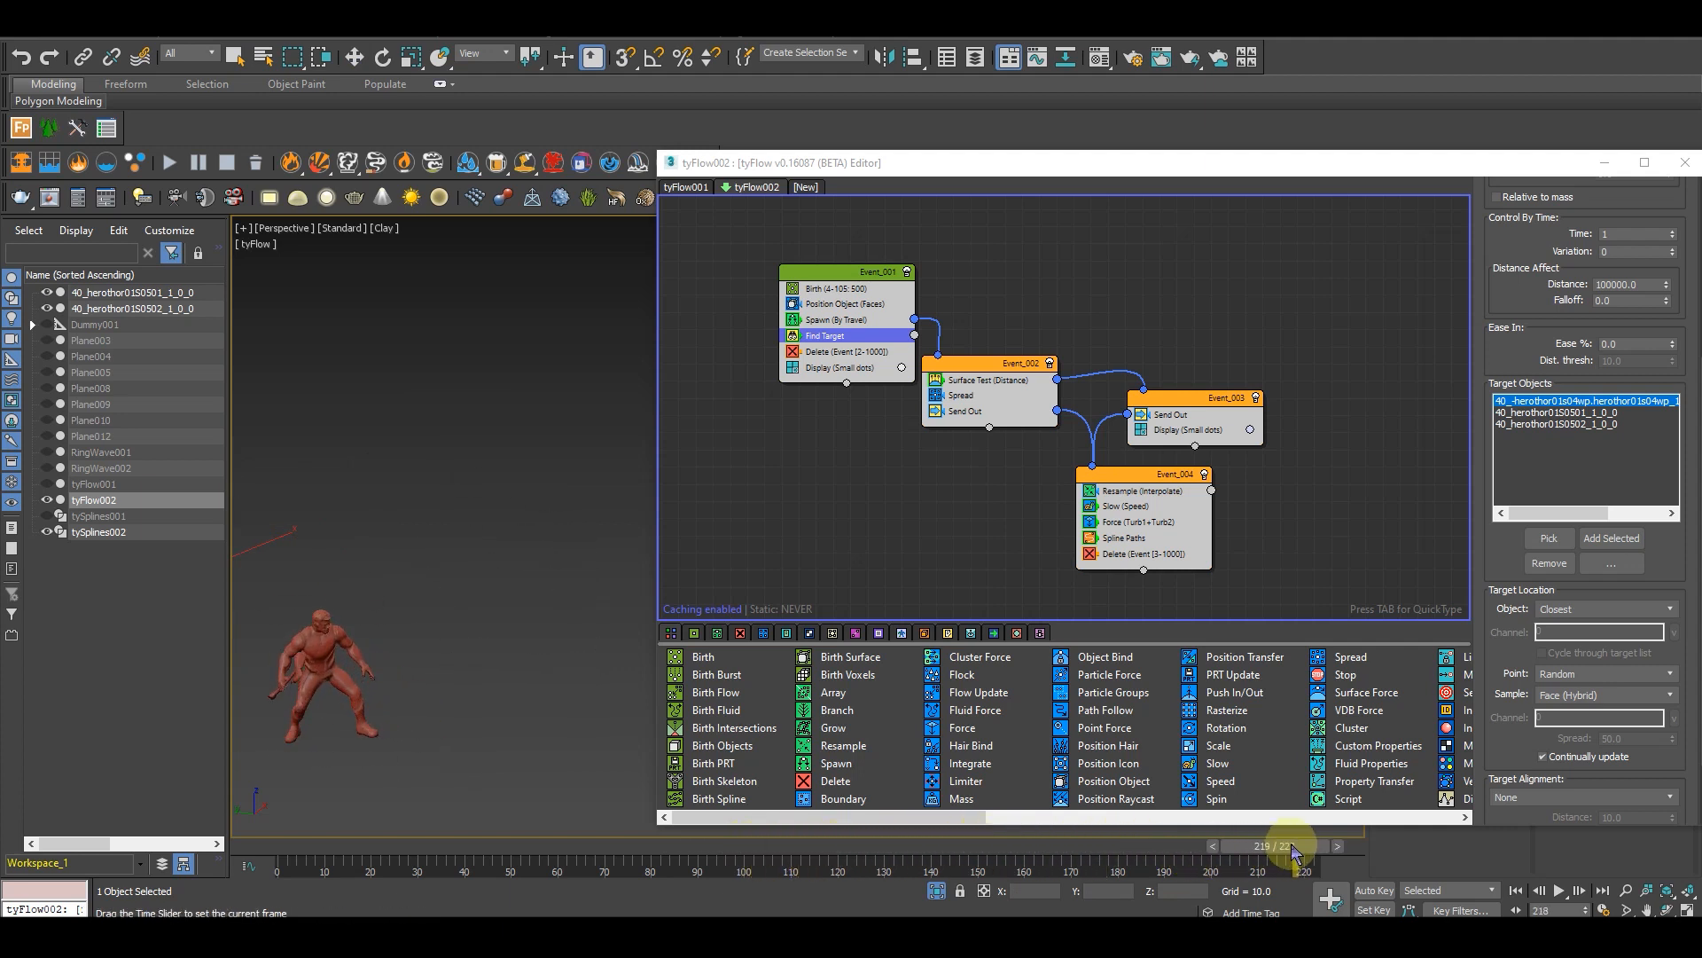
Step: Set the end frame of Event_001's Birth operator to 210 after trying 223
left_click(852, 289)
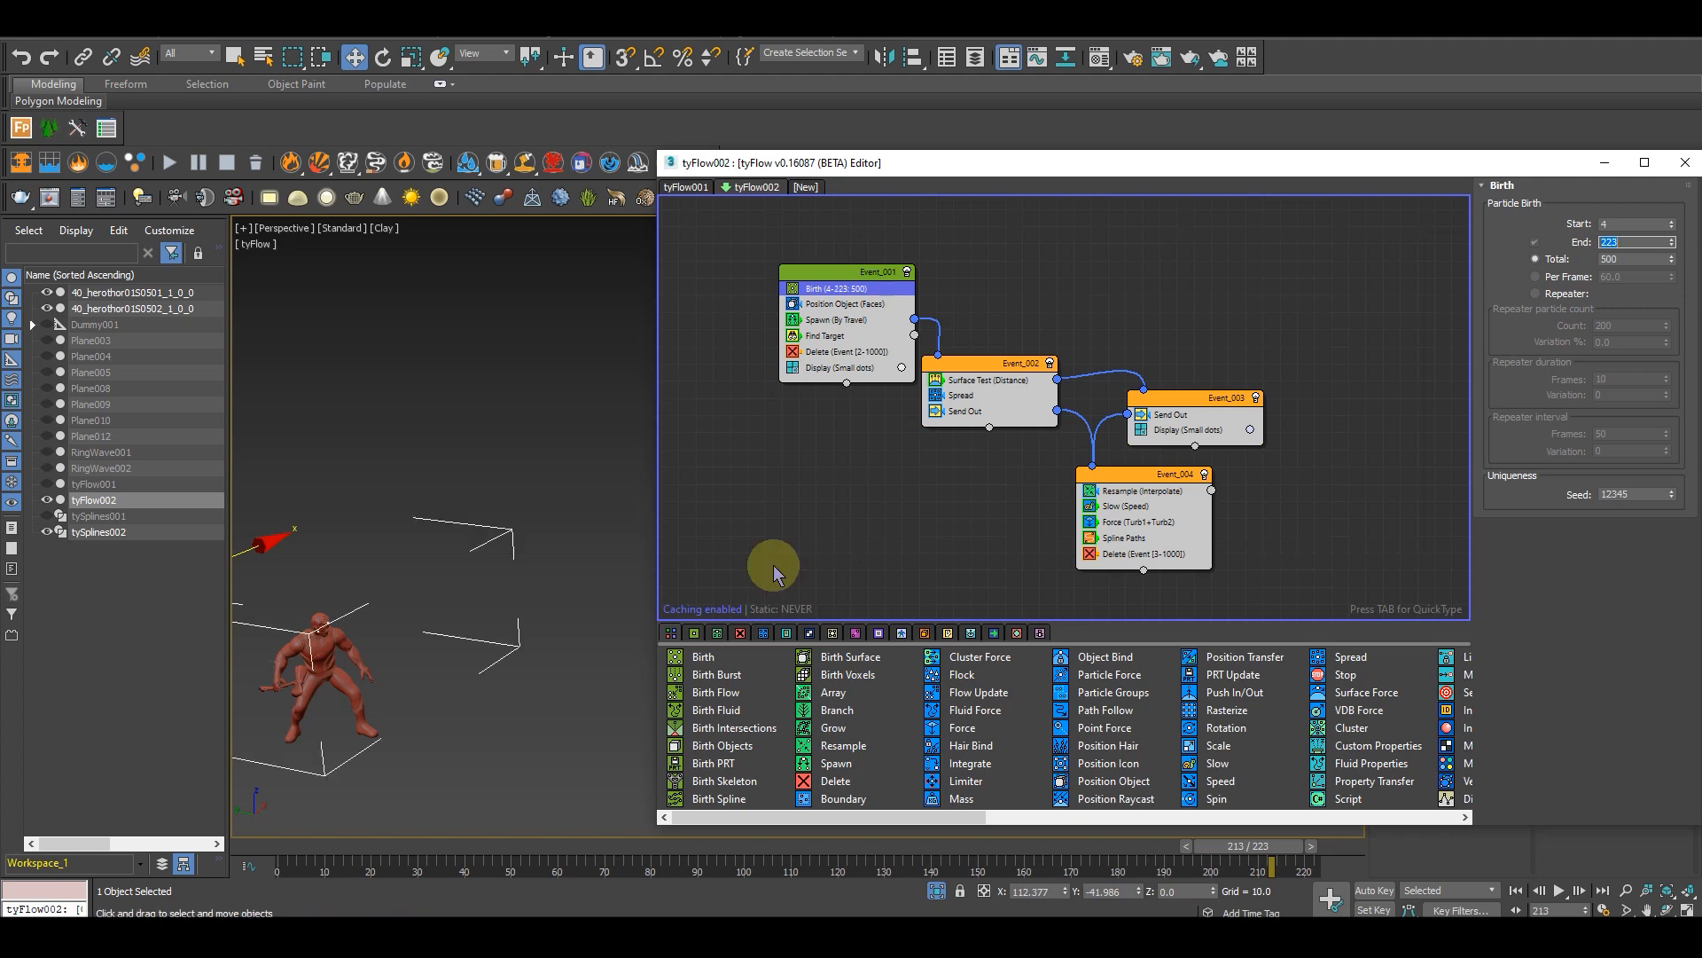
left_click_drag(1277, 847, 1197, 855)
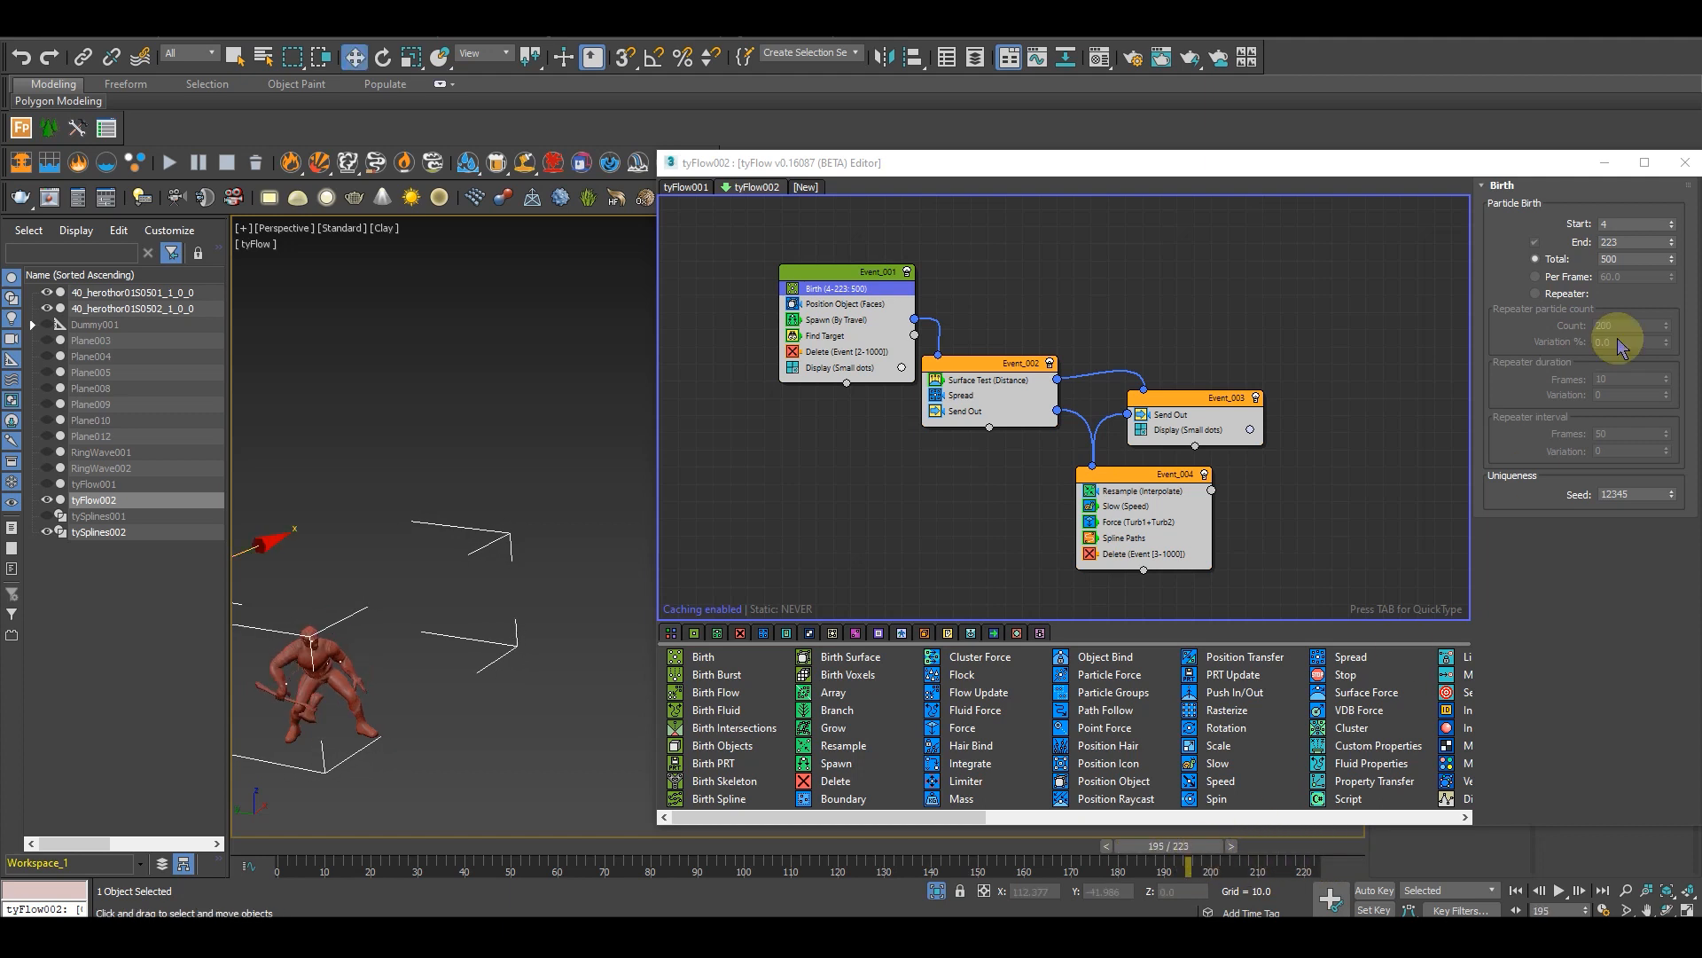
left_click(1630, 241)
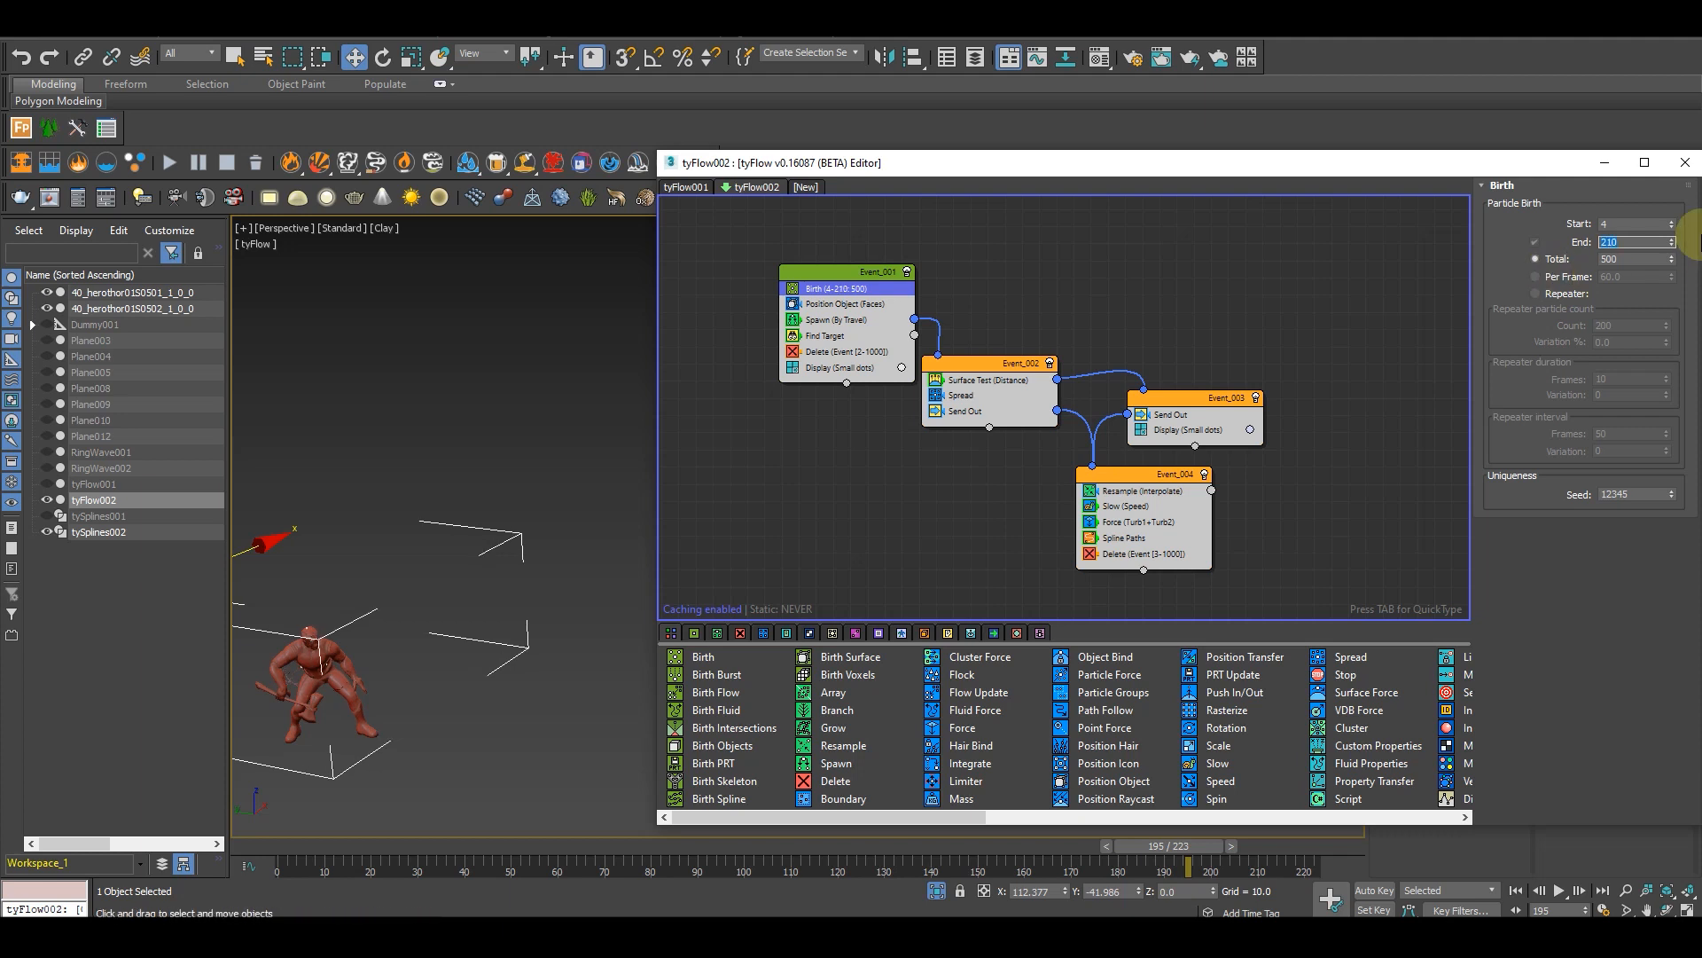
Step: Try a Birth total of 300 particles and inspect the lightning around the jumping character
left_click_drag(1180, 846, 652, 845)
middle_click_drag(401, 572, 562, 577)
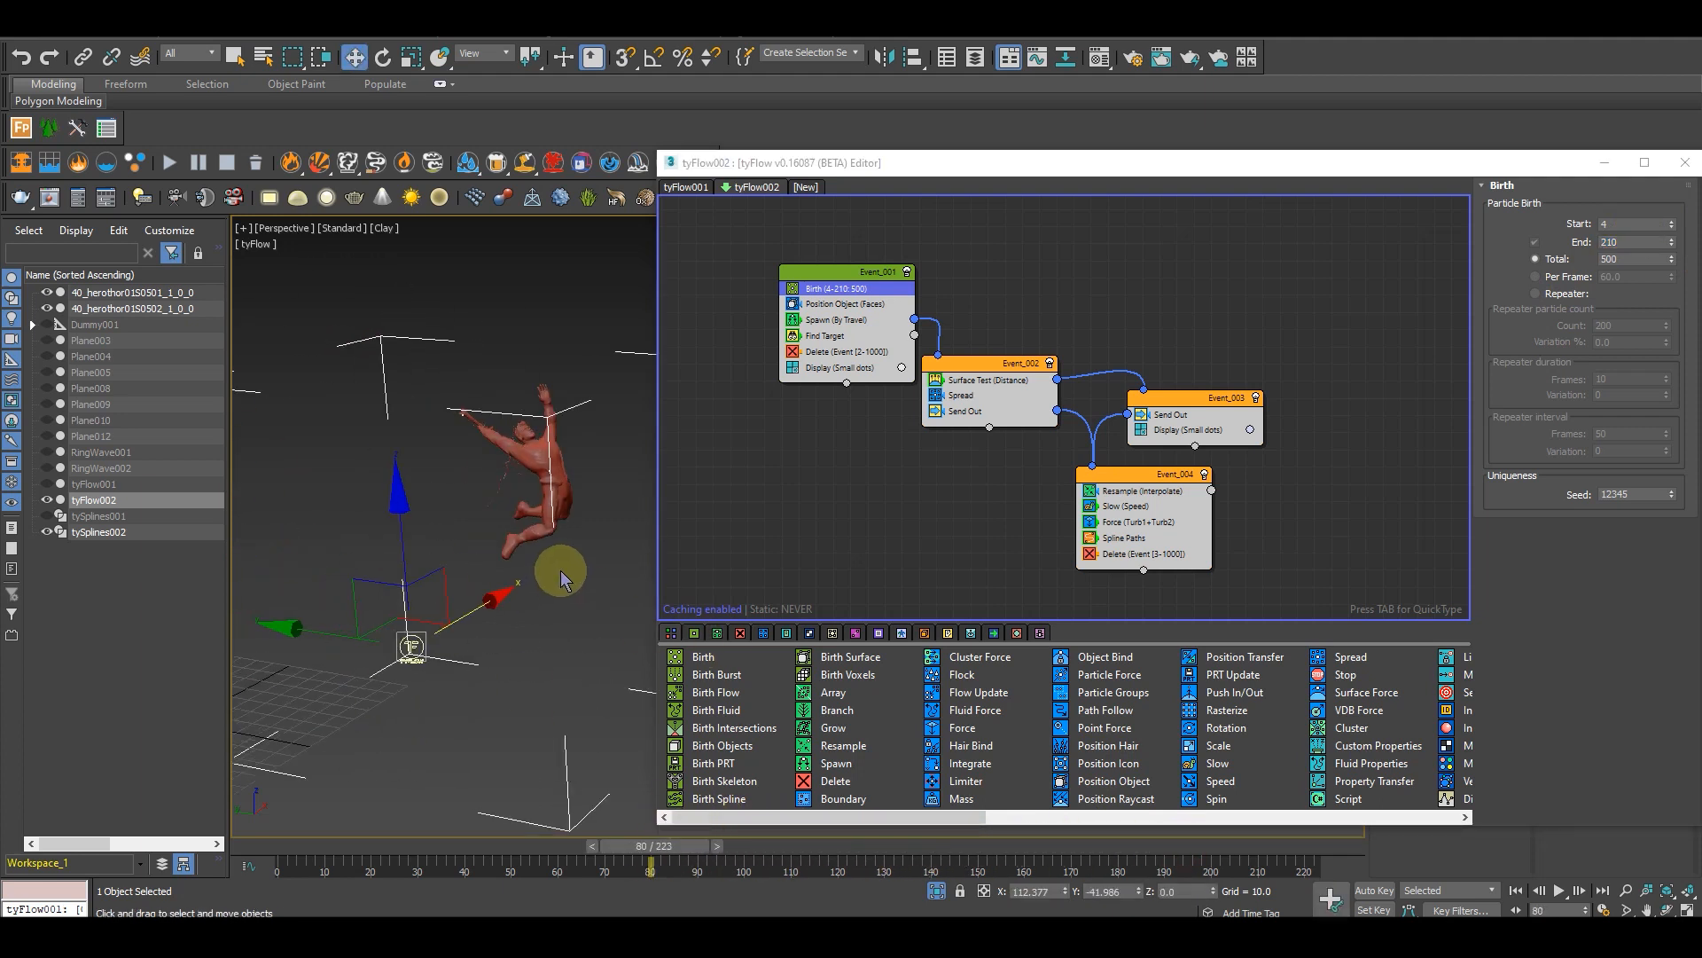
scroll(562, 577, "up", 5)
double_click(1622, 260)
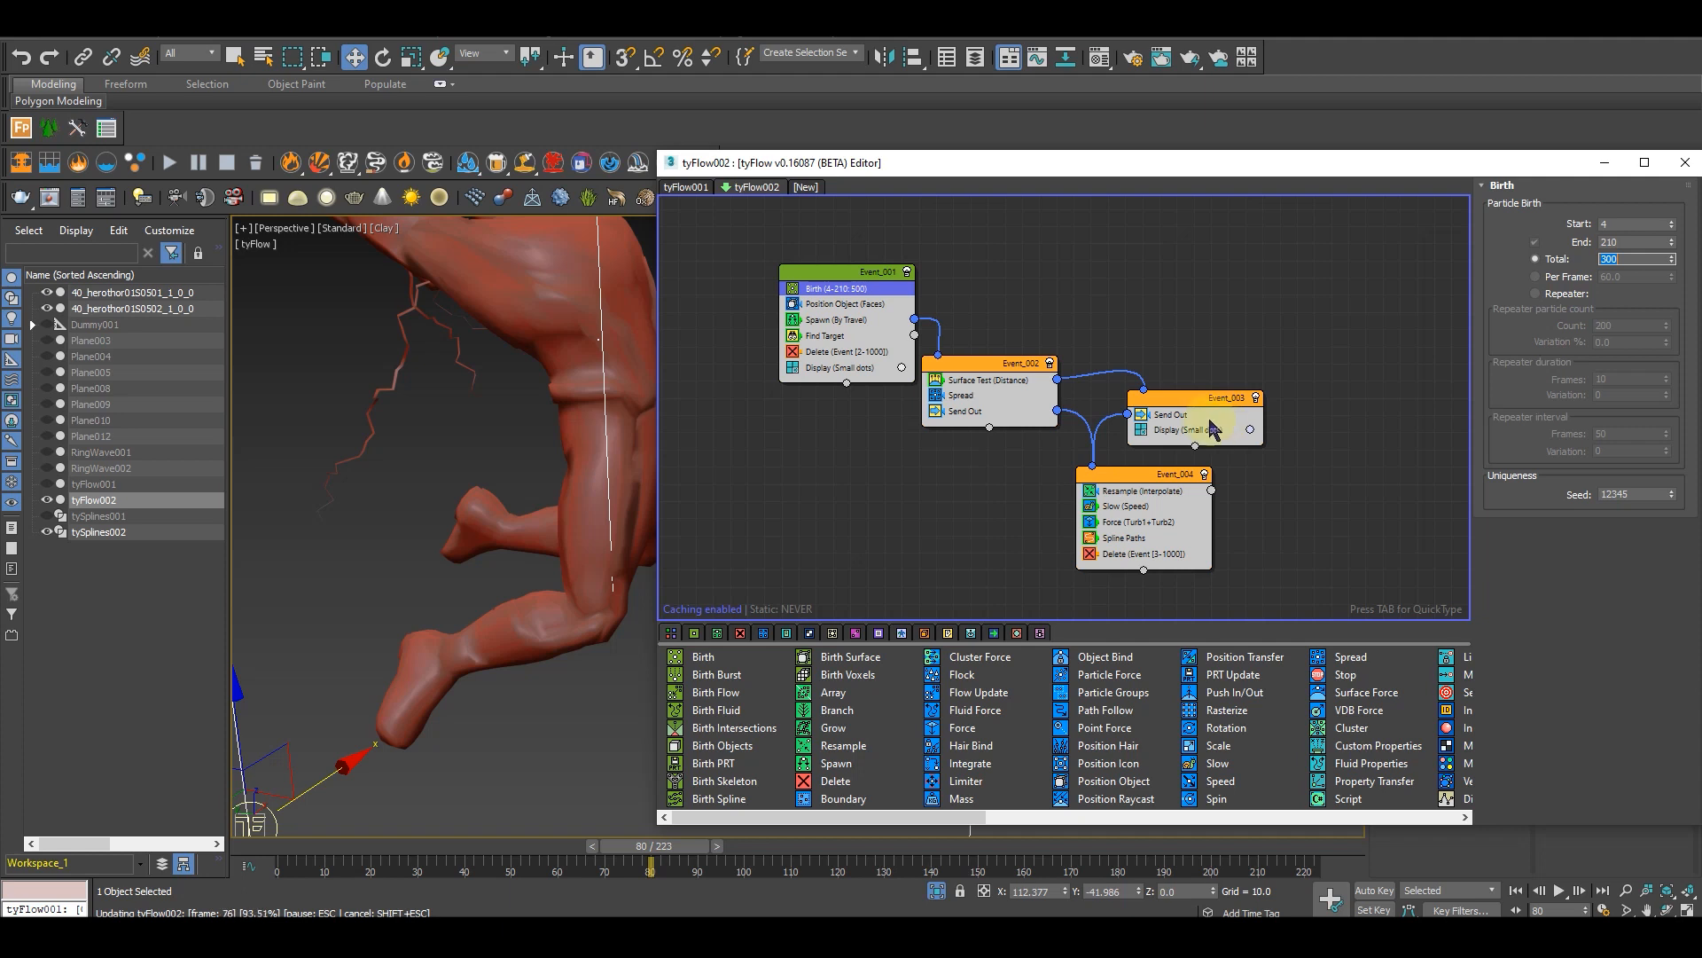
scroll(437, 394, "down", 5)
scroll(547, 650, "up", 2)
middle_click_drag(547, 652, 665, 867)
left_click_drag(651, 851, 638, 798)
key("w")
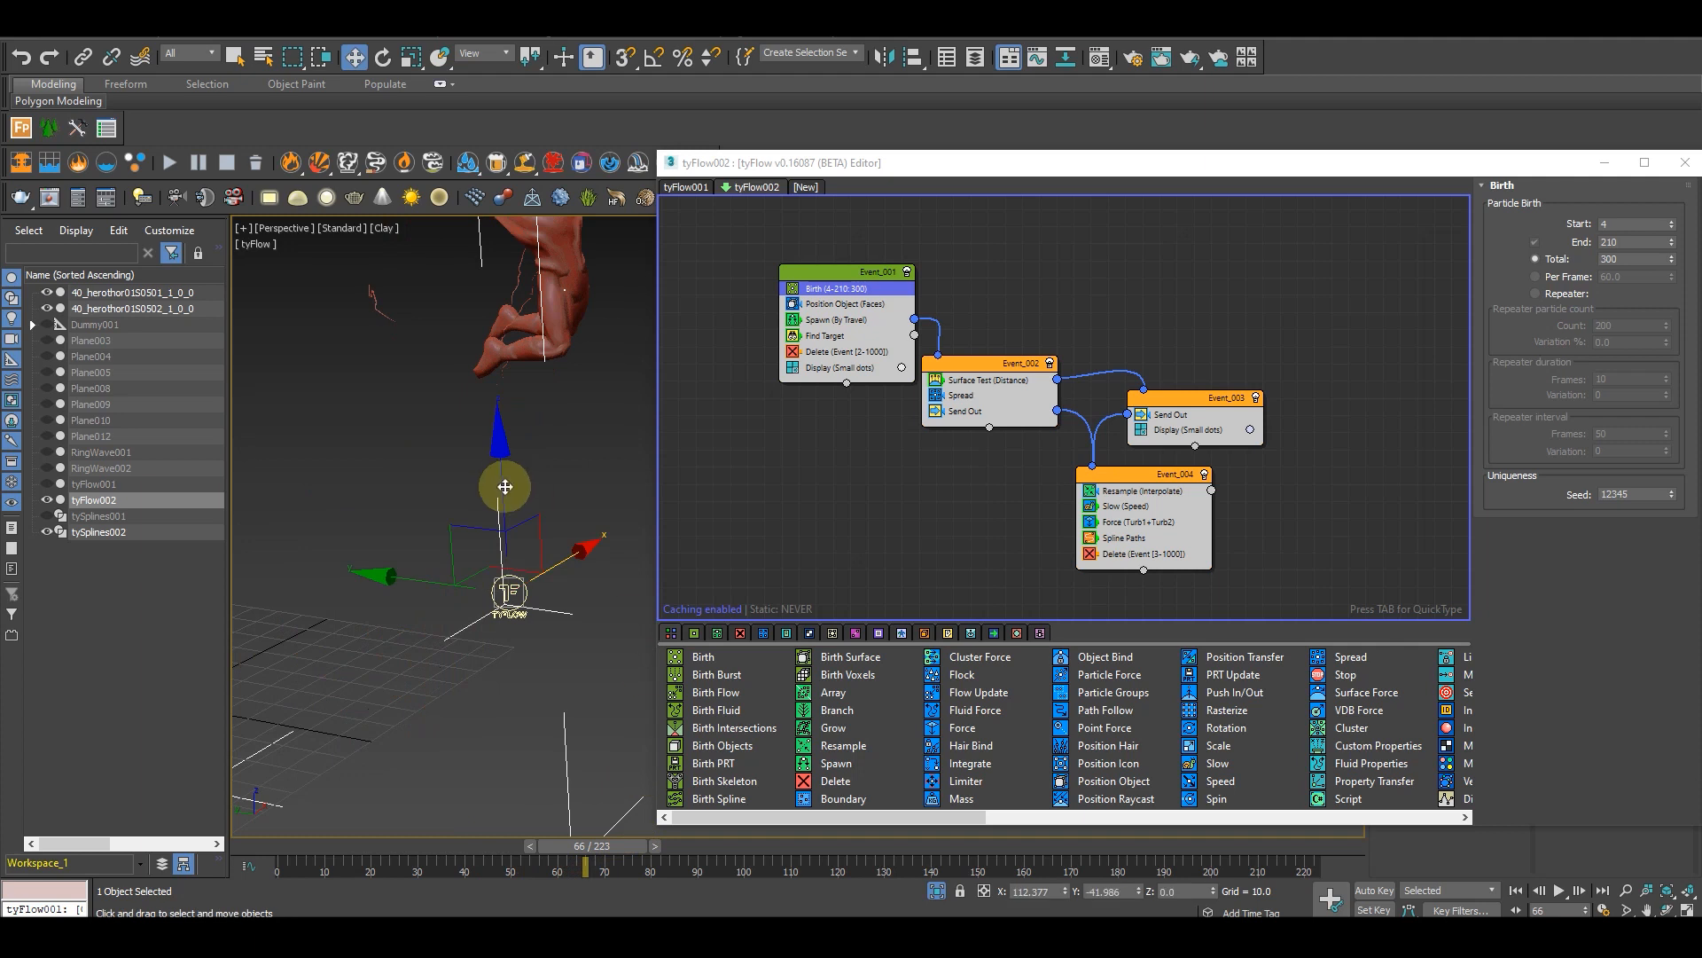
middle_click_drag(465, 310, 394, 490)
Step: Set the Birth operator's total back to 500 particles
double_click(1628, 258)
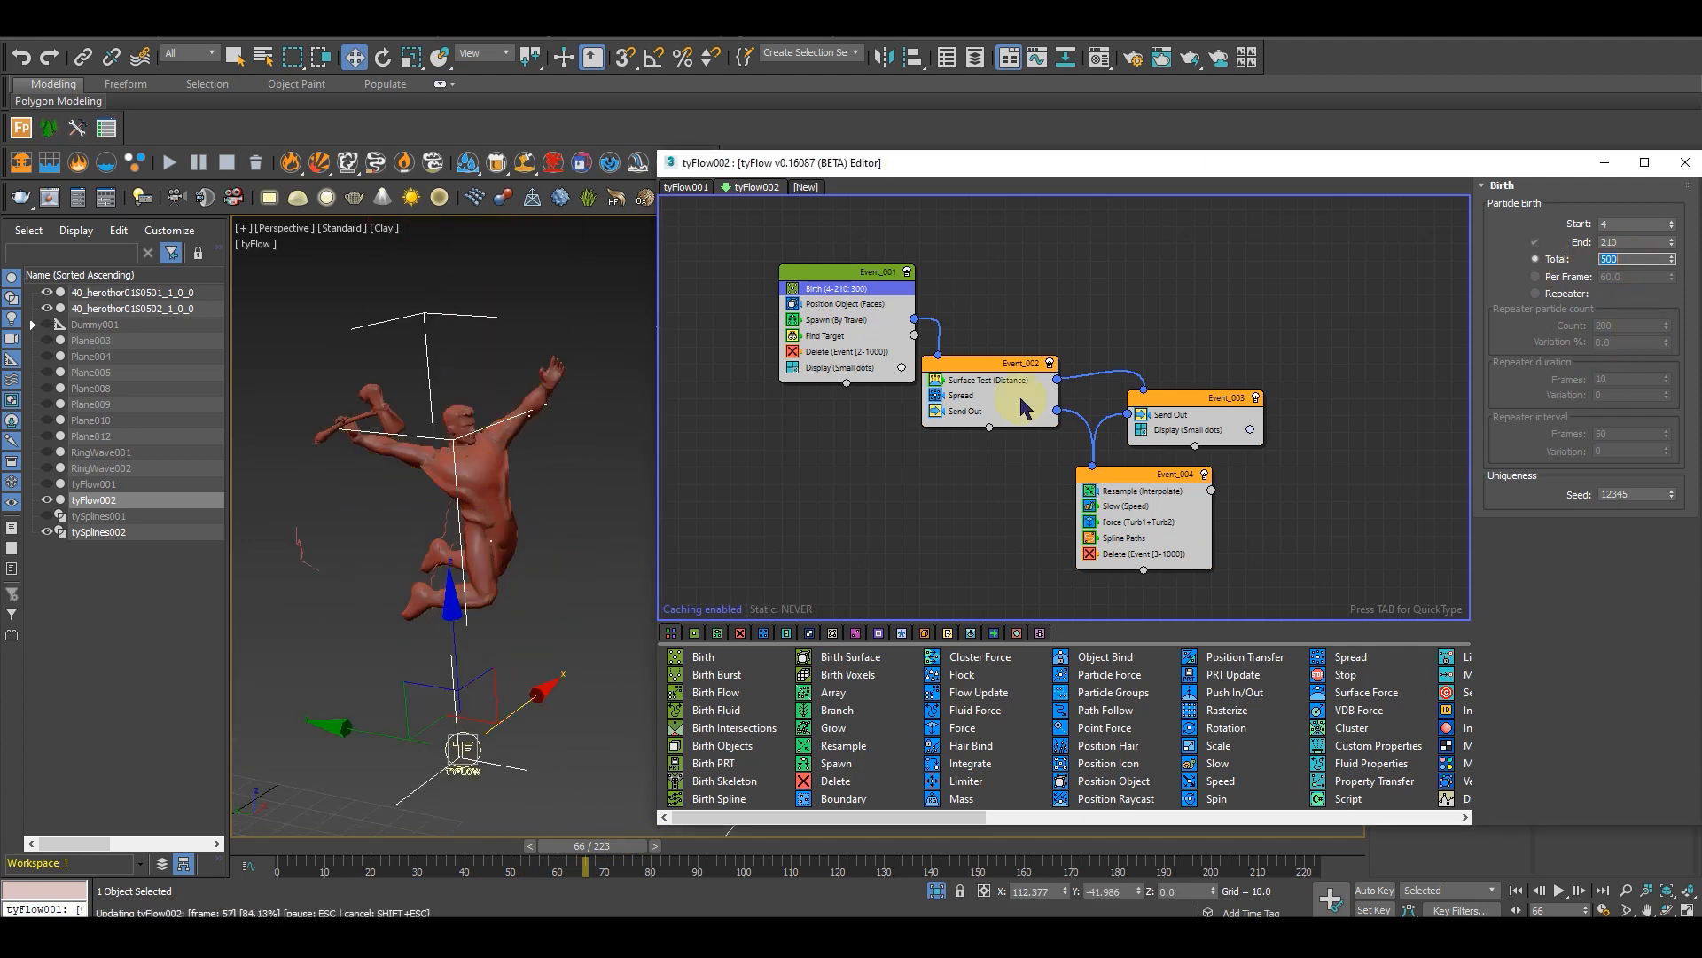
middle_click_drag(517, 581, 541, 614, "alt")
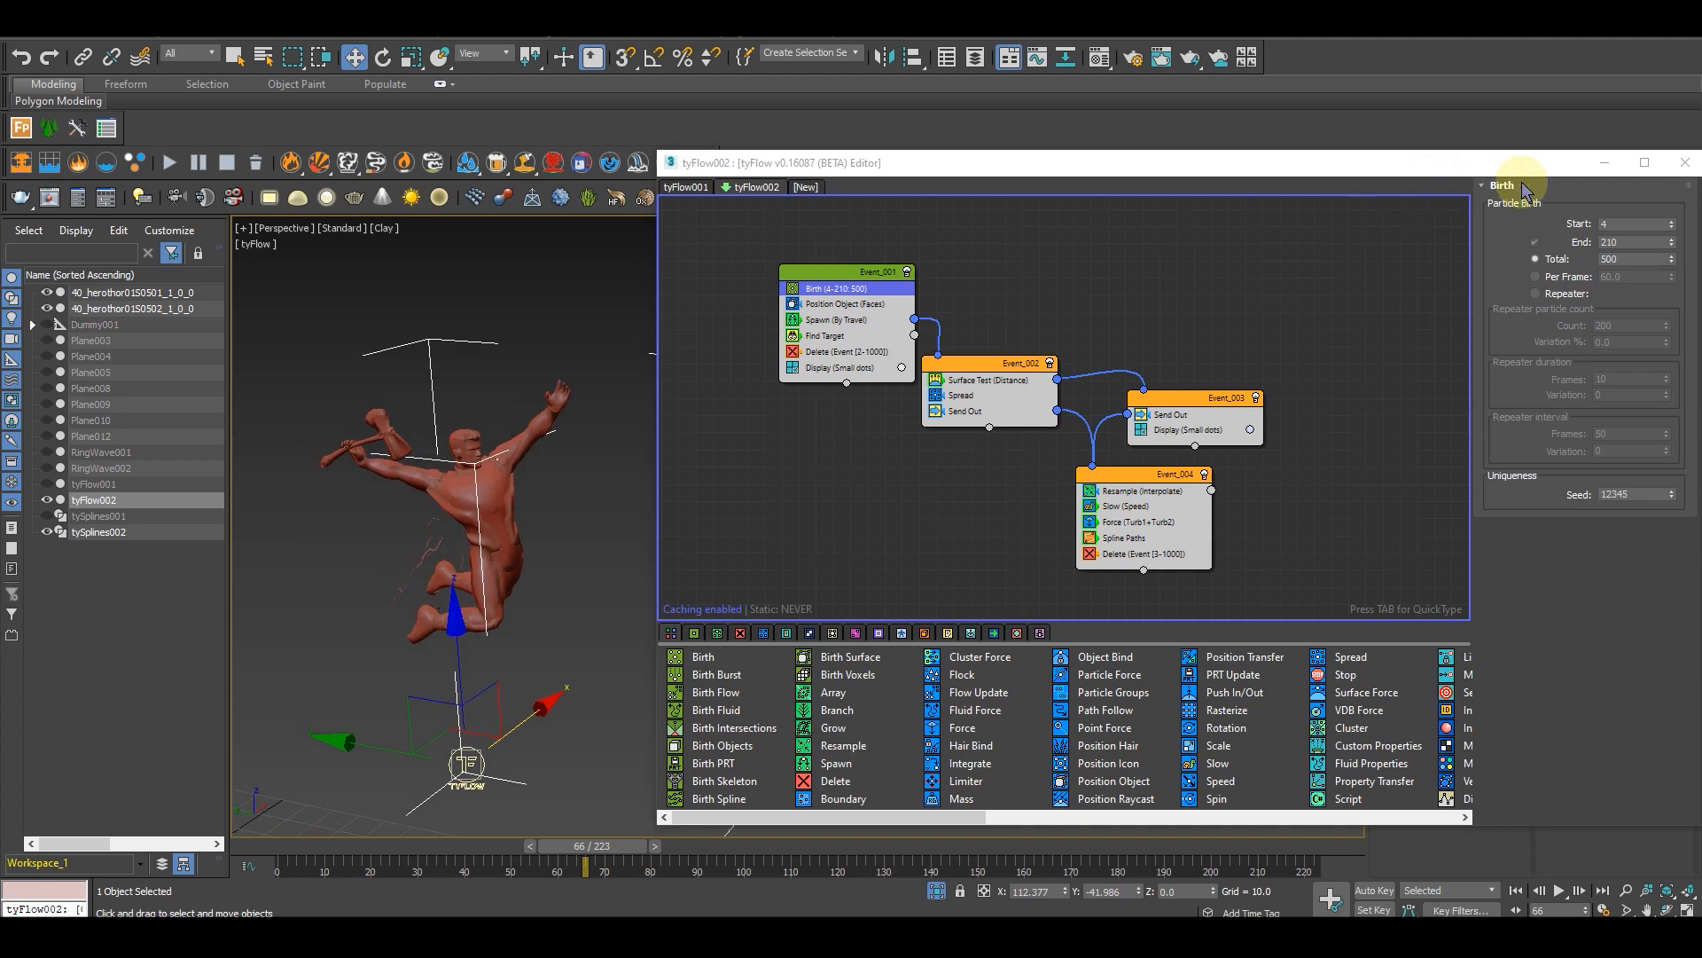
Step: Minimize the tyFlow editor, show tyFlow001 and tySplines001 again, and clear the selection
left_click(1603, 164)
middle_click_drag(893, 460, 640, 833, "alt")
left_click_drag(641, 834, 560, 812)
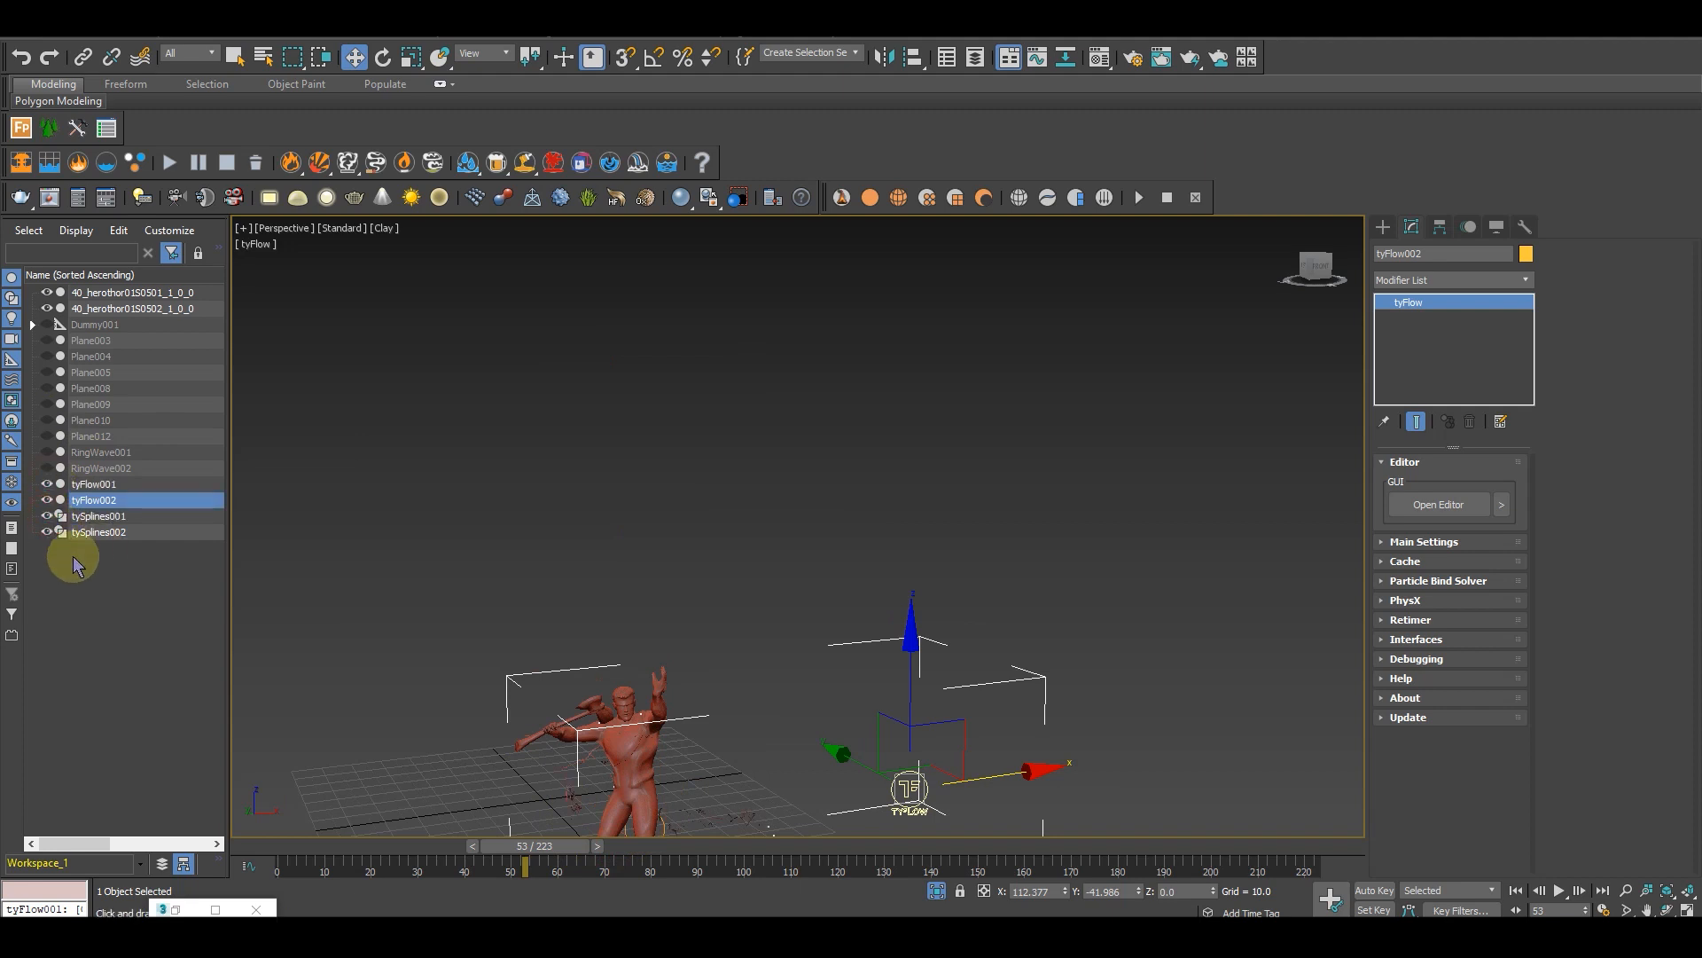
middle_click_drag(407, 612, 449, 499)
scroll(449, 499, "down", 3)
middle_click_drag(592, 621, 545, 618, "alt")
left_click(1049, 494)
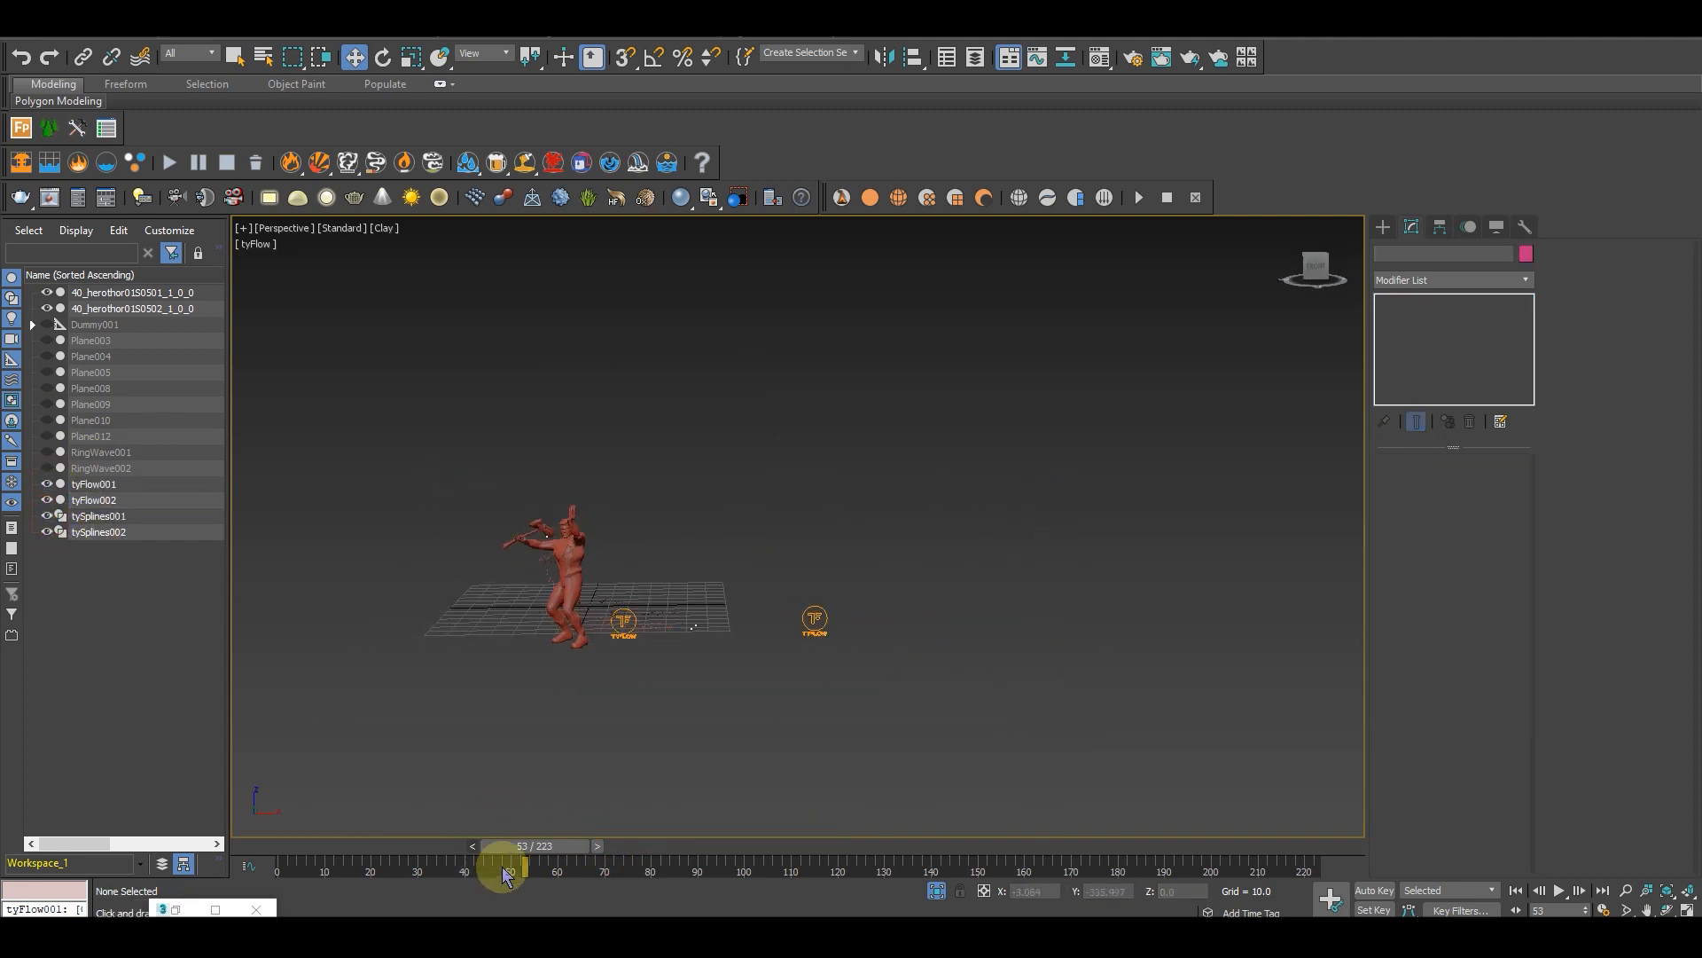
Step: Examine both lightning systems together across the jump and the ground strike
left_click_drag(452, 845, 639, 827)
scroll(623, 642, "down", 4)
mouse_move(624, 642)
middle_mouse_down("alt")
mouse_move(736, 626)
mouse_move(651, 647)
middle_mouse_up("alt")
scroll(740, 624, "up", 4)
scroll(665, 632, "down", 3)
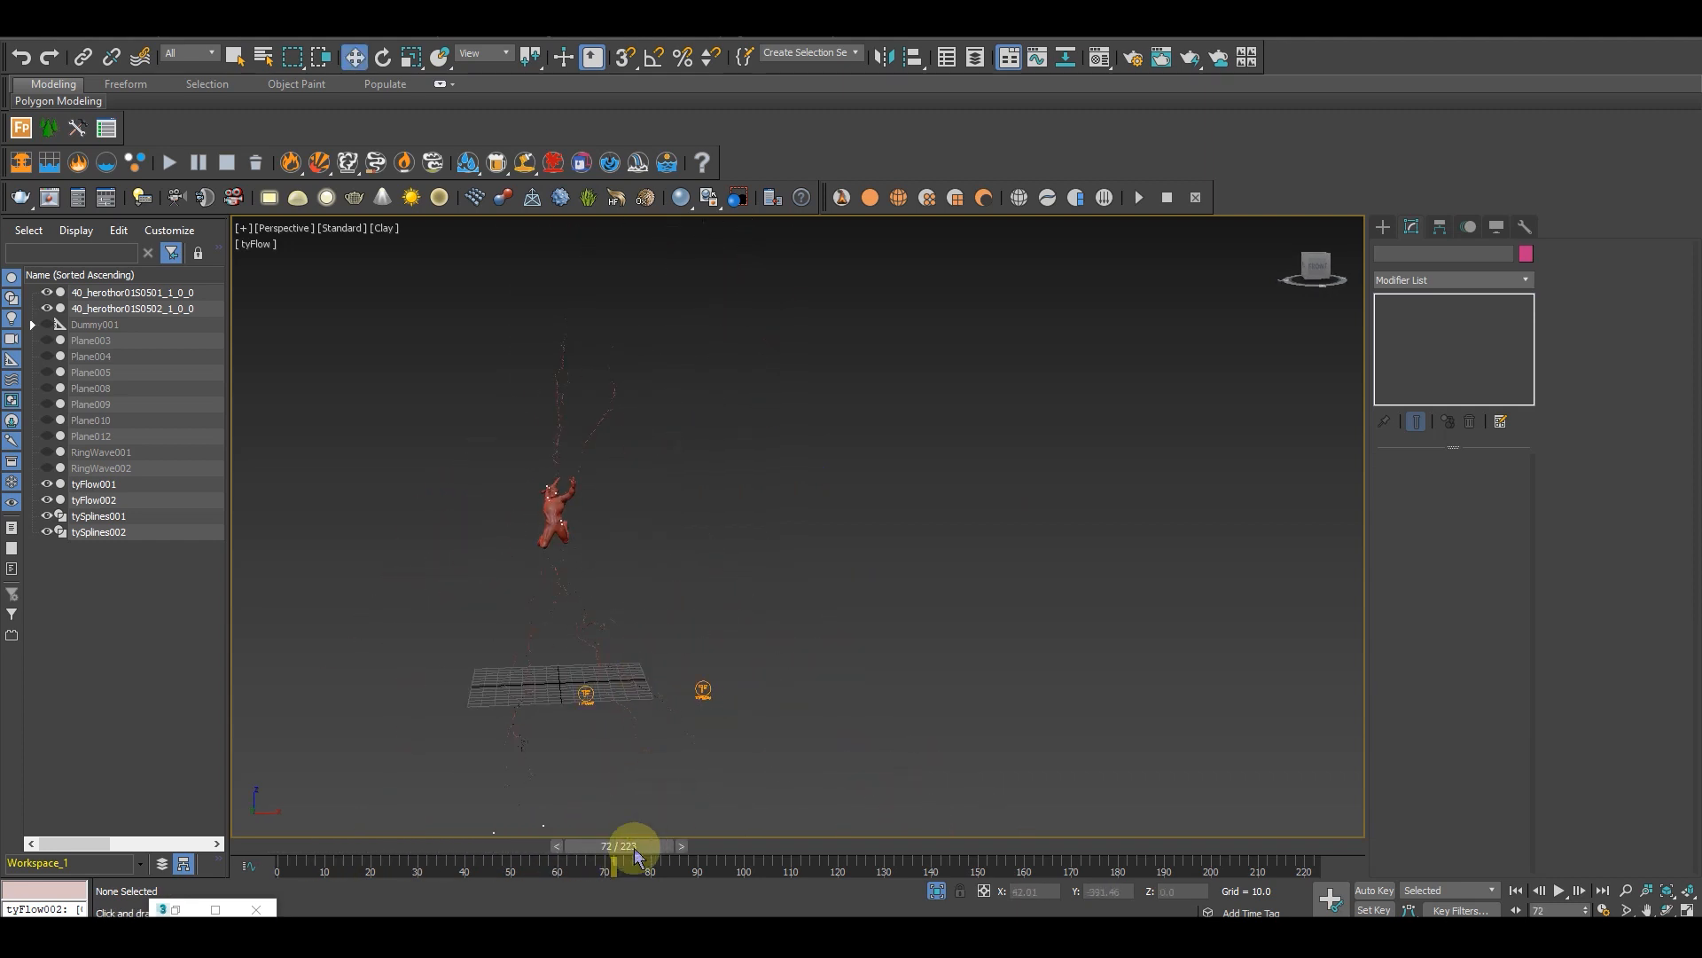
left_click_drag(724, 858, 814, 838)
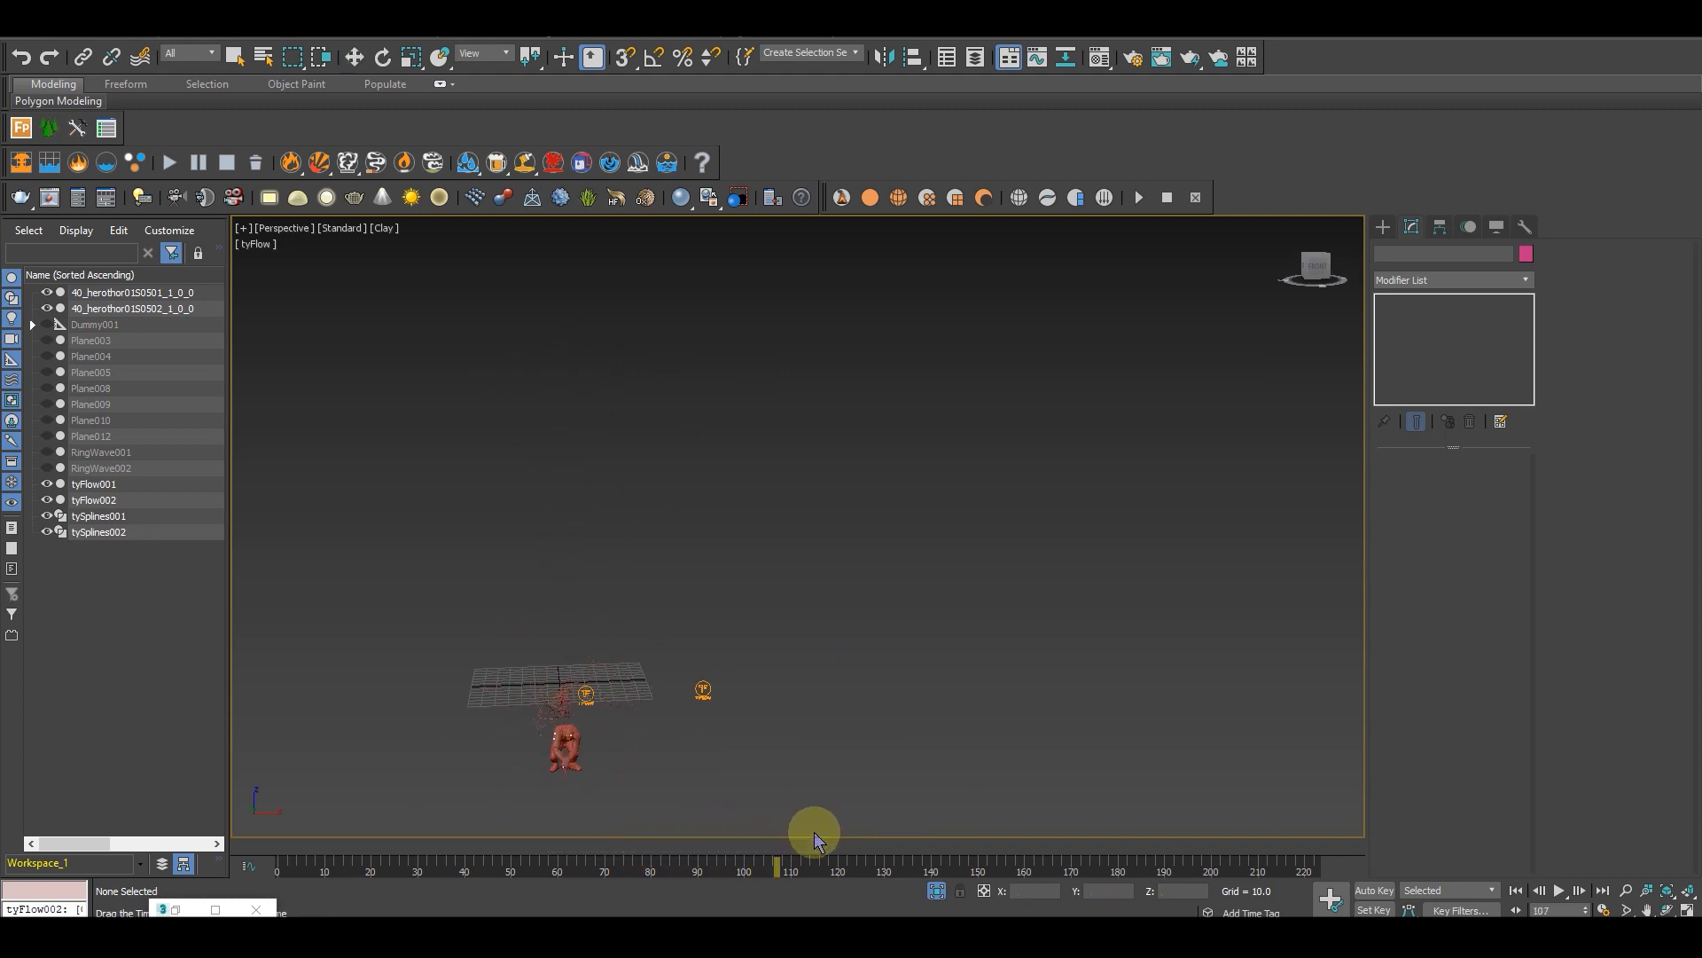
Step: Open the geometry creation tools with the view on the character's ground strike
middle_click_drag(716, 735, 727, 497, "alt")
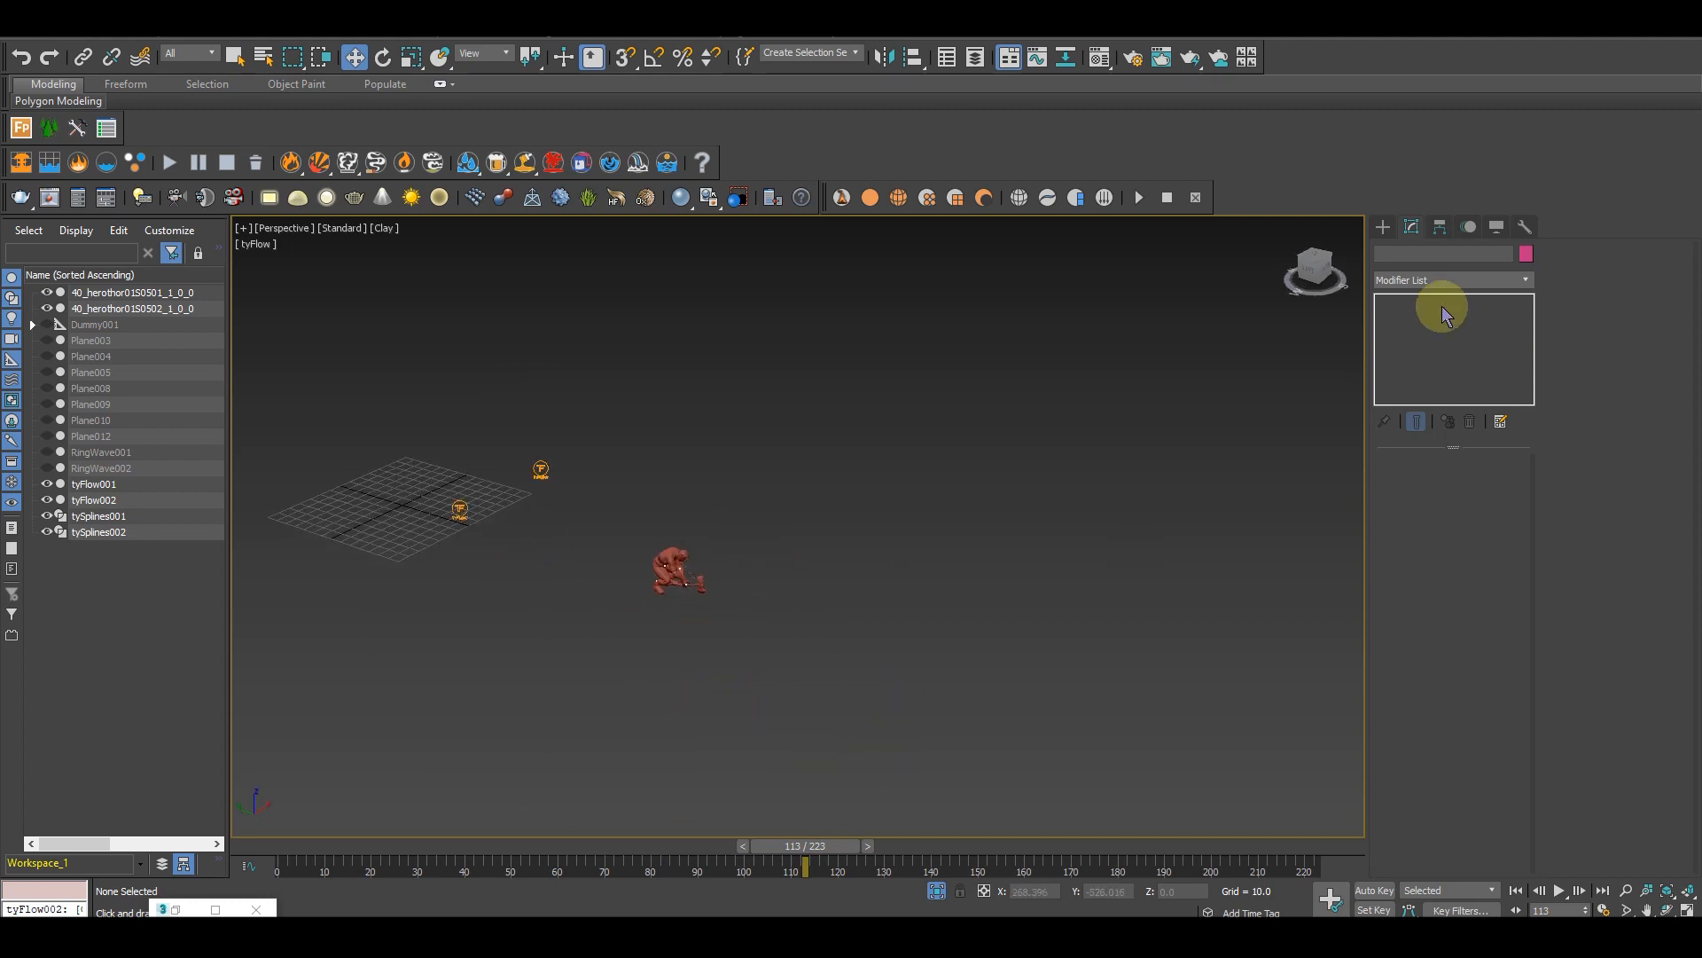
left_click(1385, 229)
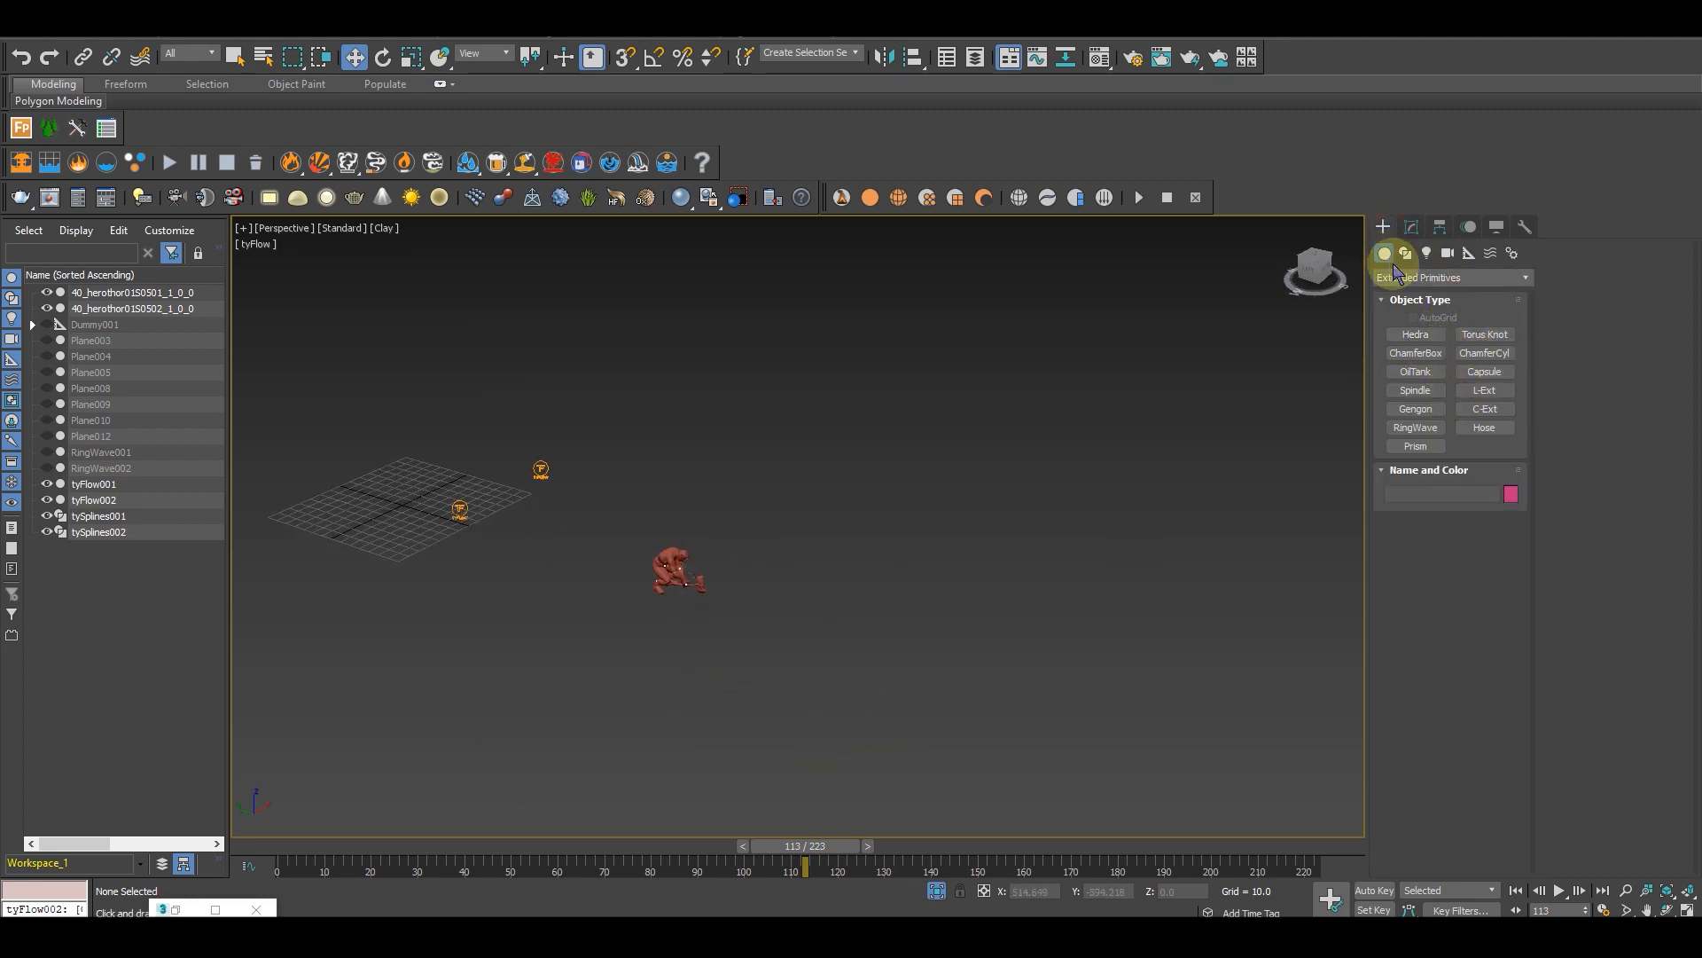